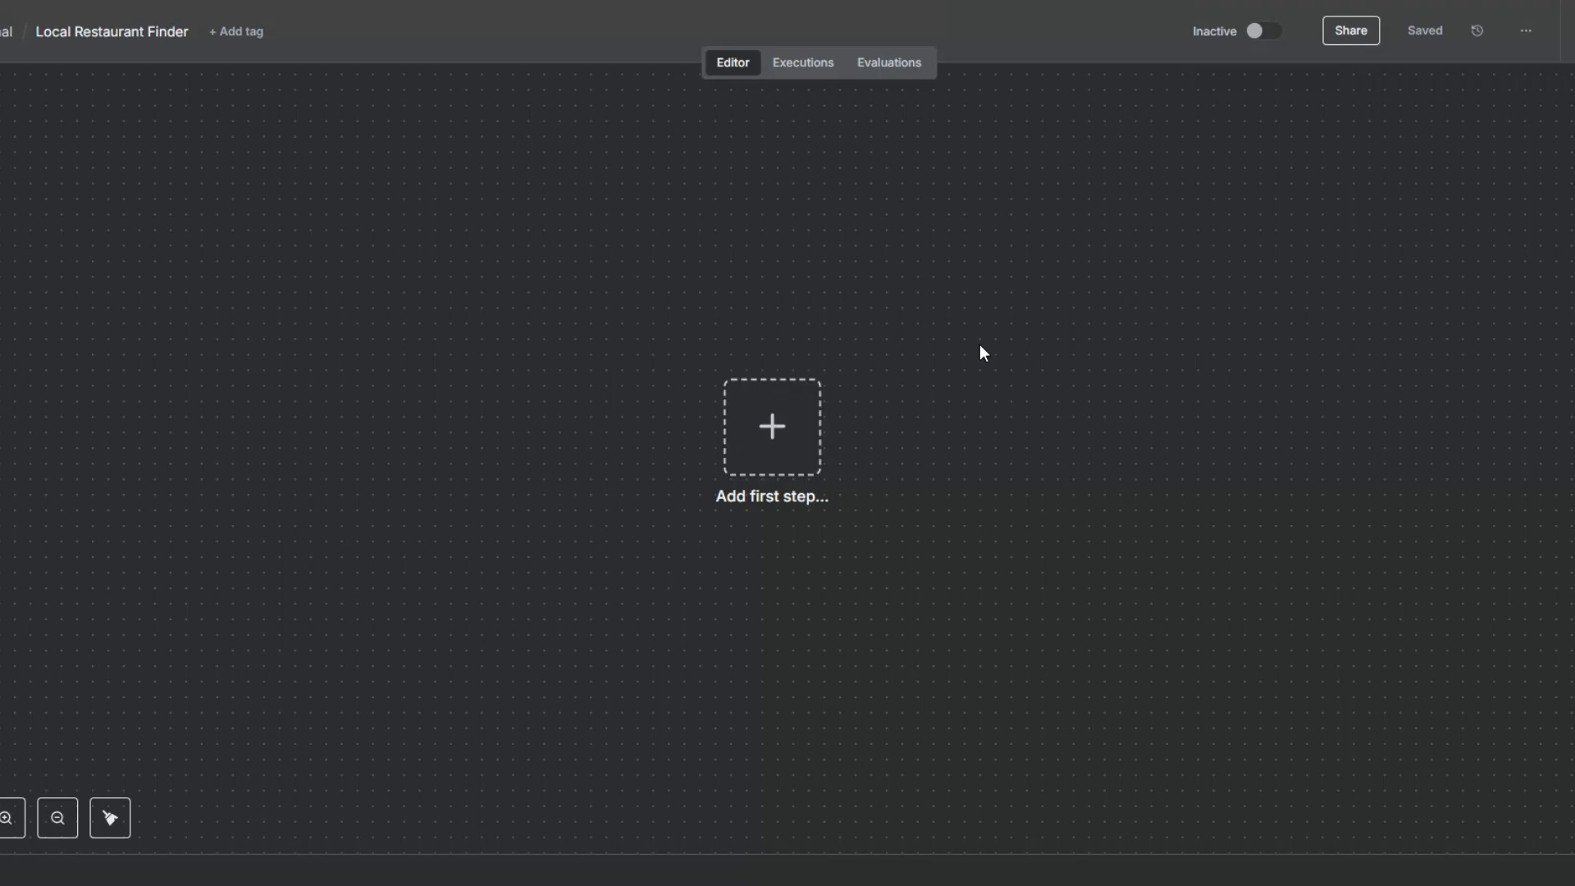
Step: Add a Telegram Trigger node that starts the workflow on message as the first step
{"action": "left_click_drag", "start_coordinate": [791, 454], "coordinate": [722, 435]}
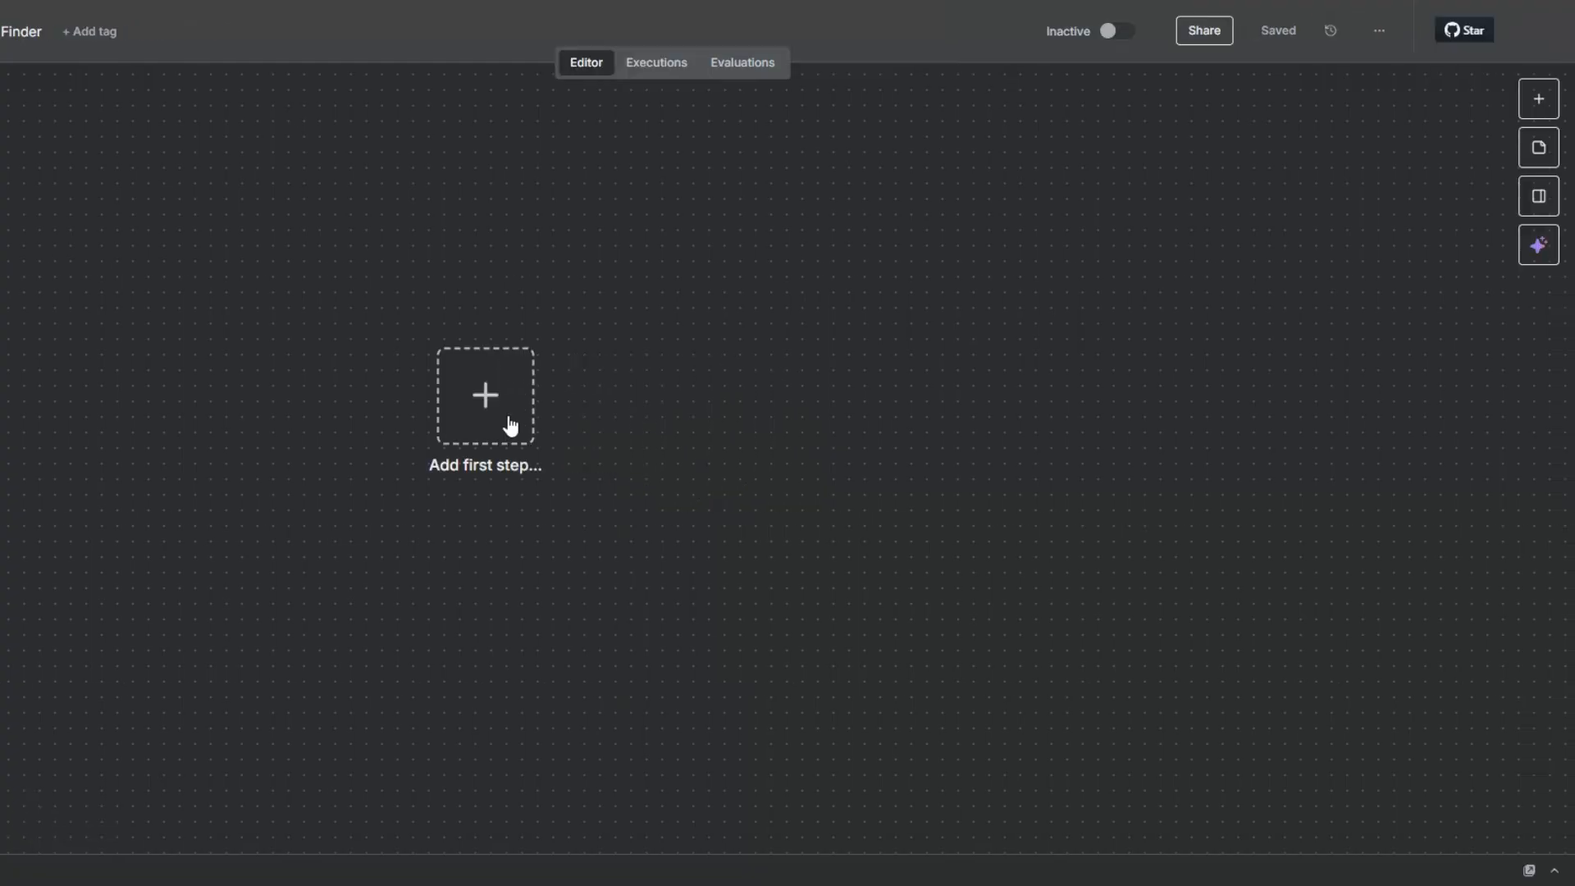
{"action": "left_click", "coordinate": [502, 442]}
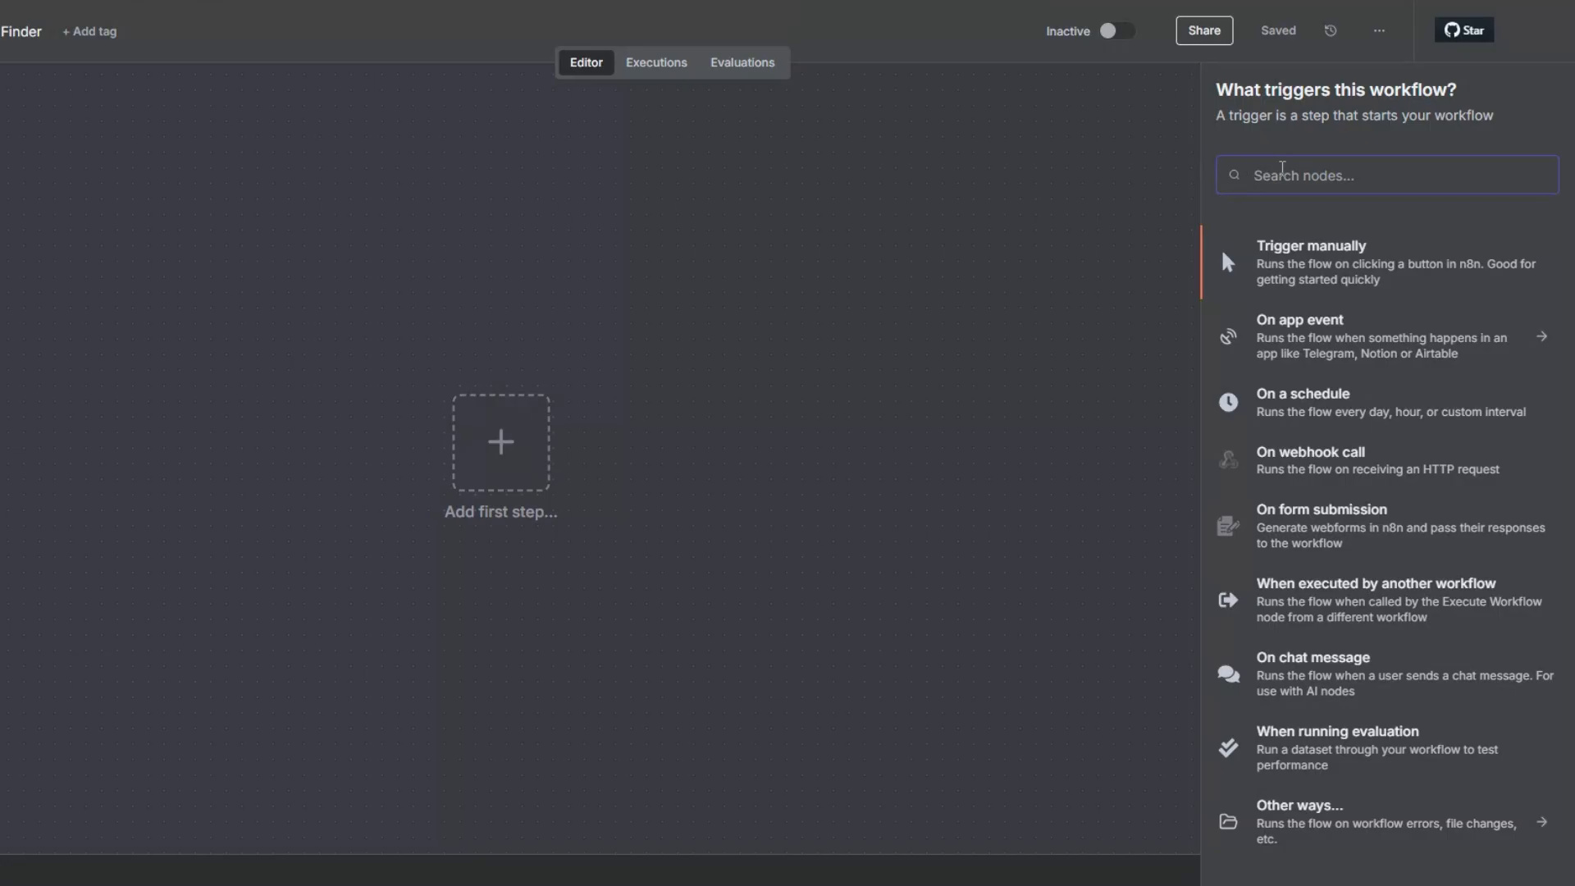
{"action": "type", "text": "tele"}
{"action": "left_click", "coordinate": [1296, 263]}
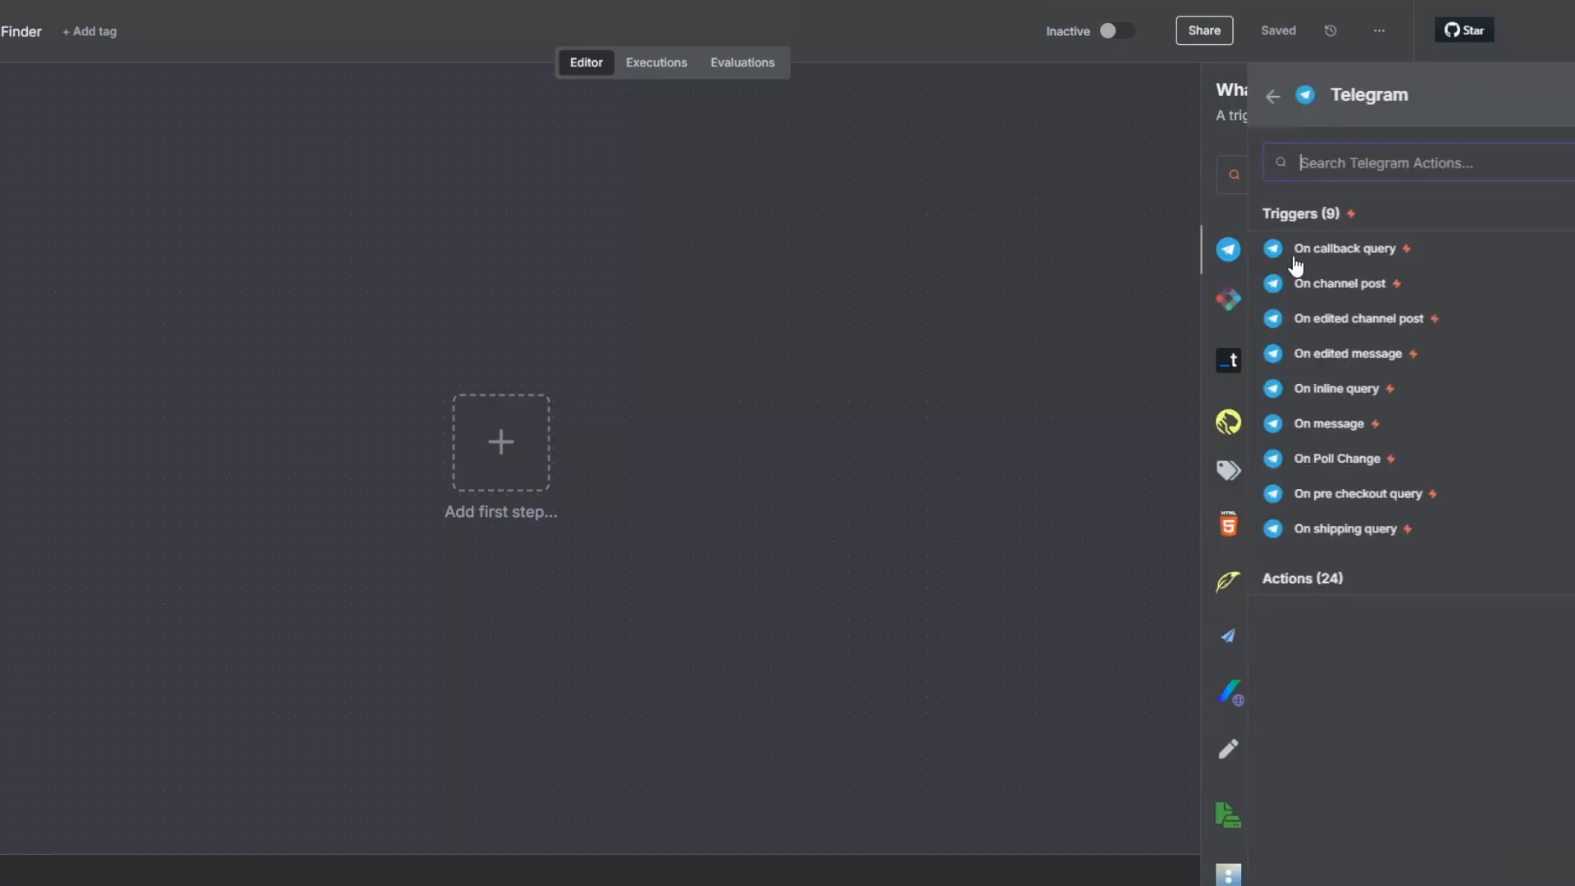
{"action": "left_click", "coordinate": [1264, 579]}
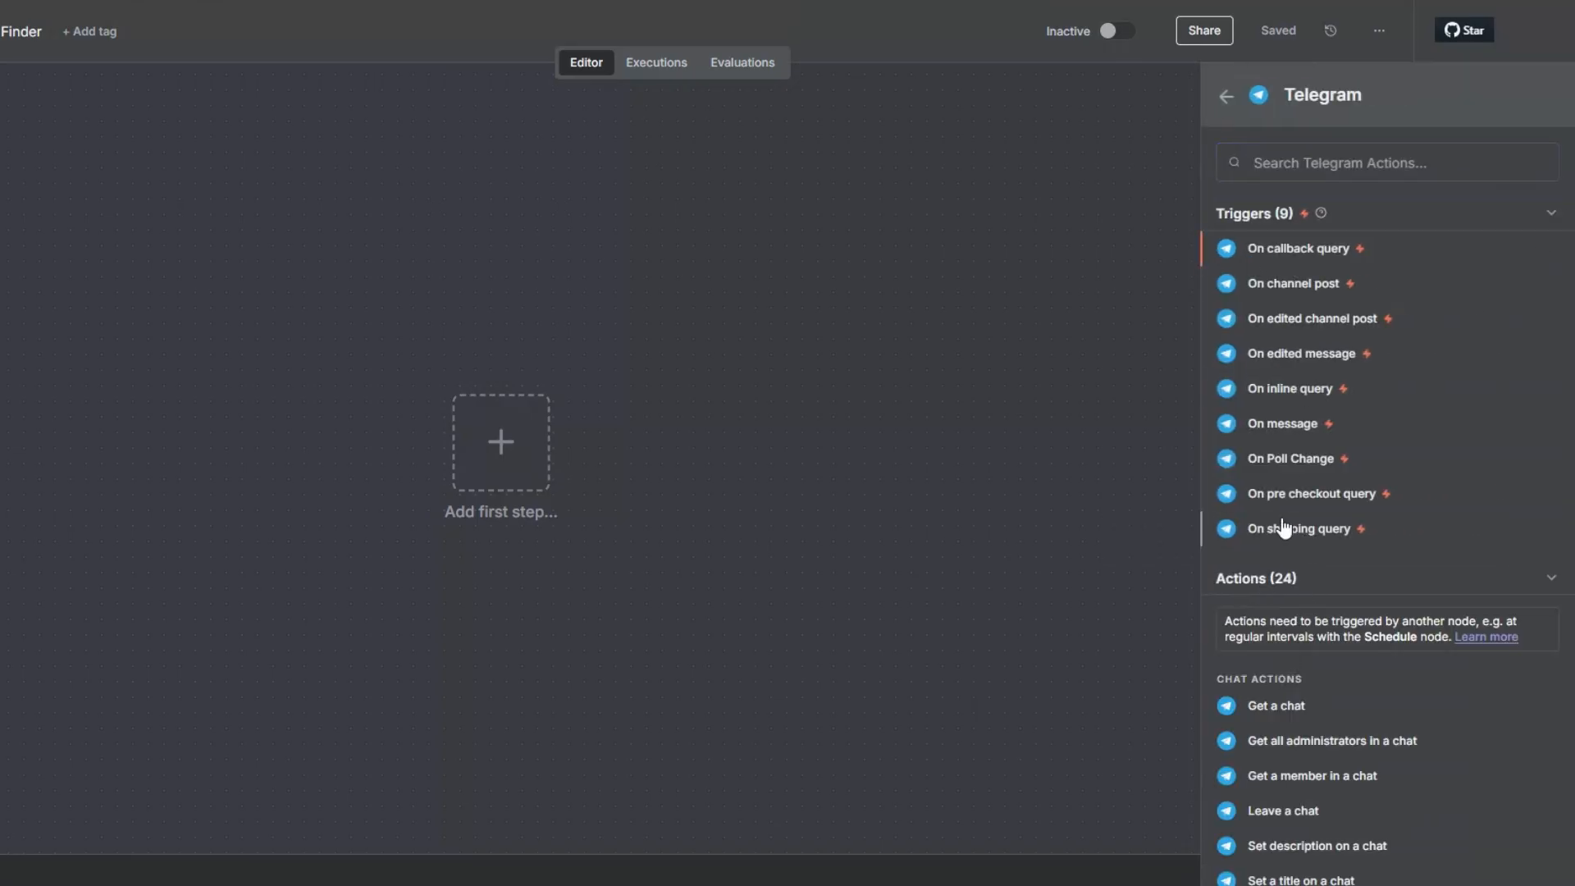
{"action": "left_click", "coordinate": [1294, 425]}
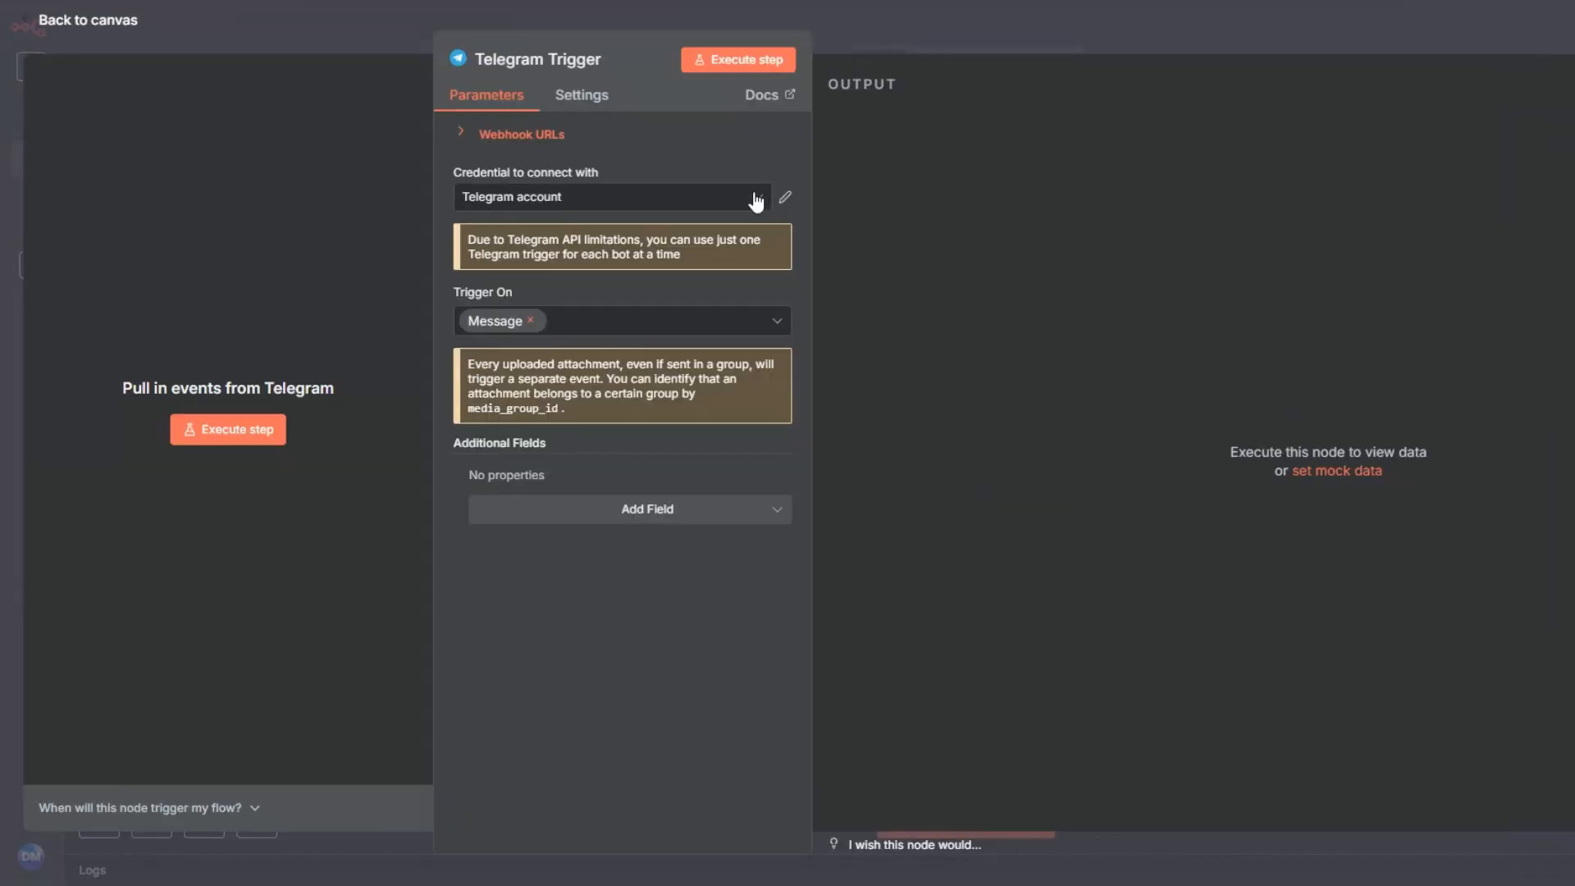
Step: Examine the new Telegram credential form and, in Telegram's BotFather chat, how a bot and its access token are created
{"action": "left_click", "coordinate": [689, 204]}
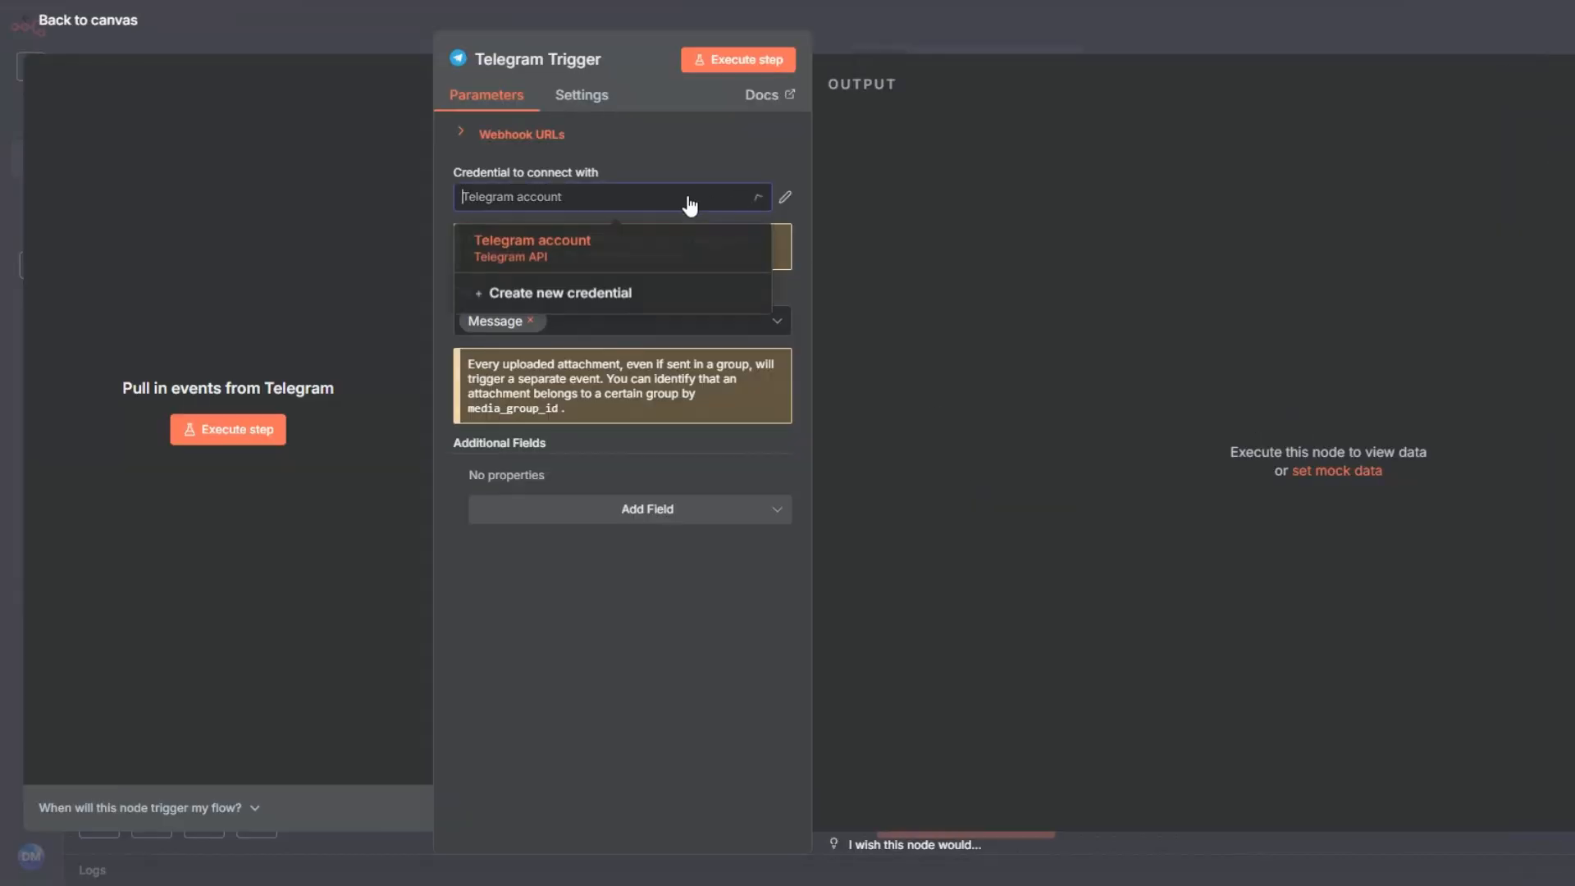
{"action": "left_click", "coordinate": [677, 305]}
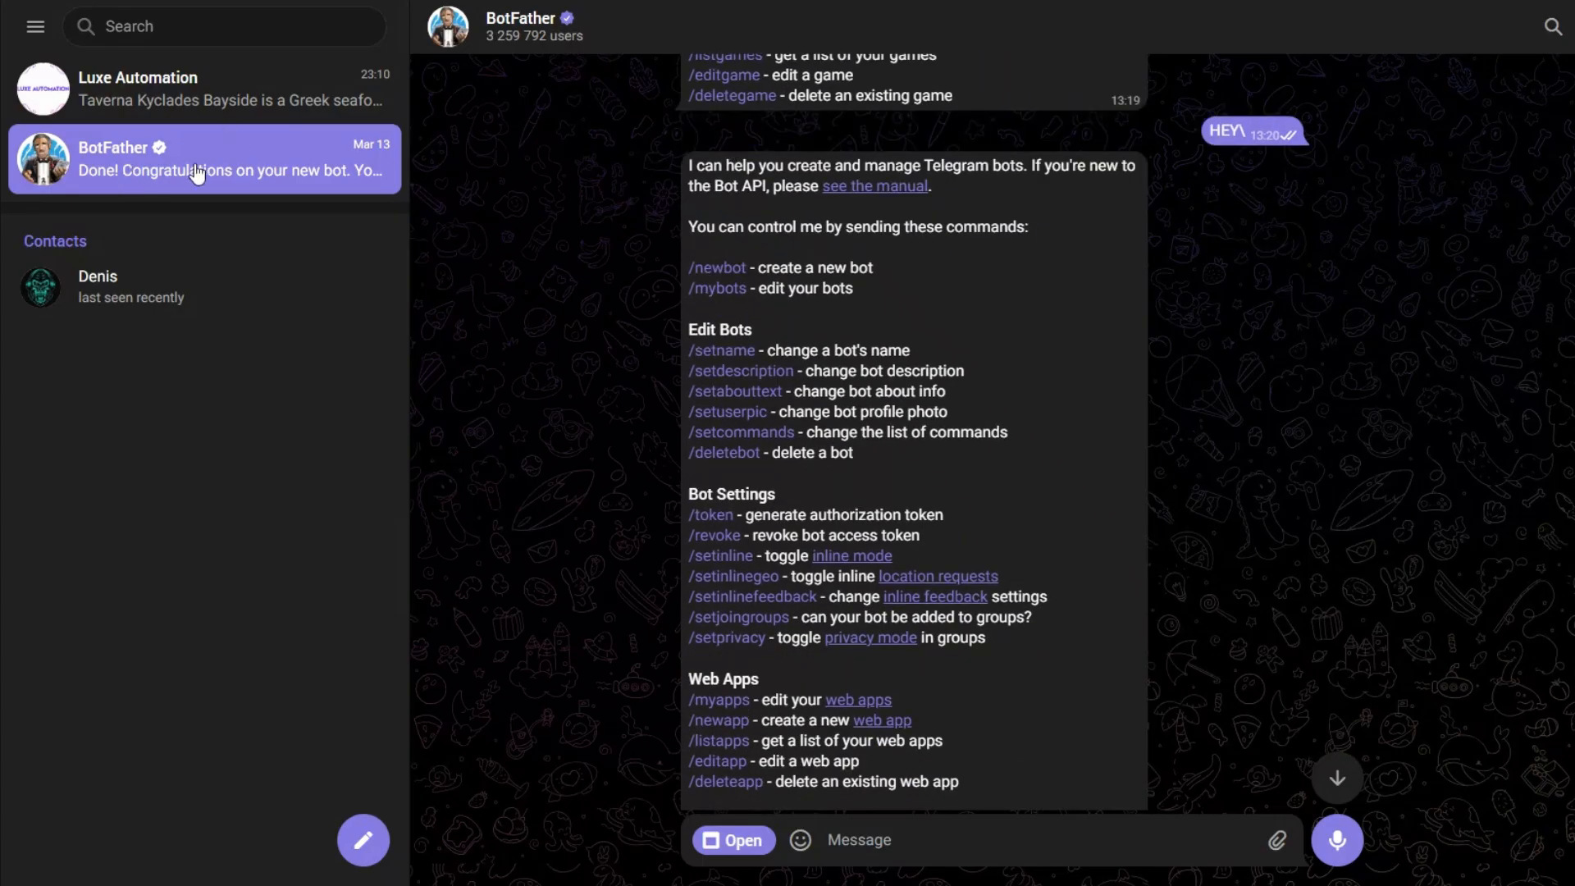
{"action": "scroll", "coordinate": [1009, 263], "scroll_direction": "down", "scroll_amount": 3}
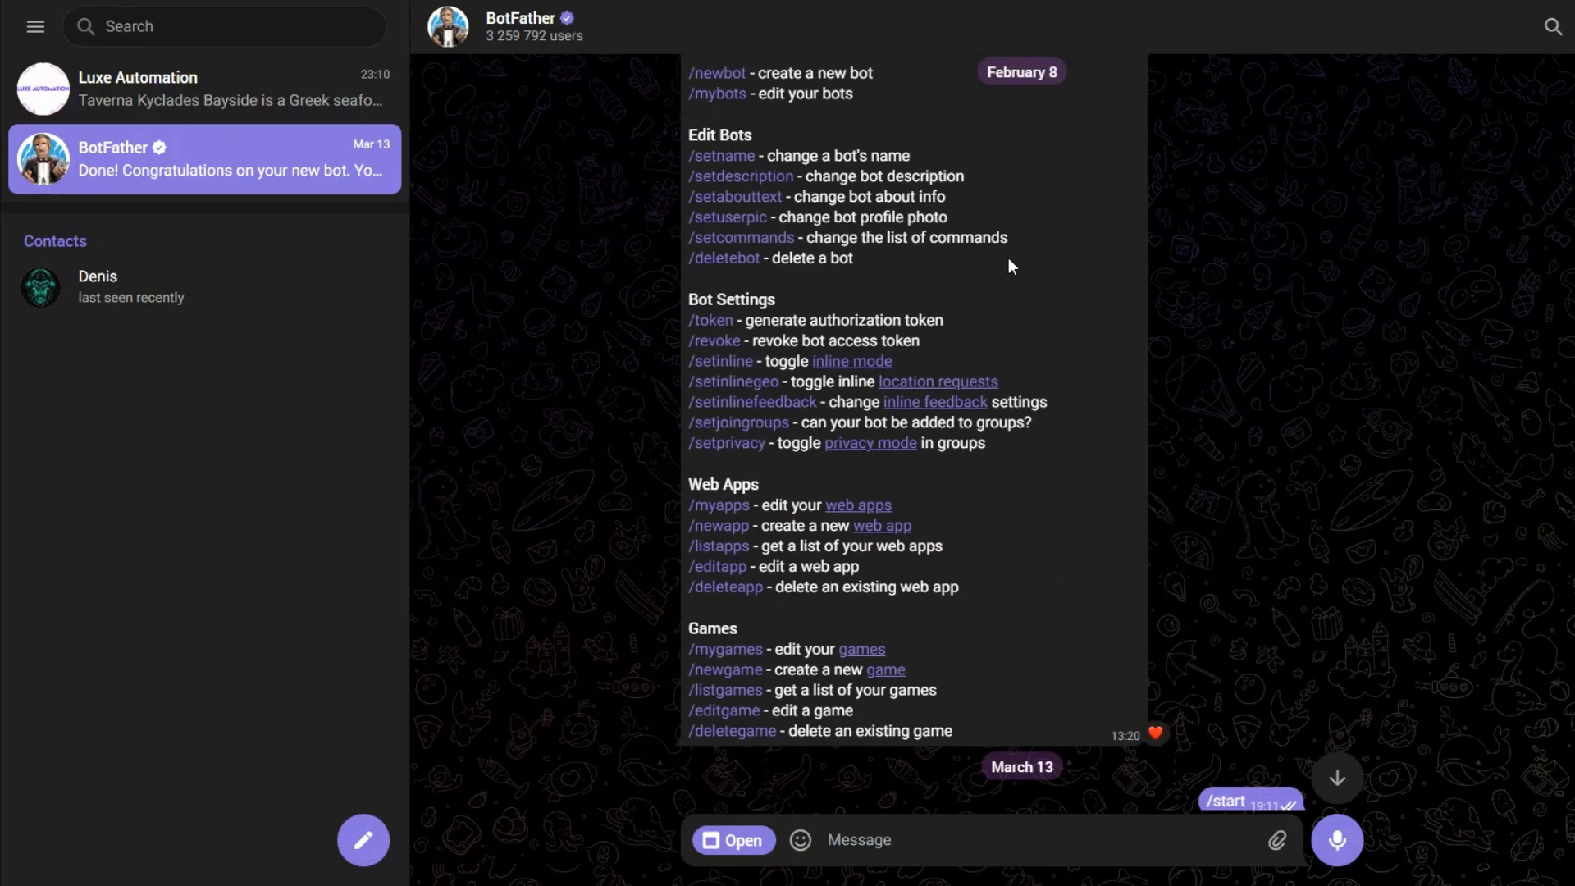
{"action": "scroll", "coordinate": [988, 246], "scroll_direction": "down", "scroll_amount": 5}
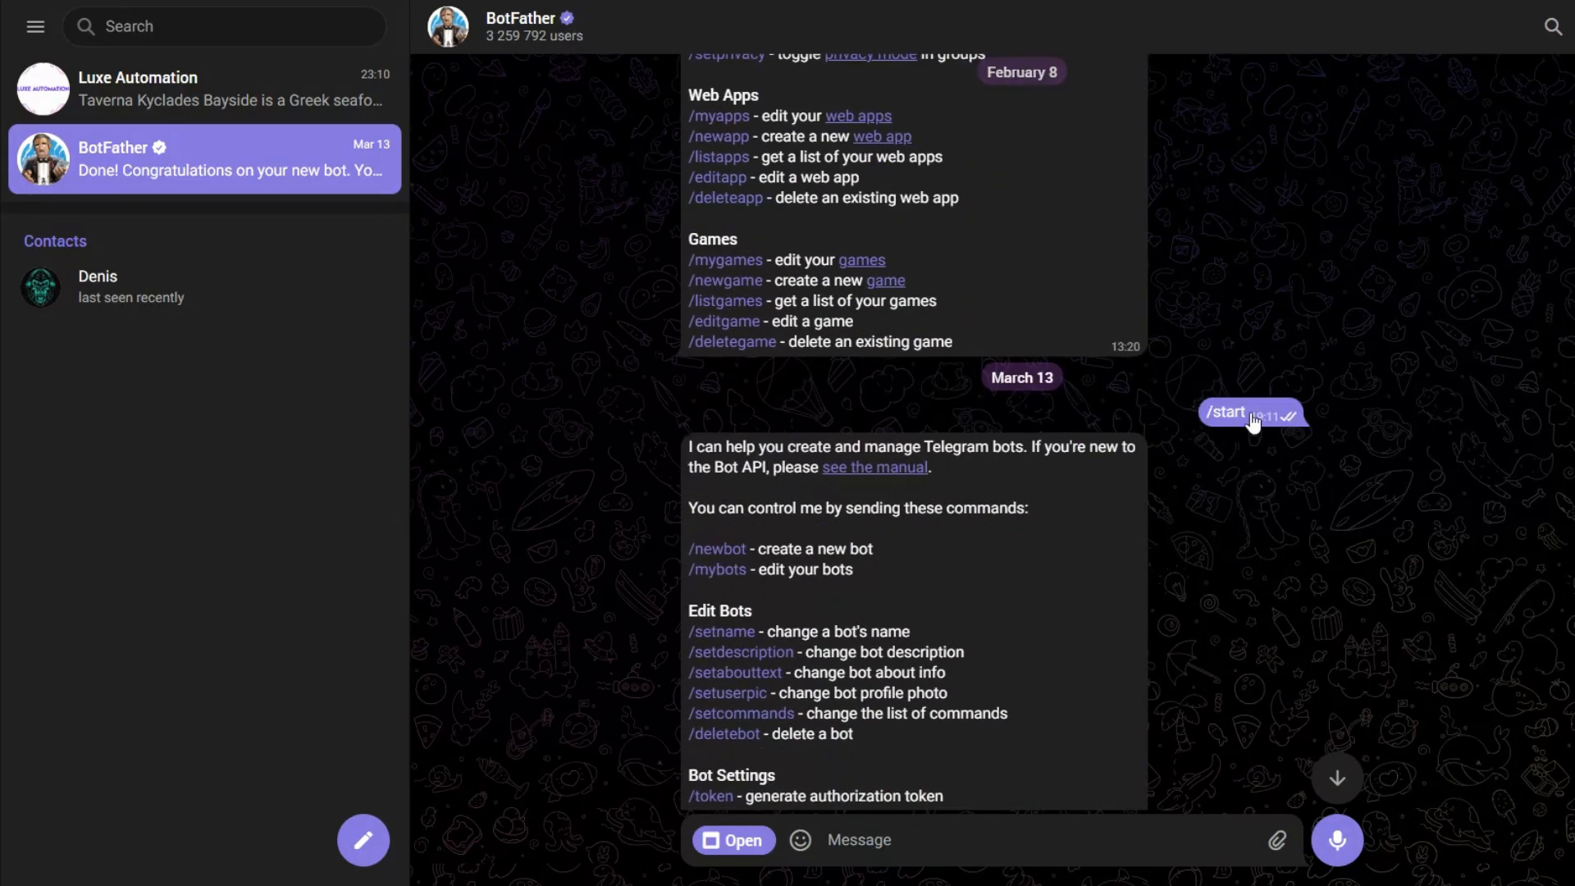
{"action": "scroll", "coordinate": [1079, 336], "scroll_direction": "down", "scroll_amount": 5}
{"action": "scroll", "coordinate": [1076, 341], "scroll_direction": "down", "scroll_amount": 6}
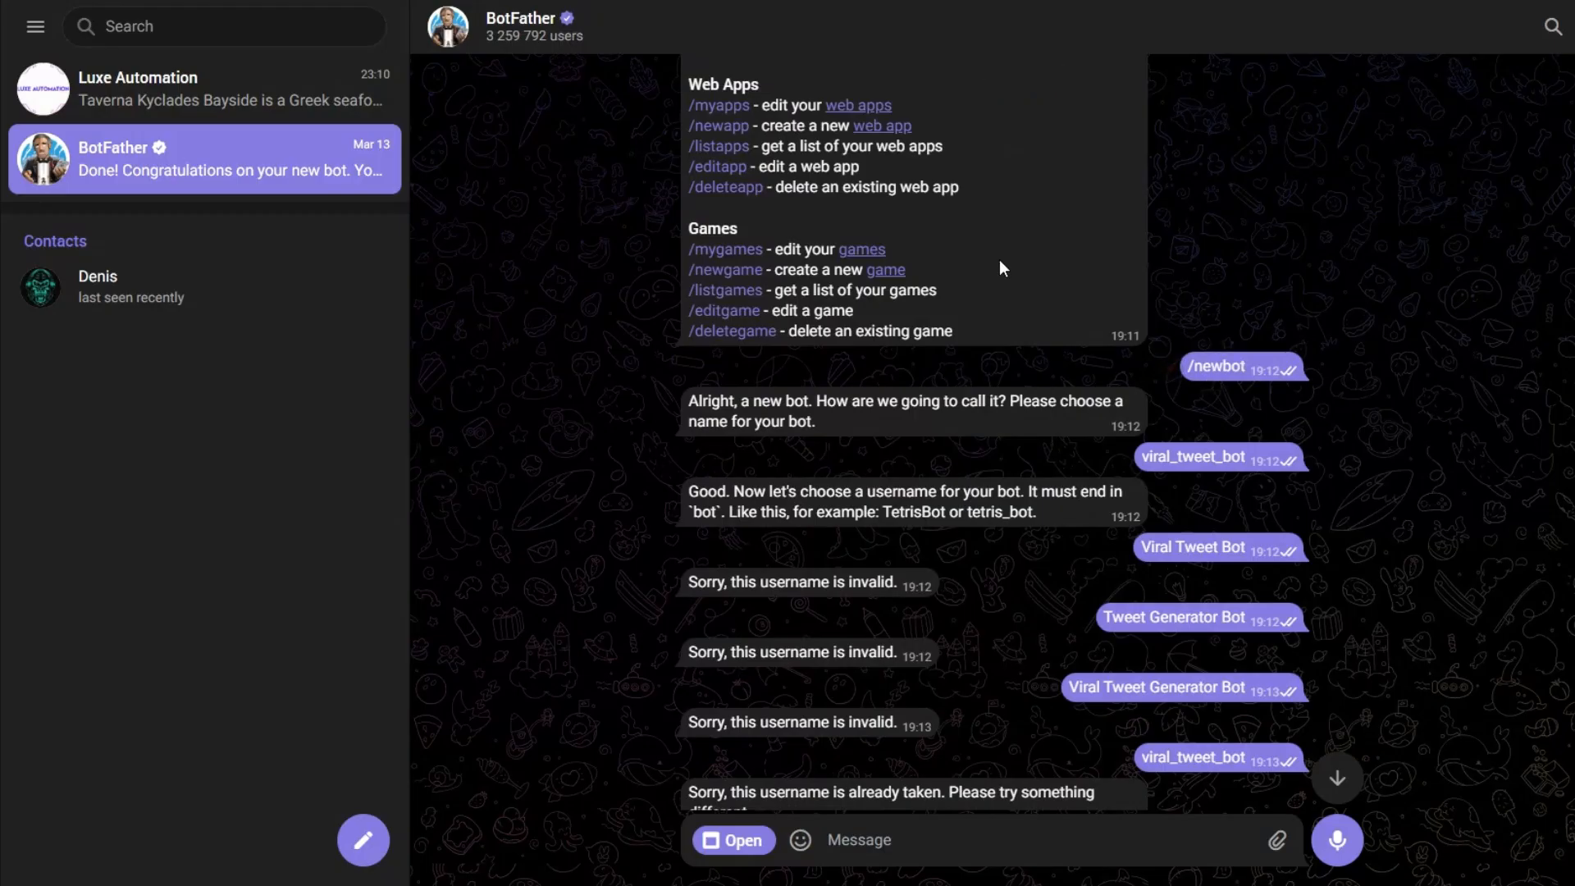
{"action": "scroll", "coordinate": [702, 255], "scroll_direction": "down", "scroll_amount": 2}
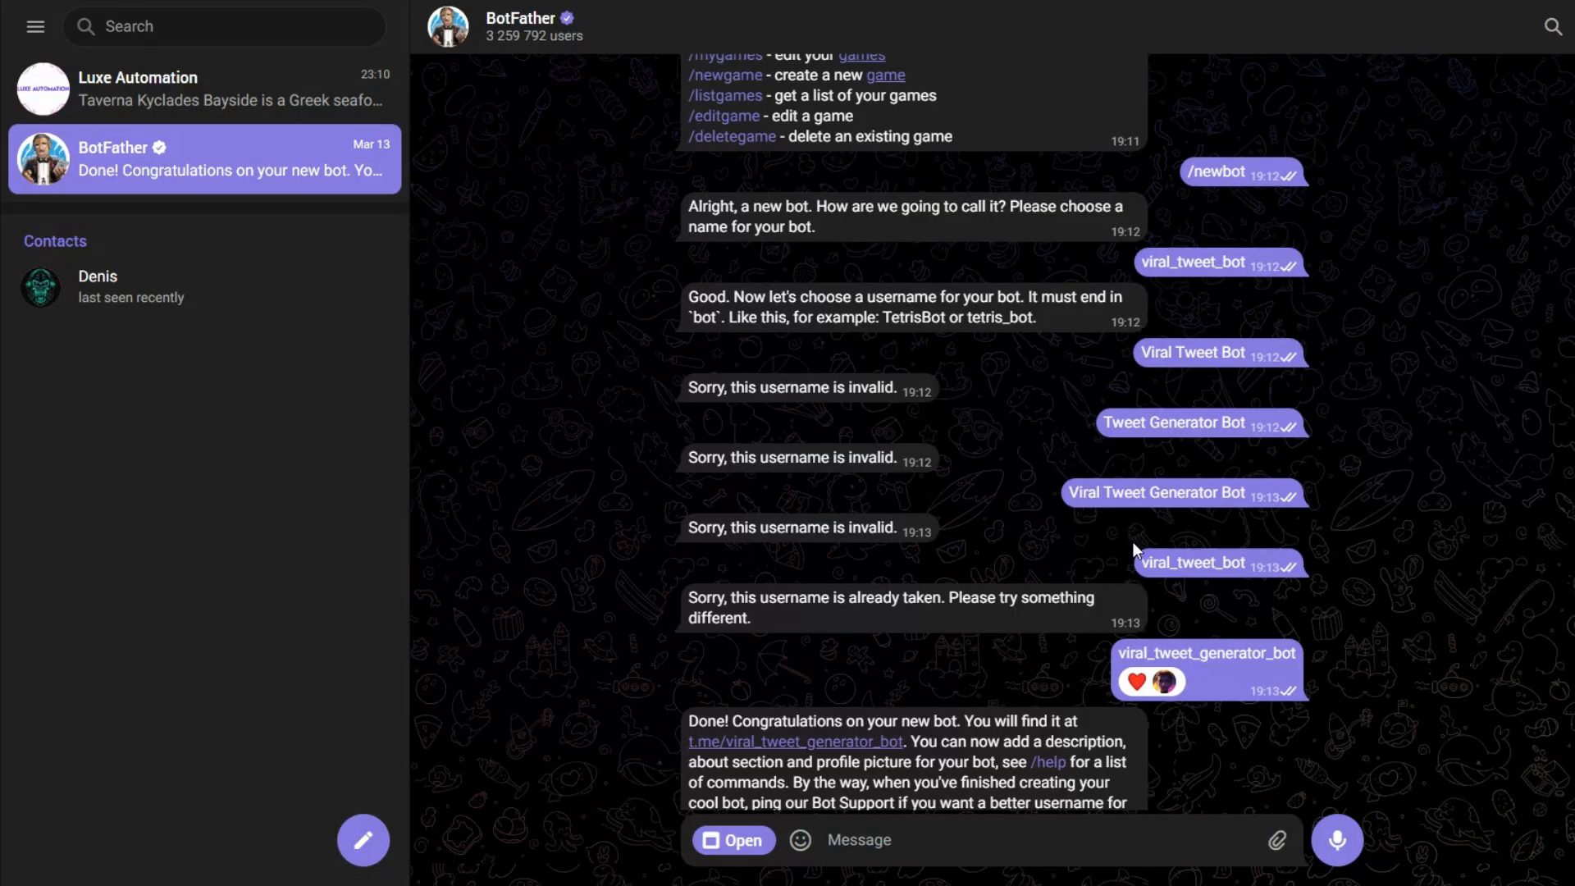
{"action": "scroll", "coordinate": [1132, 541], "scroll_direction": "down", "scroll_amount": 2}
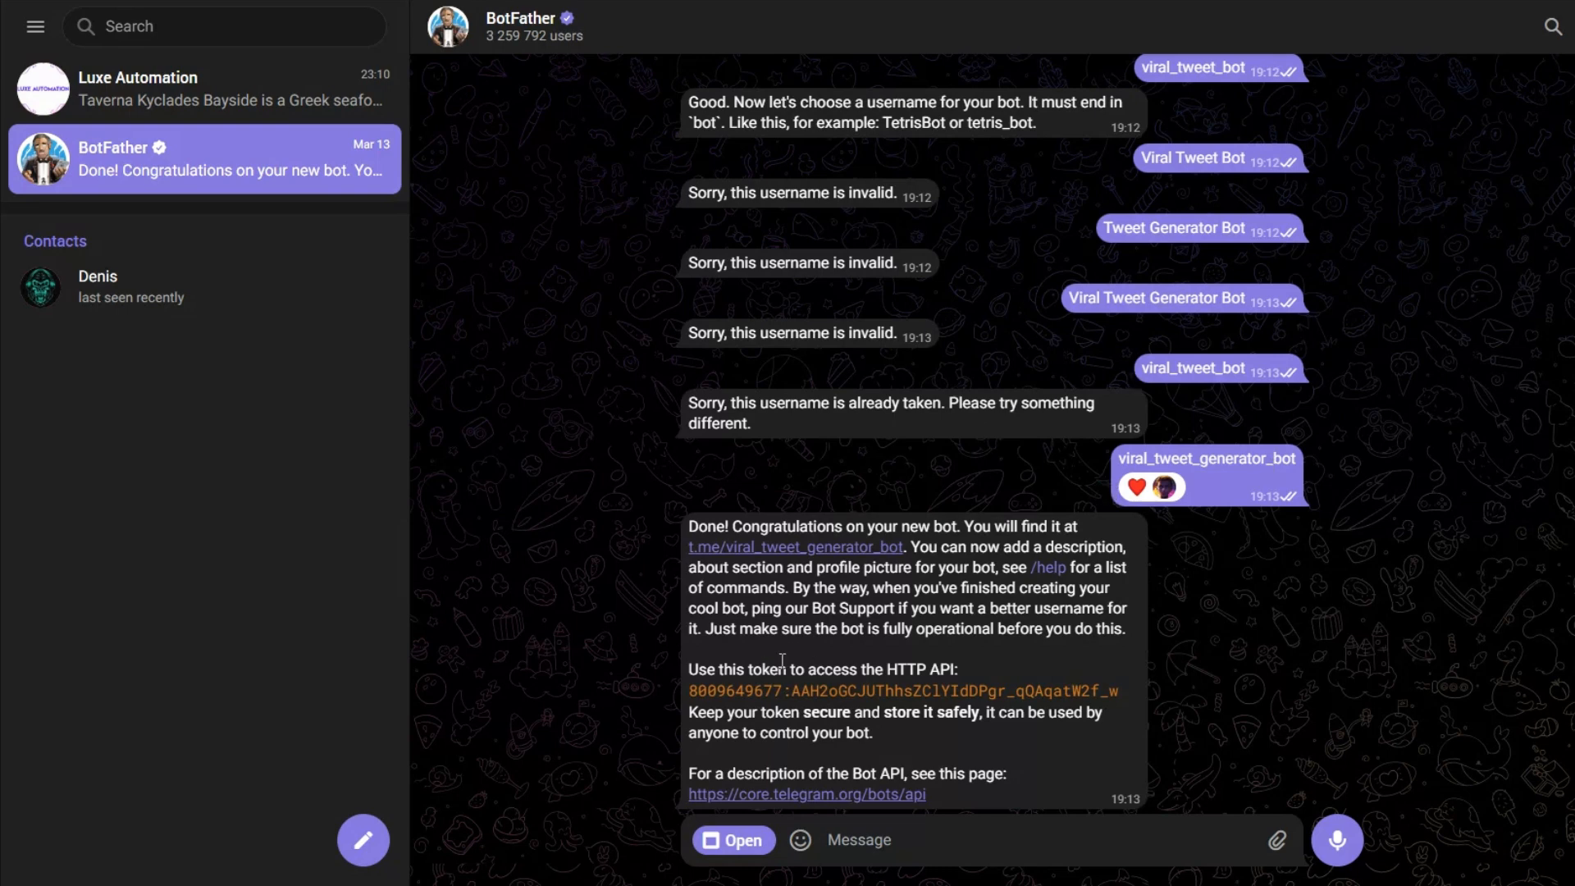
{"action": "left_click", "coordinate": [951, 691]}
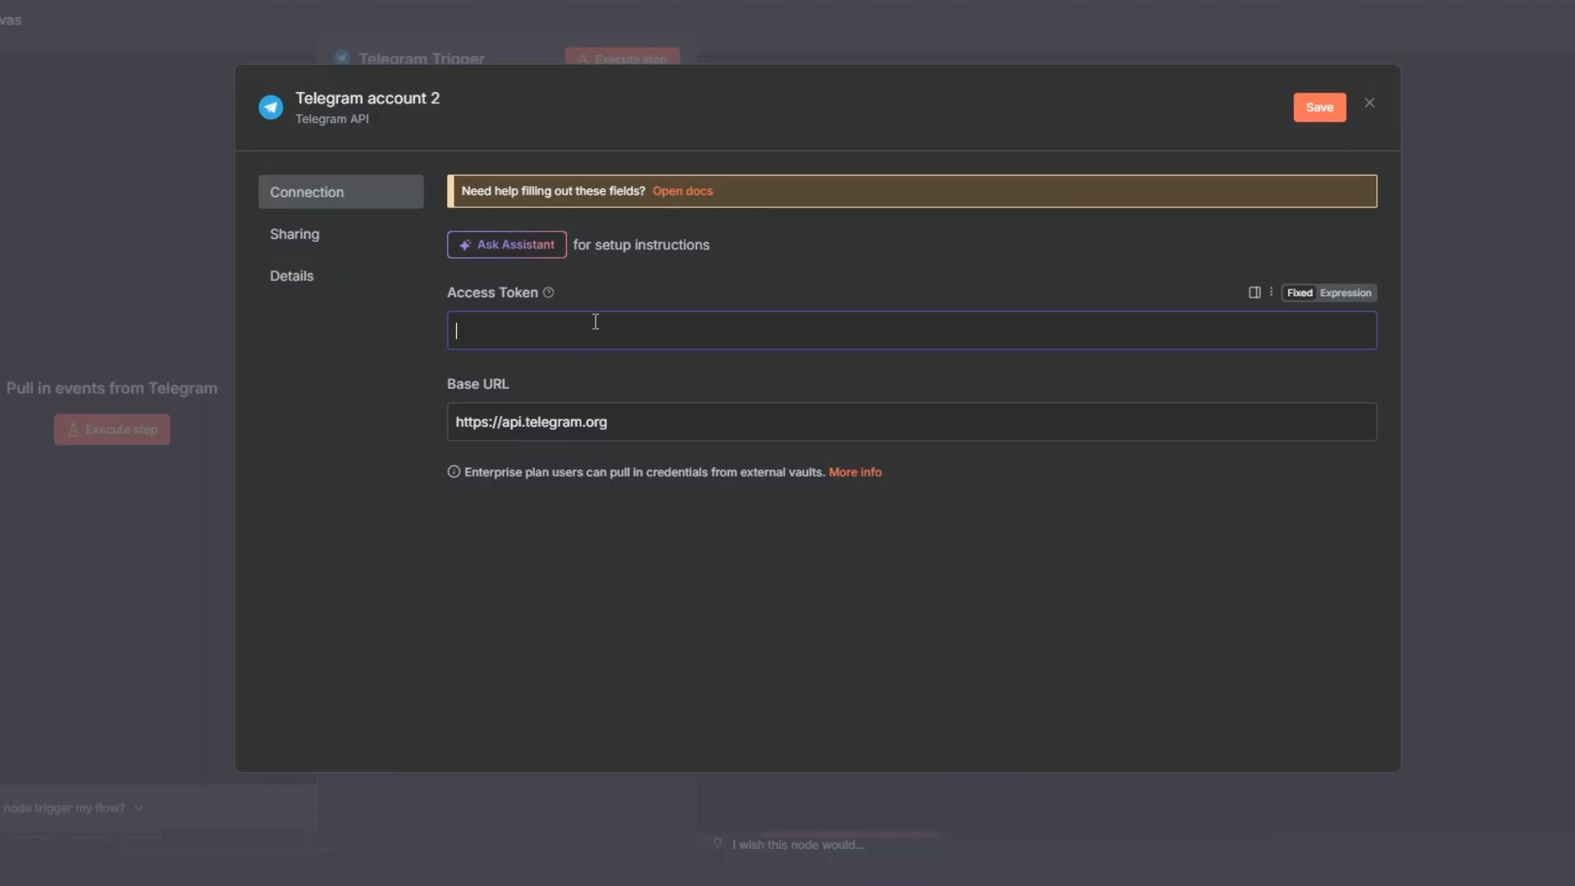
{"action": "left_click", "coordinate": [1369, 104]}
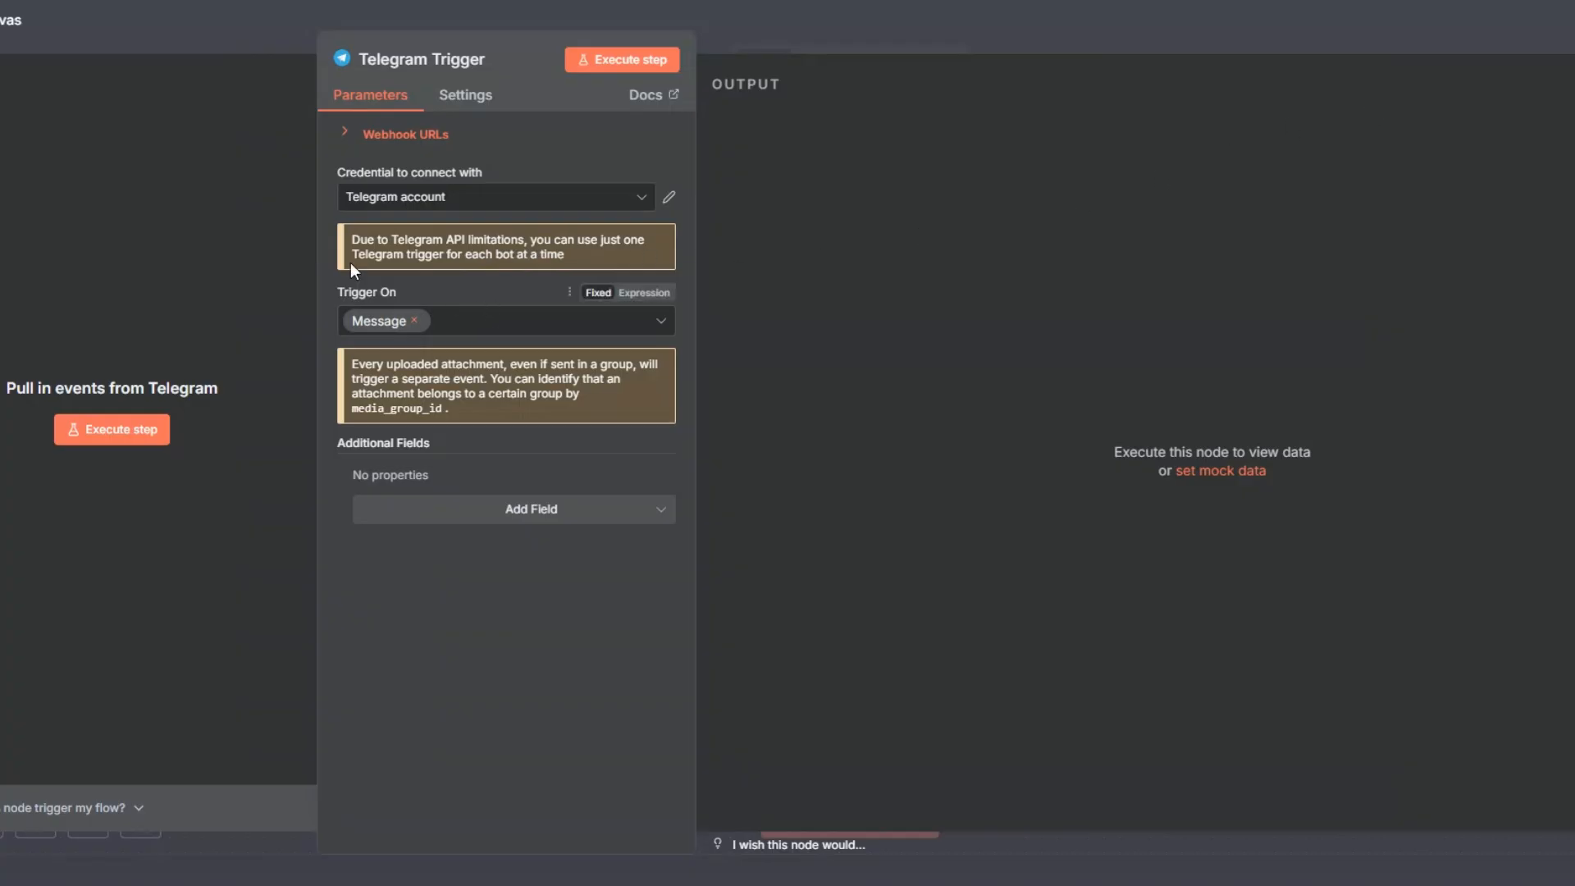
Step: Execute the Telegram Trigger and send the Luxe Automation bot a voice message asking for the best restaurants in New York City
{"action": "left_click", "coordinate": [144, 432]}
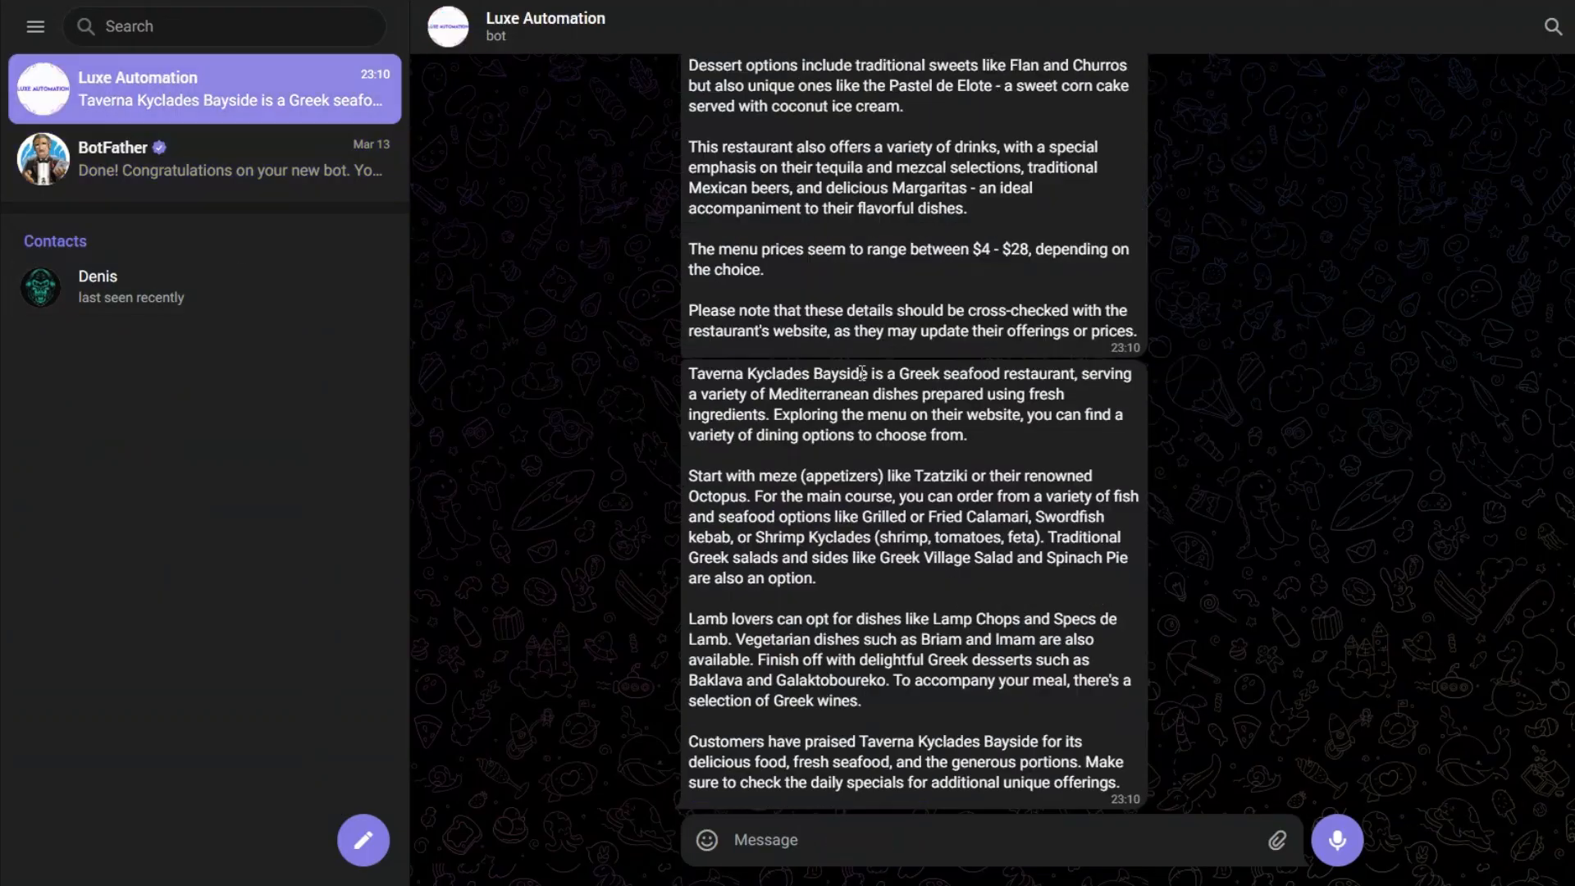
{"action": "double_click", "coordinate": [862, 373]}
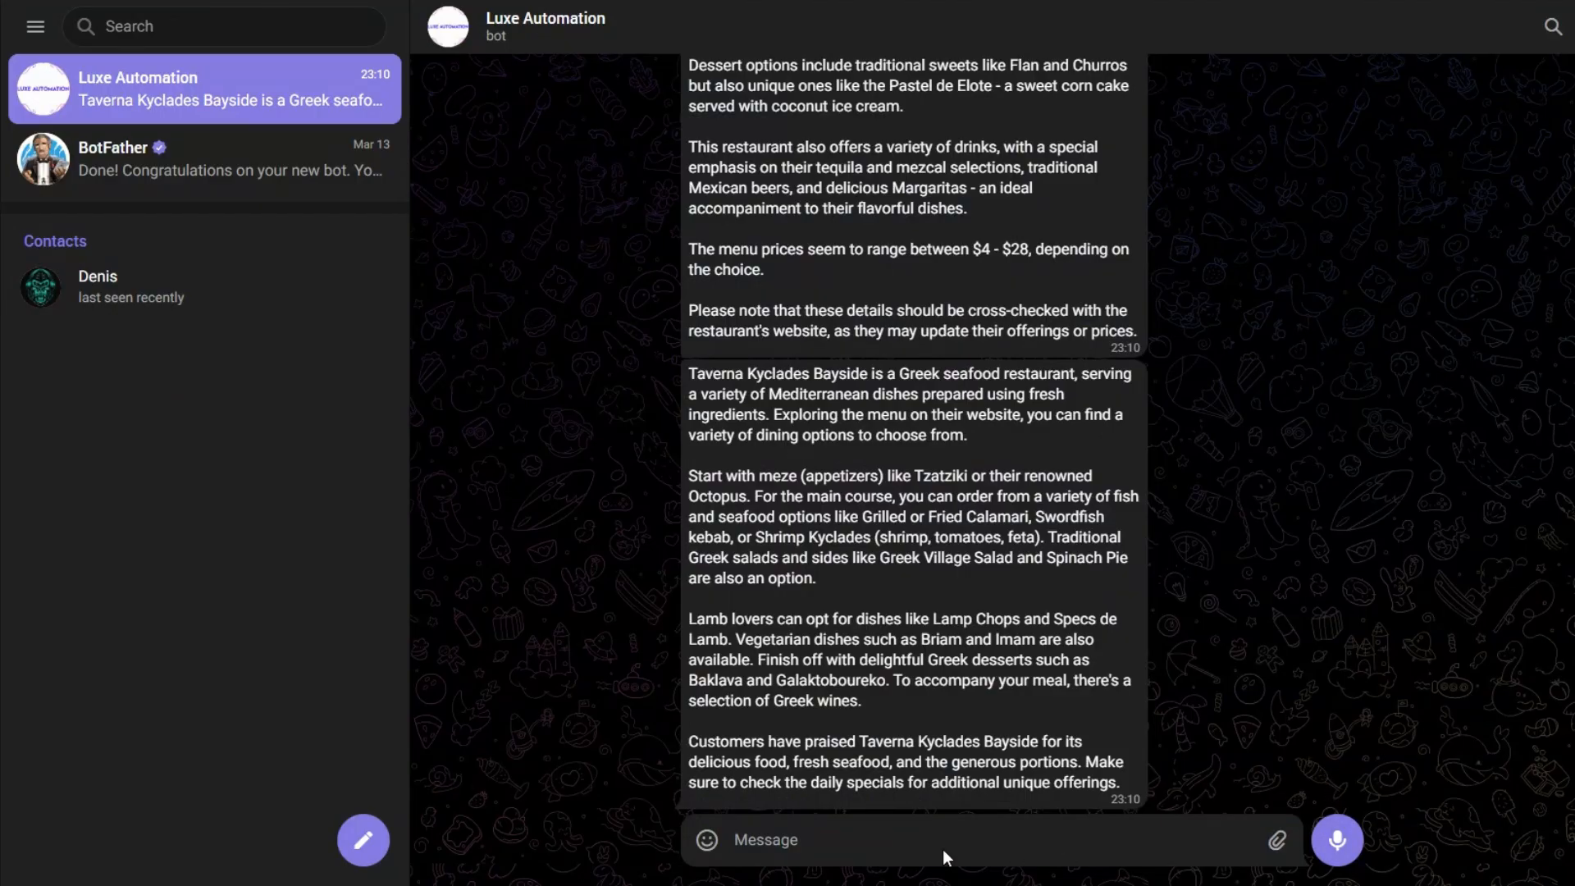
{"action": "left_click", "coordinate": [1345, 850]}
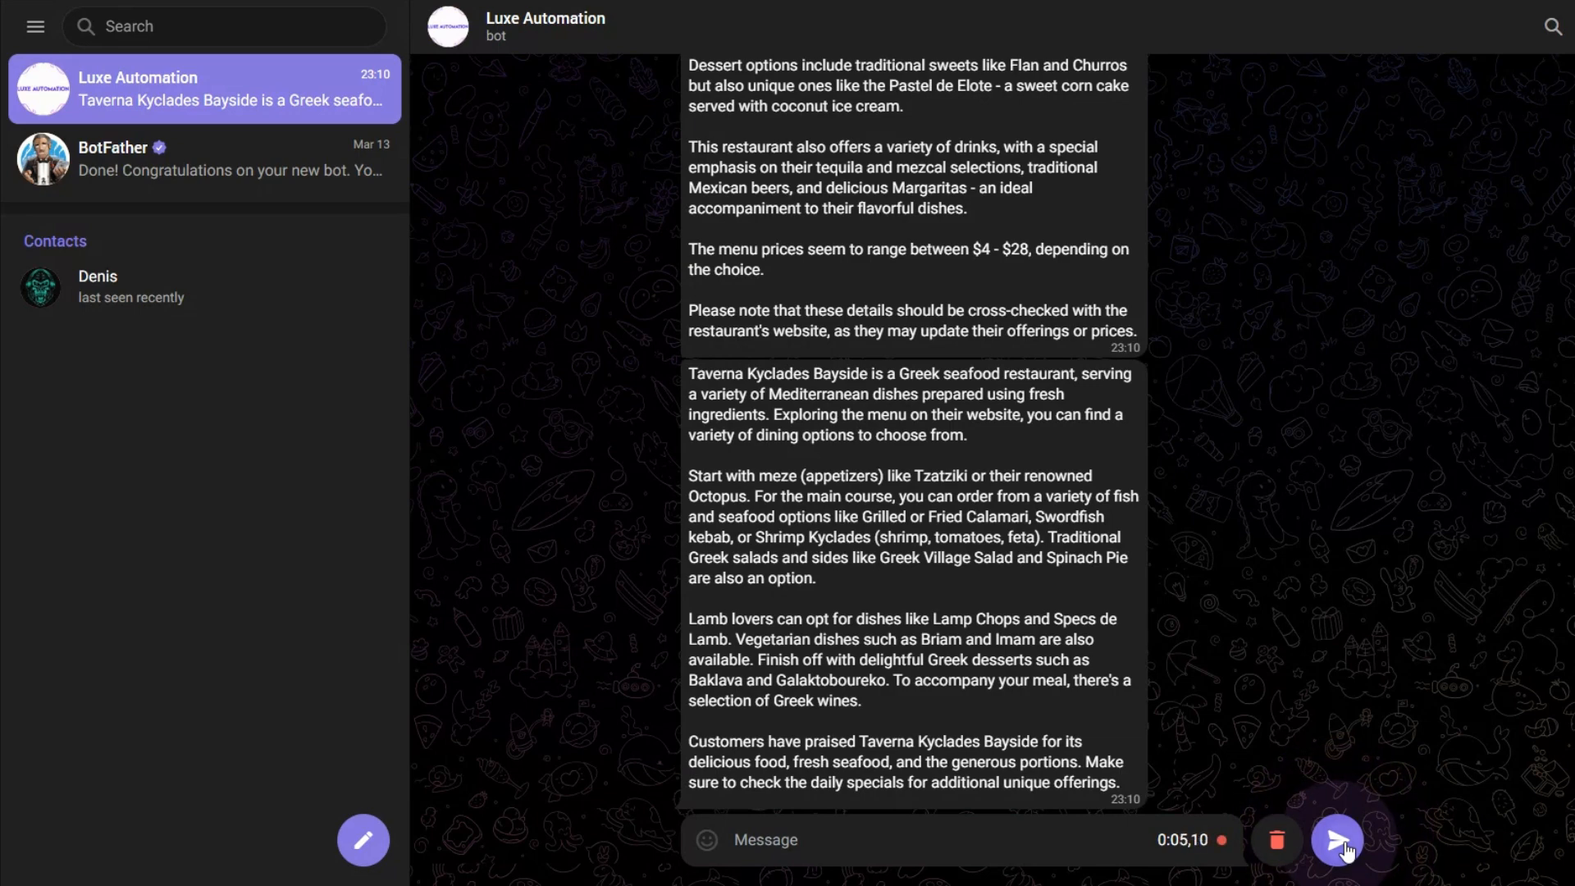
{"action": "left_click", "coordinate": [1345, 850]}
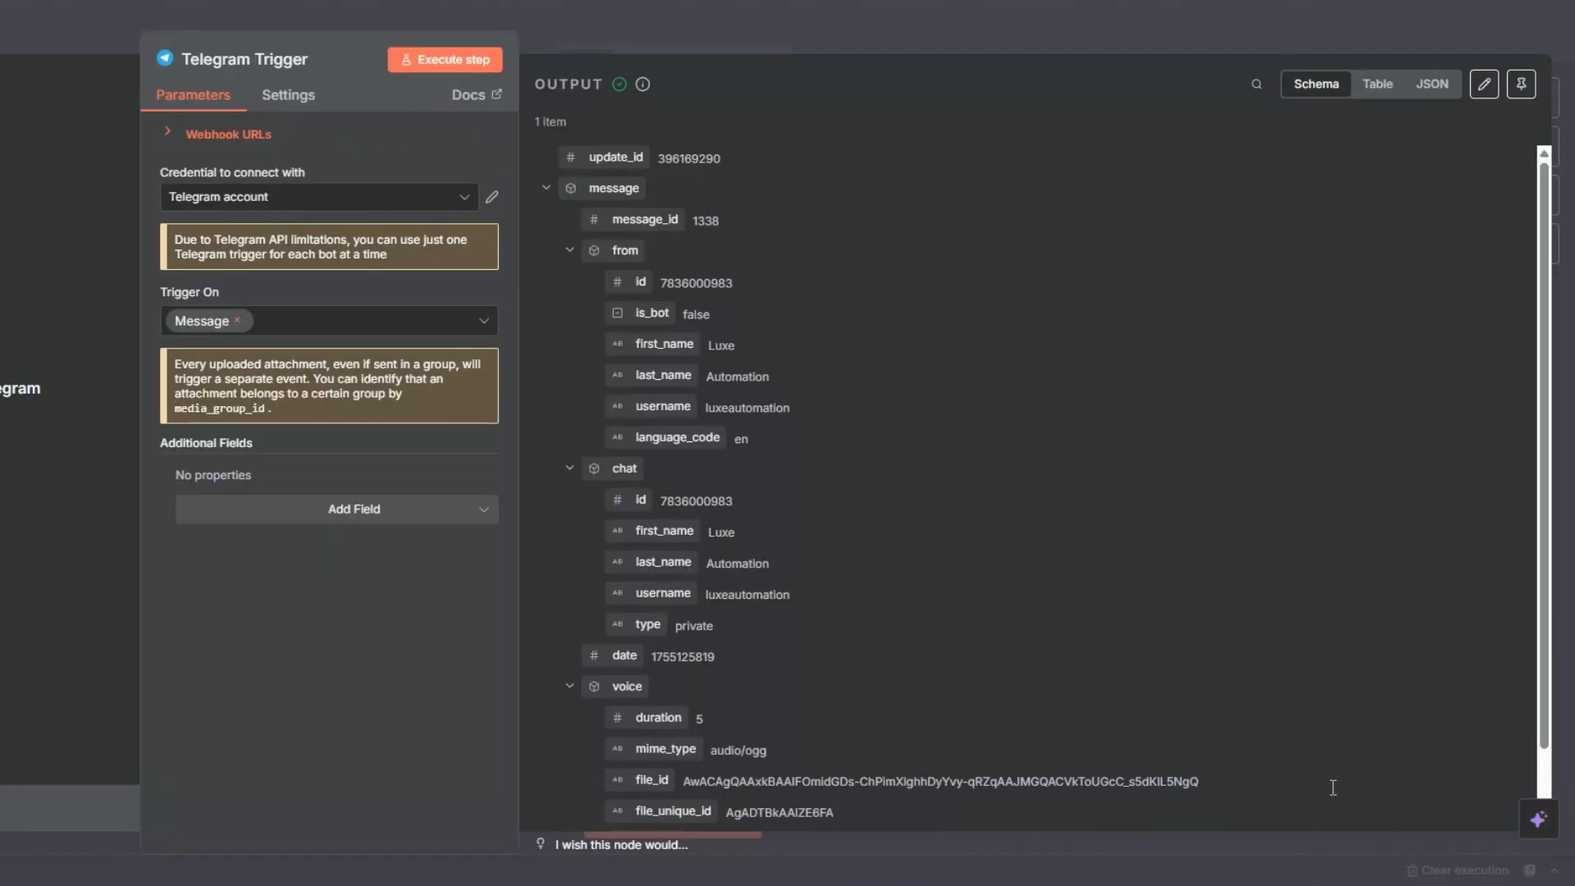
{"action": "scroll", "coordinate": [1087, 612], "scroll_direction": "down", "scroll_amount": 2}
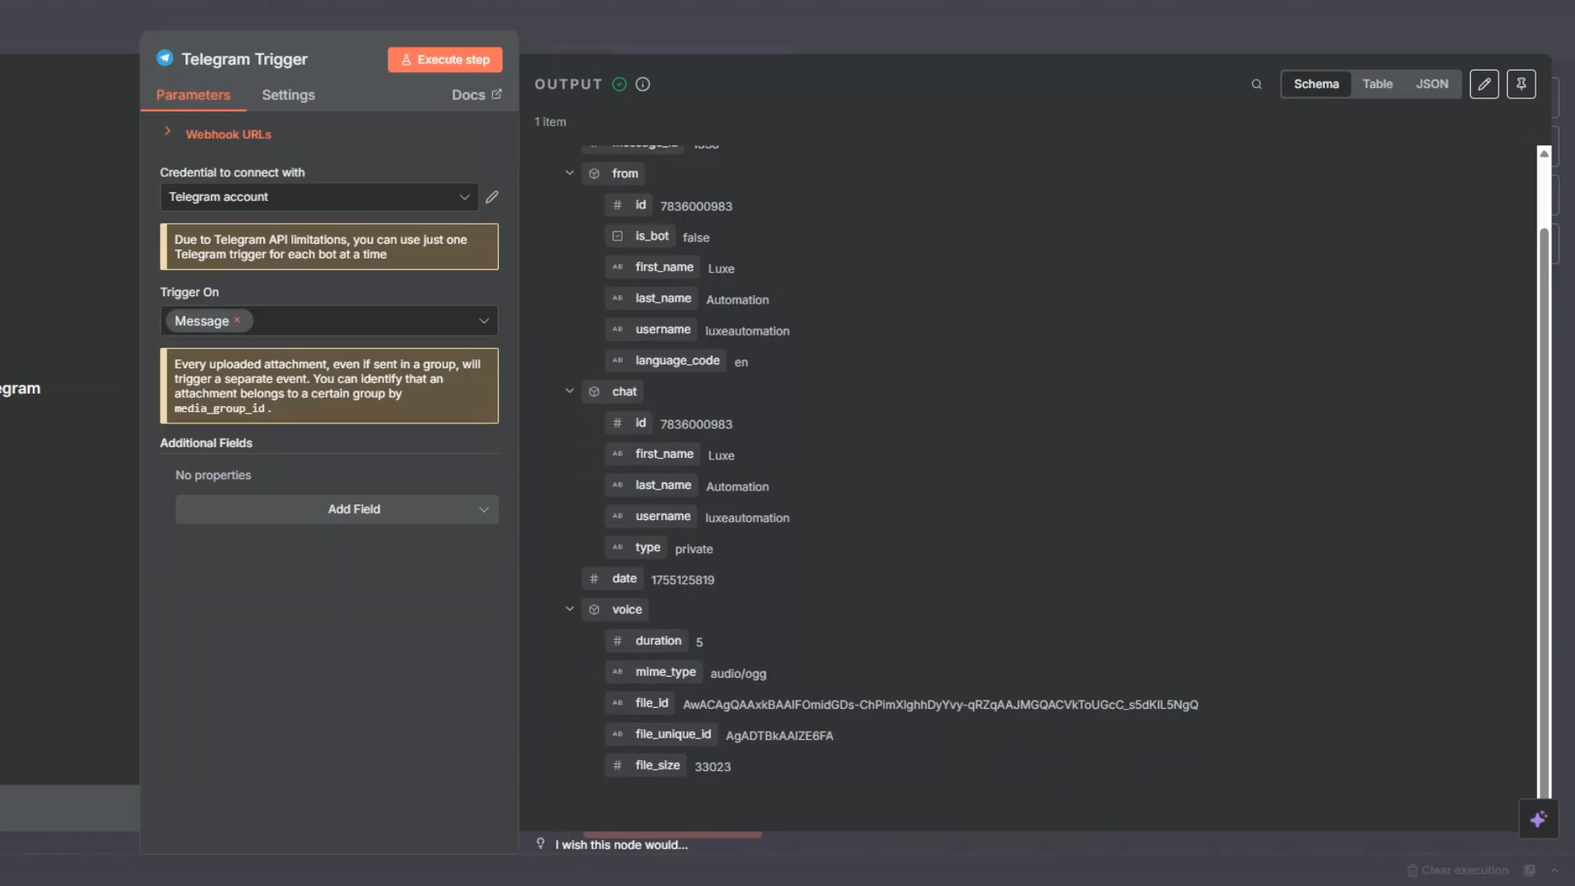
{"action": "left_click", "coordinate": [2, 37]}
Step: Pin the Telegram Trigger's output data and save the workflow
{"action": "left_click_drag", "start_coordinate": [661, 444], "coordinate": [166, 383]}
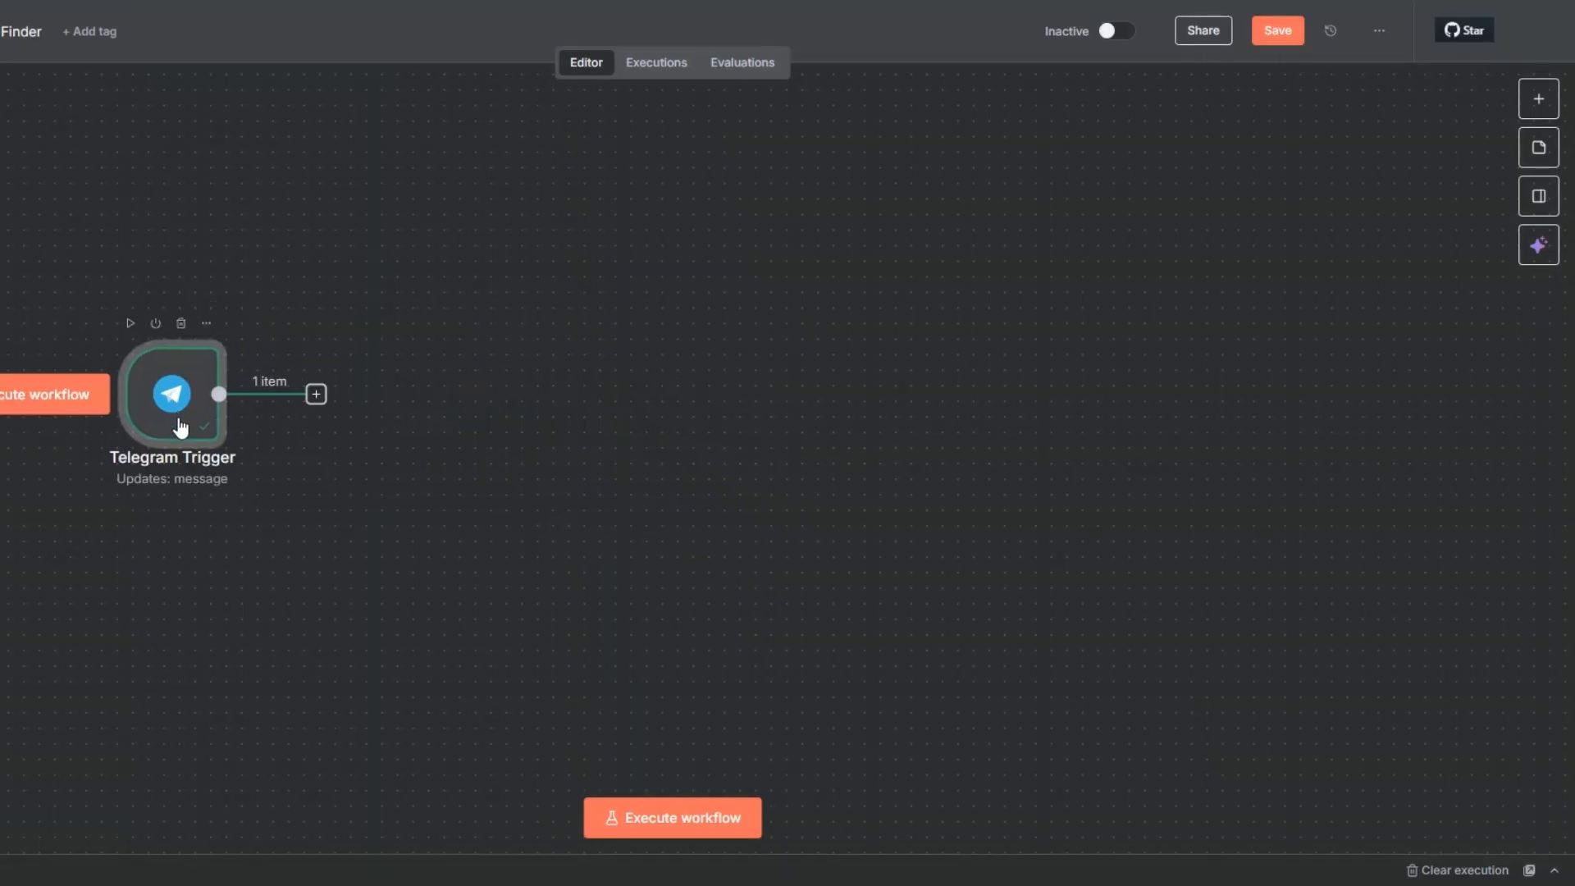
{"action": "right_click", "coordinate": [179, 441]}
{"action": "left_click", "coordinate": [242, 566]}
{"action": "scroll", "coordinate": [235, 509], "scroll_direction": "right", "scroll_amount": 3}
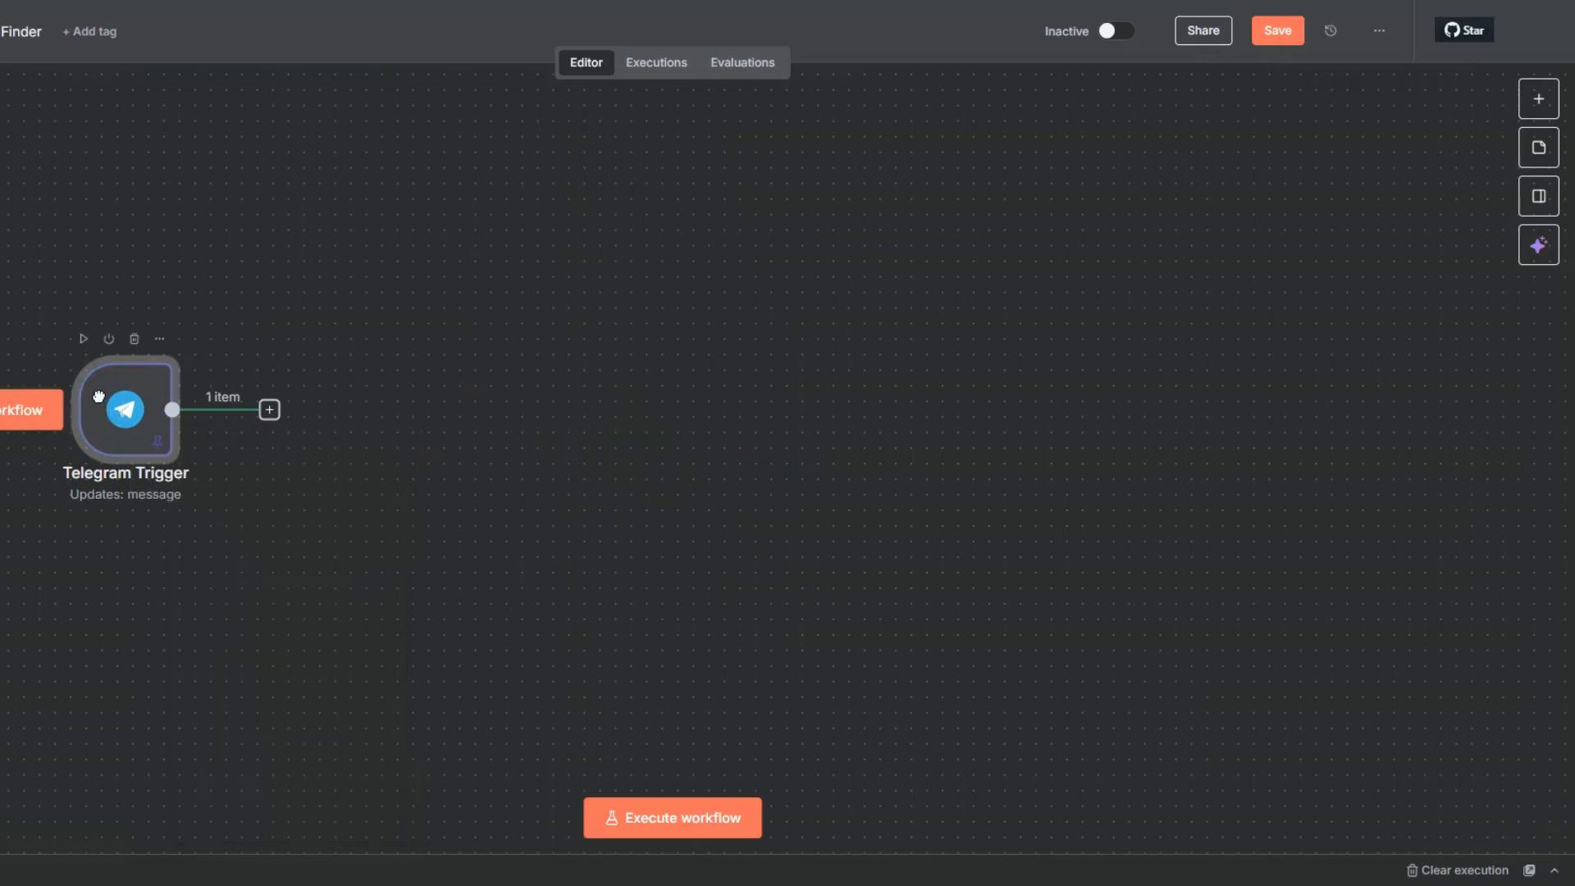
{"action": "left_click", "coordinate": [1277, 40]}
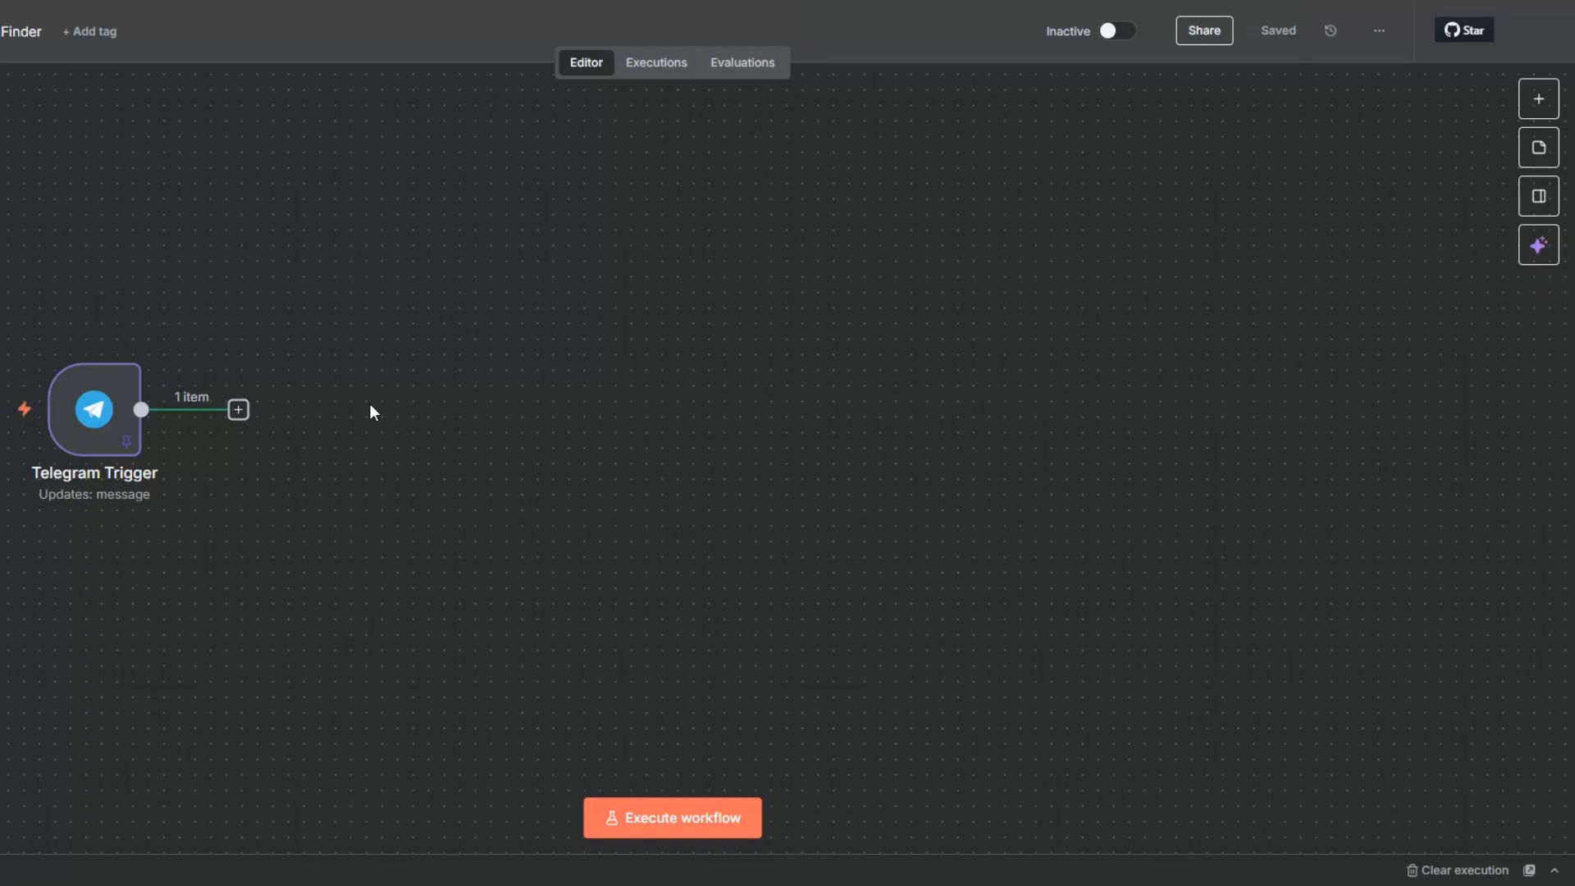
Step: Add a Telegram Get a file node after the trigger, map File ID to the voice message's file_id, and execute it
{"action": "left_click", "coordinate": [238, 419]}
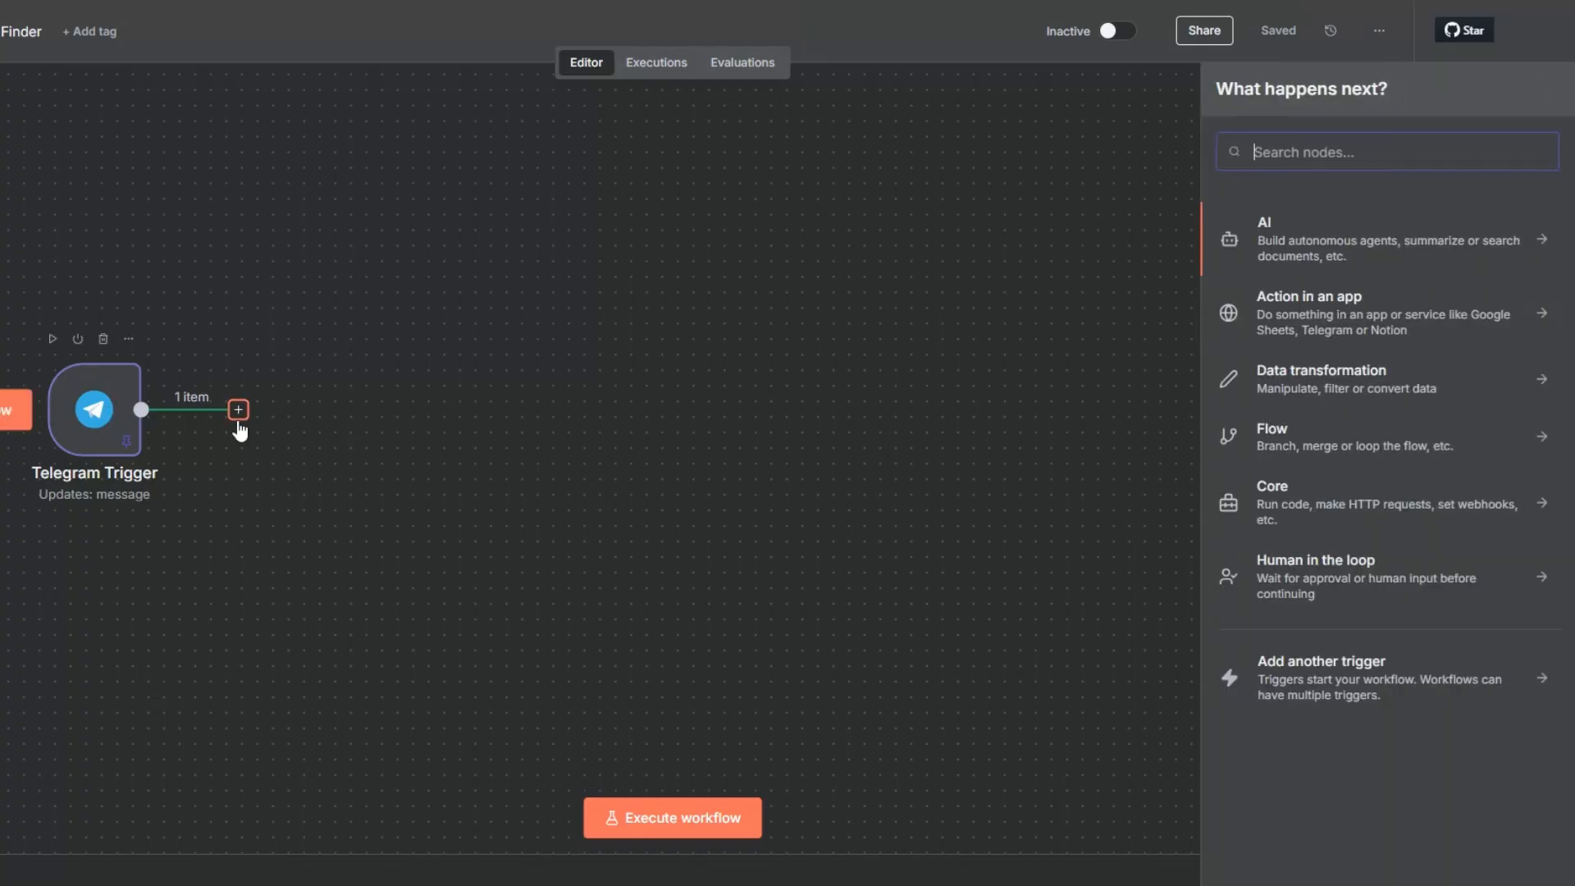
{"action": "type", "text": "tel"}
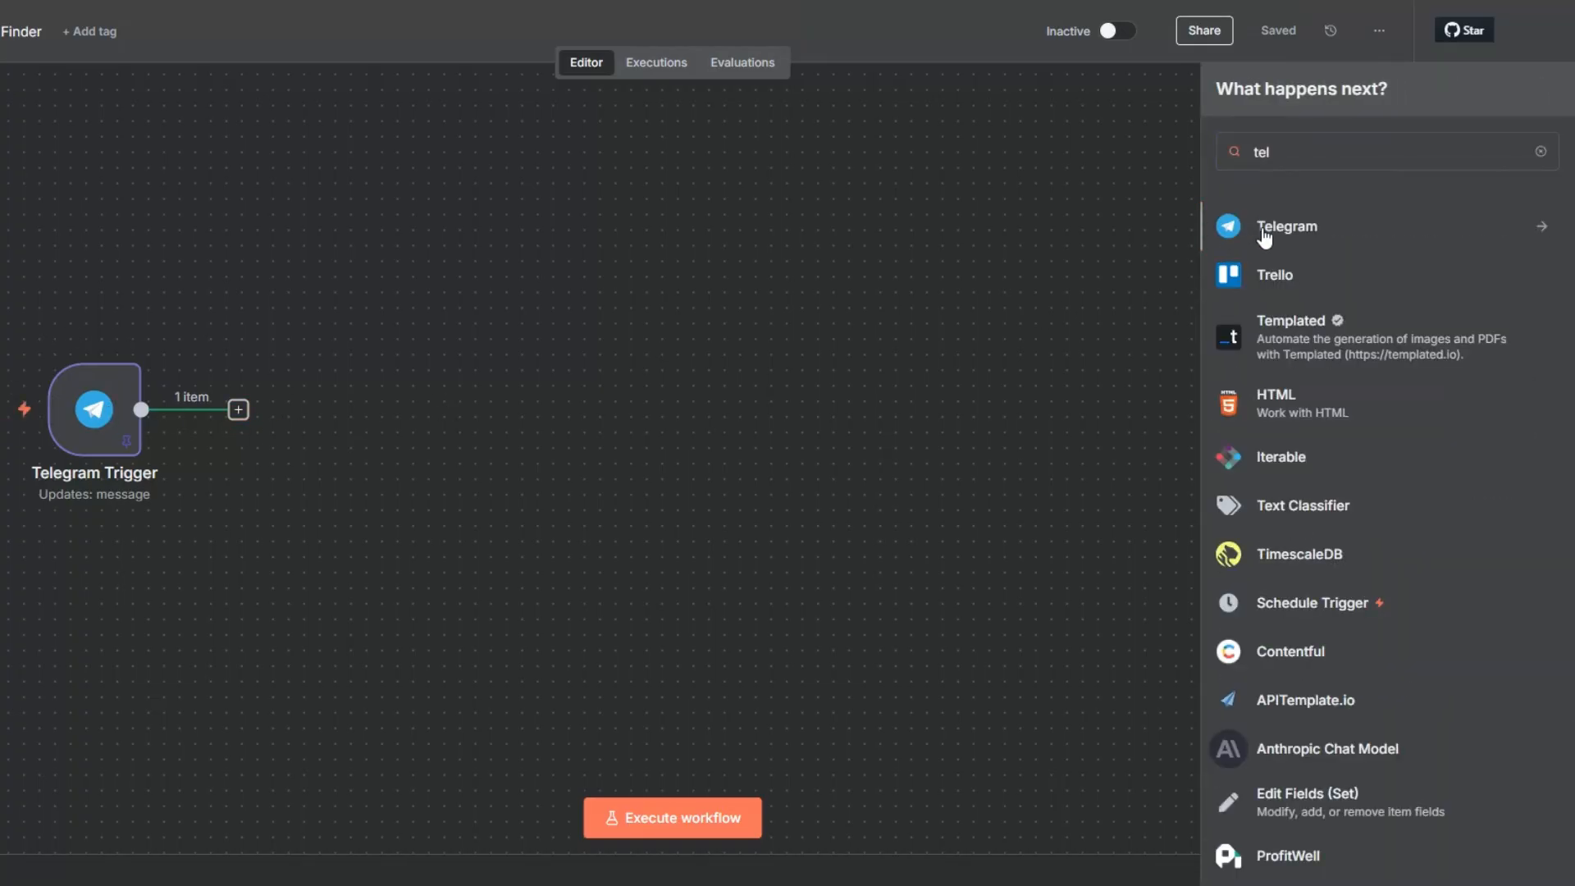
{"action": "left_click", "coordinate": [1261, 236]}
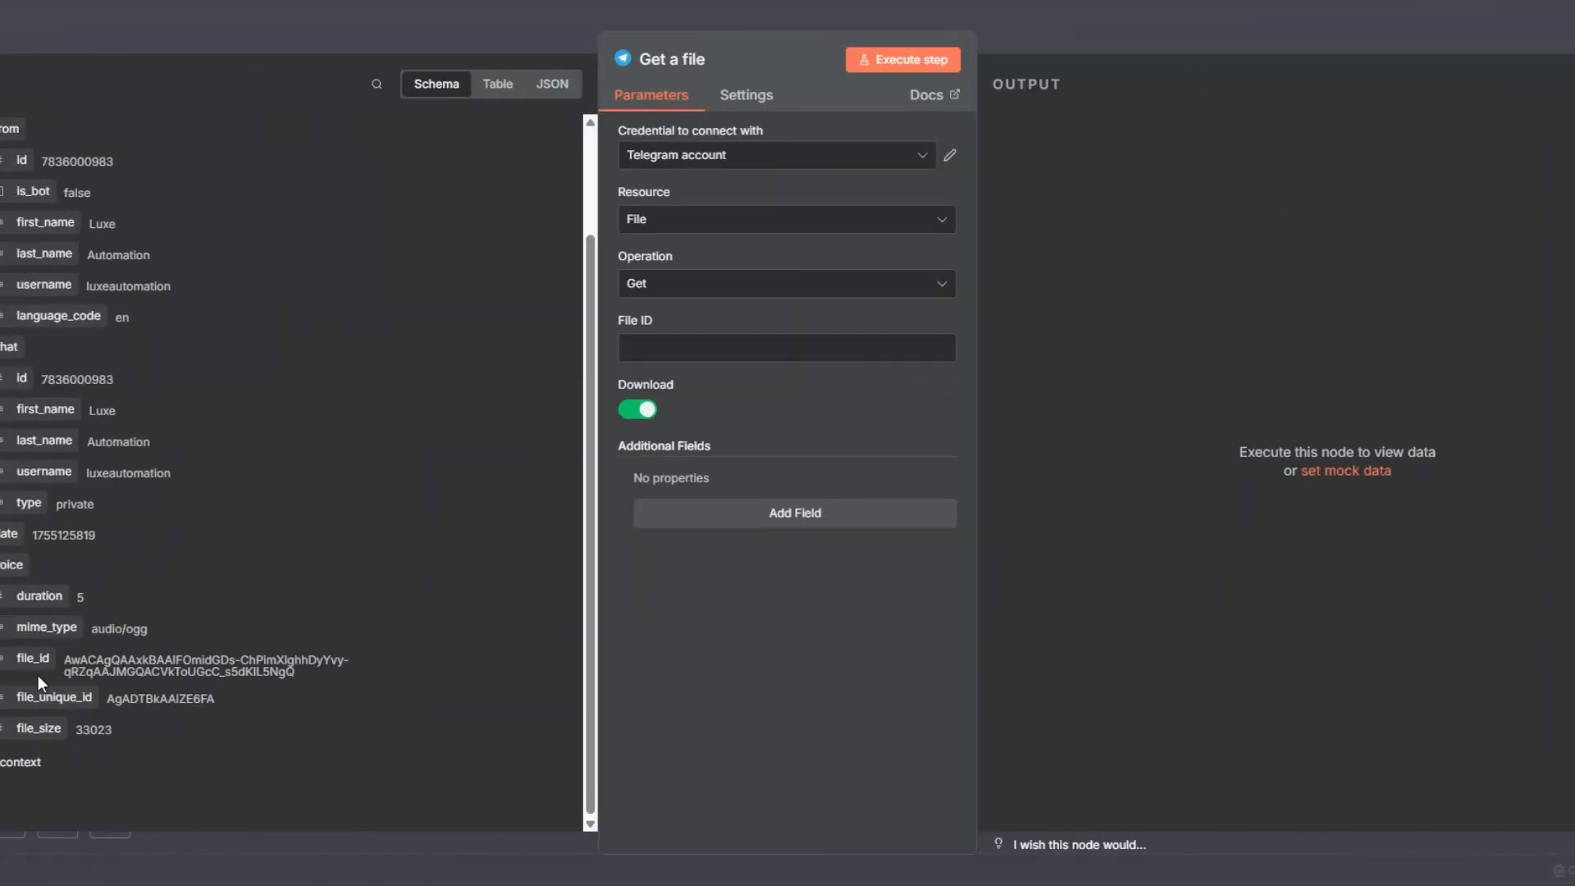
{"action": "left_click_drag", "start_coordinate": [34, 661], "coordinate": [656, 347]}
{"action": "left_click", "coordinate": [902, 55]}
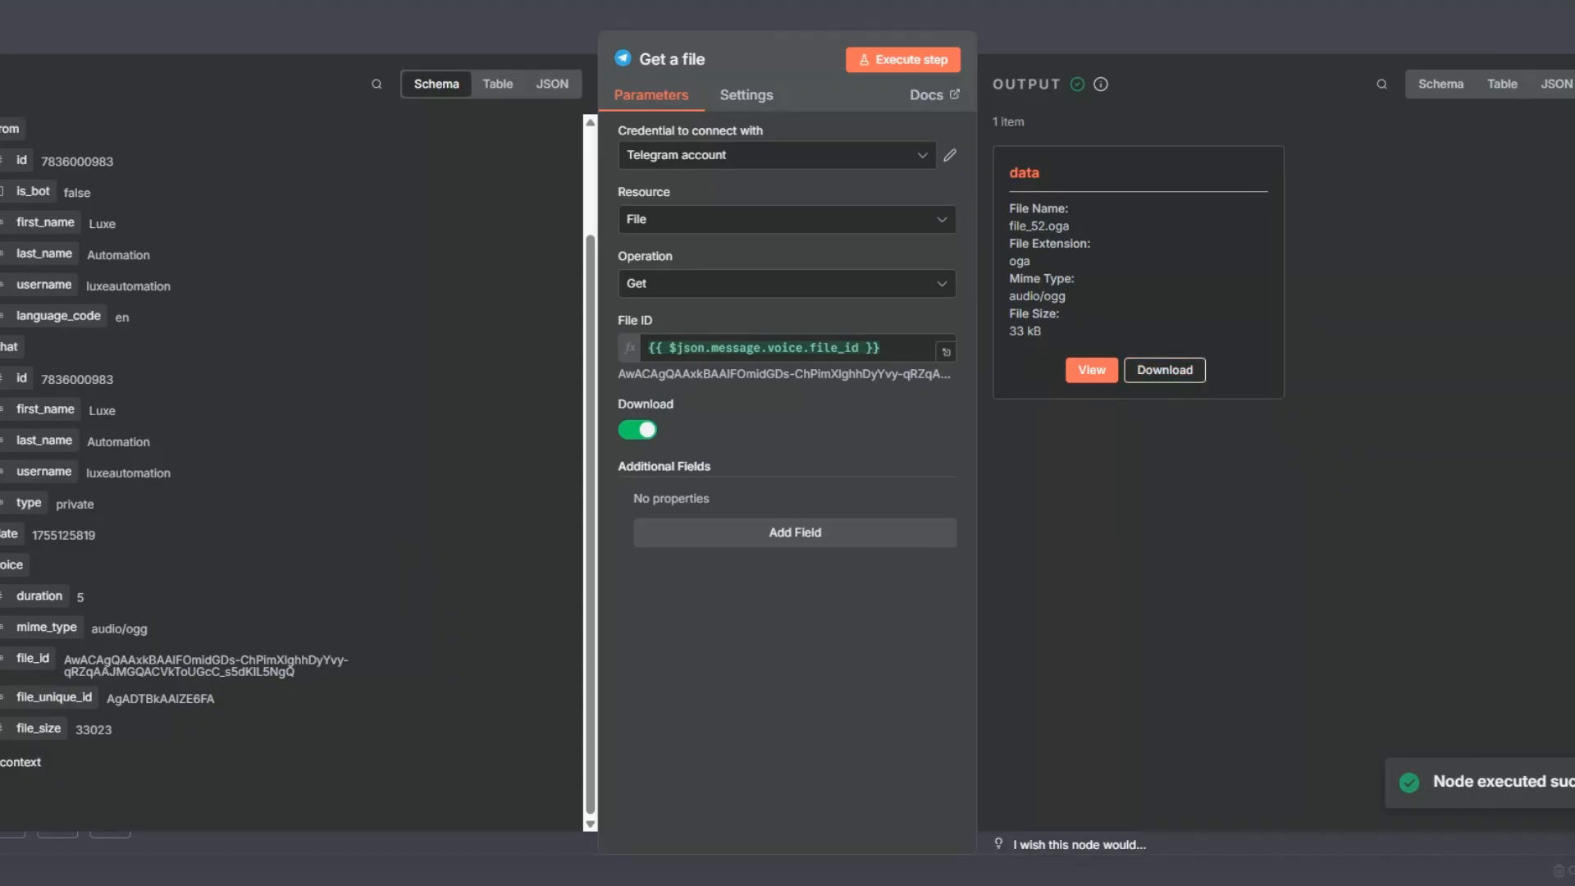
{"action": "key", "text": "Escape"}
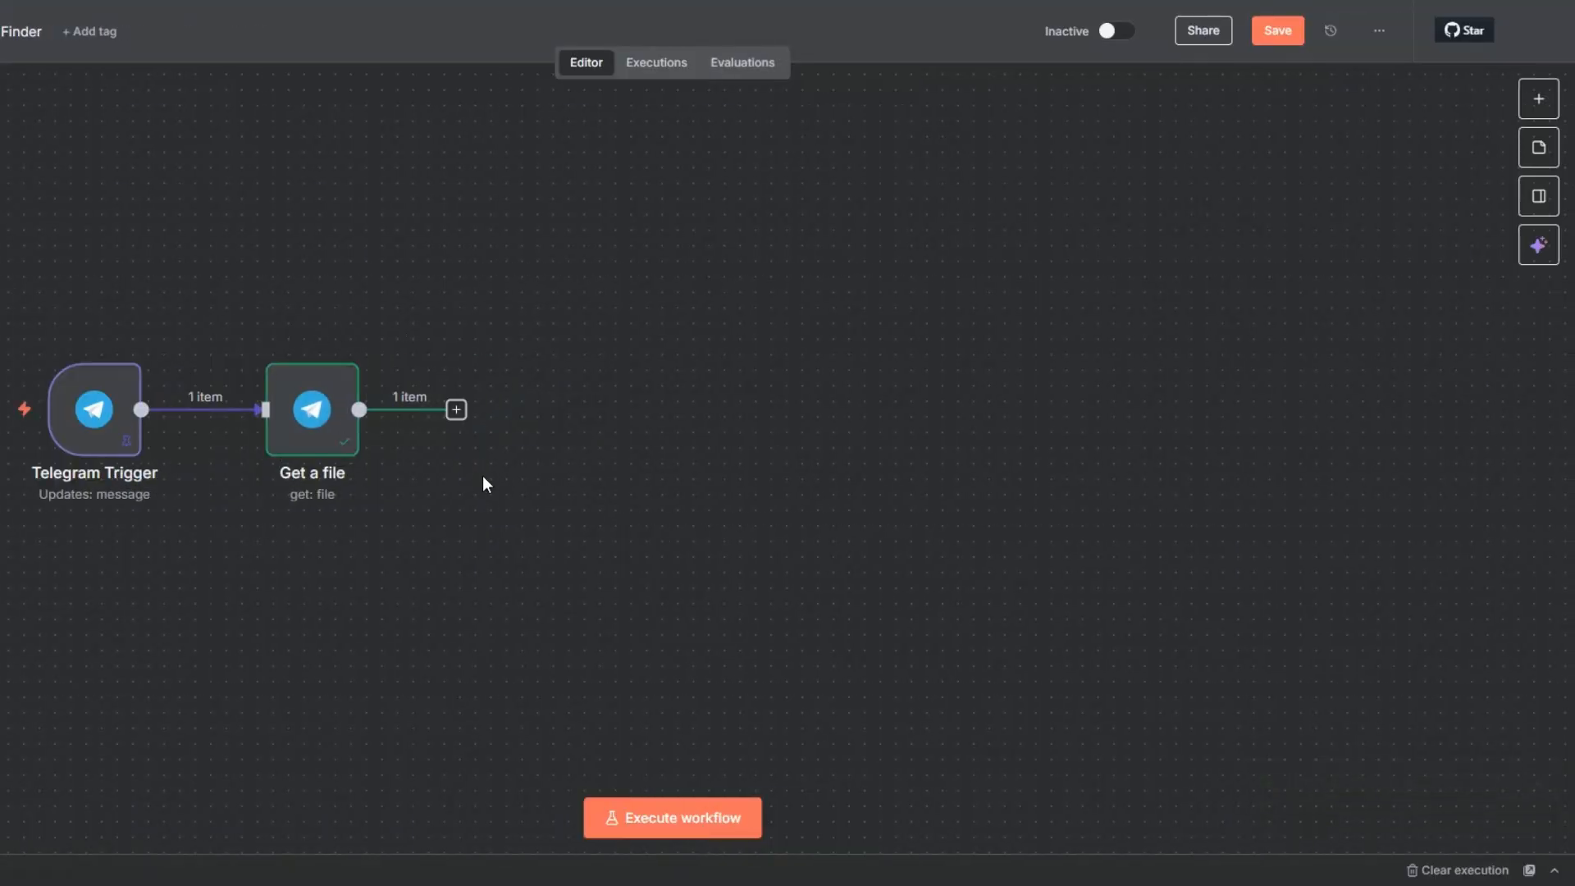
Step: Add an OpenAI Transcribe a recording node after the Get a file node
{"action": "left_click", "coordinate": [456, 411]}
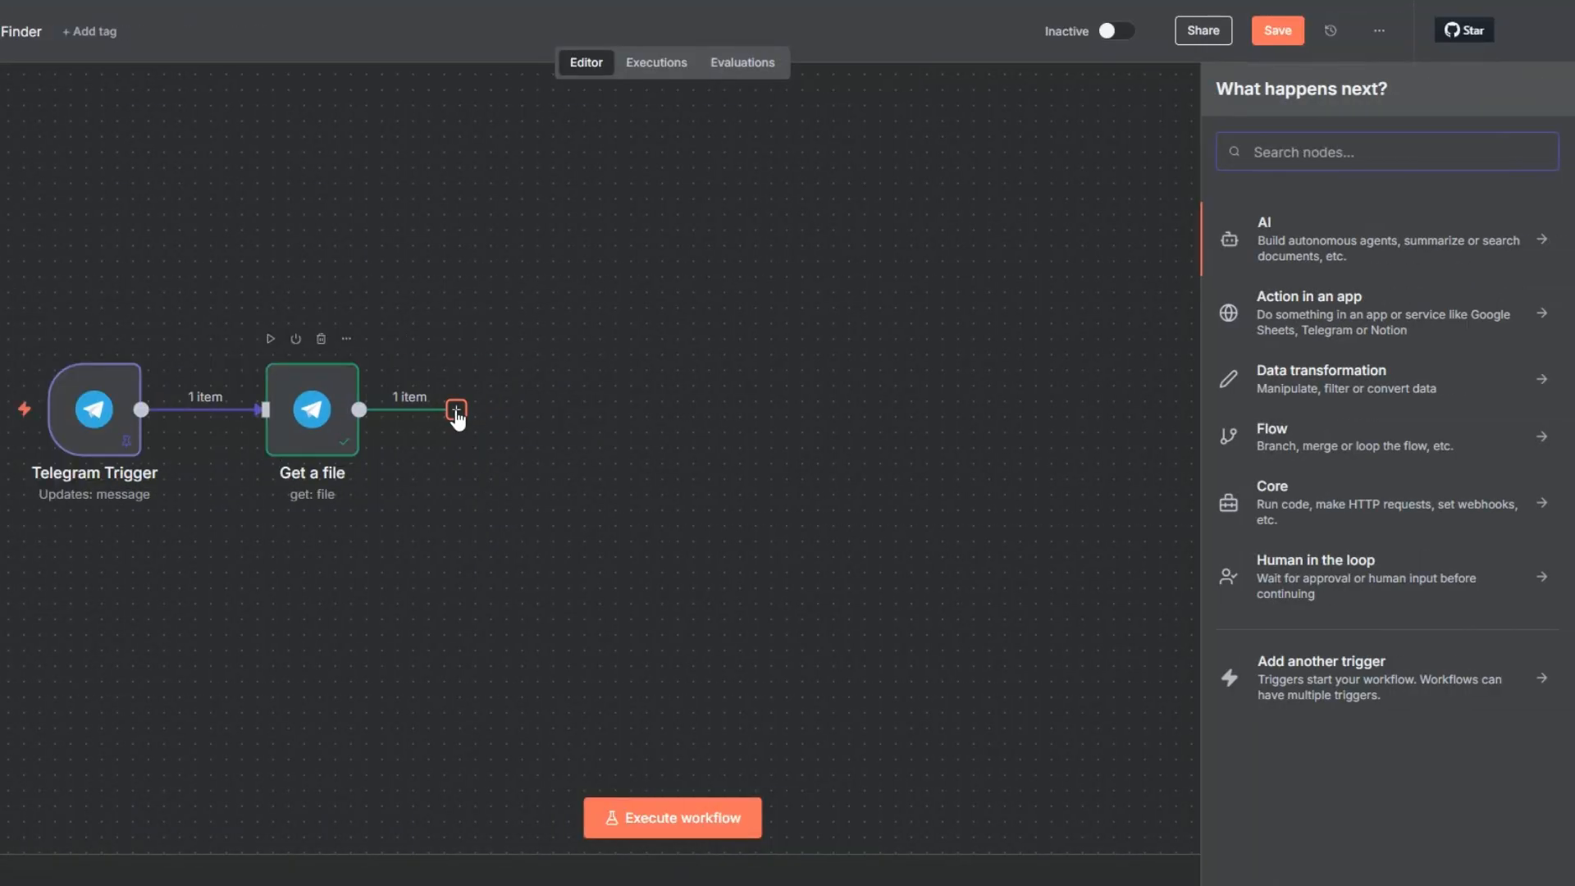
{"action": "left_click", "coordinate": [1266, 224]}
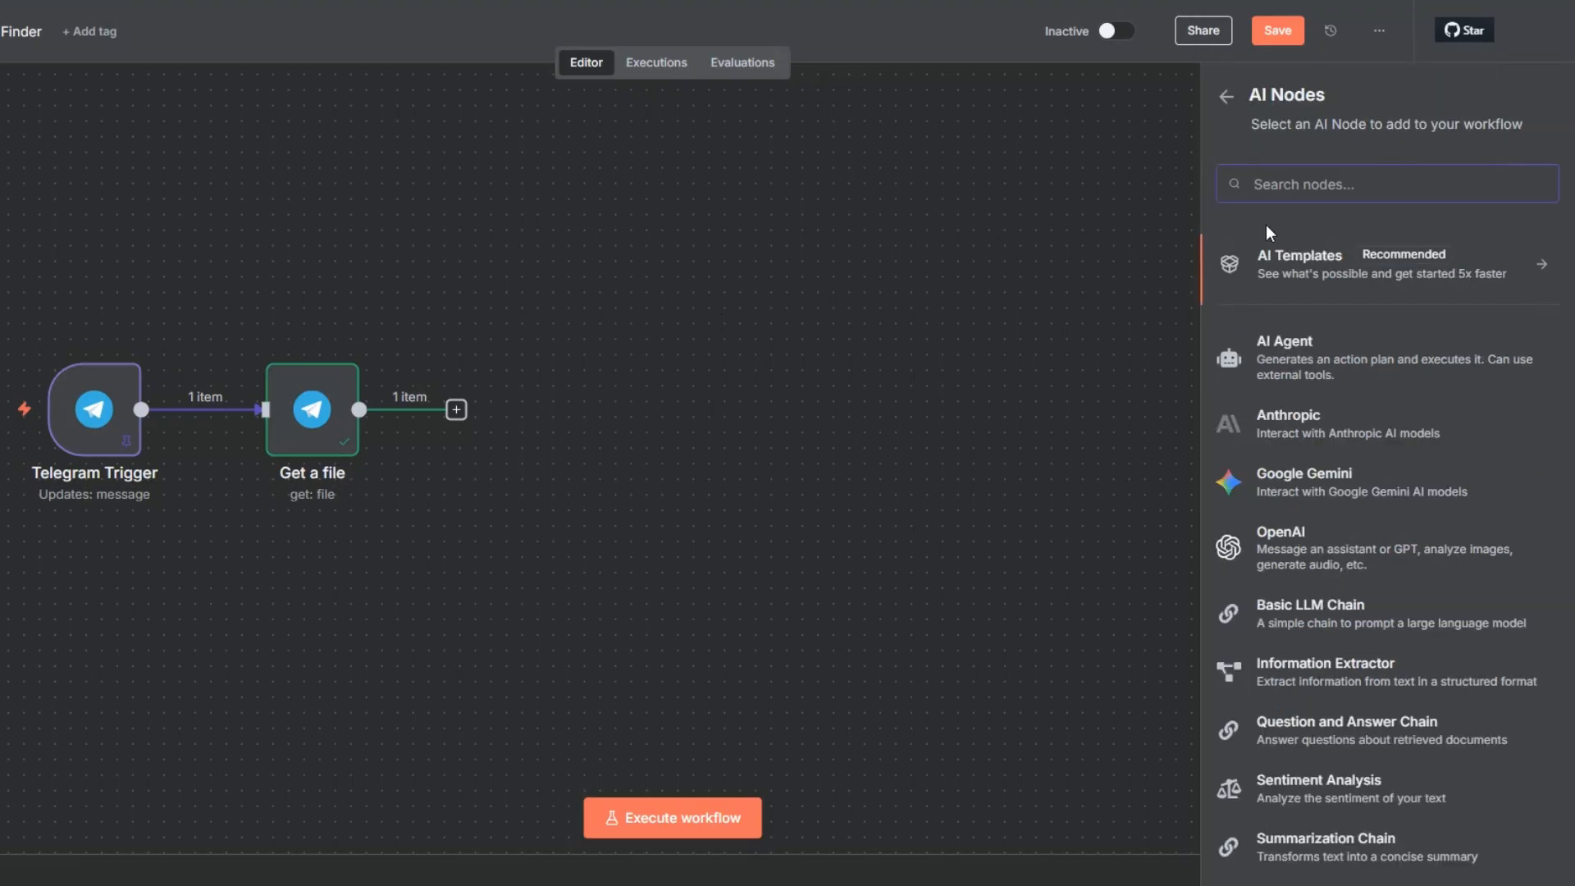
{"action": "left_click", "coordinate": [1313, 561]}
{"action": "scroll", "coordinate": [1291, 574], "scroll_direction": "down", "scroll_amount": 3}
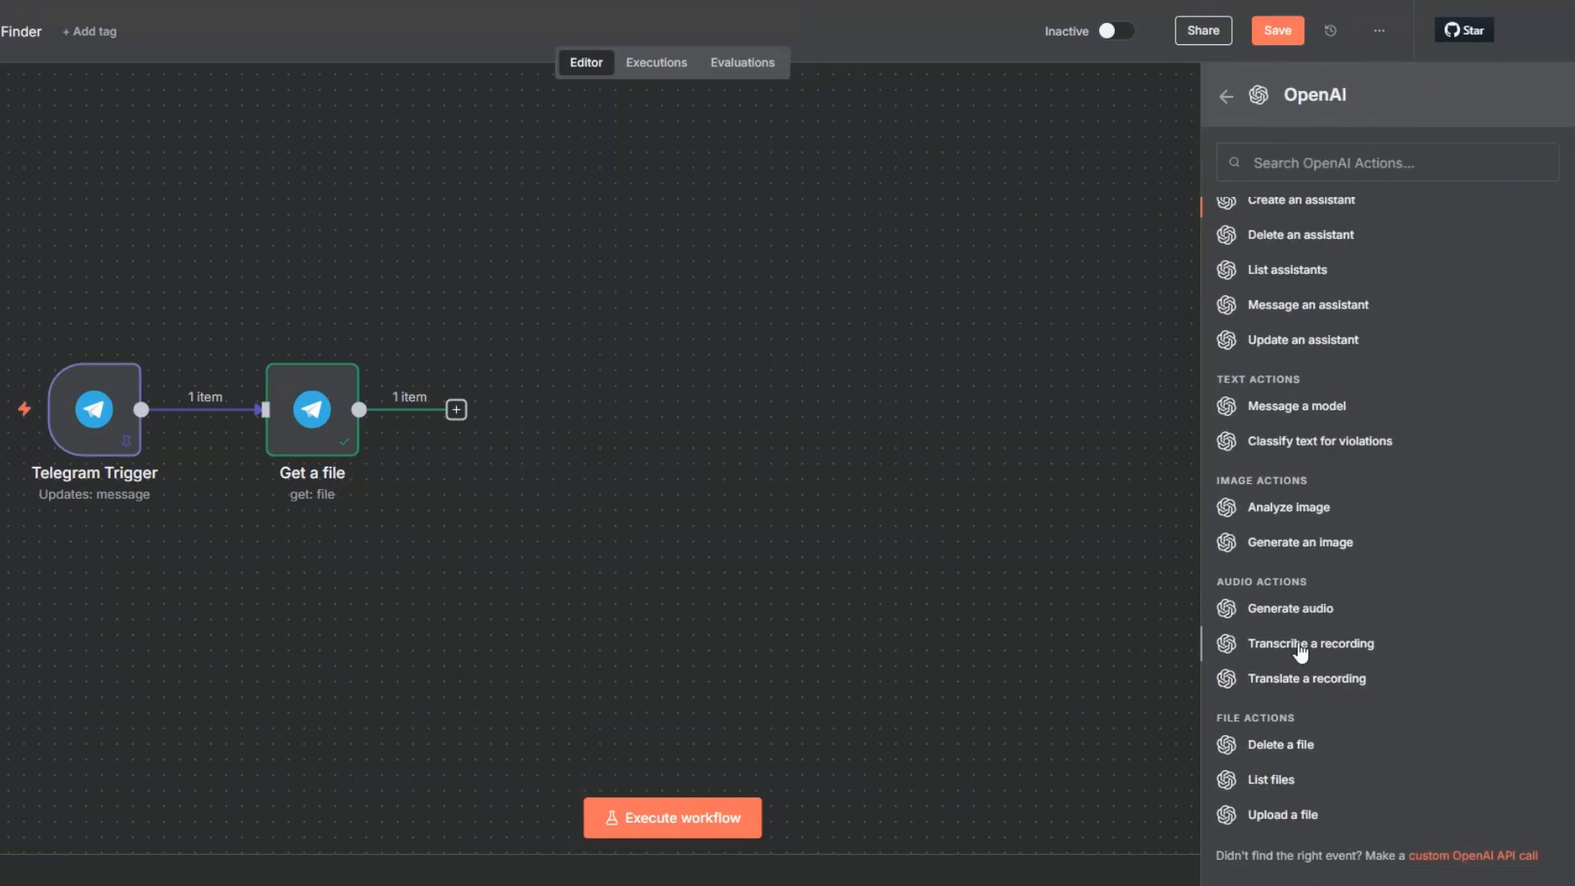
{"action": "left_click", "coordinate": [1299, 645]}
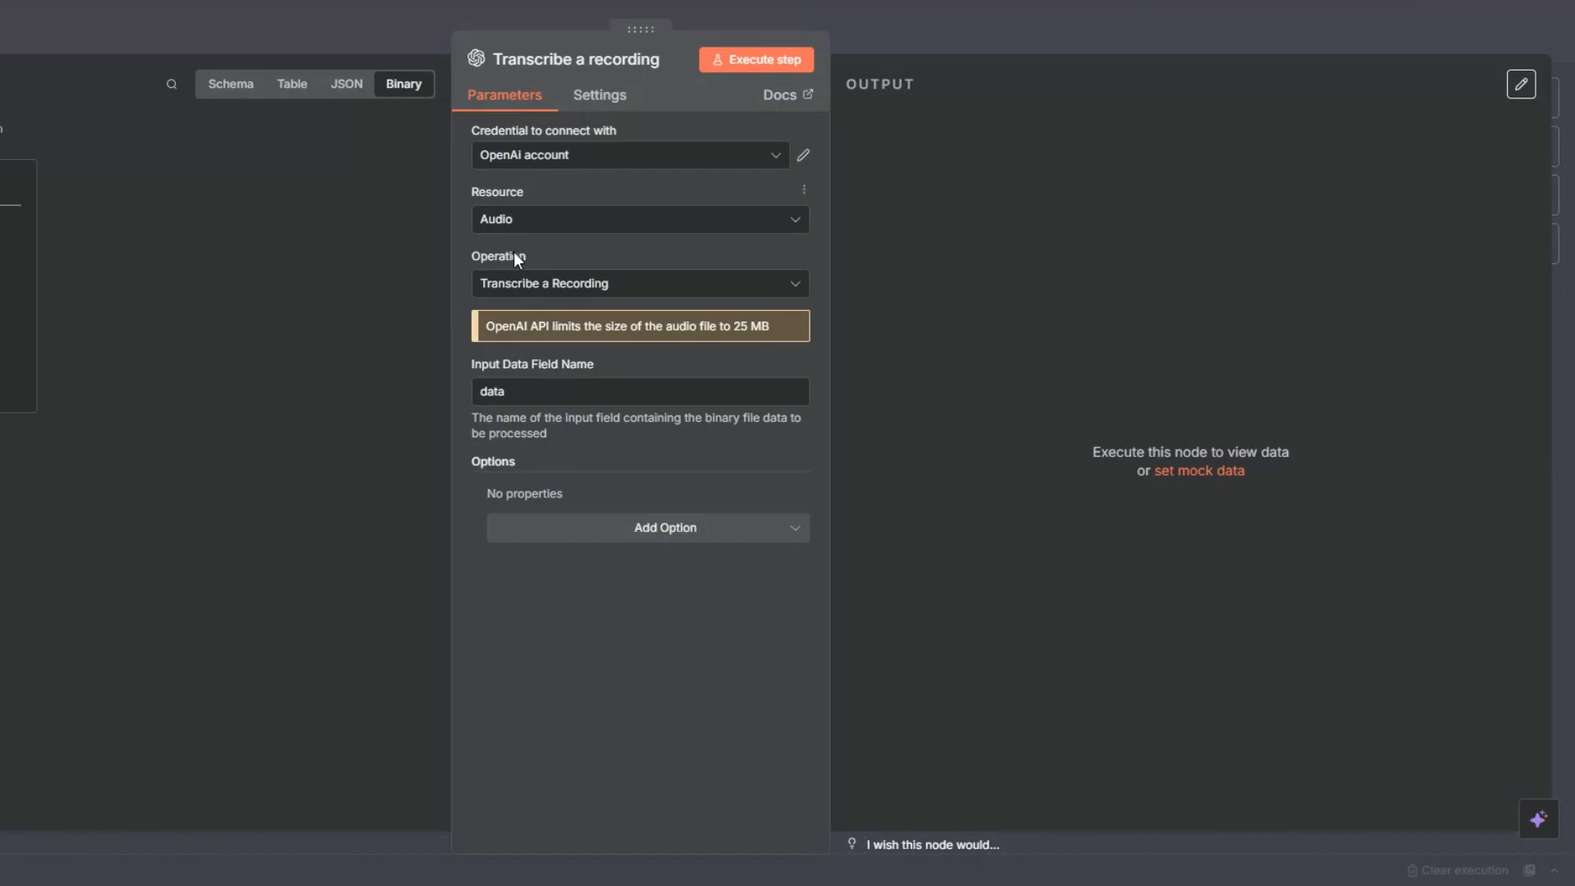
Step: Execute the Transcribe a recording node to test the voice transcription, and save the workflow
{"action": "left_click", "coordinate": [732, 60]}
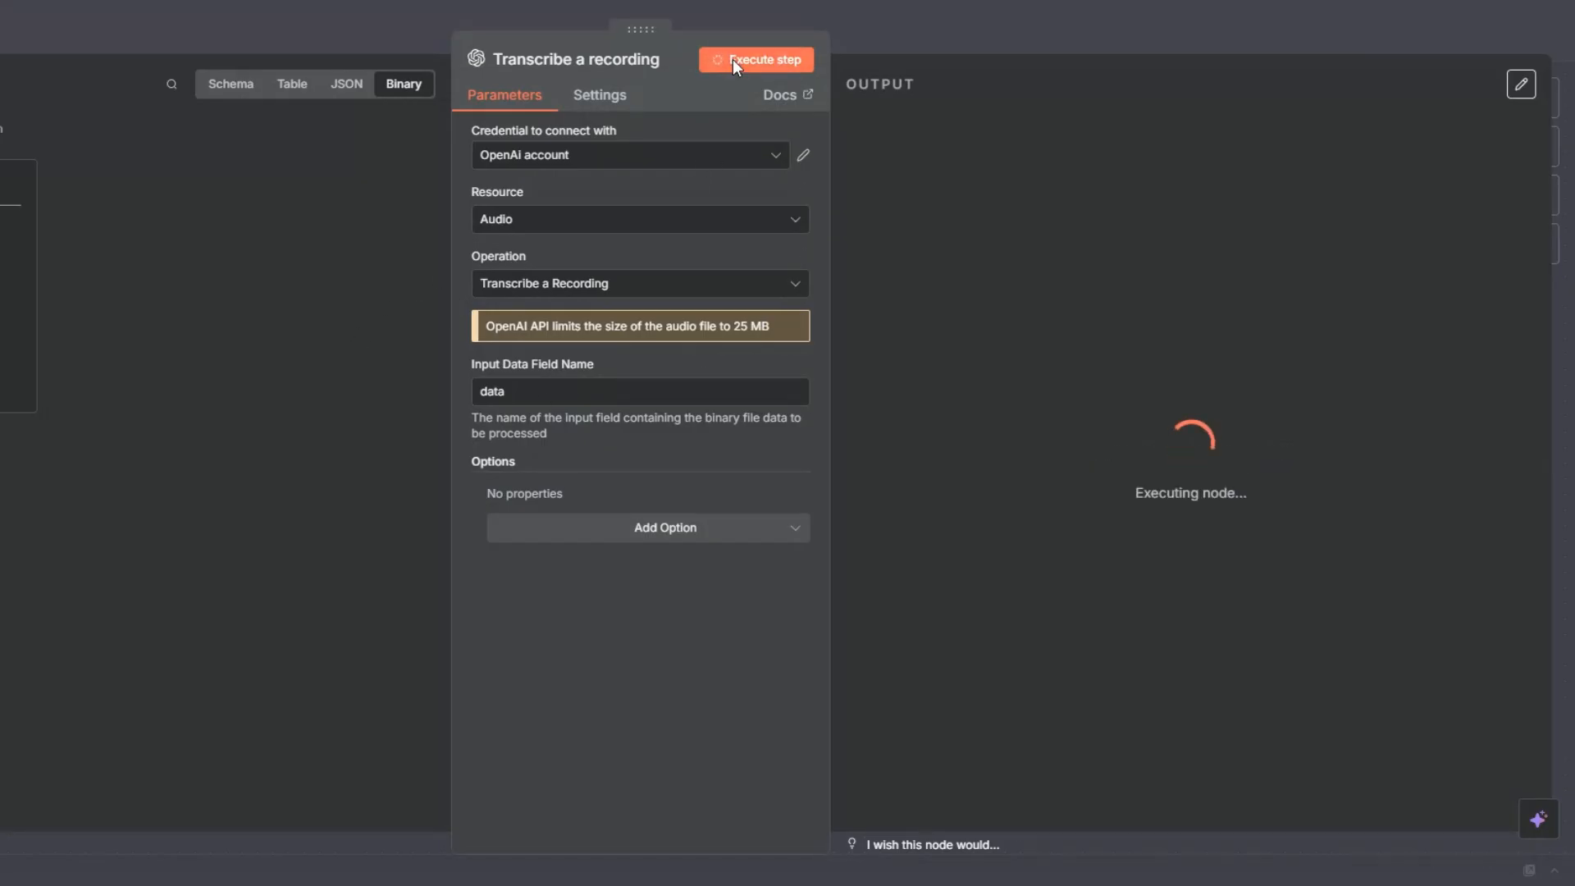
{"action": "left_click_drag", "start_coordinate": [942, 162], "coordinate": [1165, 160]}
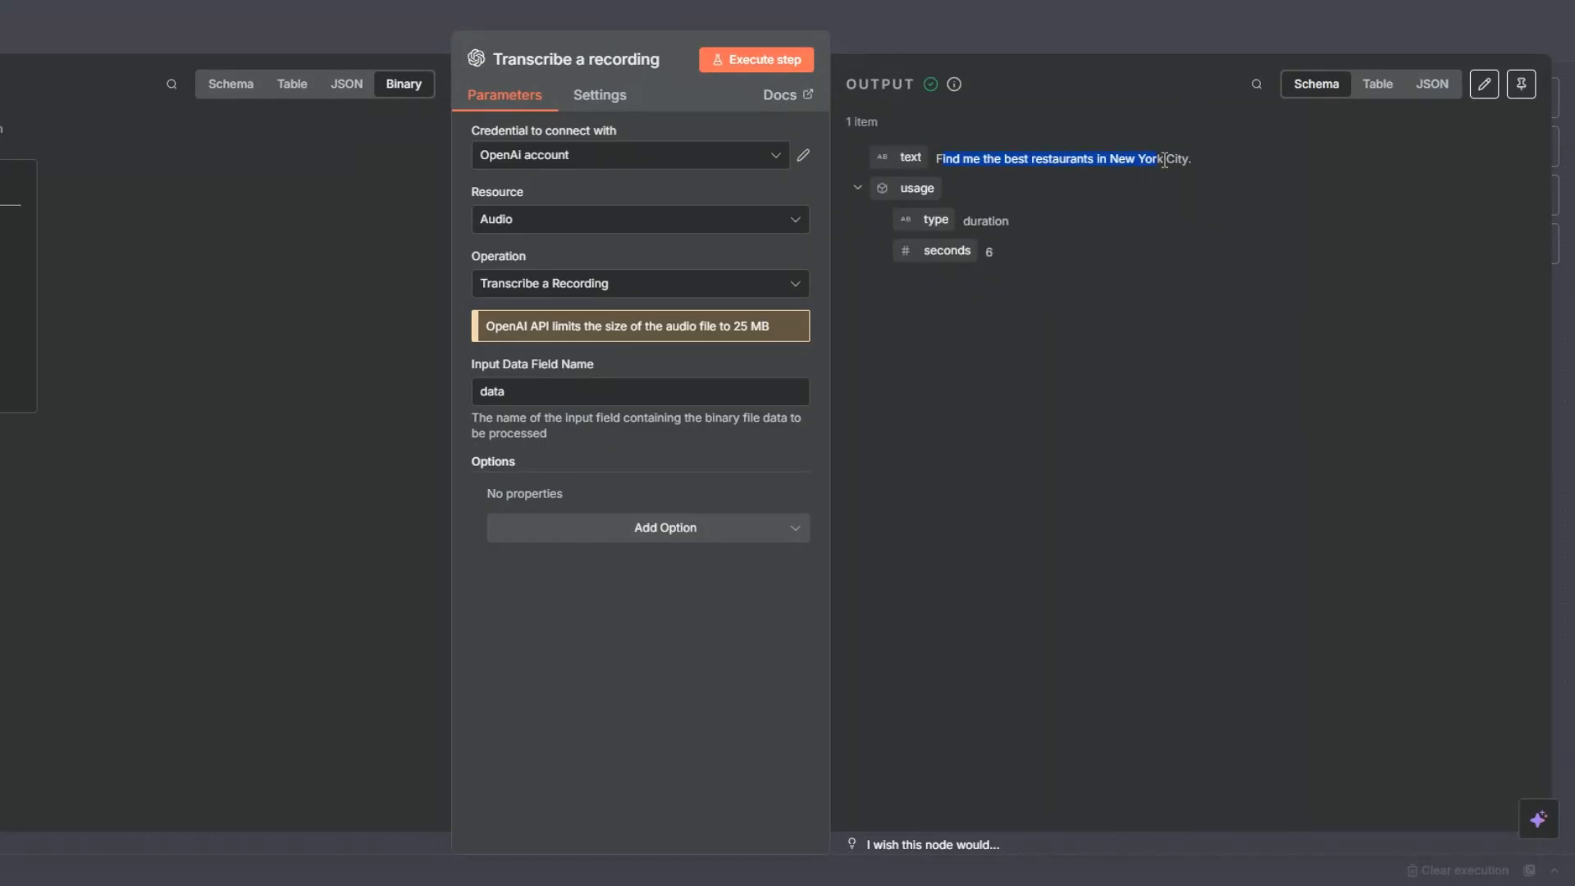
{"action": "left_click", "coordinate": [1050, 364]}
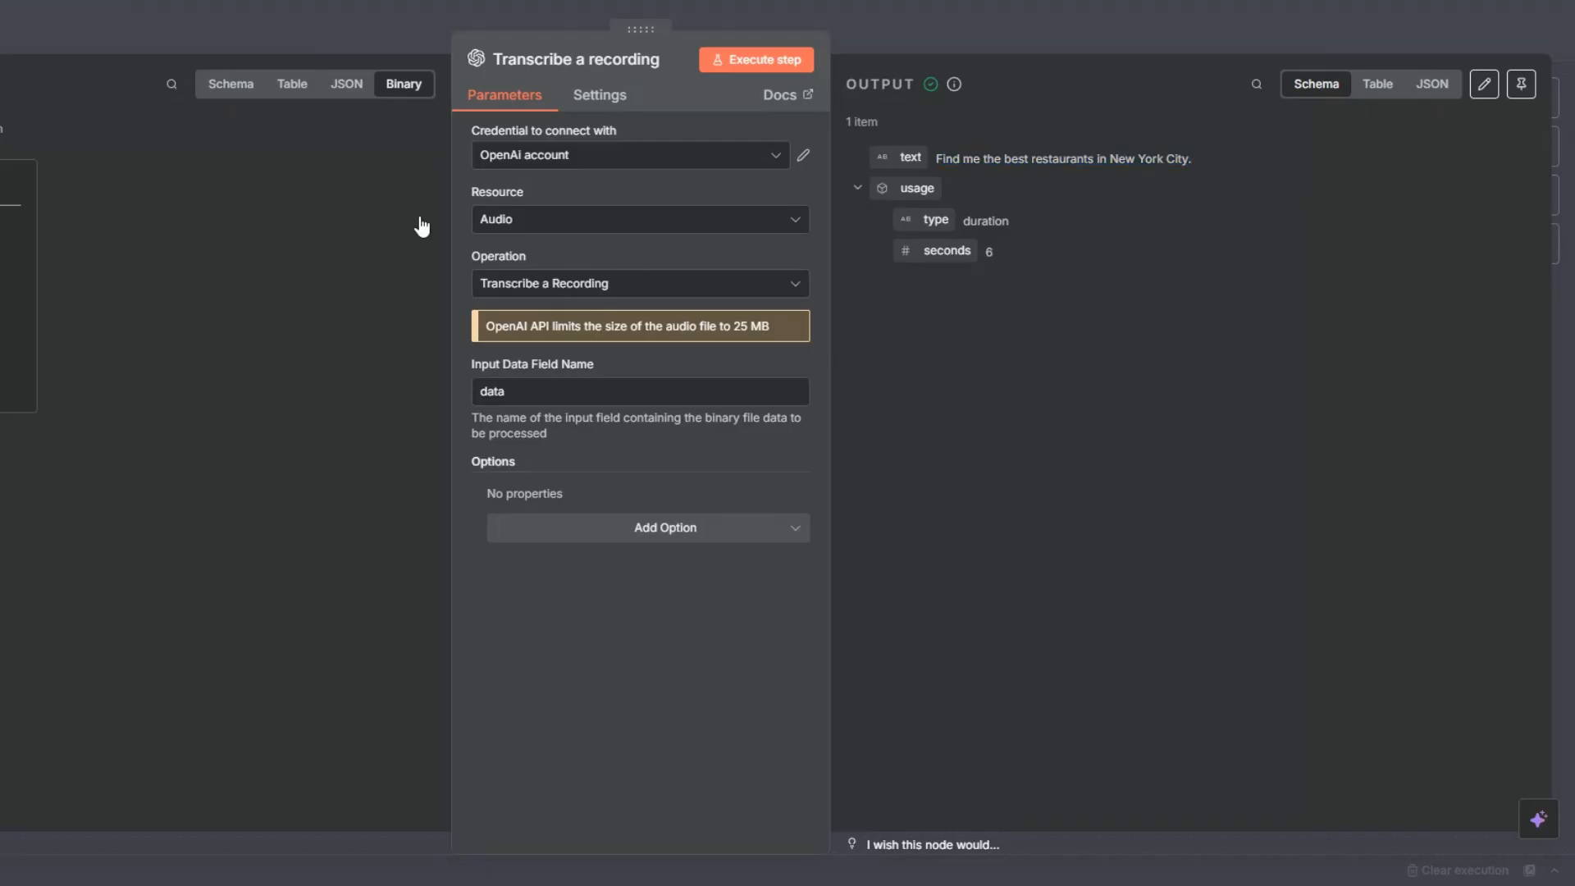
{"action": "key", "text": "Escape"}
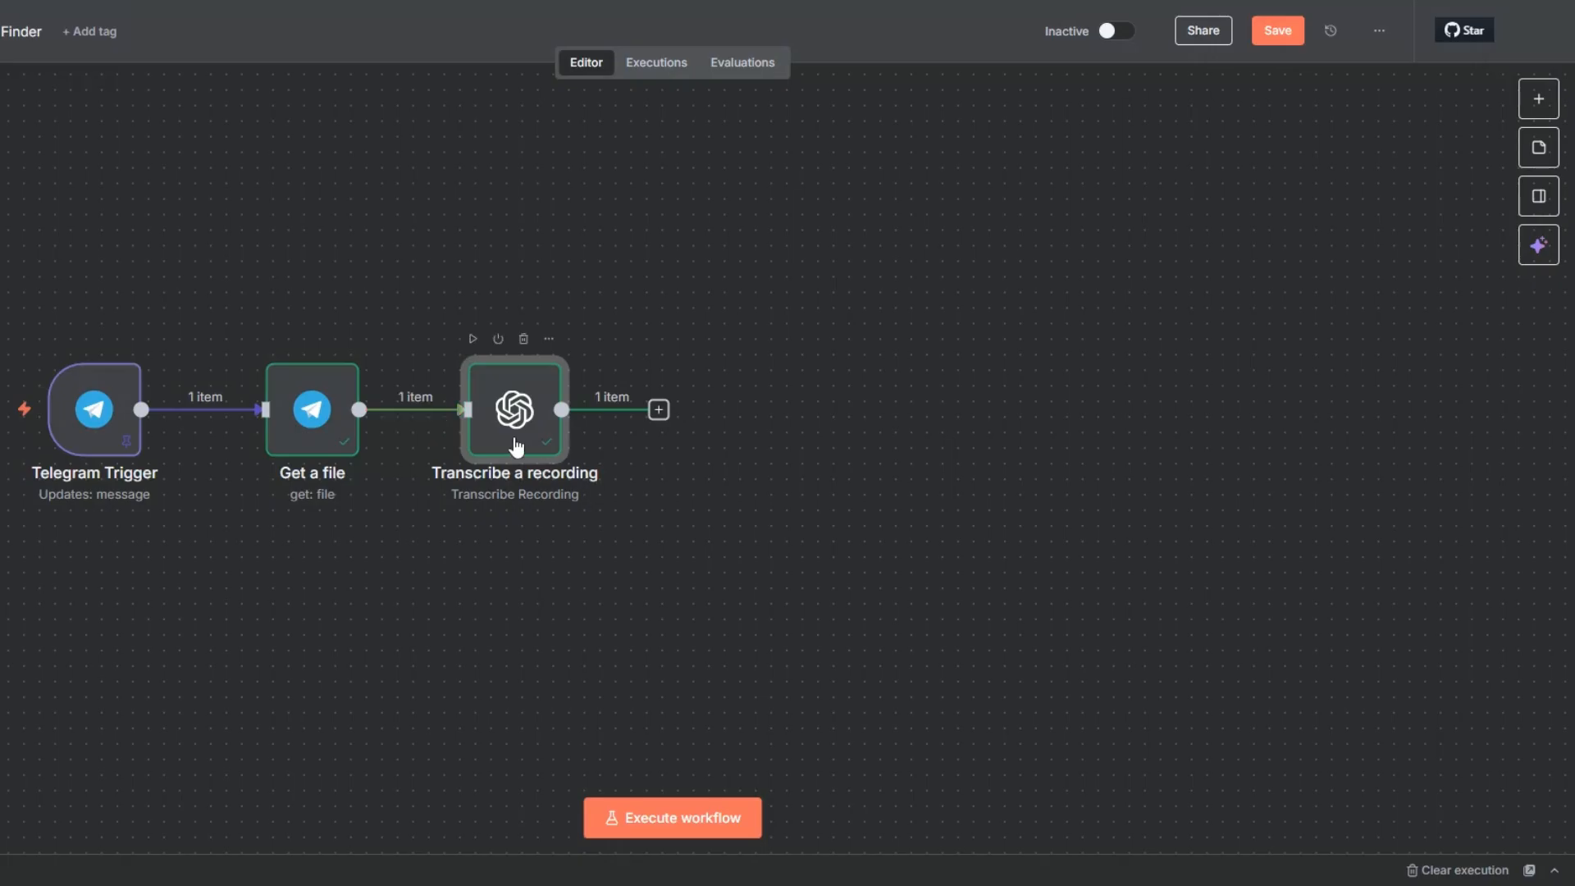
{"action": "left_click", "coordinate": [1284, 42]}
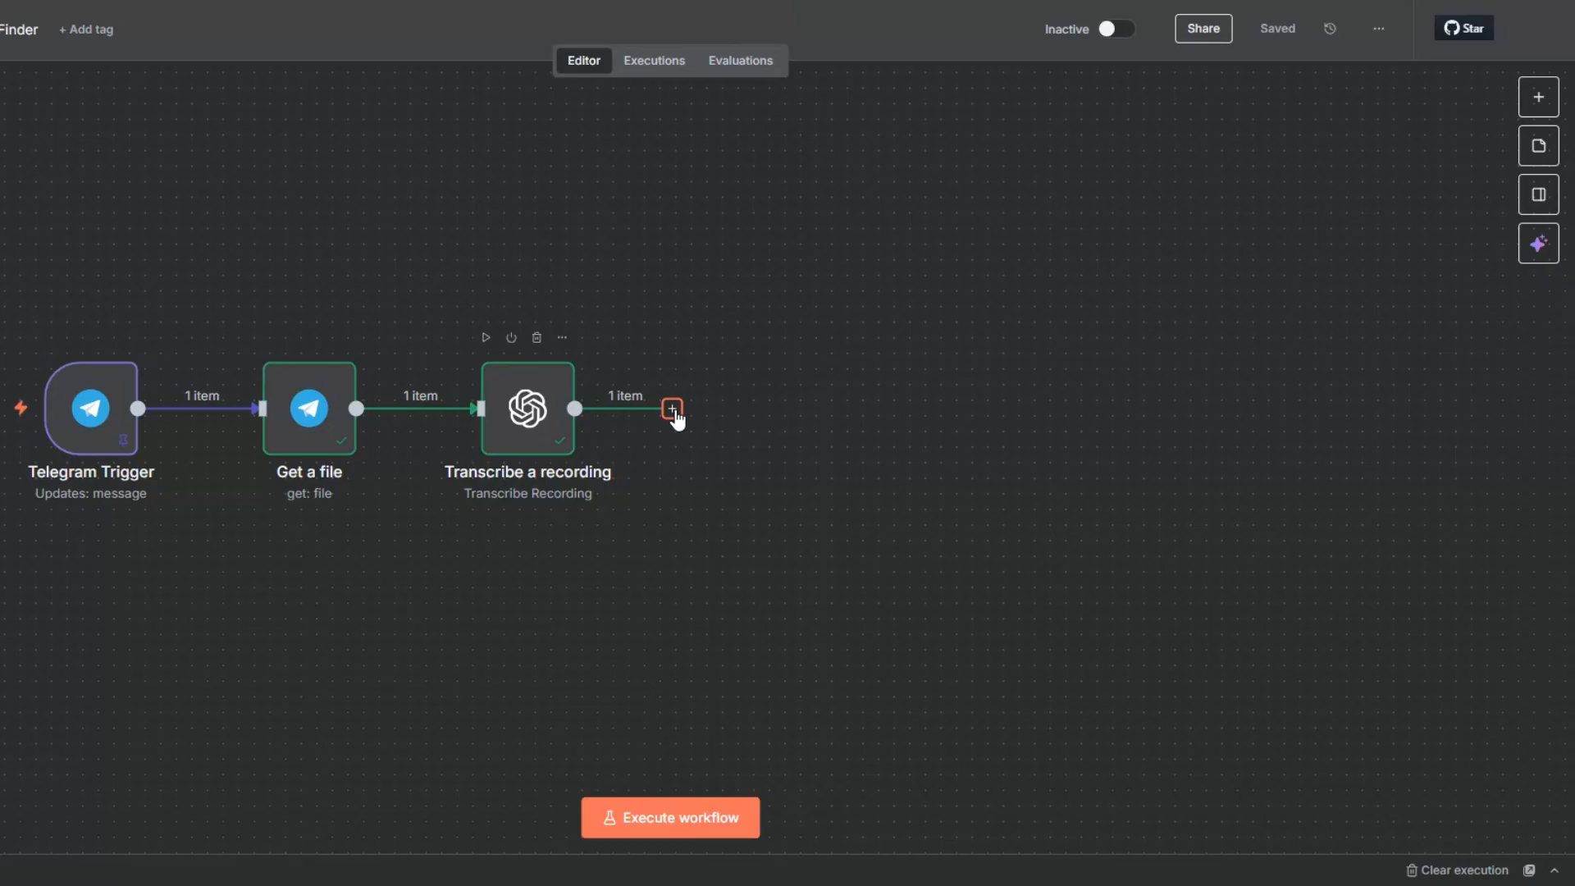
Step: Examine the transcribed text in the output of the Transcribe a recording node
{"action": "right_click", "coordinate": [559, 423]}
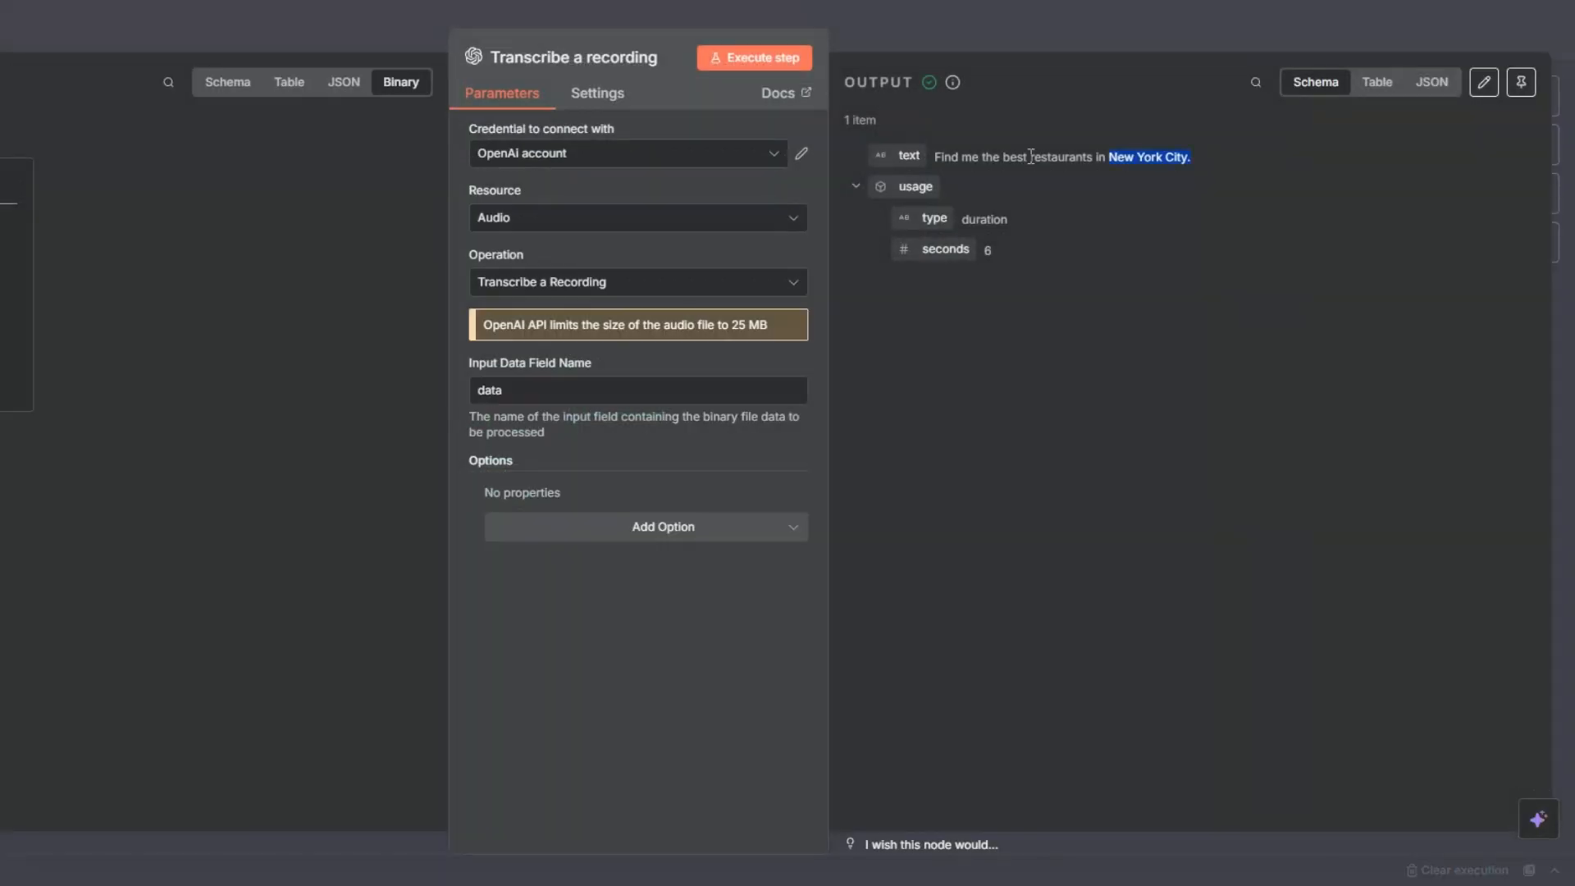
{"action": "left_click_drag", "start_coordinate": [1030, 157], "coordinate": [1190, 157]}
{"action": "left_click", "coordinate": [2, 33]}
{"action": "left_click", "coordinate": [674, 471]}
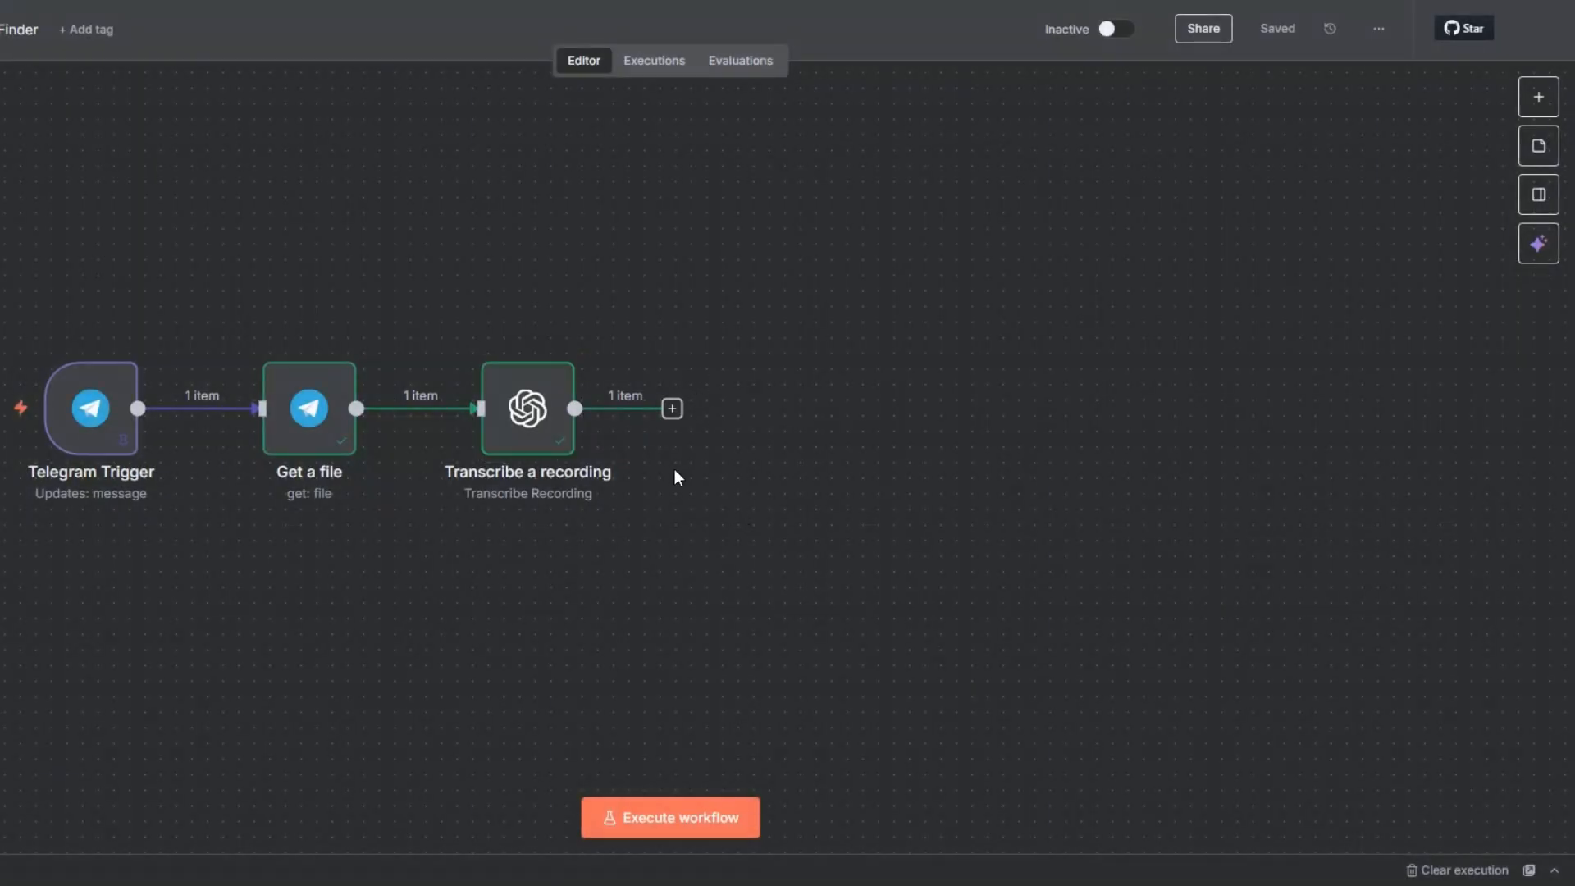
Step: Add an OpenAI Message a model node after the Transcribe a recording node
{"action": "left_click", "coordinate": [672, 408]}
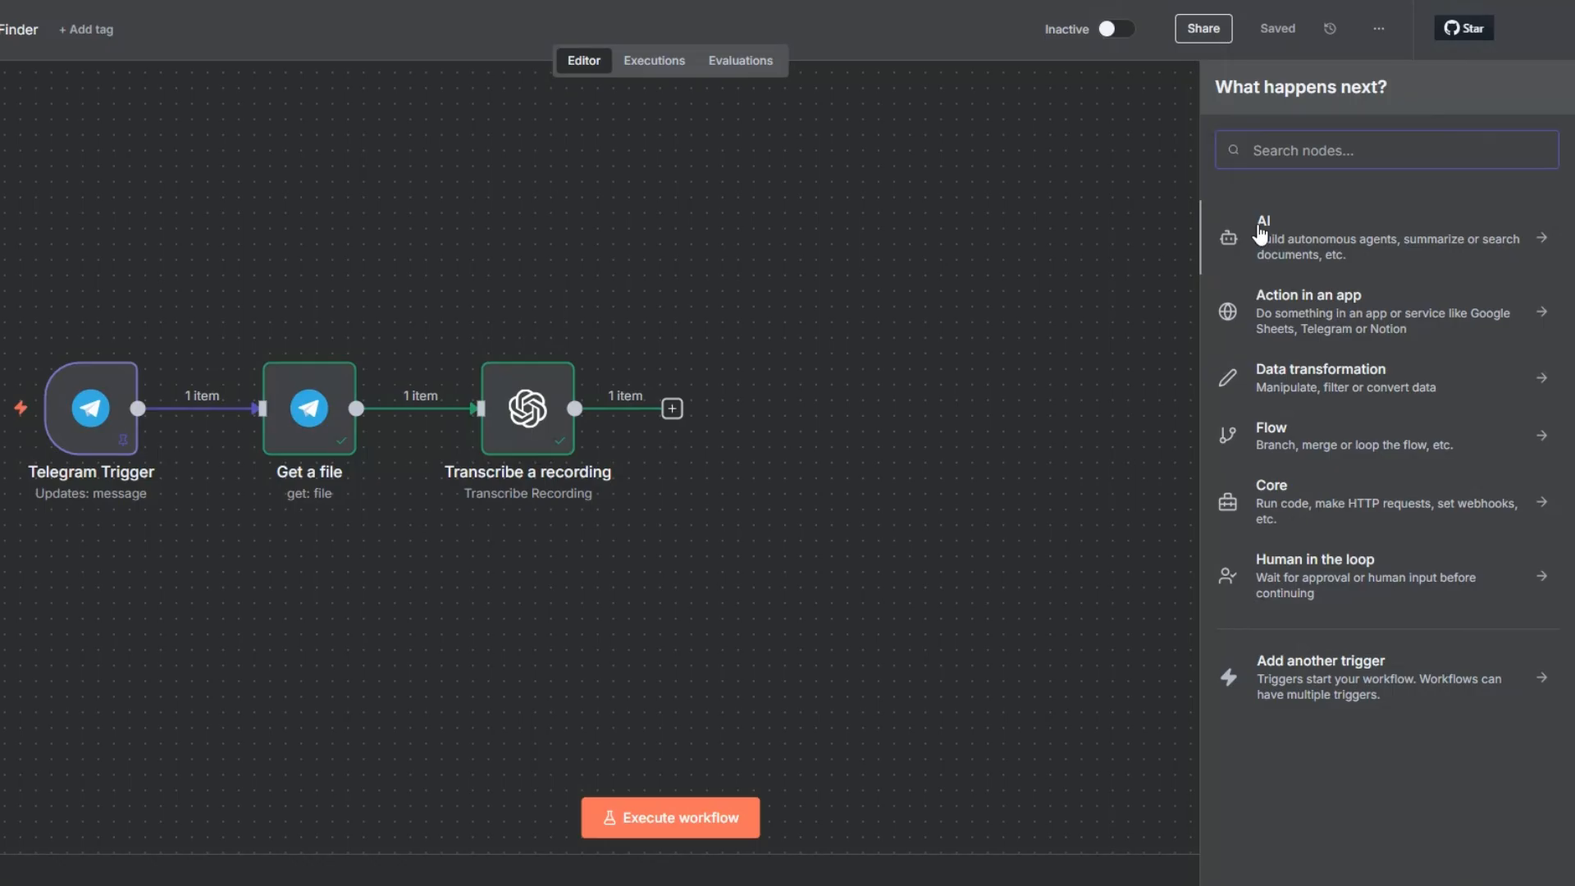
{"action": "left_click", "coordinate": [1262, 234]}
{"action": "left_click", "coordinate": [1290, 547]}
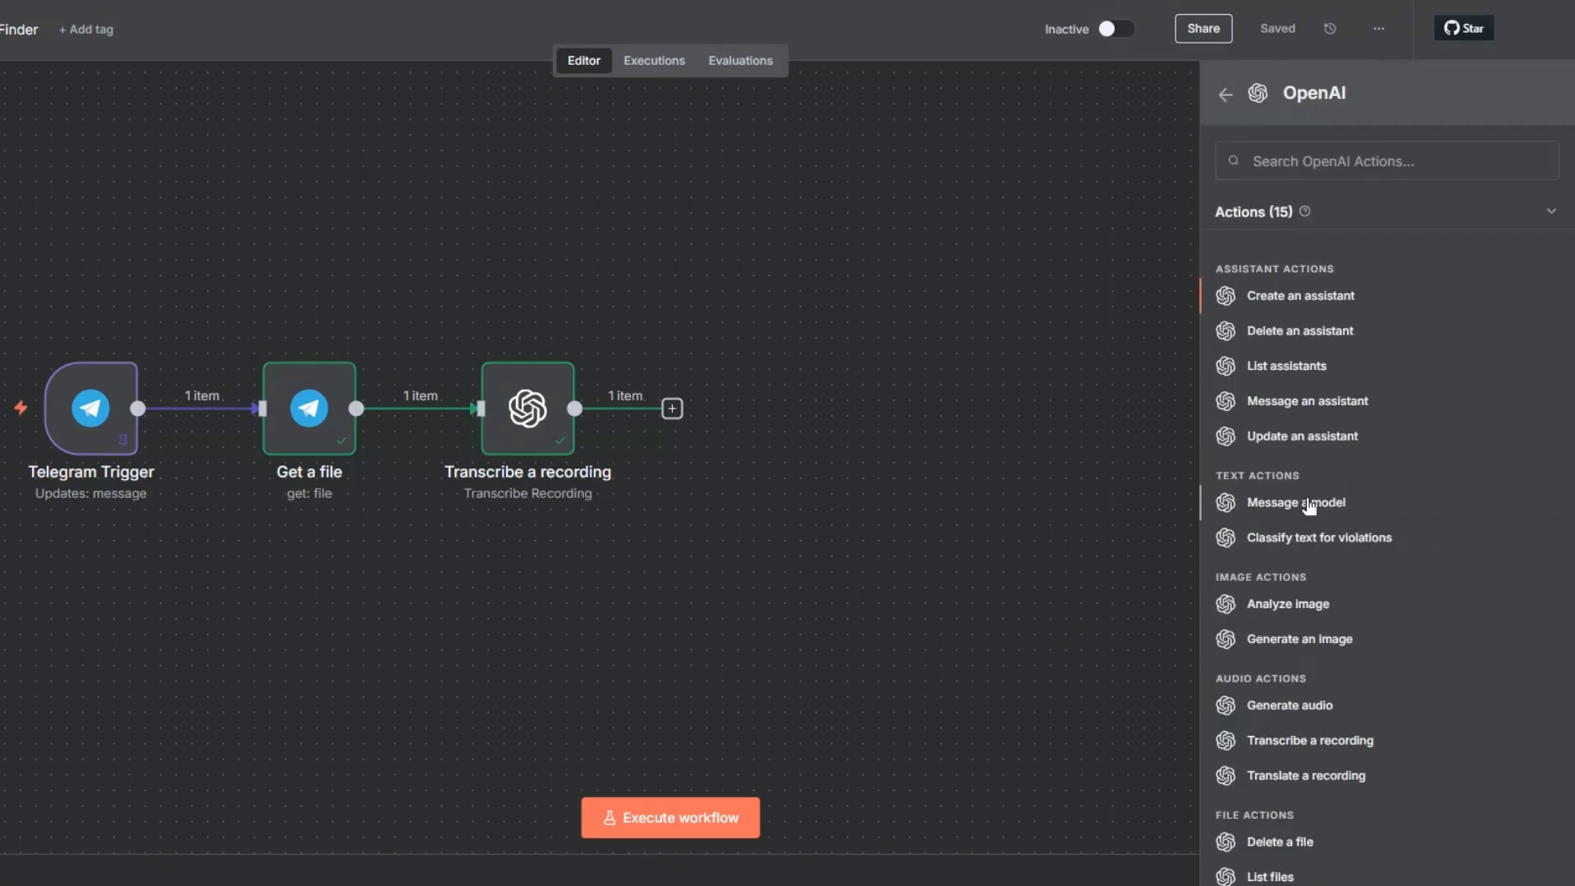
{"action": "left_click", "coordinate": [1309, 504]}
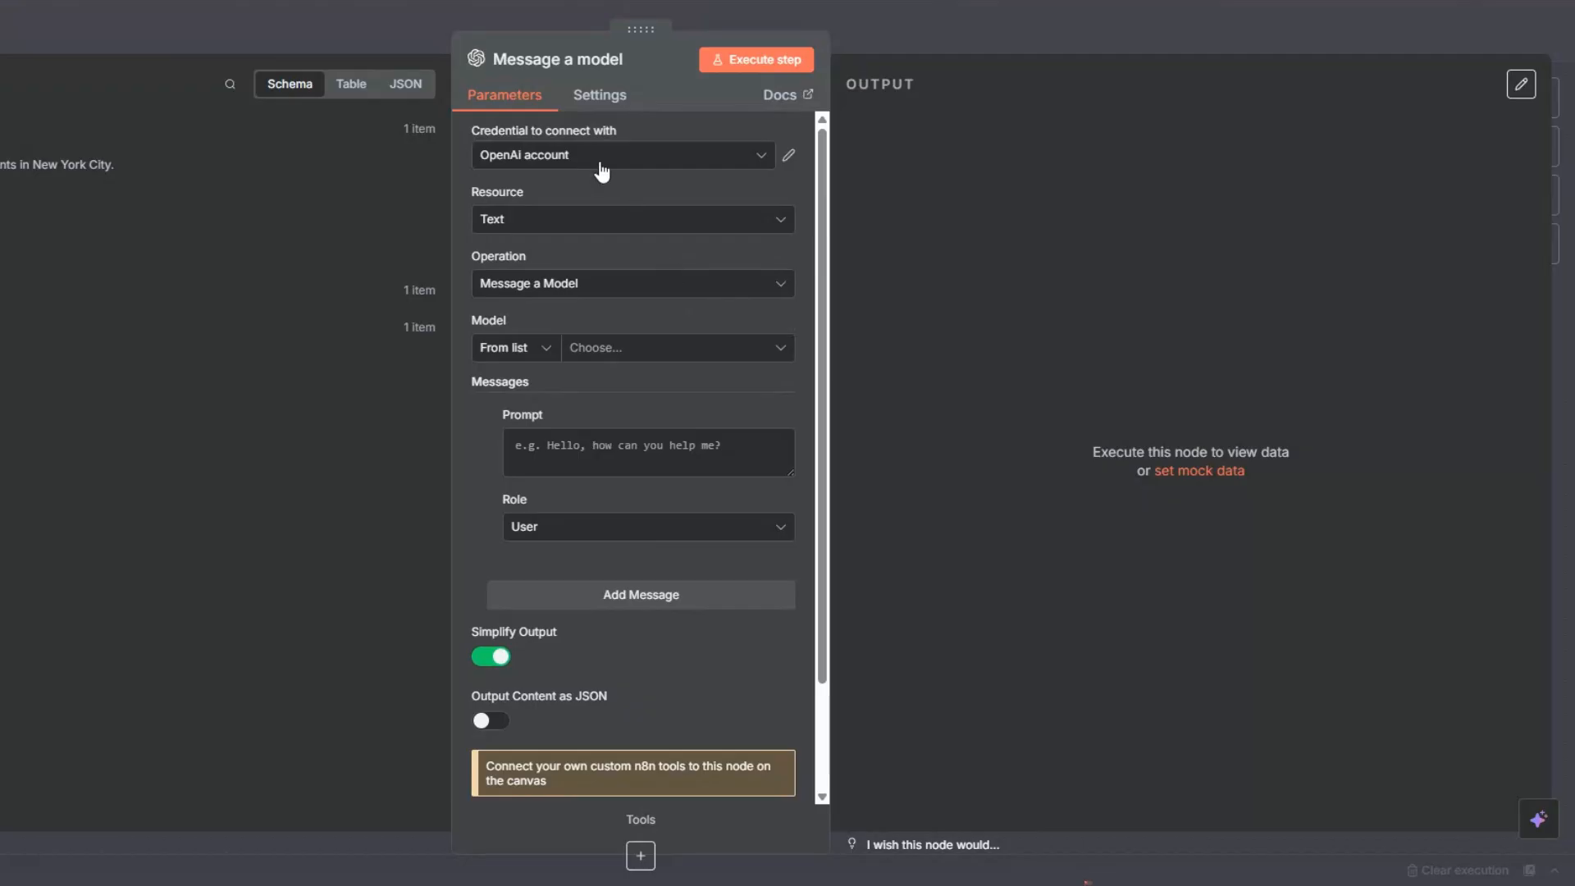
{"action": "left_click", "coordinate": [601, 166]}
{"action": "left_click", "coordinate": [565, 291]}
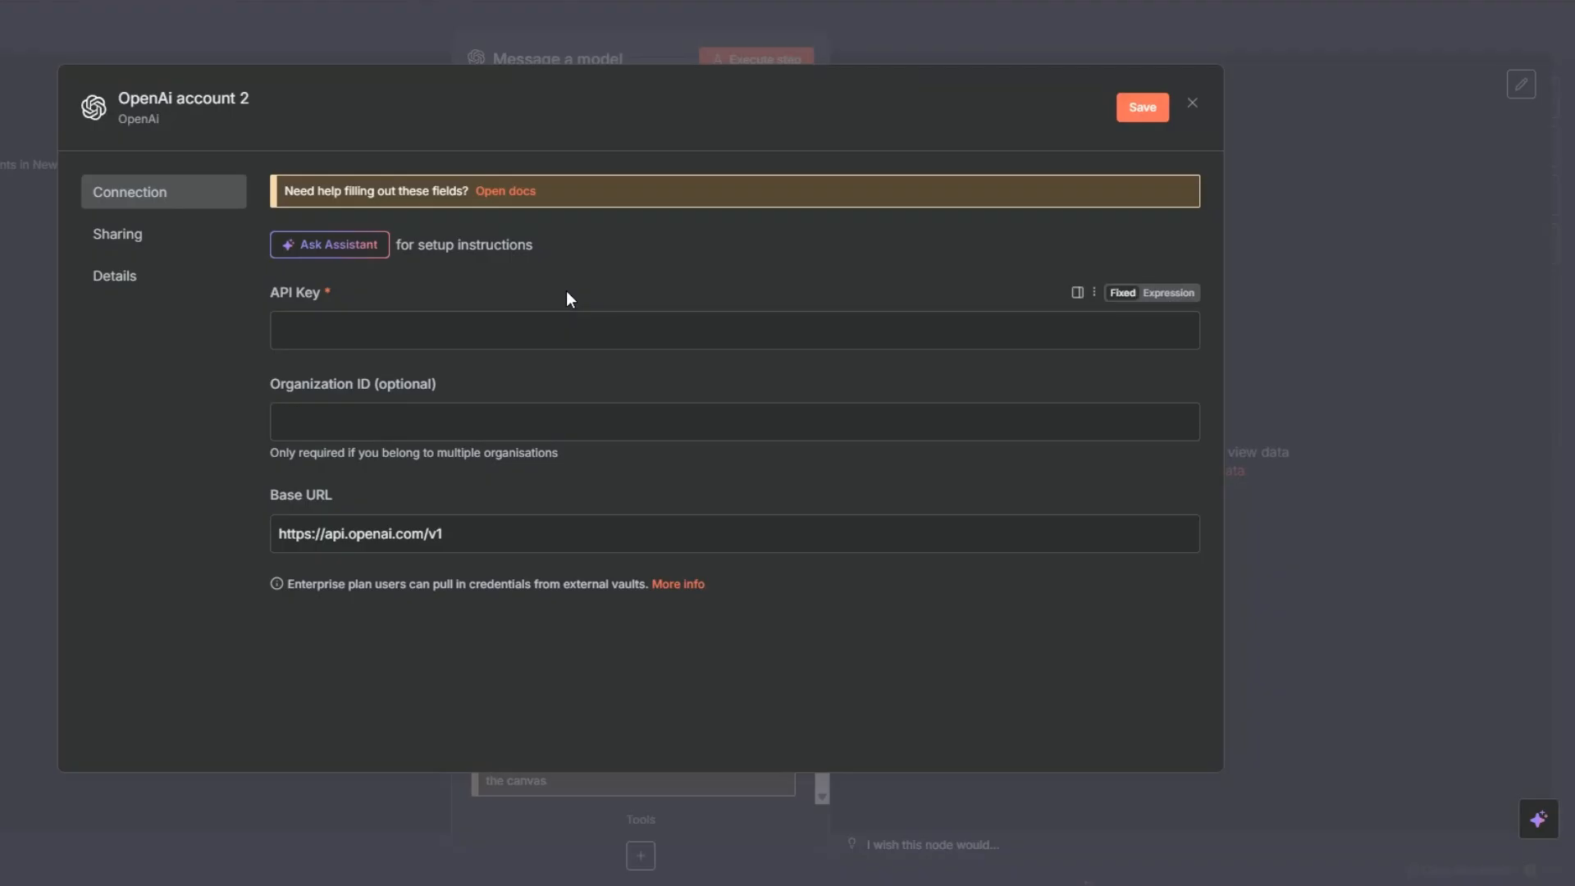
{"action": "left_click", "coordinate": [477, 331]}
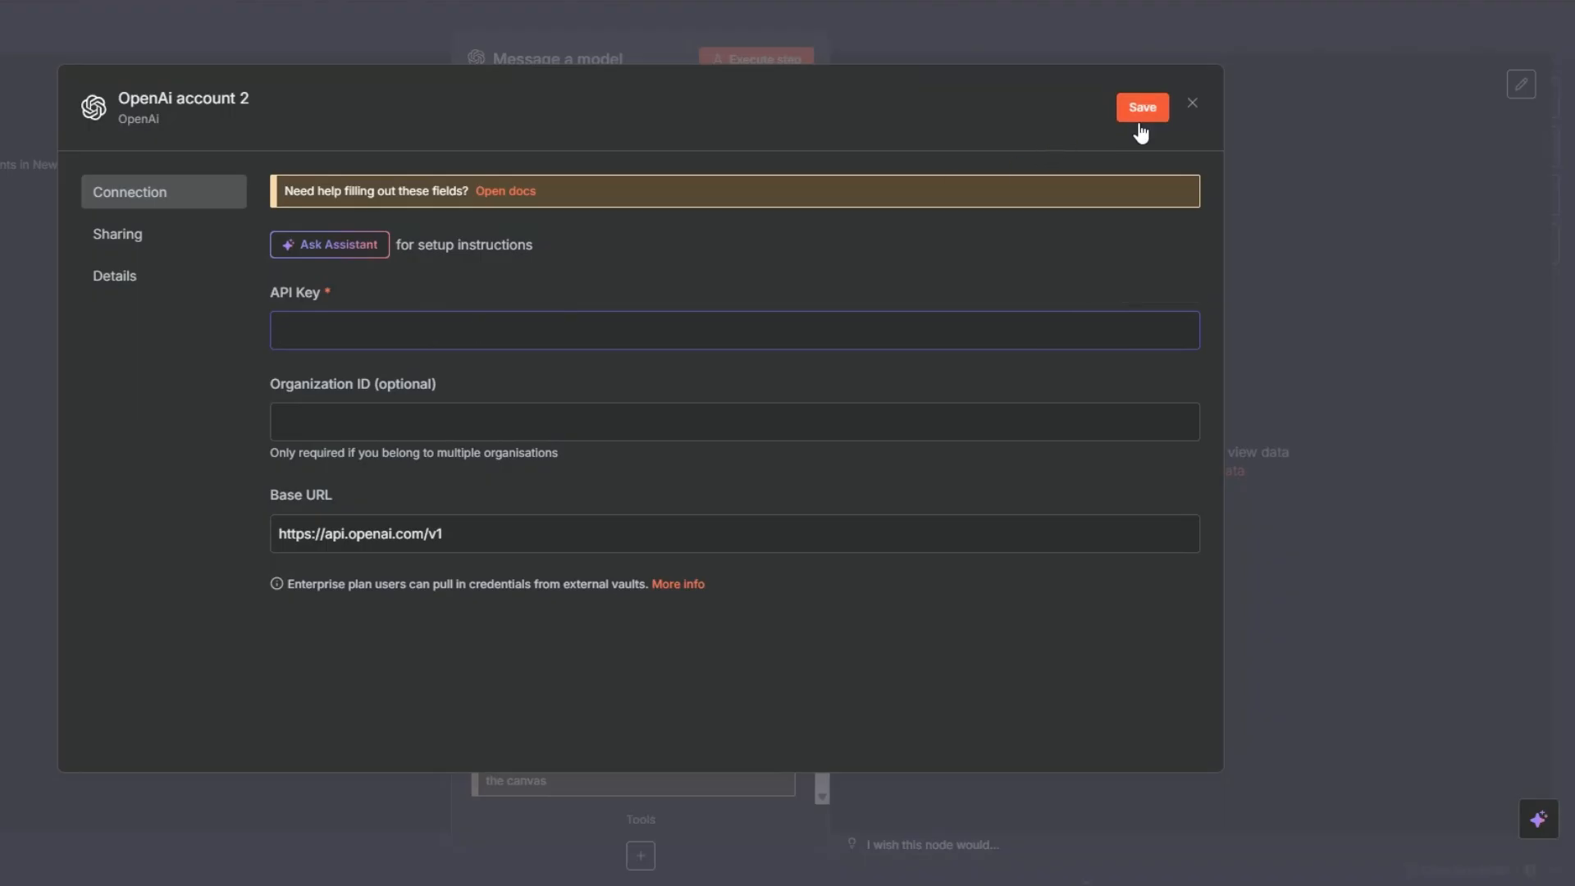
{"action": "left_click", "coordinate": [1191, 104]}
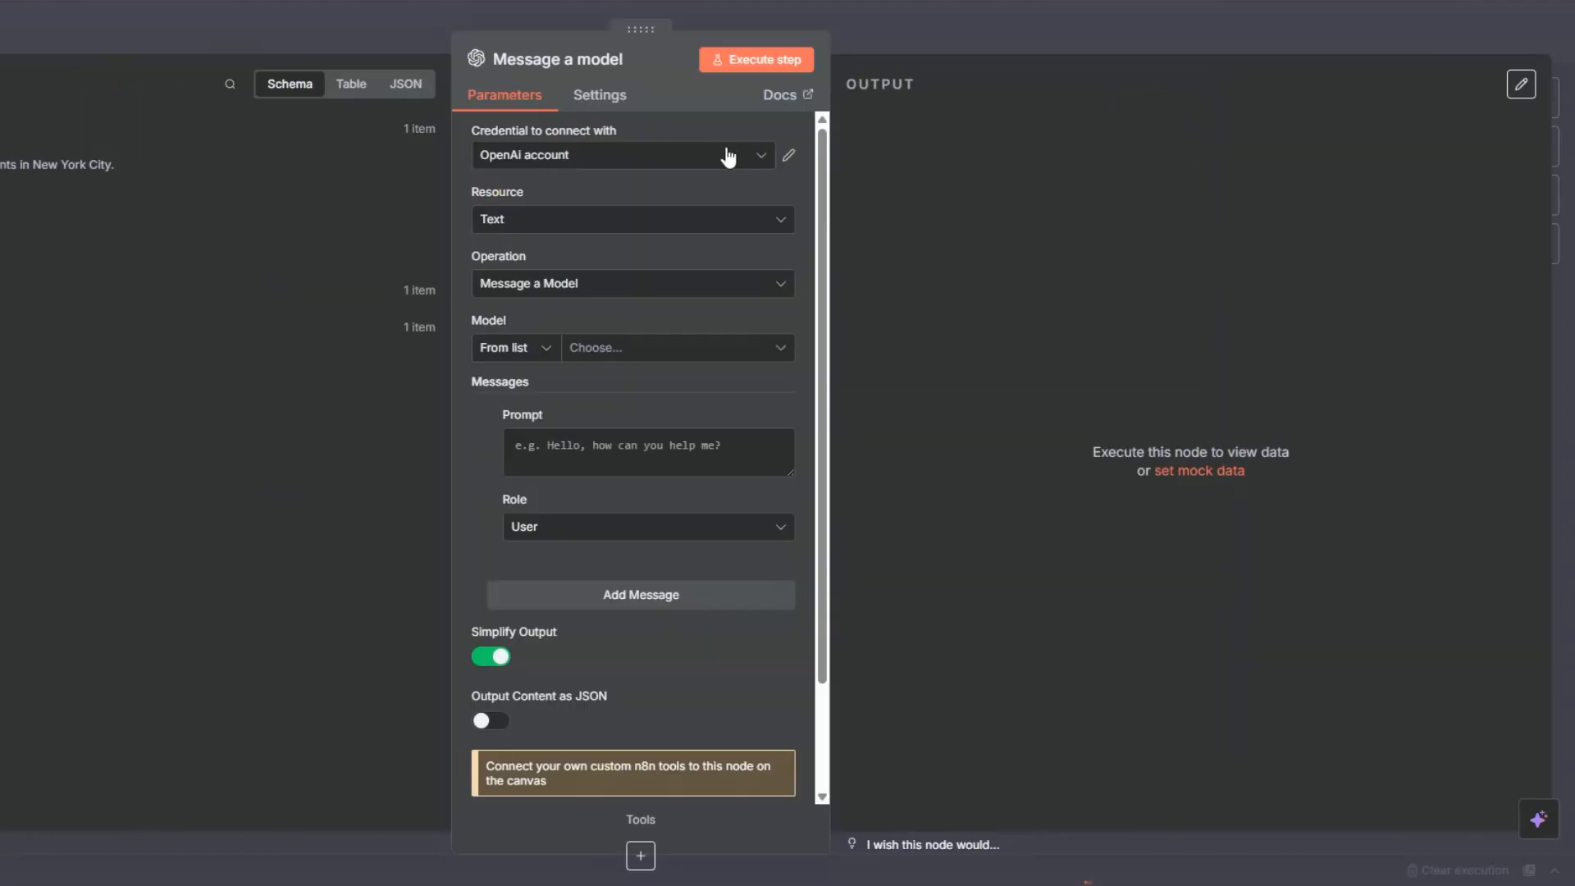
Step: Choose GPT-4.1 as the model for the Message a model node
{"action": "left_click", "coordinate": [604, 354]}
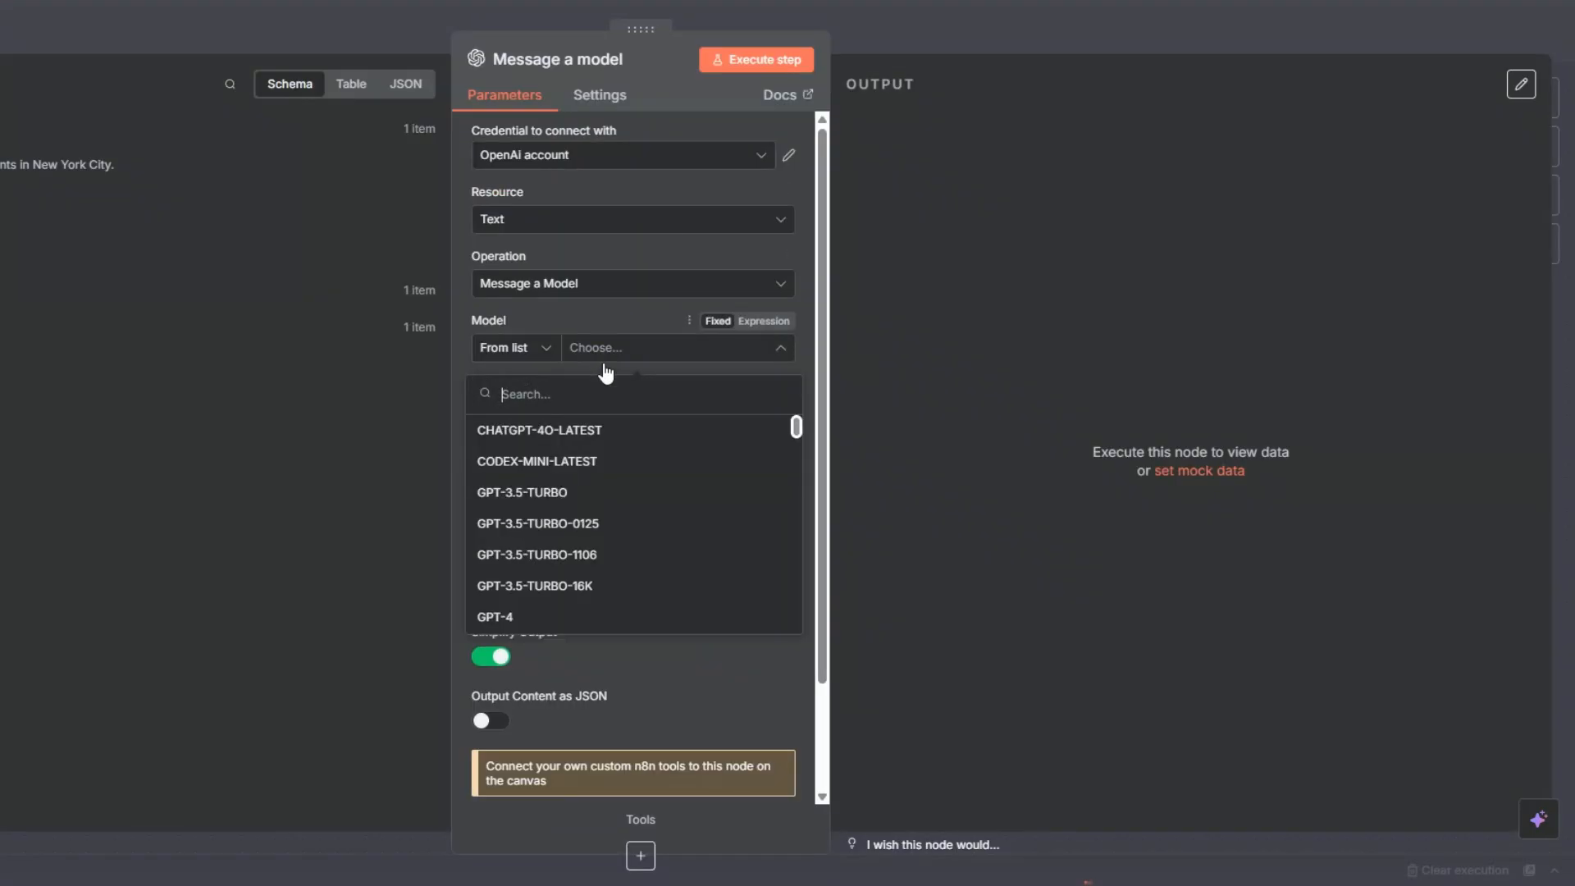
{"action": "scroll", "coordinate": [607, 498], "scroll_direction": "down", "scroll_amount": 15}
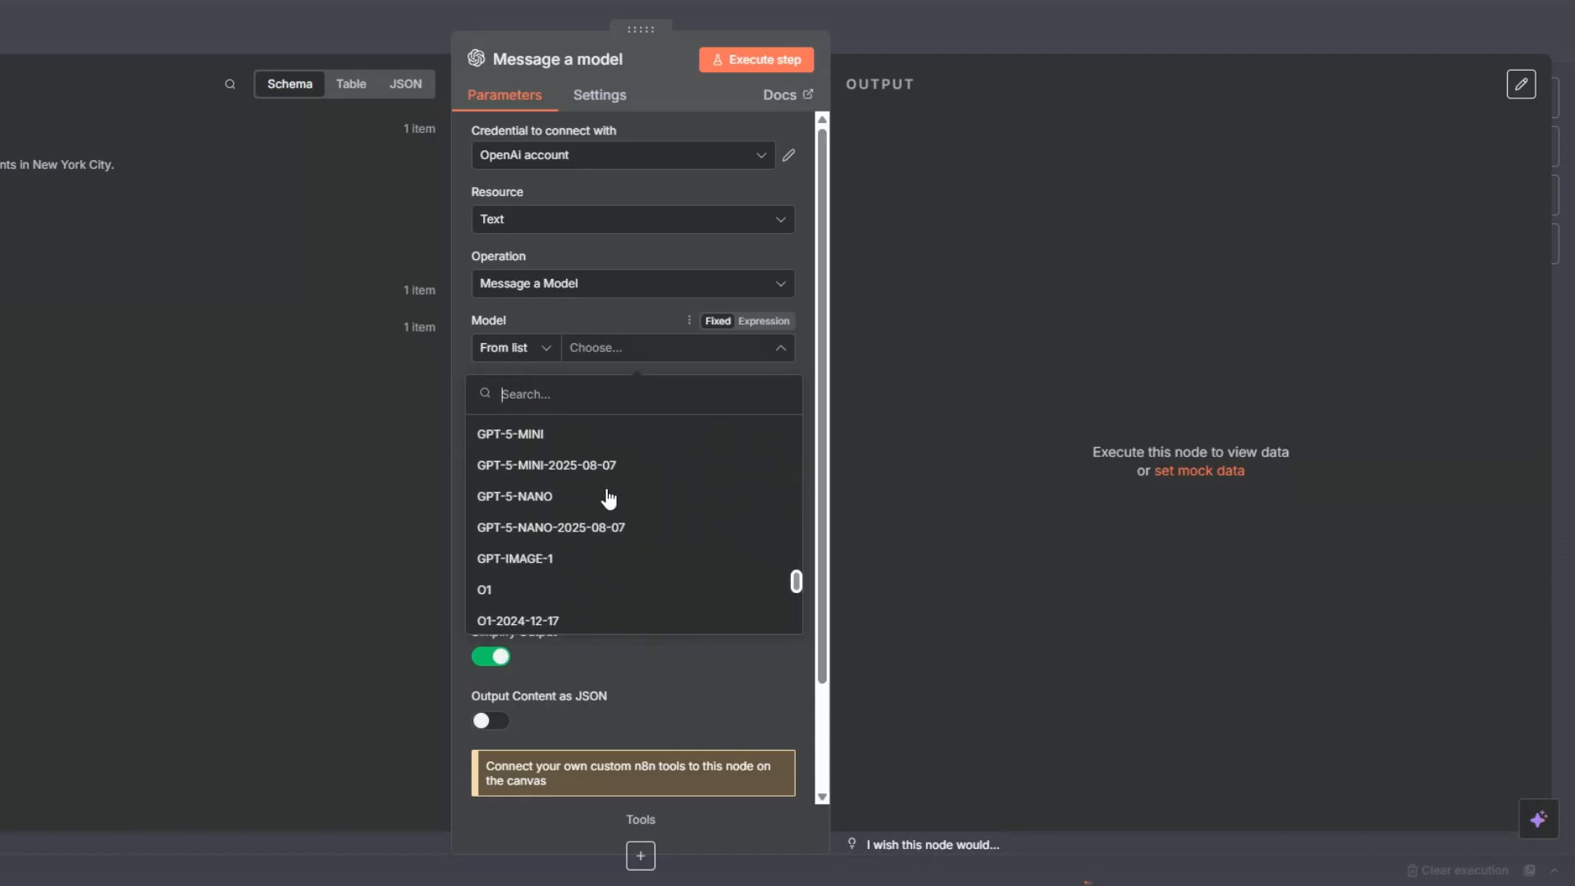
{"action": "scroll", "coordinate": [608, 498], "scroll_direction": "up", "scroll_amount": 5}
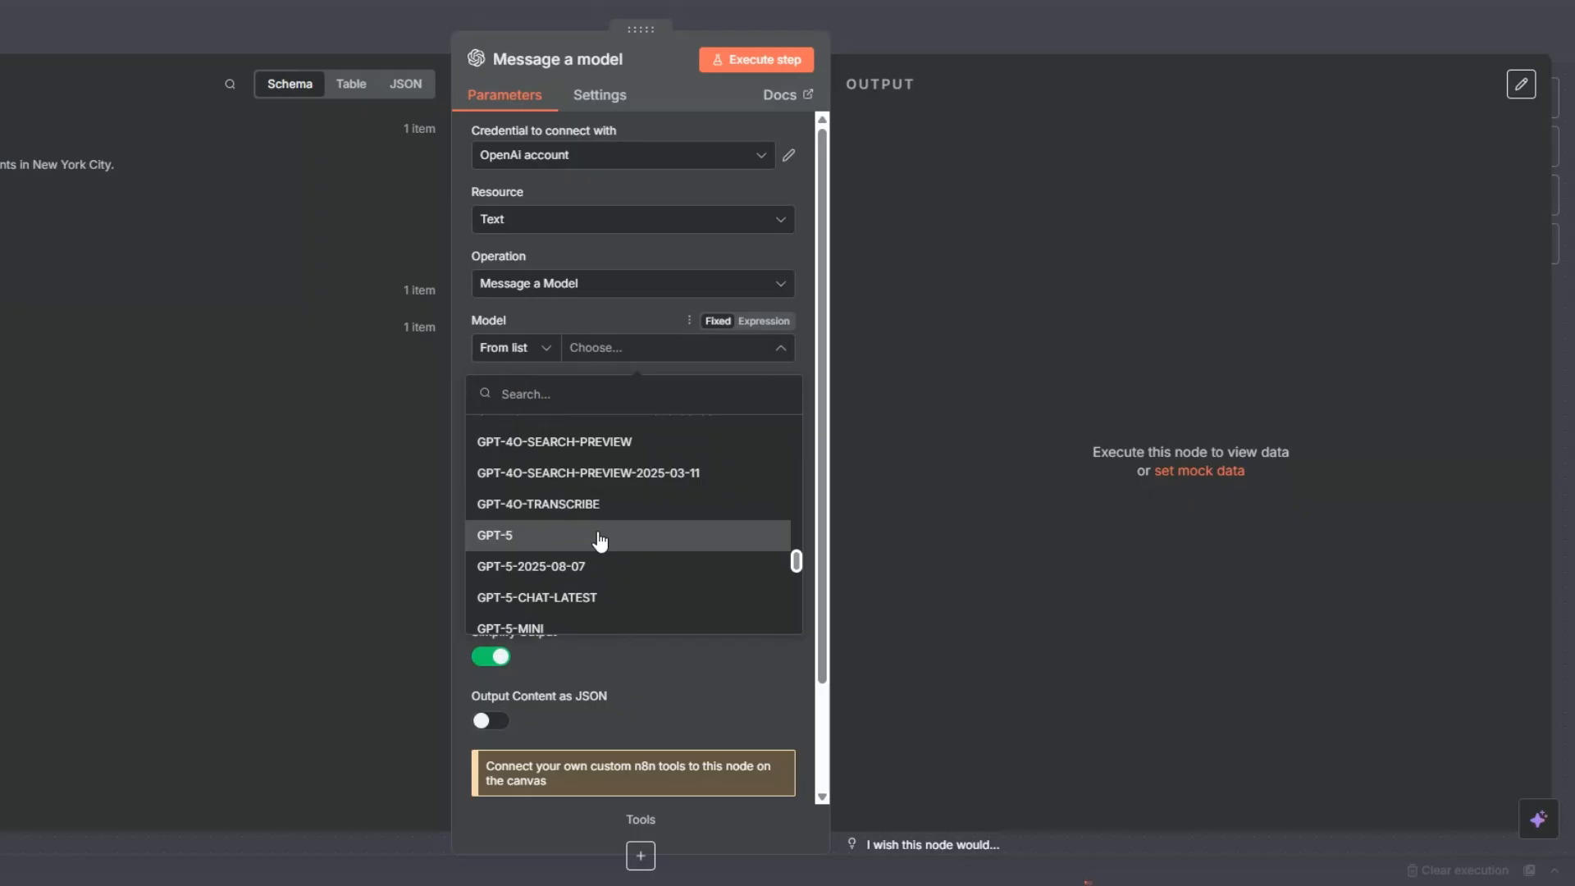
{"action": "scroll", "coordinate": [596, 539], "scroll_direction": "up", "scroll_amount": 5}
{"action": "left_click", "coordinate": [587, 543]}
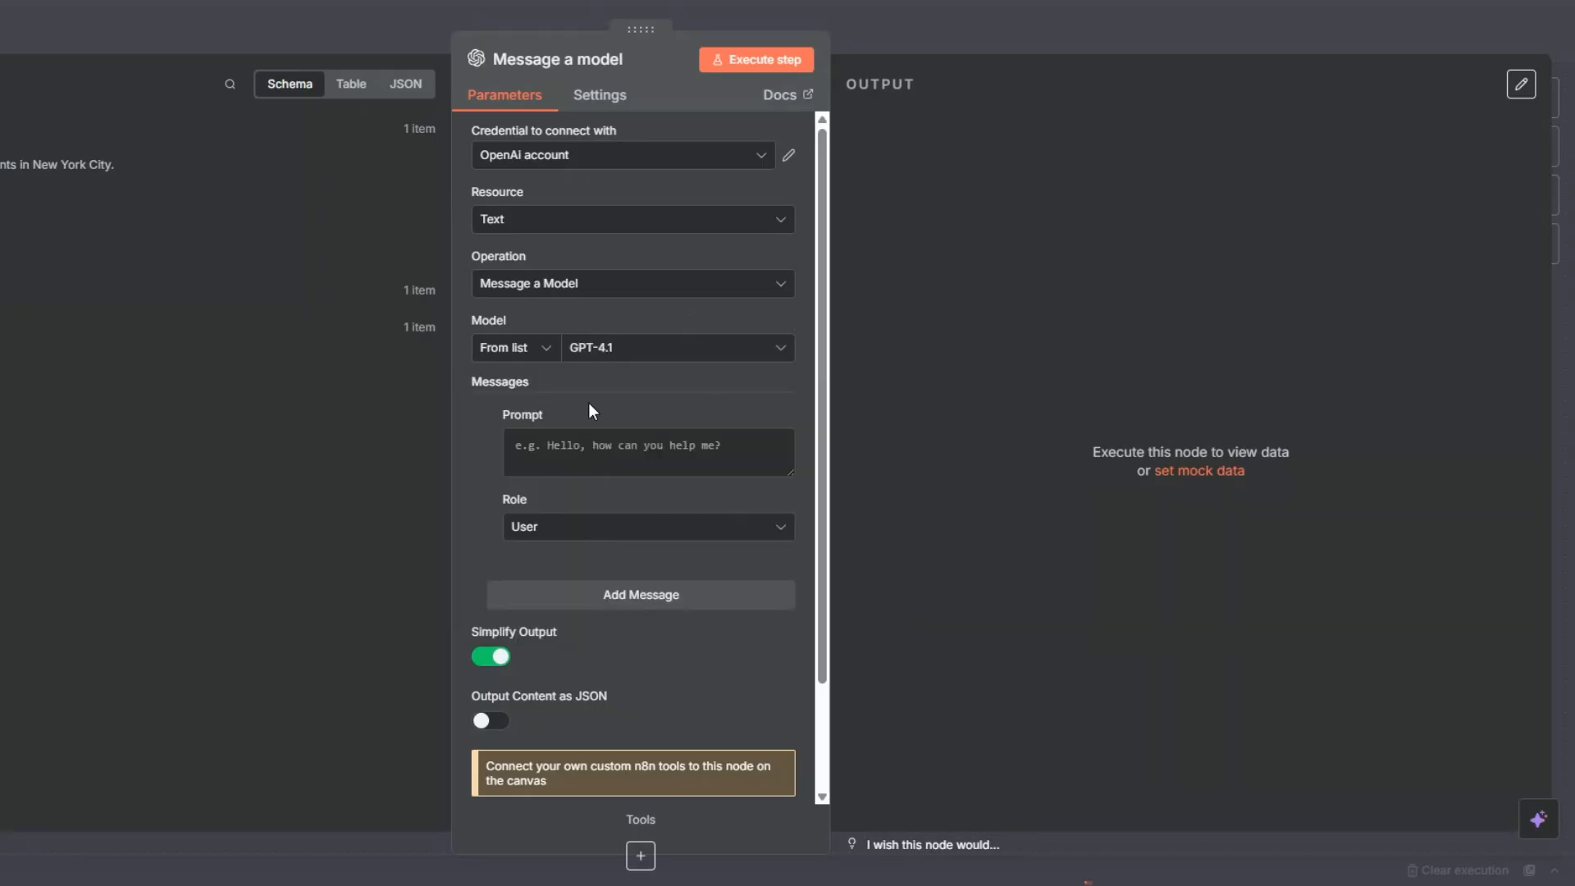
Step: Set the first message's role to System with the prompt "You are a helpful assistant that returns JSON only."
{"action": "left_click", "coordinate": [576, 531]}
{"action": "left_click", "coordinate": [560, 701]}
{"action": "type", "text": "You are a helpful assistant that returns JSON only."}
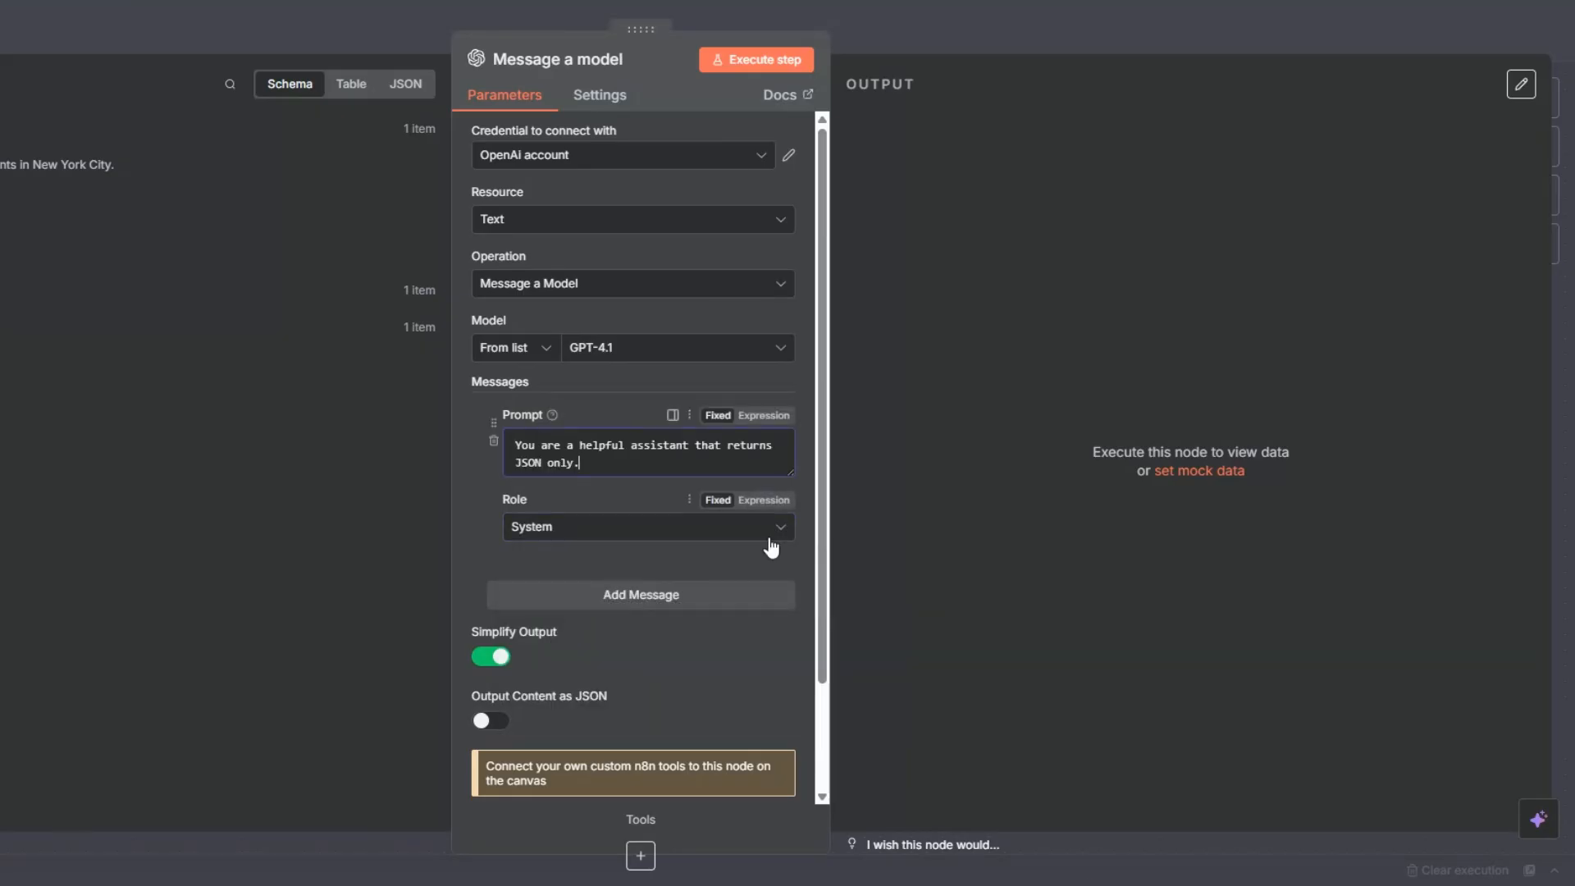
Step: Add a User message with an expression prompt that extracts category and location as JSON from the transcription {{ $json.text }}
{"action": "left_click", "coordinate": [644, 594]}
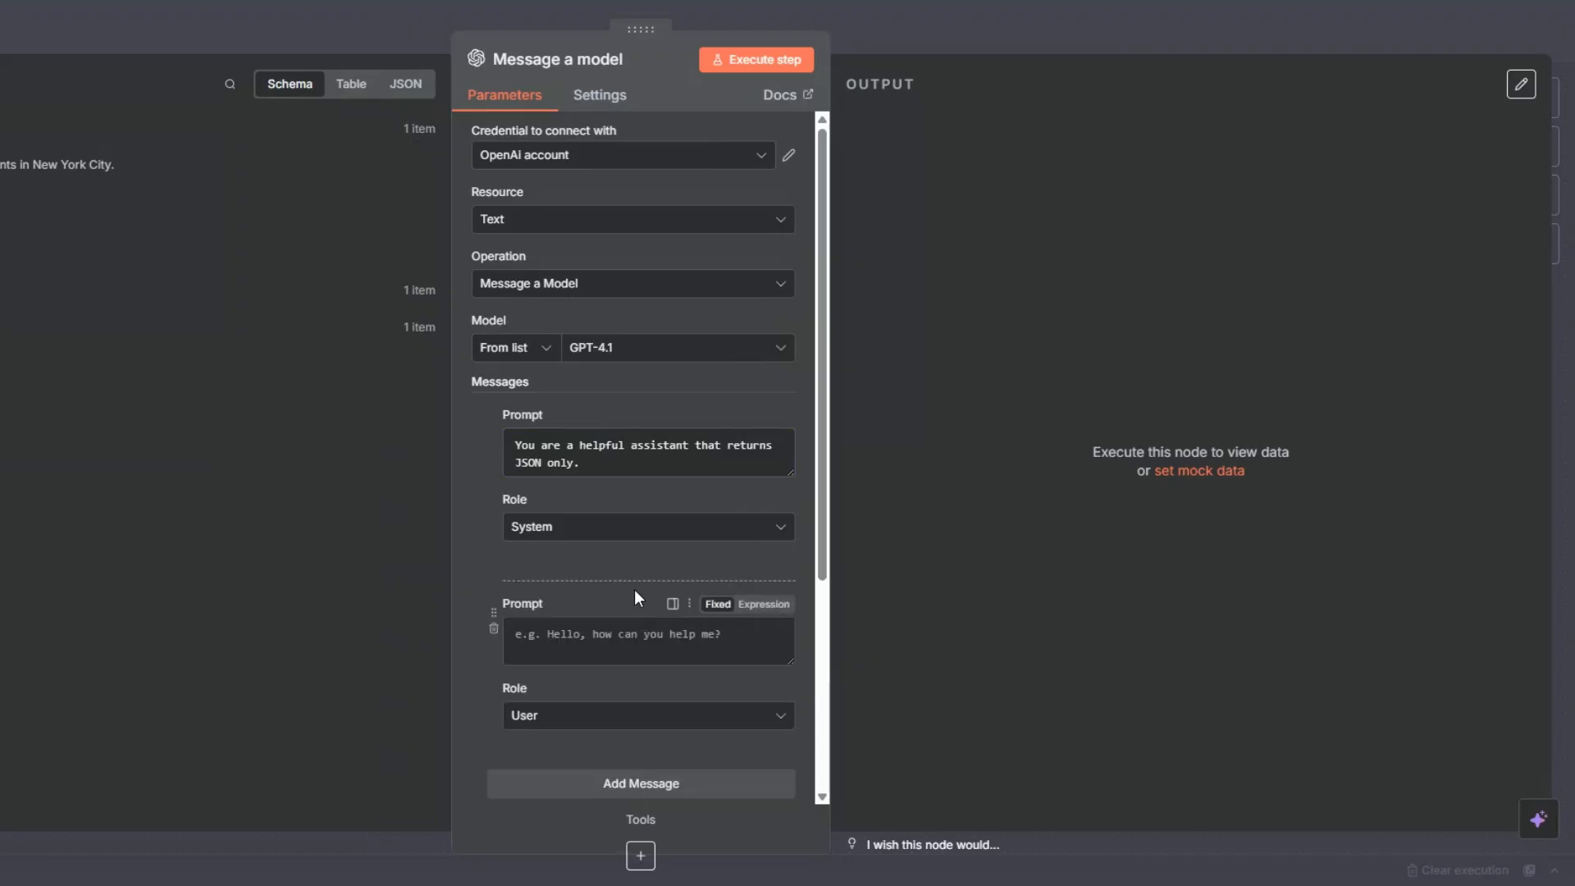
{"action": "scroll", "coordinate": [638, 596], "scroll_direction": "down", "scroll_amount": 3}
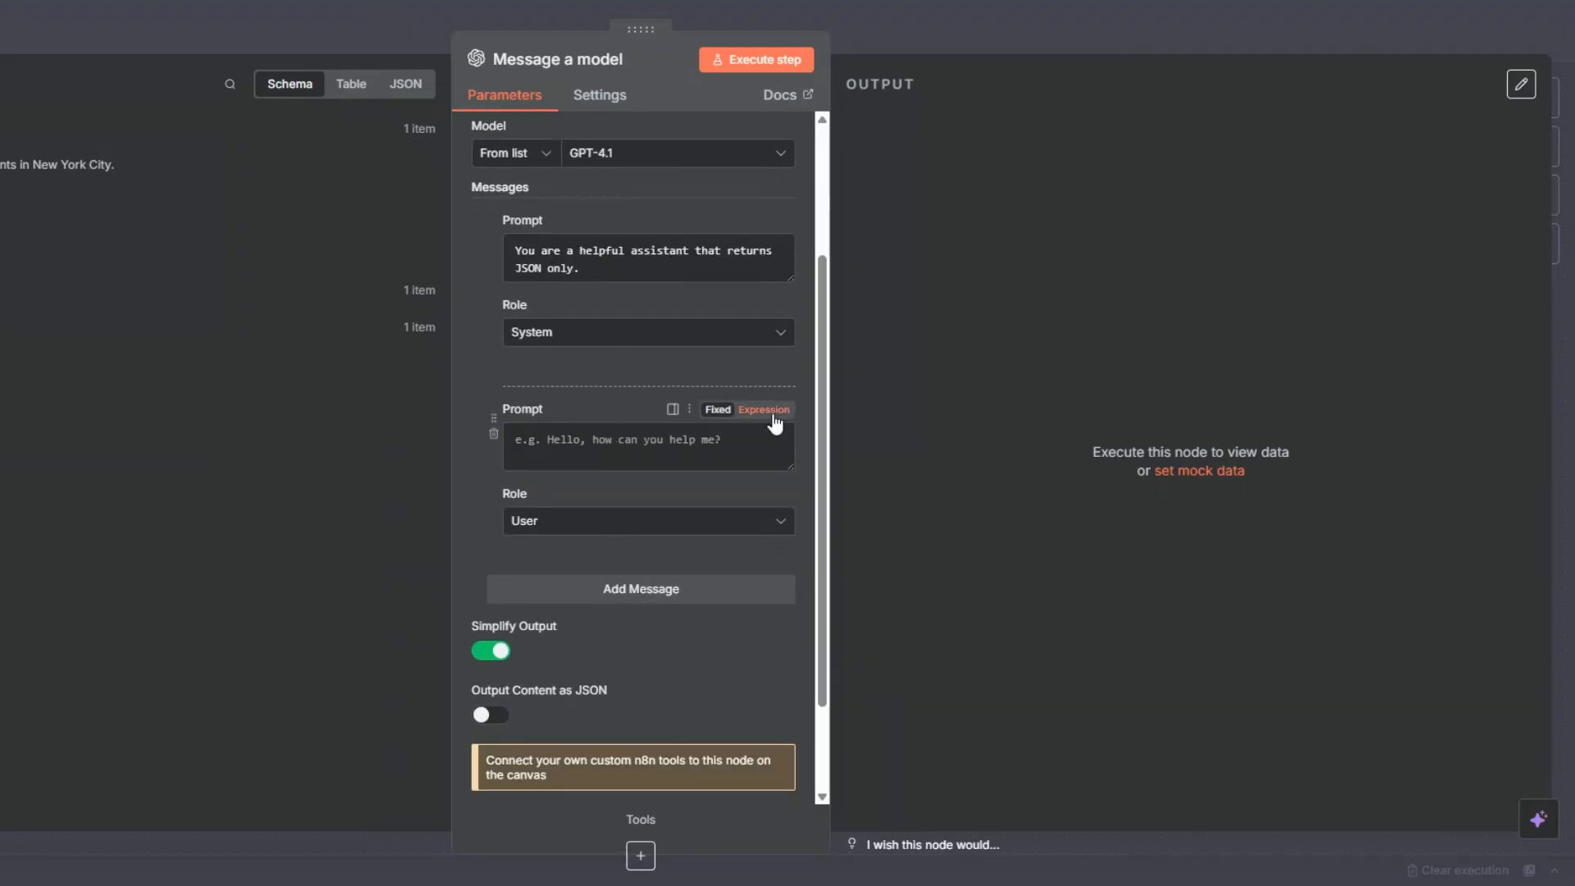
{"action": "left_click", "coordinate": [764, 410]}
{"action": "left_click", "coordinate": [785, 443]}
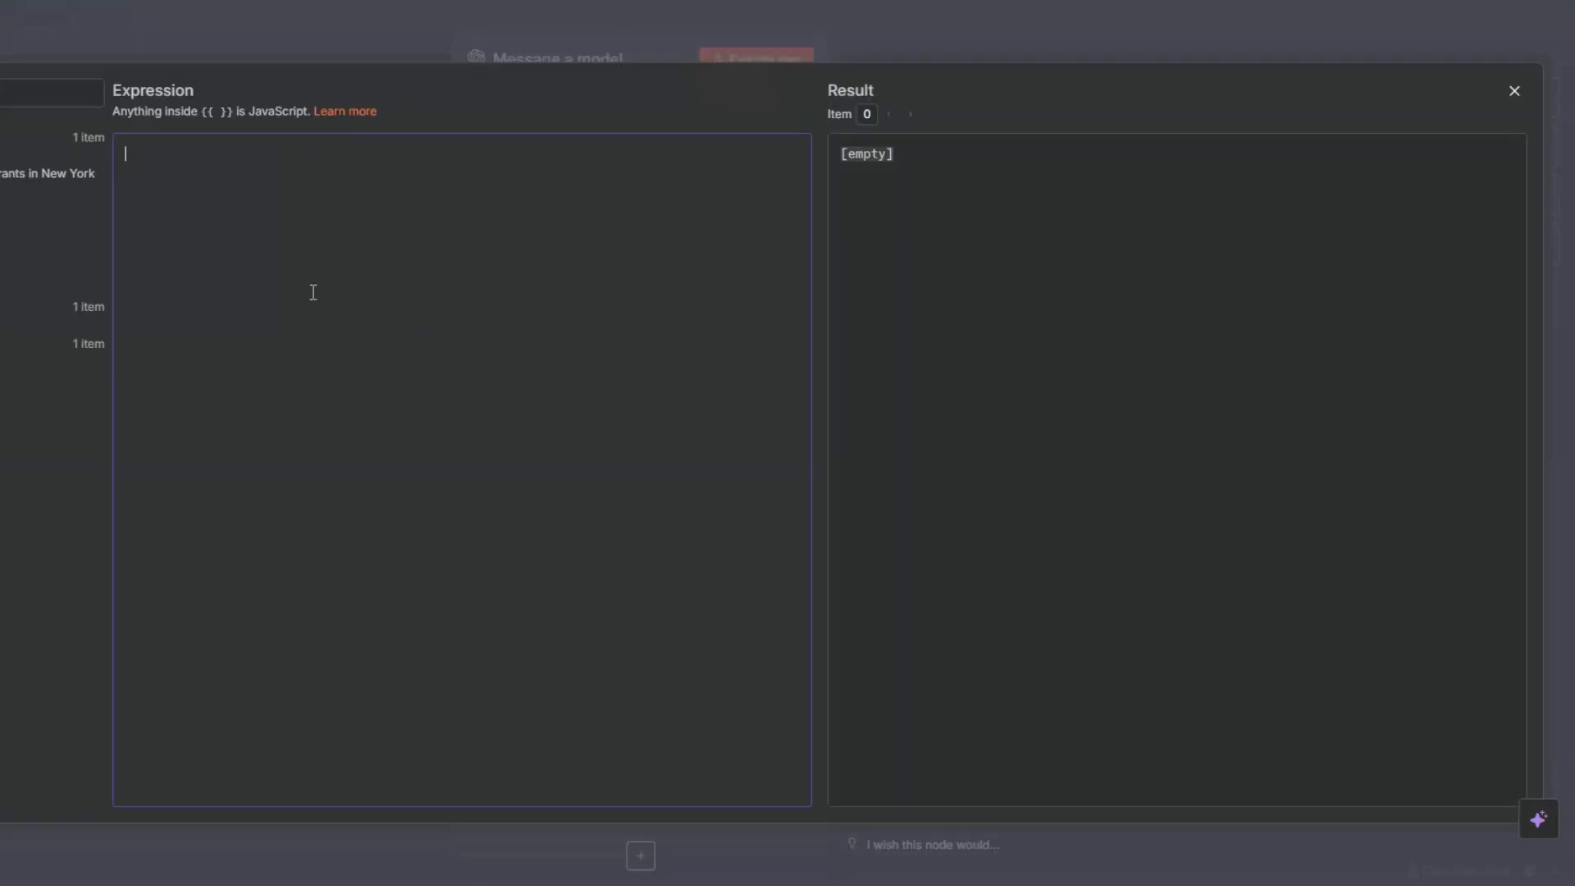
{"action": "type", "text": "You will receive a transcription of spoken text.  The transcription is: {{ $json.text }}  Extract: - The main category of thing being requested (e.g., \"local restaurants\") - The location mentioned (e.g., \"New York\")  The transcription is: Find me local restaurants in New York.  {   \"category\": \"local restaurants\",   \"location\": \"New York\" }   Do not include any other text."}
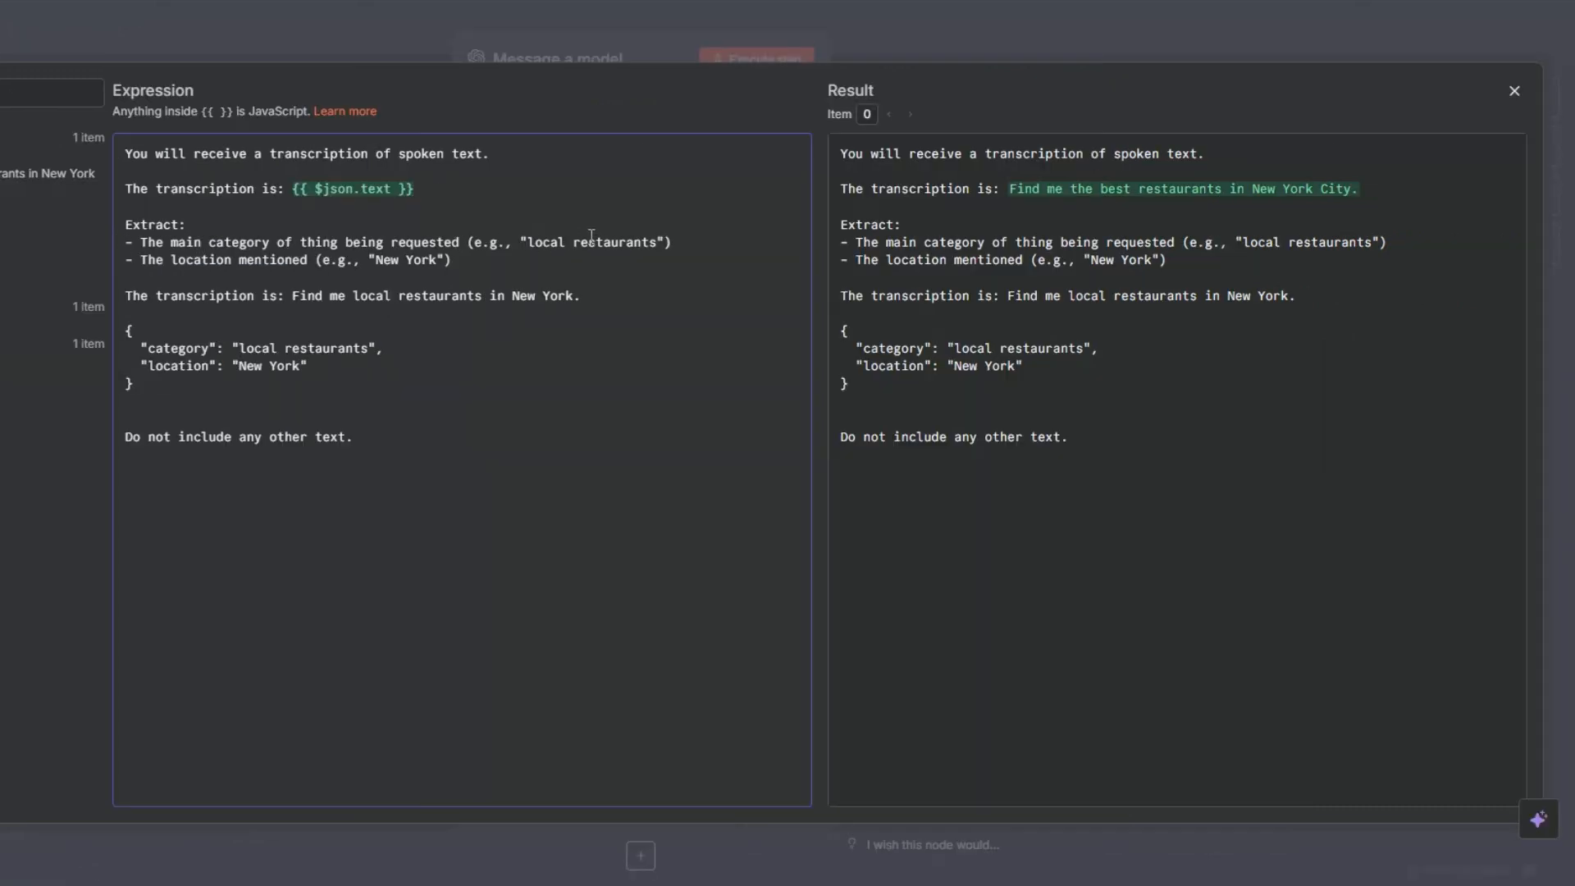
{"action": "left_click", "coordinate": [680, 244]}
{"action": "left_click", "coordinate": [467, 260]}
{"action": "left_click", "coordinate": [294, 296]}
{"action": "left_click", "coordinate": [583, 296]}
{"action": "left_click", "coordinate": [337, 367]}
{"action": "key", "text": "Escape"}
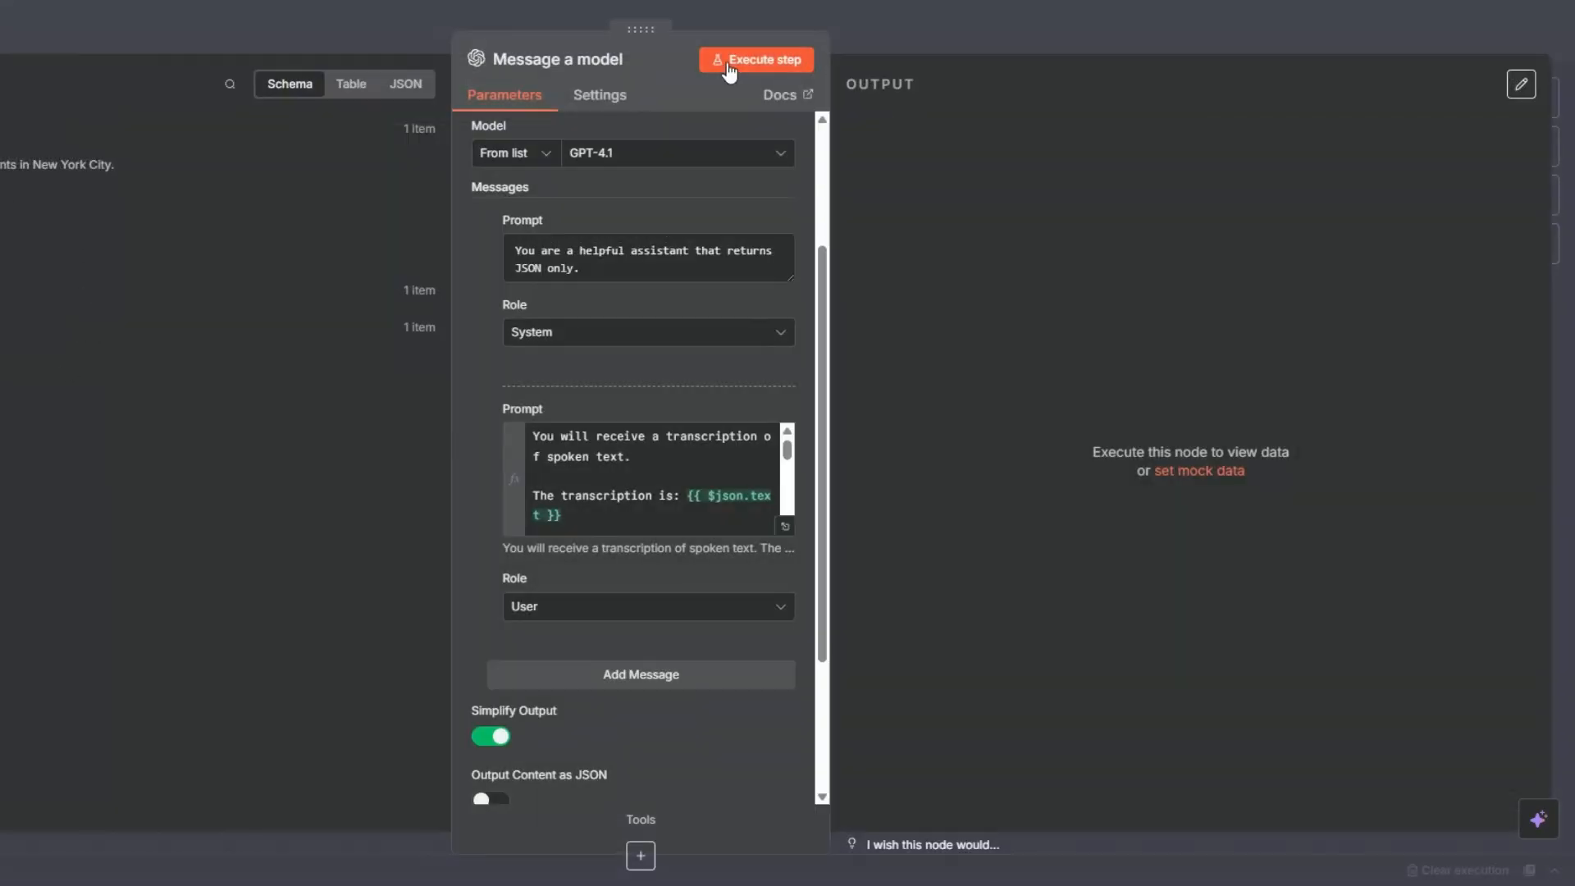
Step: Enable Output Content as JSON for the Message a model node
{"action": "scroll", "coordinate": [645, 550], "scroll_direction": "down", "scroll_amount": 3}
{"action": "left_click", "coordinate": [491, 592]}
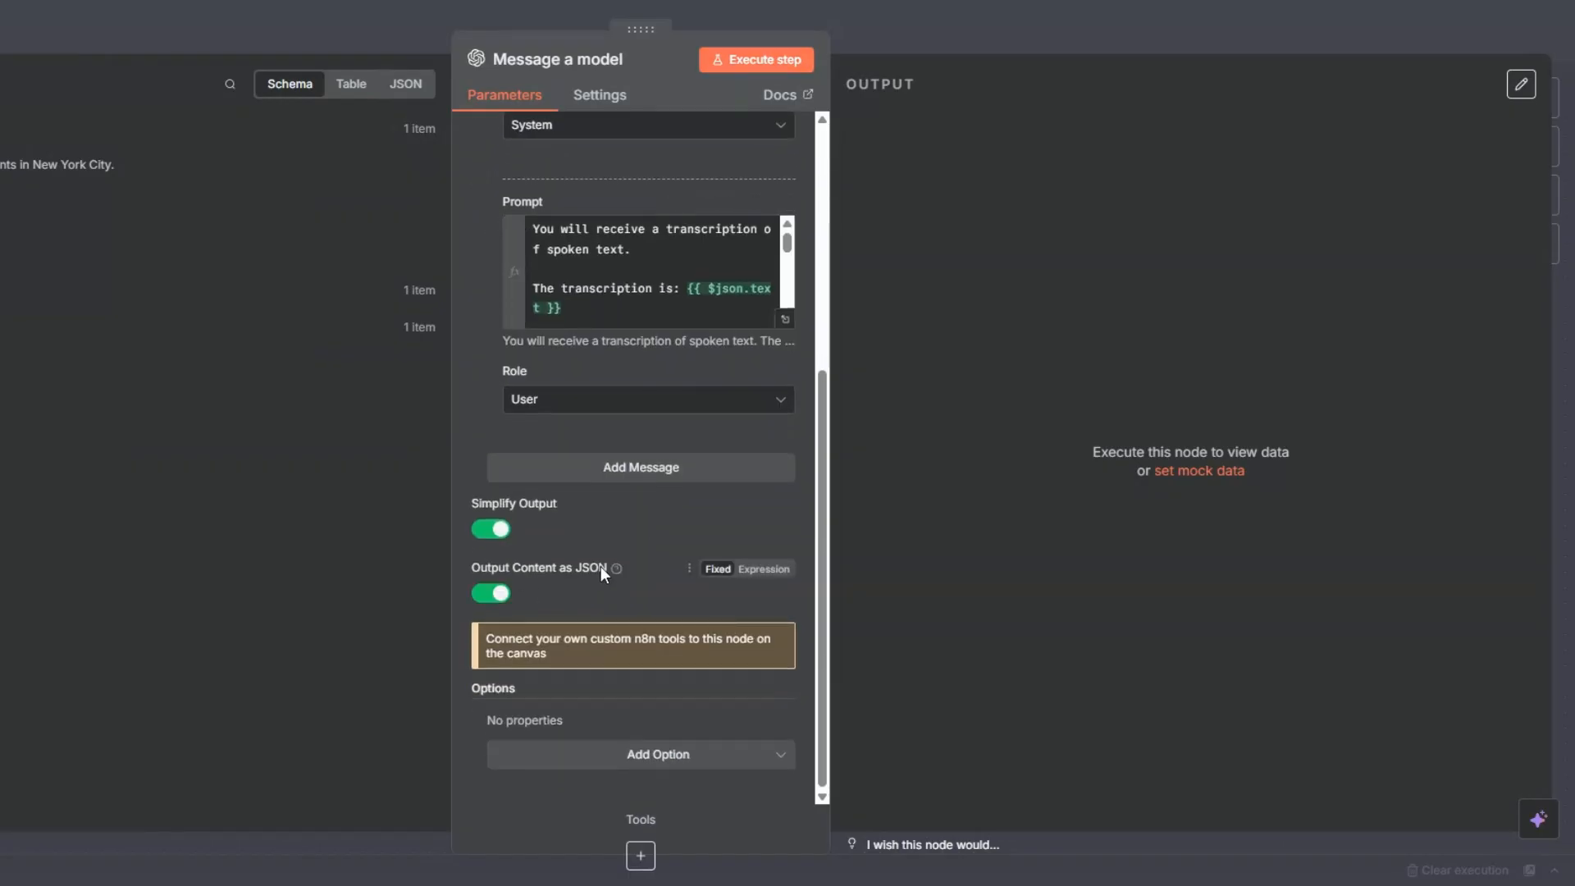
{"action": "scroll", "coordinate": [598, 550], "scroll_direction": "up", "scroll_amount": 5}
Step: Execute the Message a model node to test the extraction, and save the workflow
{"action": "left_click", "coordinate": [738, 59]}
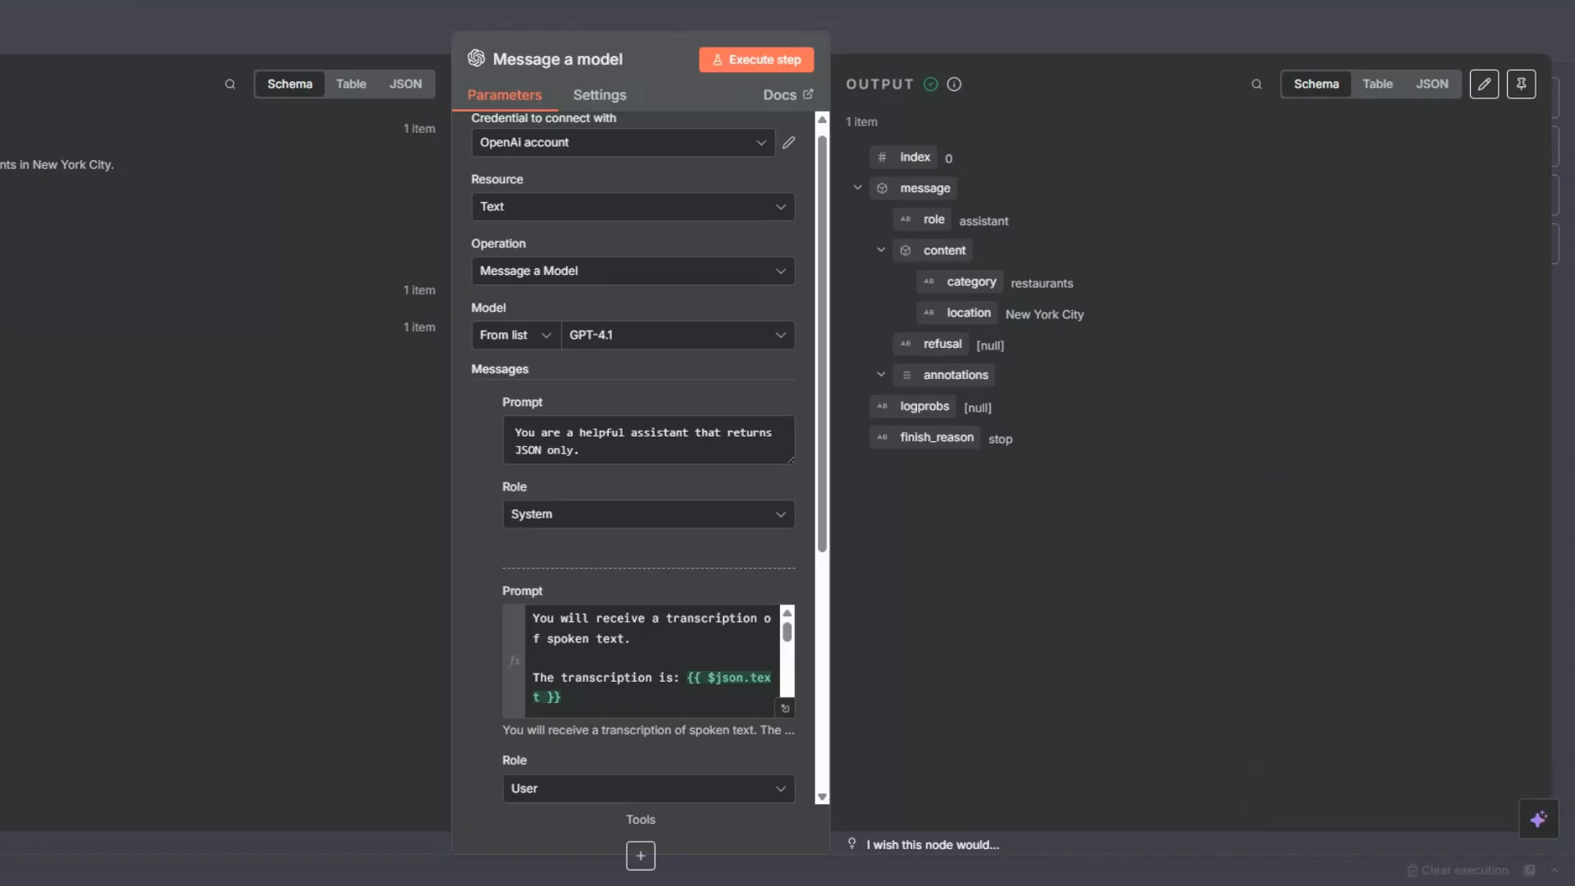
{"action": "key", "text": "Escape"}
{"action": "key", "text": "ctrl+s"}
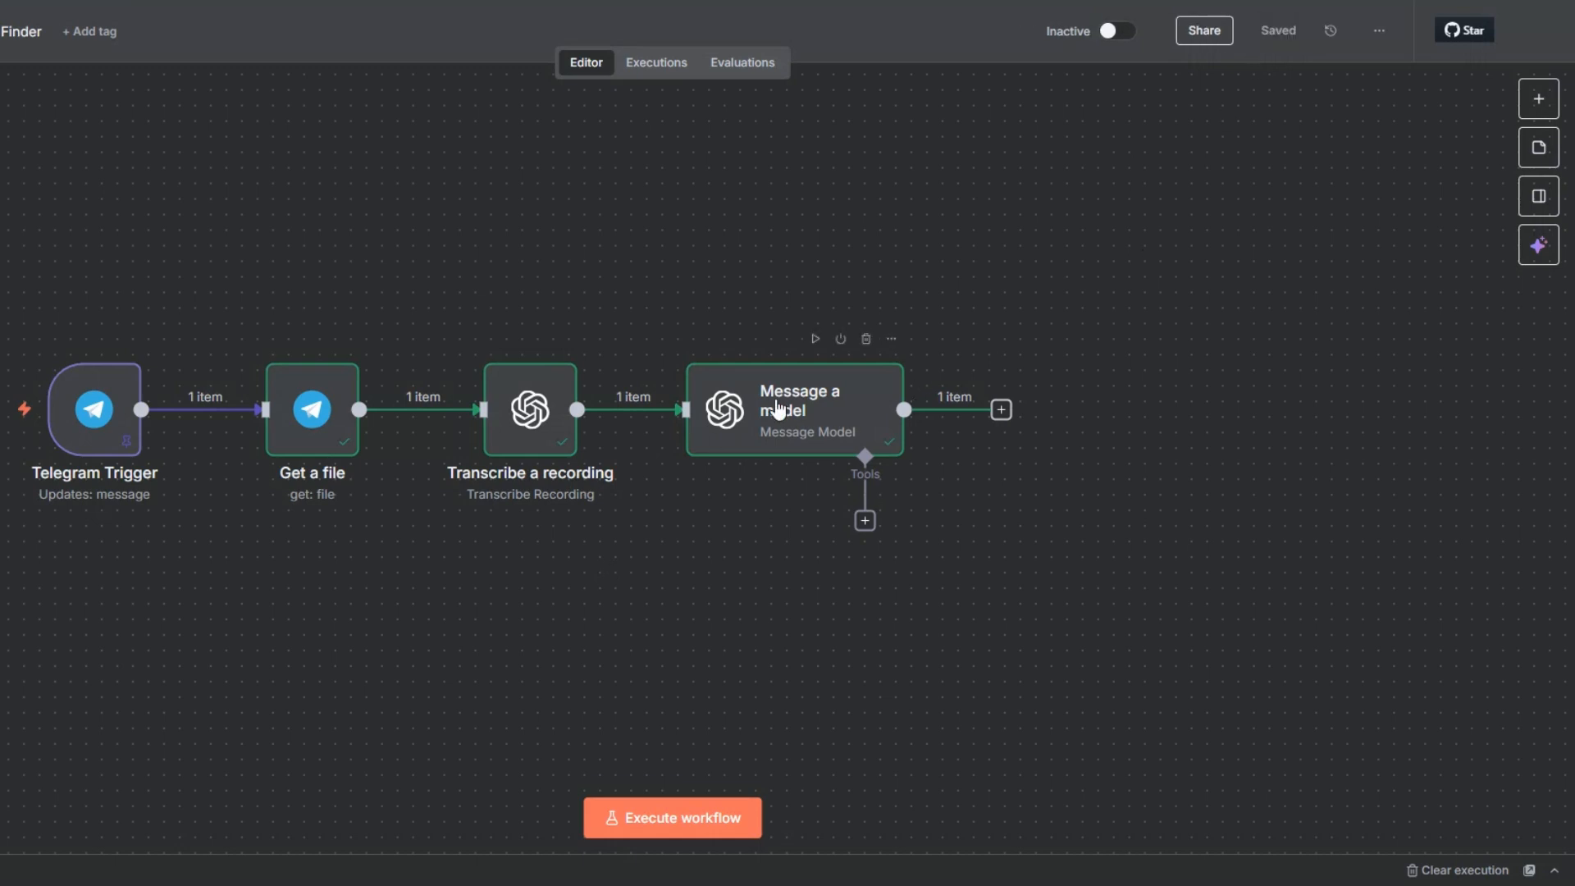
Step: Rename the Message a model node to "Category & Location Extractor" and save the workflow
{"action": "right_click", "coordinate": [777, 414]}
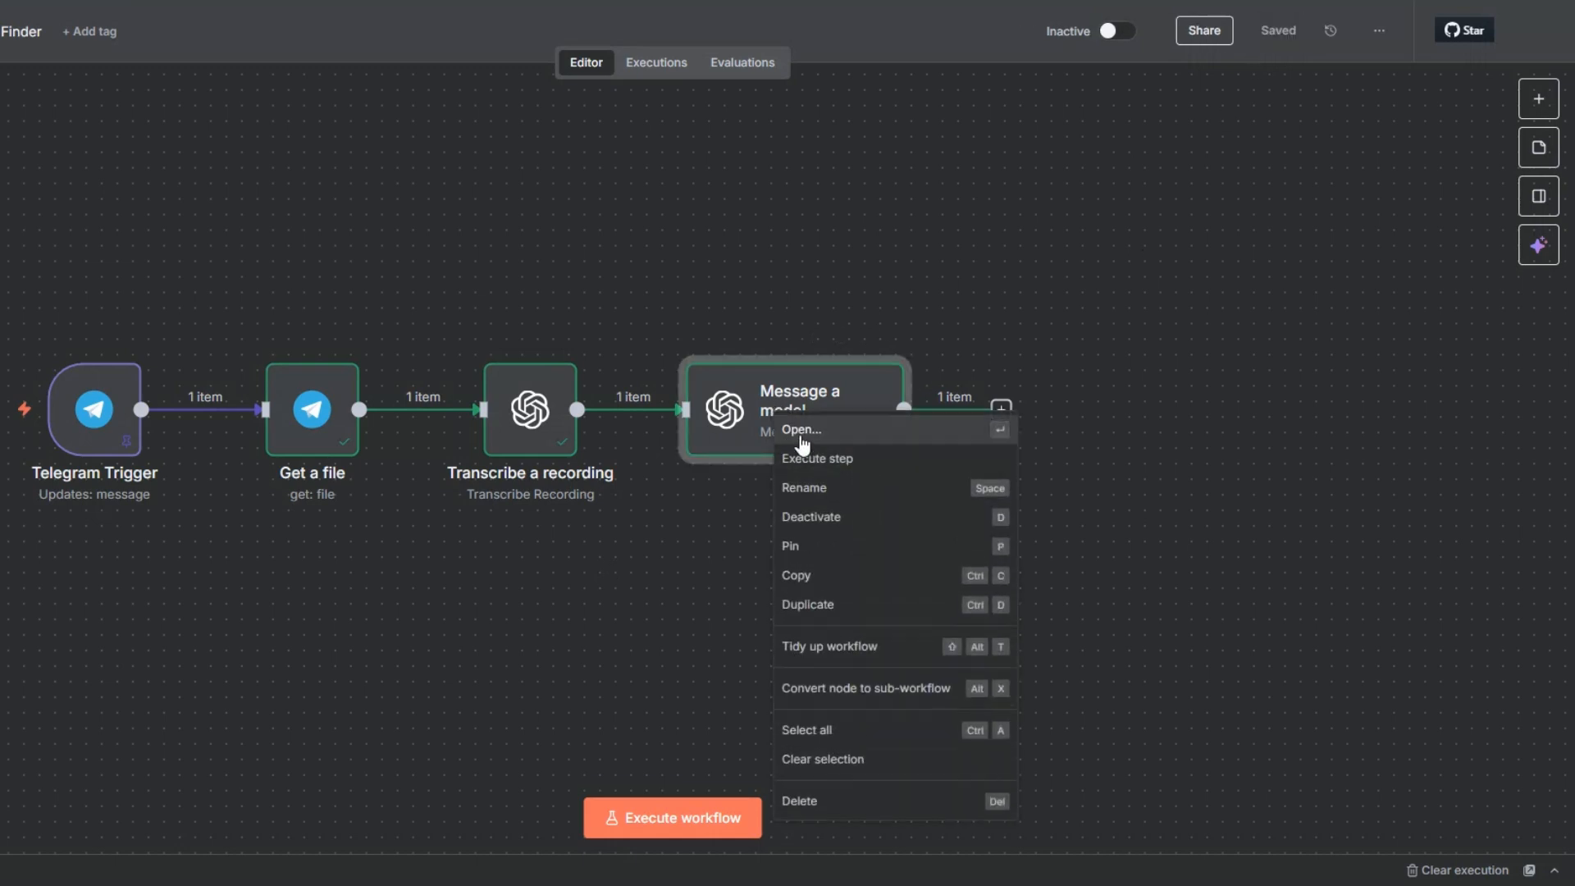
{"action": "left_click", "coordinate": [804, 489]}
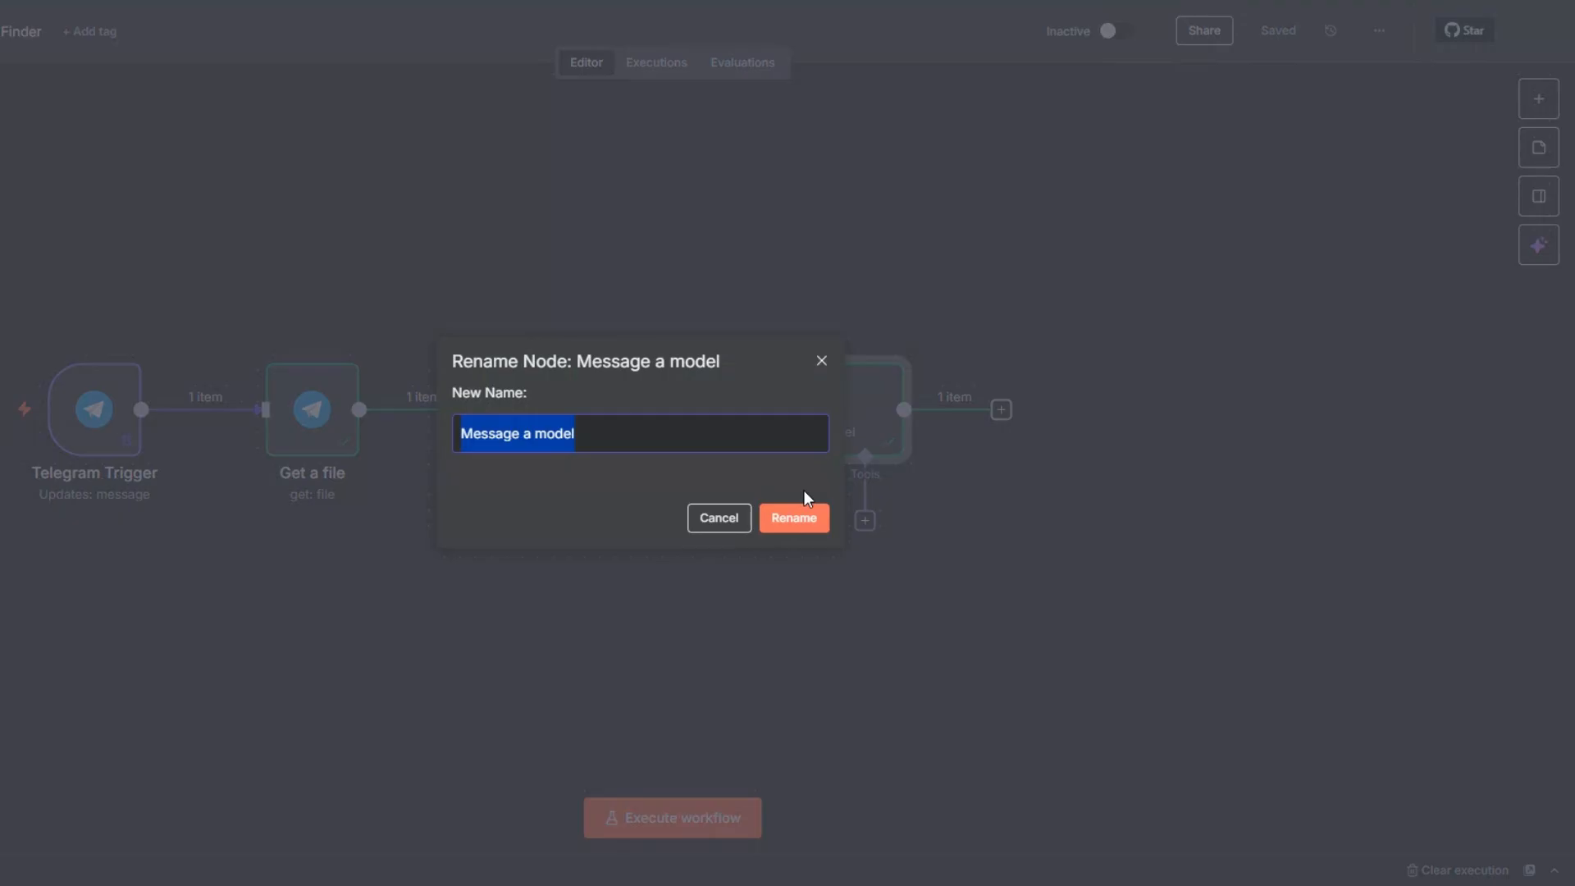
{"action": "type", "text": "Category & Location Extractor"}
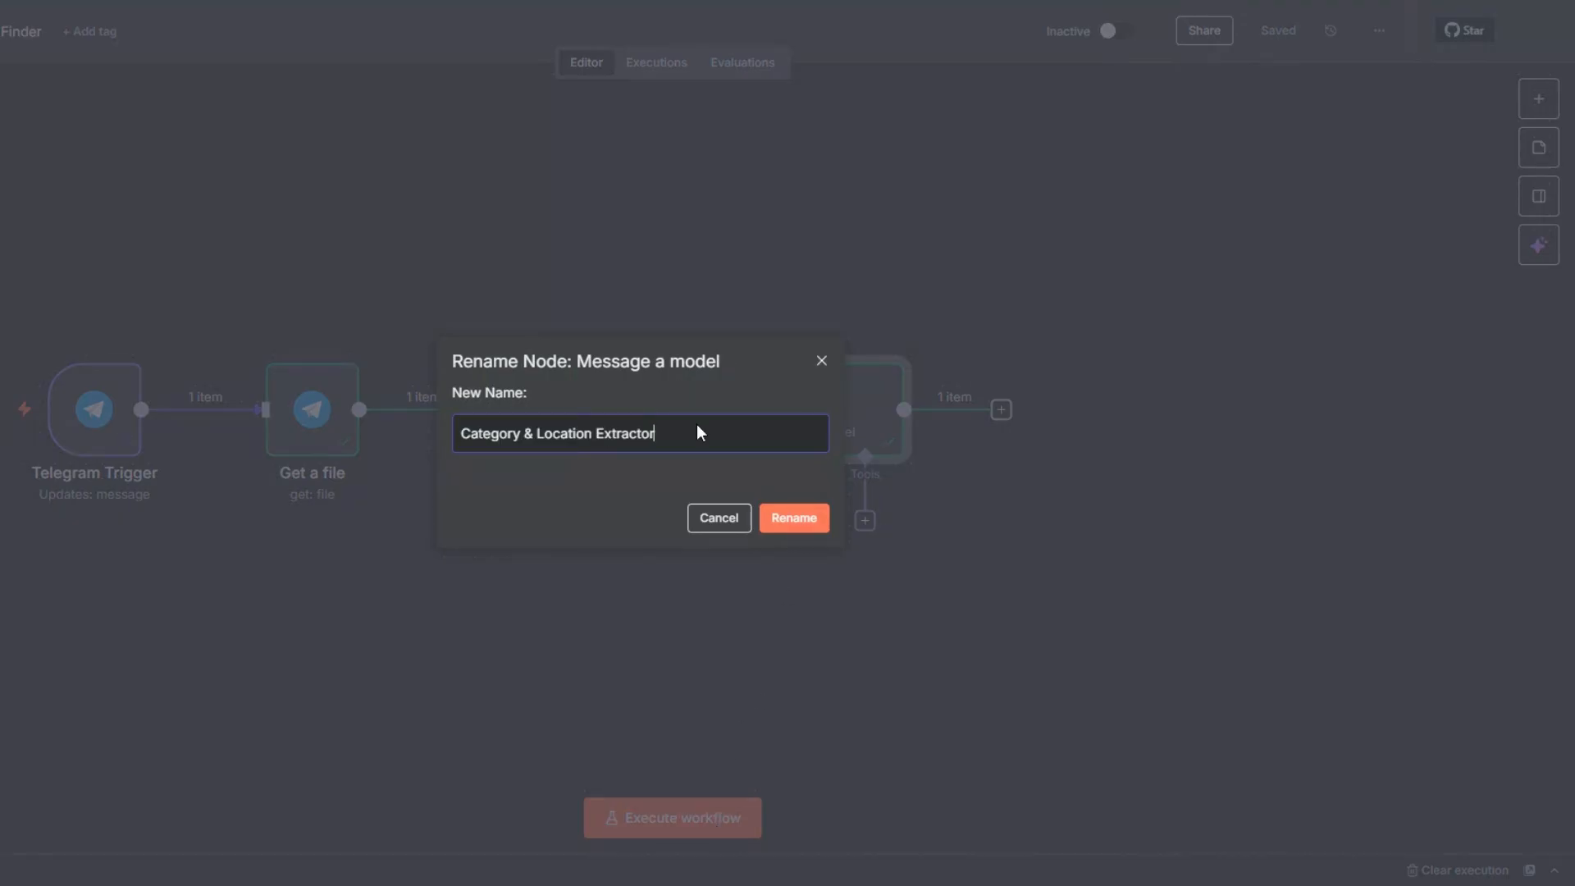
{"action": "left_click", "coordinate": [794, 518]}
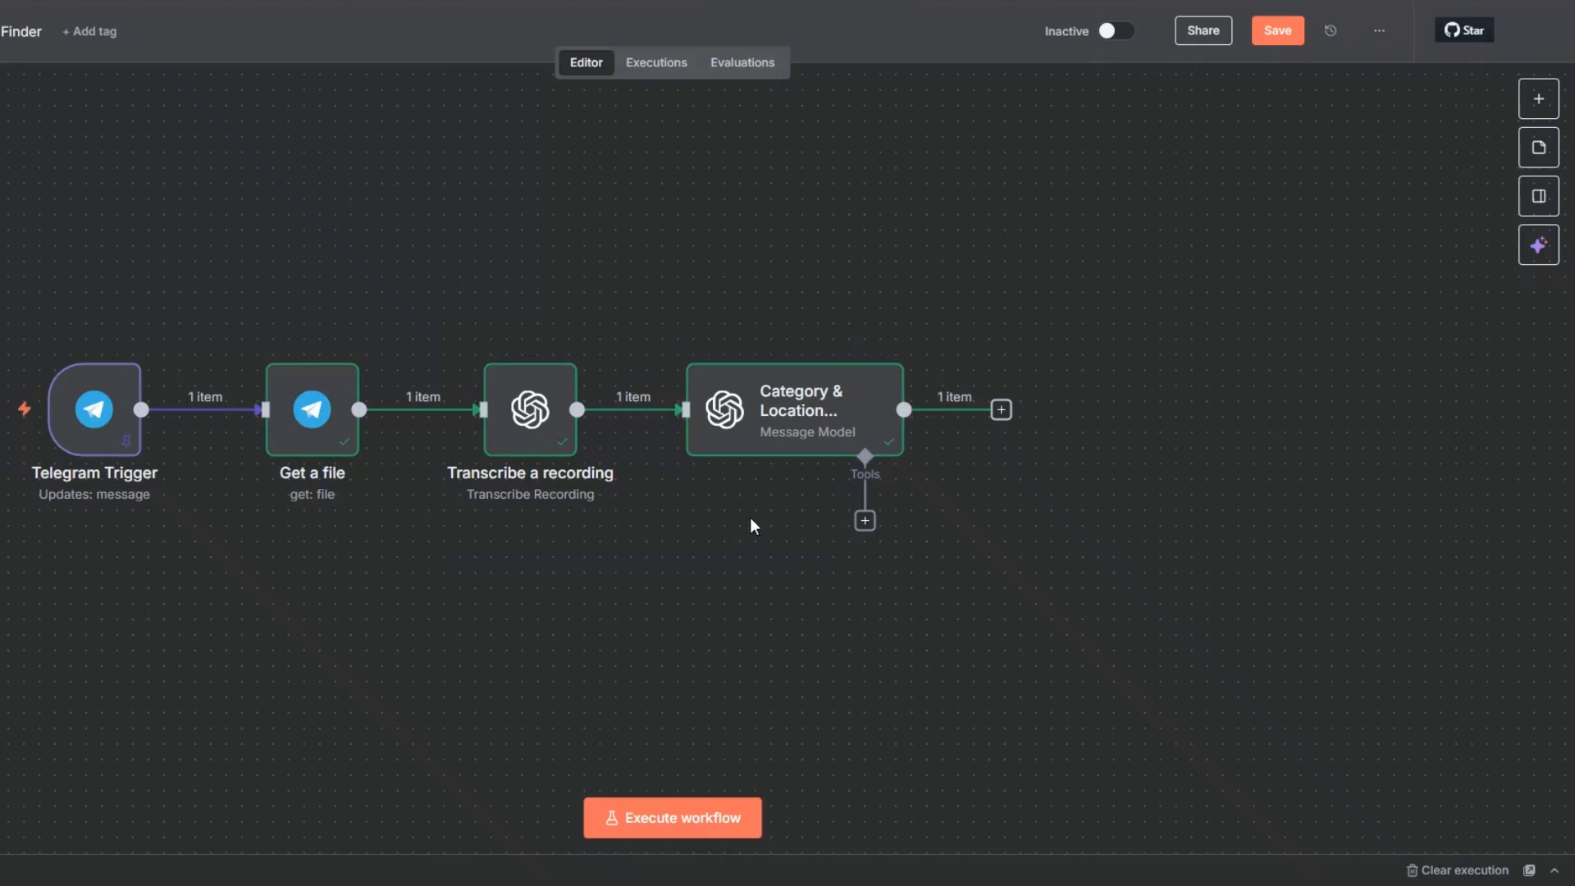
{"action": "left_click", "coordinate": [1287, 34]}
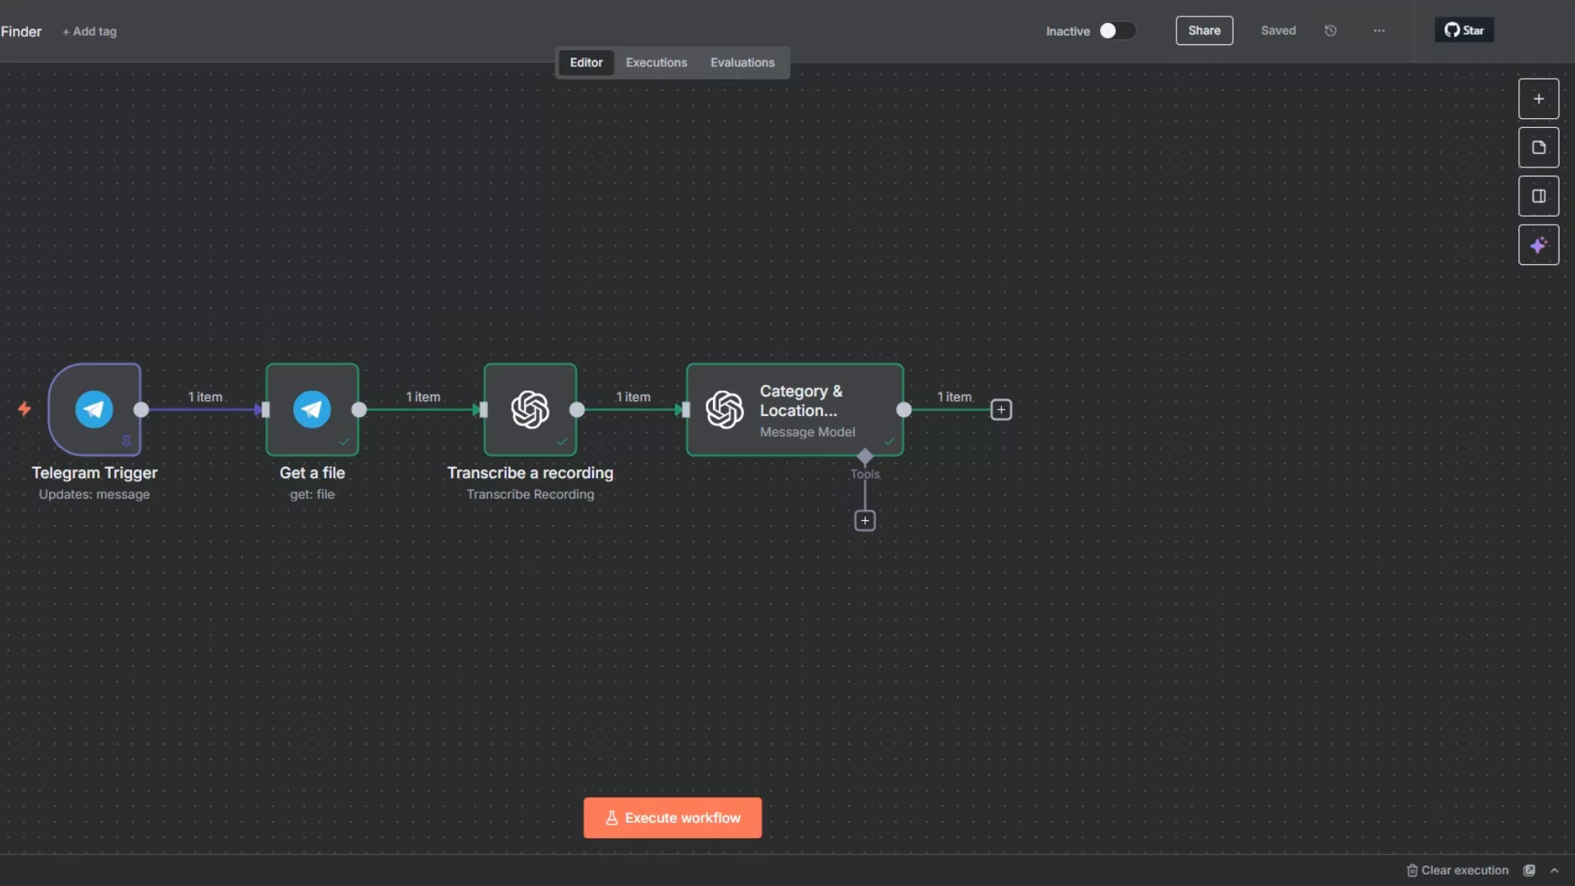
{"action": "key", "text": "minus"}
{"action": "left_click_drag", "start_coordinate": [297, 602], "coordinate": [28, 603]}
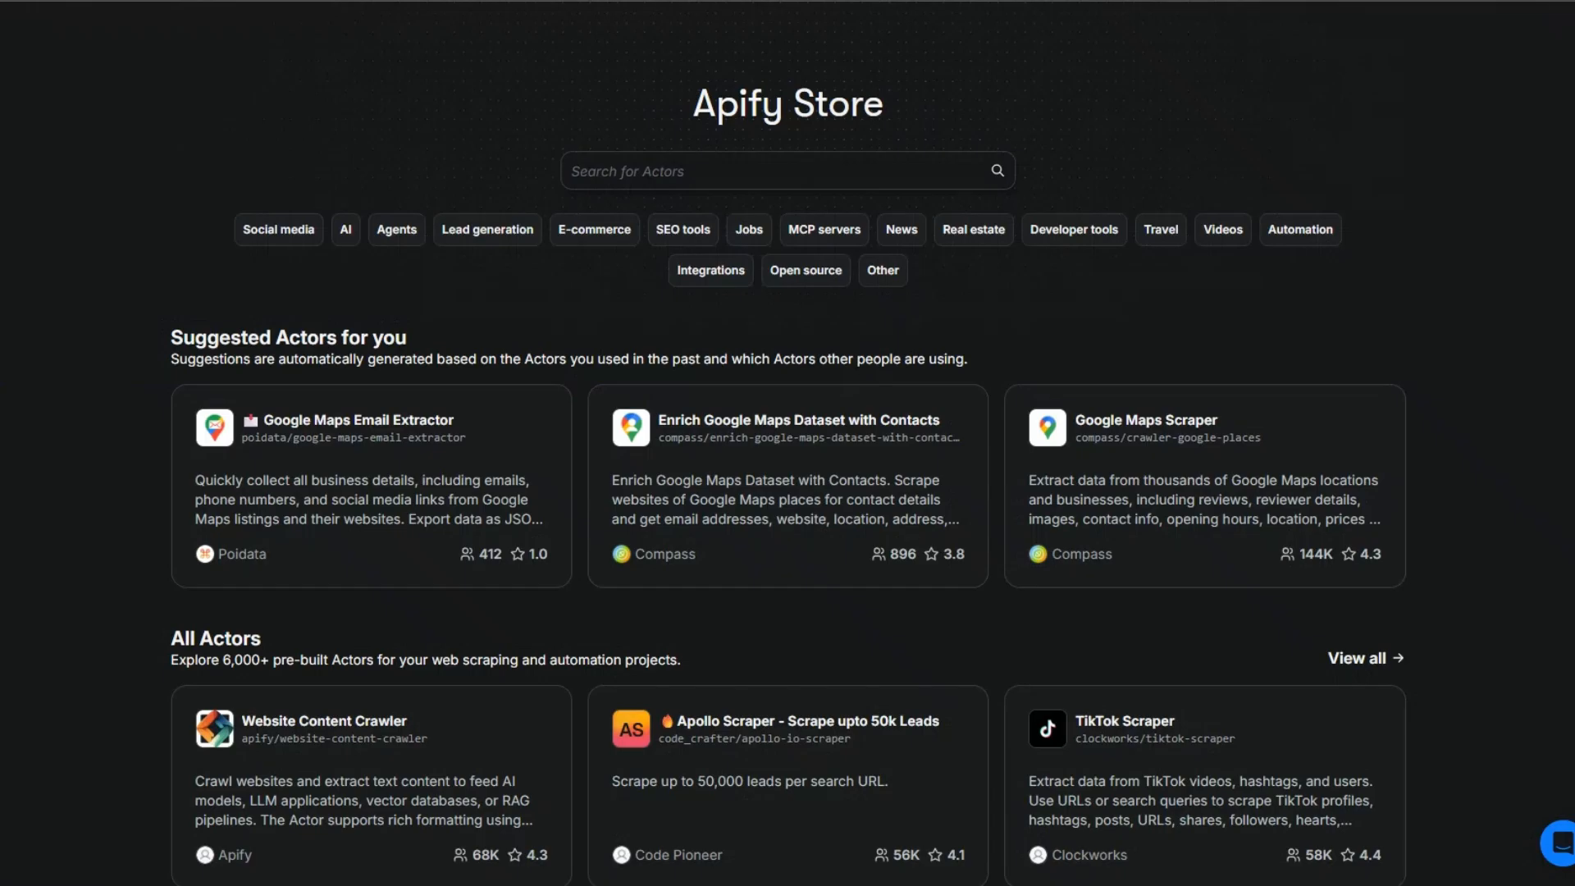
{"action": "left_click_drag", "start_coordinate": [680, 114], "coordinate": [891, 115]}
{"action": "left_click", "coordinate": [617, 121]}
{"action": "left_click_drag", "start_coordinate": [673, 106], "coordinate": [893, 102]}
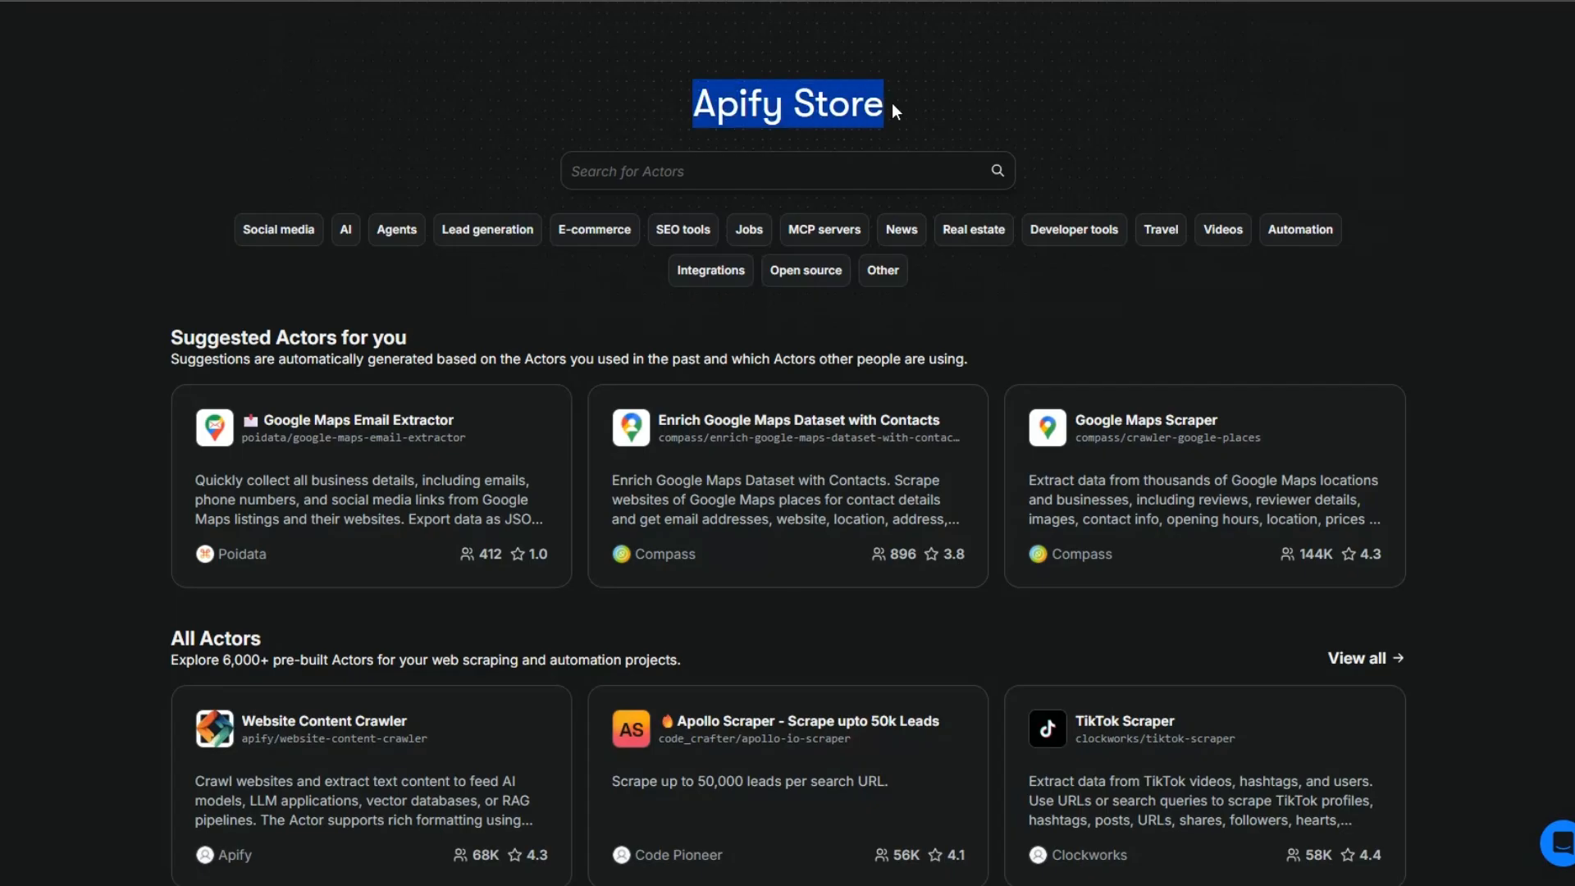
{"action": "left_click", "coordinate": [892, 103]}
Step: Search the Apify Store for "google maps scraper" and open the Google Maps Scraper actor compass/crawler-google-places
{"action": "left_click", "coordinate": [646, 174]}
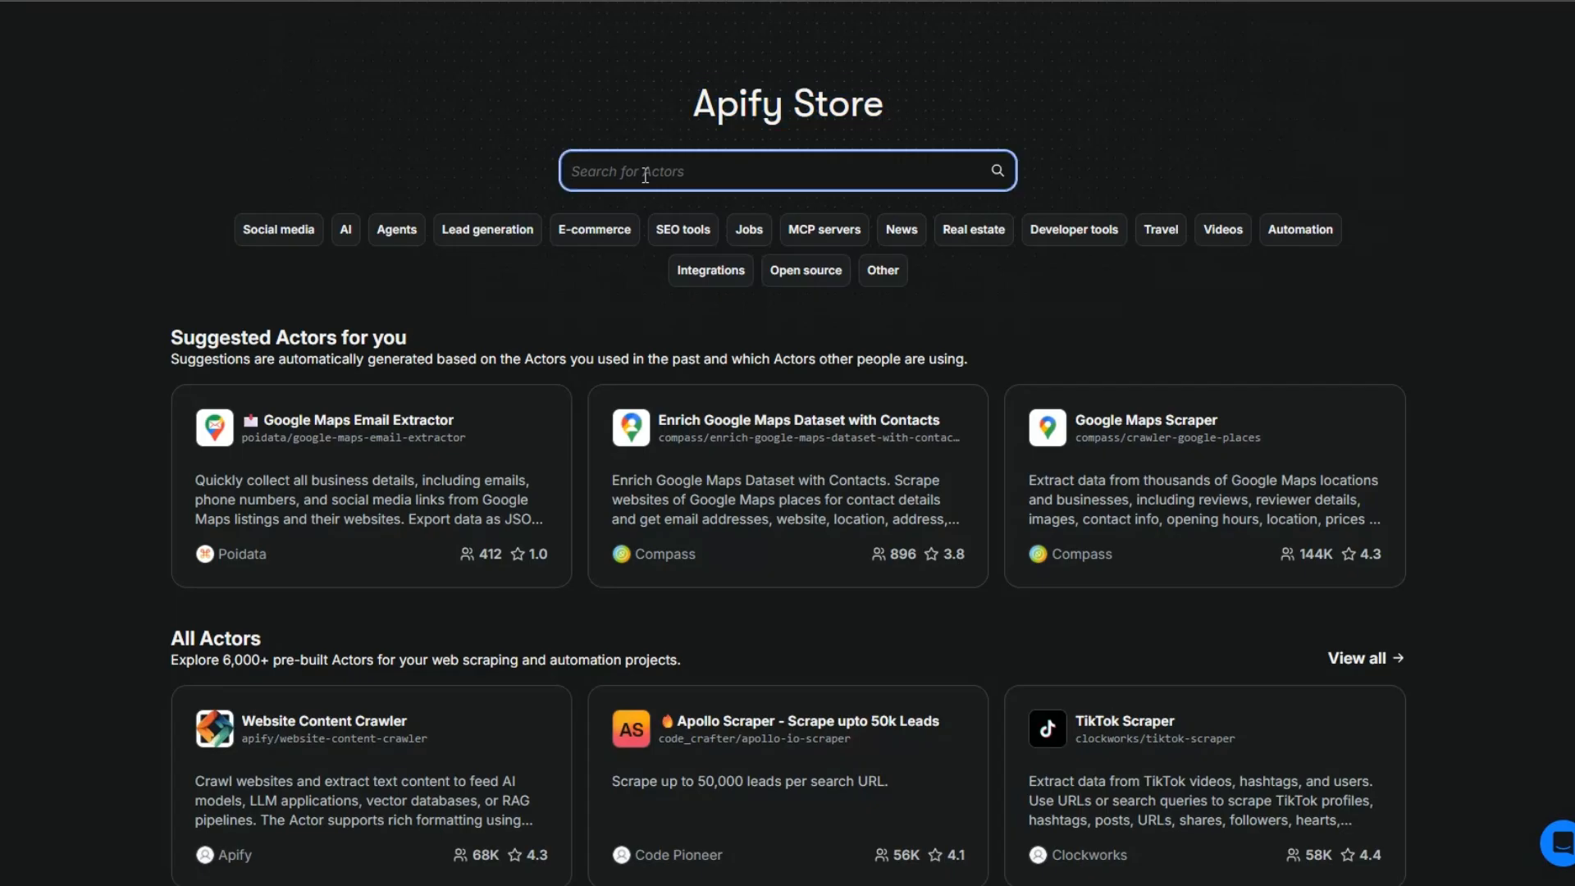
{"action": "type", "text": "google "}
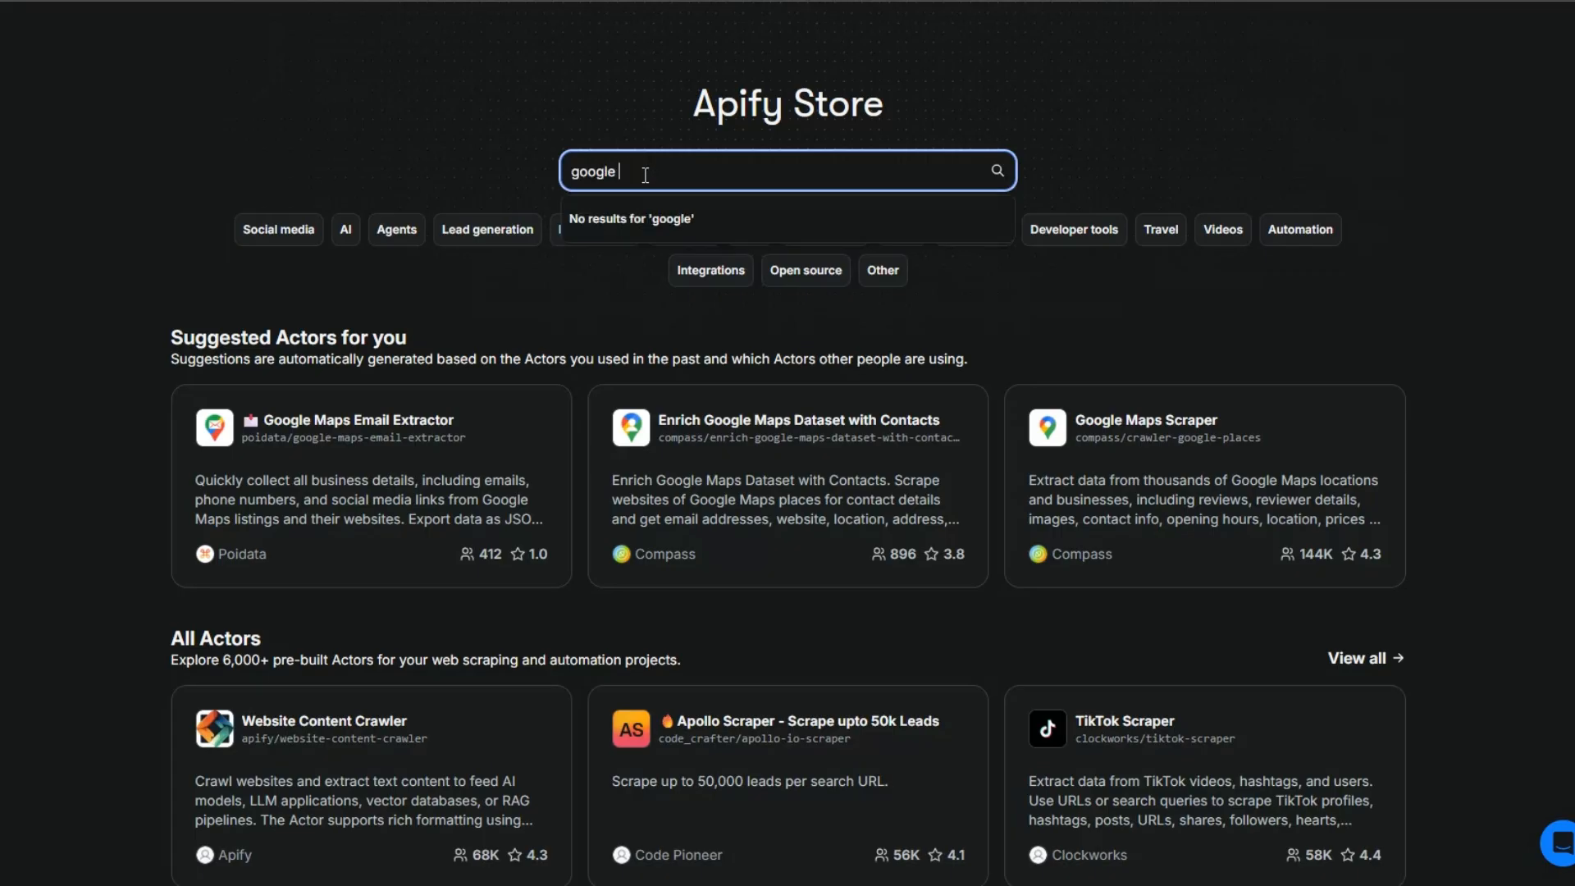
{"action": "type", "text": "maps scraper"}
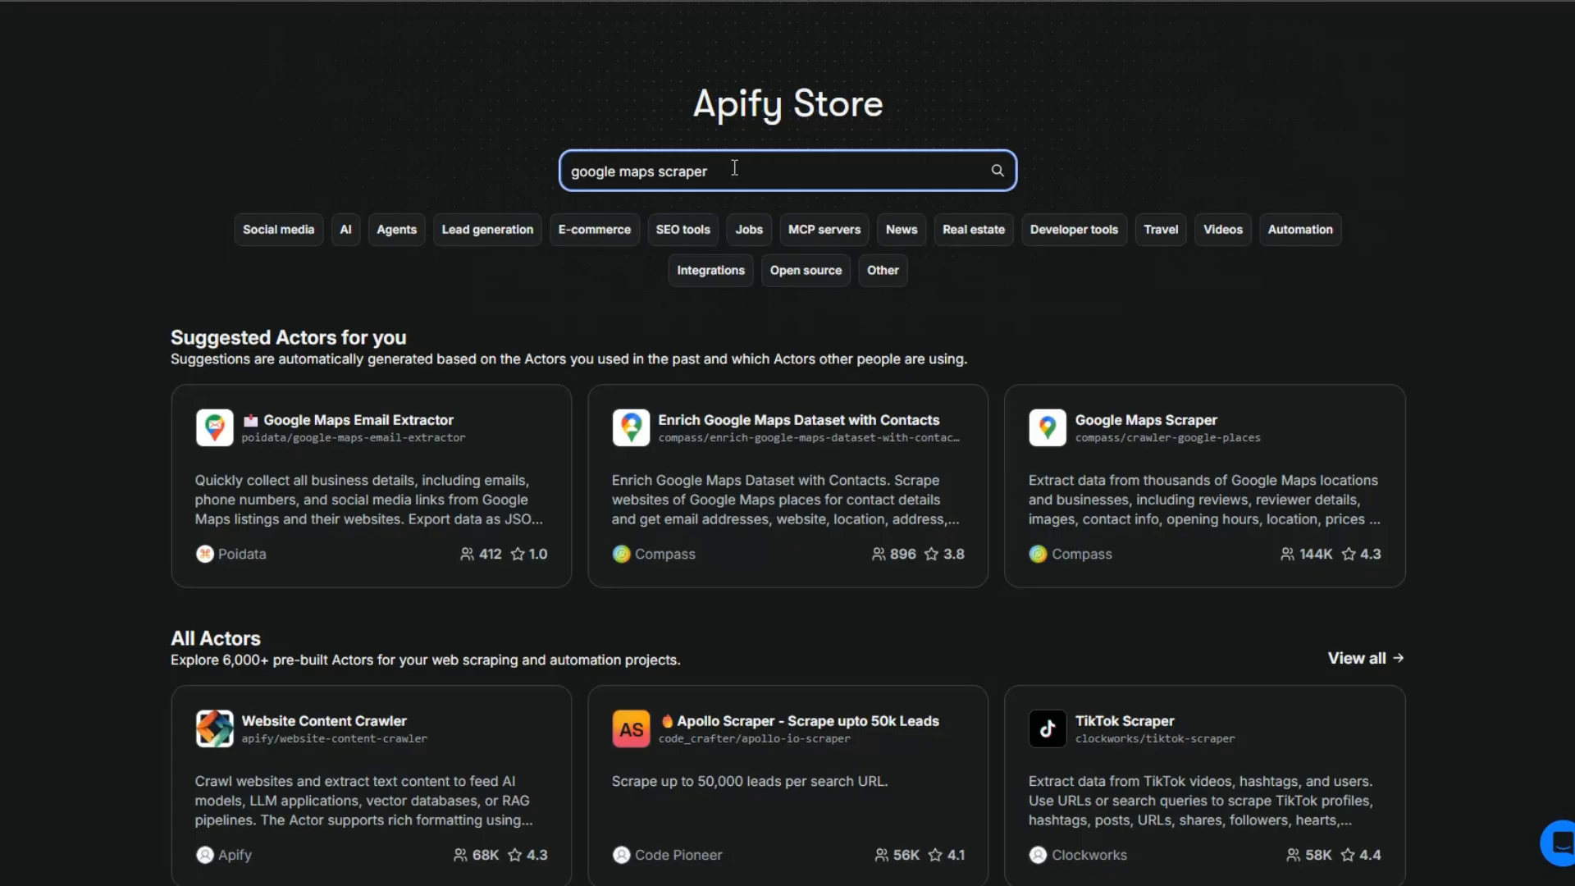
{"action": "left_click", "coordinate": [998, 172]}
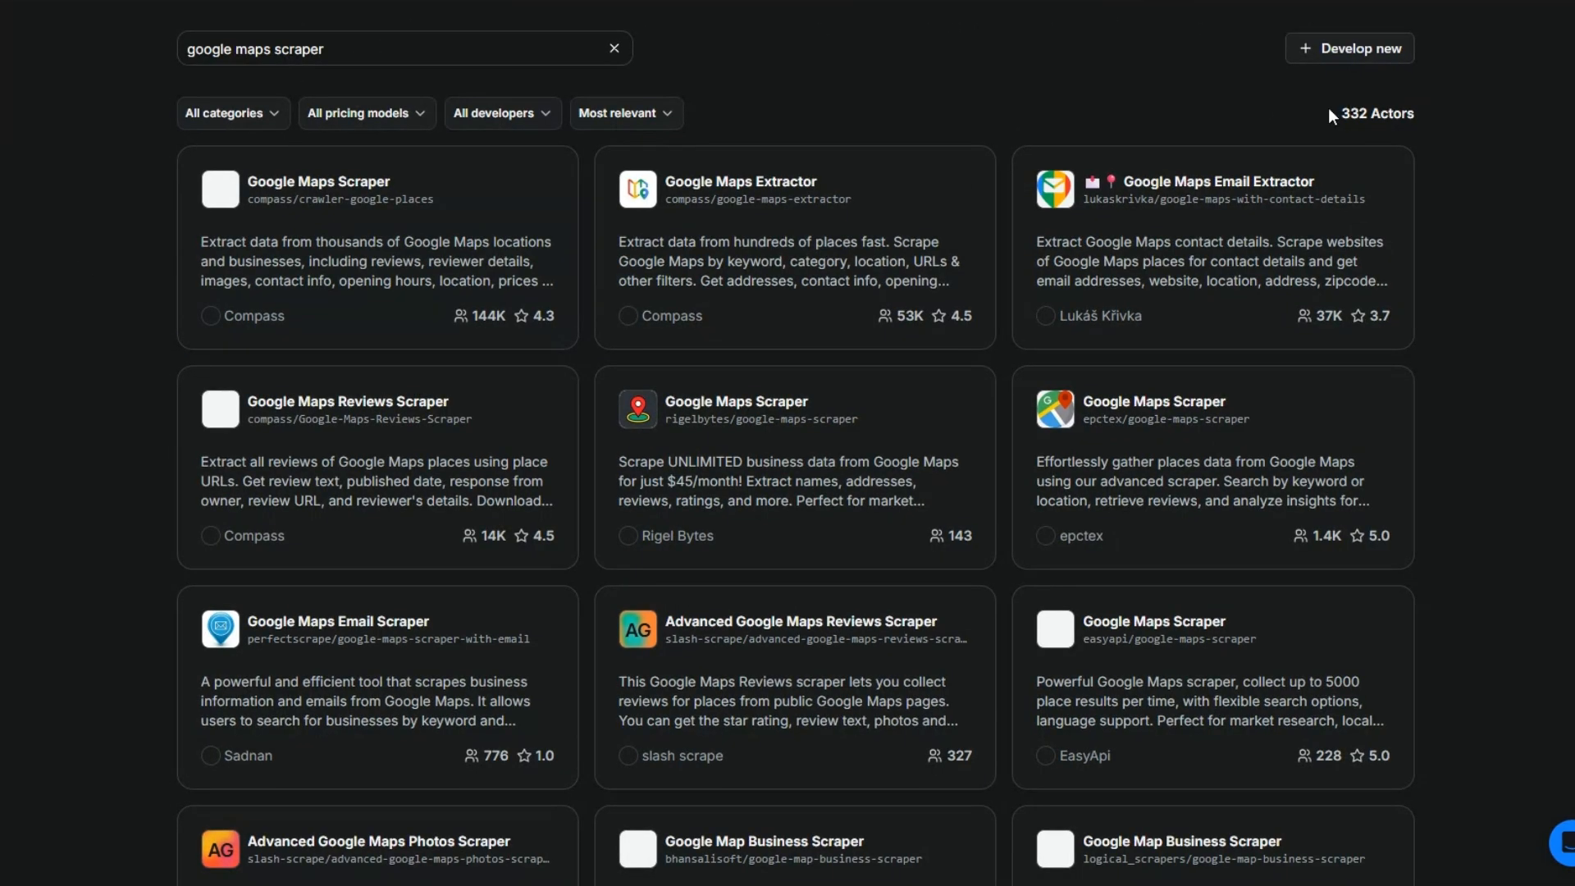
{"action": "left_click_drag", "start_coordinate": [1328, 113], "coordinate": [1461, 154]}
{"action": "left_click", "coordinate": [318, 182]}
Step: Set the number of places to extract per search term to 10 in the Google Maps Scraper input
{"action": "scroll", "coordinate": [997, 336], "scroll_direction": "down", "scroll_amount": 8}
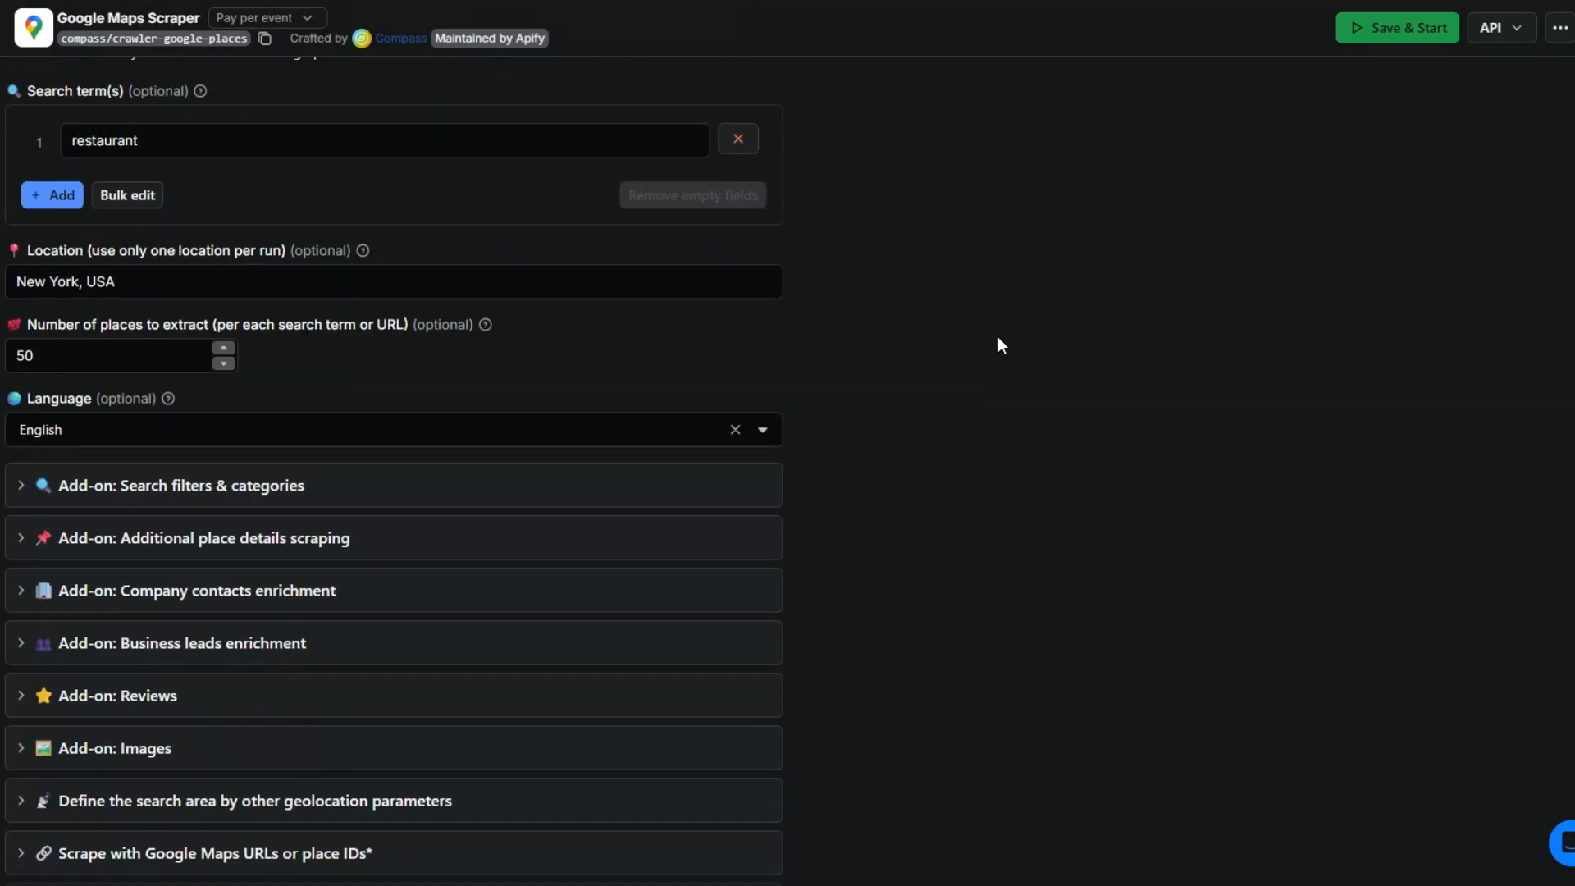
{"action": "scroll", "coordinate": [997, 336], "scroll_direction": "up", "scroll_amount": 6}
{"action": "scroll", "coordinate": [997, 336], "scroll_direction": "down", "scroll_amount": 2}
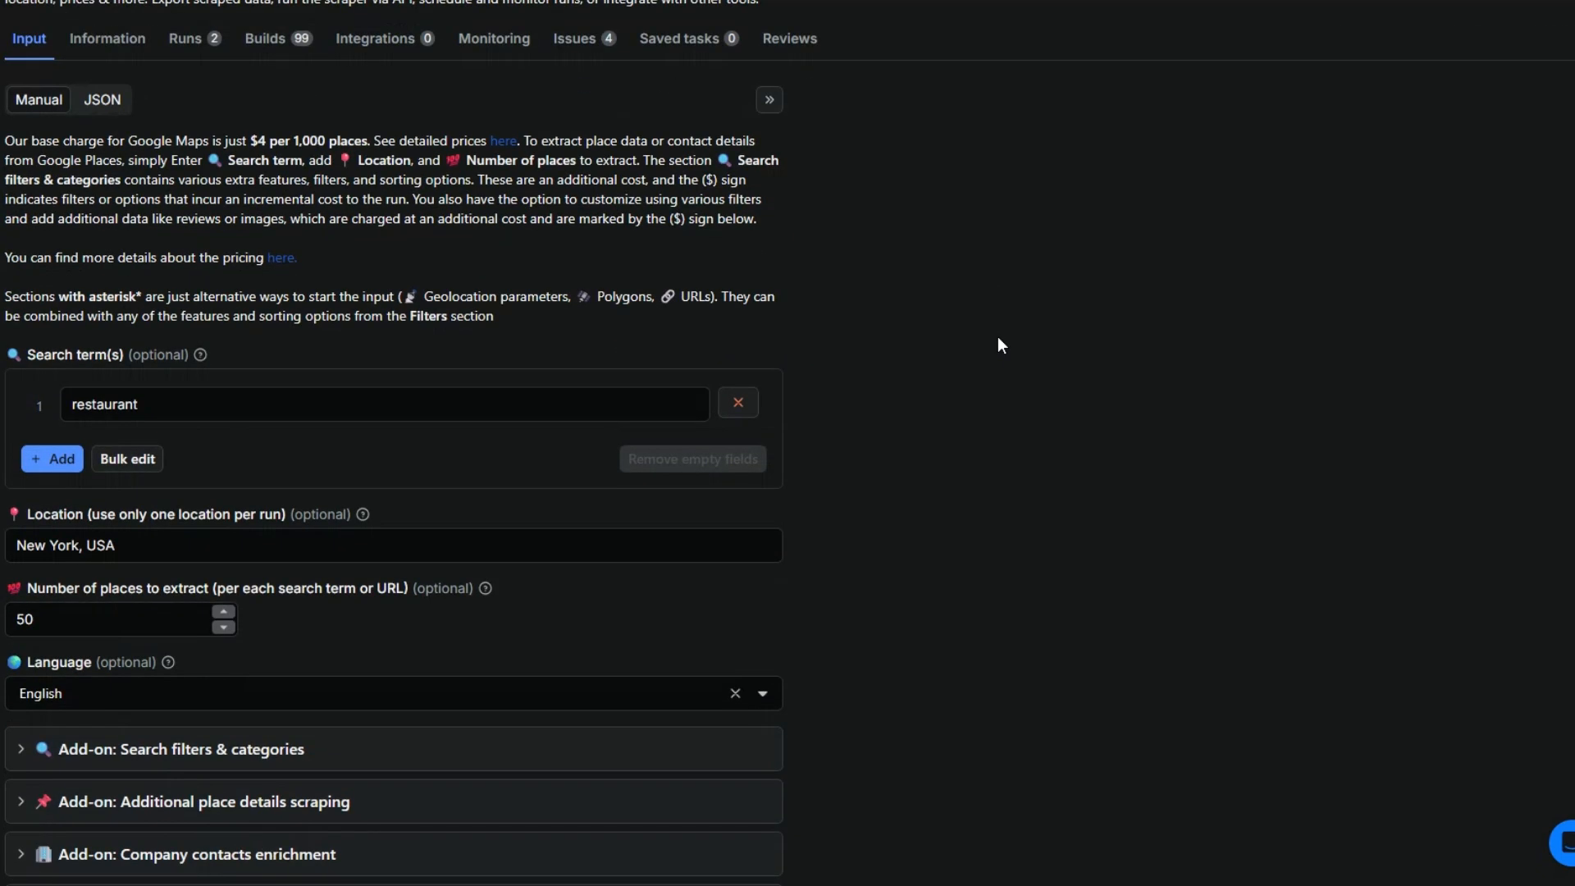
{"action": "left_click", "coordinate": [174, 267]}
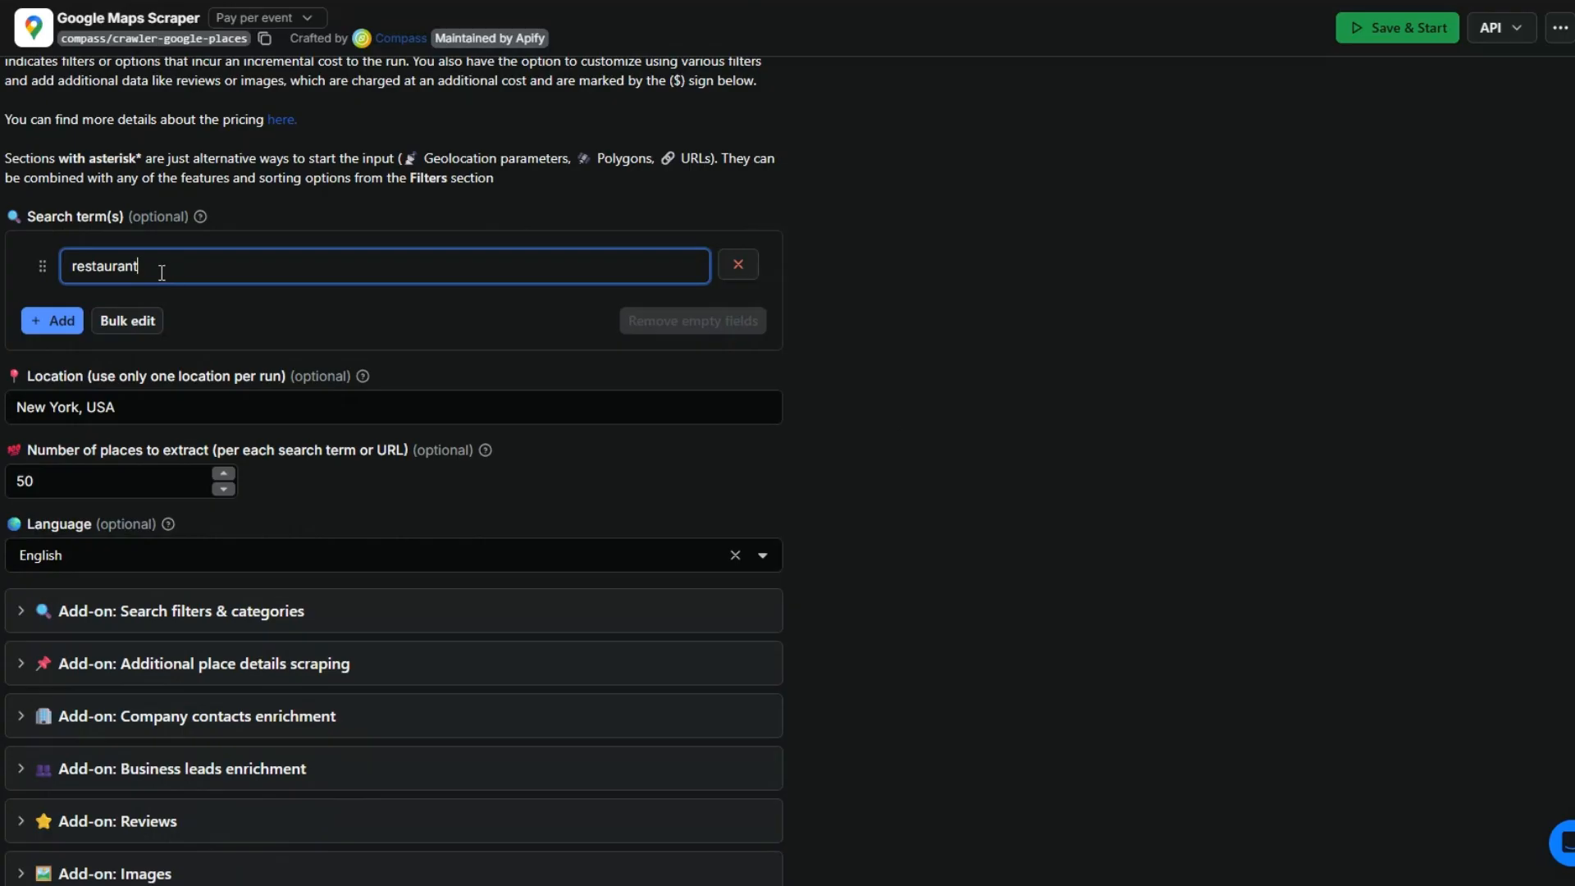
{"action": "left_click_drag", "start_coordinate": [159, 268], "coordinate": [53, 264]}
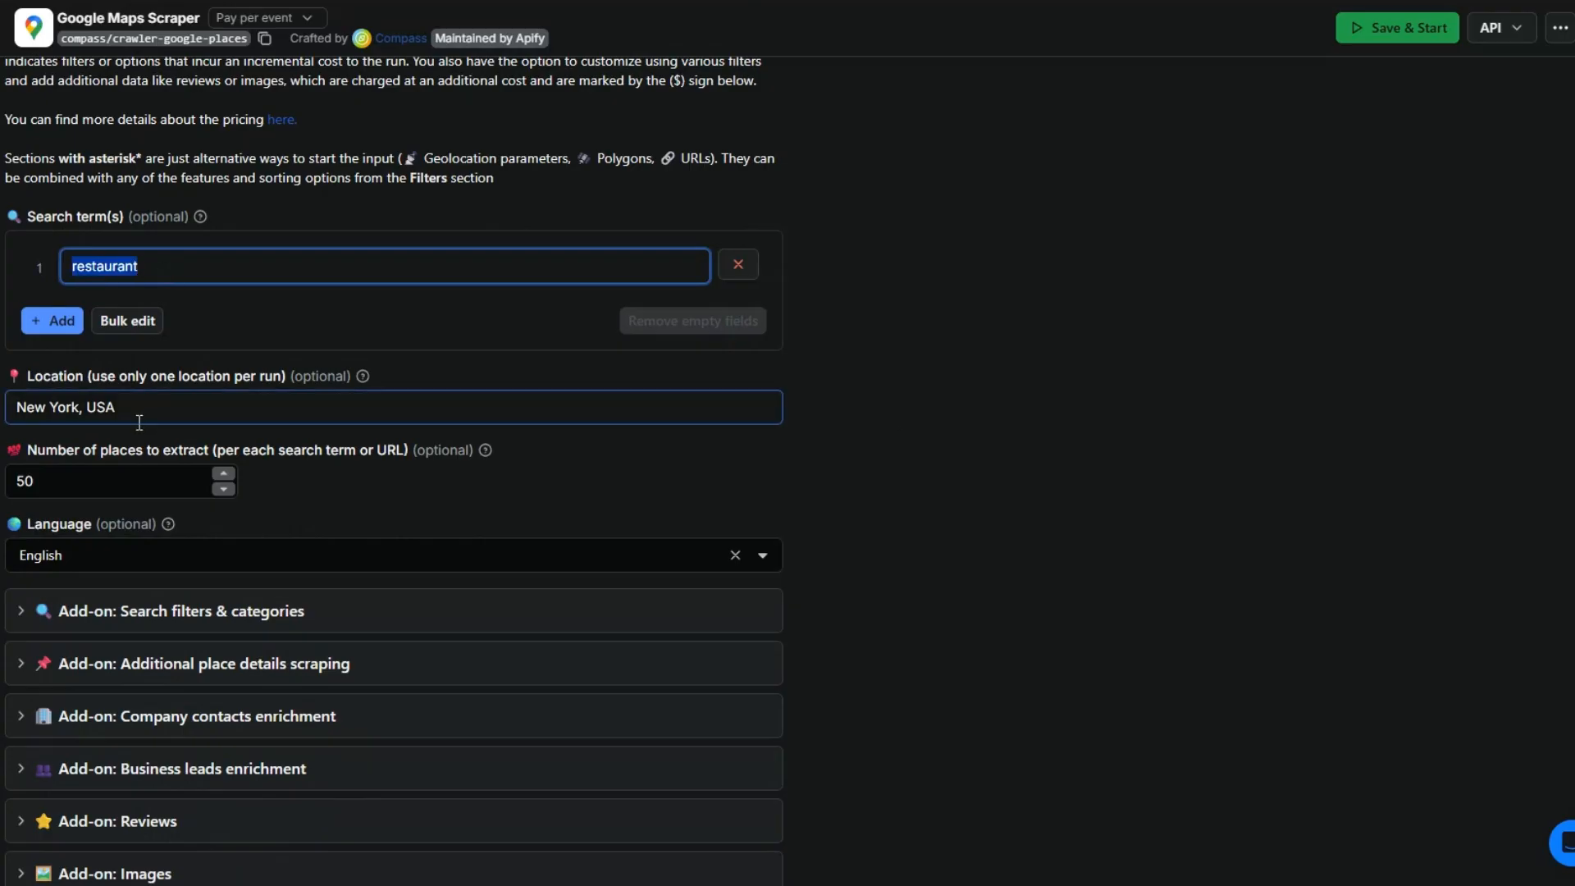
{"action": "left_click", "coordinate": [35, 483]}
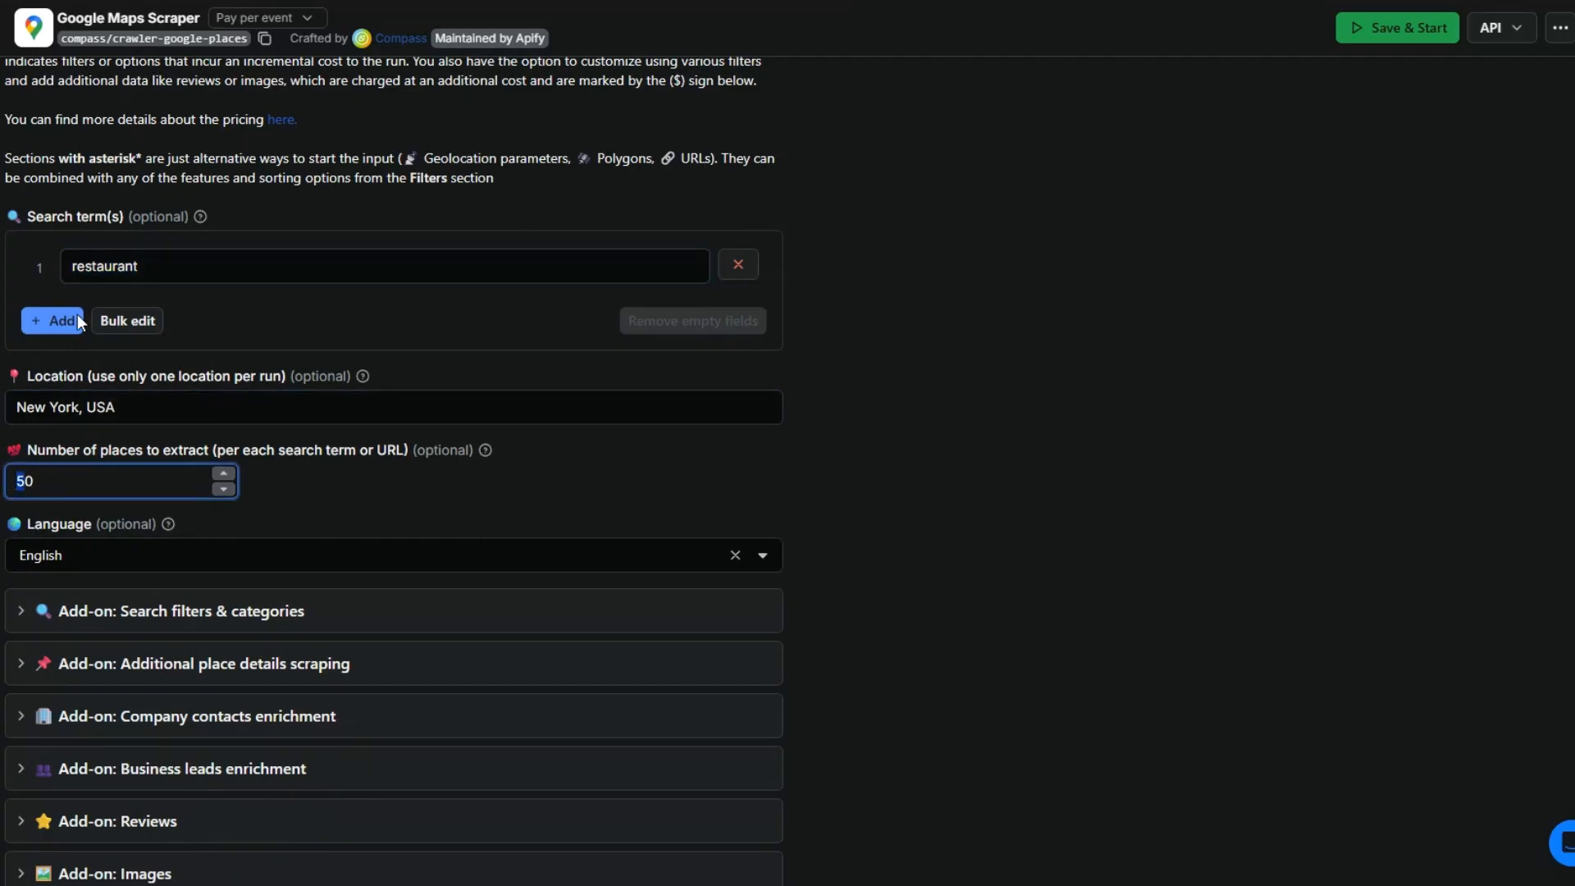
{"action": "type", "text": "1"}
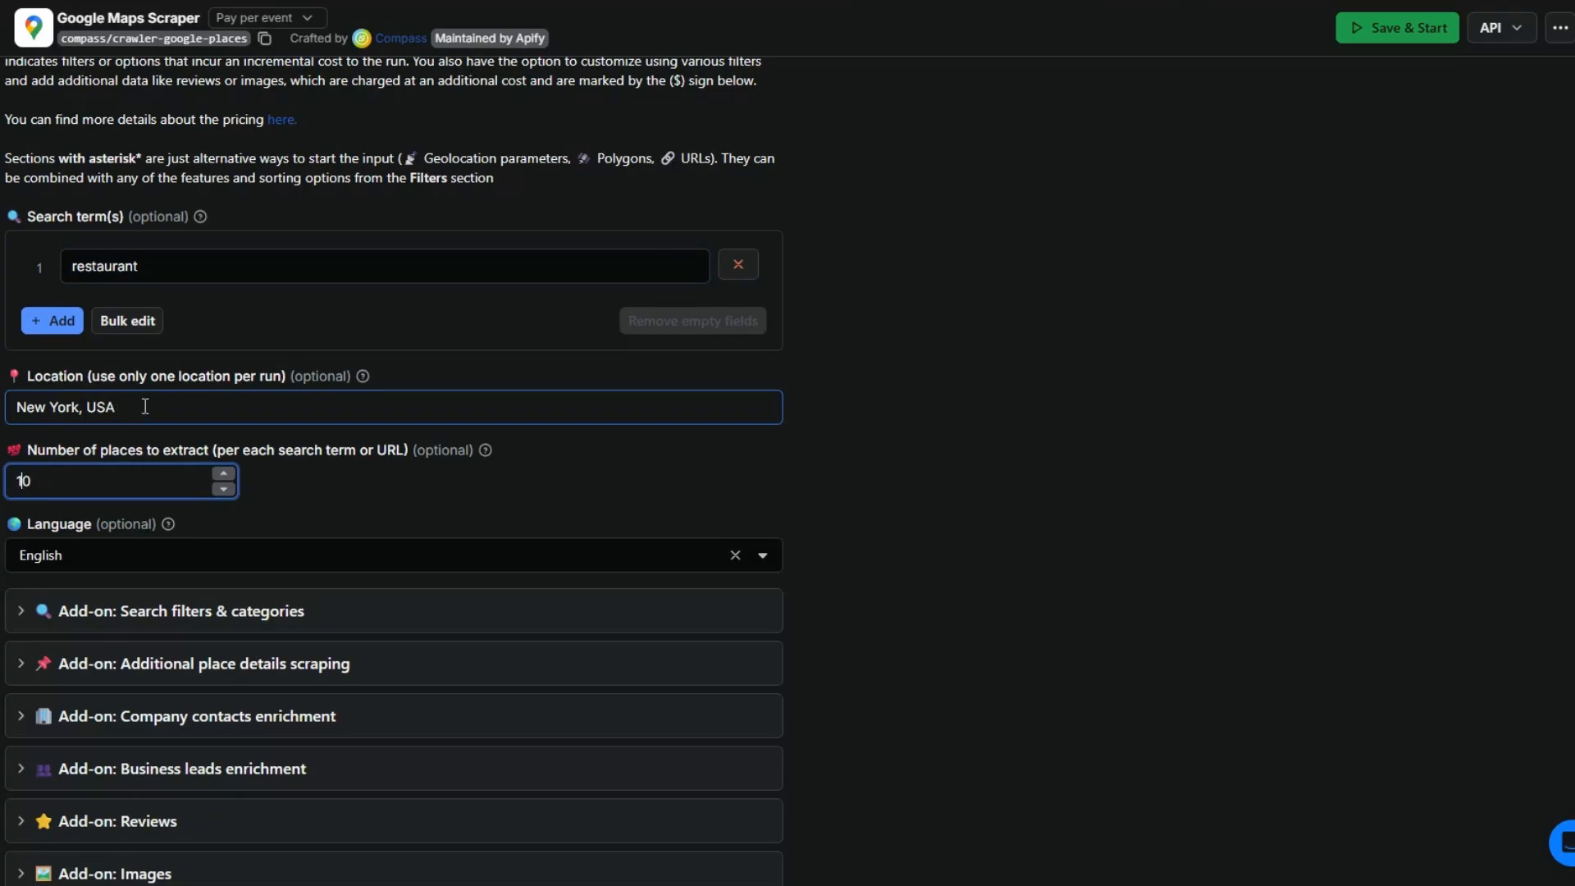
{"action": "left_click", "coordinate": [415, 509]}
Step: Review the add-on options for search filters and categories, additional place details, company contacts enrichment and business leads enrichment
{"action": "scroll", "coordinate": [1009, 520], "scroll_direction": "down", "scroll_amount": 4}
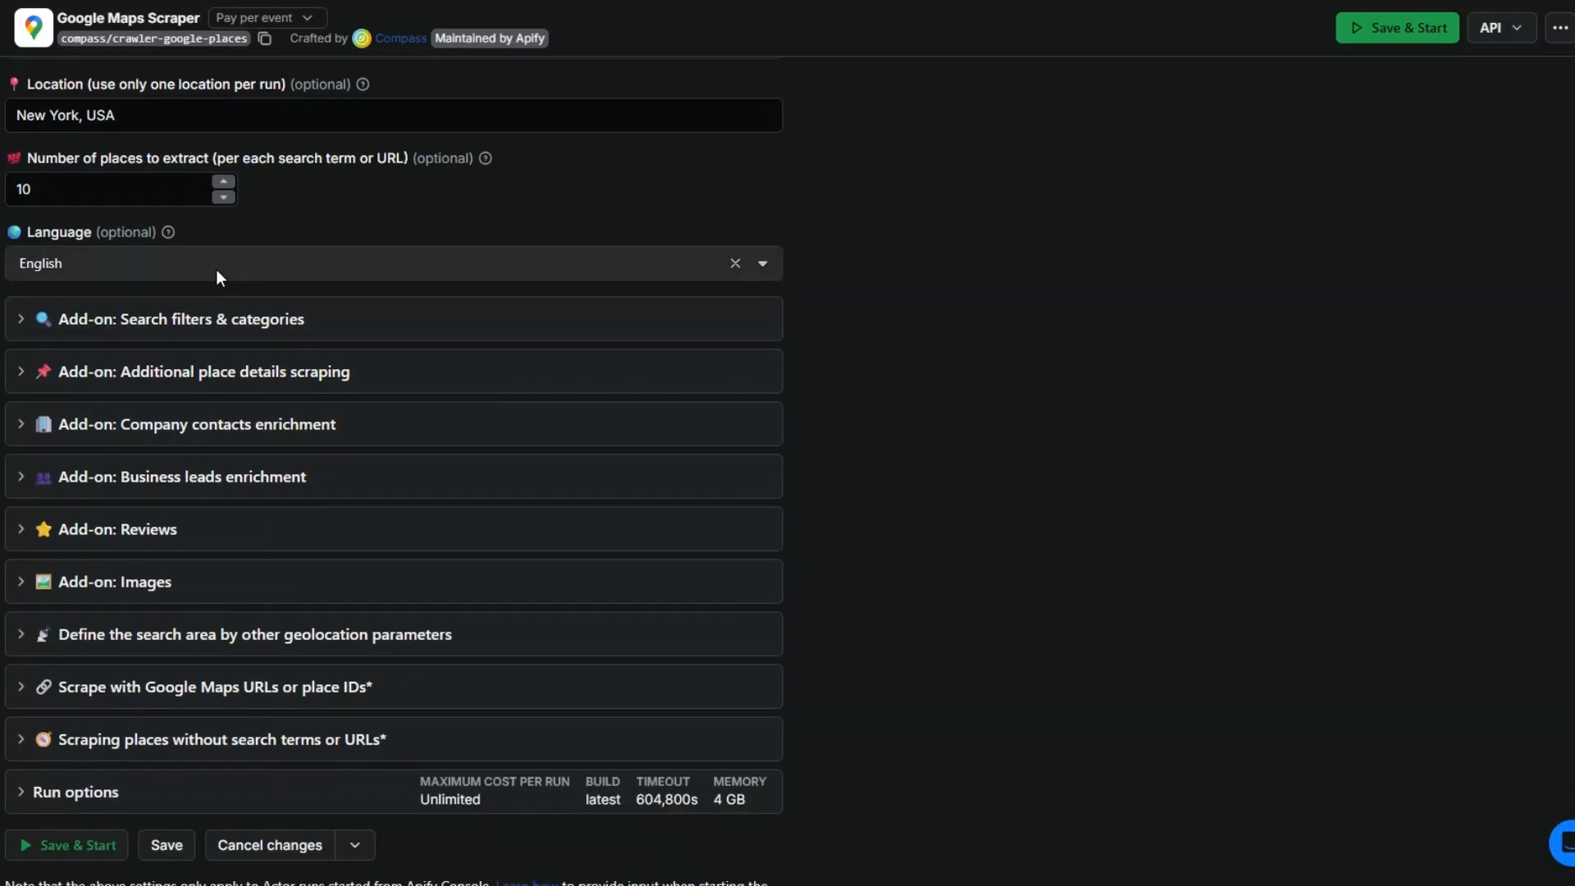
{"action": "left_click", "coordinate": [20, 328]}
{"action": "scroll", "coordinate": [261, 515], "scroll_direction": "down", "scroll_amount": 1}
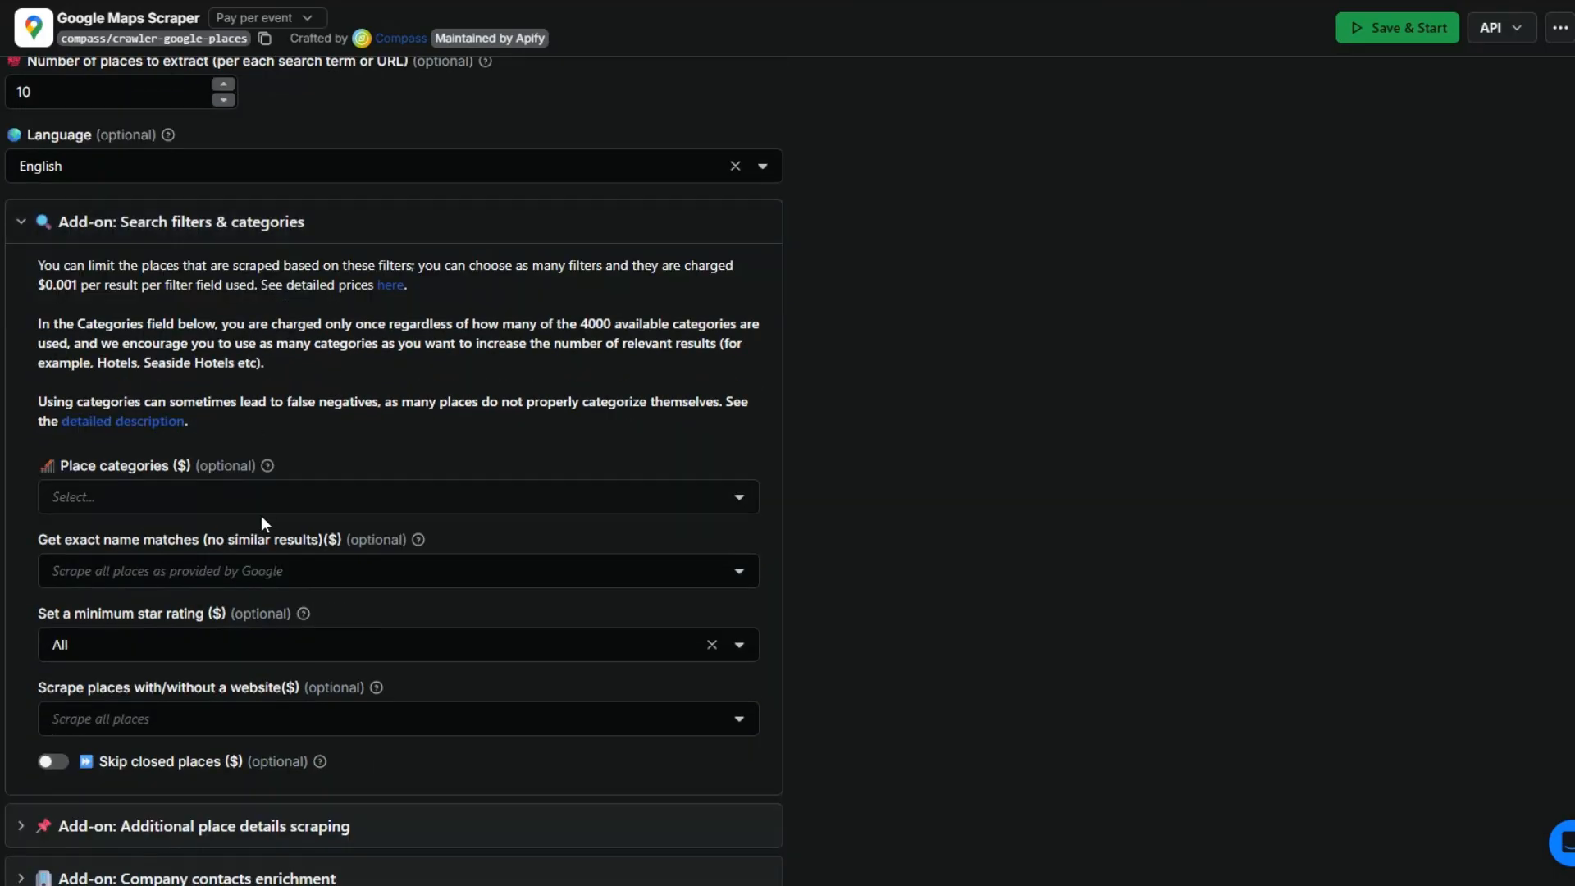
{"action": "left_click", "coordinate": [22, 222]}
{"action": "left_click", "coordinate": [27, 277]}
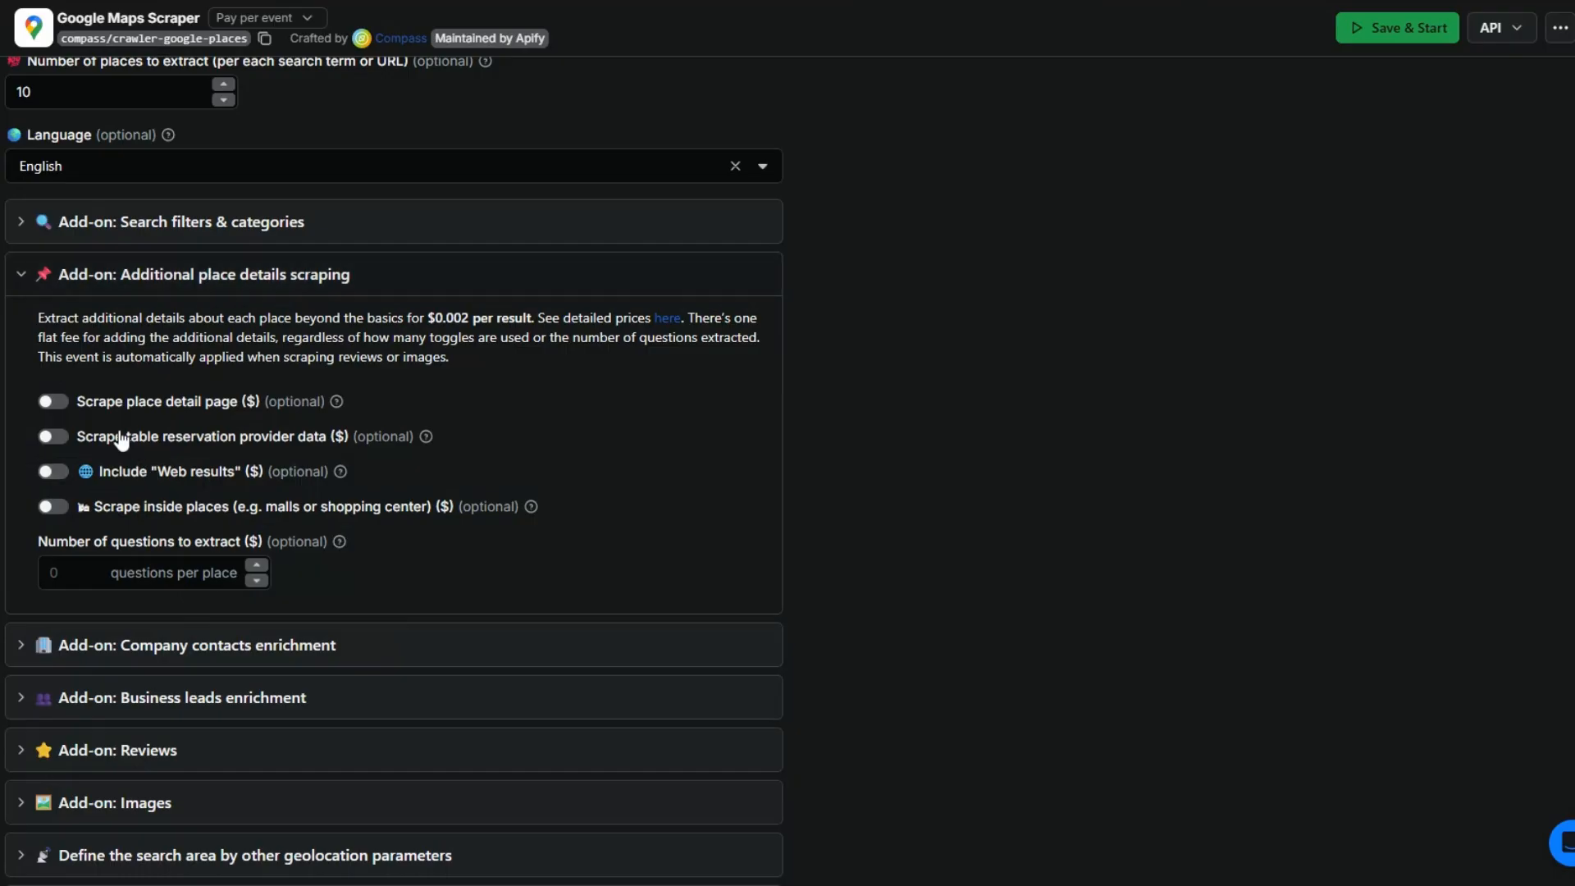
{"action": "left_click", "coordinate": [18, 277]}
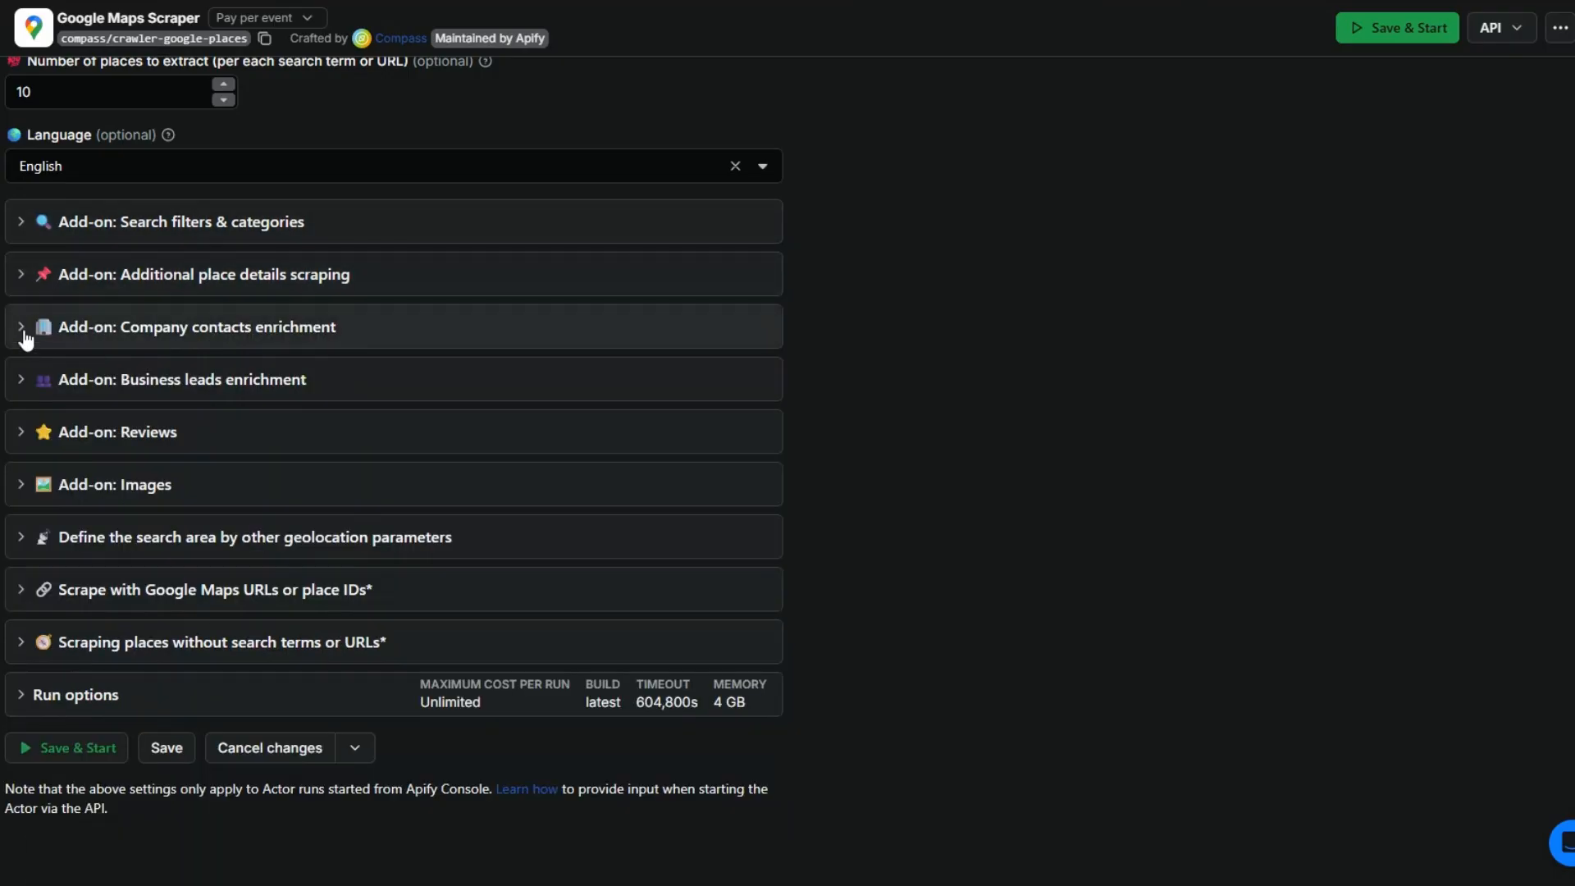
{"action": "left_click", "coordinate": [25, 332]}
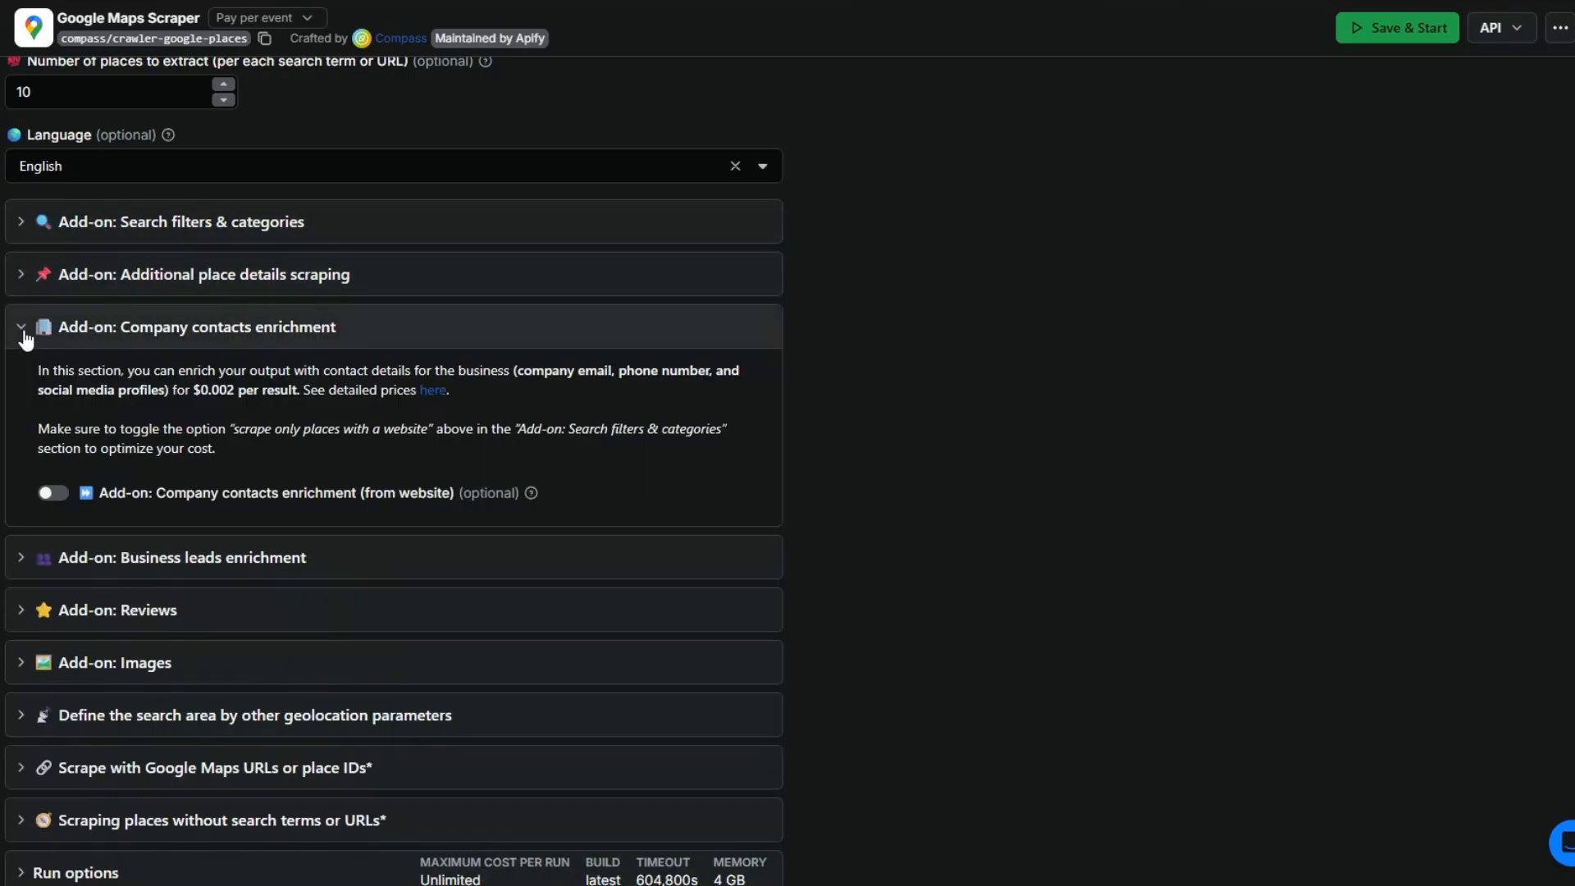
{"action": "left_click", "coordinate": [26, 332]}
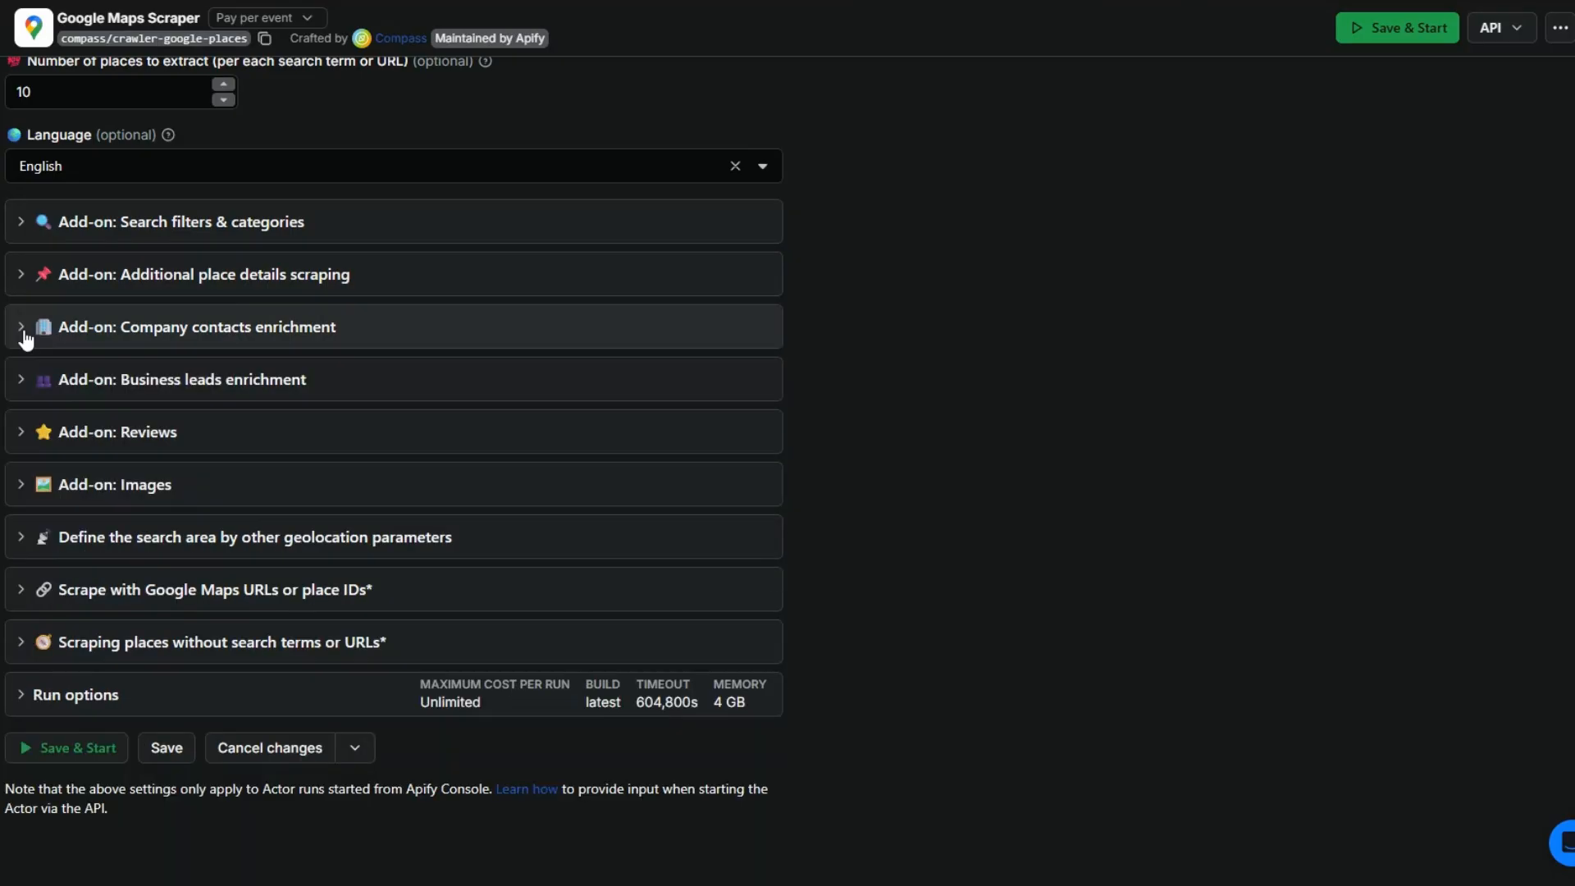
{"action": "left_click", "coordinate": [31, 392]}
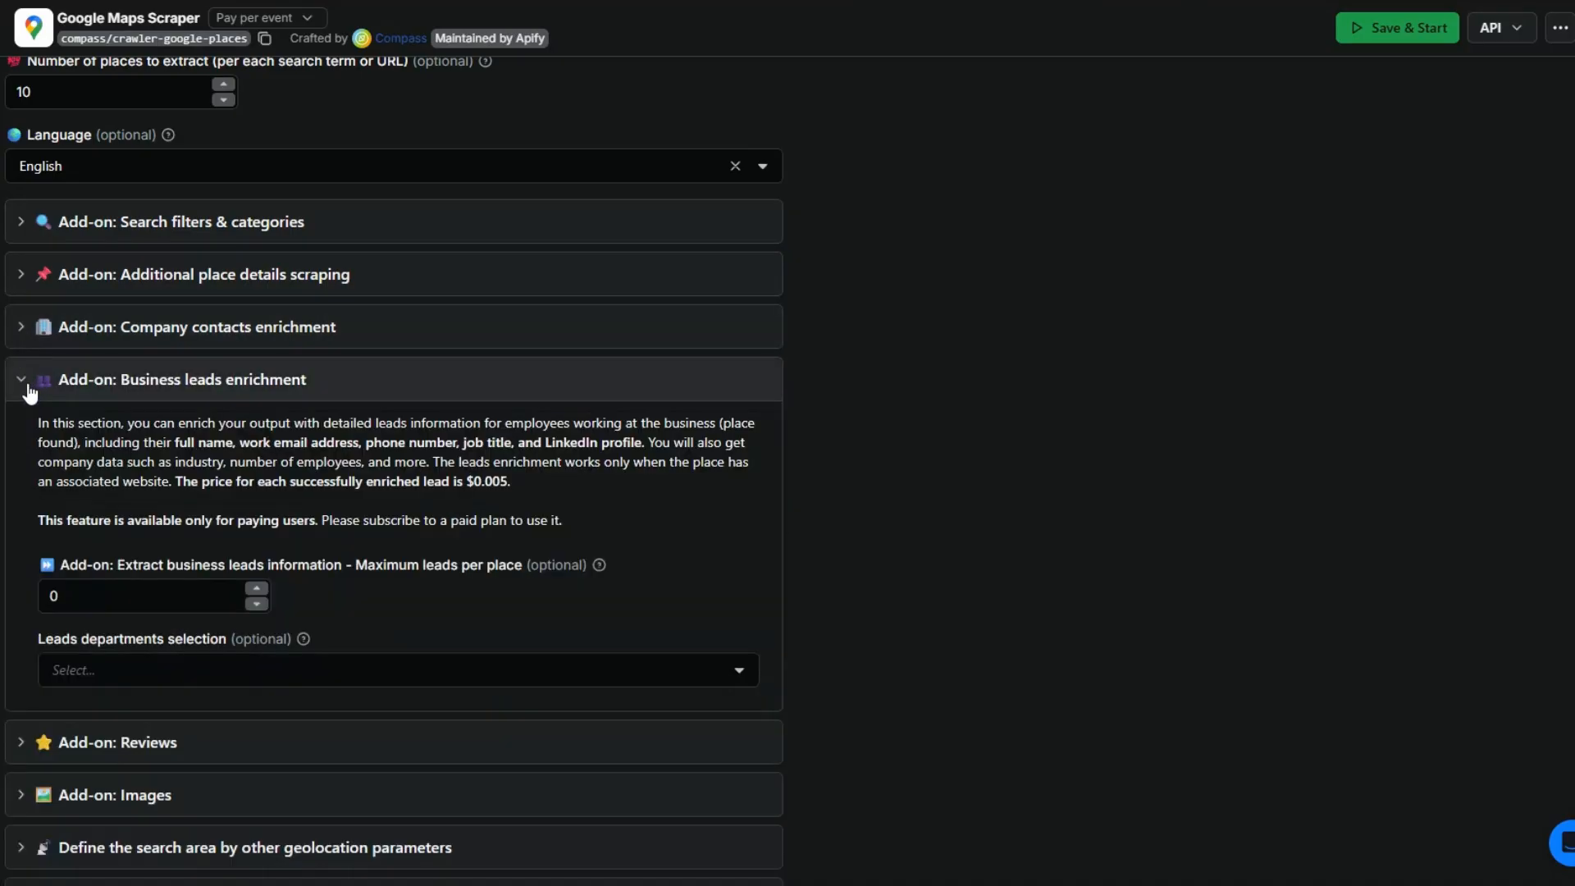
{"action": "left_click", "coordinate": [30, 392]}
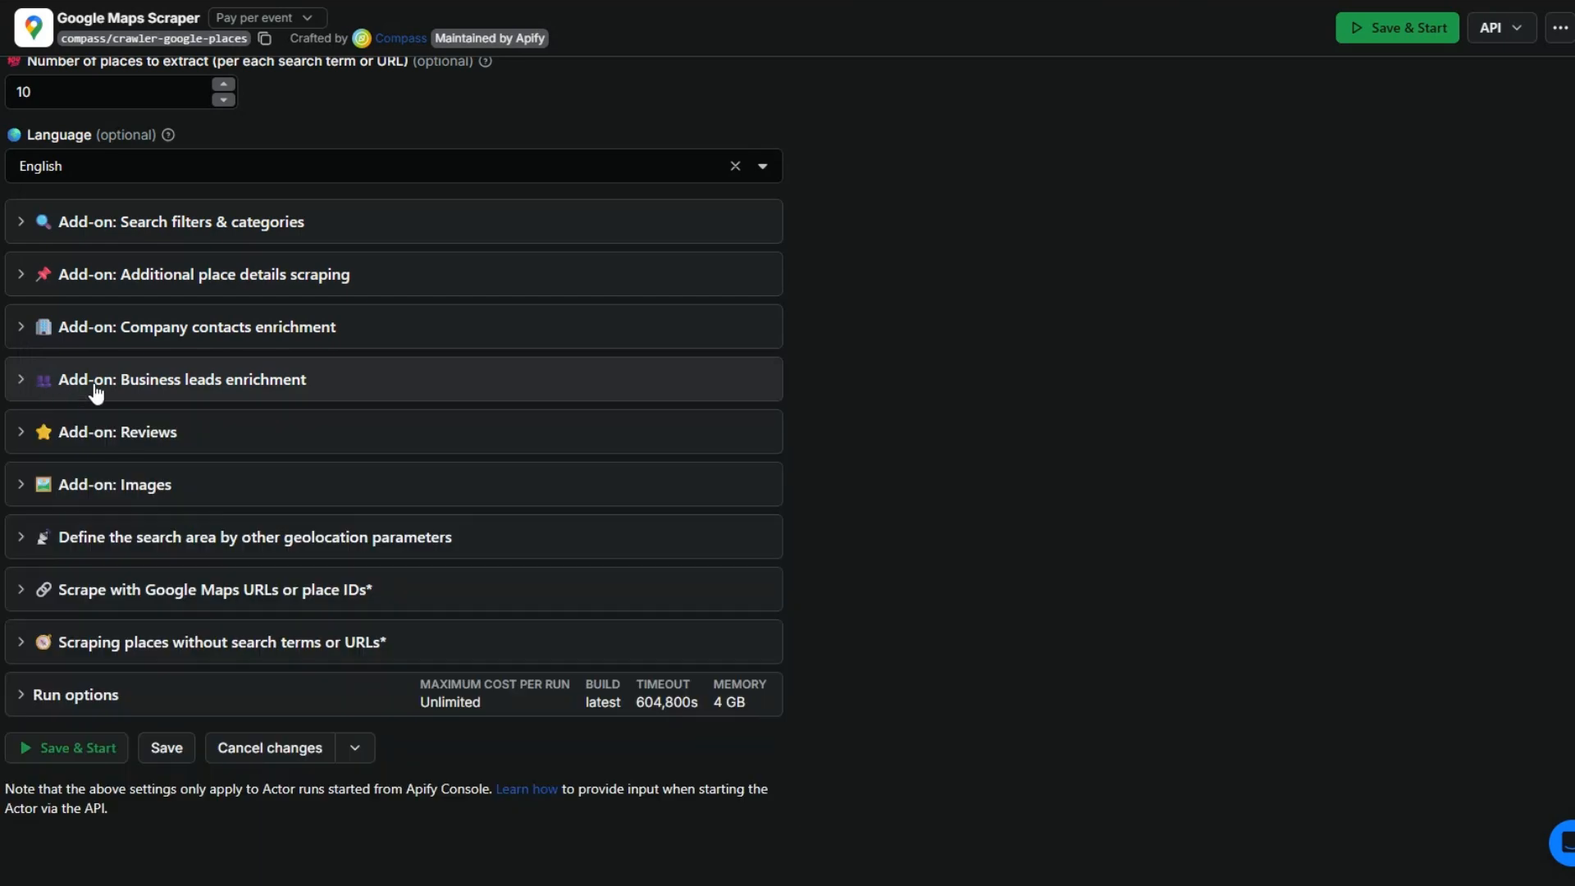
Step: Review the Reviews and Images add-ons and the options for defining the search area by other geolocation parameters
{"action": "left_click", "coordinate": [29, 433]}
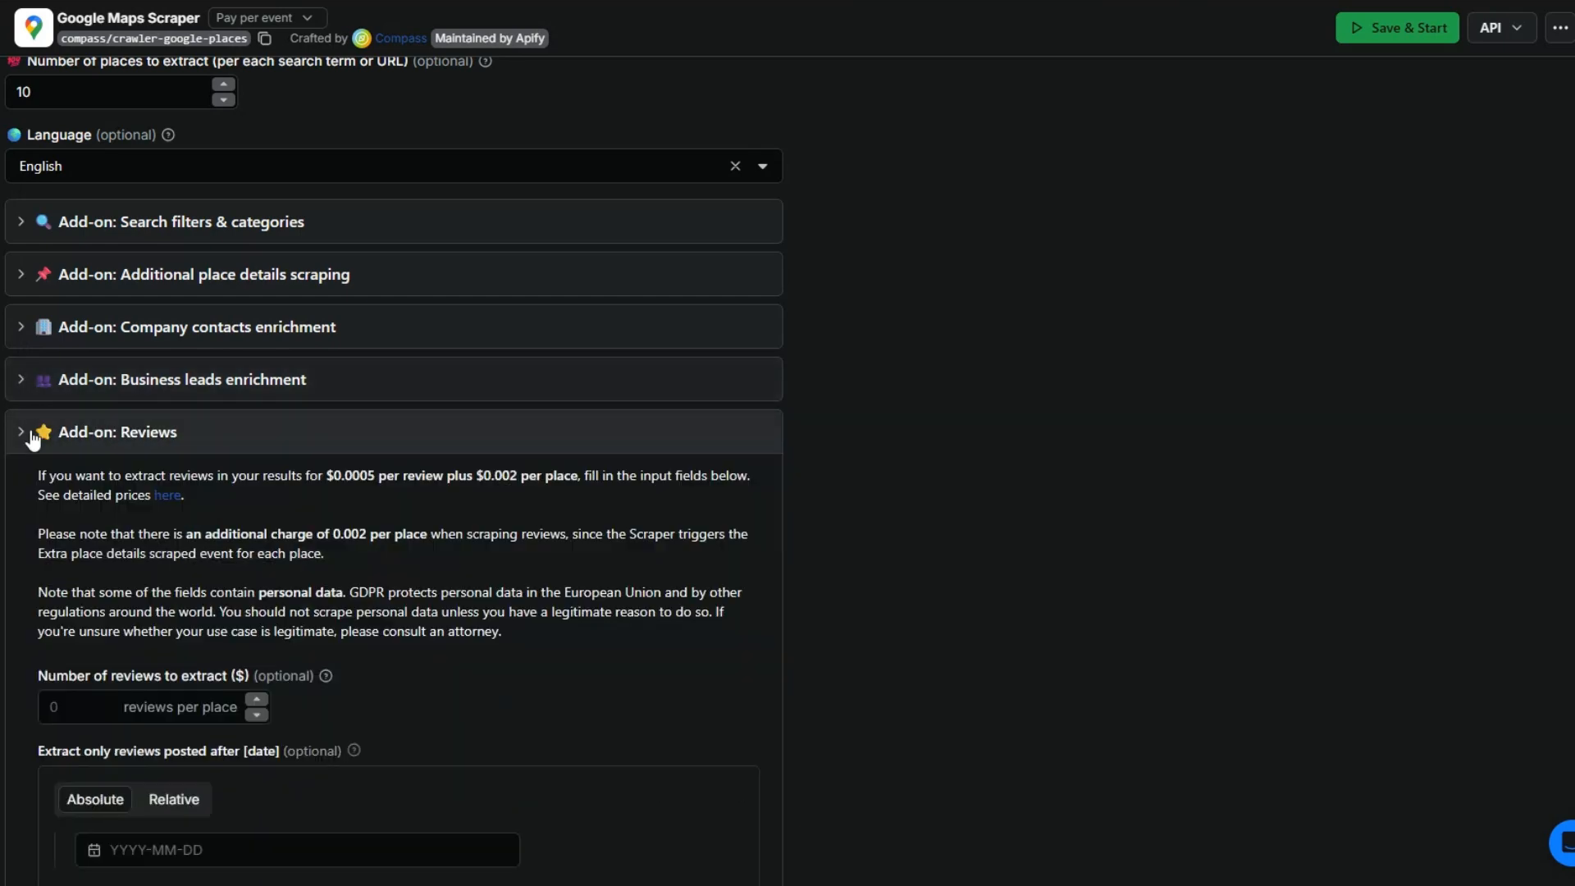
{"action": "scroll", "coordinate": [49, 433], "scroll_direction": "down", "scroll_amount": 3}
{"action": "left_click", "coordinate": [21, 240]}
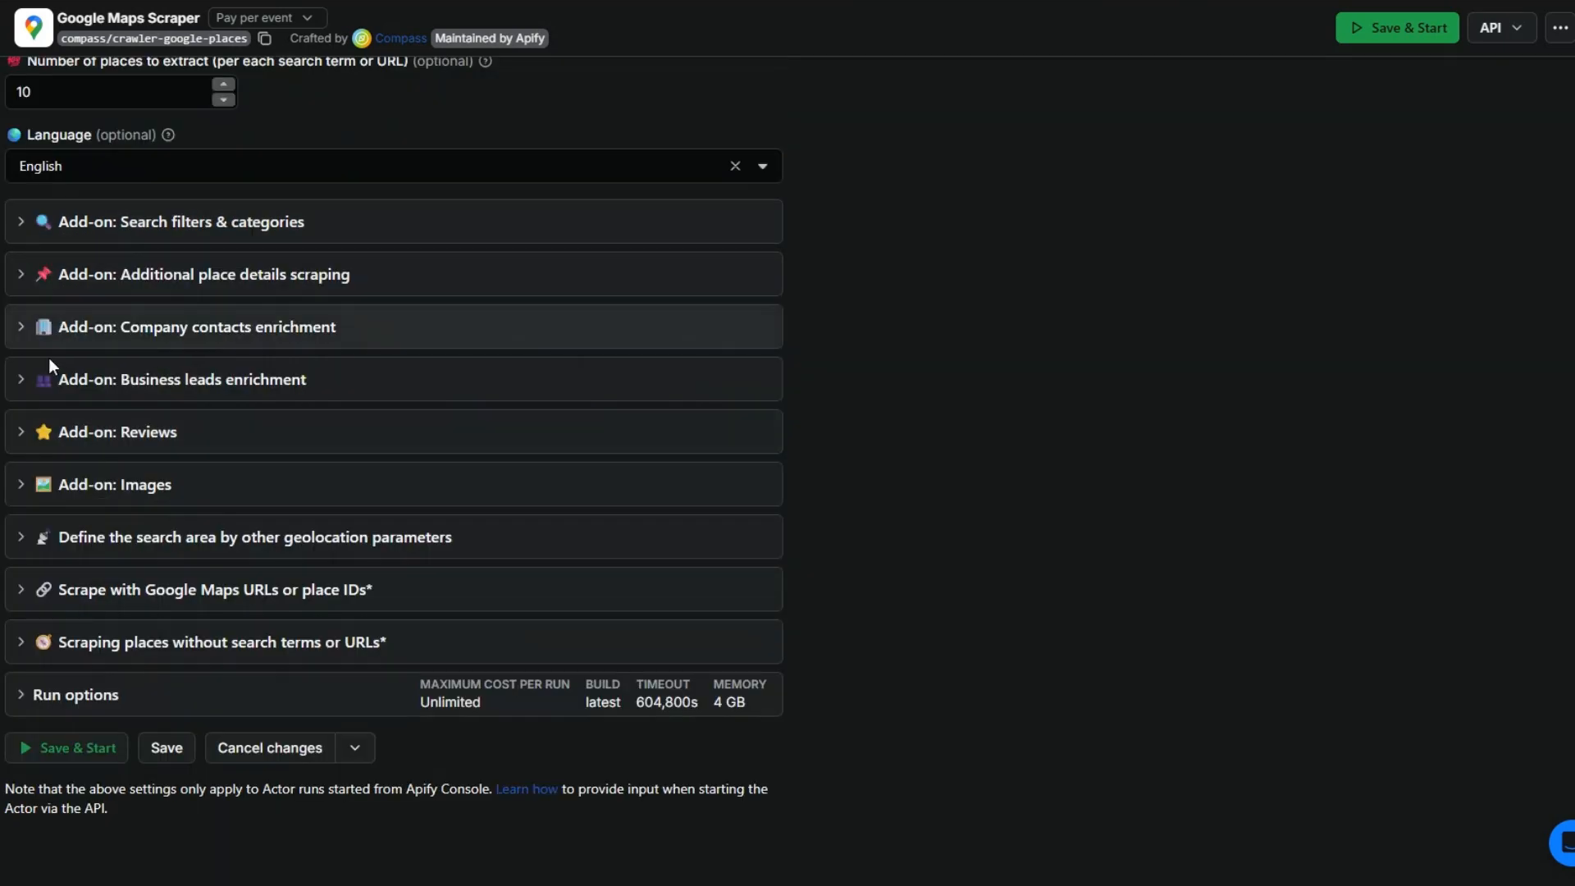
{"action": "left_click", "coordinate": [23, 480]}
{"action": "left_click", "coordinate": [16, 287]}
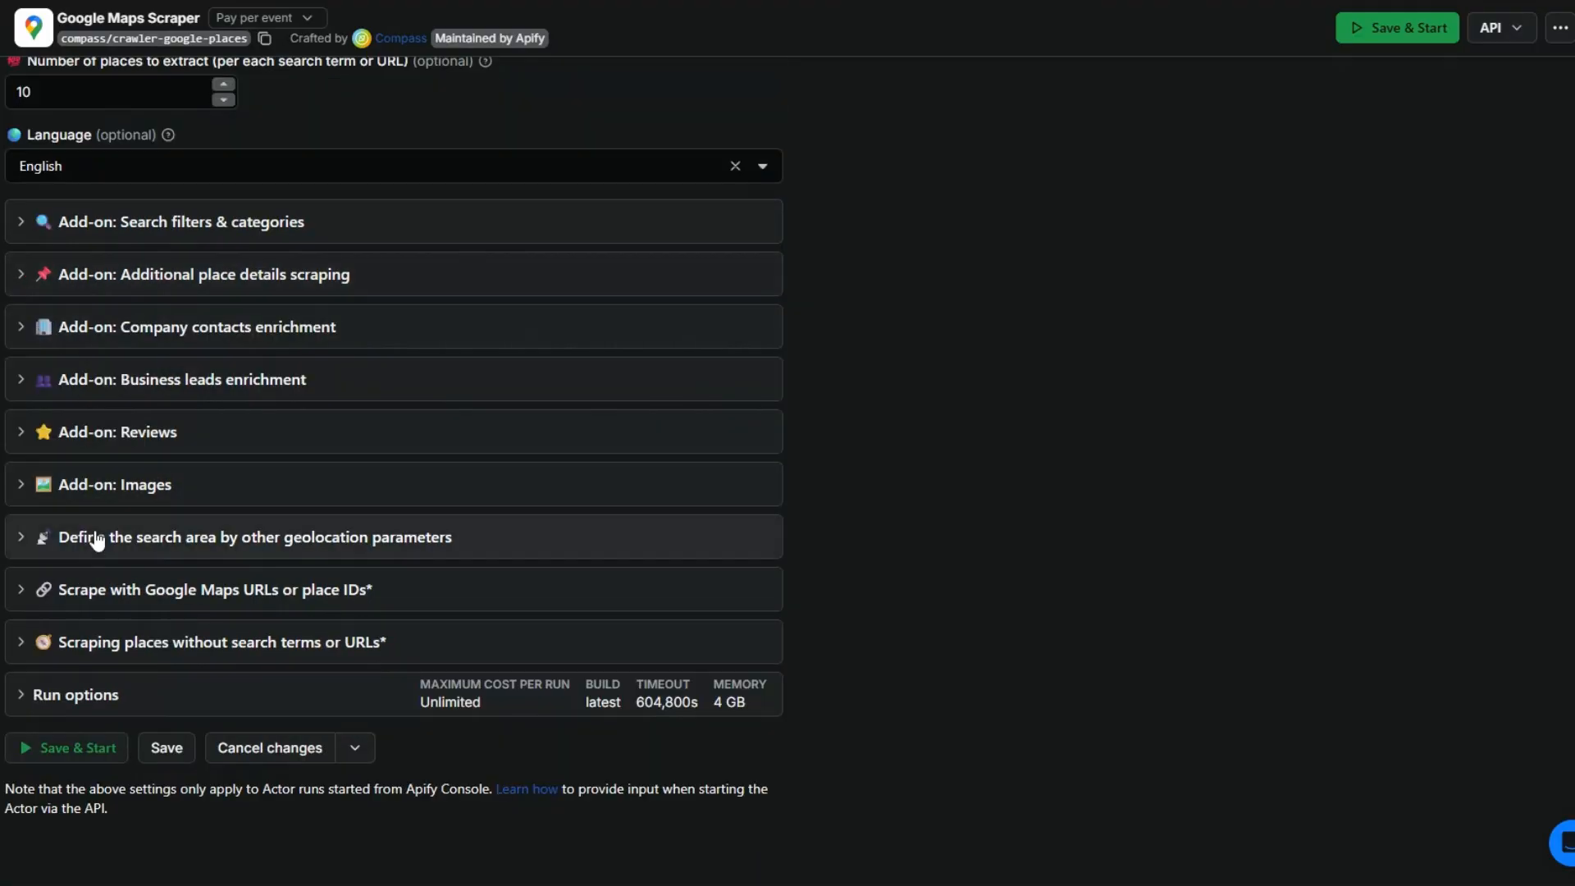
{"action": "left_click", "coordinate": [21, 538]}
{"action": "scroll", "coordinate": [23, 541], "scroll_direction": "down", "scroll_amount": 2}
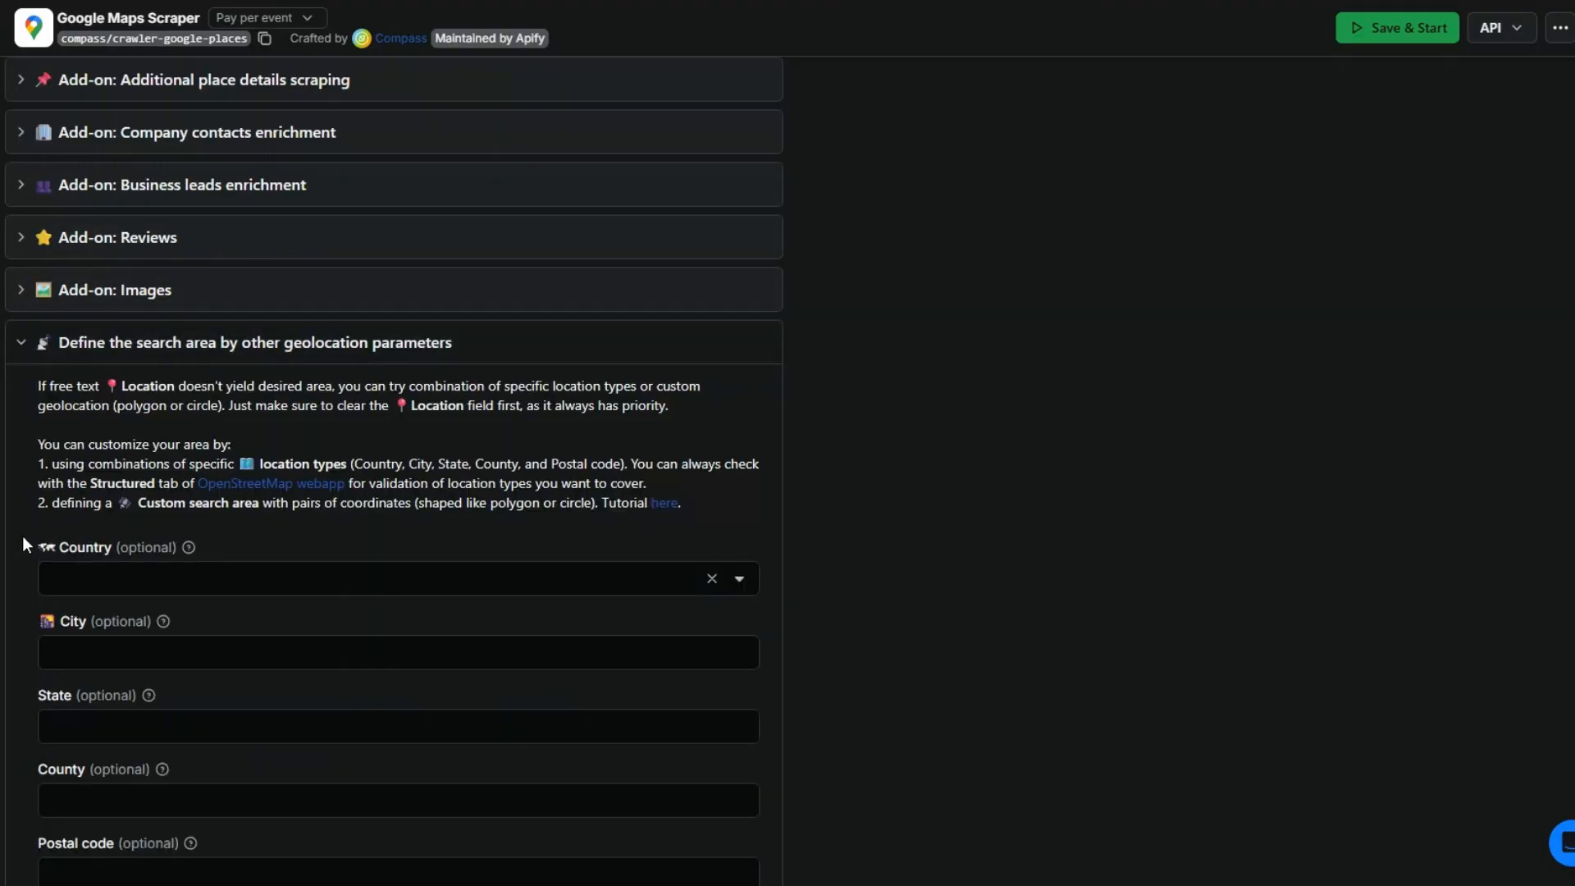
{"action": "scroll", "coordinate": [205, 529], "scroll_direction": "down", "scroll_amount": 2}
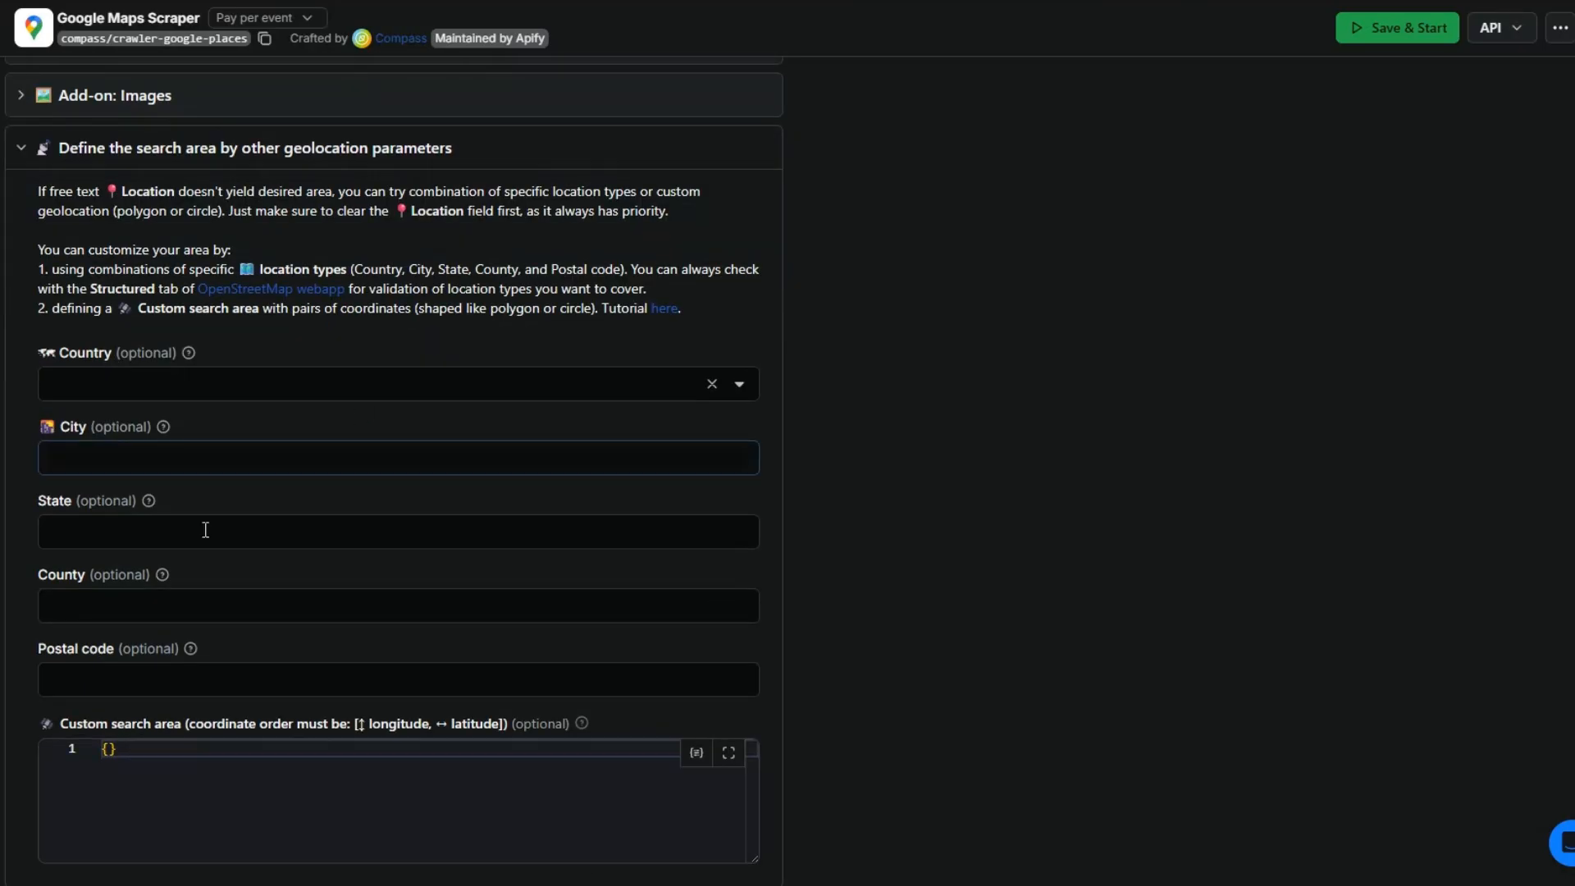
{"action": "scroll", "coordinate": [205, 529], "scroll_direction": "up", "scroll_amount": 2}
{"action": "left_click", "coordinate": [26, 352]}
{"action": "scroll", "coordinate": [72, 393], "scroll_direction": "up", "scroll_amount": 4}
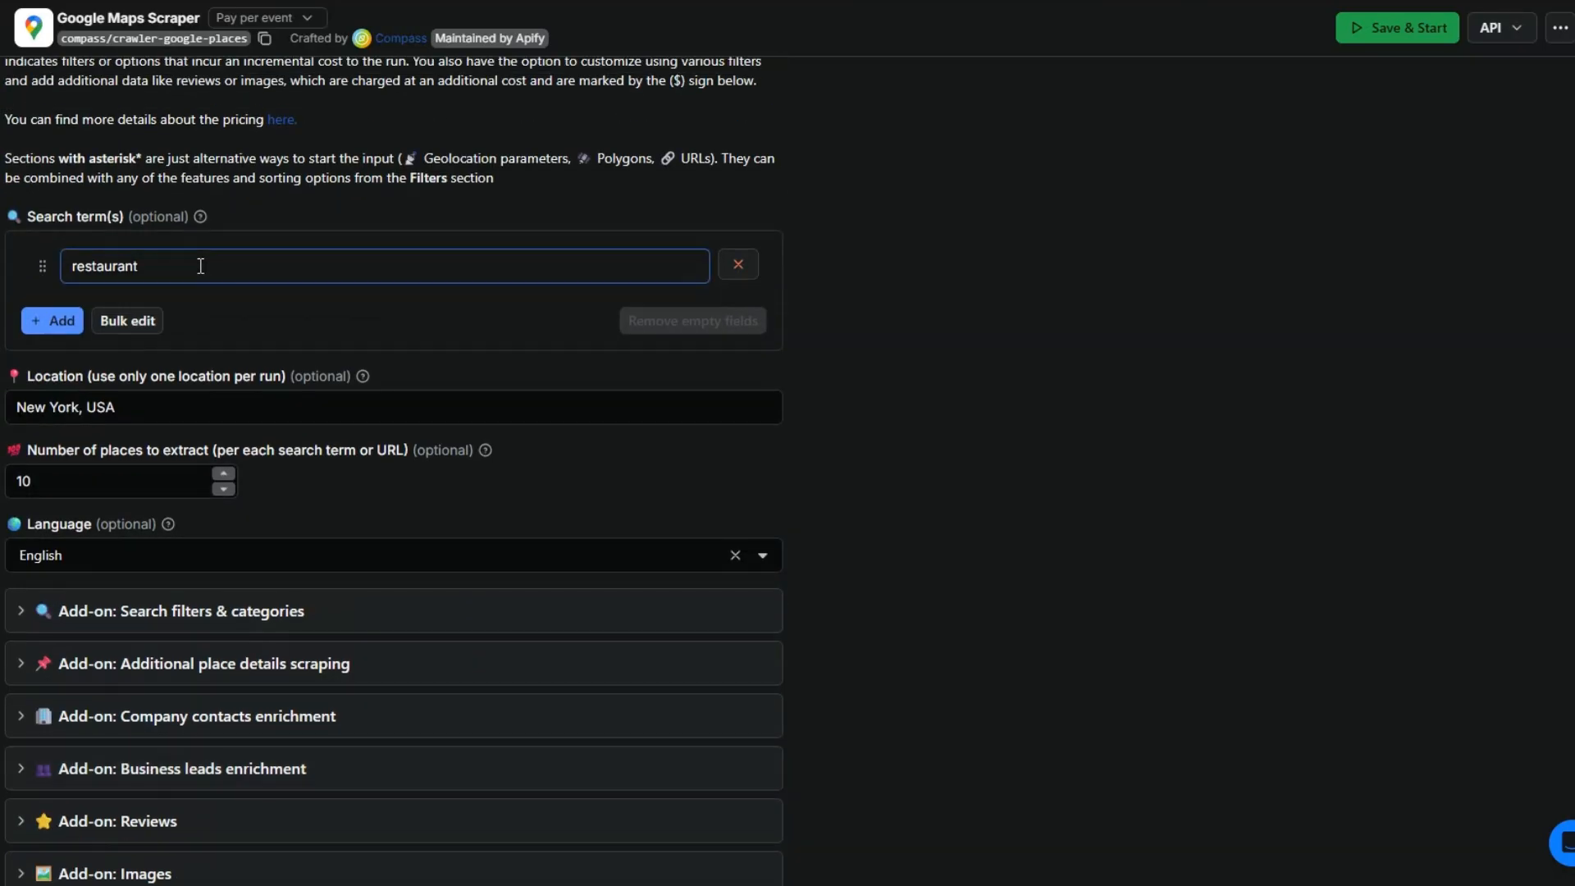
Step: Review the options for scraping with Google Maps URLs or place IDs and for scraping places without search terms
{"action": "scroll", "coordinate": [197, 328], "scroll_direction": "down", "scroll_amount": 4}
{"action": "left_click", "coordinate": [21, 597]}
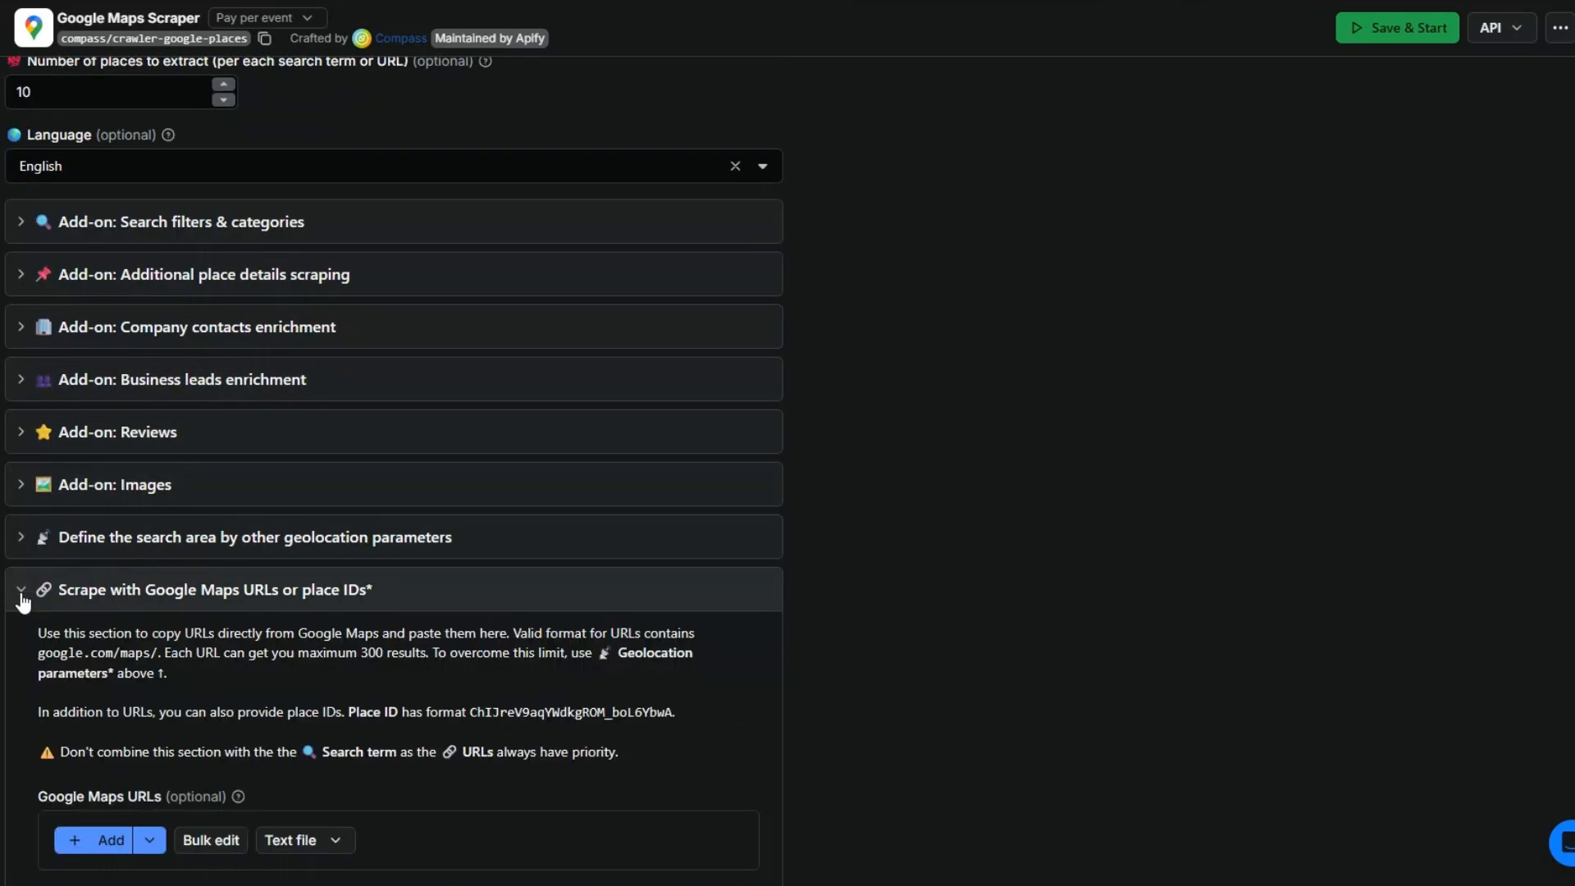
{"action": "scroll", "coordinate": [23, 601], "scroll_direction": "down", "scroll_amount": 1}
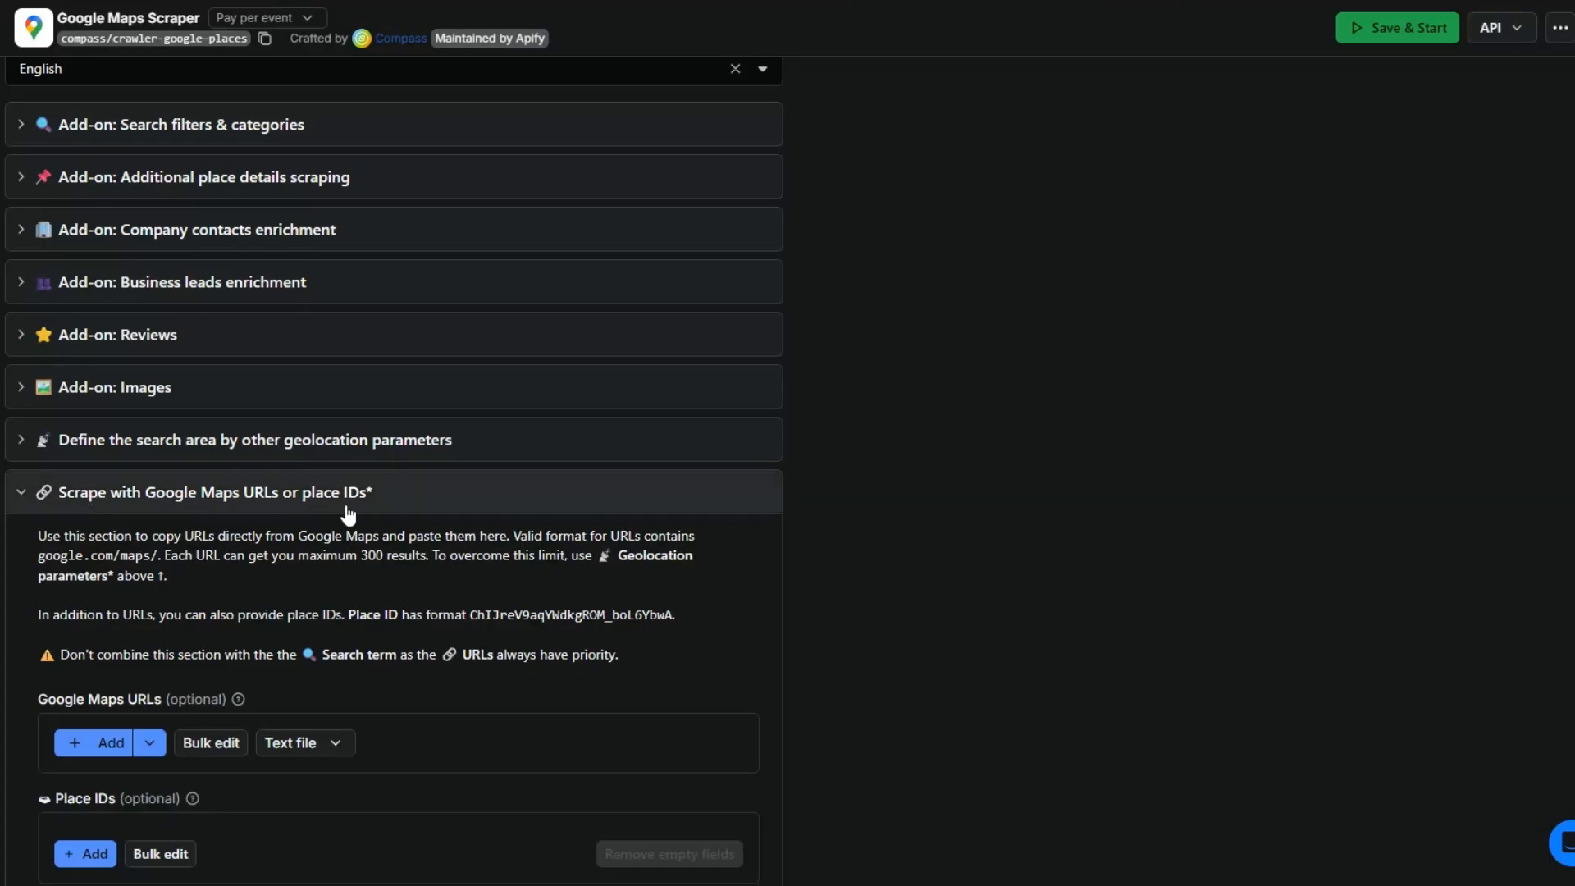
{"action": "scroll", "coordinate": [348, 513], "scroll_direction": "down", "scroll_amount": 2}
{"action": "left_click", "coordinate": [18, 310]}
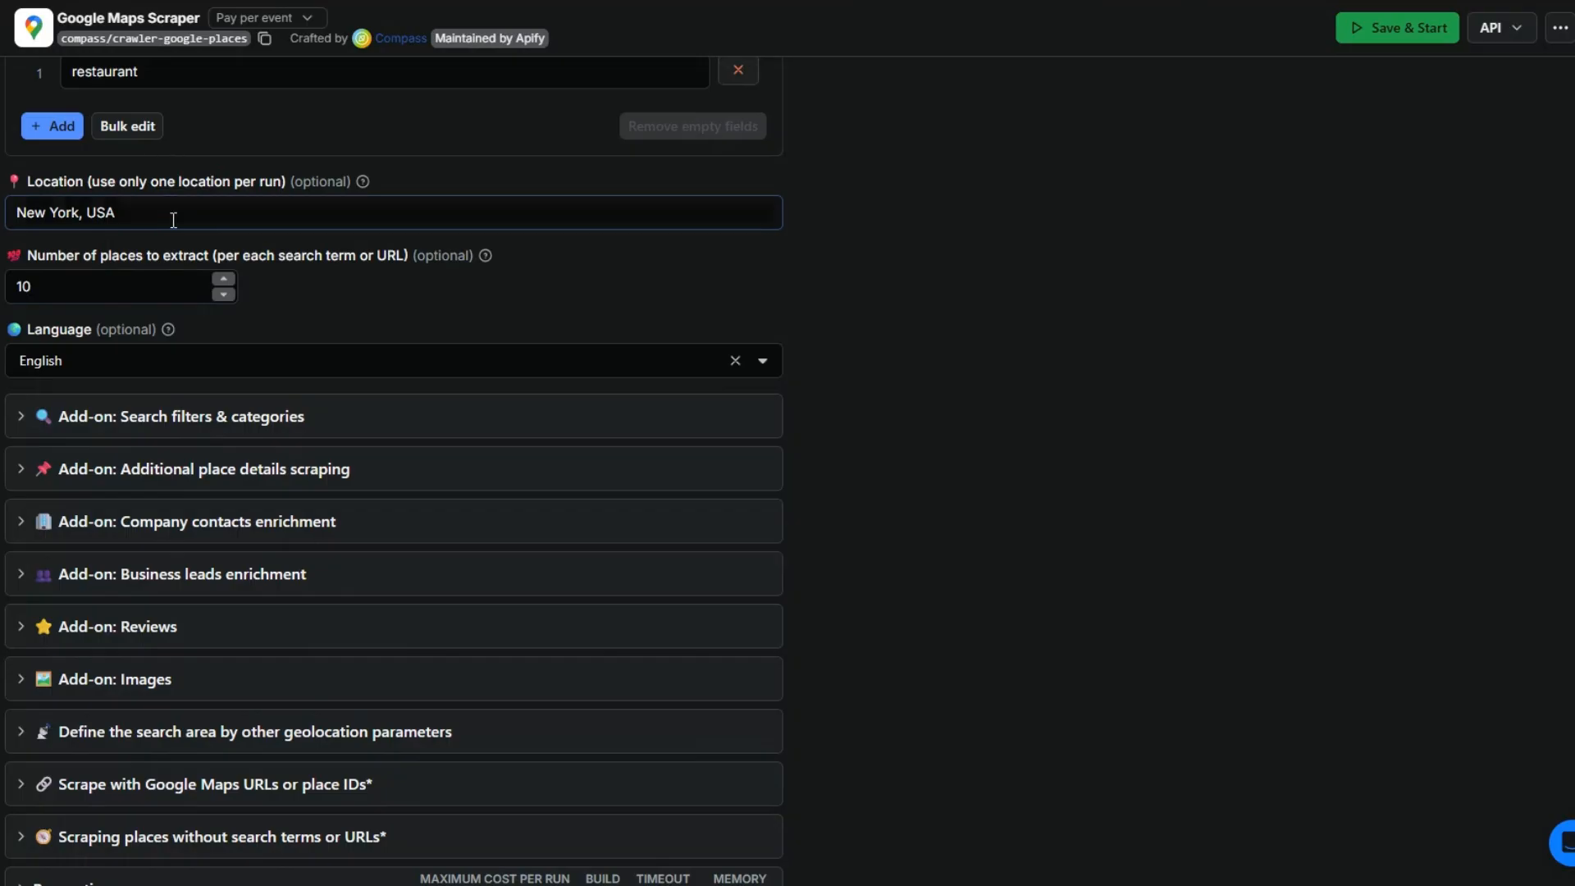
{"action": "scroll", "coordinate": [202, 174], "scroll_direction": "up", "scroll_amount": 2}
{"action": "scroll", "coordinate": [204, 287], "scroll_direction": "down", "scroll_amount": 4}
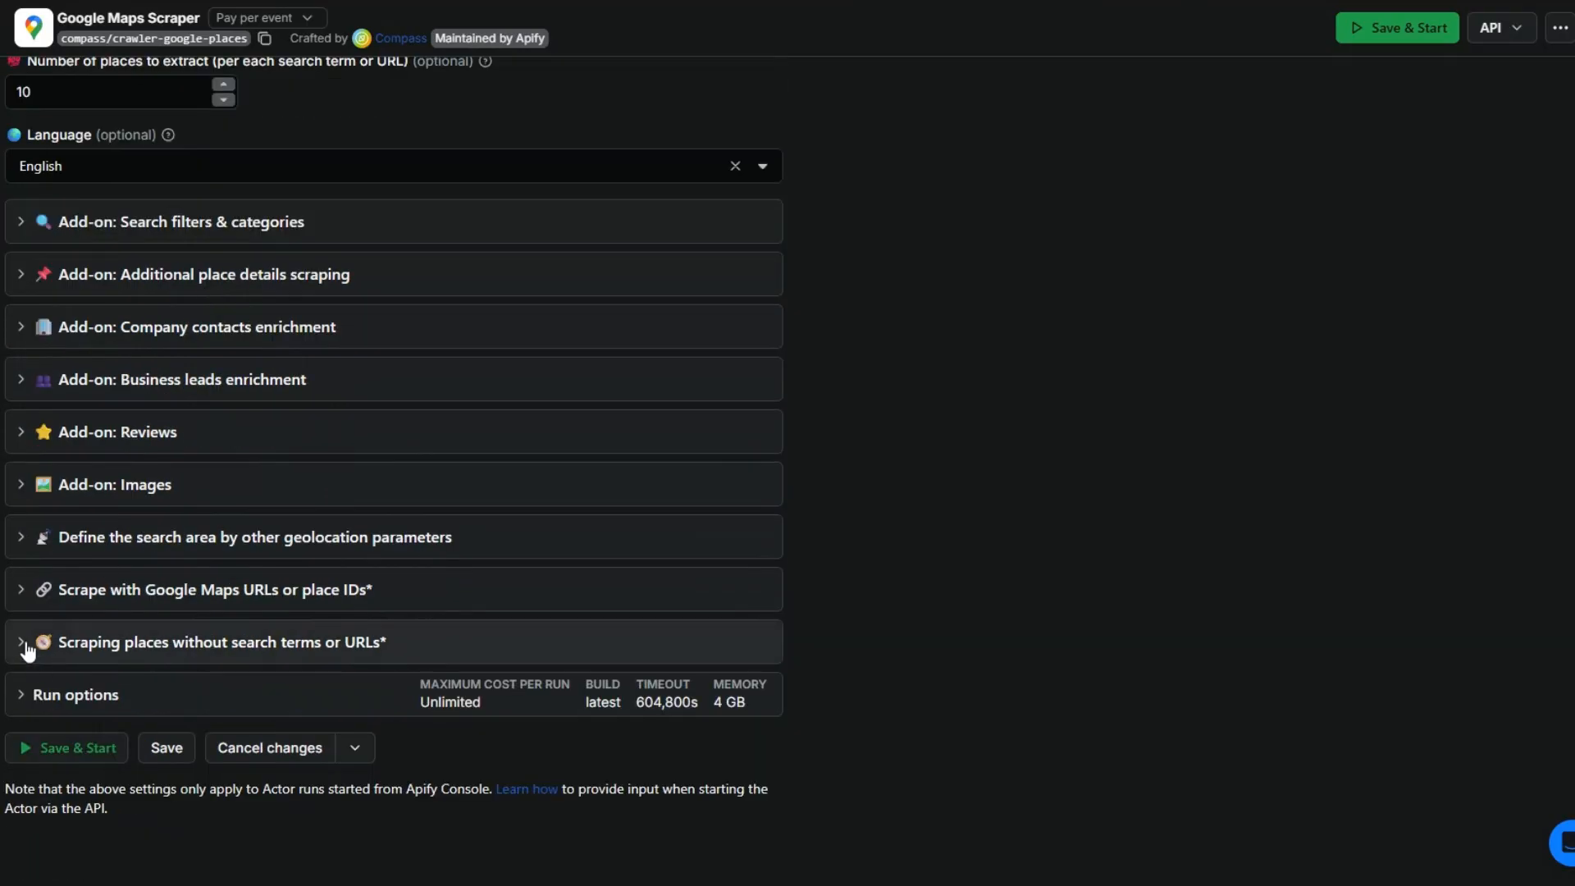
{"action": "left_click", "coordinate": [27, 650]}
{"action": "scroll", "coordinate": [28, 644], "scroll_direction": "down", "scroll_amount": 2}
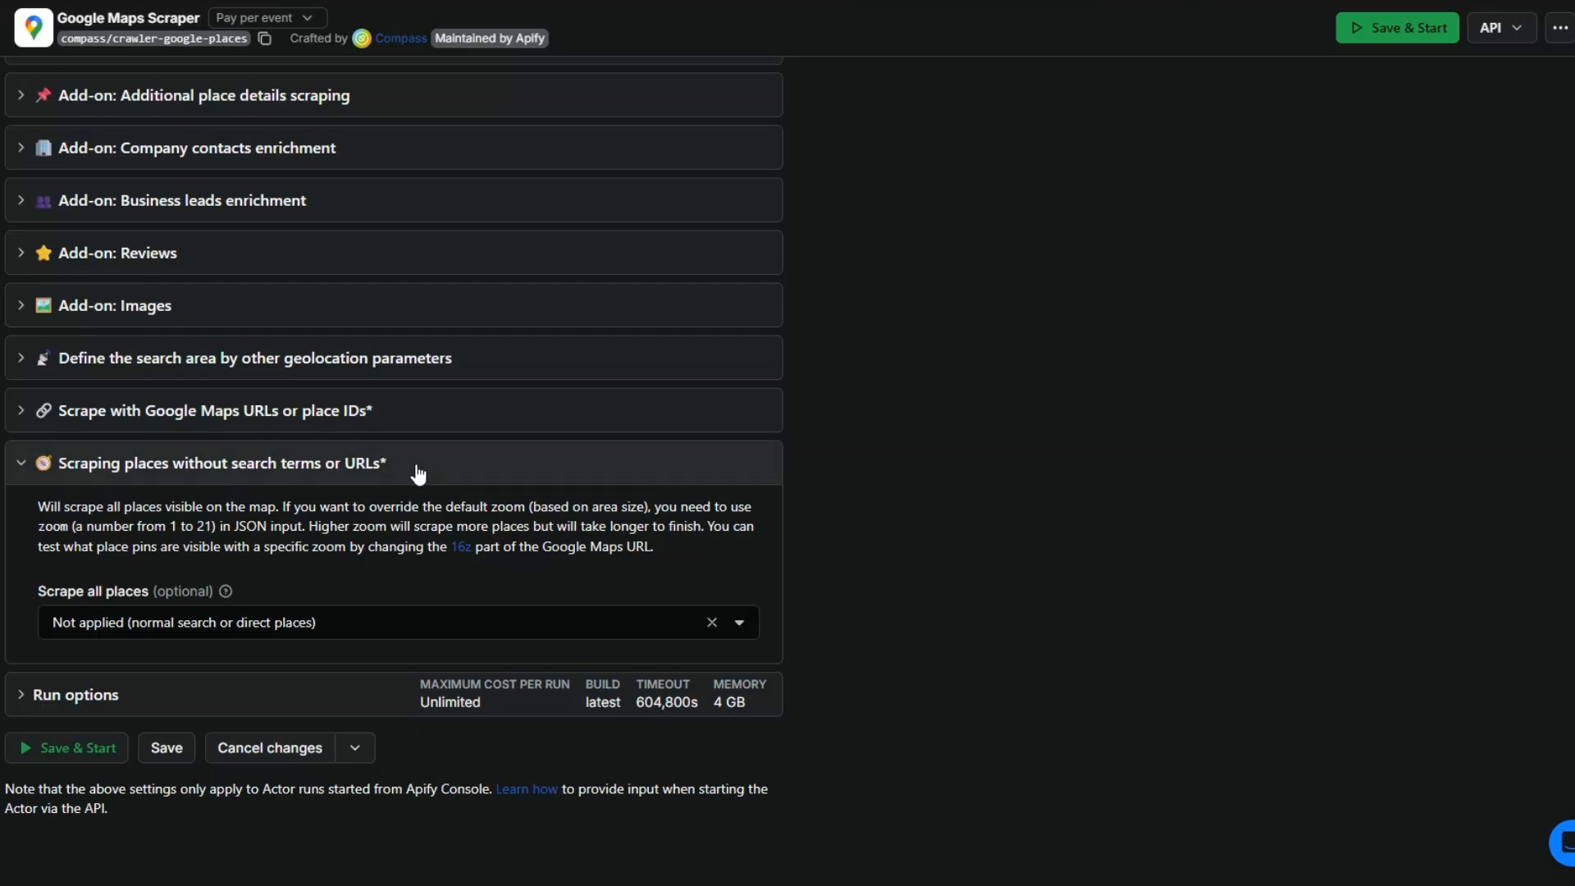
Step: Save the input and start the scraper run for the search term "restaurant" in New York, USA
{"action": "scroll", "coordinate": [152, 366], "scroll_direction": "up", "scroll_amount": 8}
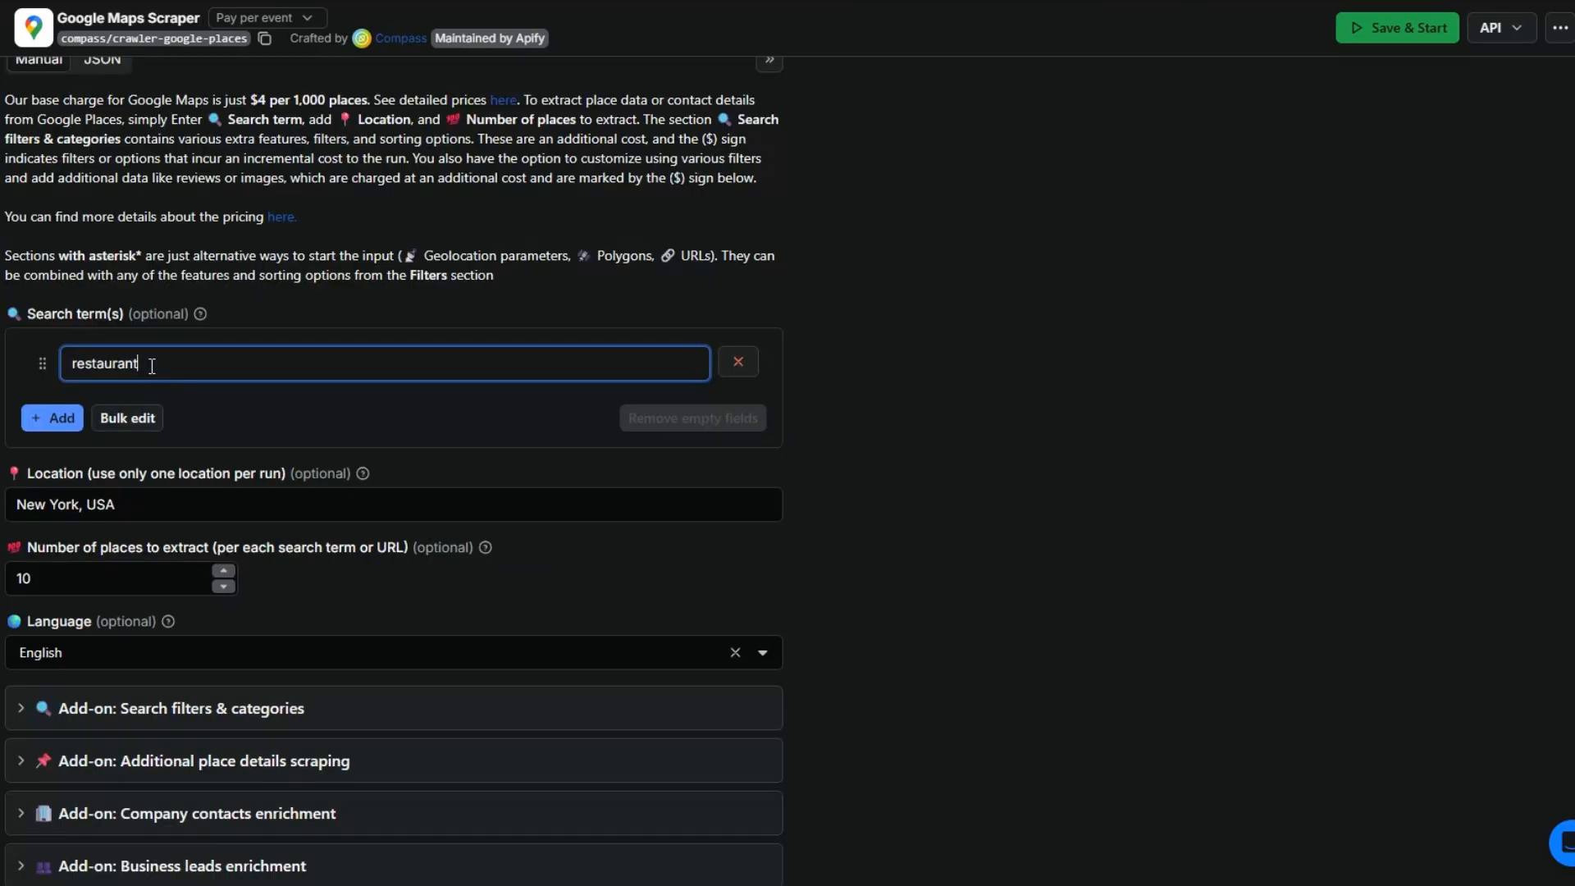
{"action": "left_click_drag", "start_coordinate": [152, 366], "coordinate": [68, 375]}
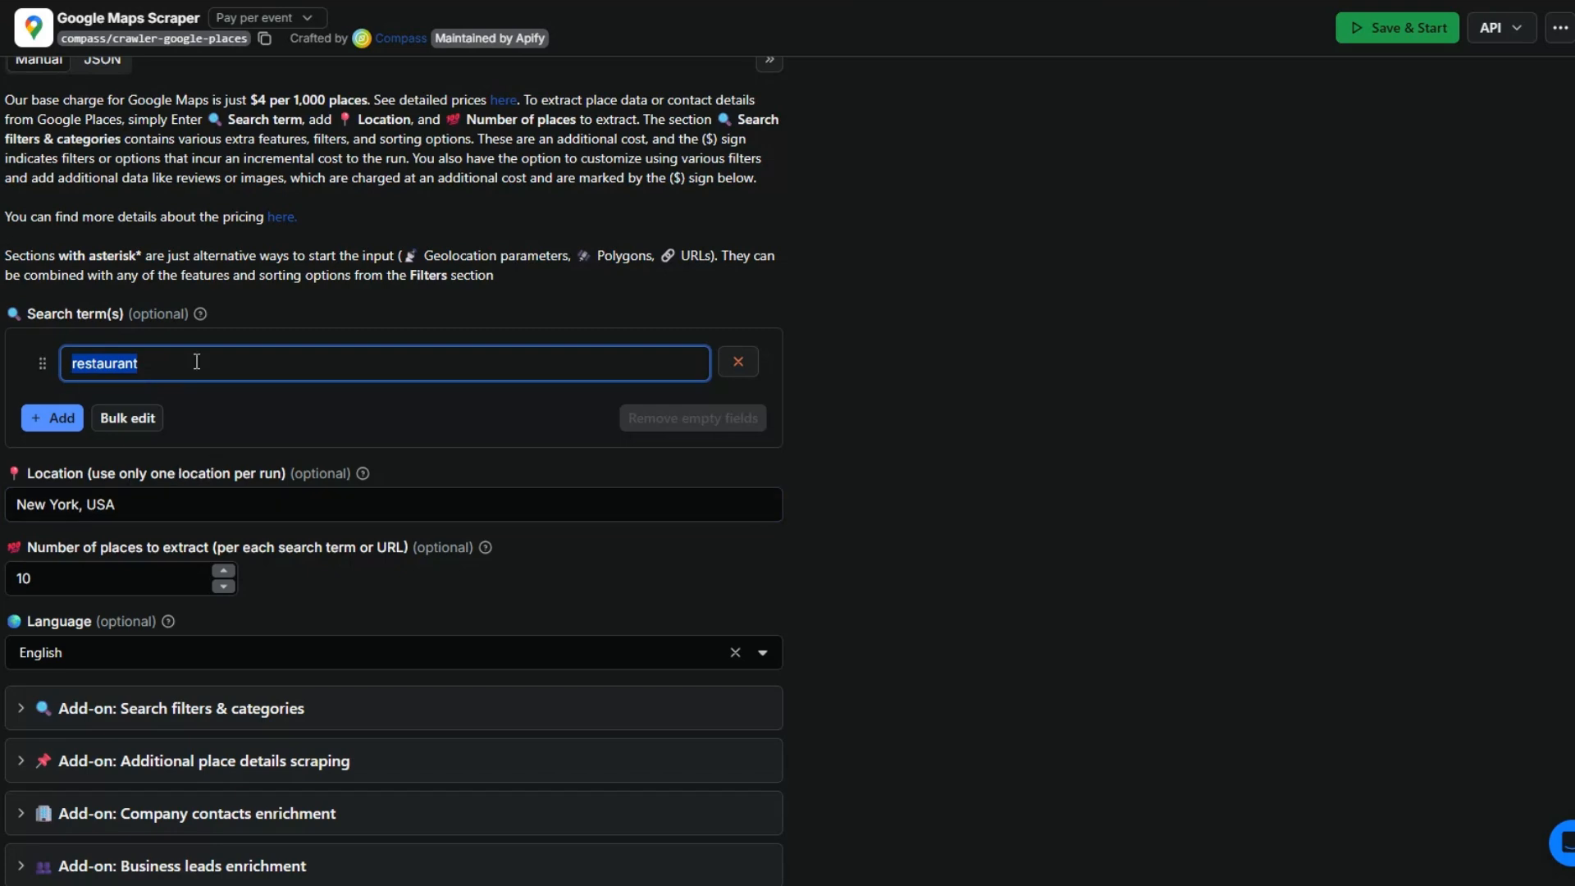
{"action": "scroll", "coordinate": [197, 407], "scroll_direction": "down", "scroll_amount": 6}
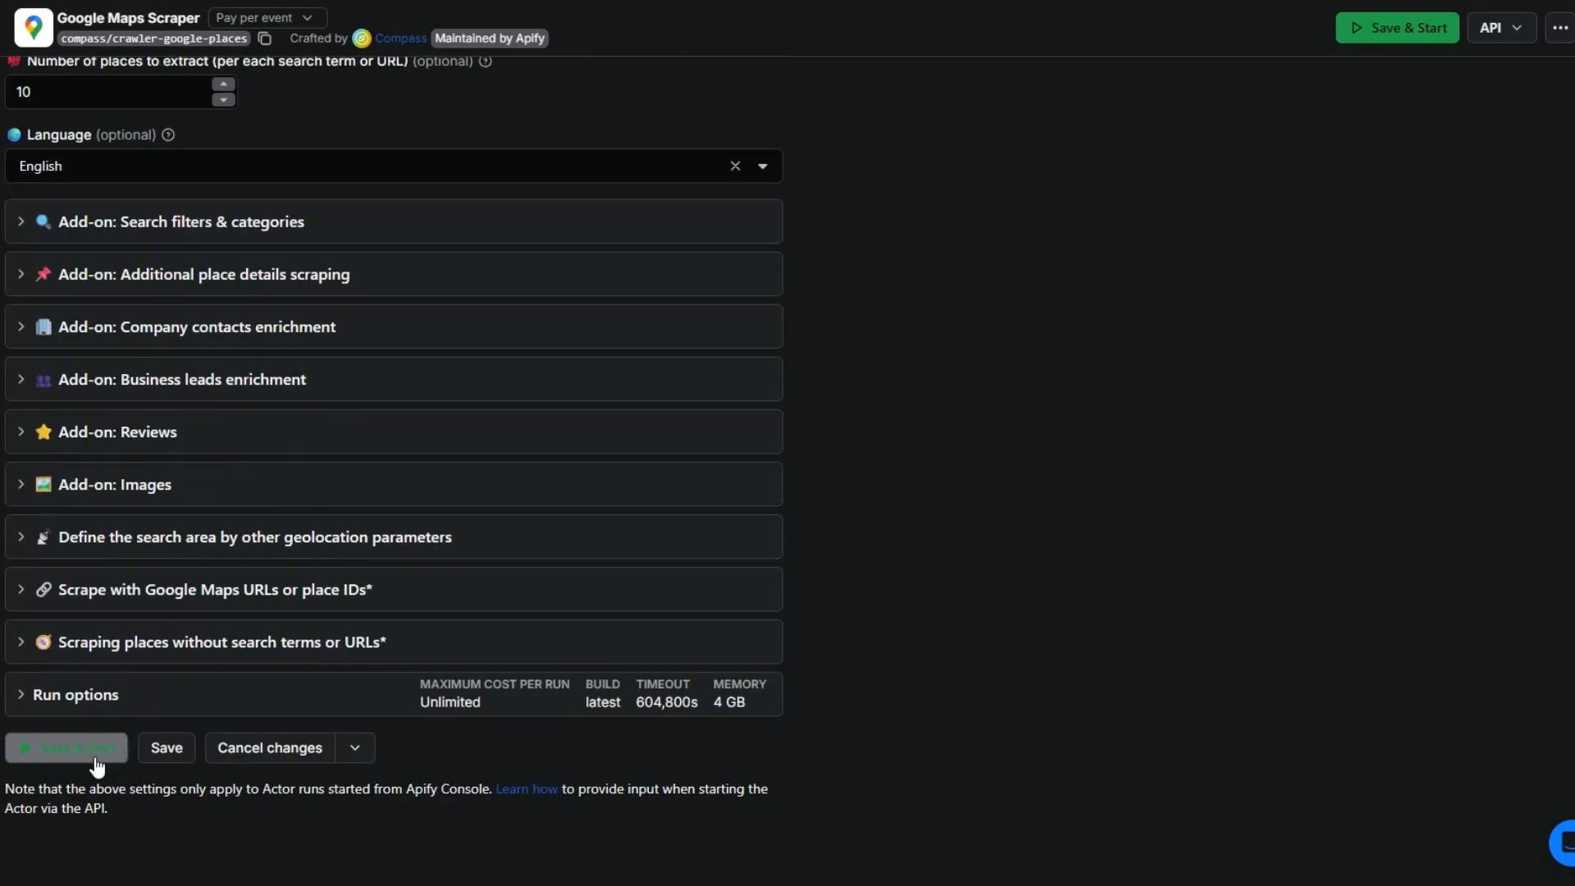
{"action": "left_click", "coordinate": [71, 748]}
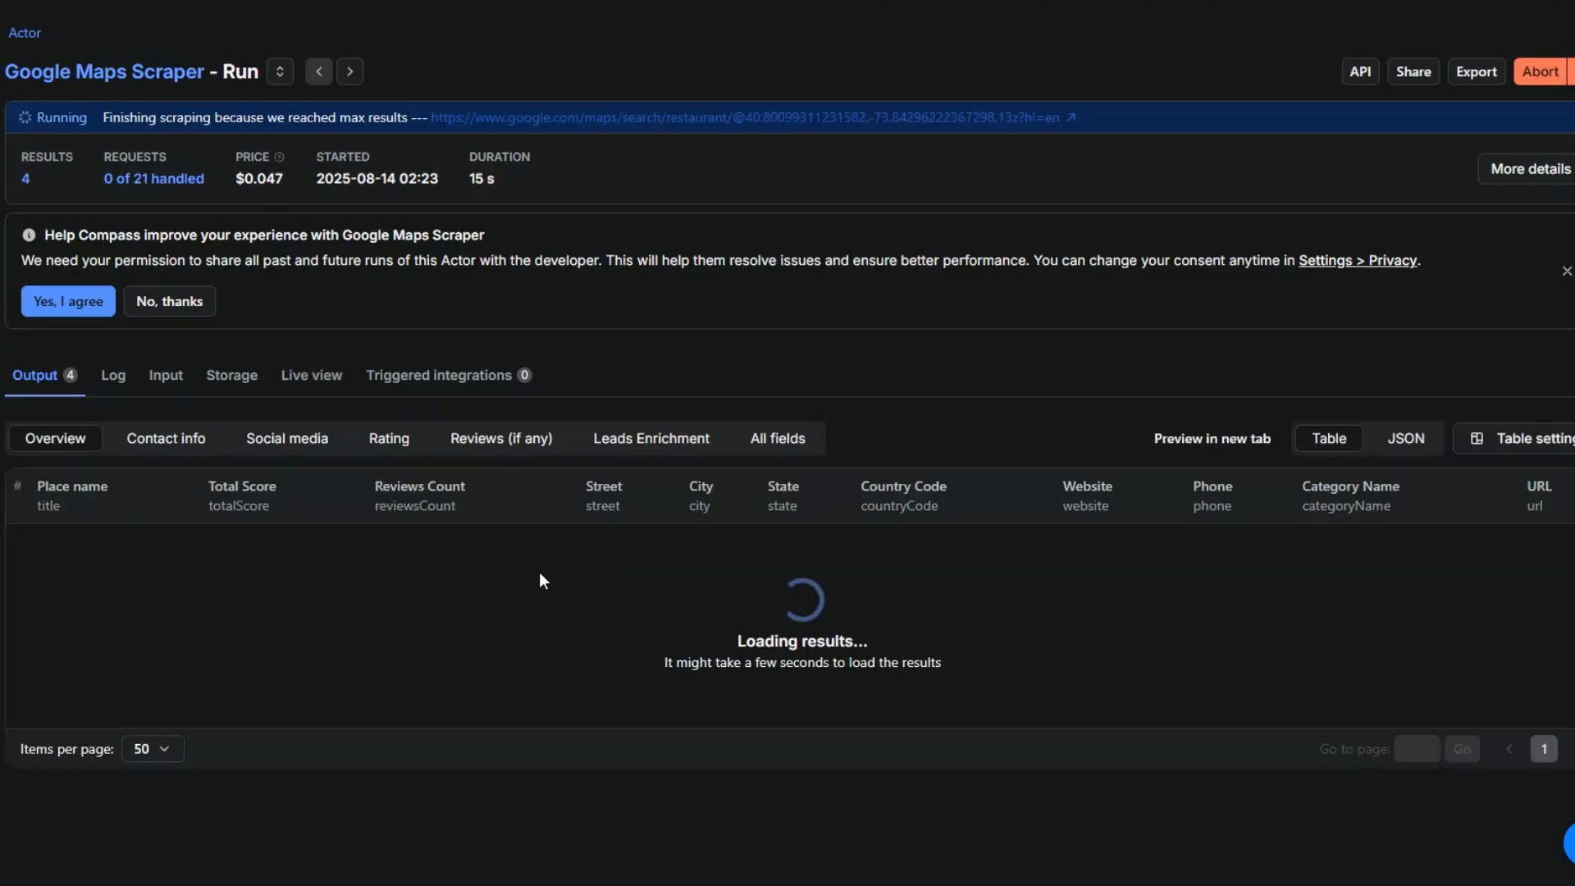
Step: Examine the run's output table for each place's name, score, review count, address, website, phone, category and URL
{"action": "scroll", "coordinate": [539, 572], "scroll_direction": "down", "scroll_amount": 6}
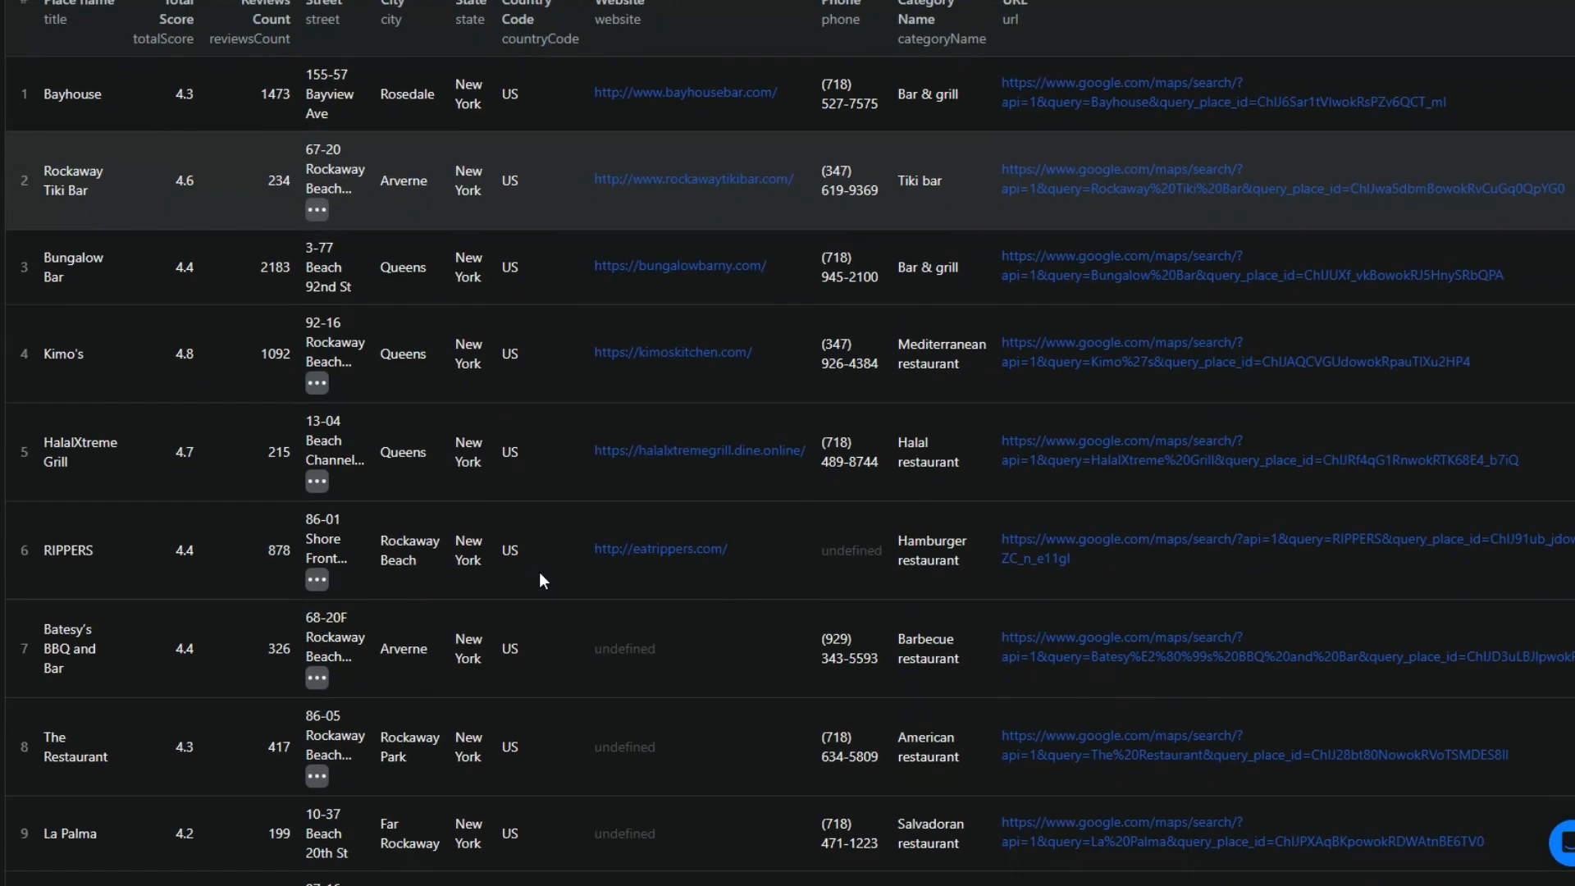
{"action": "scroll", "coordinate": [539, 572], "scroll_direction": "up", "scroll_amount": 5}
{"action": "scroll", "coordinate": [539, 572], "scroll_direction": "up", "scroll_amount": 1}
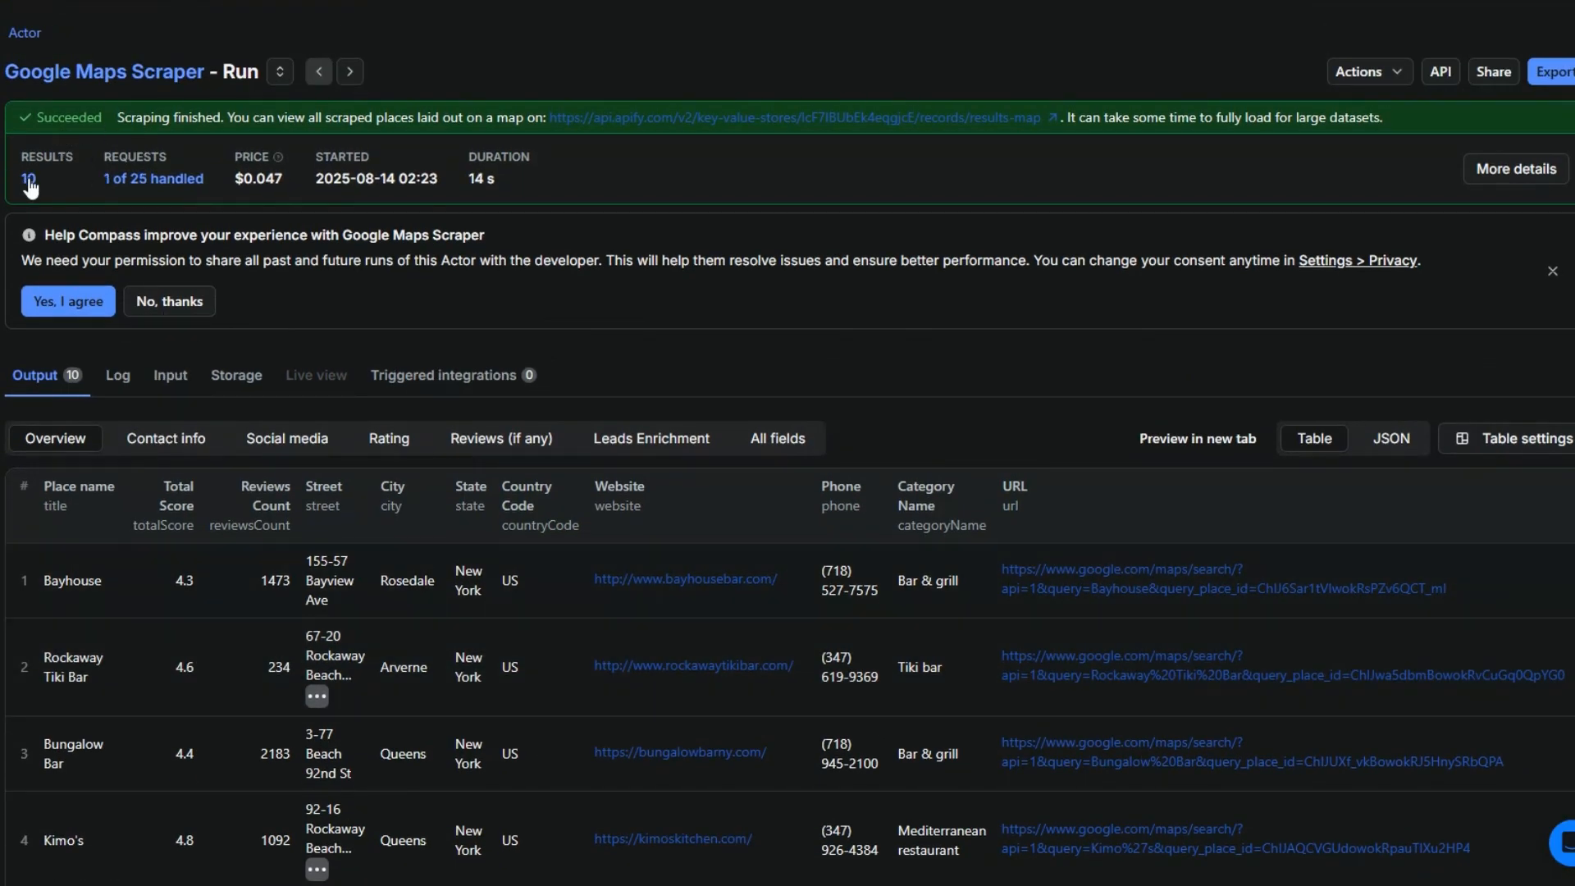
{"action": "scroll", "coordinate": [210, 503], "scroll_direction": "down", "scroll_amount": 8}
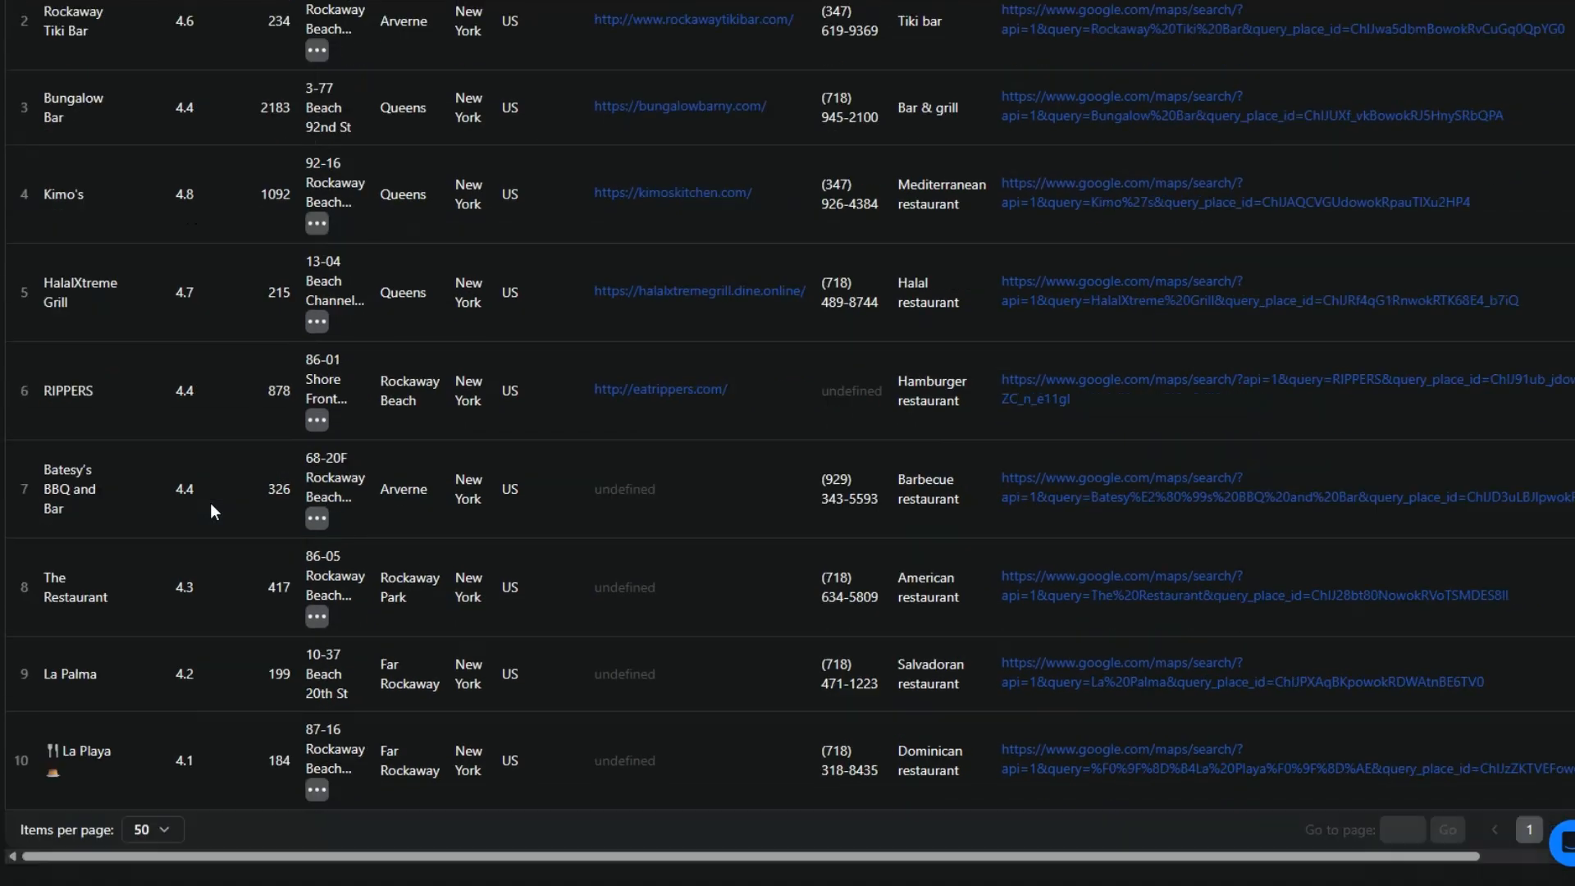
{"action": "scroll", "coordinate": [210, 504], "scroll_direction": "up", "scroll_amount": 8}
{"action": "scroll", "coordinate": [209, 503], "scroll_direction": "down", "scroll_amount": 1}
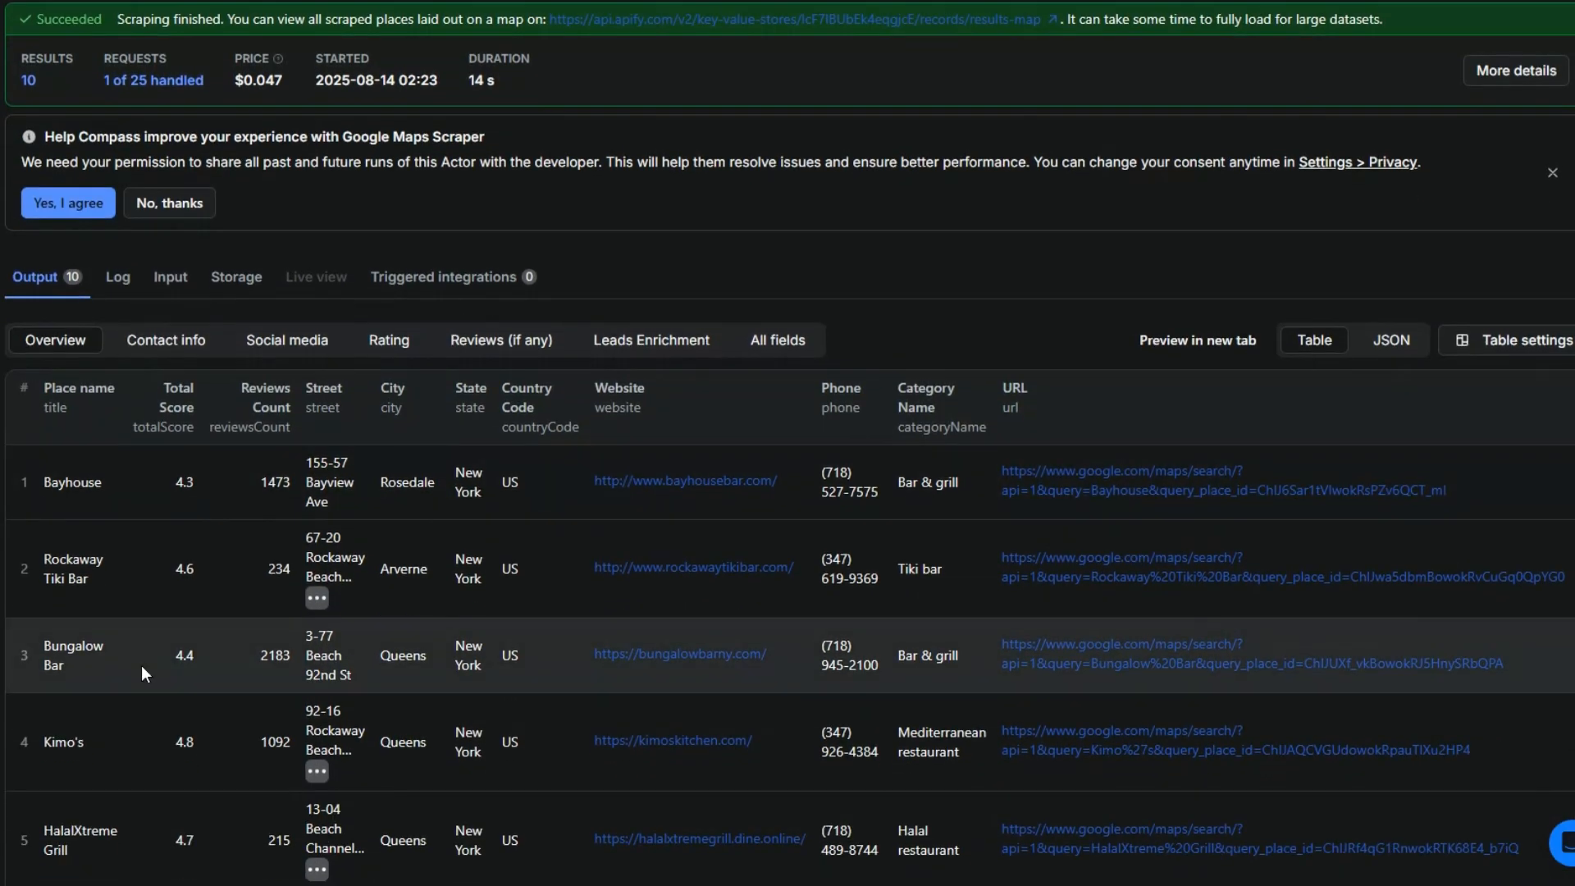
{"action": "scroll", "coordinate": [141, 666], "scroll_direction": "down", "scroll_amount": 6}
{"action": "scroll", "coordinate": [141, 666], "scroll_direction": "up", "scroll_amount": 3}
{"action": "scroll", "coordinate": [142, 666], "scroll_direction": "up", "scroll_amount": 3}
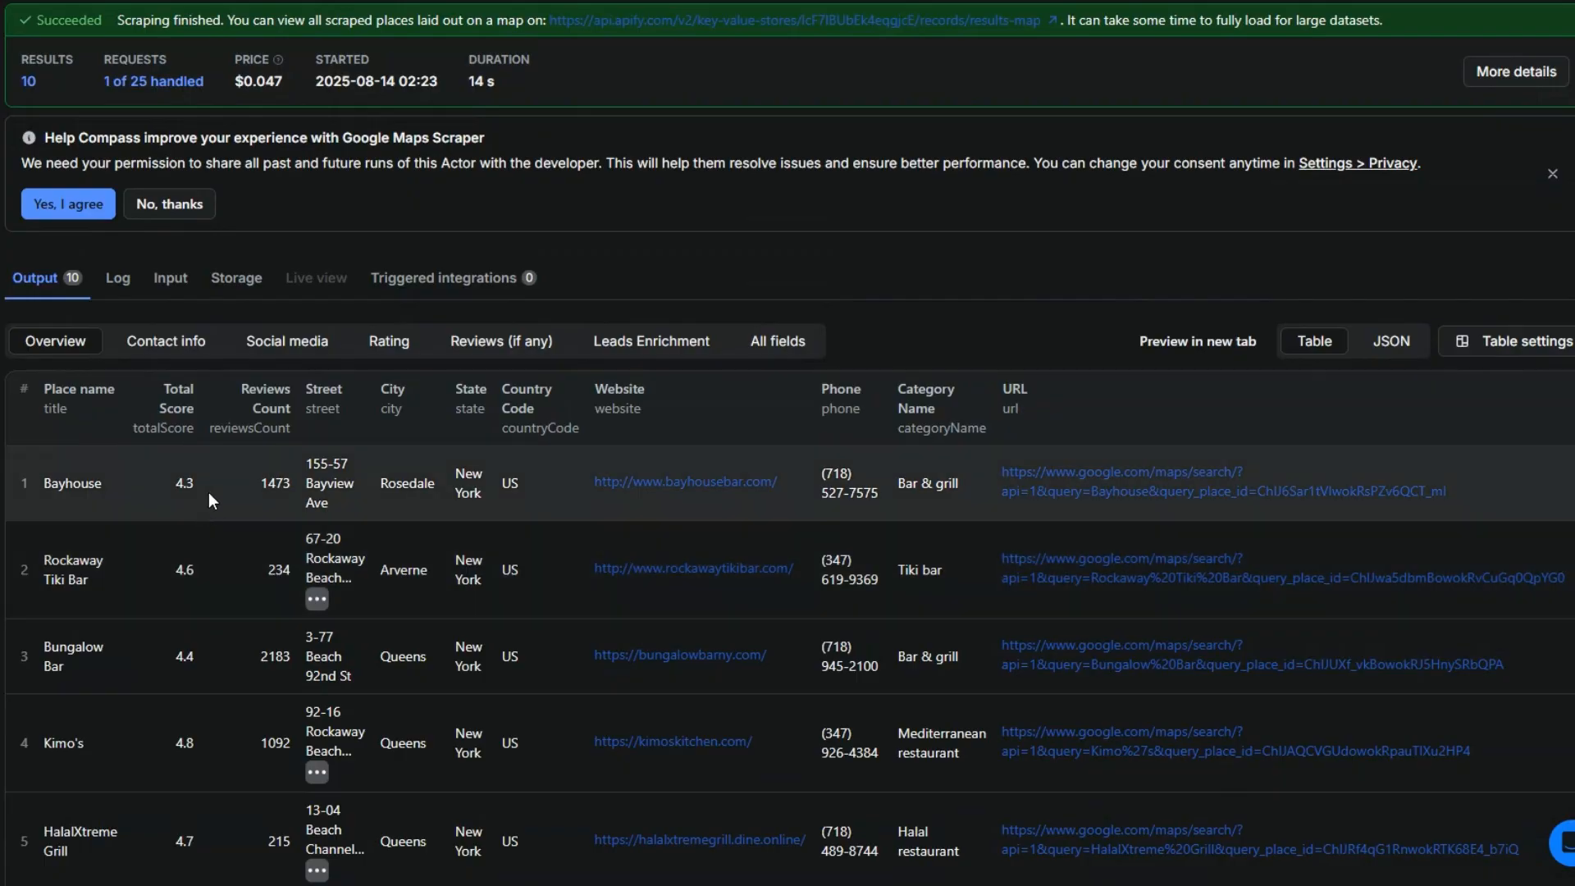
{"action": "scroll", "coordinate": [208, 507], "scroll_direction": "down", "scroll_amount": 2}
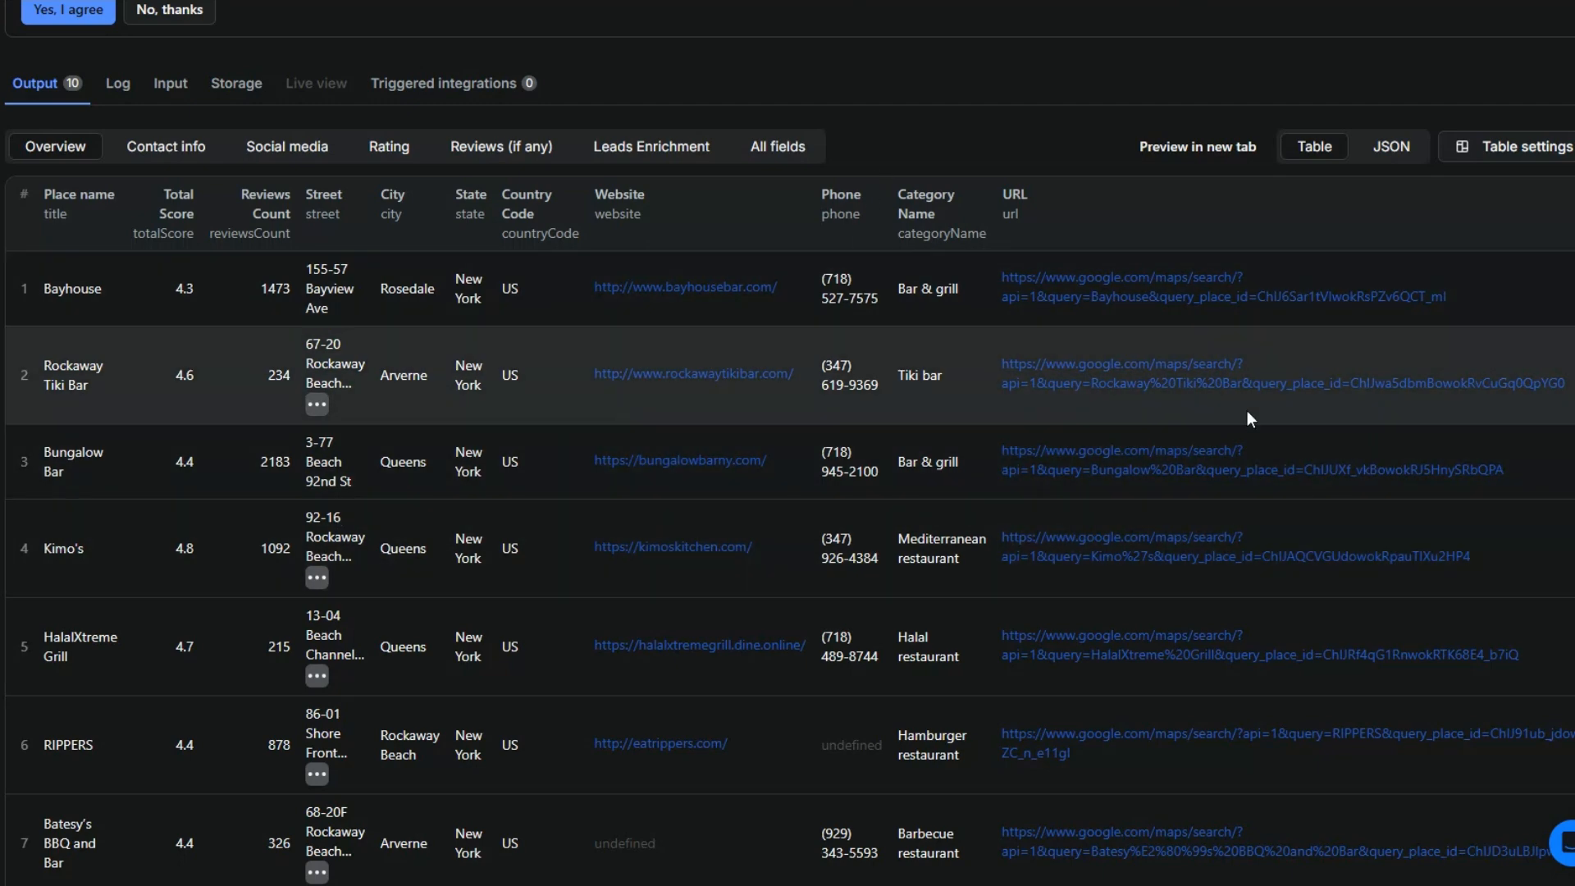
Step: Return to the n8n workflow and add an HTTP Request node after the Category & Location Extractor node
{"action": "scroll", "coordinate": [1246, 410], "scroll_direction": "down", "scroll_amount": 5}
{"action": "scroll", "coordinate": [1252, 453], "scroll_direction": "up", "scroll_amount": 2}
{"action": "scroll", "coordinate": [1250, 461], "scroll_direction": "up", "scroll_amount": 6}
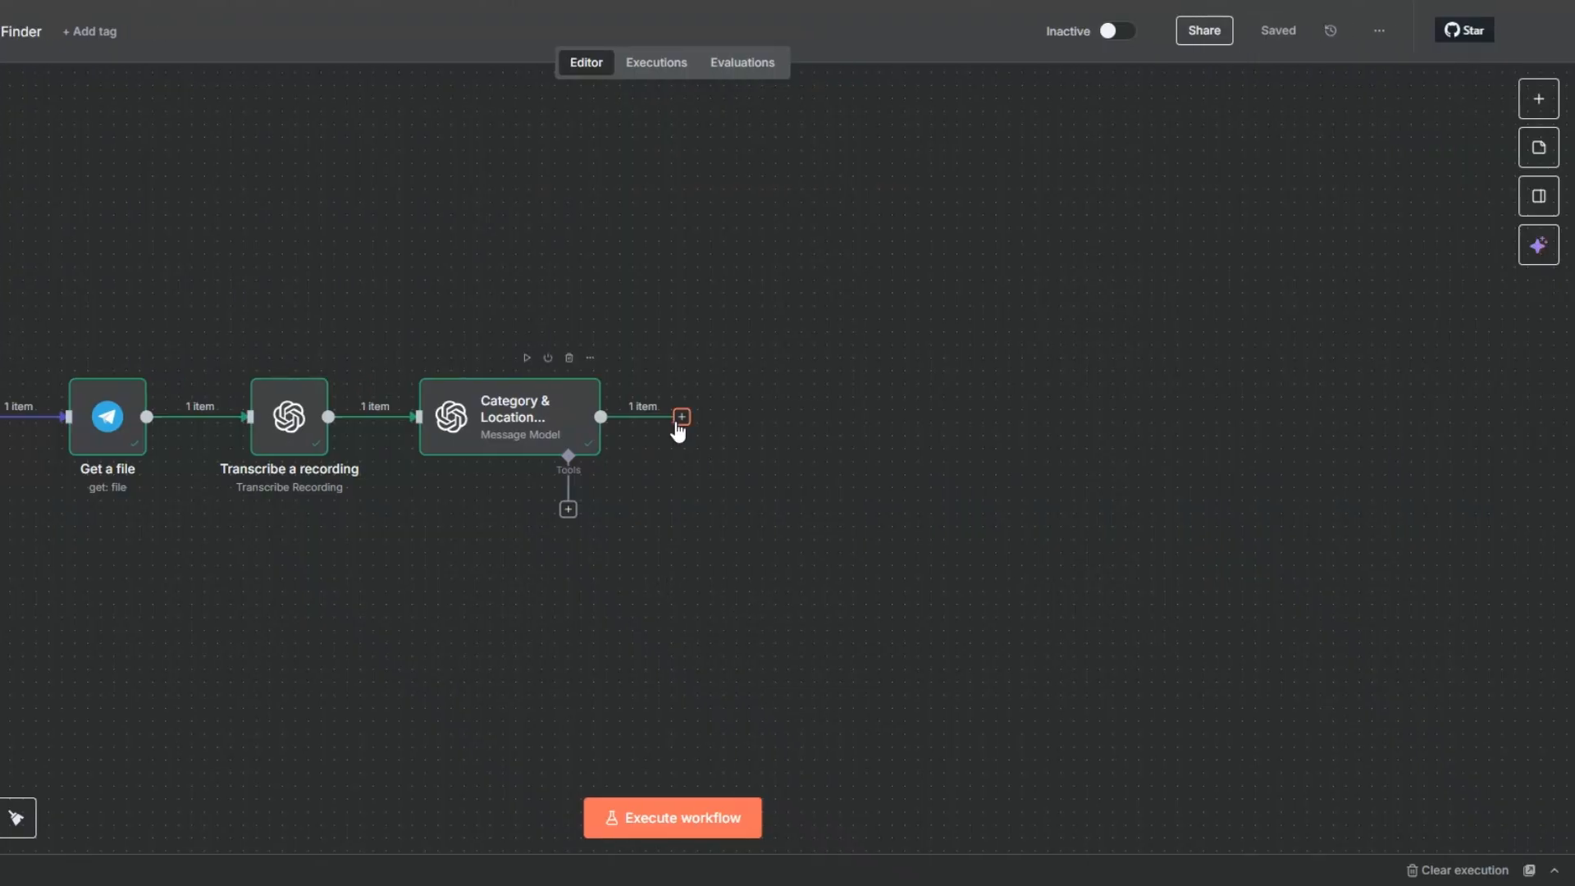
{"action": "left_click", "coordinate": [736, 417]}
{"action": "type", "text": "http"}
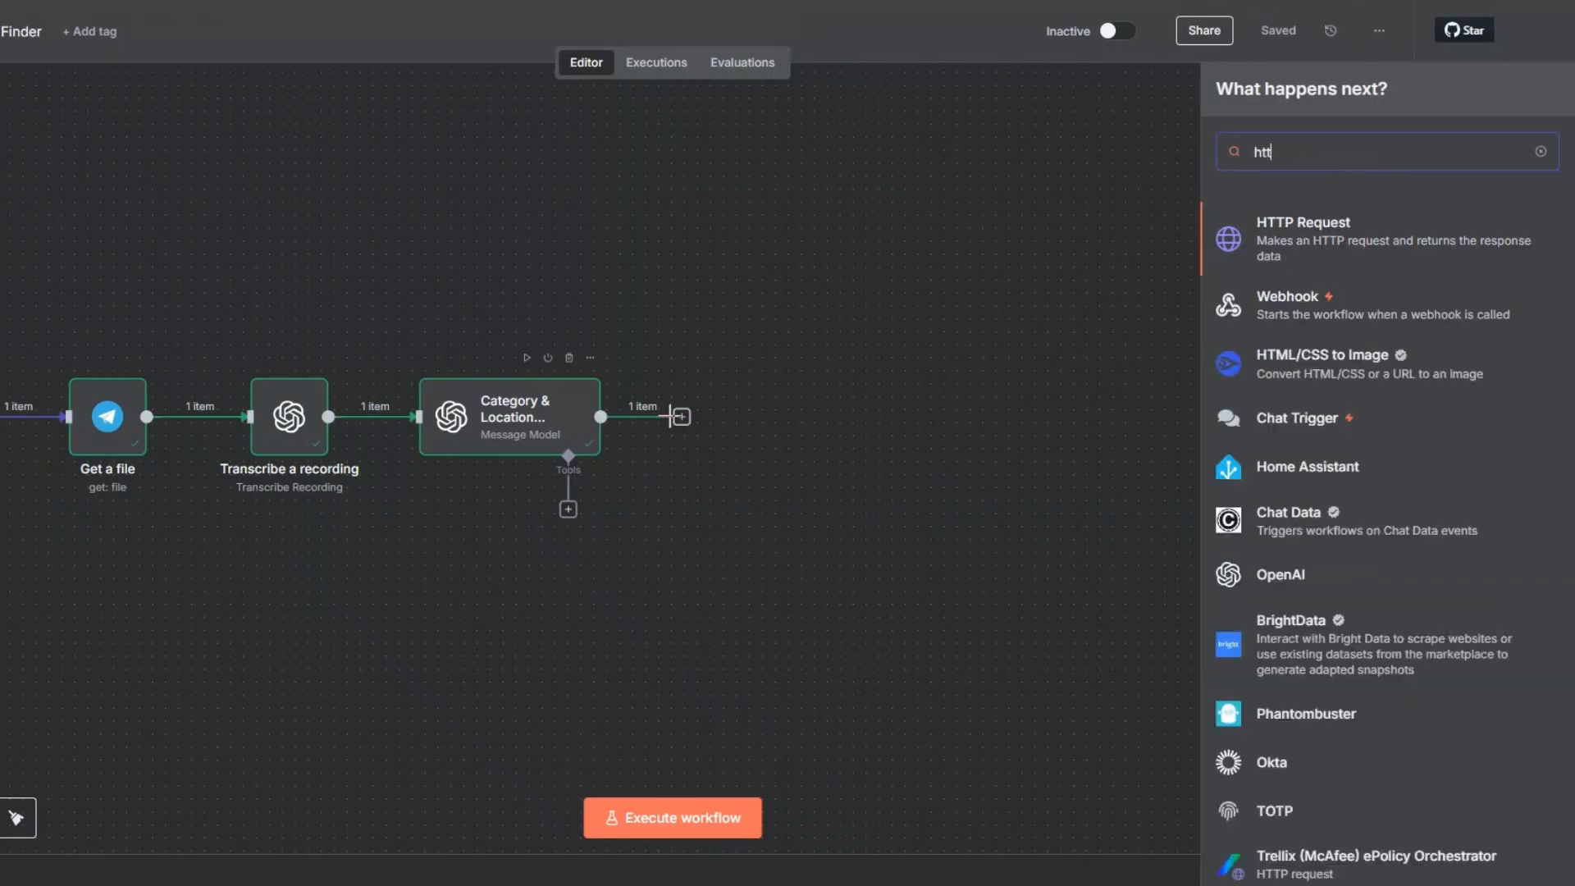
{"action": "left_click", "coordinate": [1296, 225]}
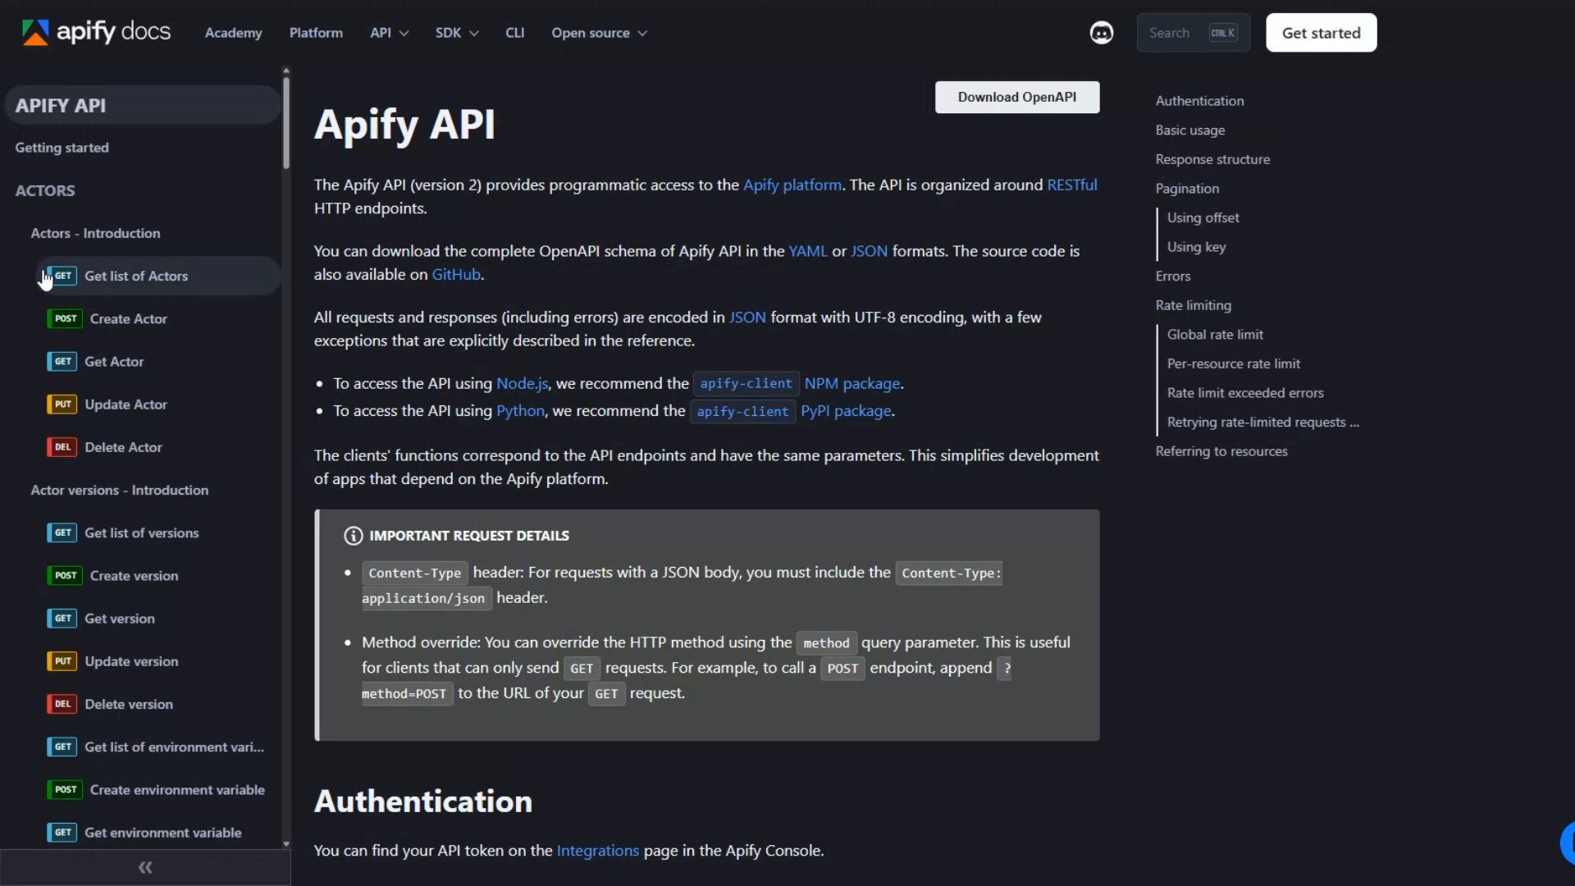
Step: In the Apify API docs, open the POST endpoint "Run Actor synchronously with input and get dataset items" and copy its cURL command
{"action": "scroll", "coordinate": [76, 287], "scroll_direction": "down", "scroll_amount": 8}
{"action": "scroll", "coordinate": [76, 303], "scroll_direction": "down", "scroll_amount": 3}
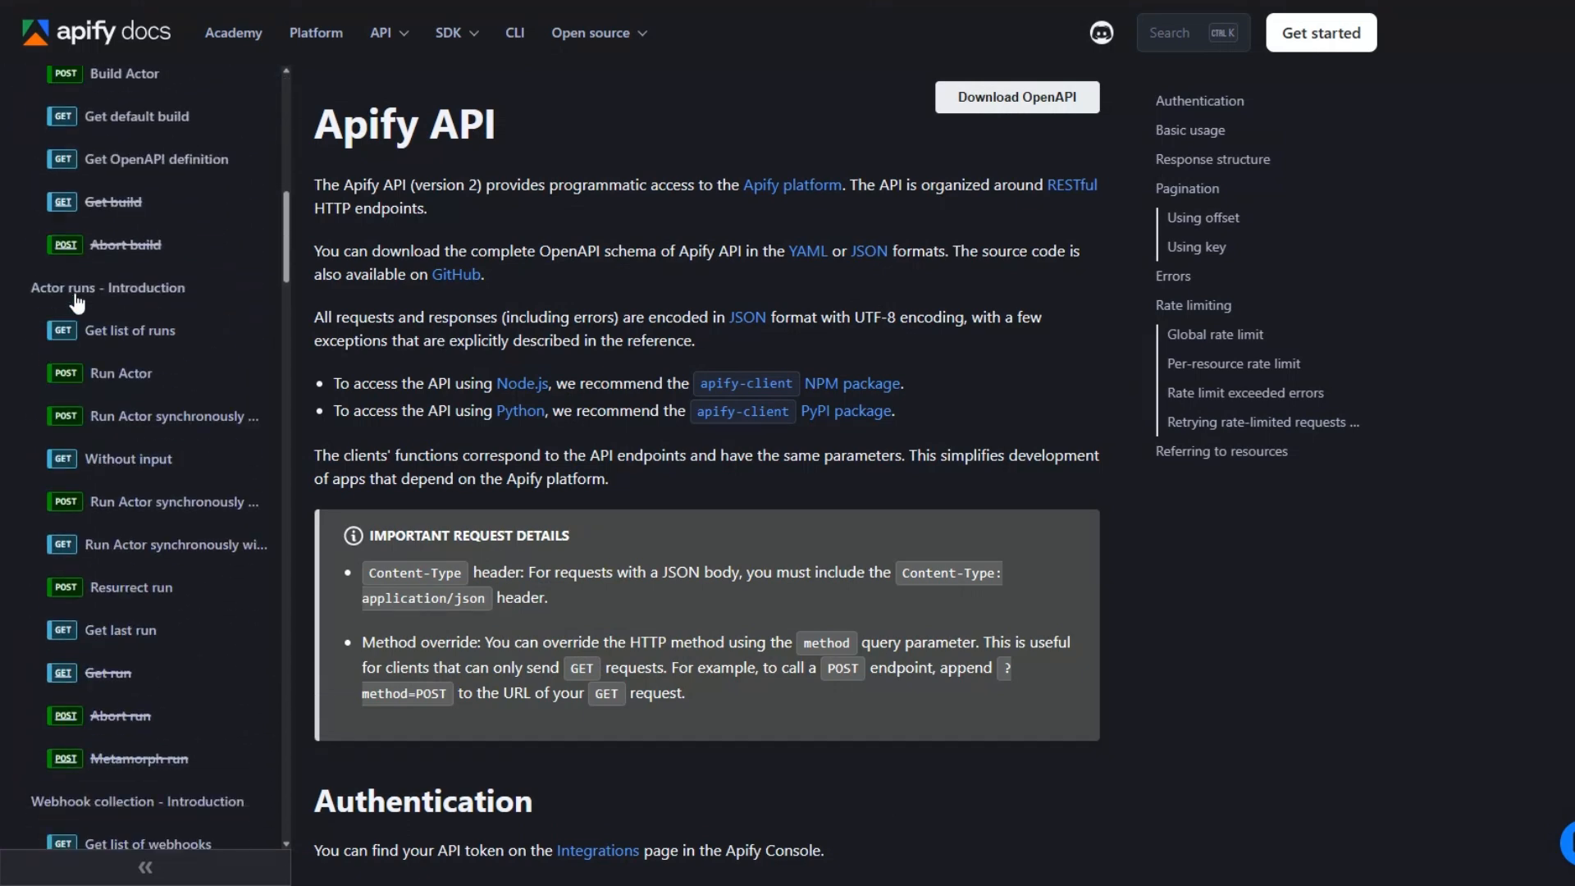
{"action": "scroll", "coordinate": [76, 303], "scroll_direction": "down", "scroll_amount": 1}
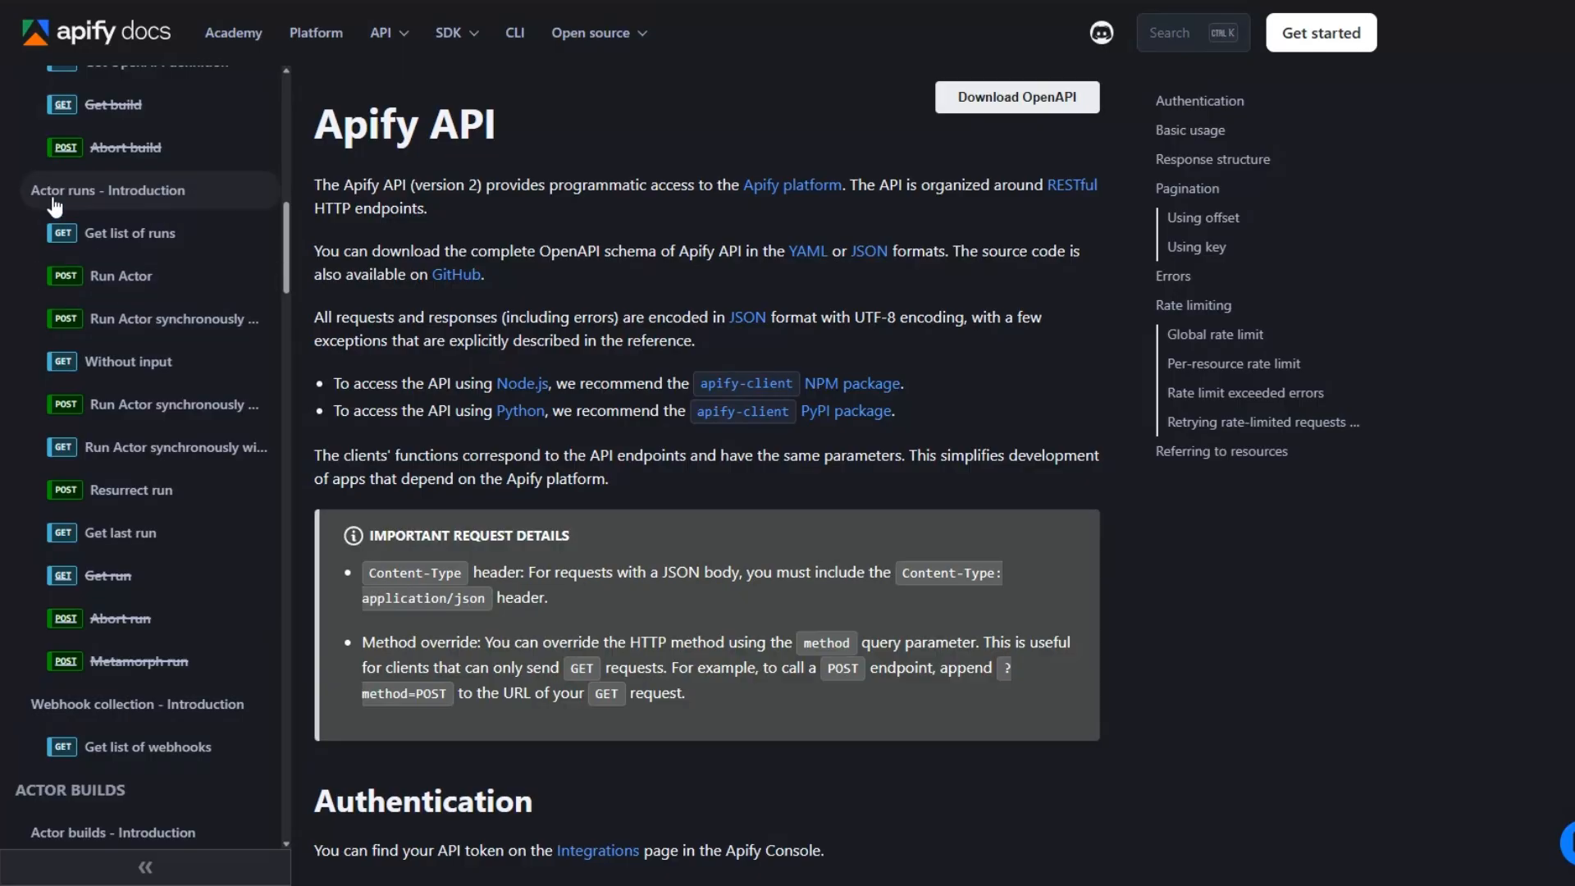
{"action": "left_click", "coordinate": [135, 410]}
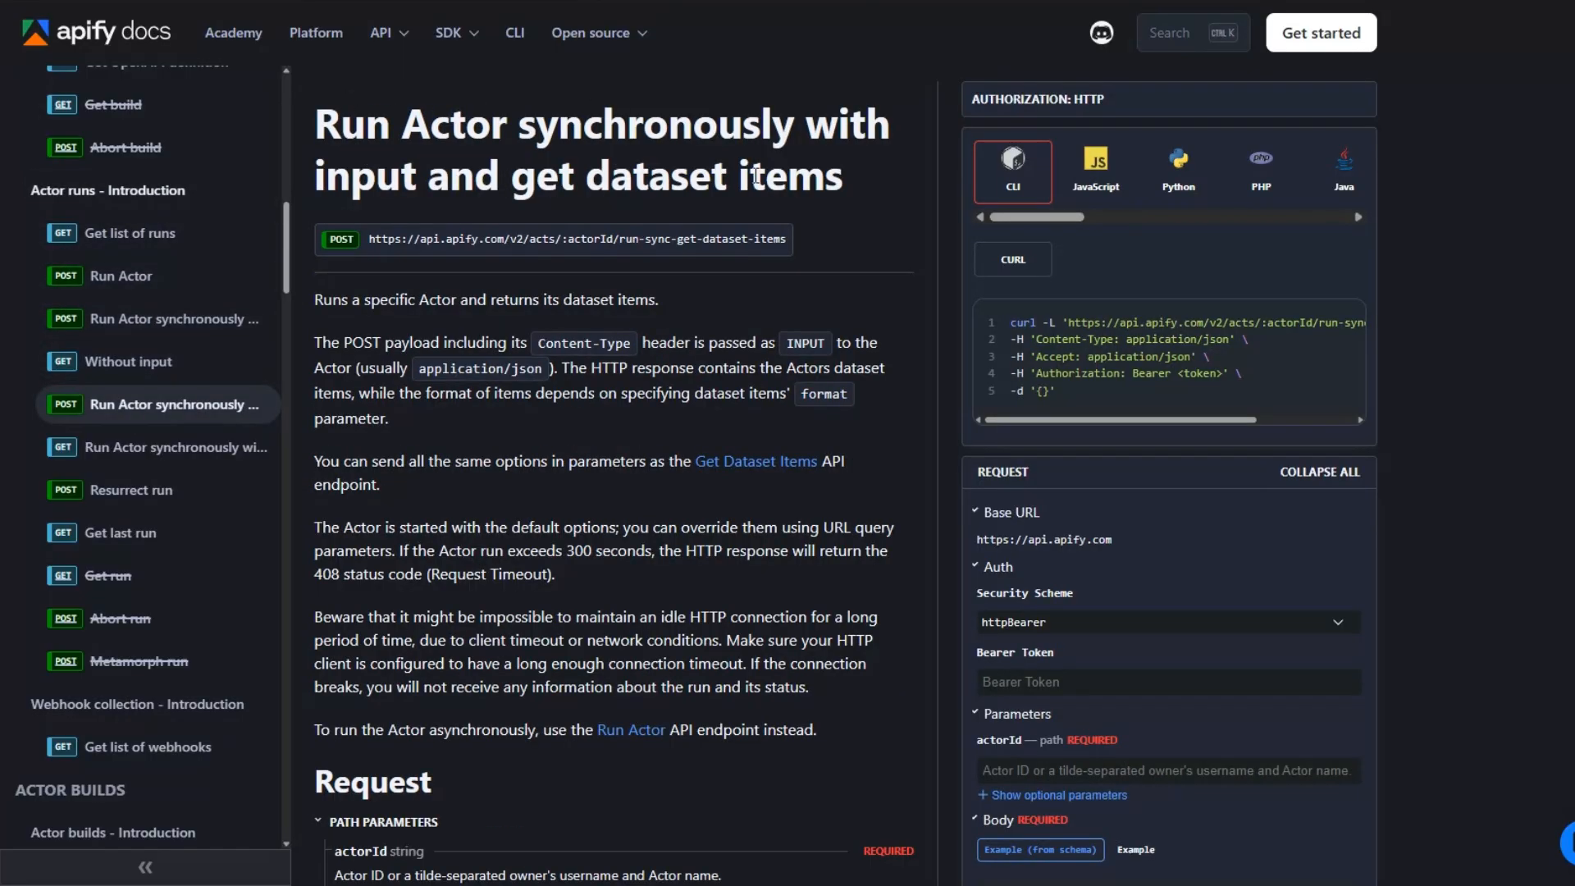
{"action": "left_click", "coordinate": [1322, 319]}
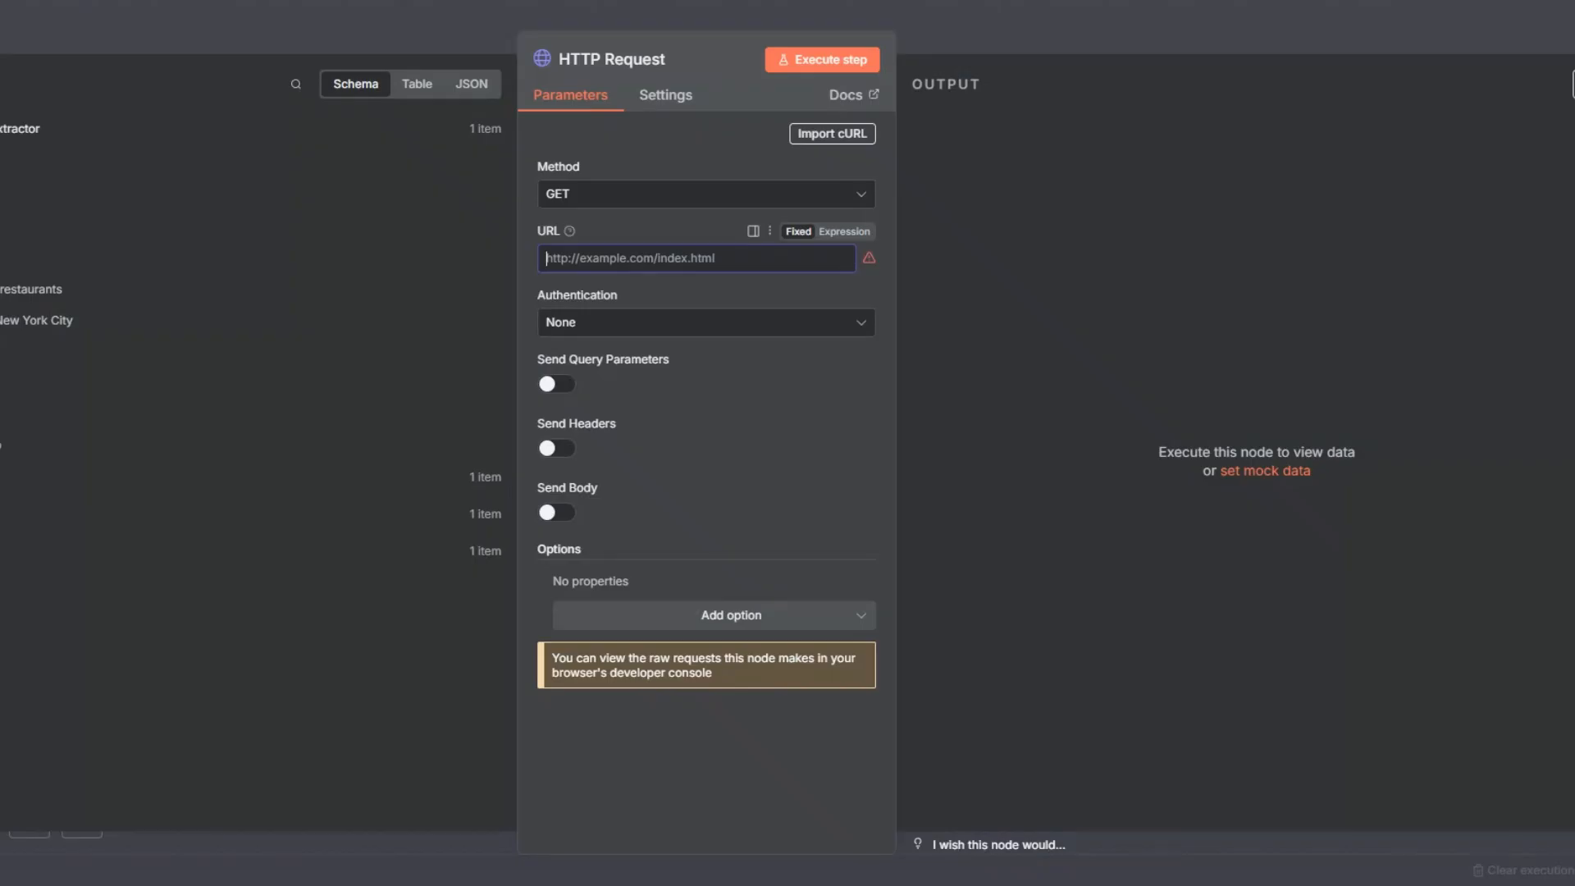
Step: Import the copied Apify run-sync-get-dataset-items cURL command into the n8n HTTP Request node
{"action": "left_click", "coordinate": [800, 135]}
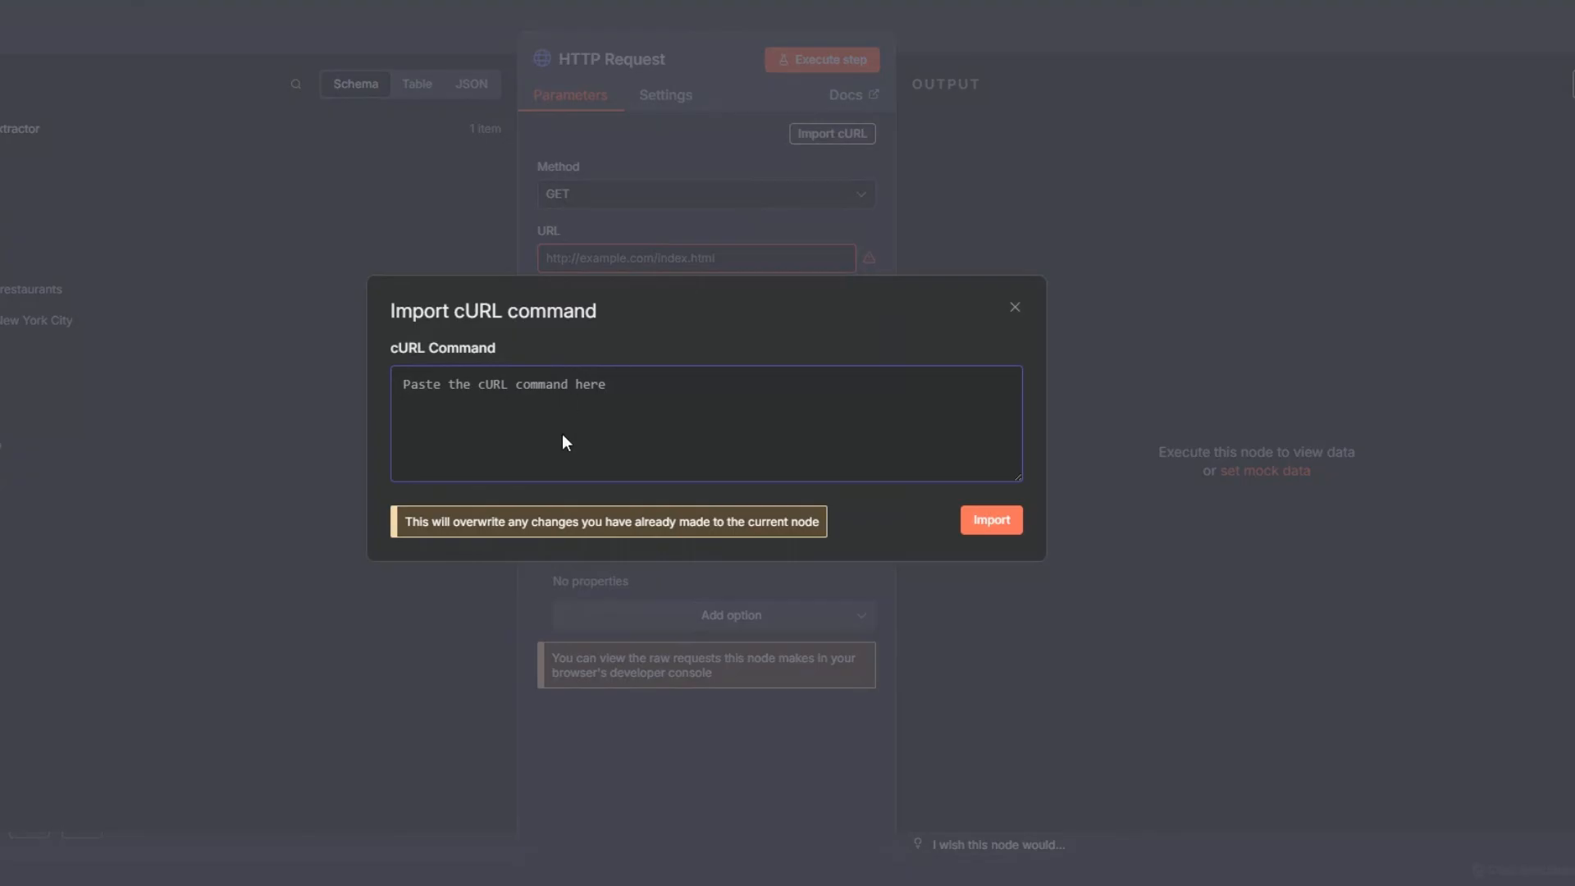
{"action": "key", "text": "ctrl+v"}
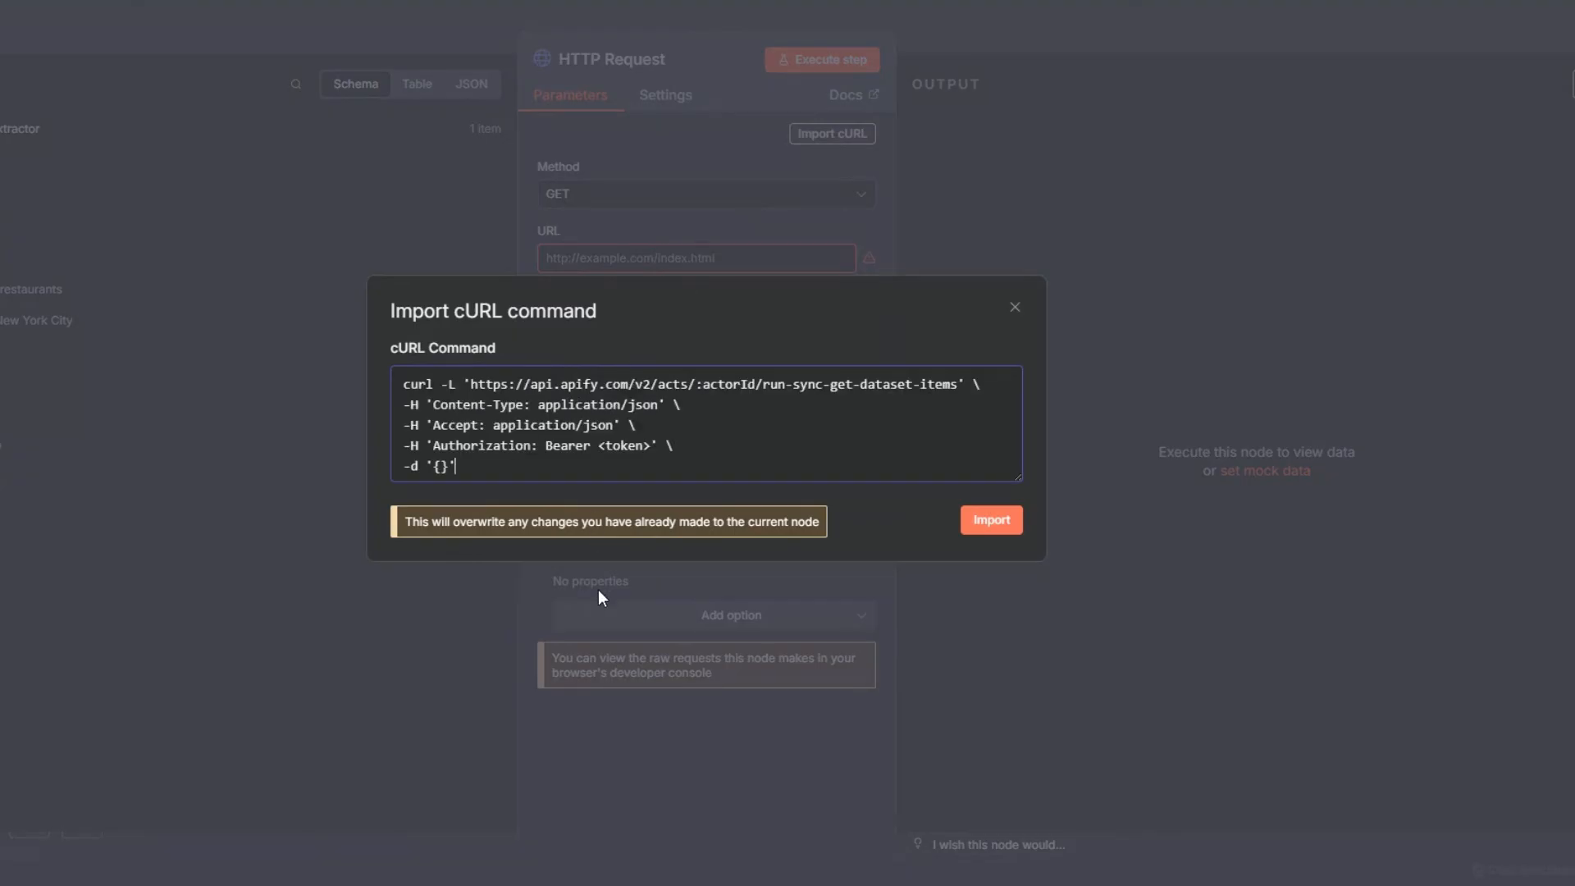
{"action": "left_click", "coordinate": [979, 526]}
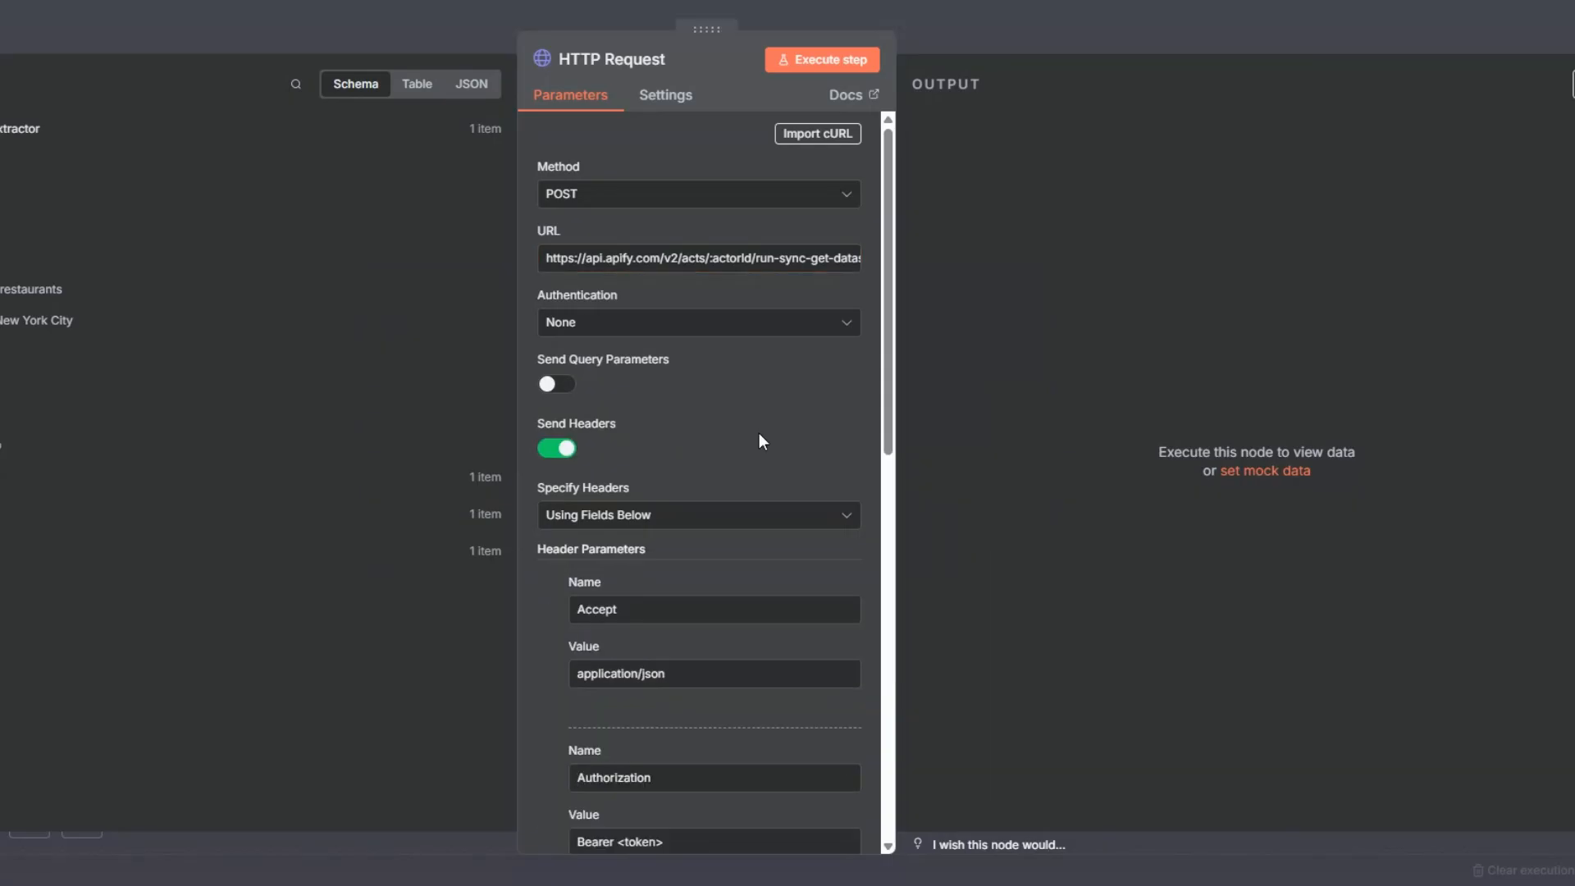
Step: Review the imported request's actorId placeholder in the URL, the Authorization header's token placeholder, and the body settings
{"action": "scroll", "coordinate": [746, 426], "scroll_direction": "down", "scroll_amount": 5}
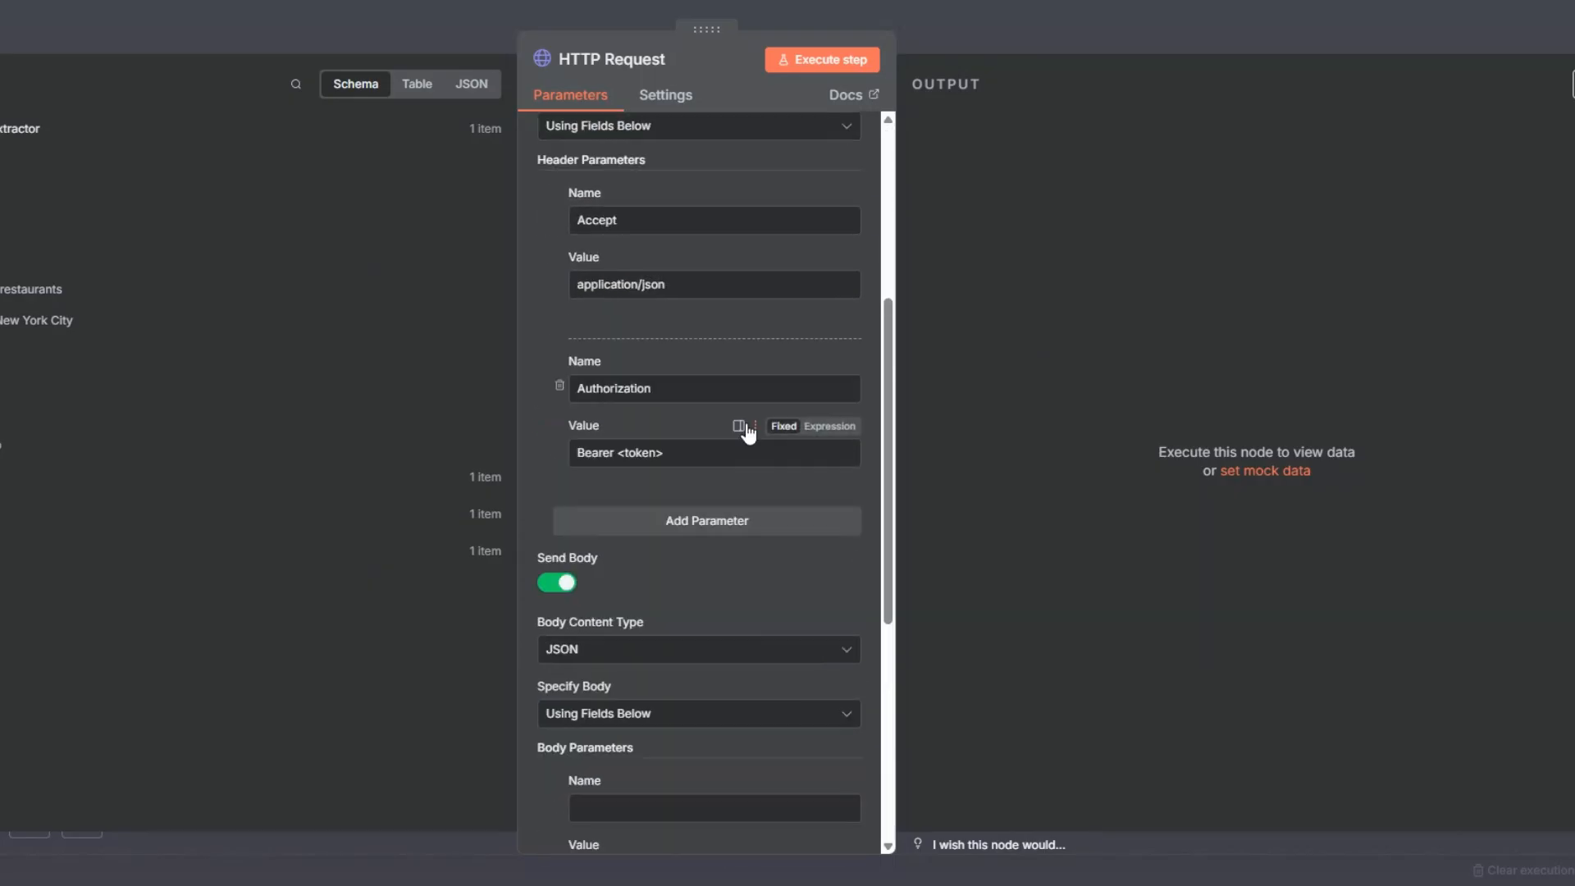
{"action": "scroll", "coordinate": [745, 427], "scroll_direction": "up", "scroll_amount": 5}
{"action": "left_click_drag", "start_coordinate": [710, 259], "coordinate": [762, 258]}
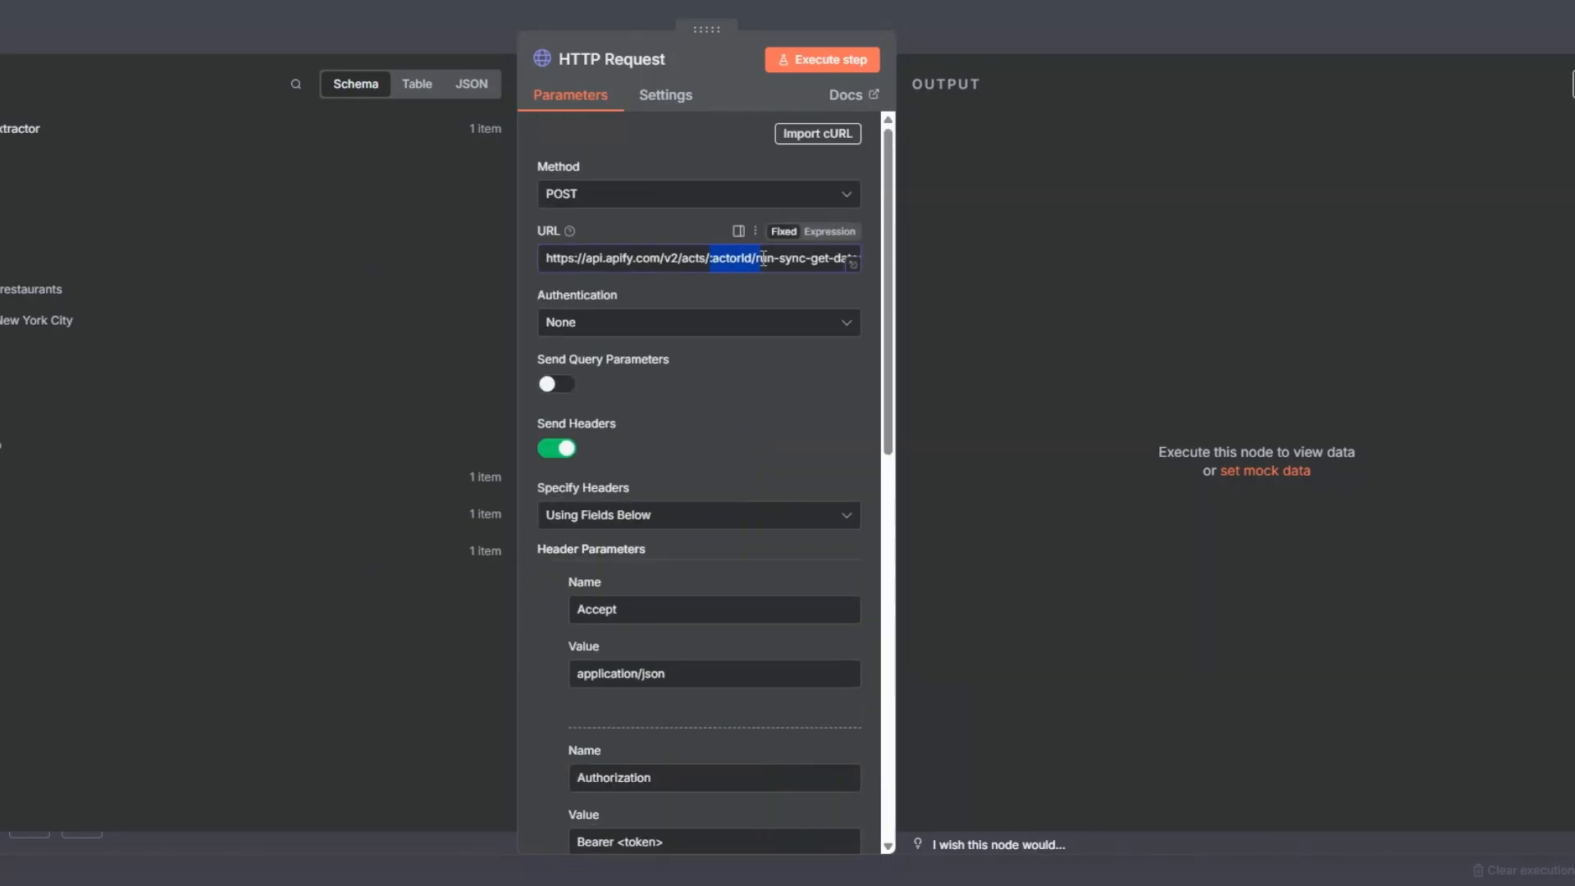
{"action": "scroll", "coordinate": [725, 382], "scroll_direction": "down", "scroll_amount": 6}
{"action": "left_click_drag", "start_coordinate": [617, 355], "coordinate": [697, 355]}
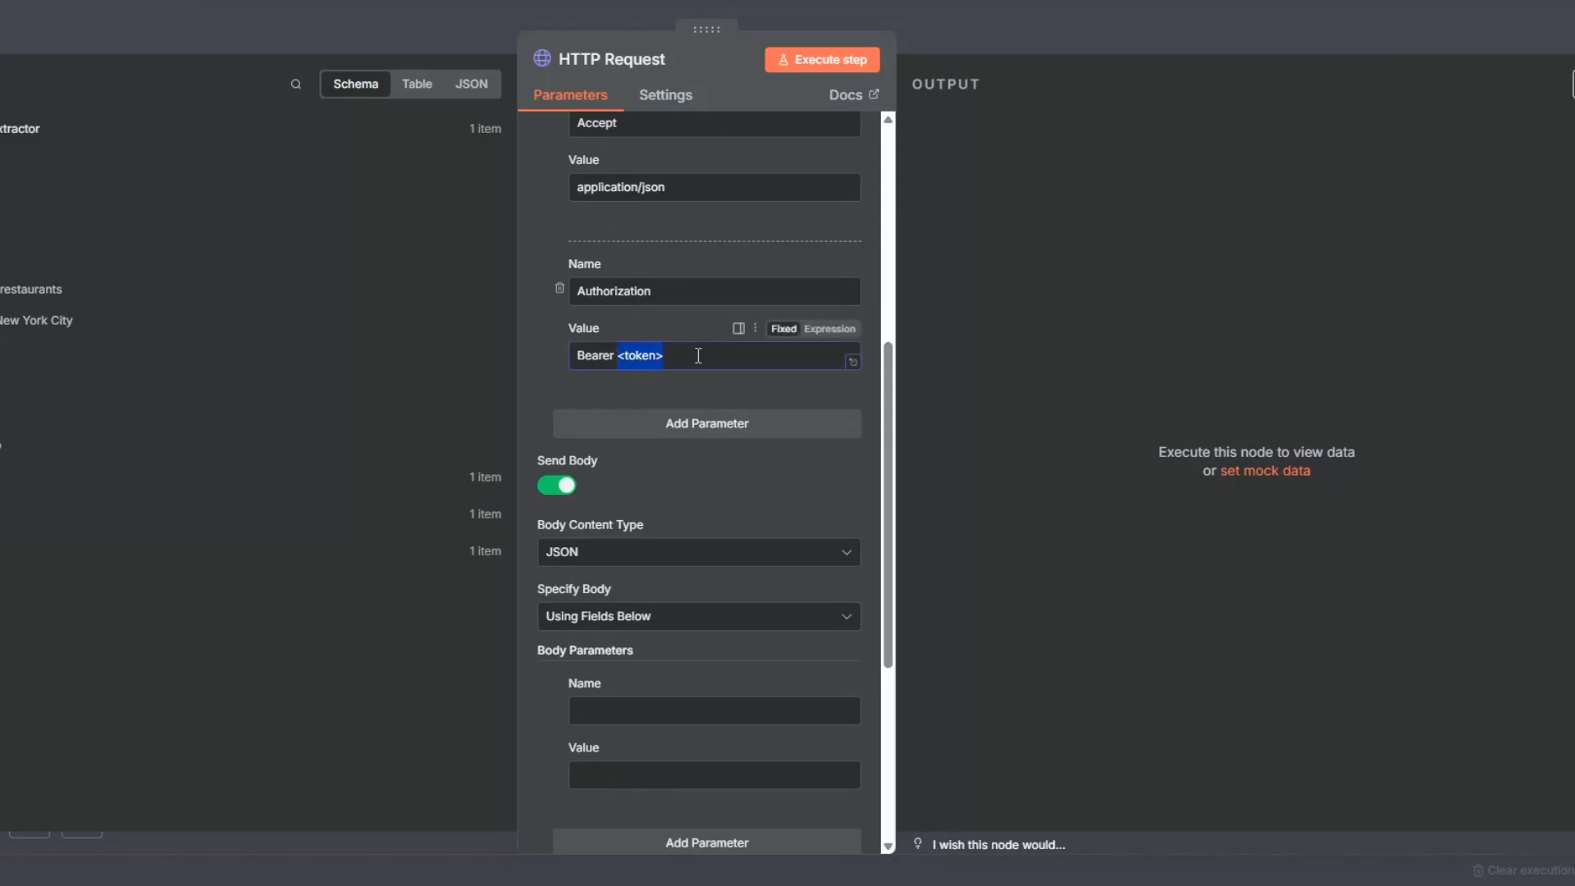
{"action": "scroll", "coordinate": [667, 499], "scroll_direction": "down", "scroll_amount": 5}
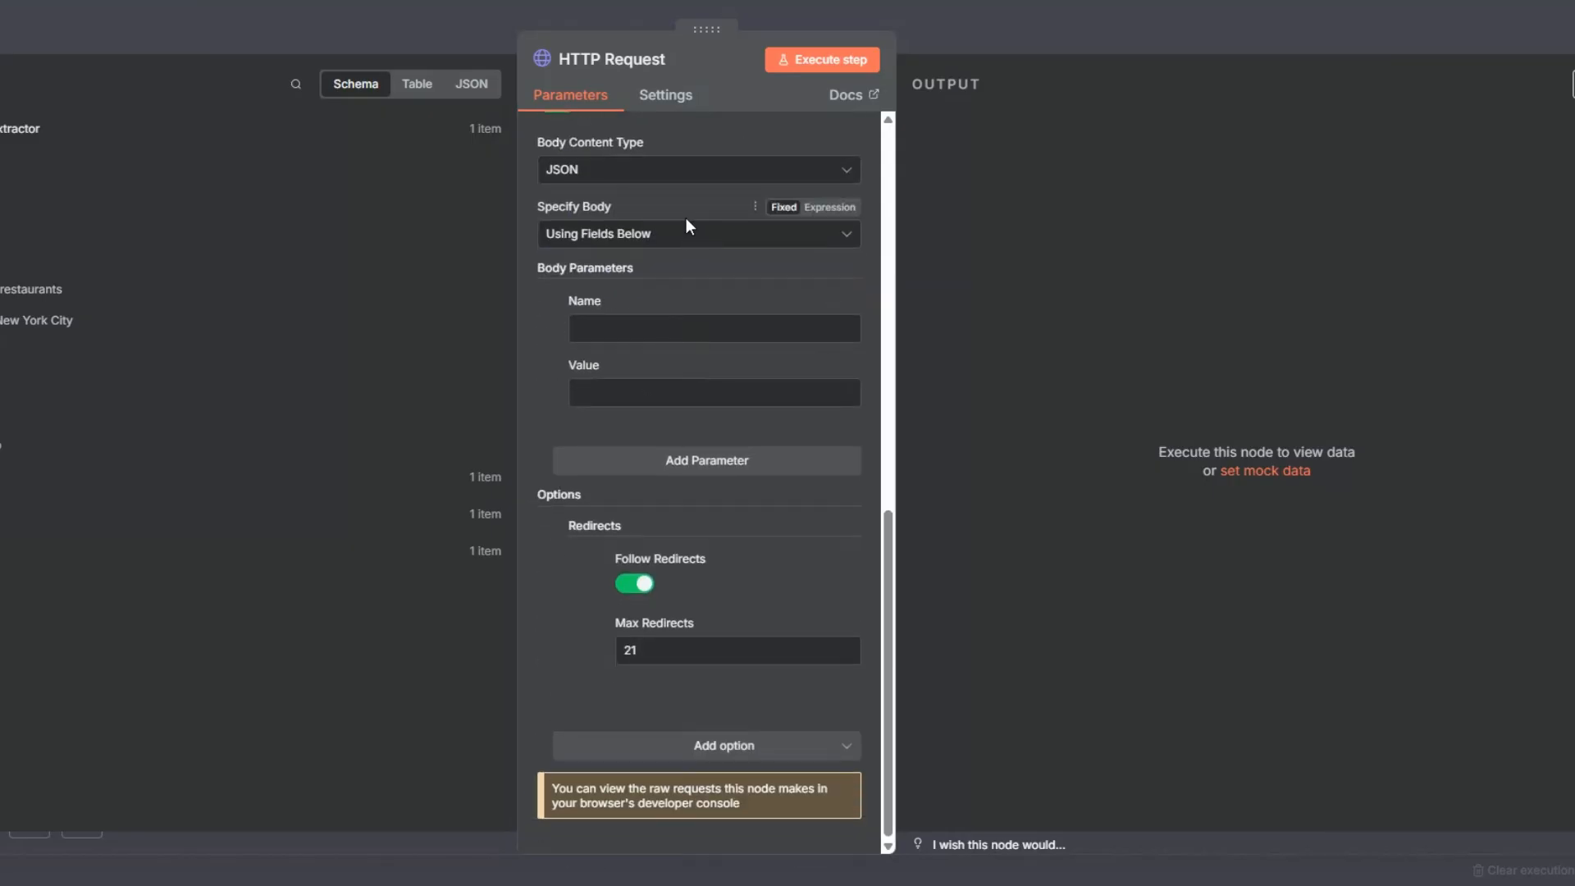
{"action": "scroll", "coordinate": [680, 287], "scroll_direction": "up", "scroll_amount": 10}
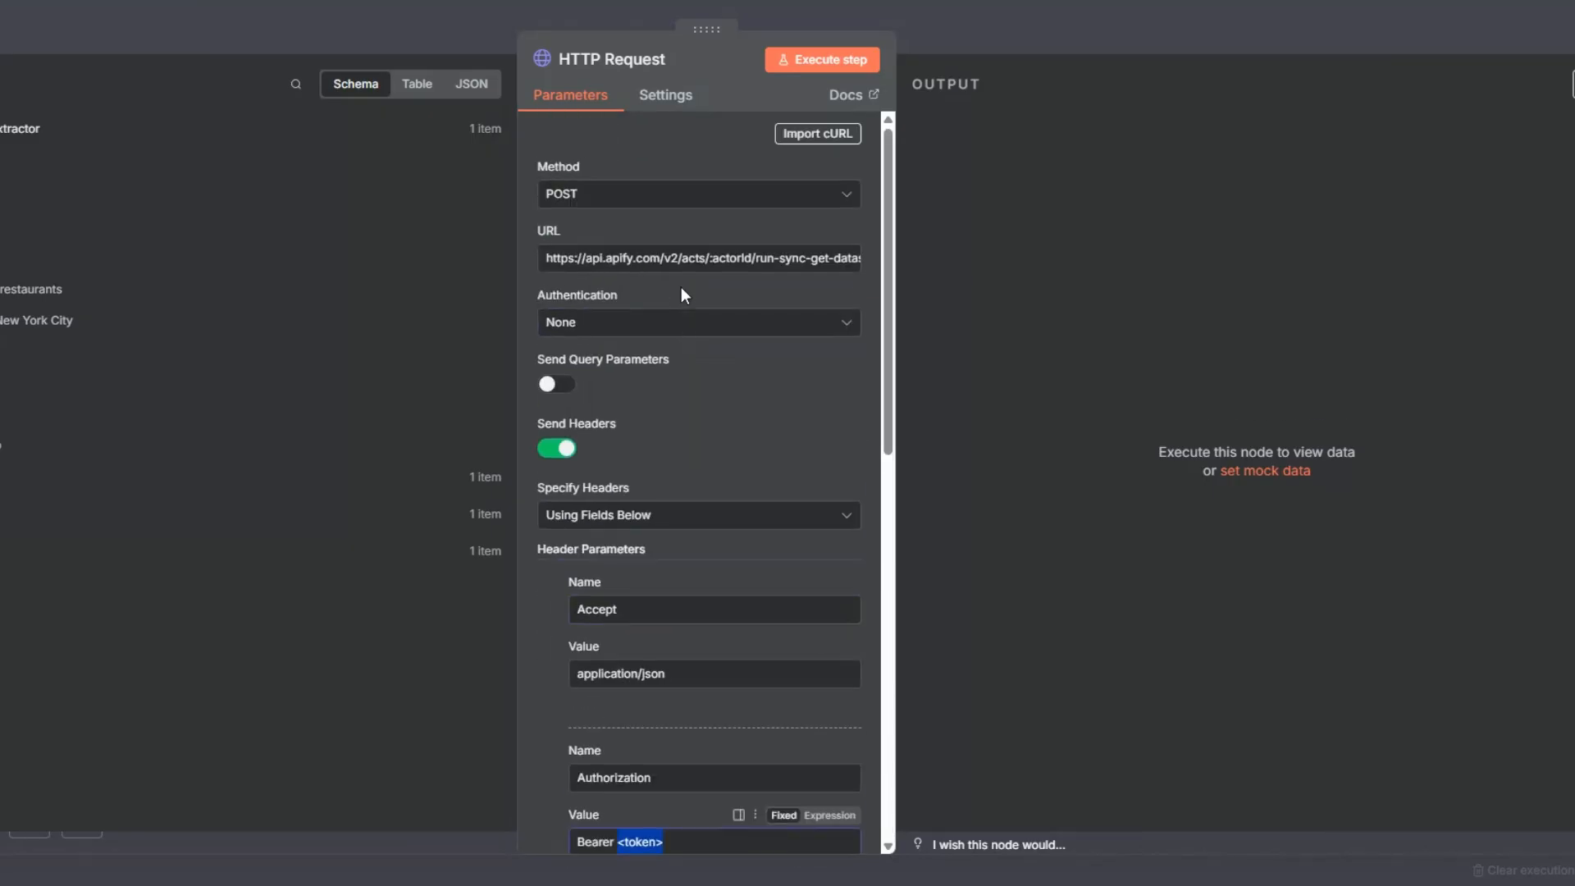
Step: Replace the :actorId placeholder in the request URL with the Actor ID of Apify's Google Maps Scraper
{"action": "left_click_drag", "start_coordinate": [710, 259], "coordinate": [752, 261]}
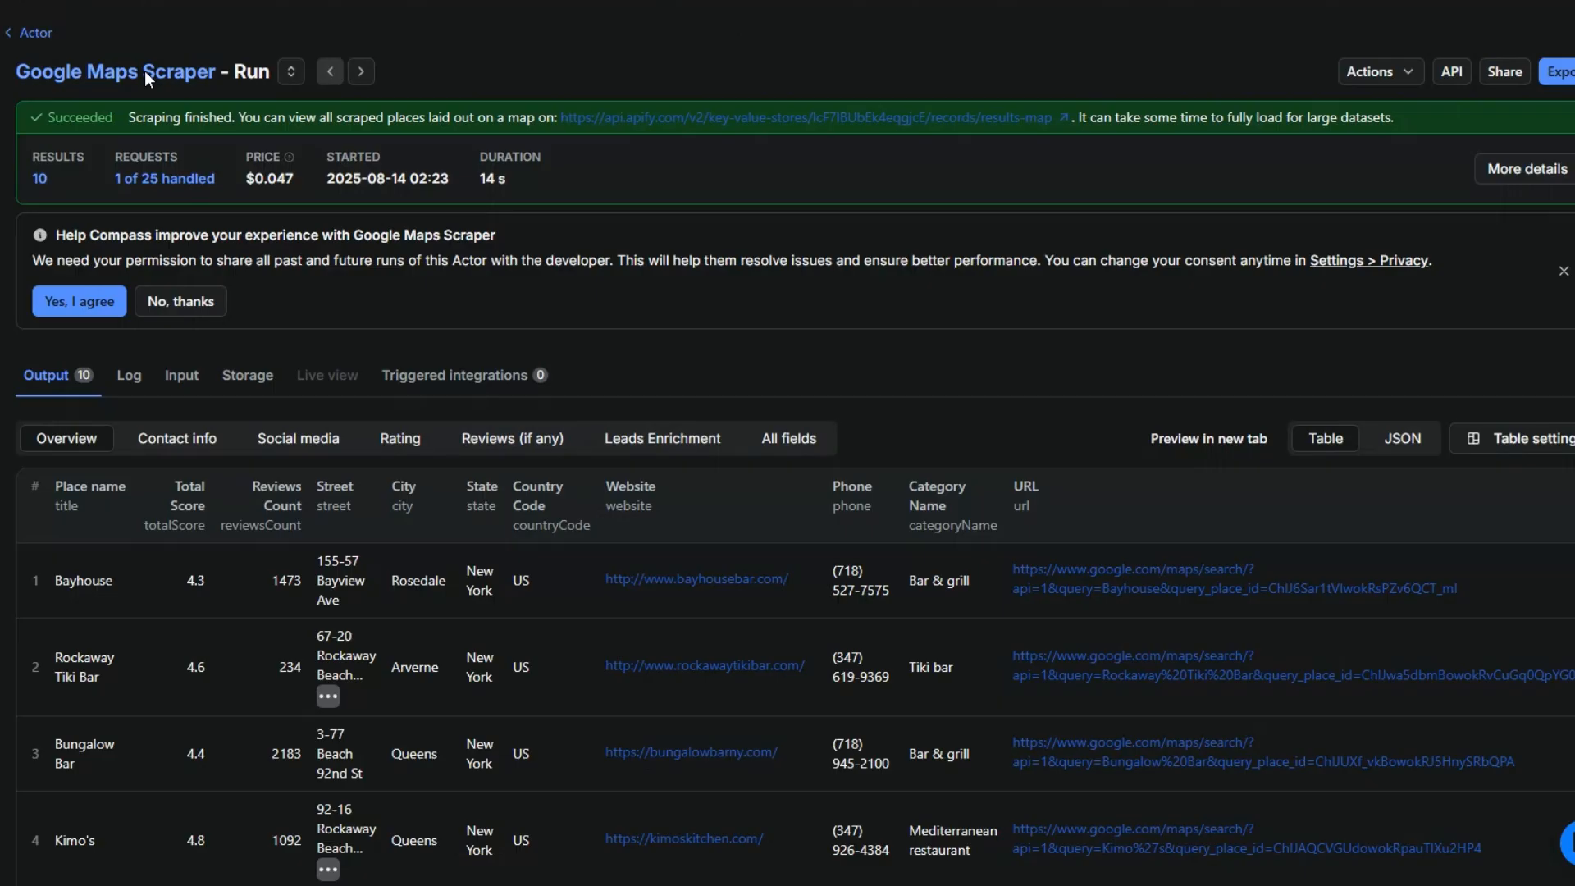
{"action": "left_click", "coordinate": [144, 70]}
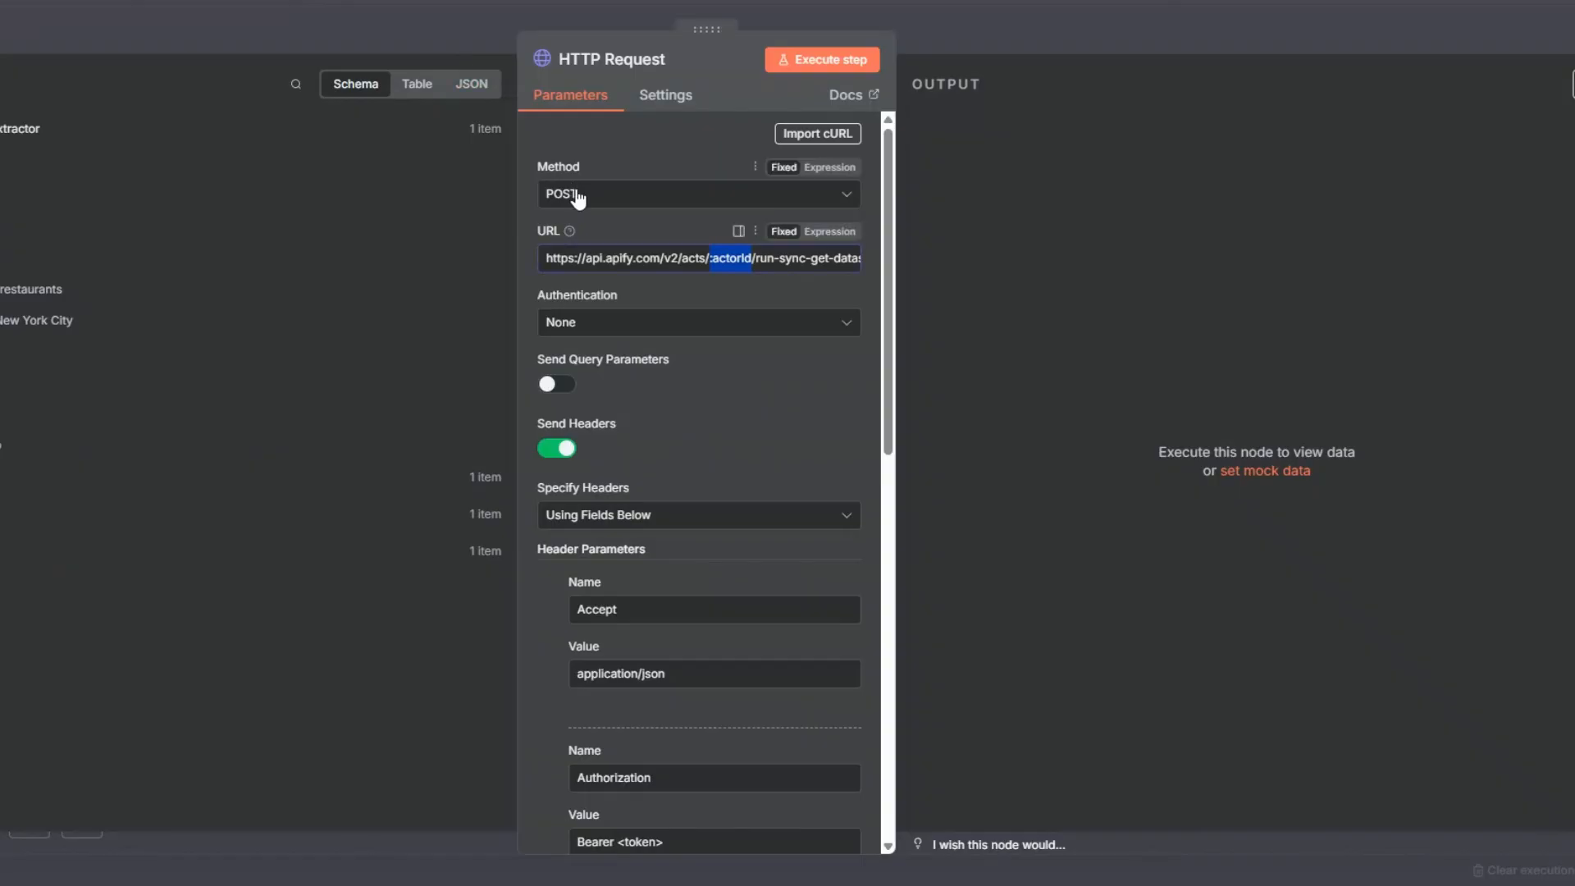
{"action": "scroll", "coordinate": [681, 401], "scroll_direction": "down", "scroll_amount": 5}
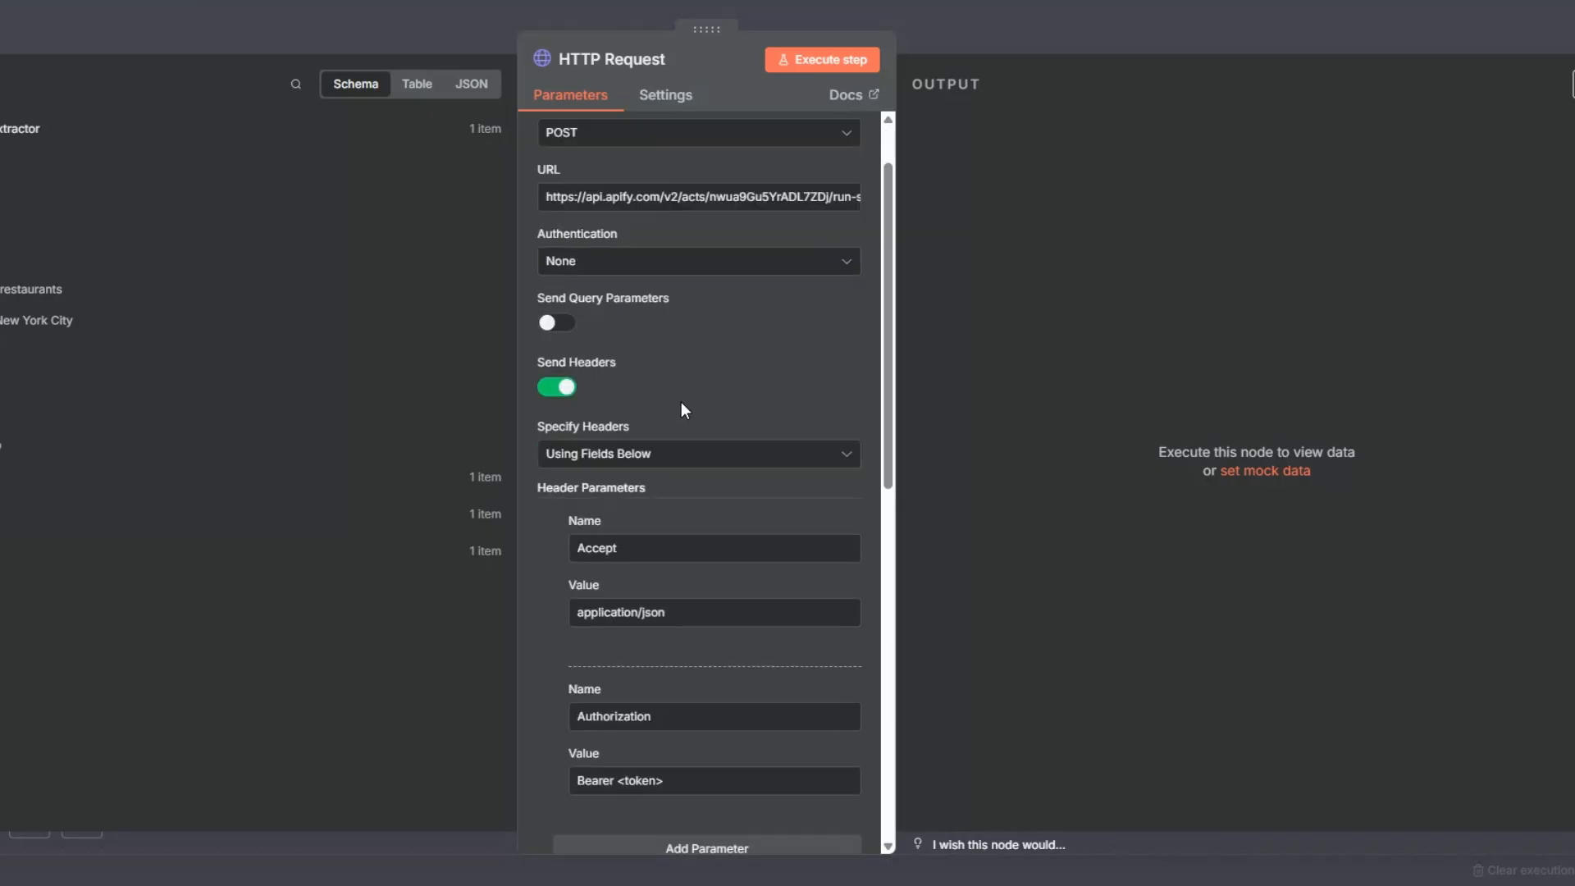
Step: Create a personal Apify API token with the description "test" and paste it over <token> in the Authorization header value
{"action": "left_click_drag", "start_coordinate": [617, 452], "coordinate": [688, 454]}
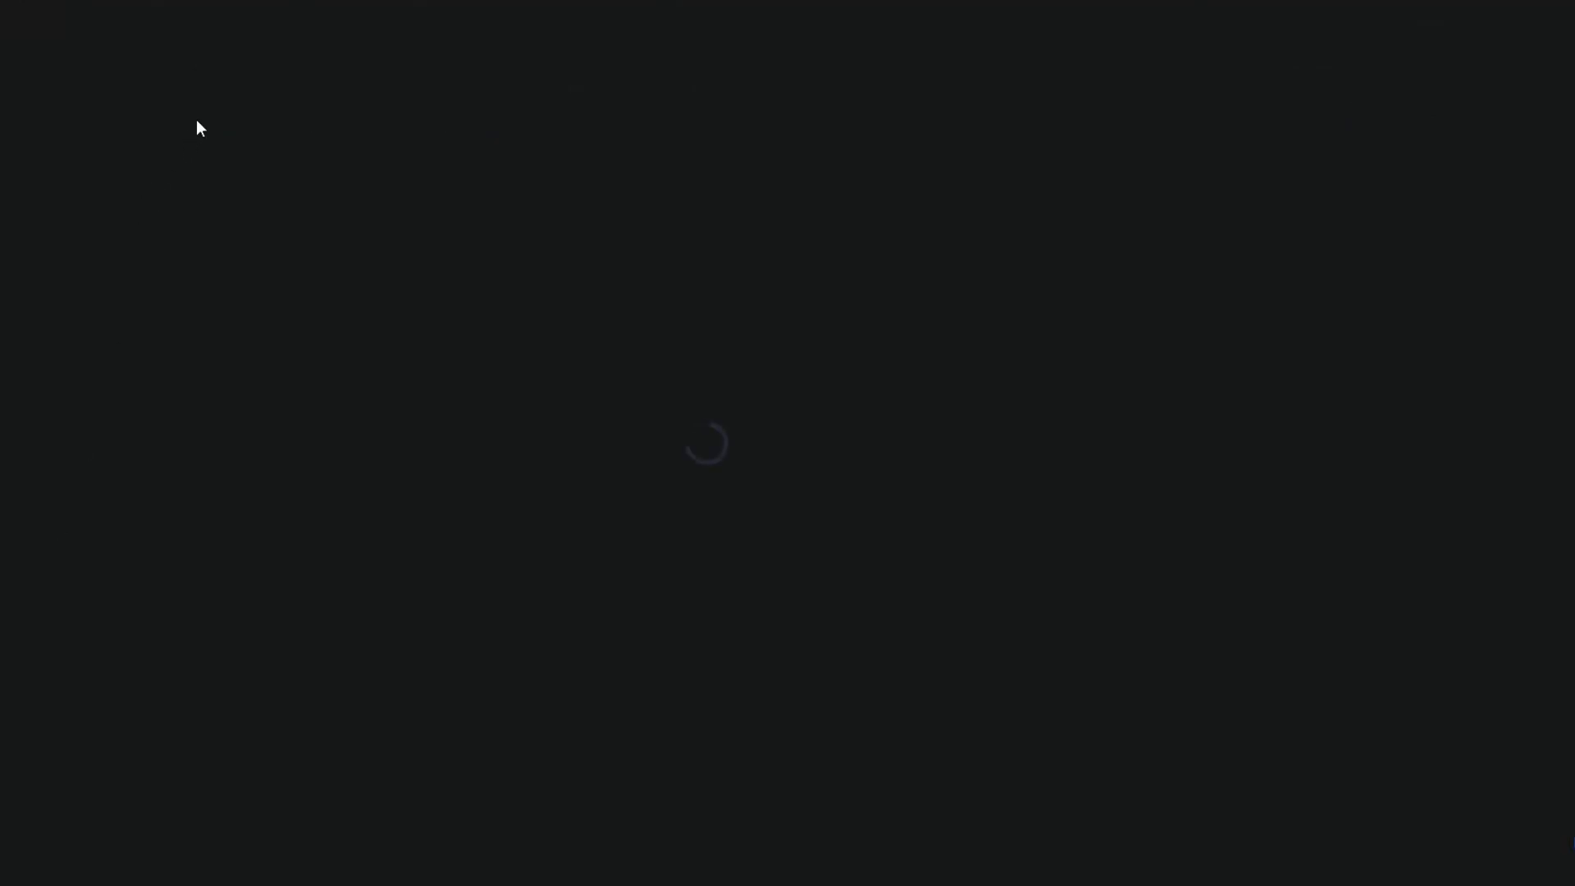
{"action": "left_click", "coordinate": [204, 95]}
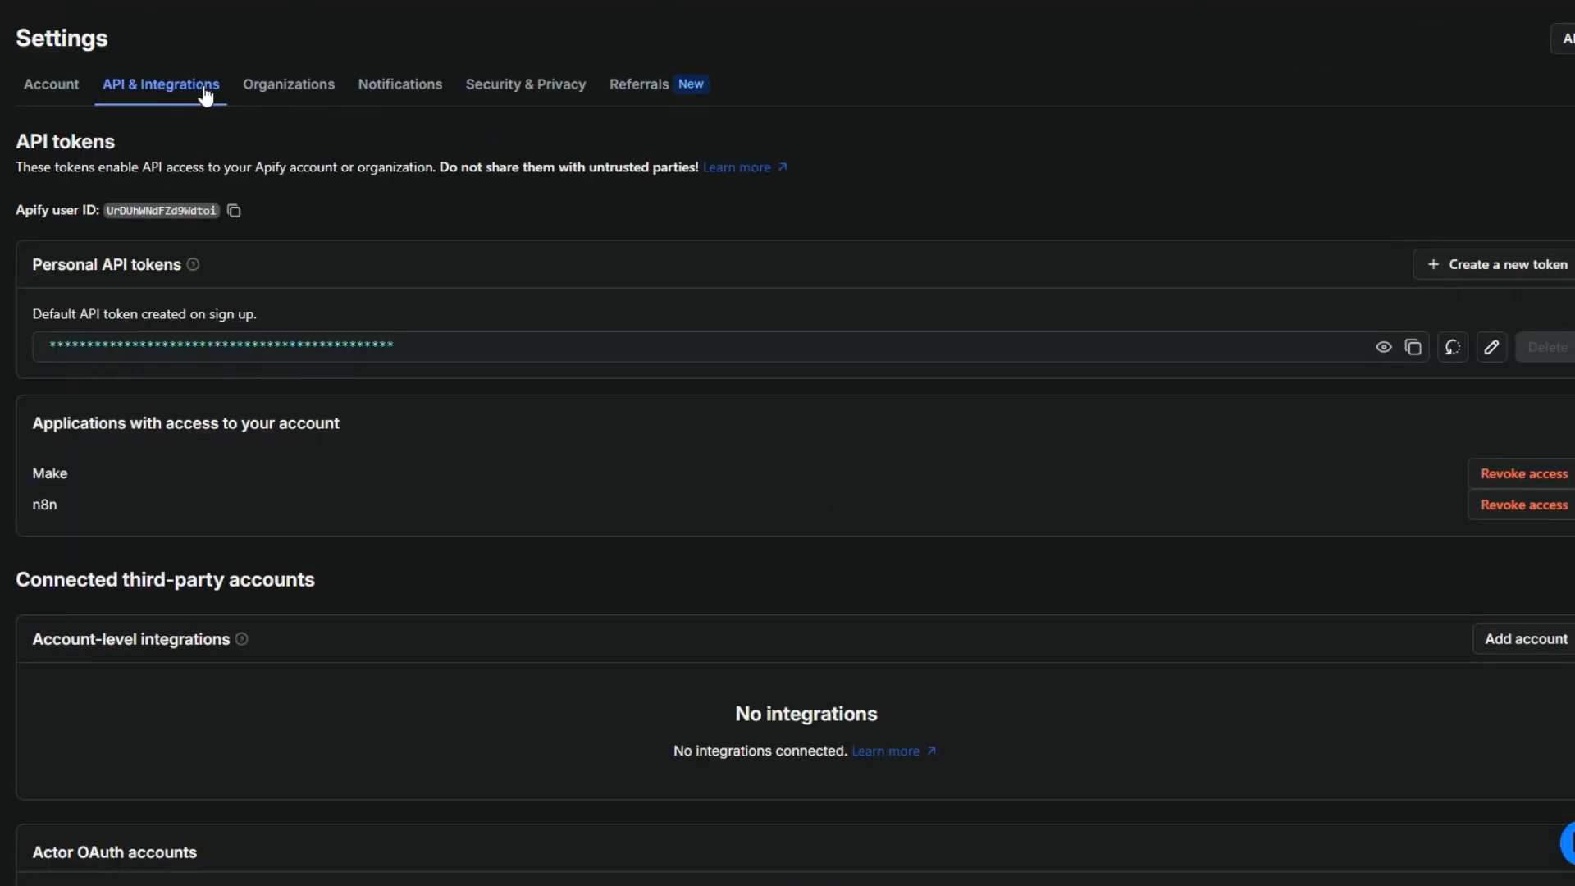
{"action": "left_click", "coordinate": [1506, 255]}
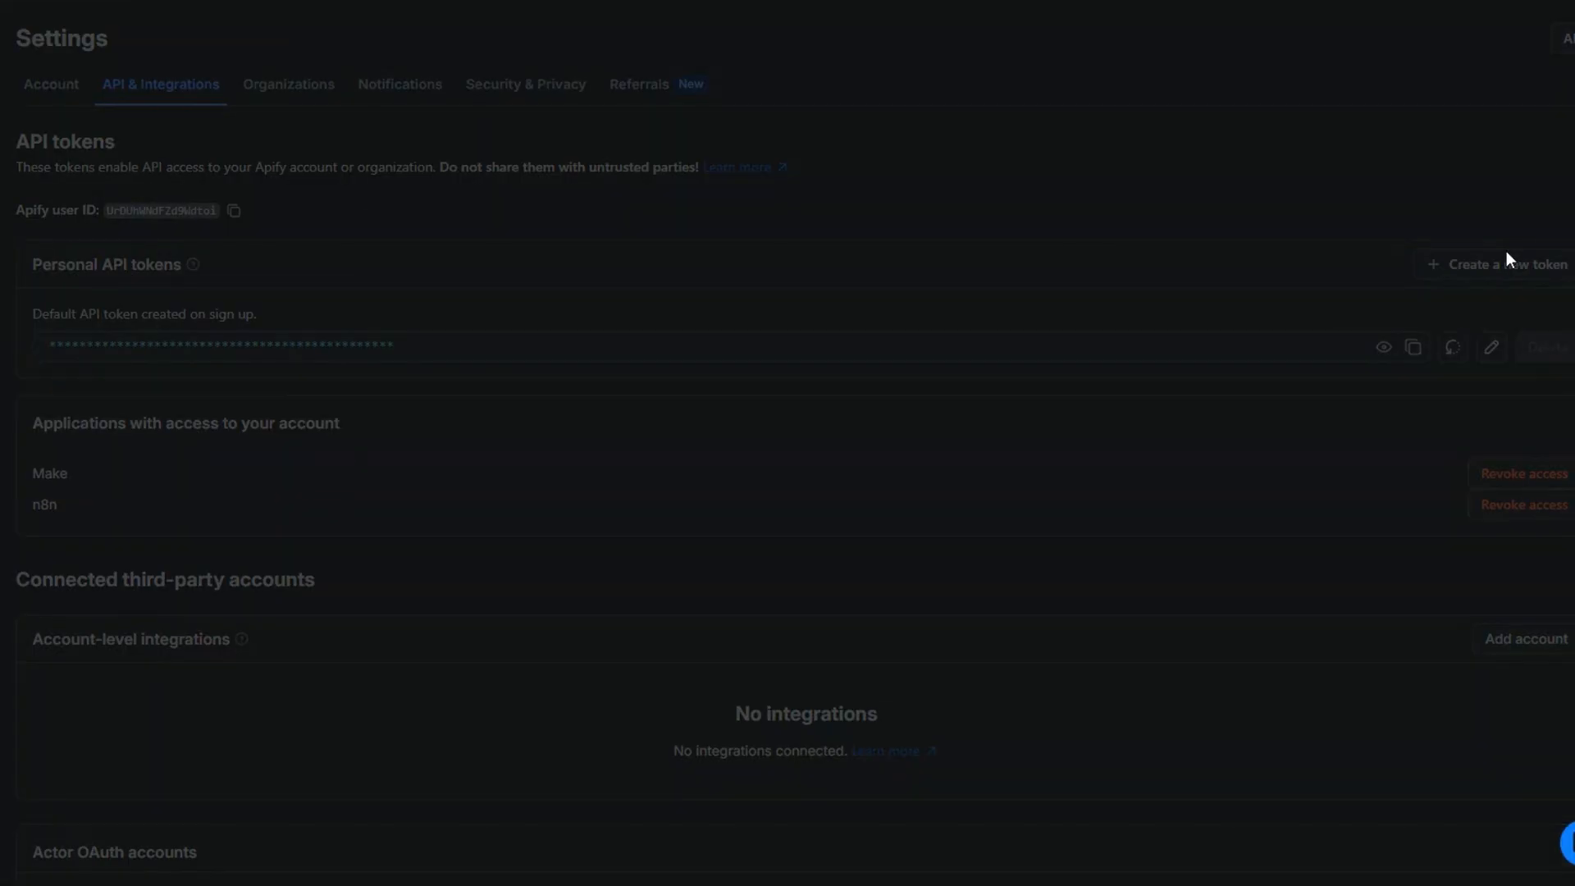
{"action": "type", "text": "test"}
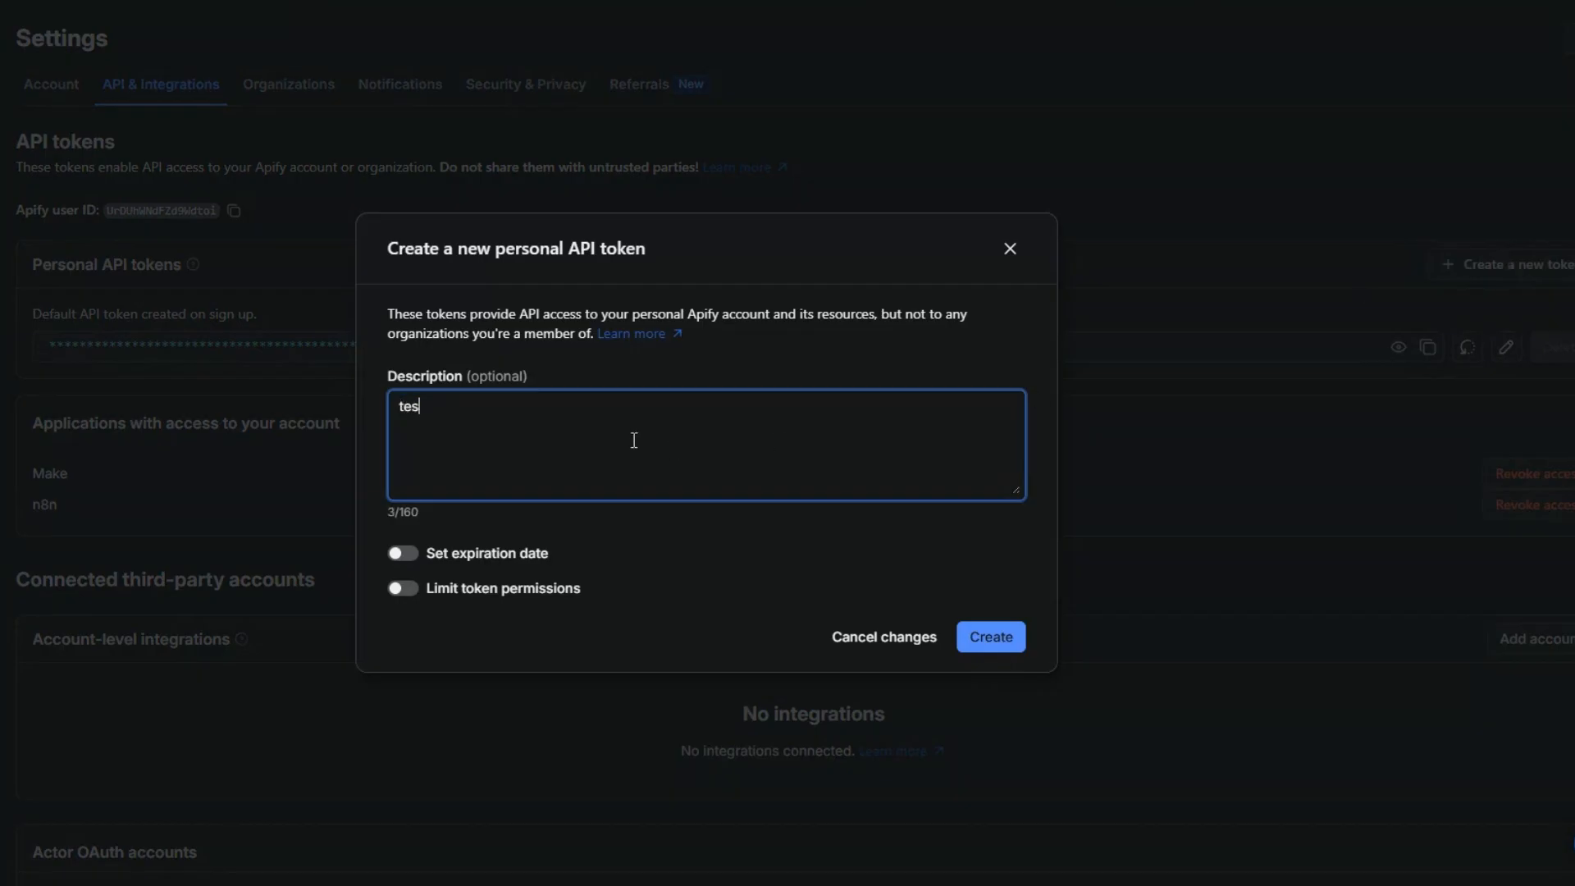
{"action": "left_click", "coordinate": [1004, 639]}
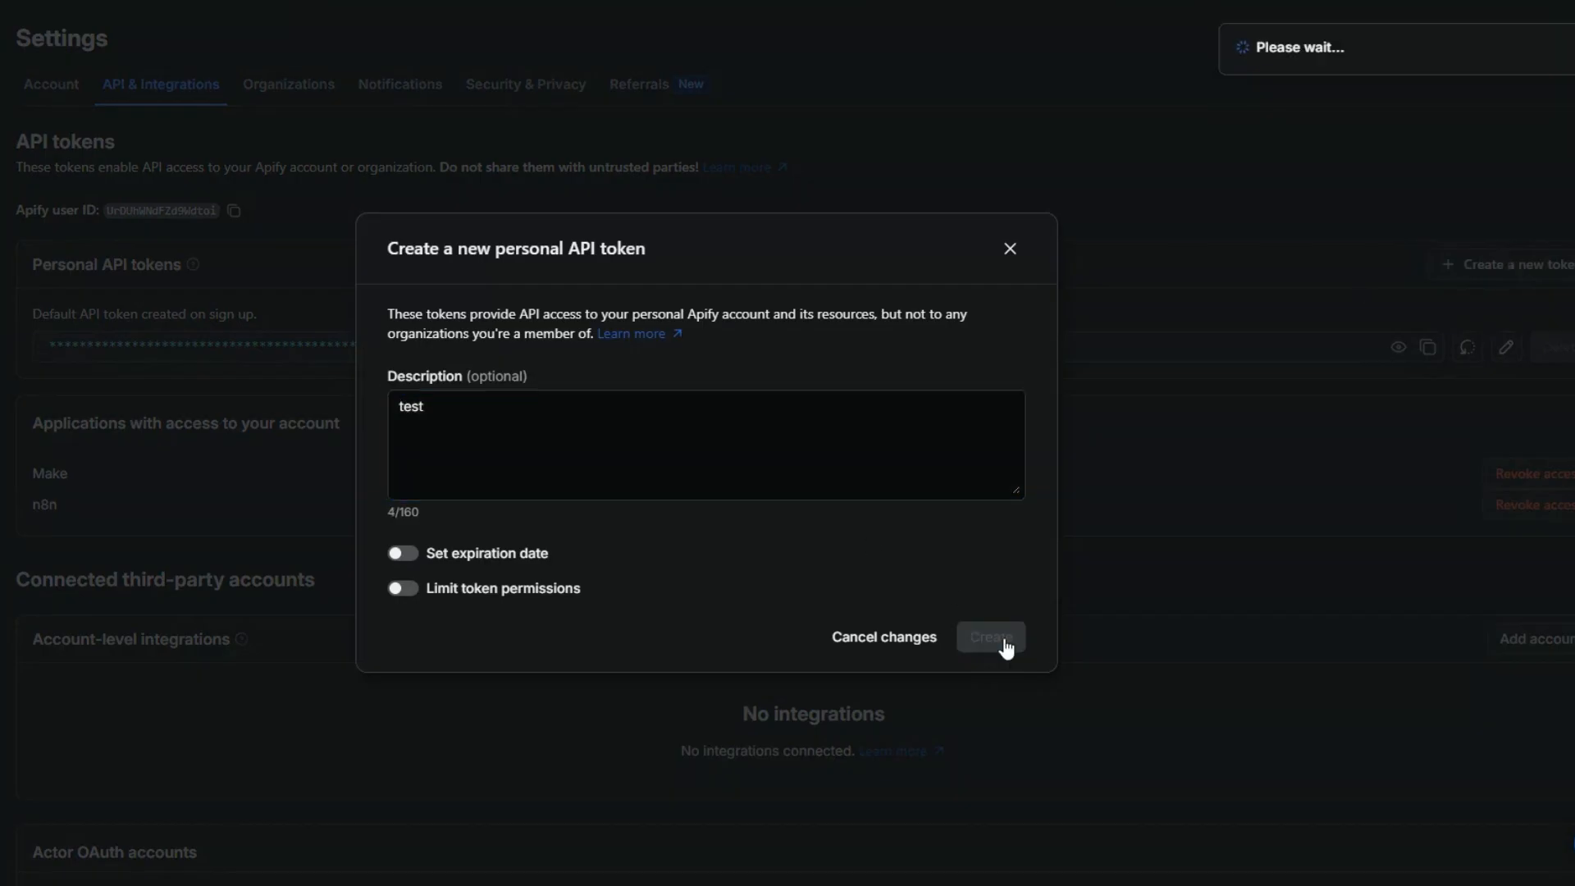
{"action": "left_click", "coordinate": [1412, 437]}
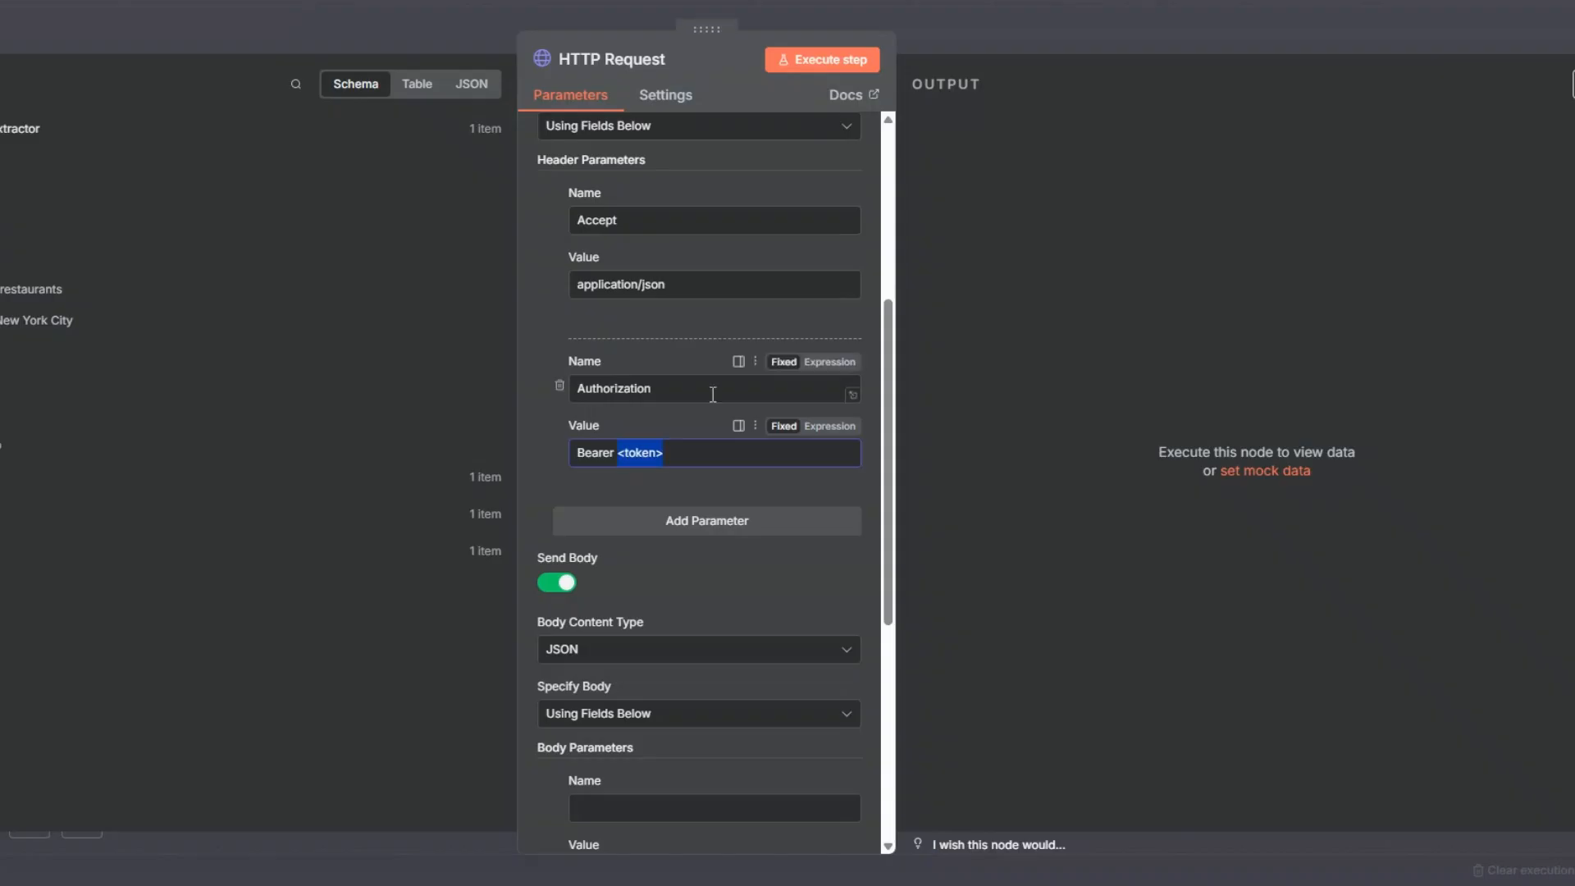
{"action": "key", "text": "ctrl+v"}
{"action": "left_click", "coordinate": [704, 555]}
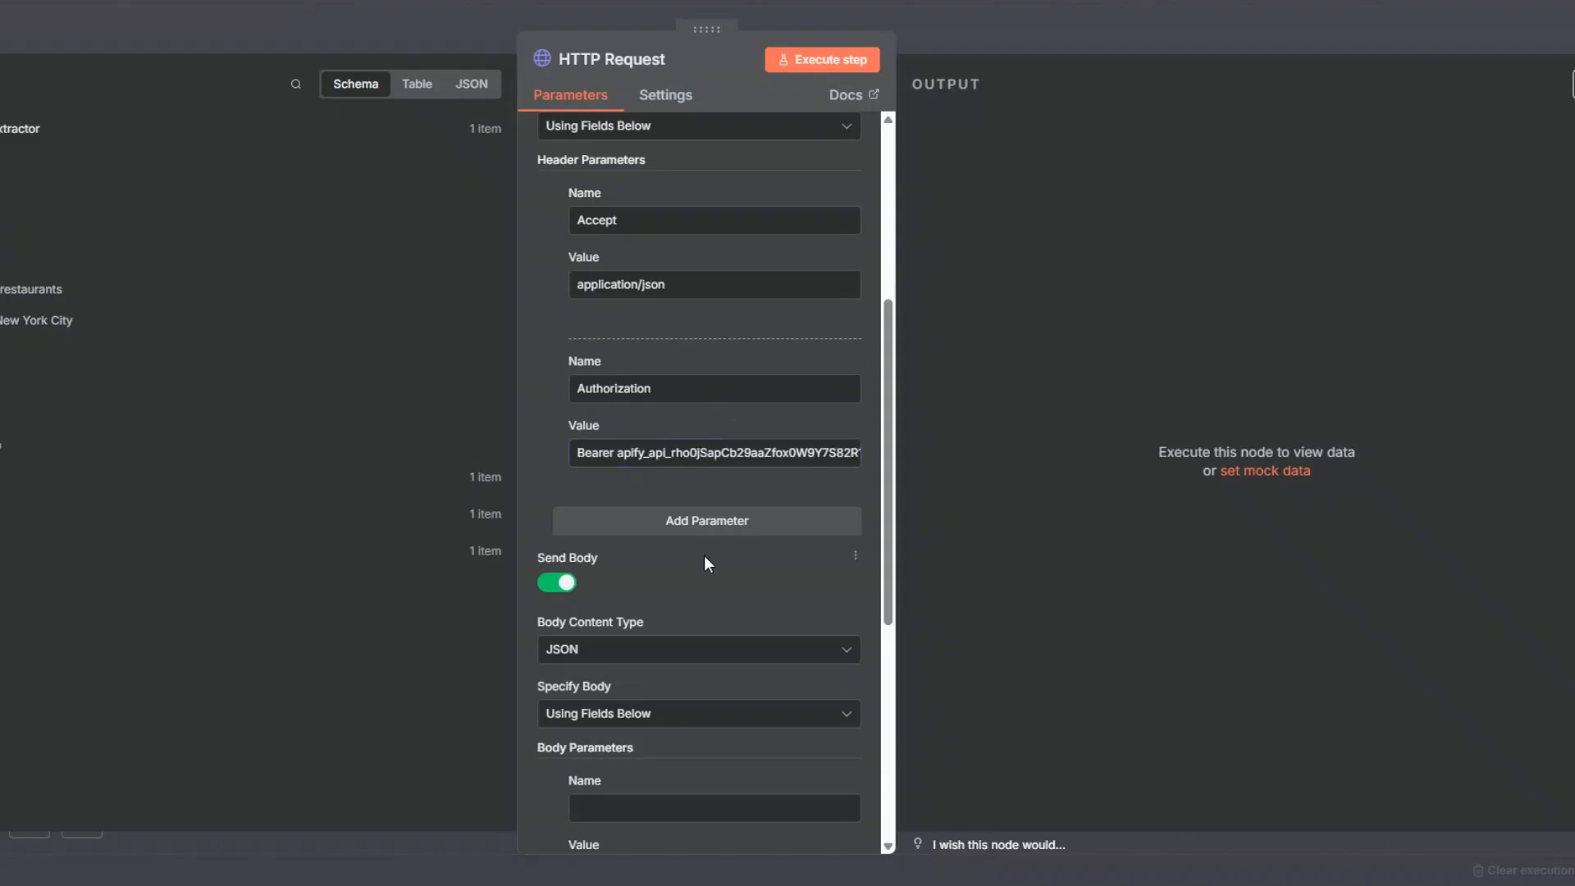
Step: Set the HTTP Request node's Specify Body option to Using JSON
{"action": "scroll", "coordinate": [667, 430], "scroll_direction": "down", "scroll_amount": 4}
{"action": "left_click", "coordinate": [668, 430]}
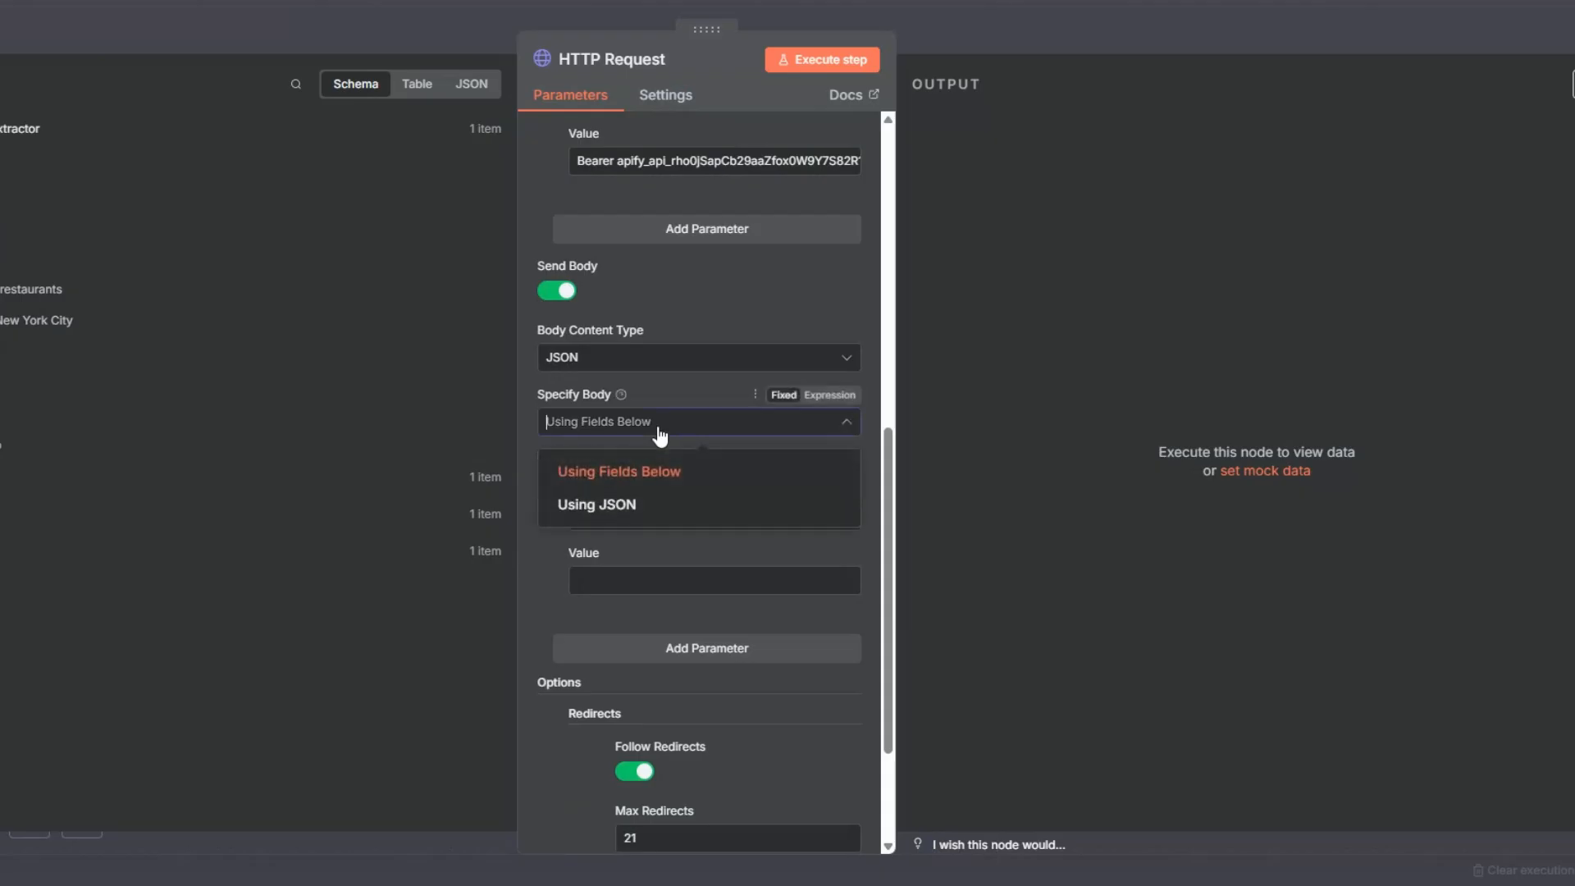
{"action": "left_click", "coordinate": [660, 506]}
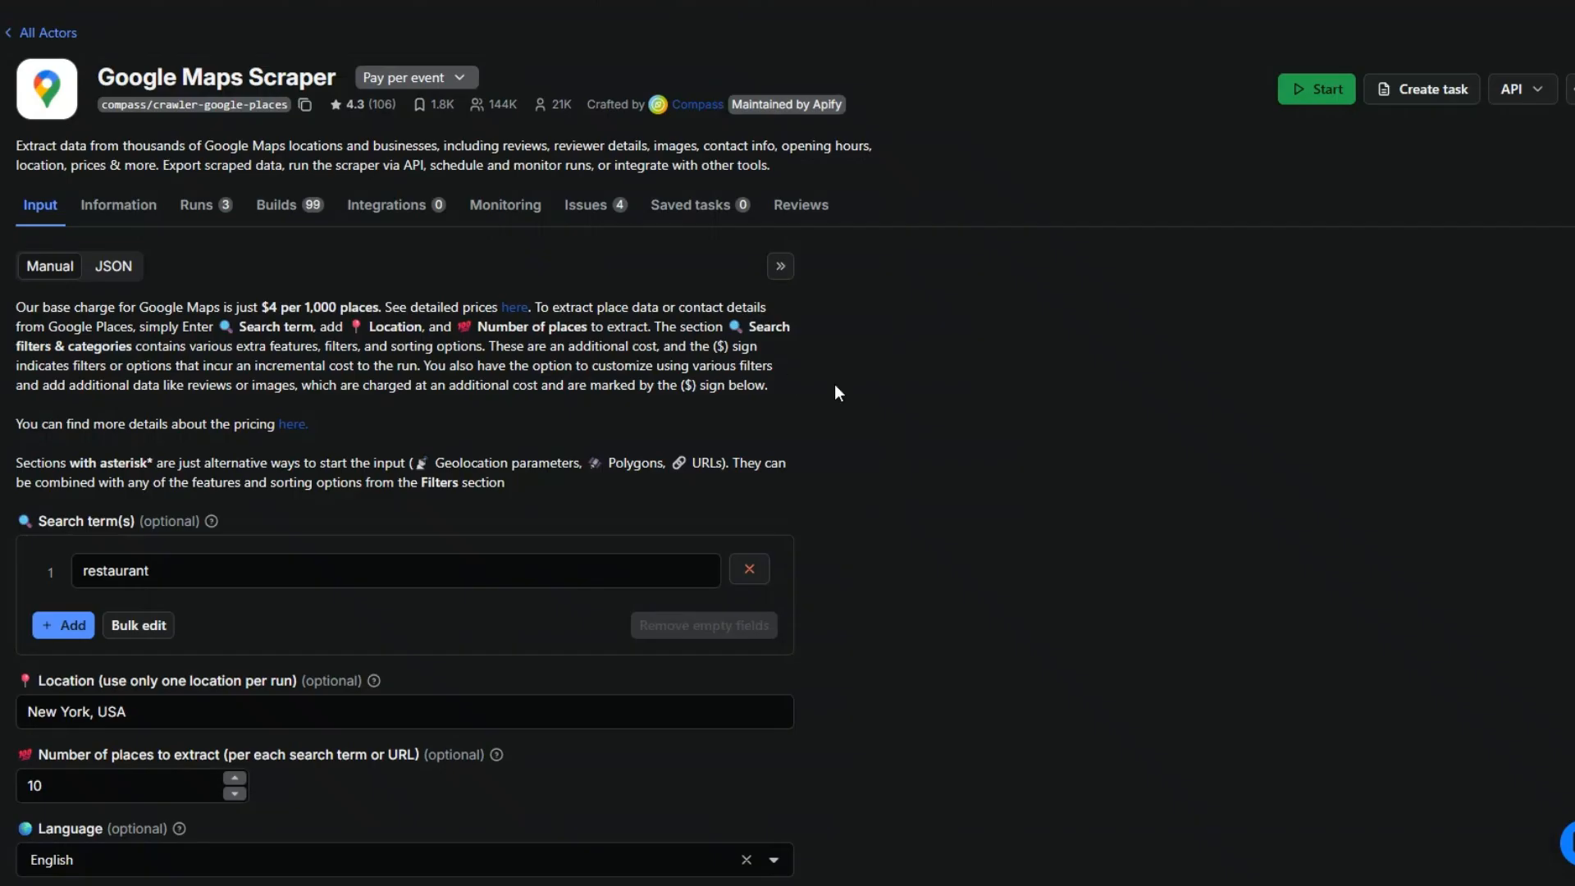
Step: Show the Google Maps Scraper input on Apify as JSON and copy the whole code
{"action": "scroll", "coordinate": [834, 386], "scroll_direction": "down", "scroll_amount": 5}
{"action": "scroll", "coordinate": [834, 386], "scroll_direction": "up", "scroll_amount": 3}
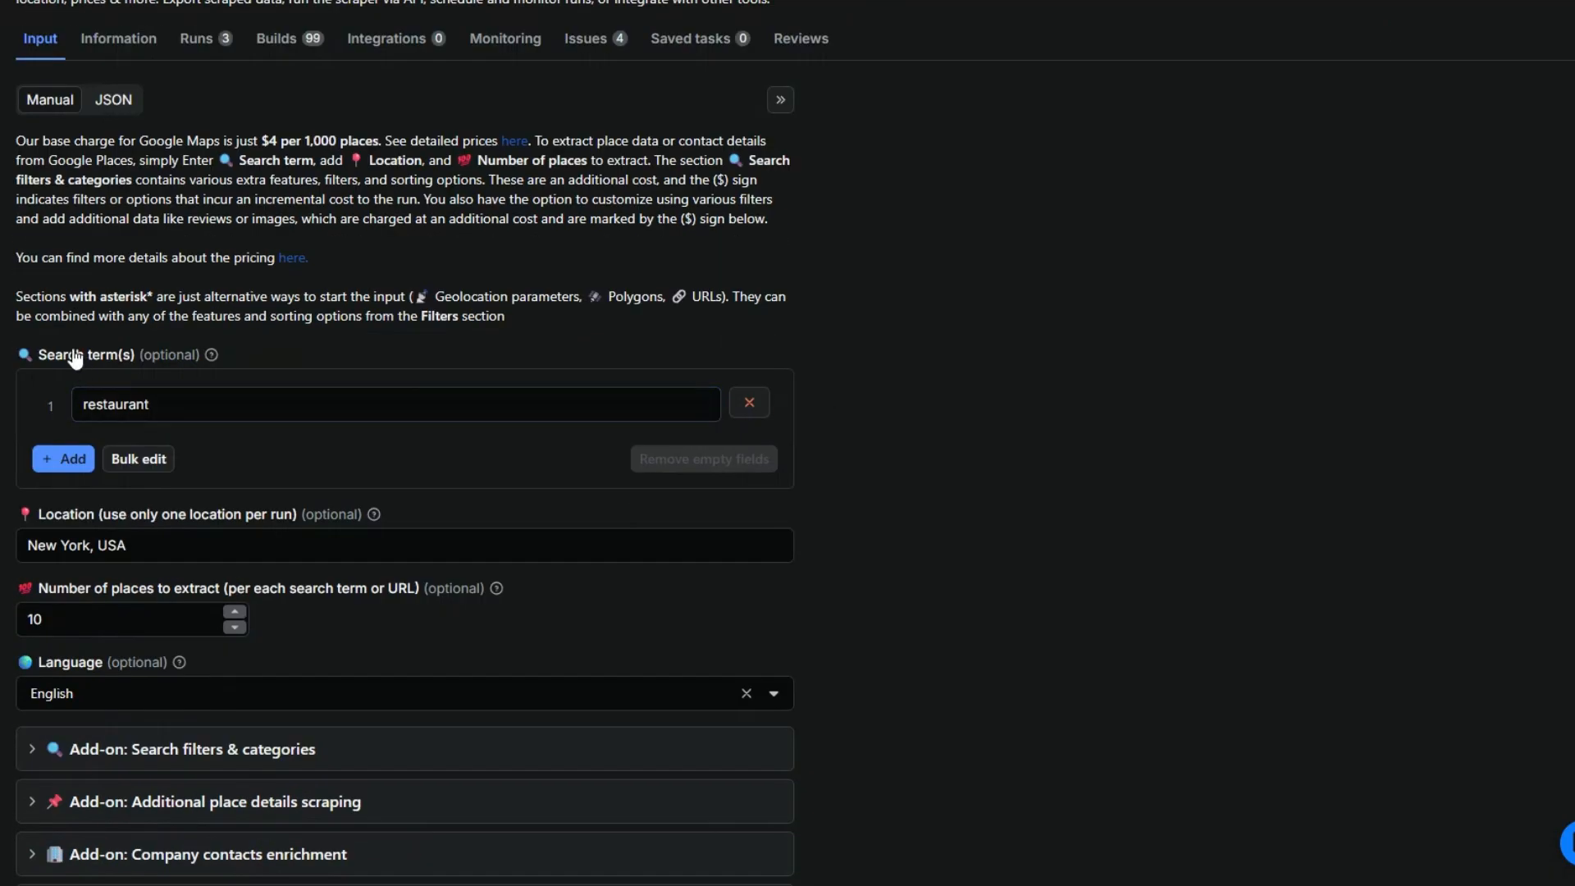
{"action": "left_click", "coordinate": [114, 101]}
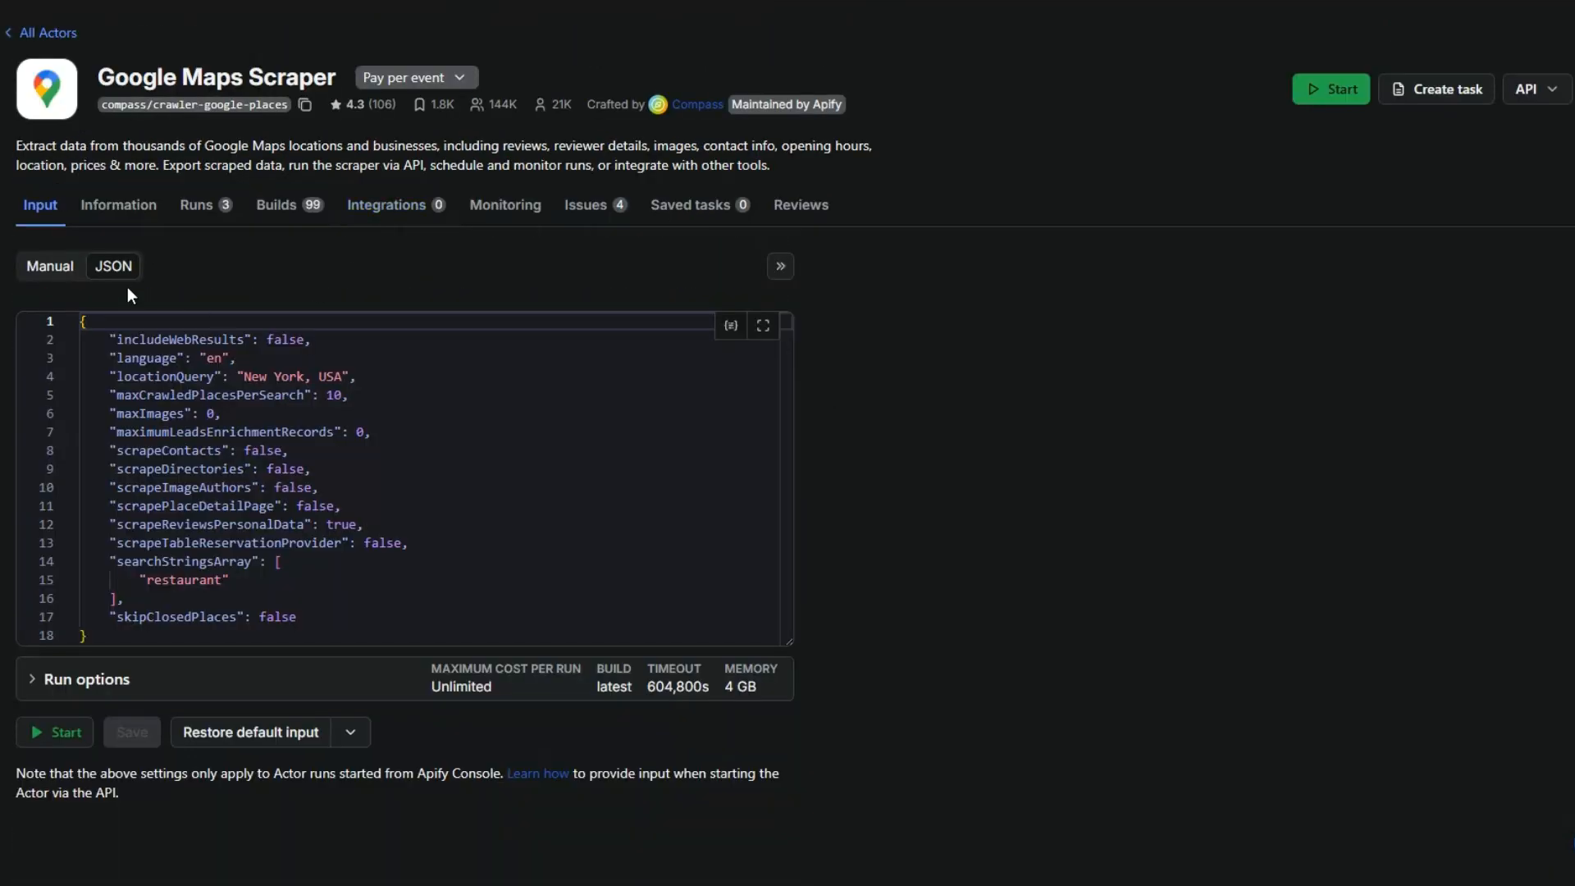
{"action": "left_click_drag", "start_coordinate": [78, 324], "coordinate": [177, 636]}
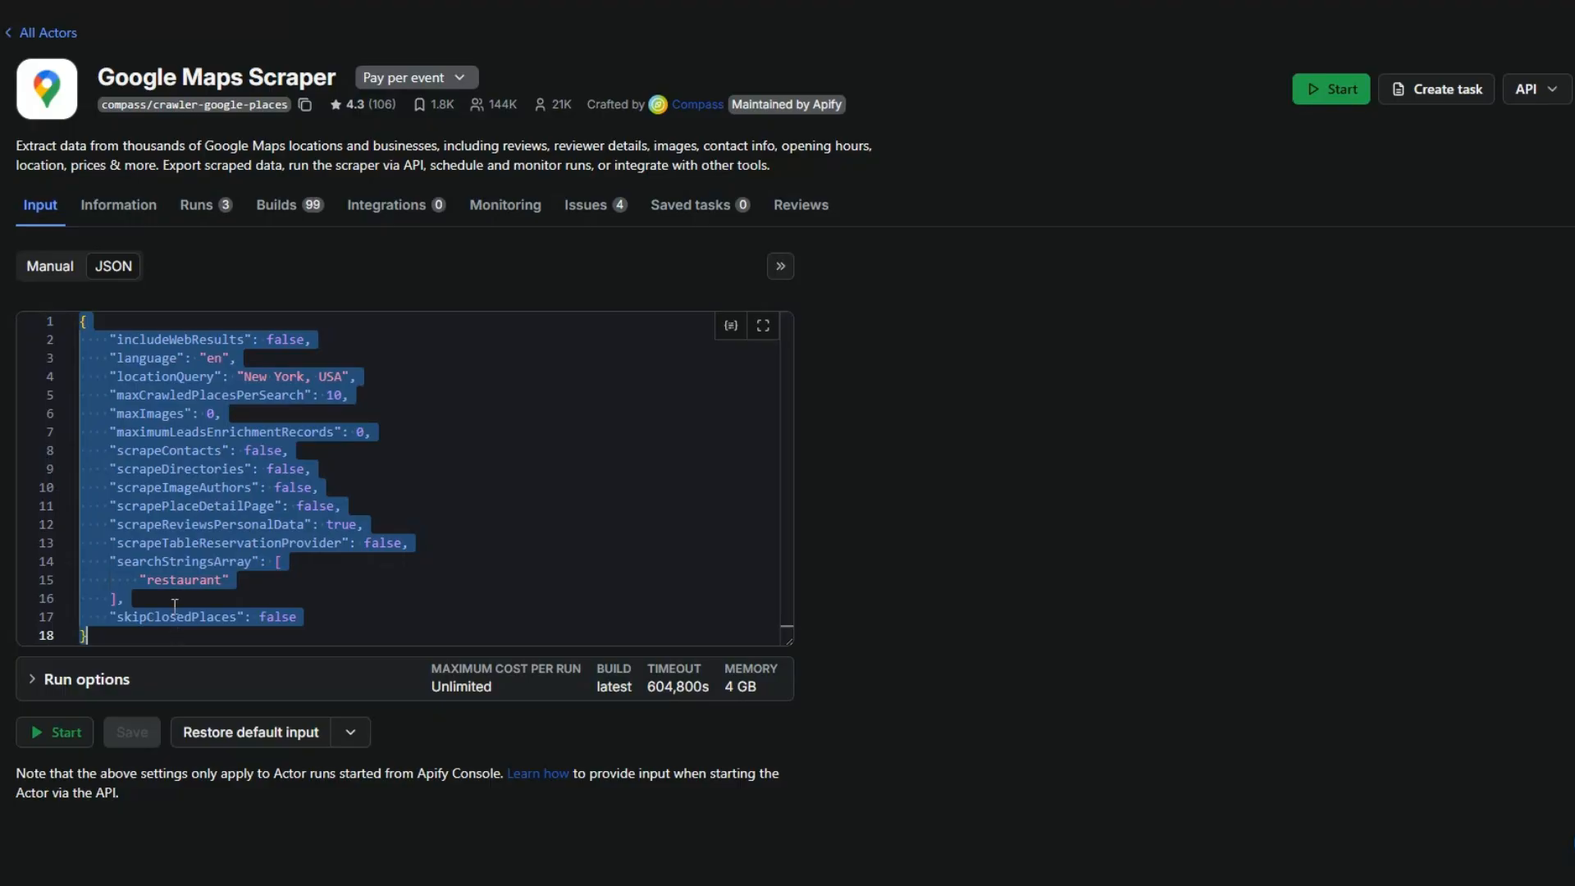
{"action": "right_click", "coordinate": [174, 542]}
{"action": "left_click", "coordinate": [324, 713]}
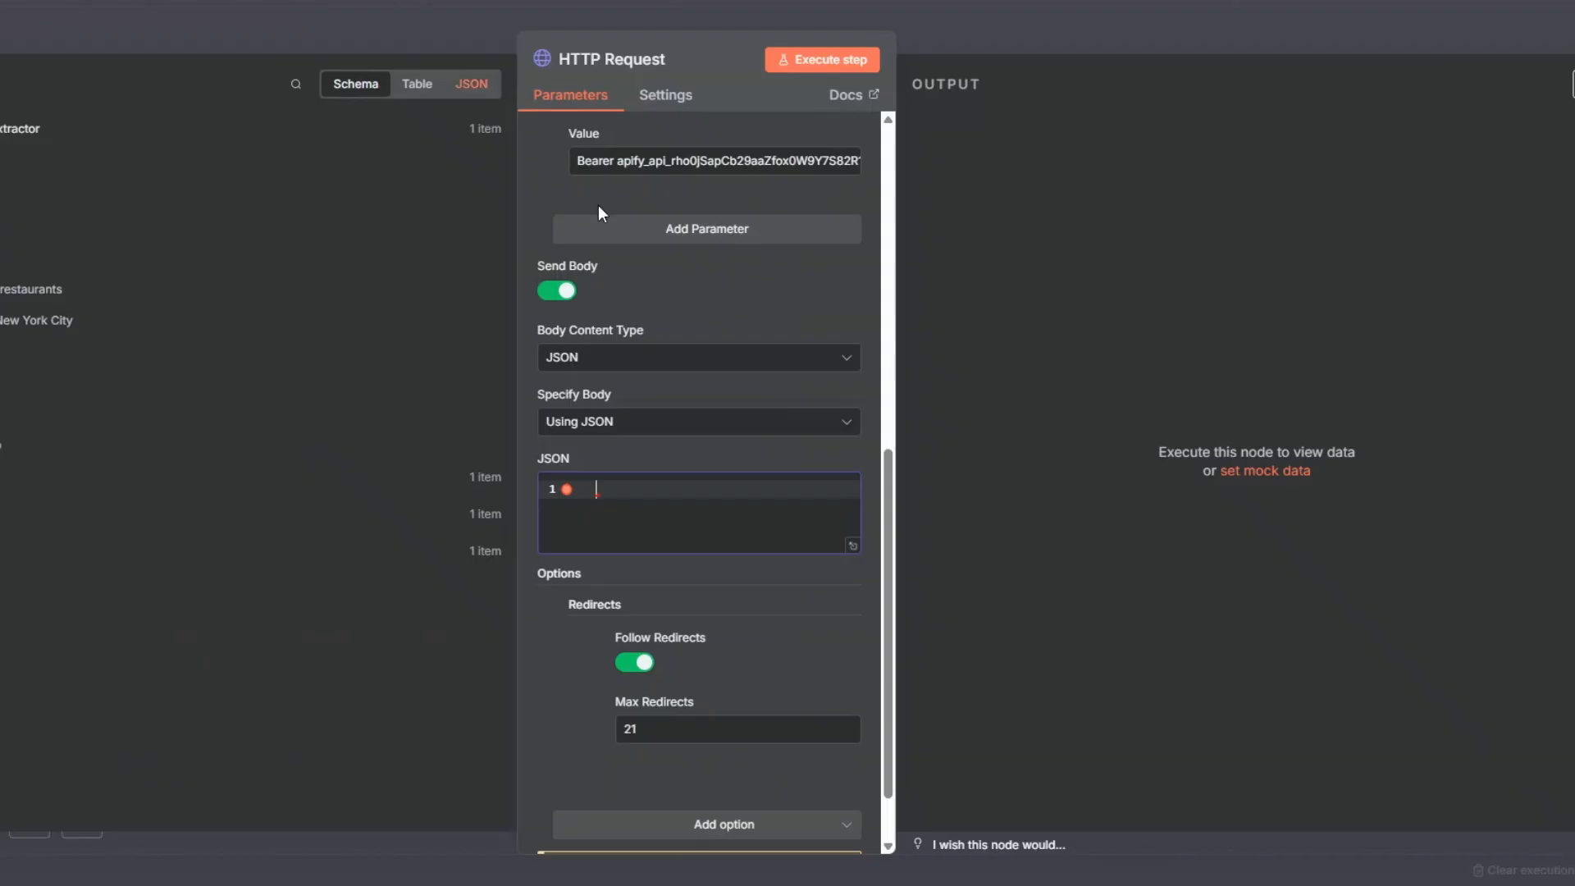
Step: Switch the node's JSON body to an expression and paste the scraper input into the expanded expression editor
{"action": "mouse_move", "coordinate": [826, 504]}
{"action": "left_click", "coordinate": [831, 459]}
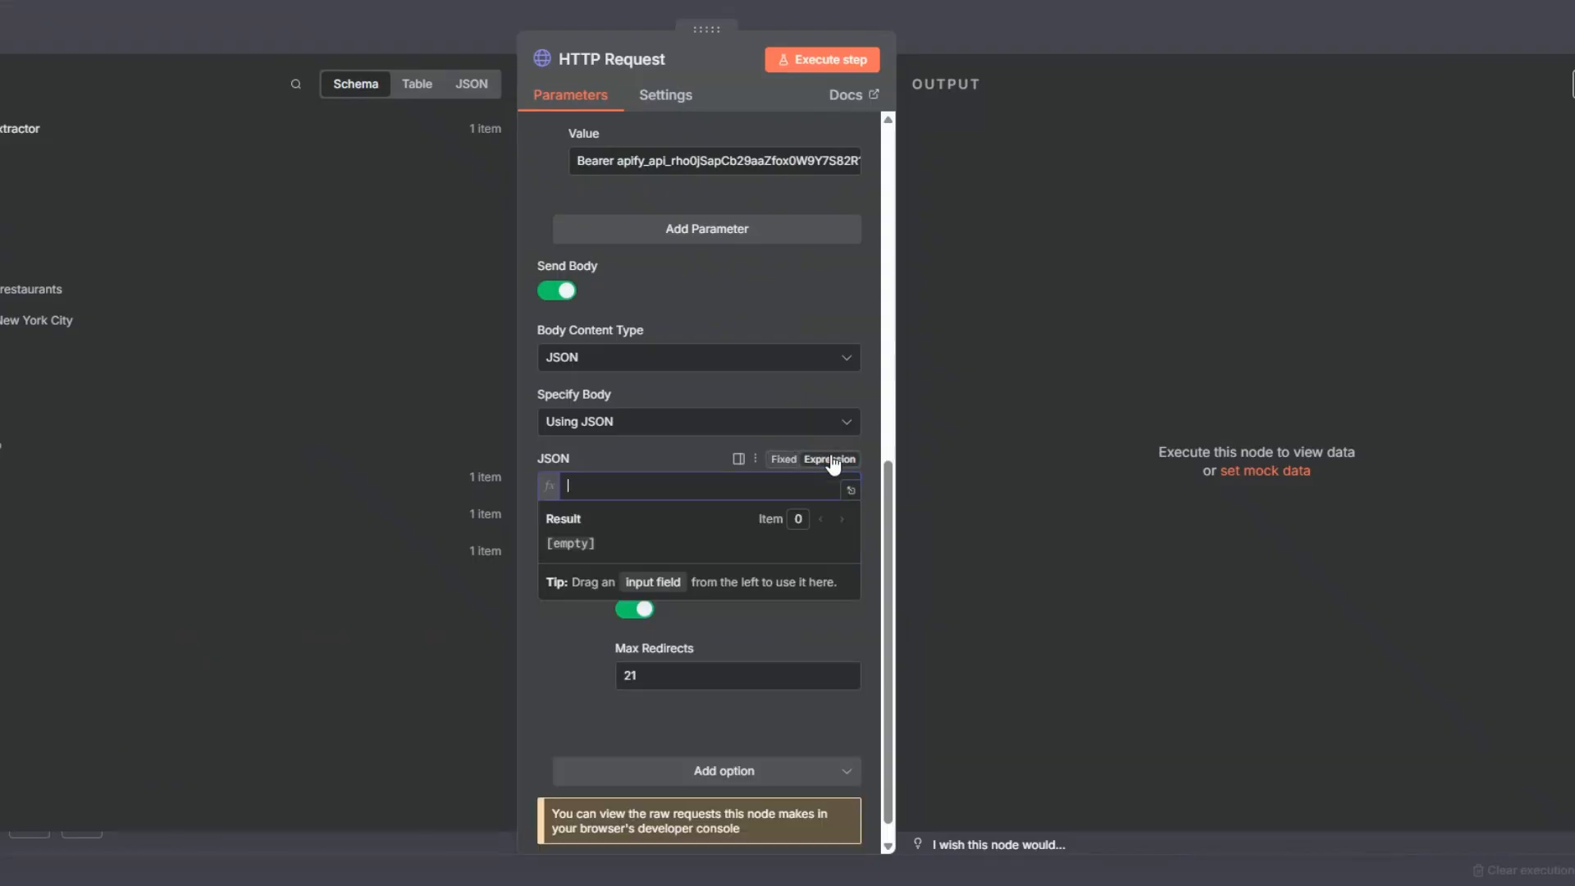
{"action": "left_click", "coordinate": [848, 490]}
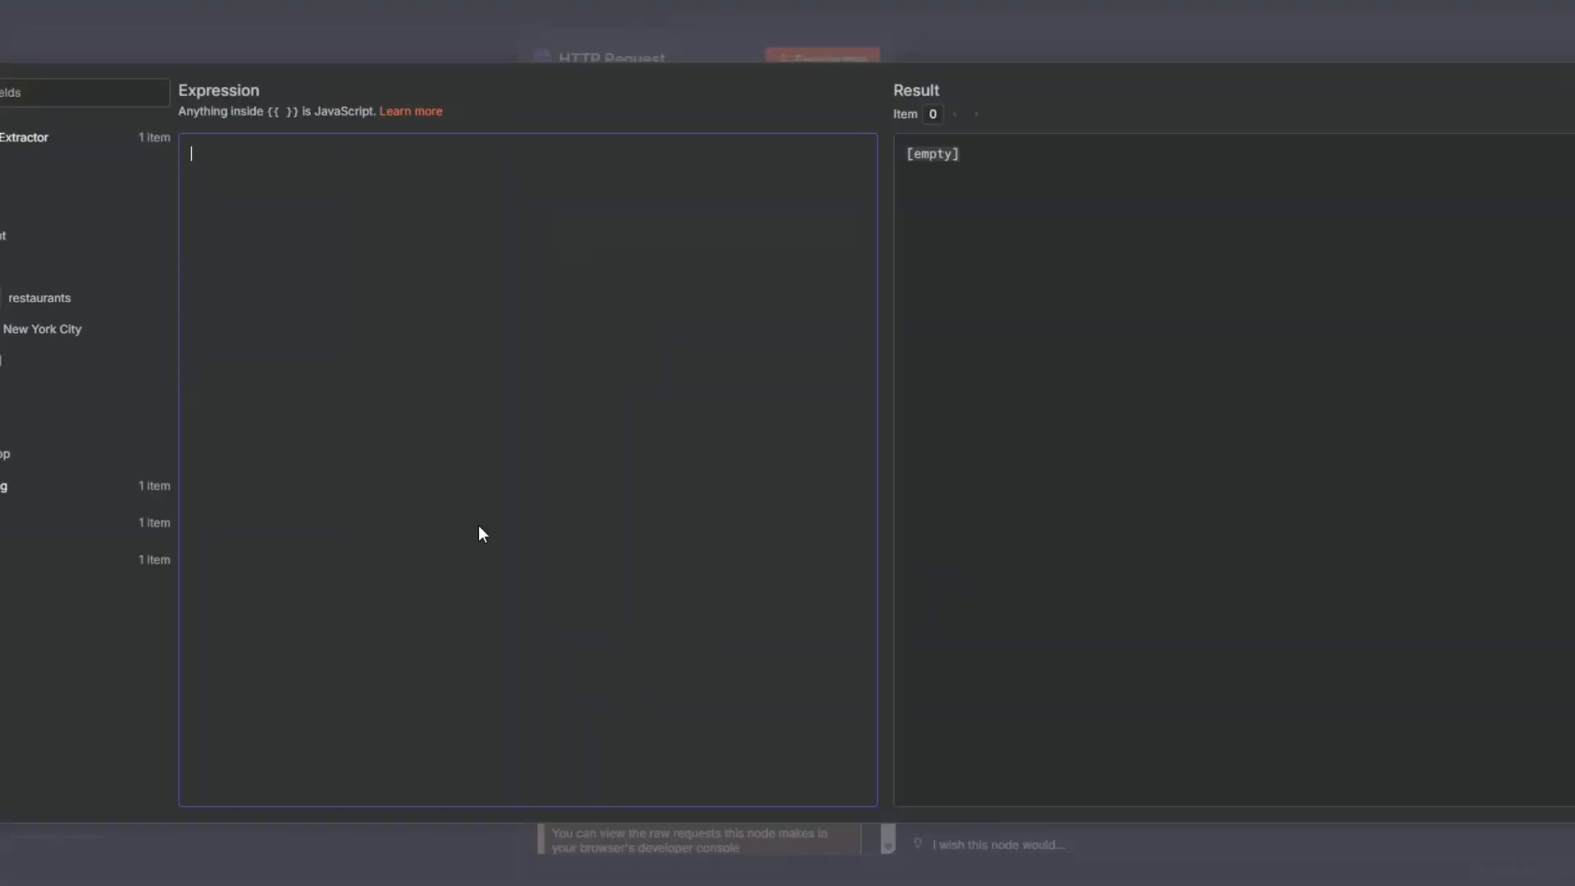
{"action": "key", "text": "ctrl+v"}
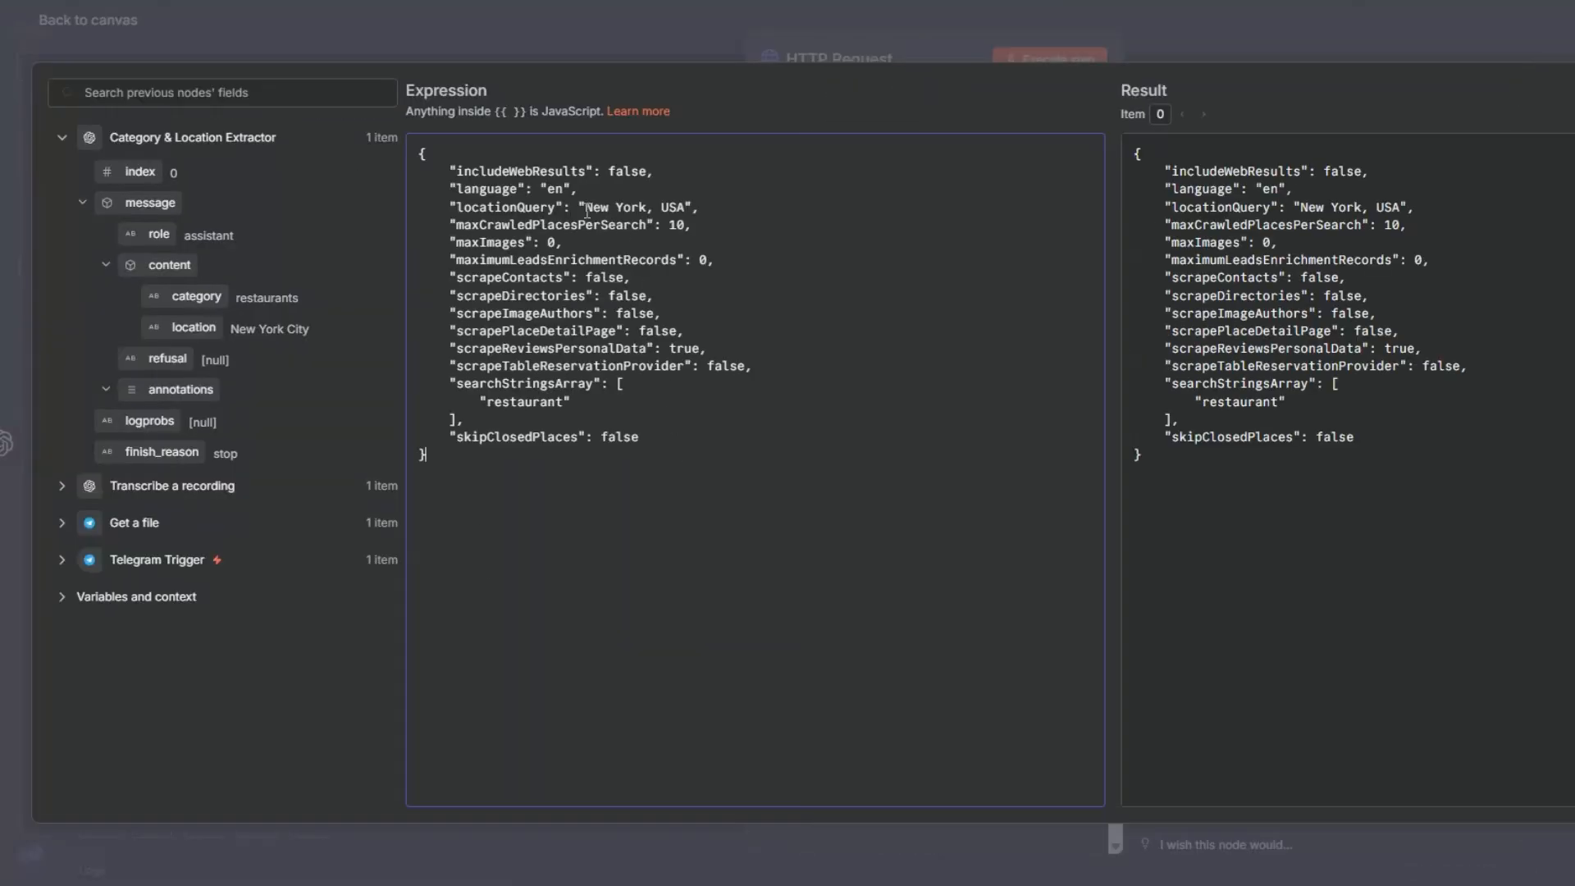
Step: Replace the fixed locationQuery value with the extractor's location field, {{ $json.message.content.location }}
{"action": "left_click_drag", "start_coordinate": [585, 206], "coordinate": [642, 207]}
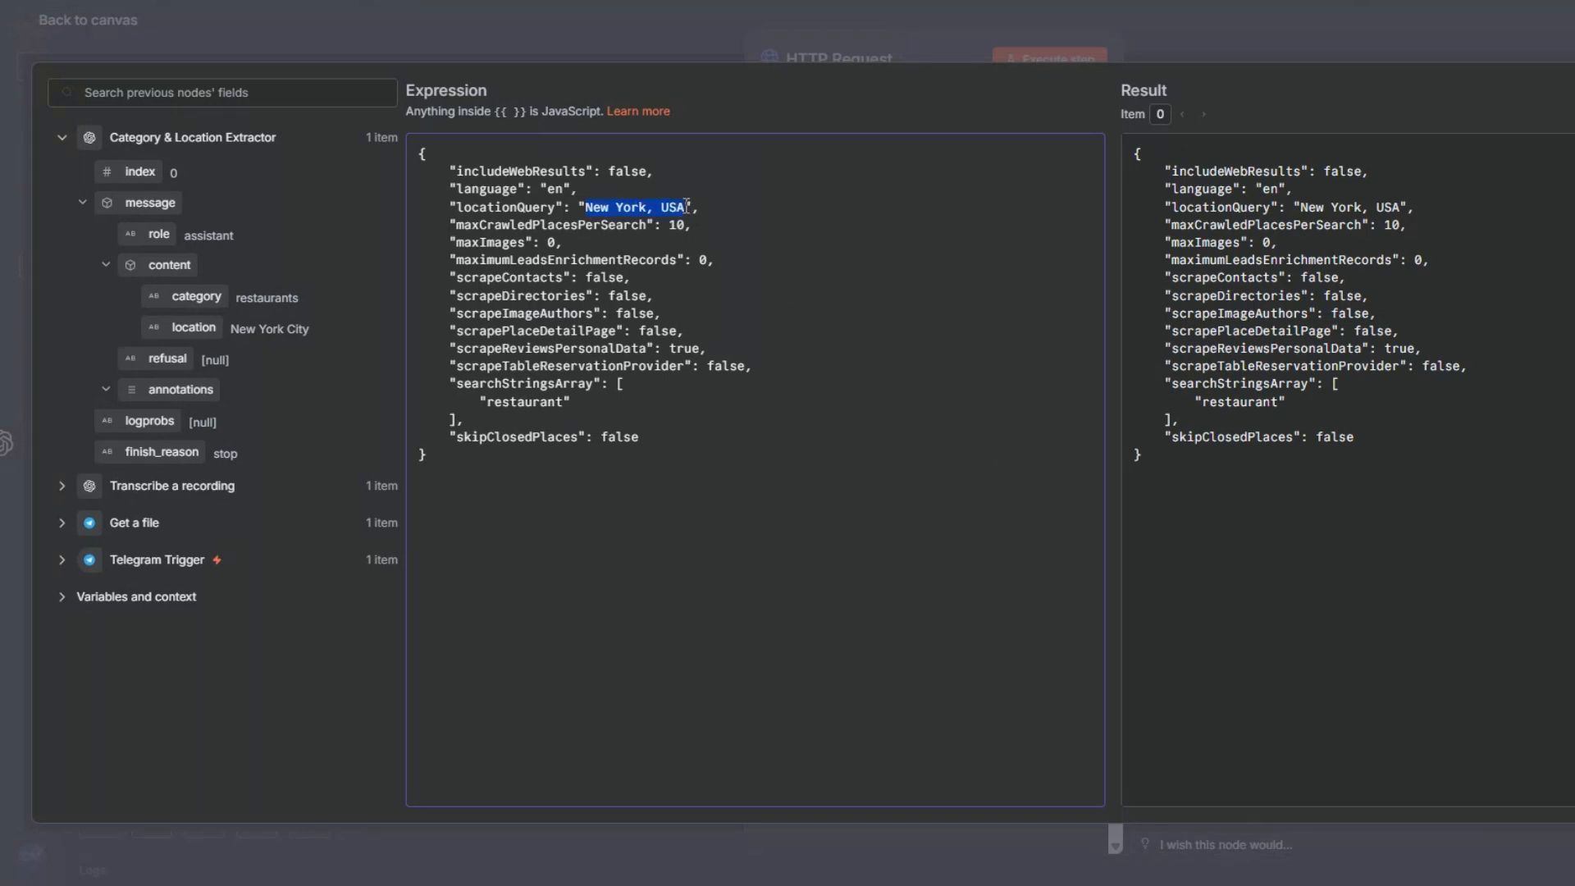
{"action": "key", "text": "BackSpace"}
{"action": "left_click_drag", "start_coordinate": [194, 327], "coordinate": [586, 208]}
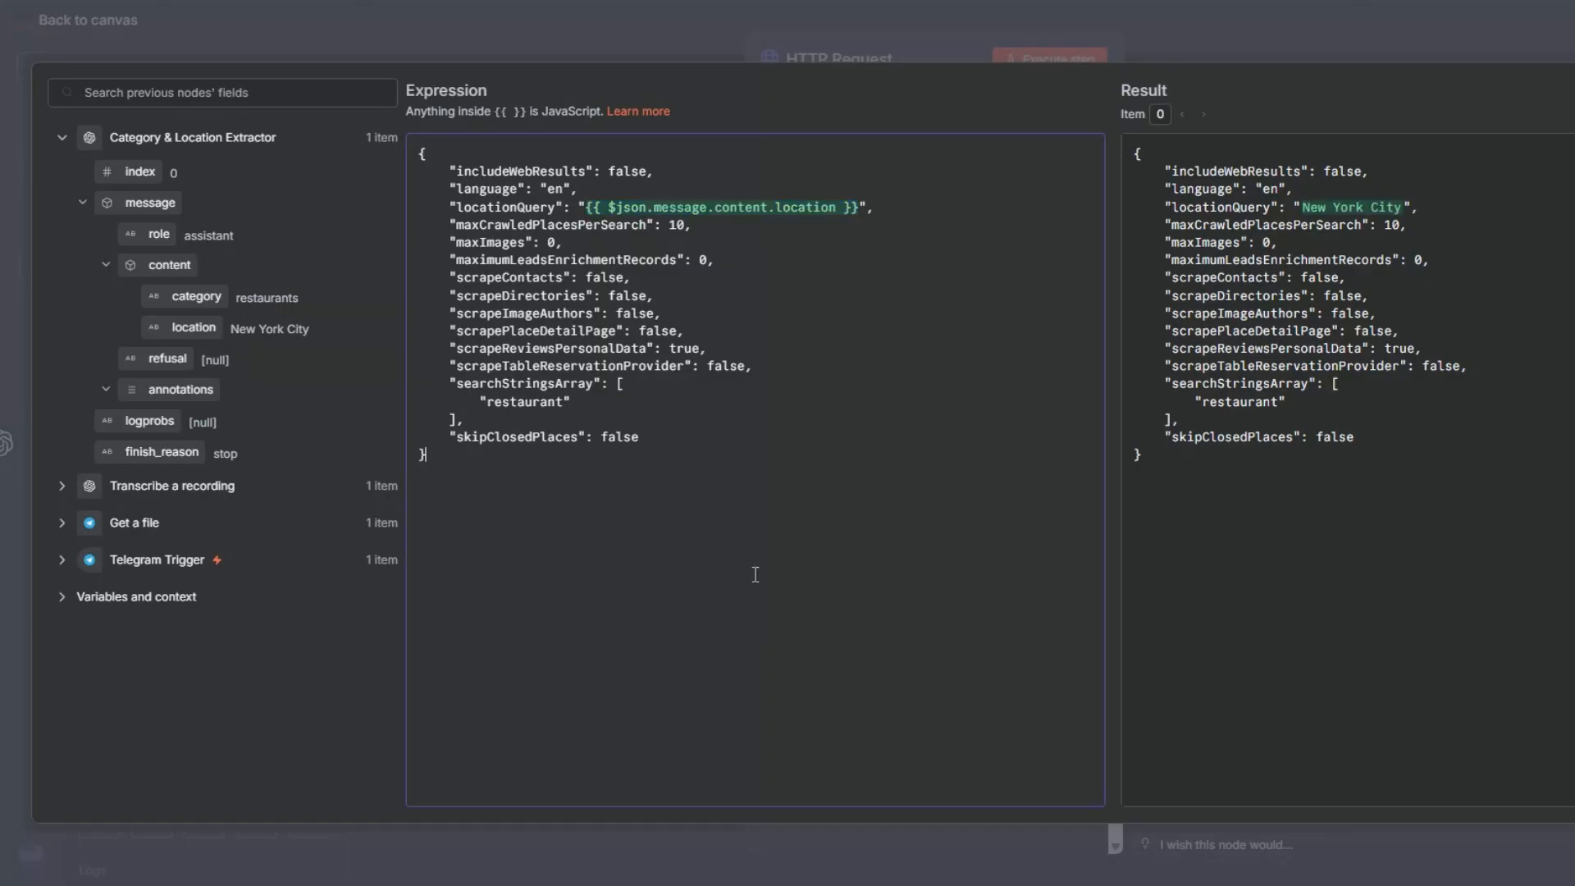
Step: Replace the fixed search string in searchStringsArray with the extractor's category field, {{ $json.message.content.category }}, and close the expanded expression editor
{"action": "left_click_drag", "start_coordinate": [486, 401], "coordinate": [566, 401]}
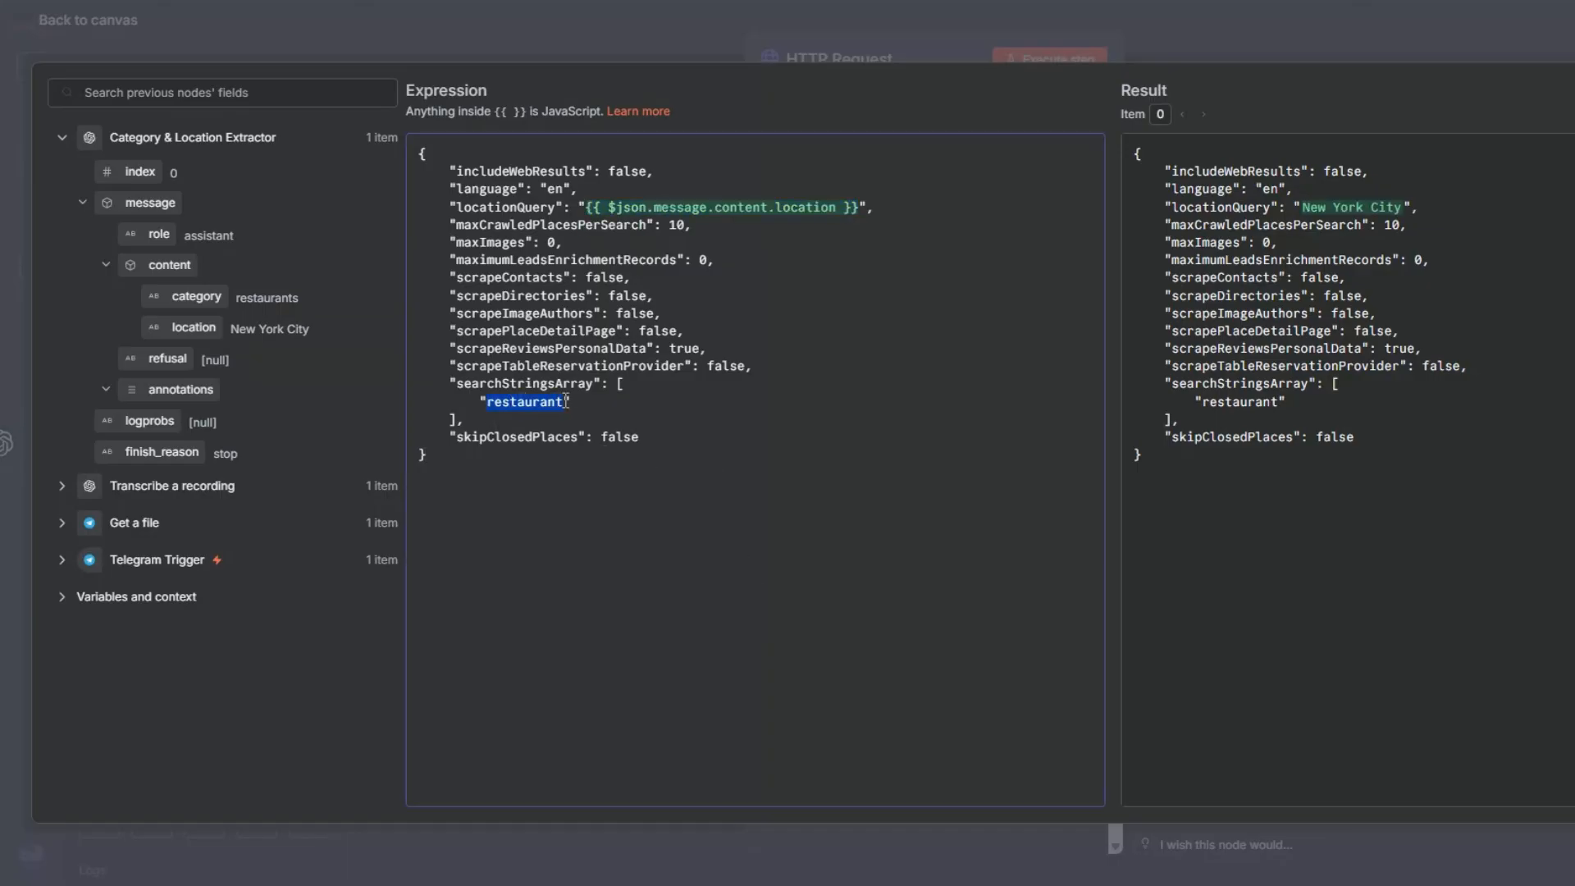
{"action": "key", "text": "BackSpace"}
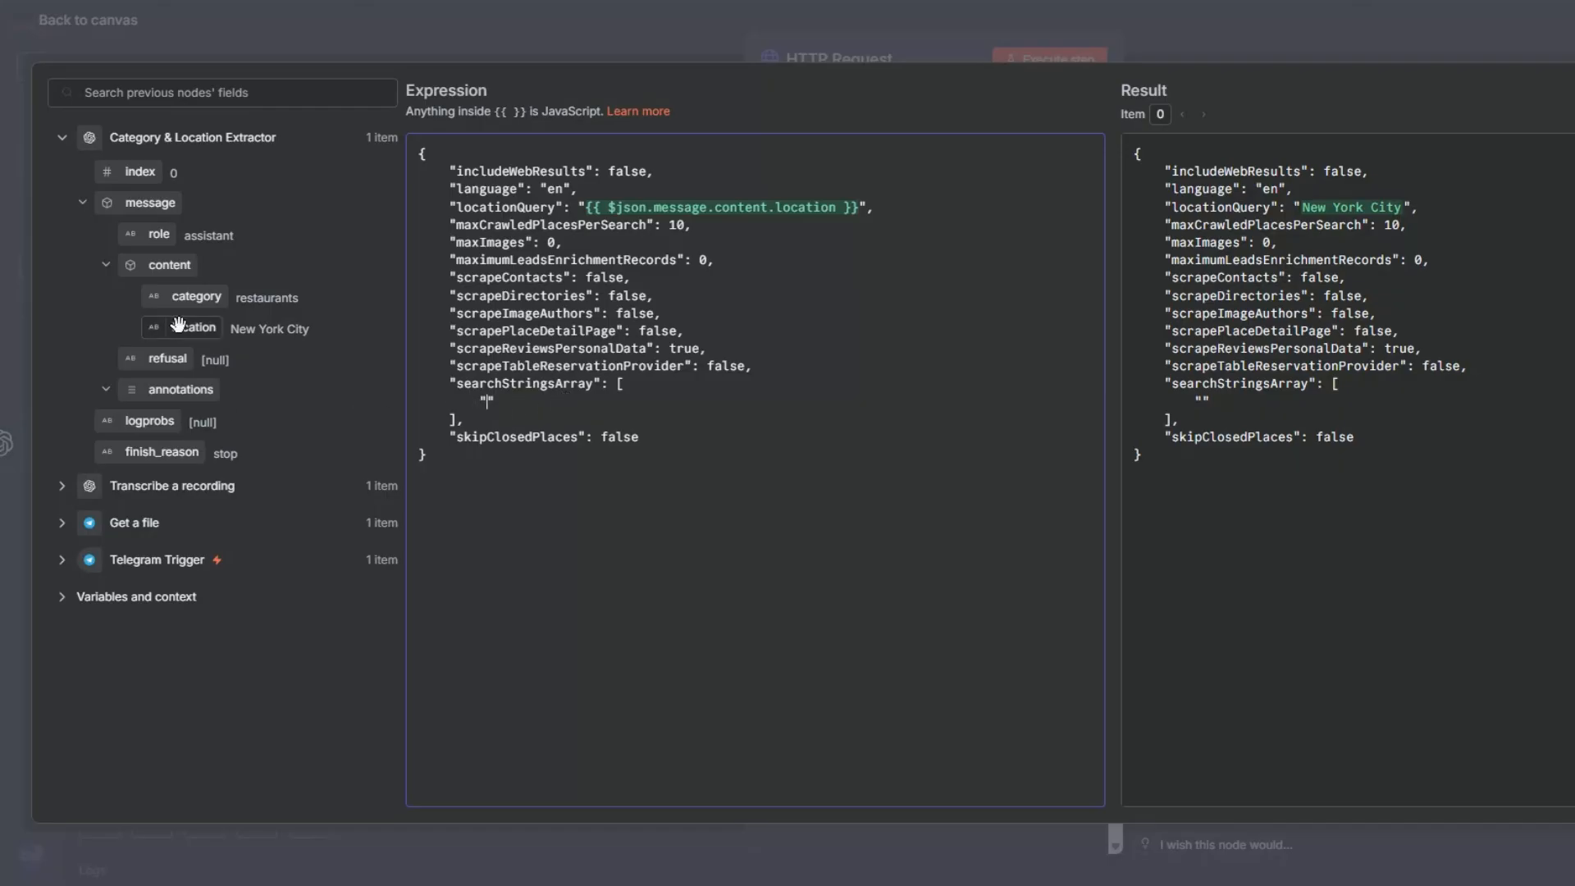
{"action": "left_click_drag", "start_coordinate": [185, 298], "coordinate": [486, 401]}
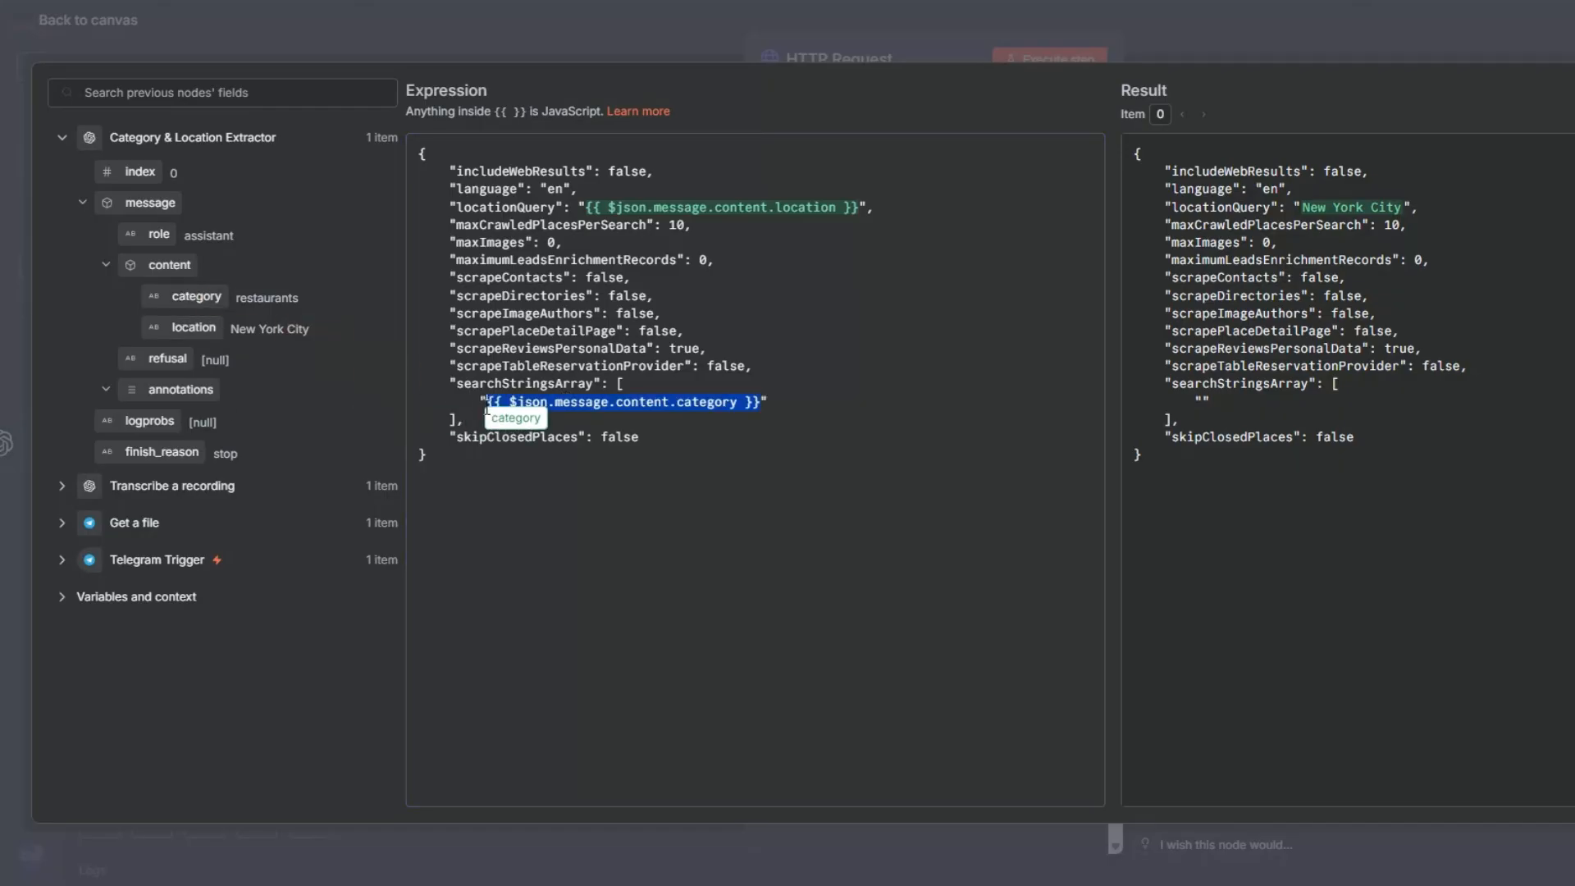
{"action": "left_click", "coordinate": [16, 115]}
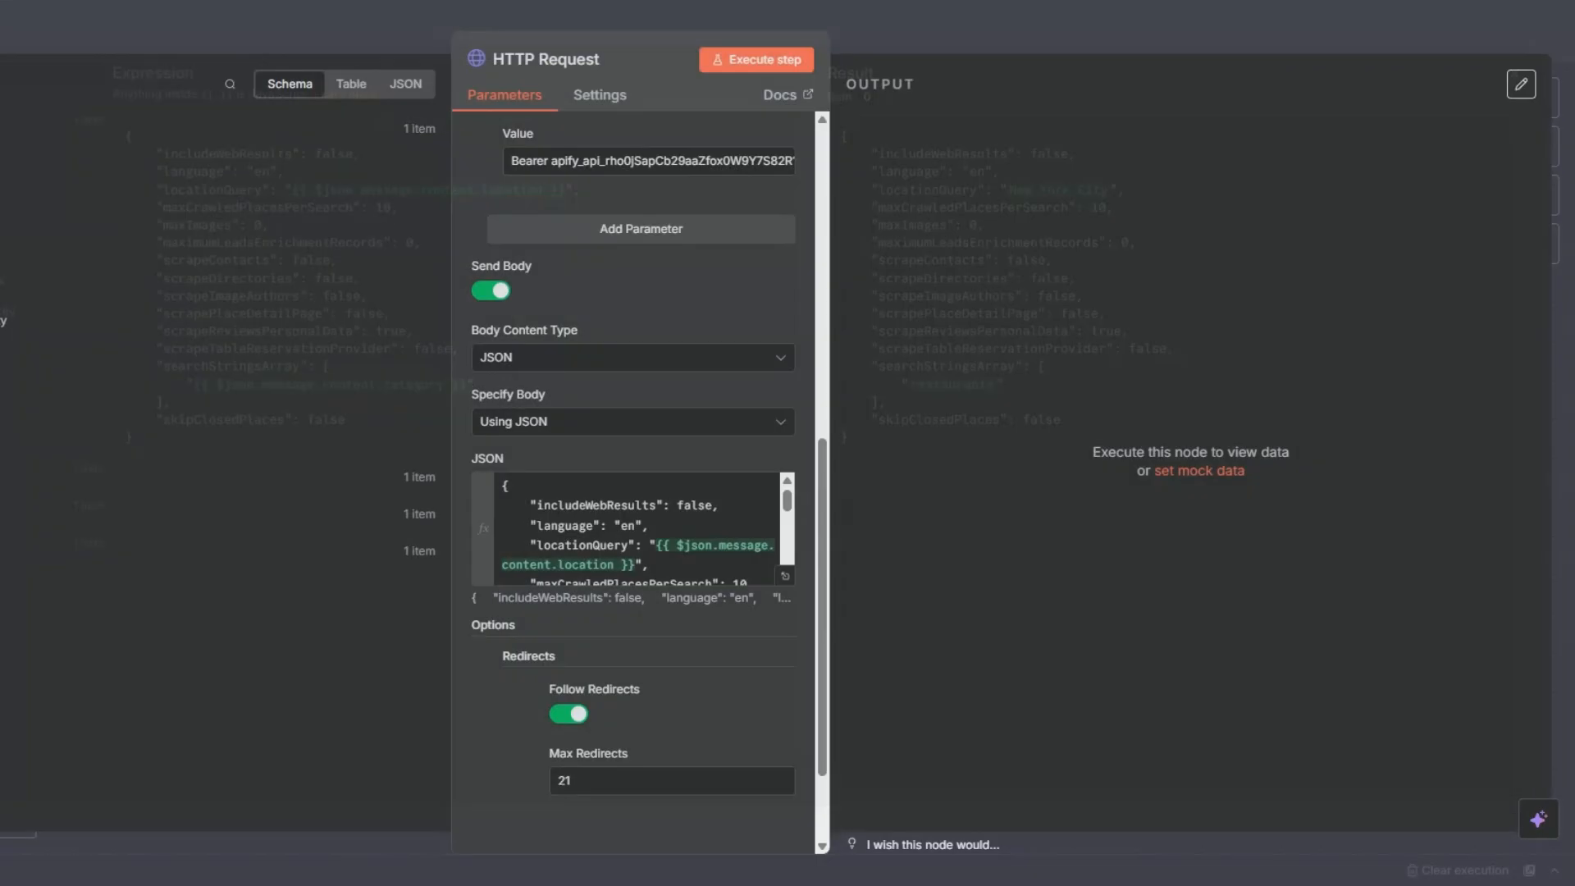
Step: Execute the HTTP Request node and check its JSON body settings while it runs
{"action": "scroll", "coordinate": [692, 422], "scroll_direction": "down", "scroll_amount": 2}
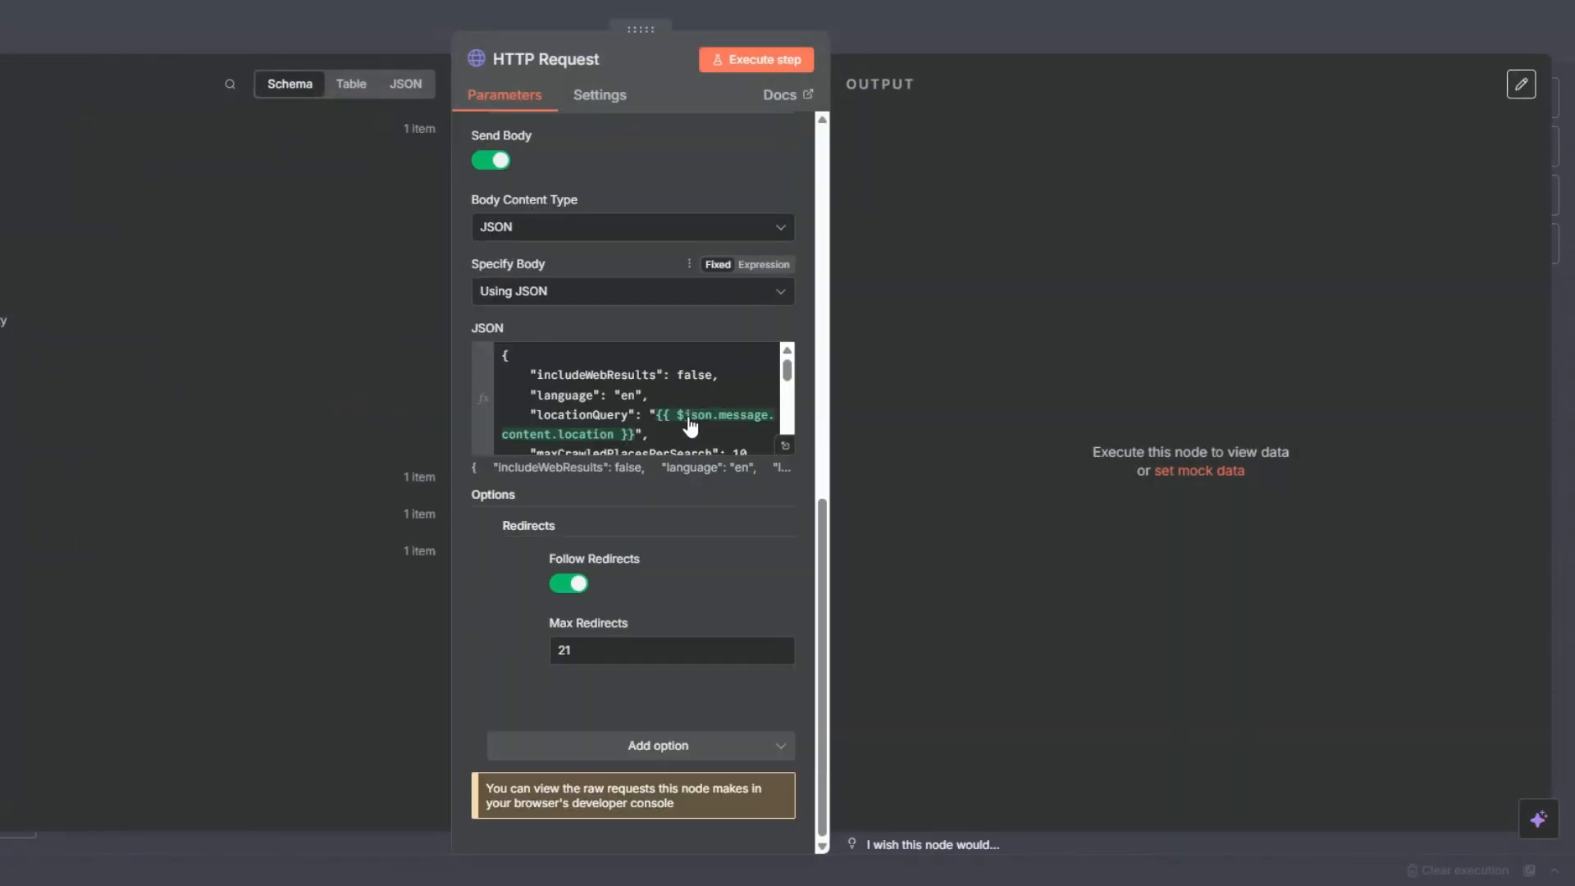
{"action": "scroll", "coordinate": [692, 362], "scroll_direction": "up", "scroll_amount": 5}
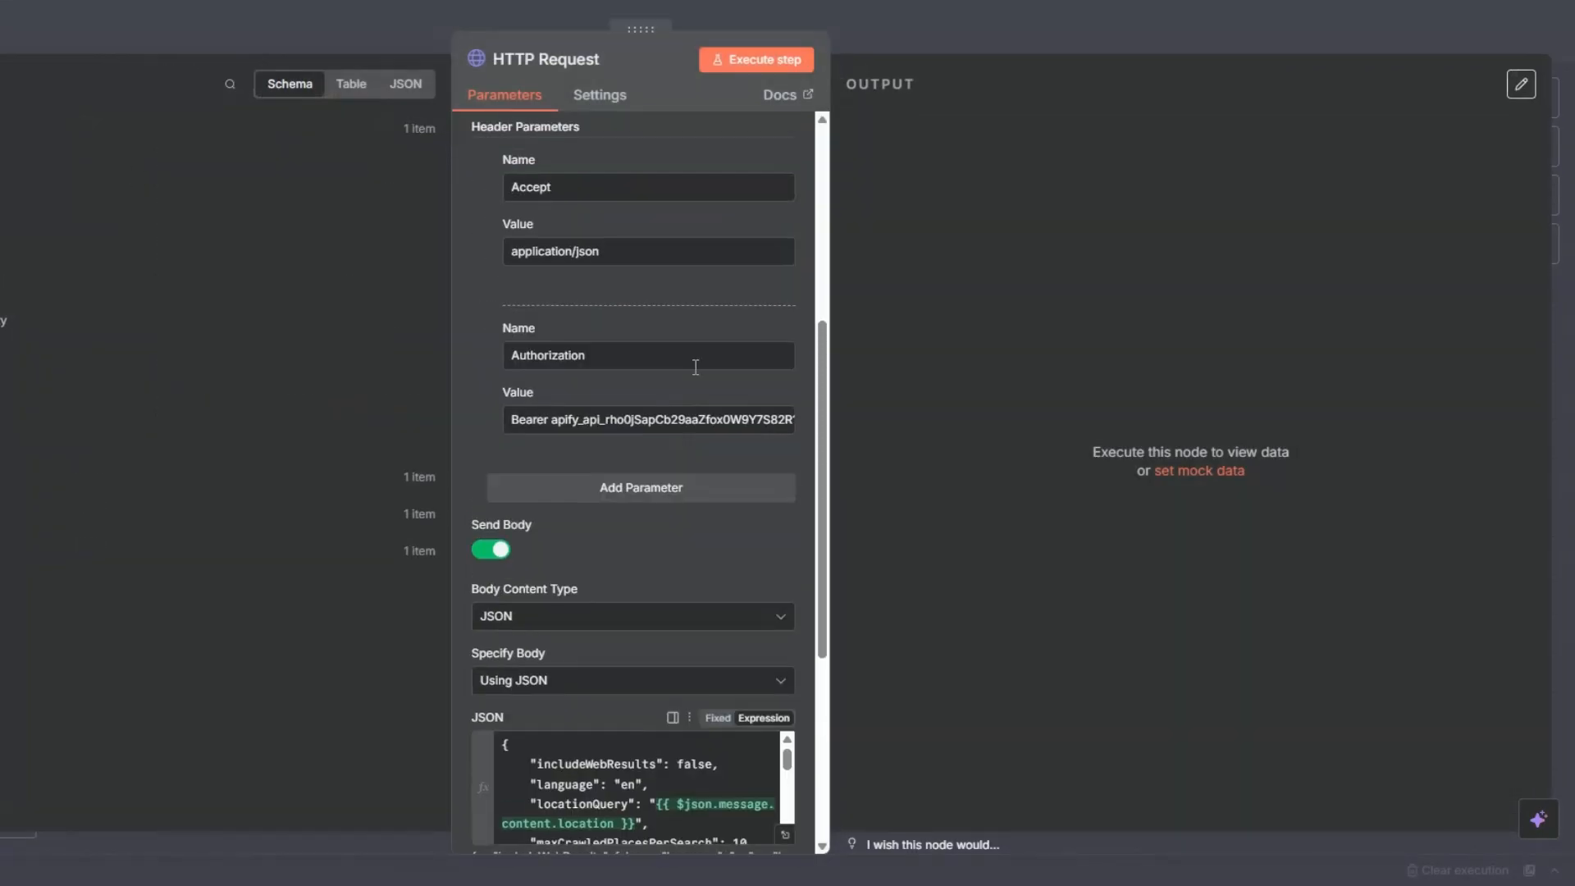
{"action": "left_click", "coordinate": [748, 65]}
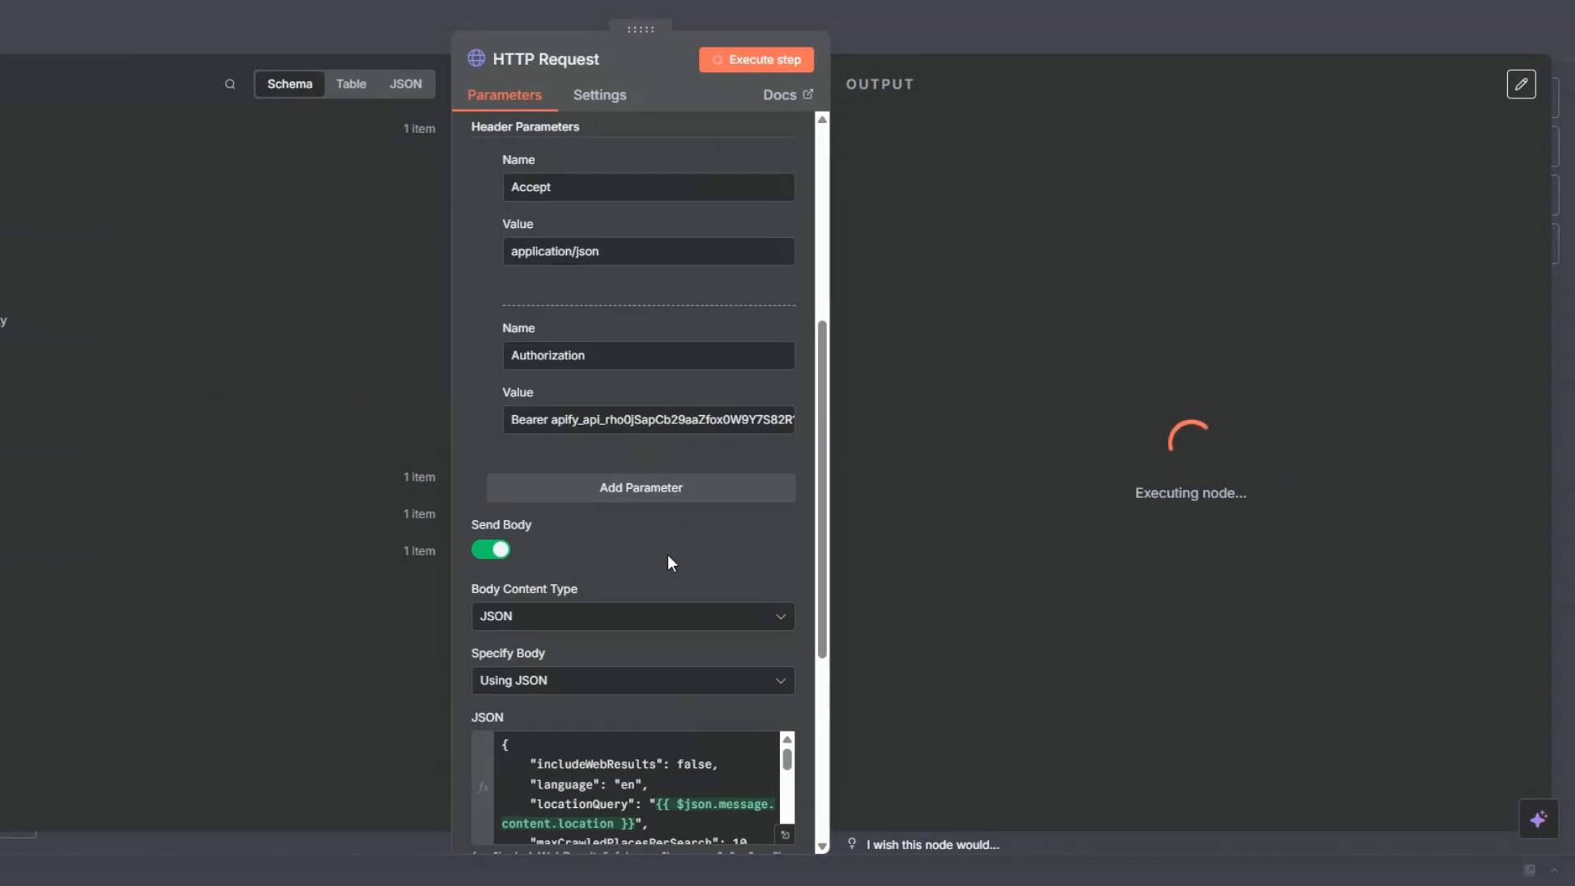
{"action": "scroll", "coordinate": [666, 554], "scroll_direction": "down", "scroll_amount": 4}
{"action": "scroll", "coordinate": [702, 464], "scroll_direction": "down", "scroll_amount": 5}
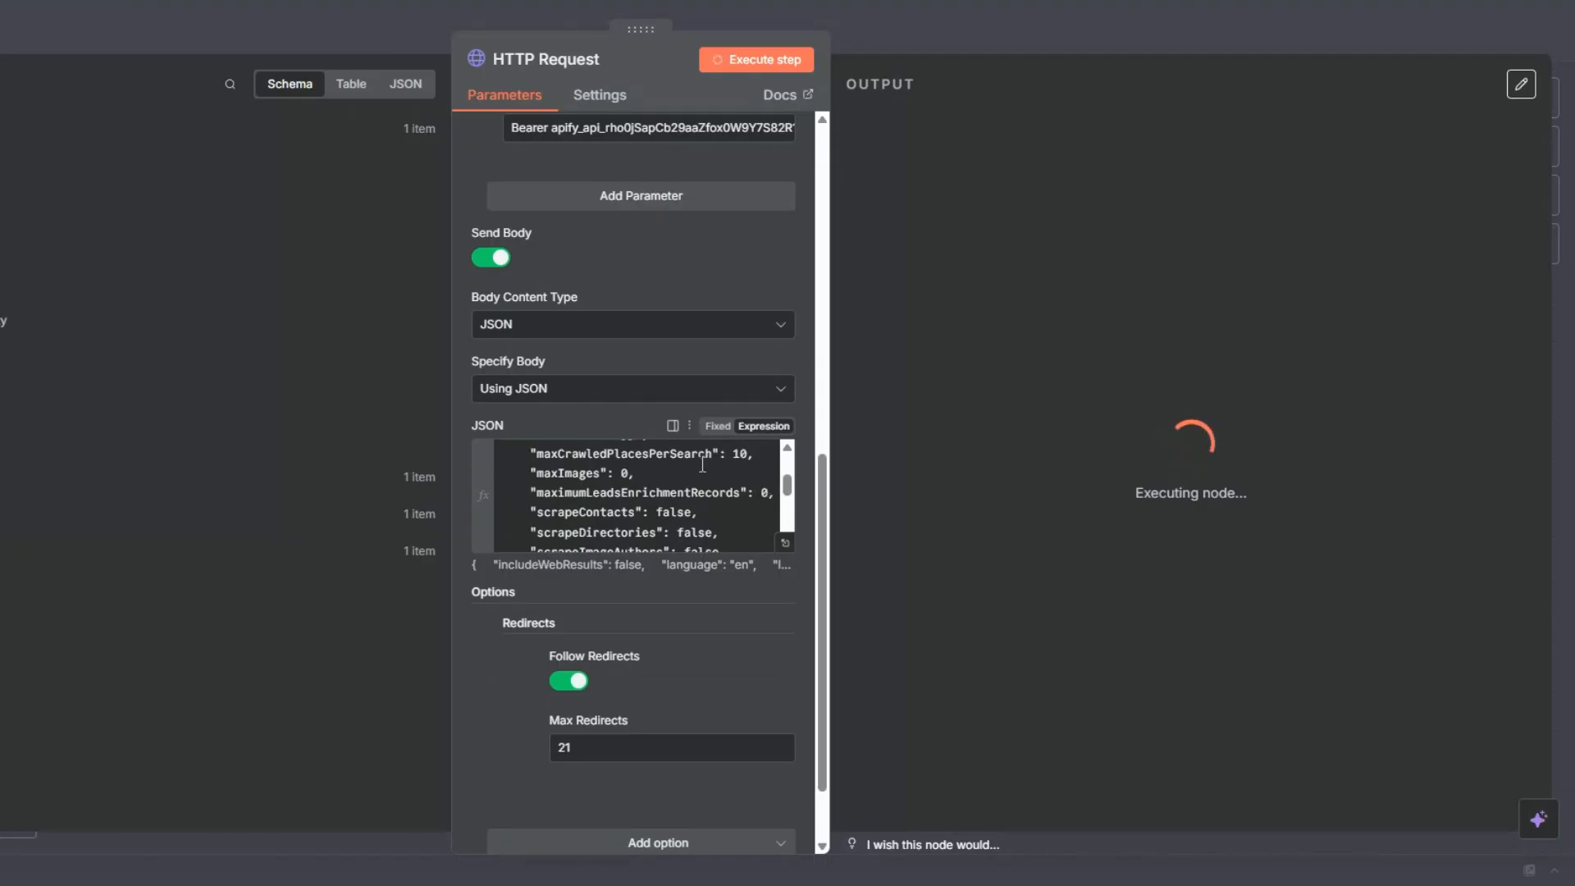
{"action": "scroll", "coordinate": [702, 465], "scroll_direction": "down", "scroll_amount": 3}
{"action": "scroll", "coordinate": [681, 492], "scroll_direction": "up", "scroll_amount": 5}
{"action": "scroll", "coordinate": [661, 499], "scroll_direction": "down", "scroll_amount": 8}
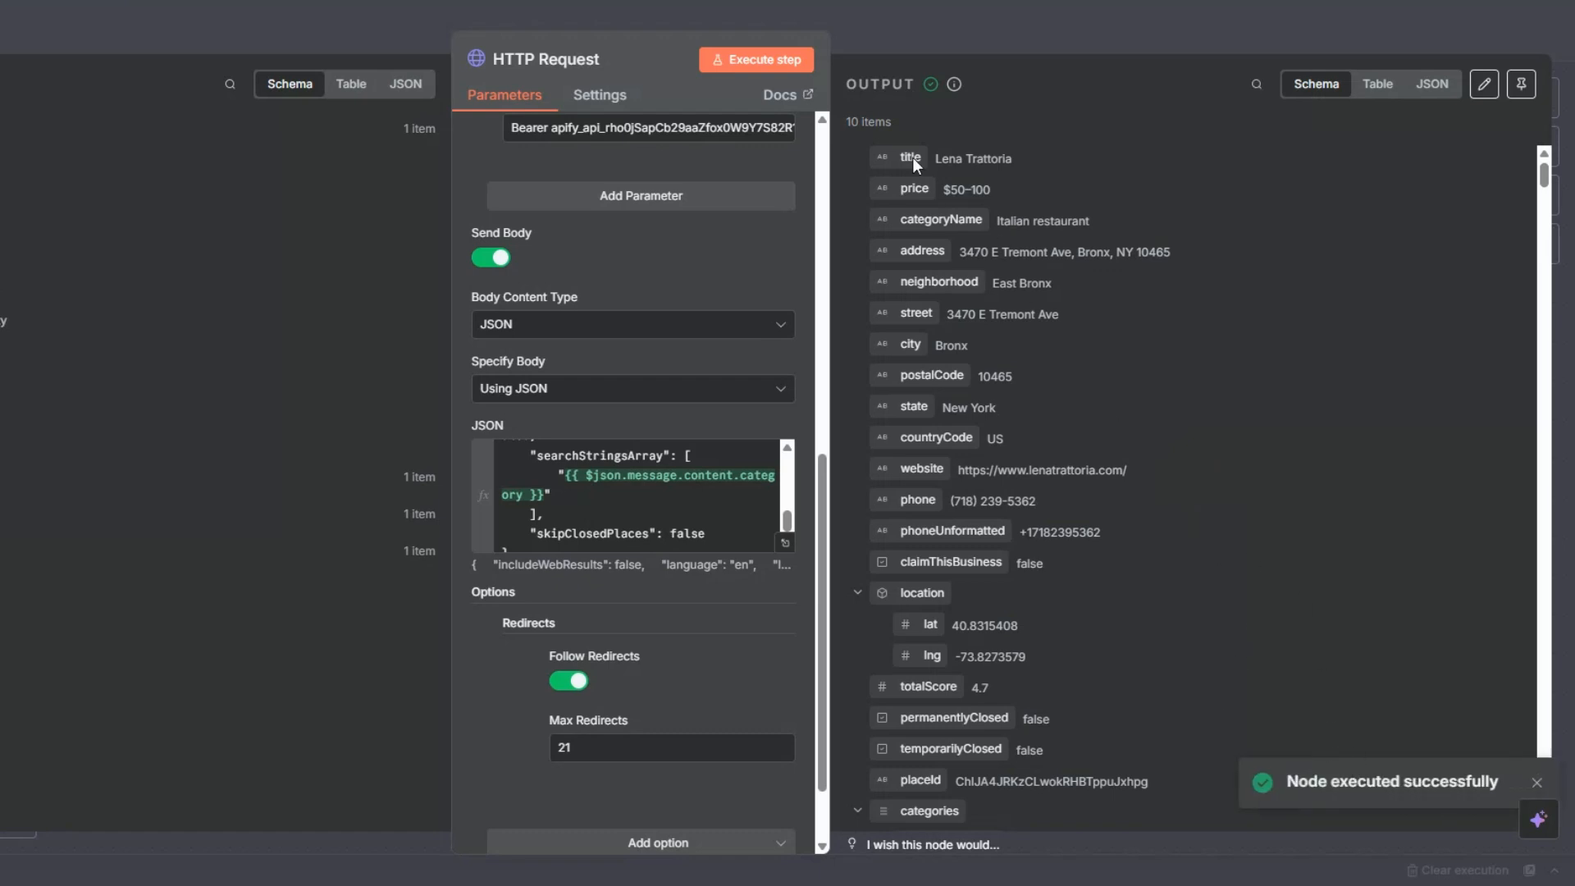
Step: Examine the scraped restaurant items in the HTTP Request output as a table and as a schema, then return to the canvas
{"action": "left_click_drag", "start_coordinate": [851, 121], "coordinate": [905, 121]}
{"action": "left_click", "coordinate": [1368, 85]}
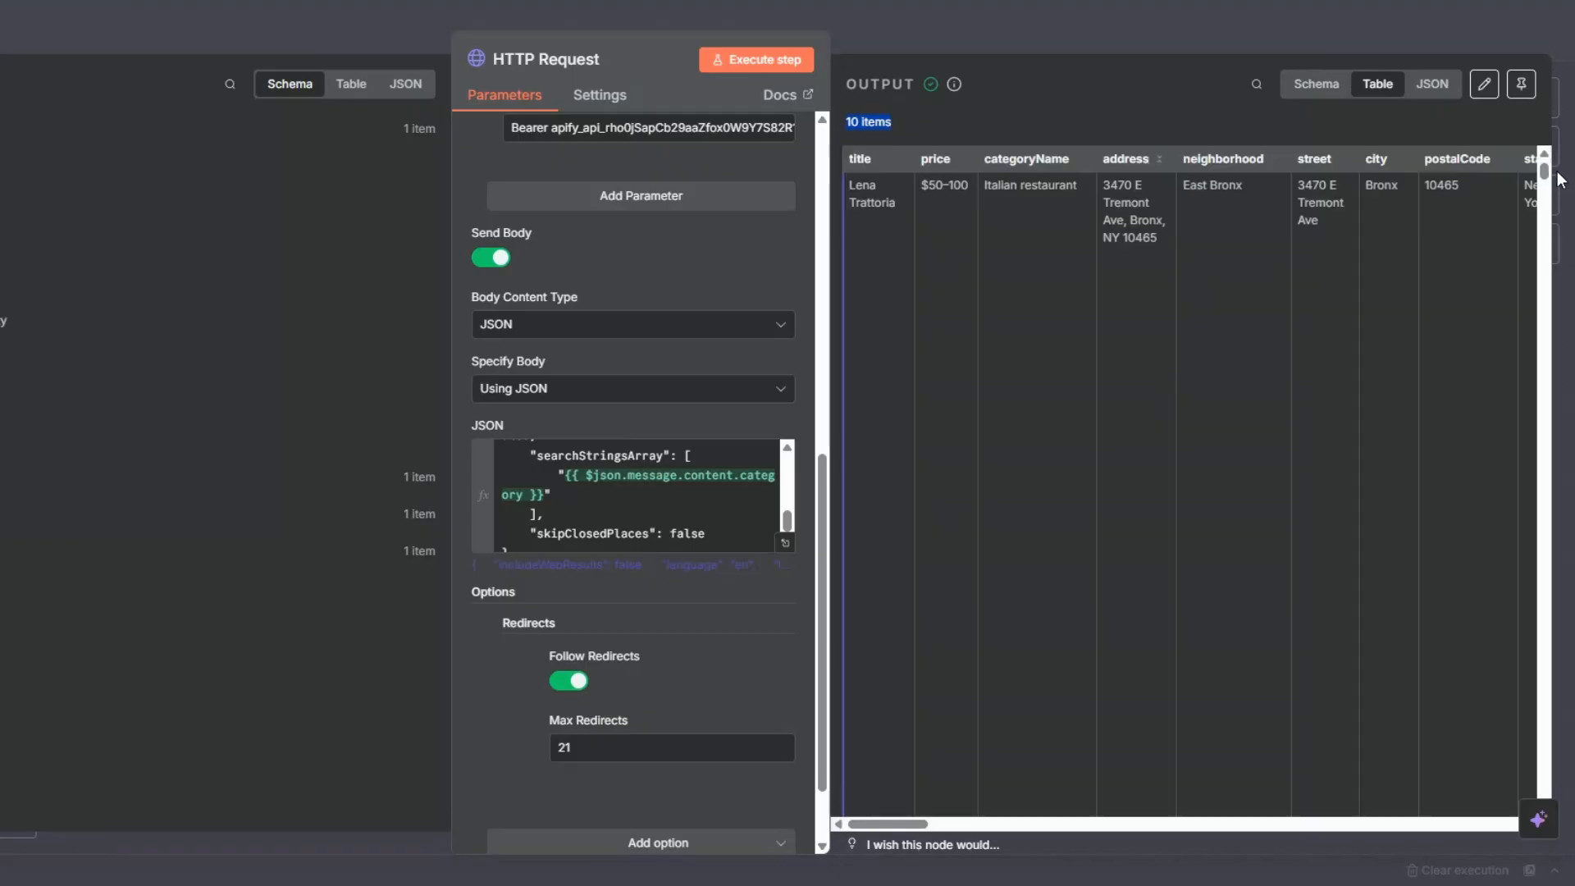
{"action": "left_click_drag", "start_coordinate": [1544, 171], "coordinate": [1517, 613]}
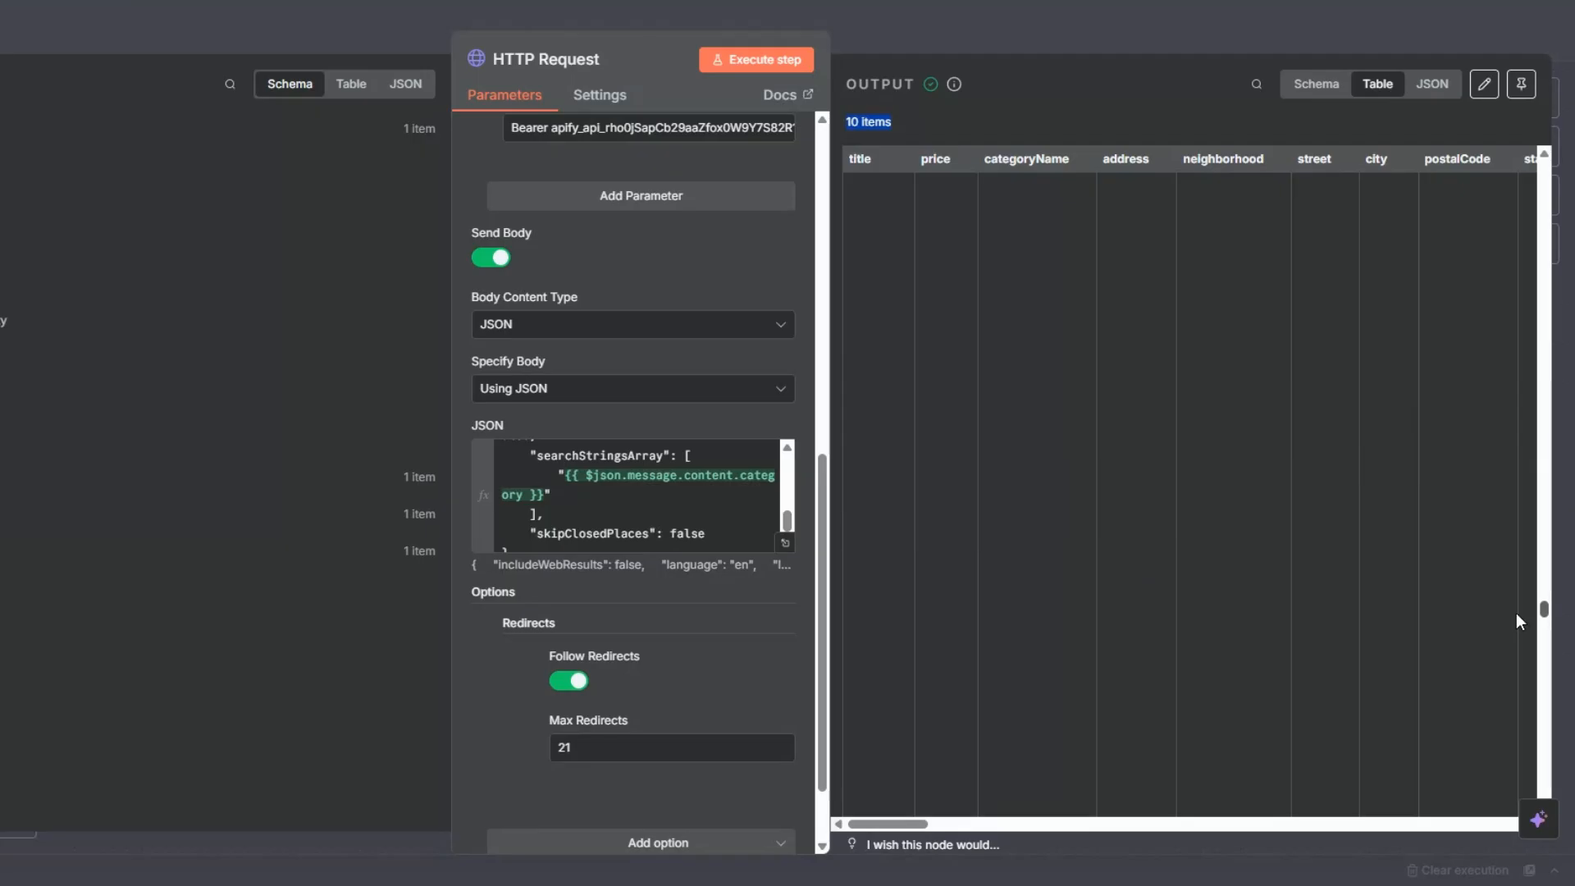
{"action": "left_click_drag", "start_coordinate": [1502, 777], "coordinate": [1505, 404]}
{"action": "left_click", "coordinate": [1302, 84]}
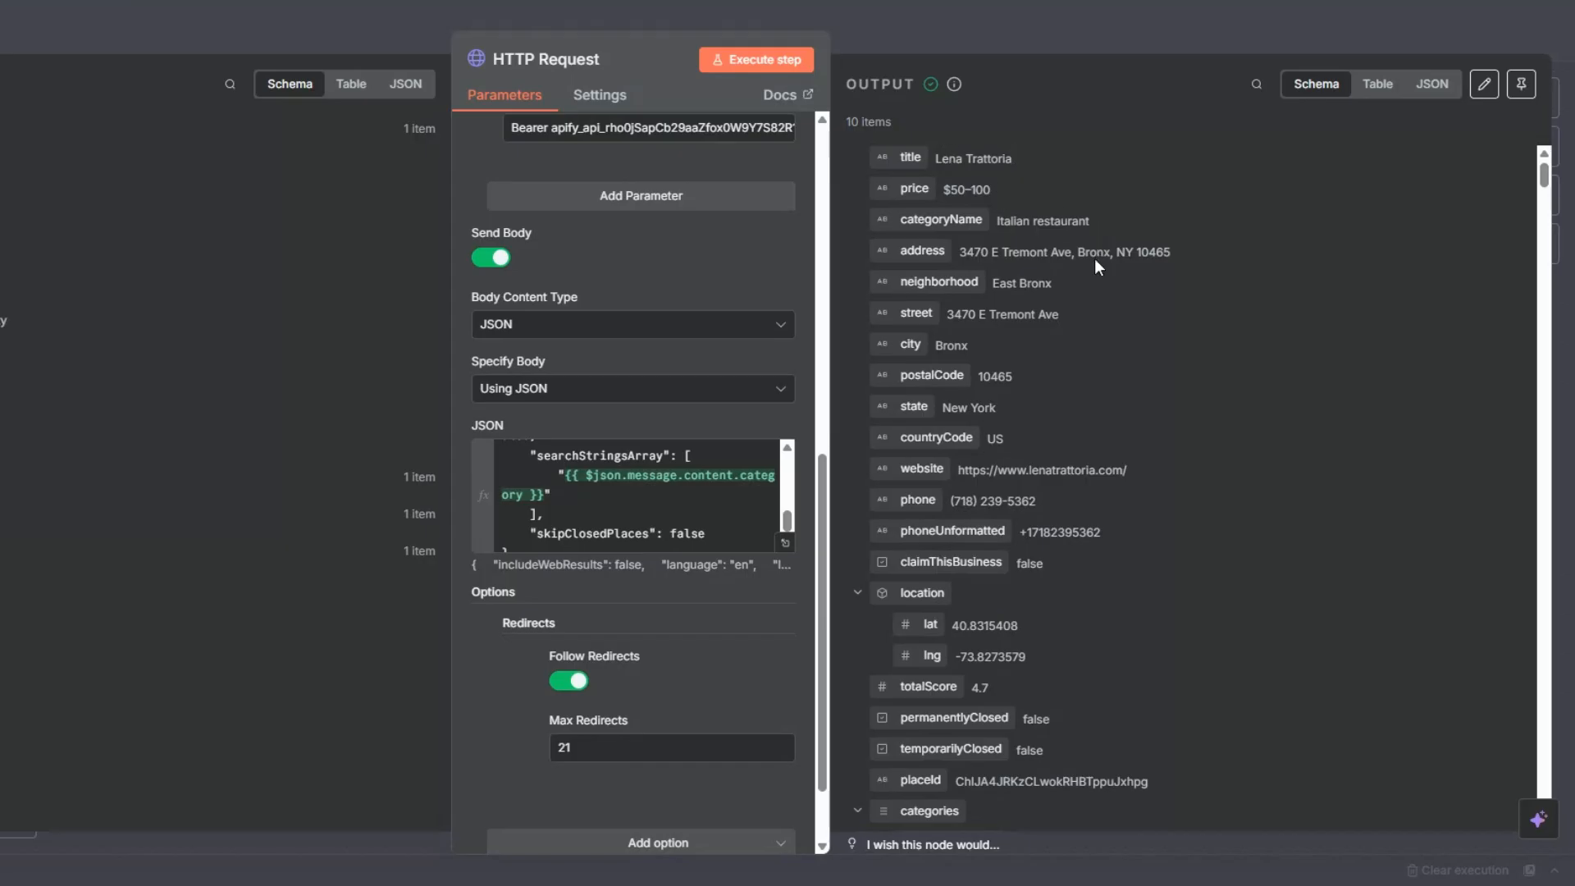
{"action": "scroll", "coordinate": [1077, 362], "scroll_direction": "down", "scroll_amount": 3}
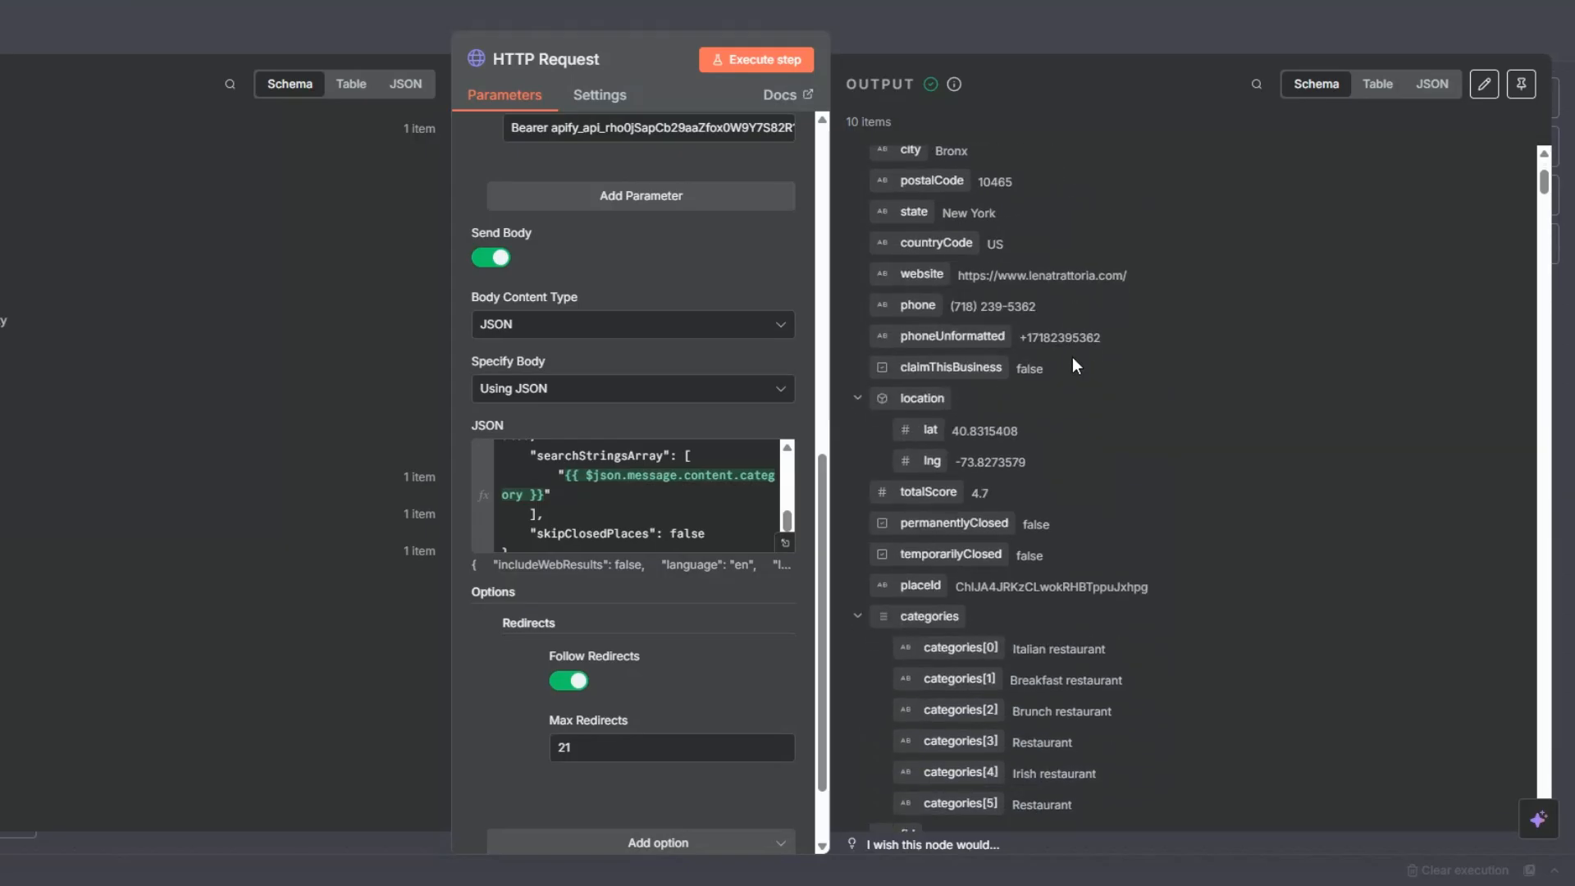
{"action": "scroll", "coordinate": [1071, 357], "scroll_direction": "down", "scroll_amount": 20}
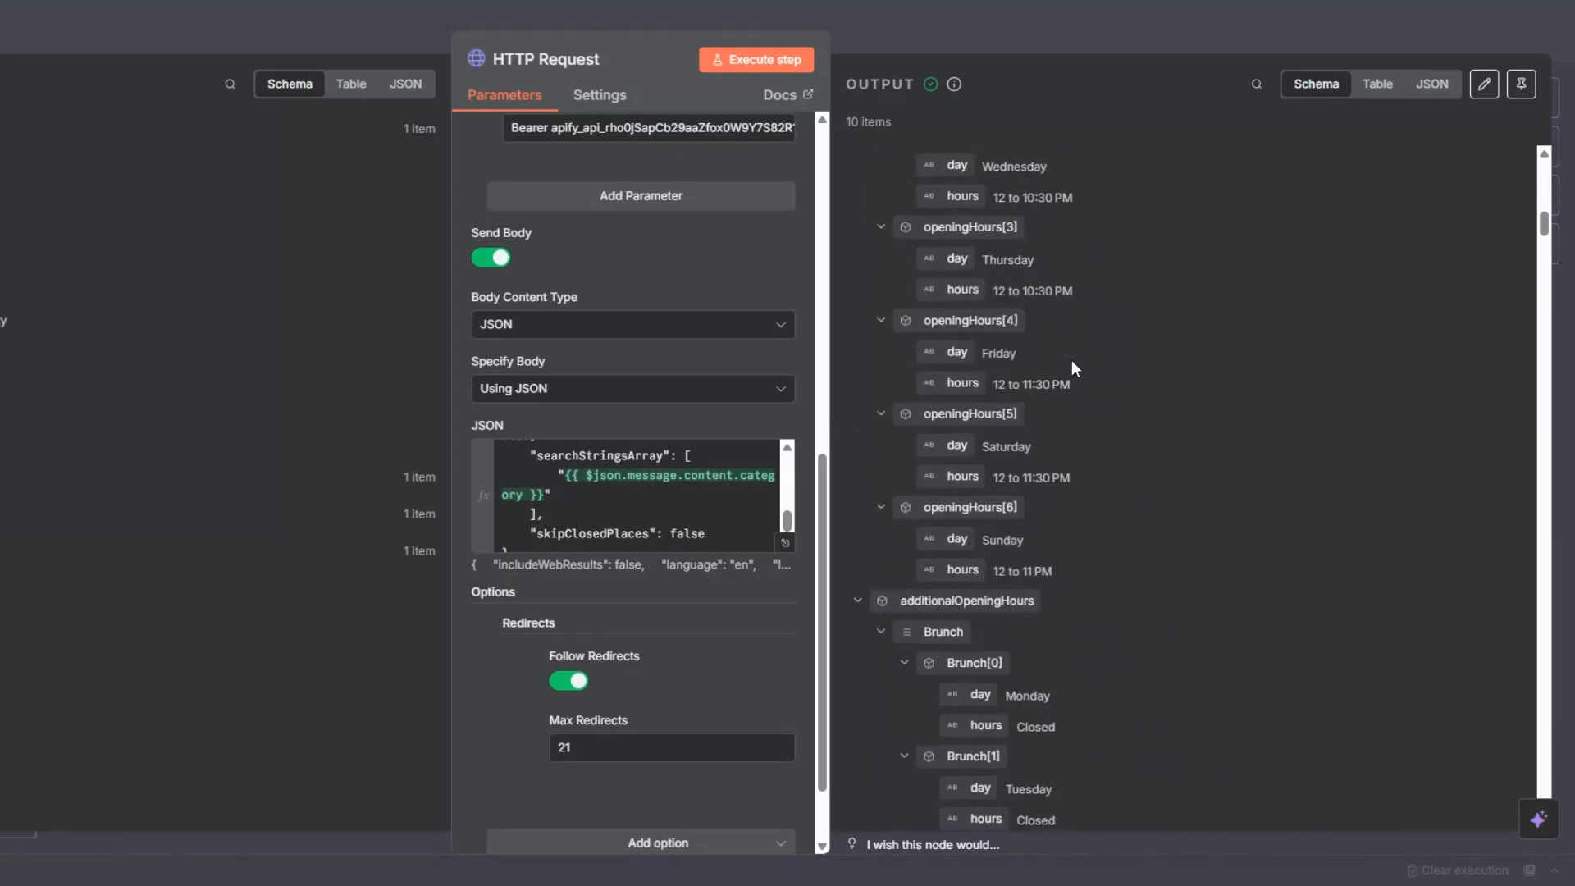
{"action": "left_click_drag", "start_coordinate": [1543, 223], "coordinate": [1533, 129]}
{"action": "key", "text": "Escape"}
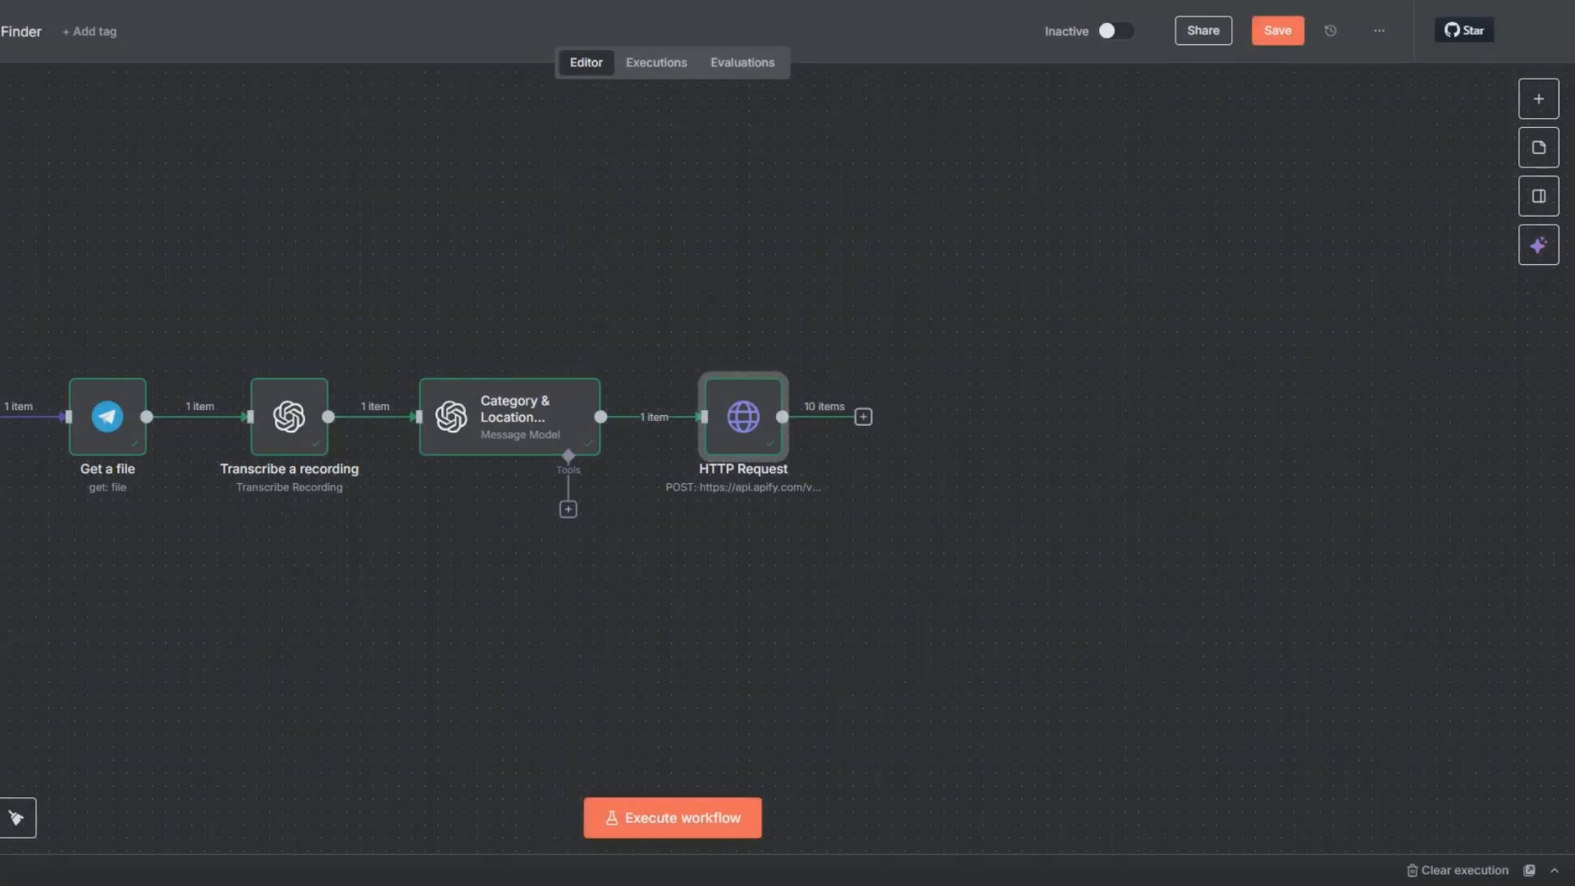
Step: Rename the HTTP Request node to Local Restaurant Finder and save the workflow
{"action": "right_click", "coordinate": [742, 441]}
{"action": "left_click", "coordinate": [787, 520]}
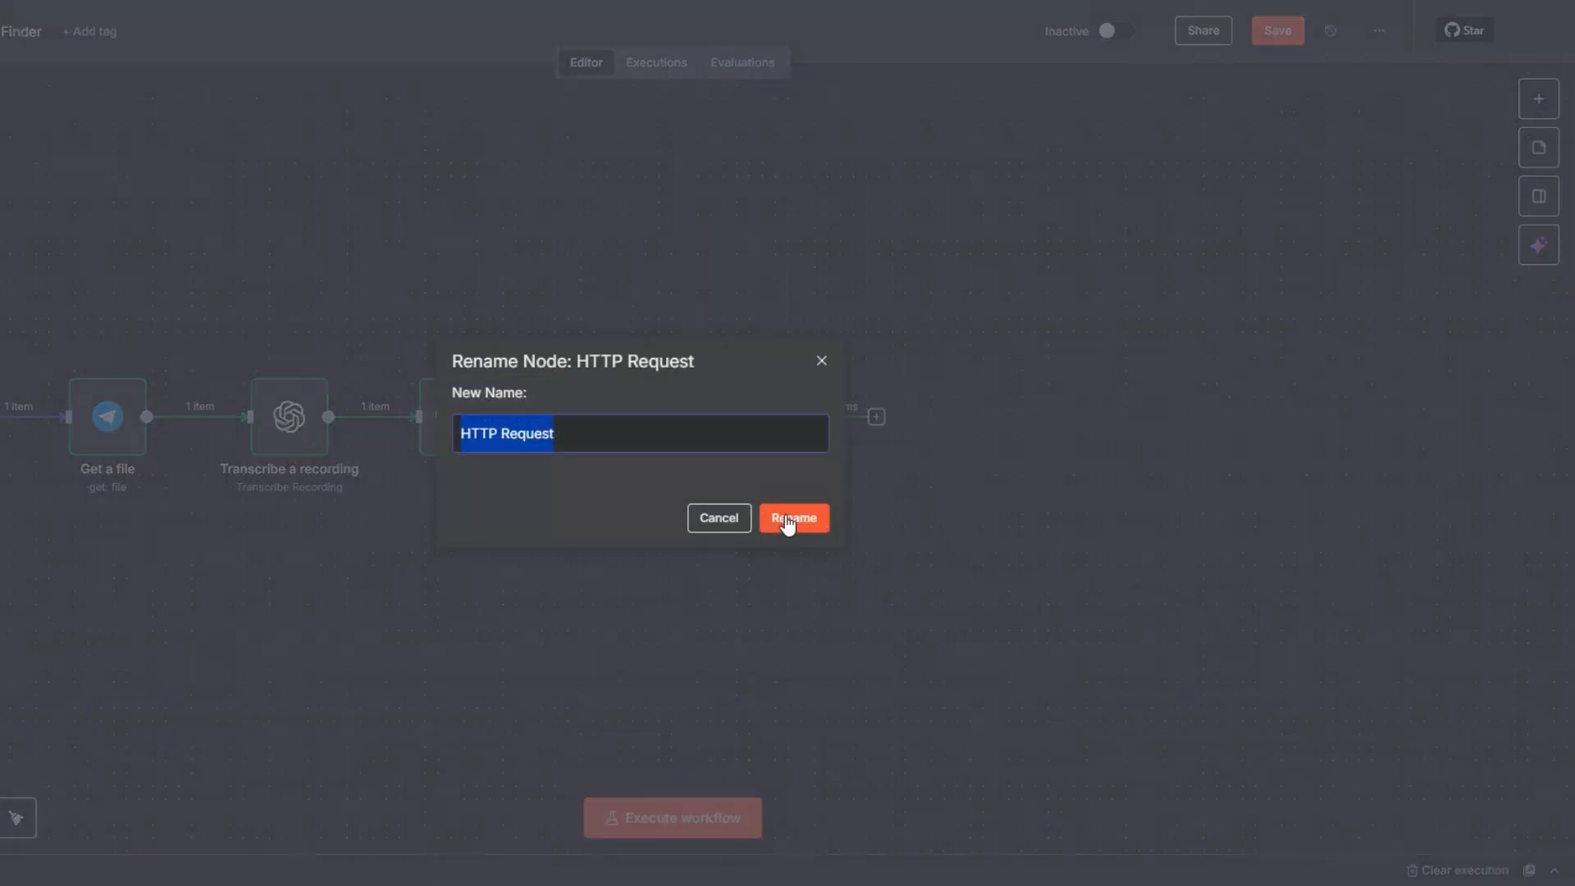
{"action": "type", "text": "Local Restaurant Finder"}
{"action": "left_click", "coordinate": [812, 517]}
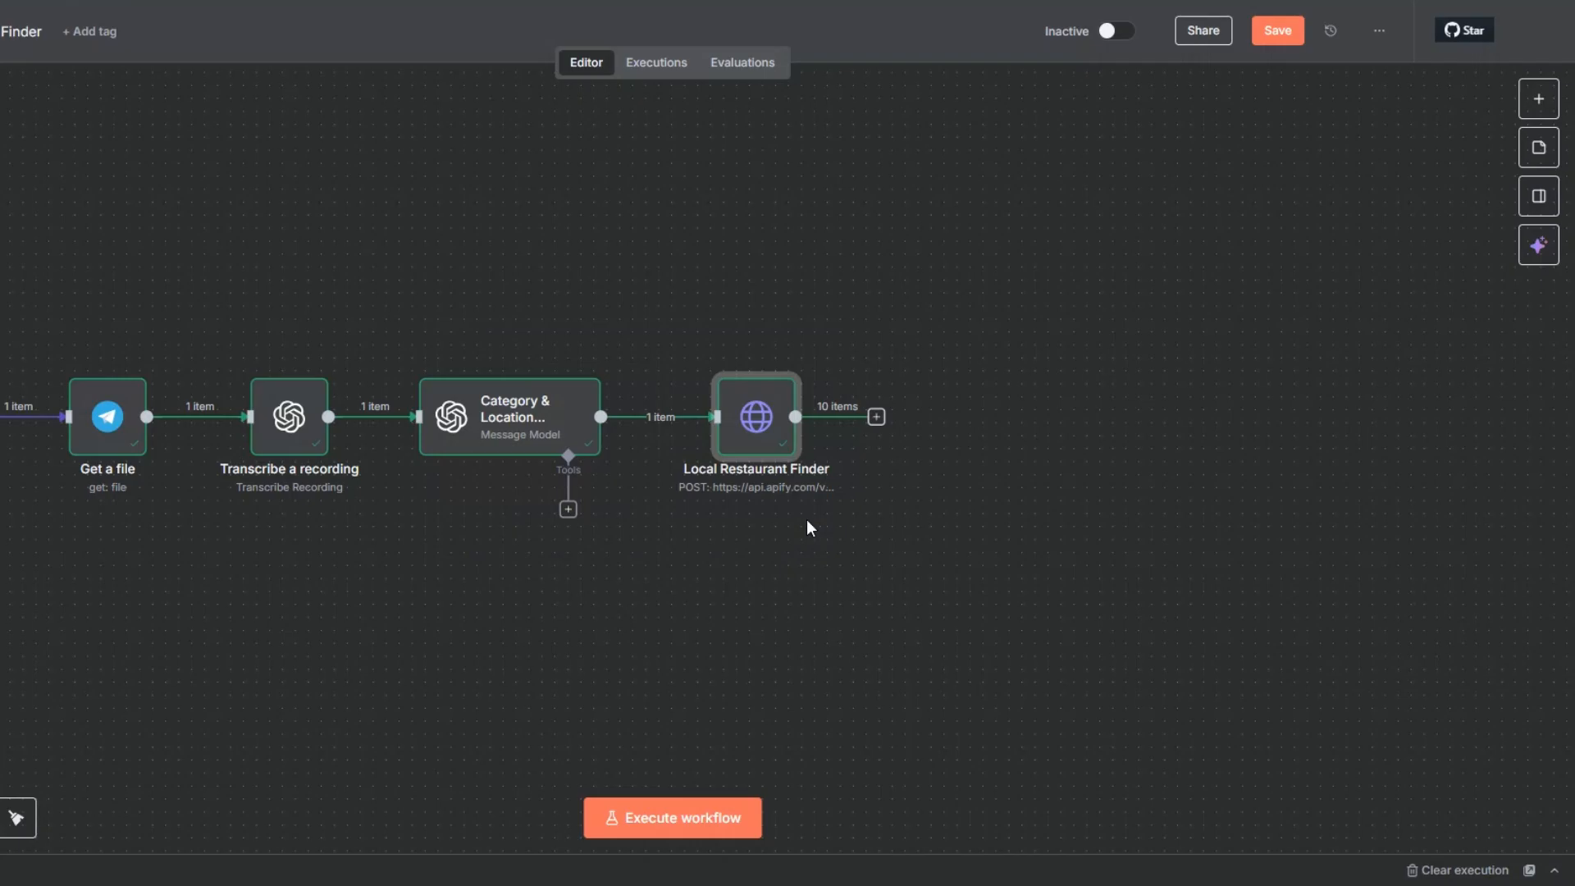
{"action": "left_click", "coordinate": [1289, 35]}
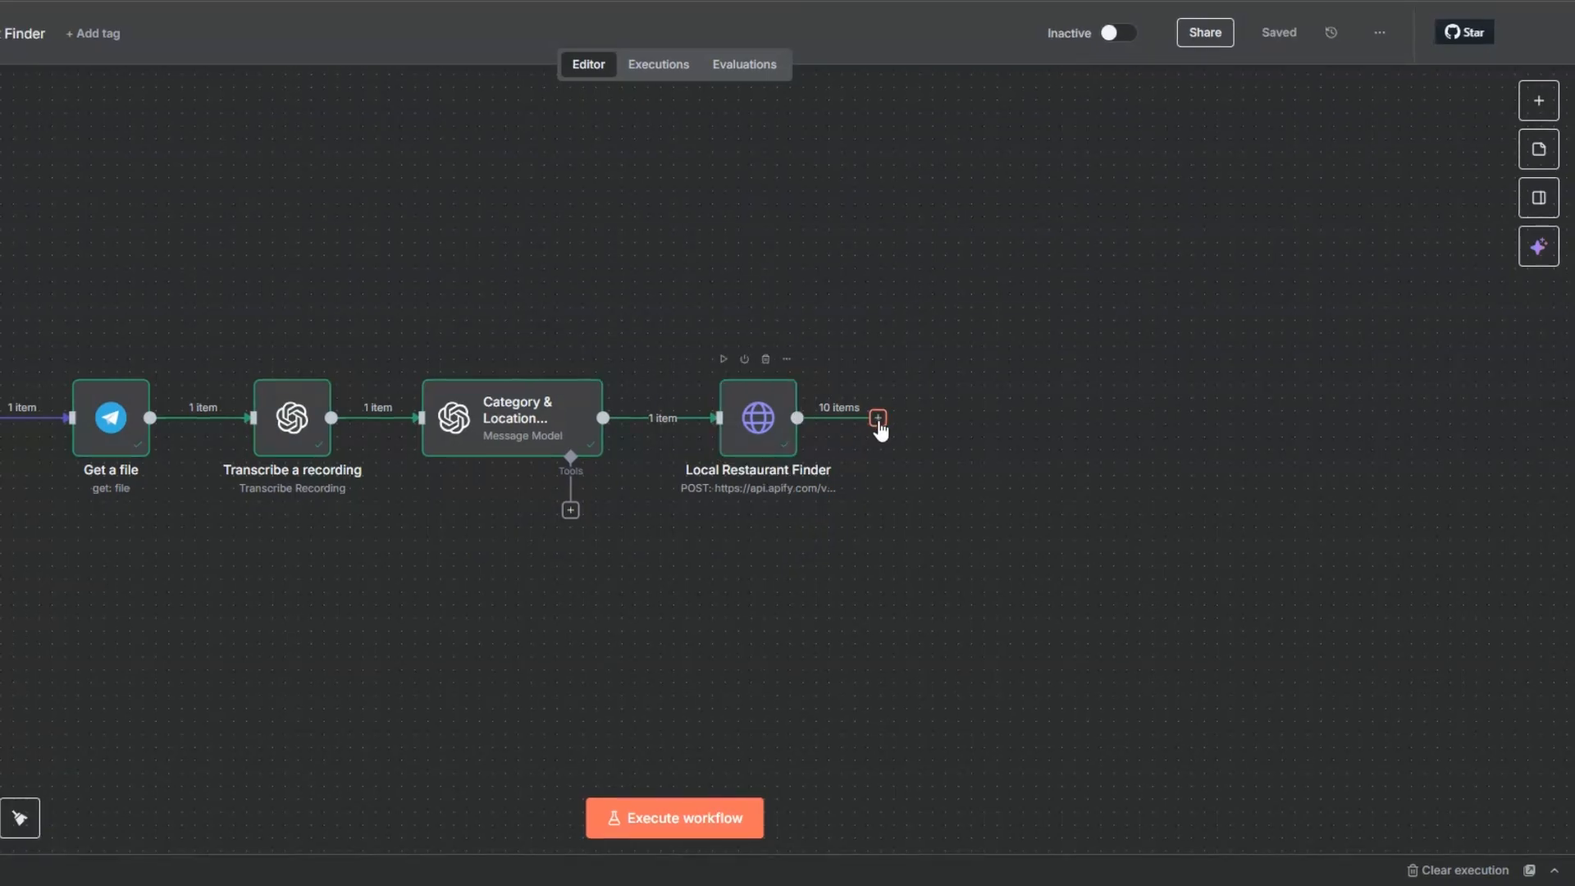
Step: Add an OpenAI Message a model node after Local Restaurant Finder
{"action": "left_click", "coordinate": [877, 418]}
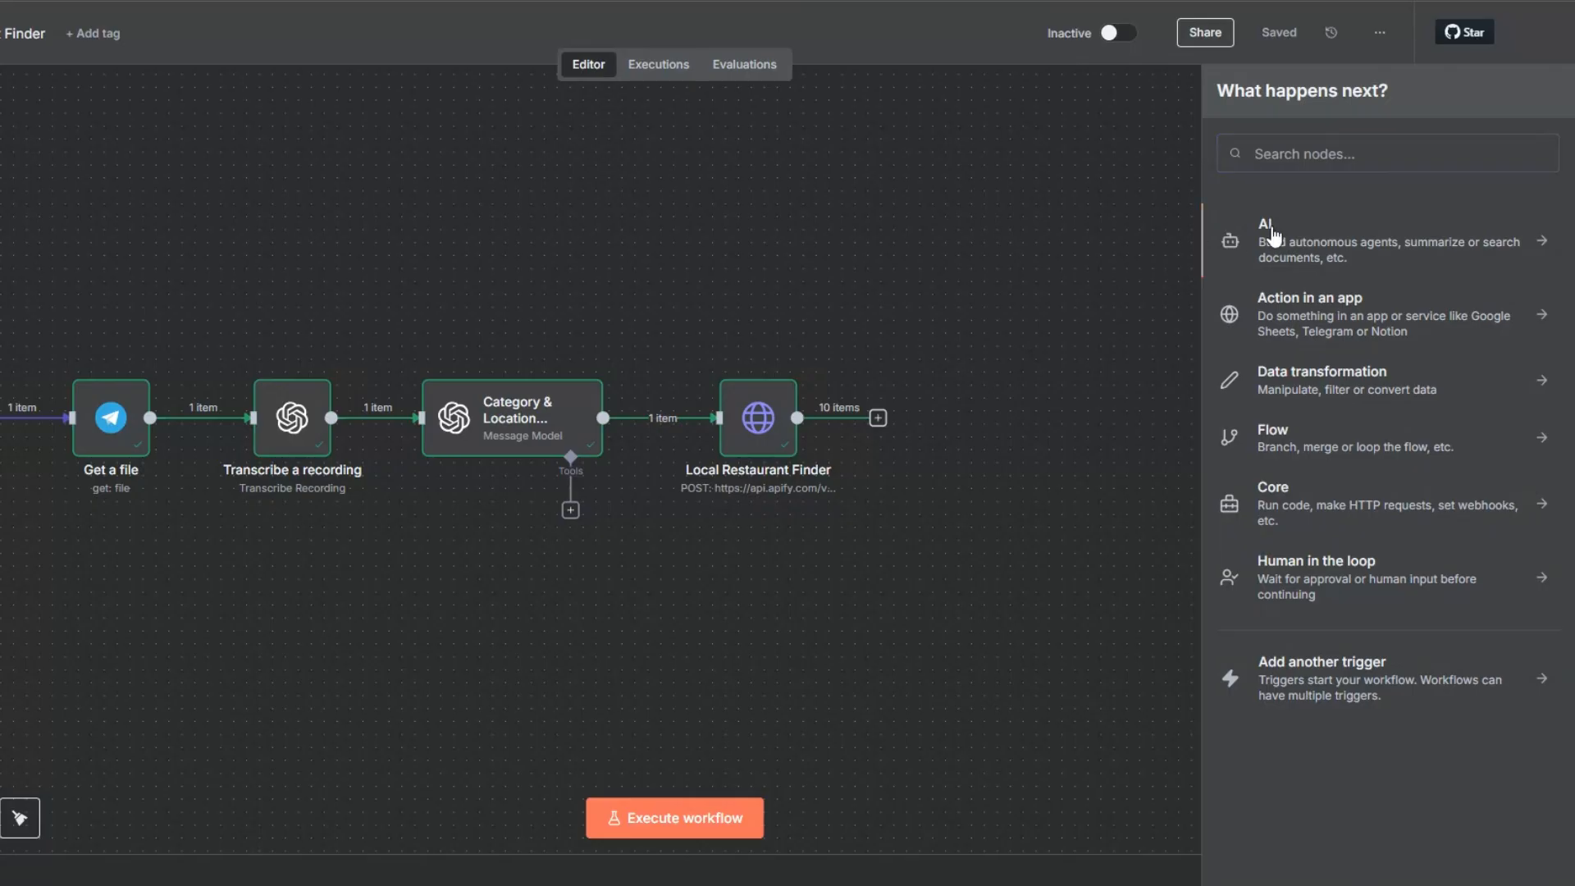
{"action": "left_click", "coordinate": [1267, 236]}
{"action": "left_click", "coordinate": [1289, 554]}
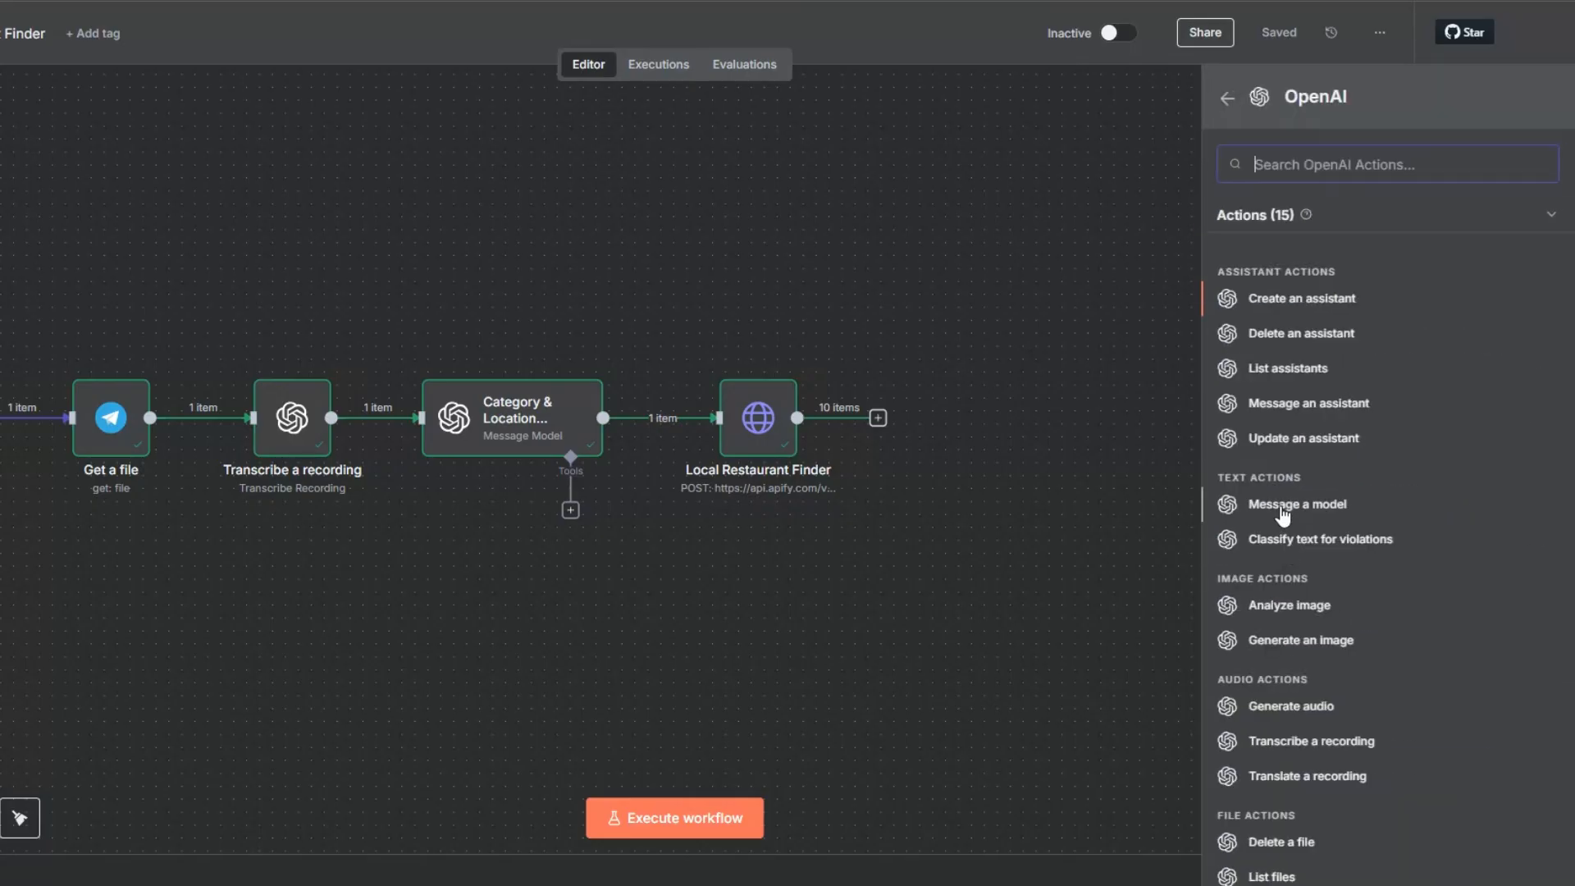
{"action": "left_click", "coordinate": [1282, 506]}
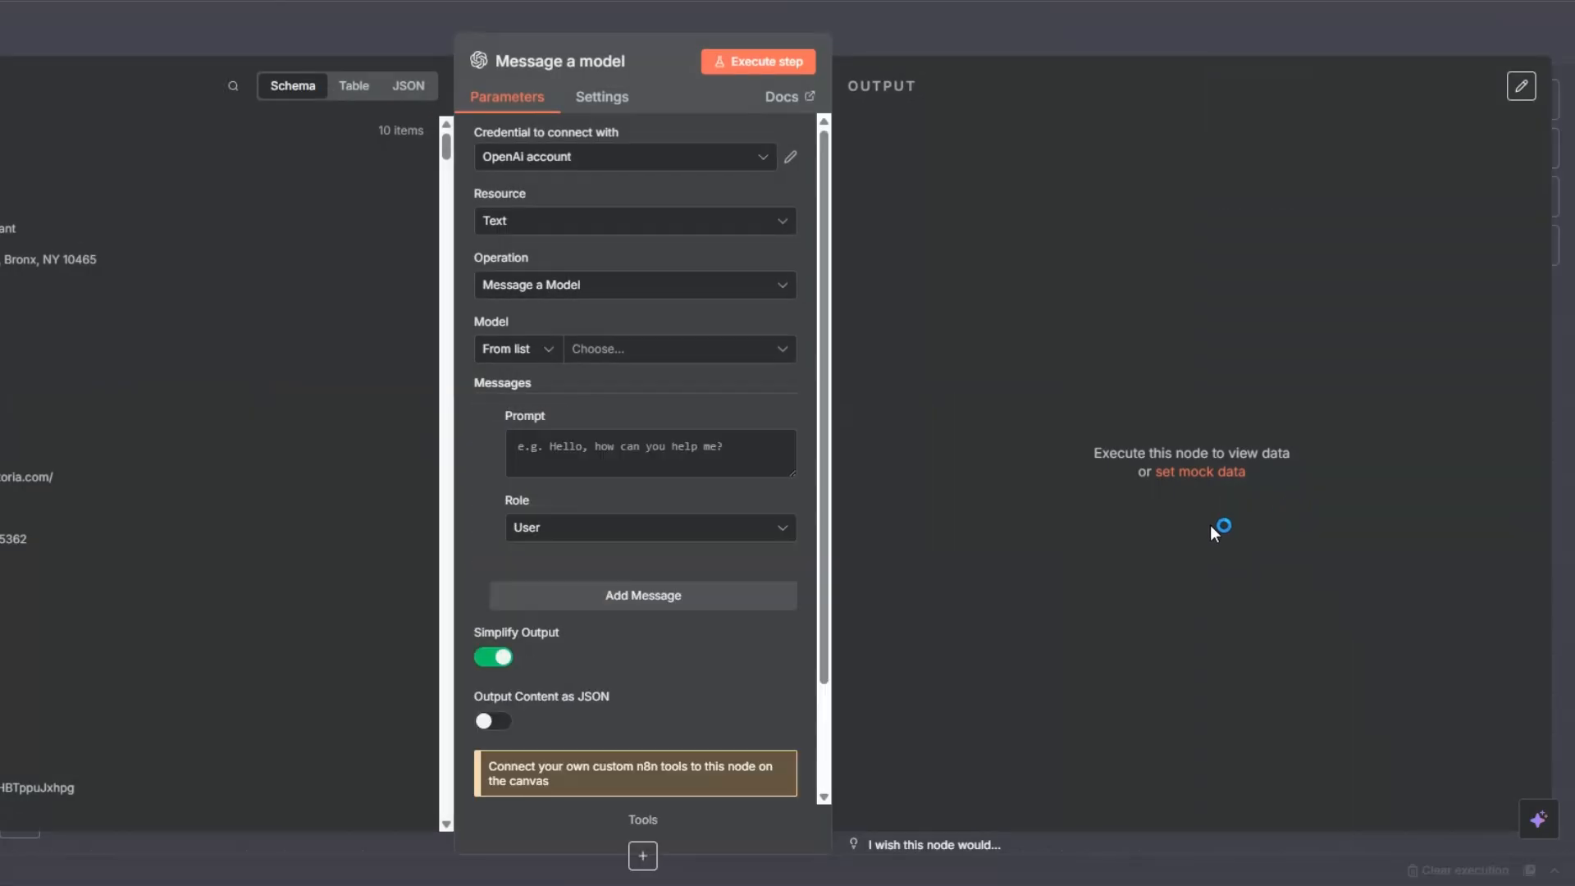
Step: Choose GPT-4.1 as the model for the new OpenAI node
{"action": "left_click", "coordinate": [608, 366]}
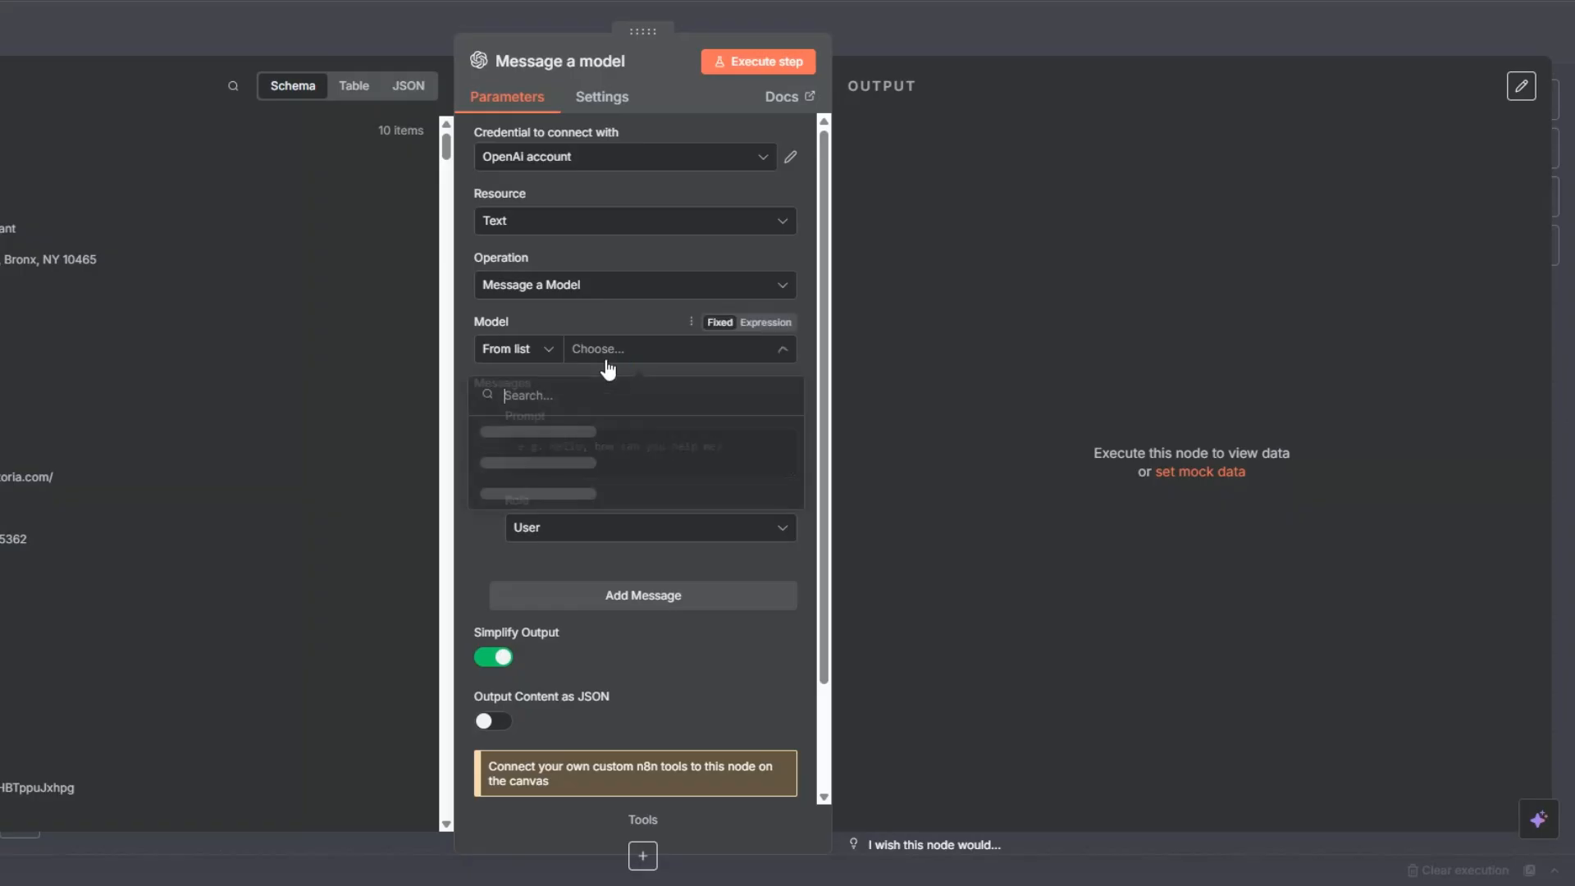
{"action": "scroll", "coordinate": [608, 508], "scroll_direction": "down", "scroll_amount": 5}
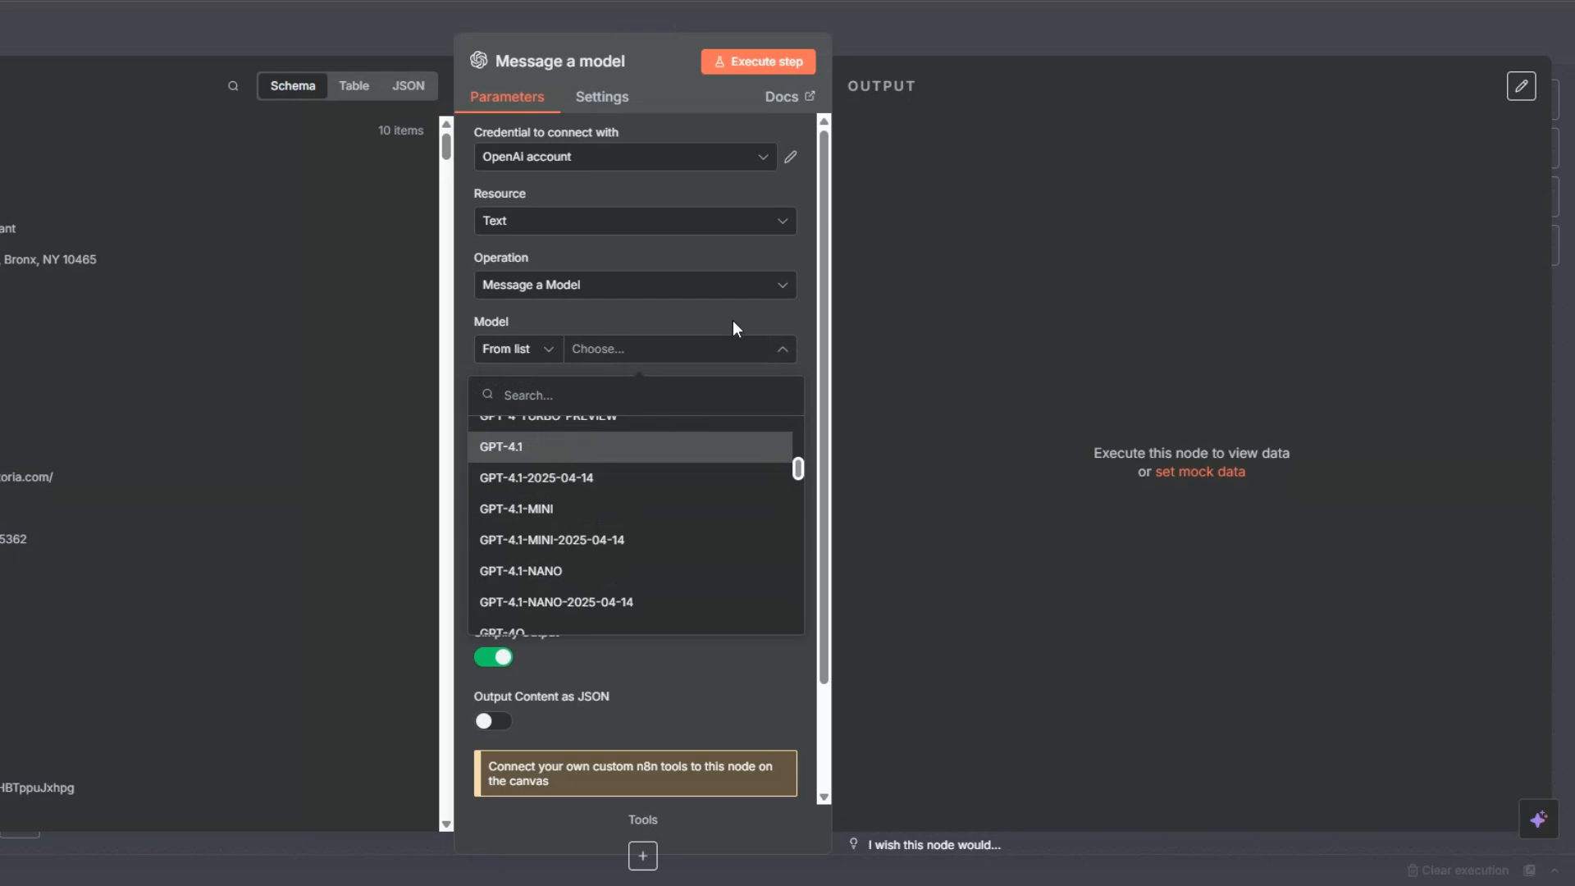
{"action": "left_click", "coordinate": [566, 447]}
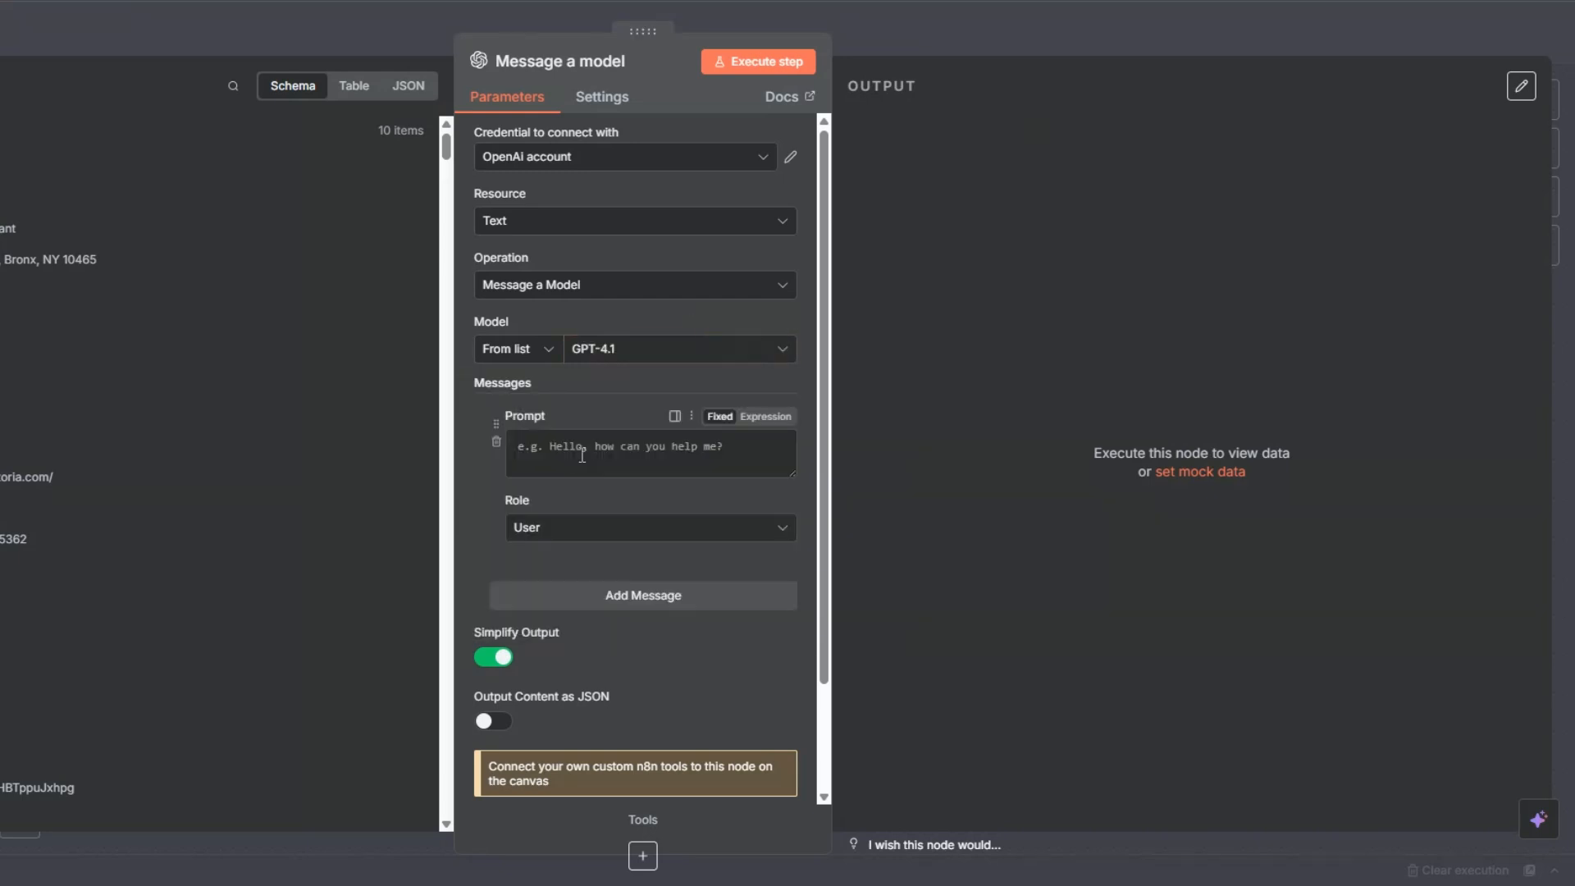
Step: Make the prompt an expression and paste the dining-suggestions instructions using {{ $json.title }} and {{ $json.website }}, asking for one paragraph under 50 words
{"action": "left_click", "coordinate": [772, 418]}
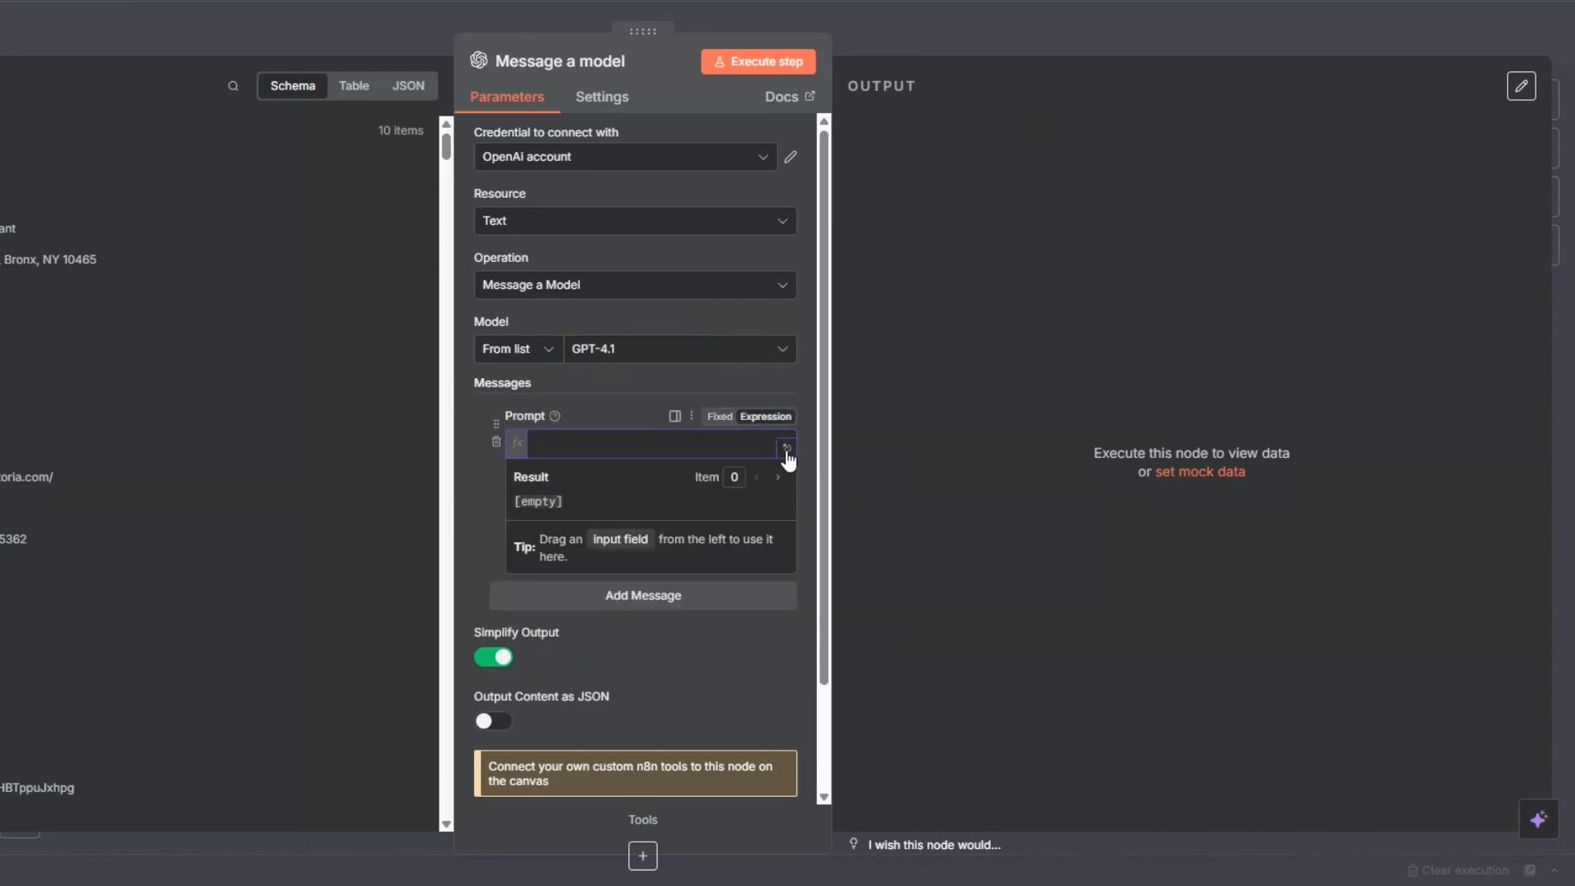
{"action": "left_click", "coordinate": [785, 448]}
{"action": "type", "text": "You will receive: - The name of a restaurant: {{ $json.title }} - The restaurant's website URL: {{ $json.website }}  Using this information, suggest dining options available at the restaurant. If possible, reference the type of cuisine and insights from reviews or menus found on the provided website.  Make the summary very clear and direct to the point in a single paragraph with less than 50 words."}
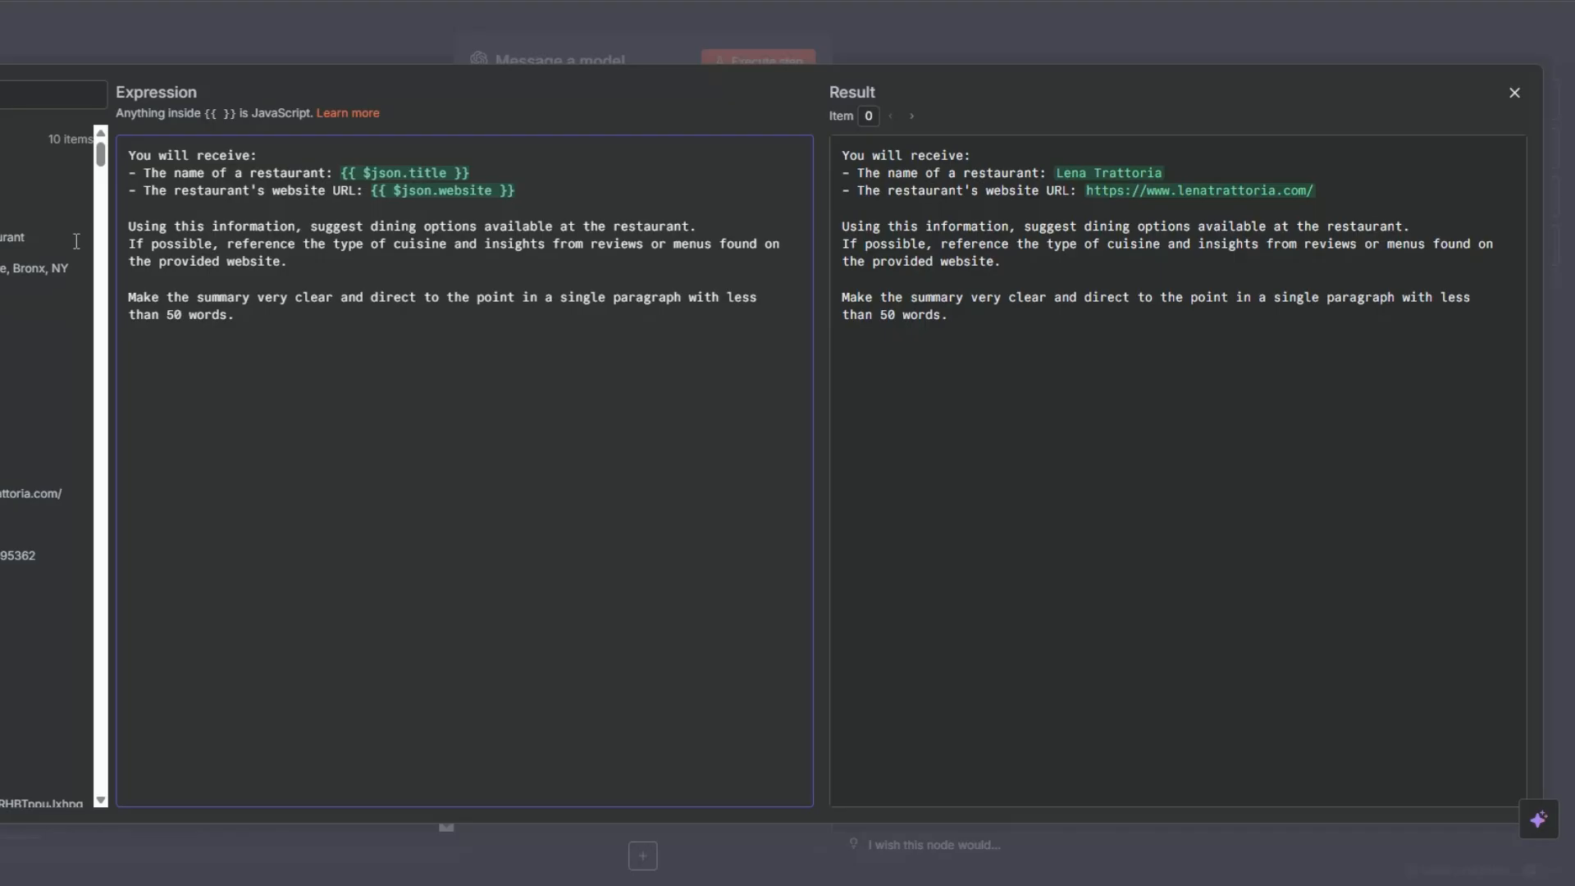
{"action": "key", "text": "Escape"}
{"action": "scroll", "coordinate": [607, 461], "scroll_direction": "down", "scroll_amount": 5}
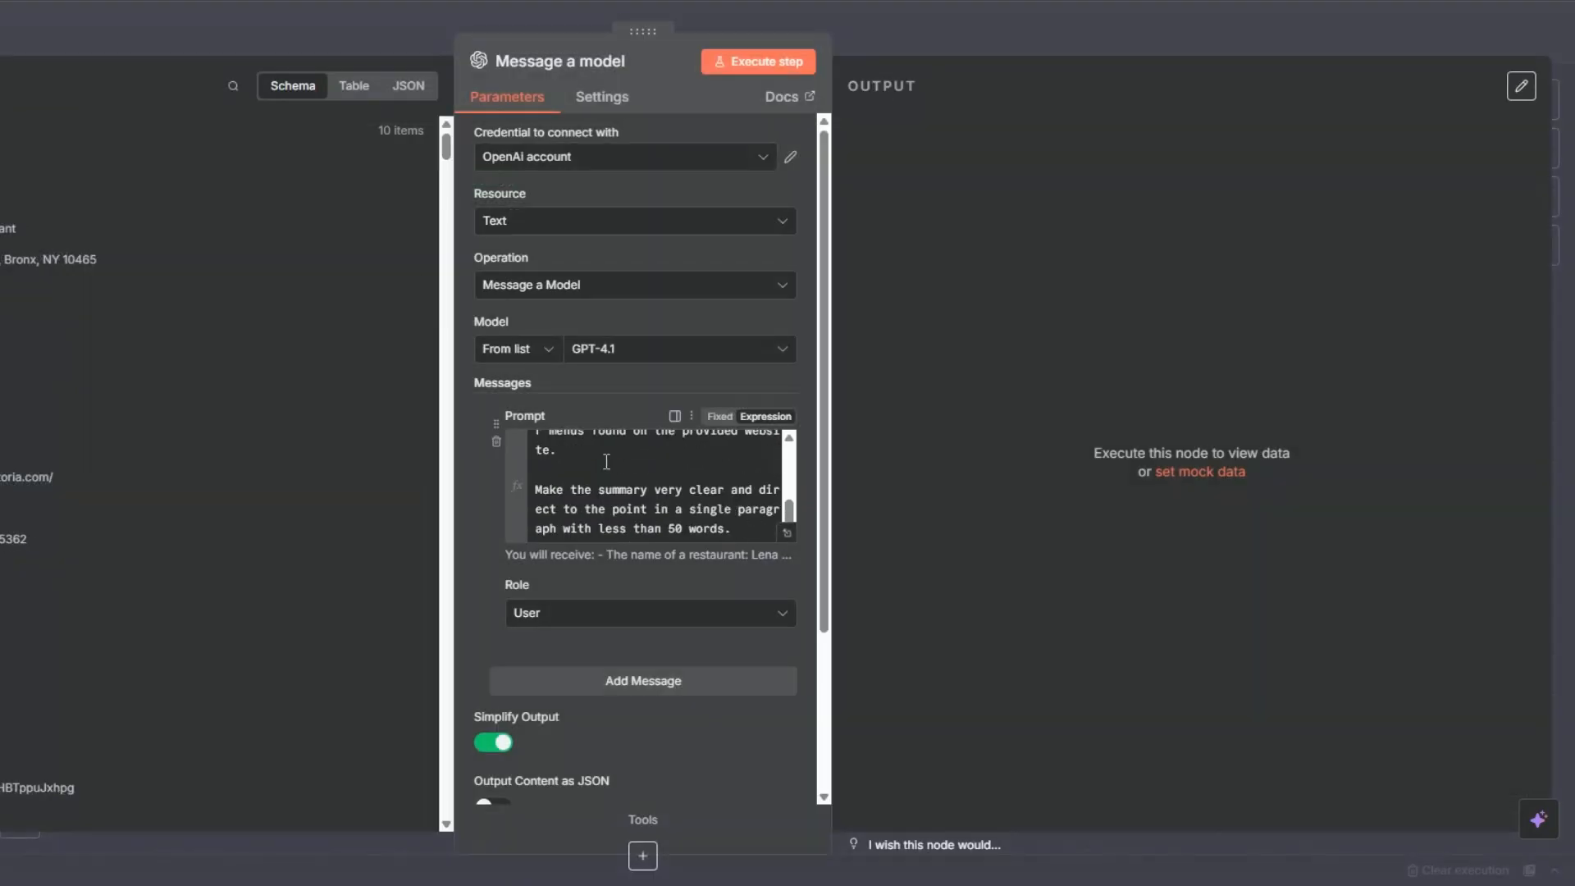
Step: Execute the Message a model node and review the generated restaurant summaries in table view before returning to the canvas
{"action": "left_click", "coordinate": [728, 69]}
{"action": "scroll", "coordinate": [695, 412], "scroll_direction": "down", "scroll_amount": 2}
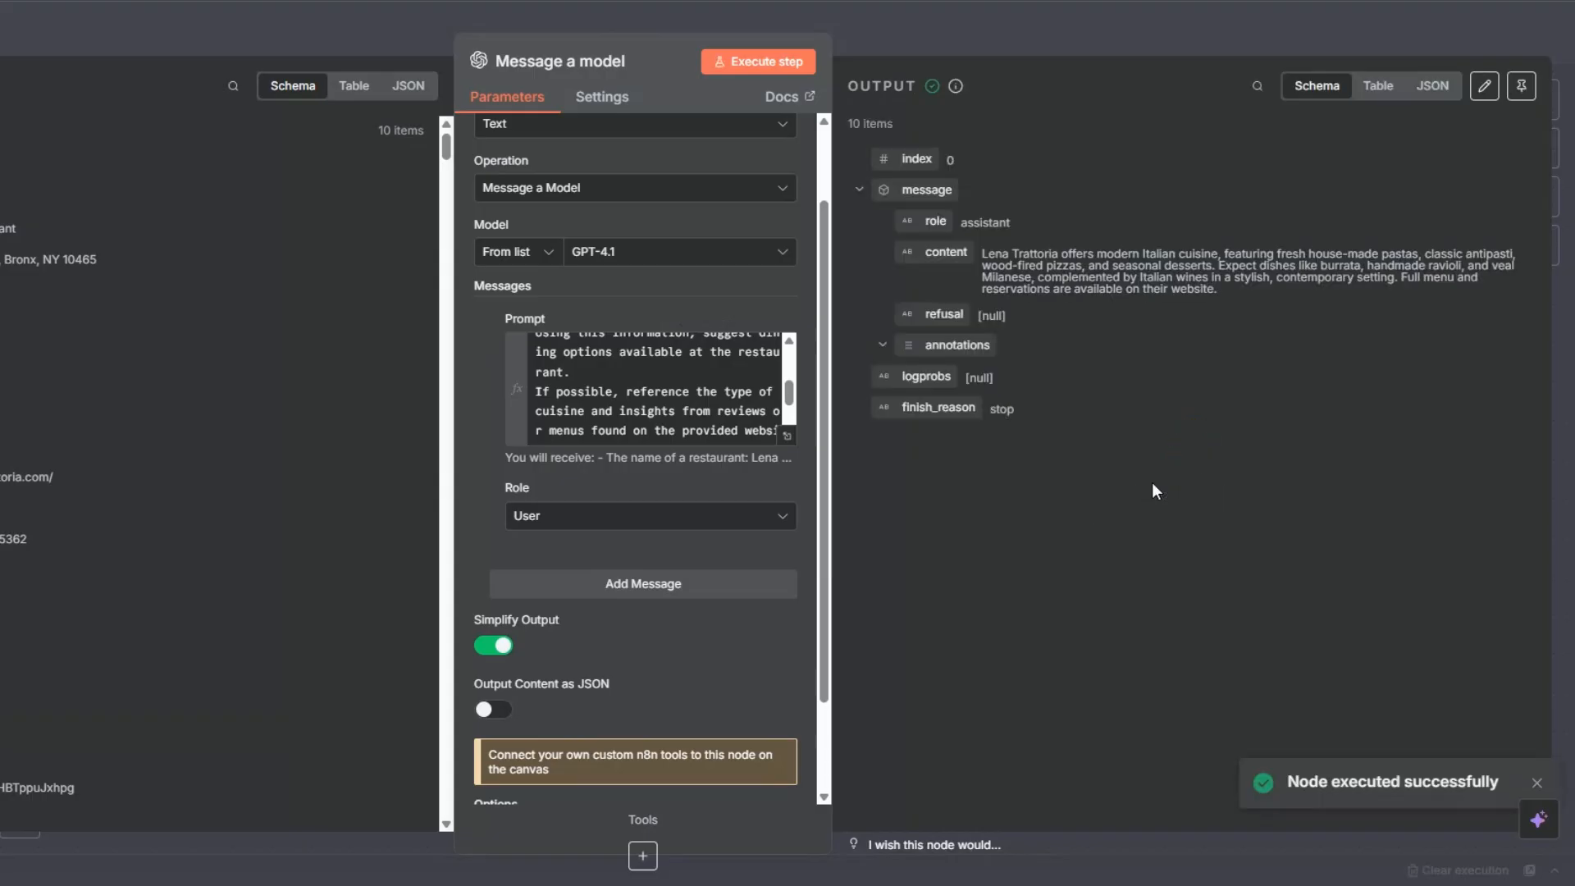
{"action": "left_click_drag", "start_coordinate": [983, 255], "coordinate": [1213, 291]}
{"action": "left_click", "coordinate": [1366, 107]}
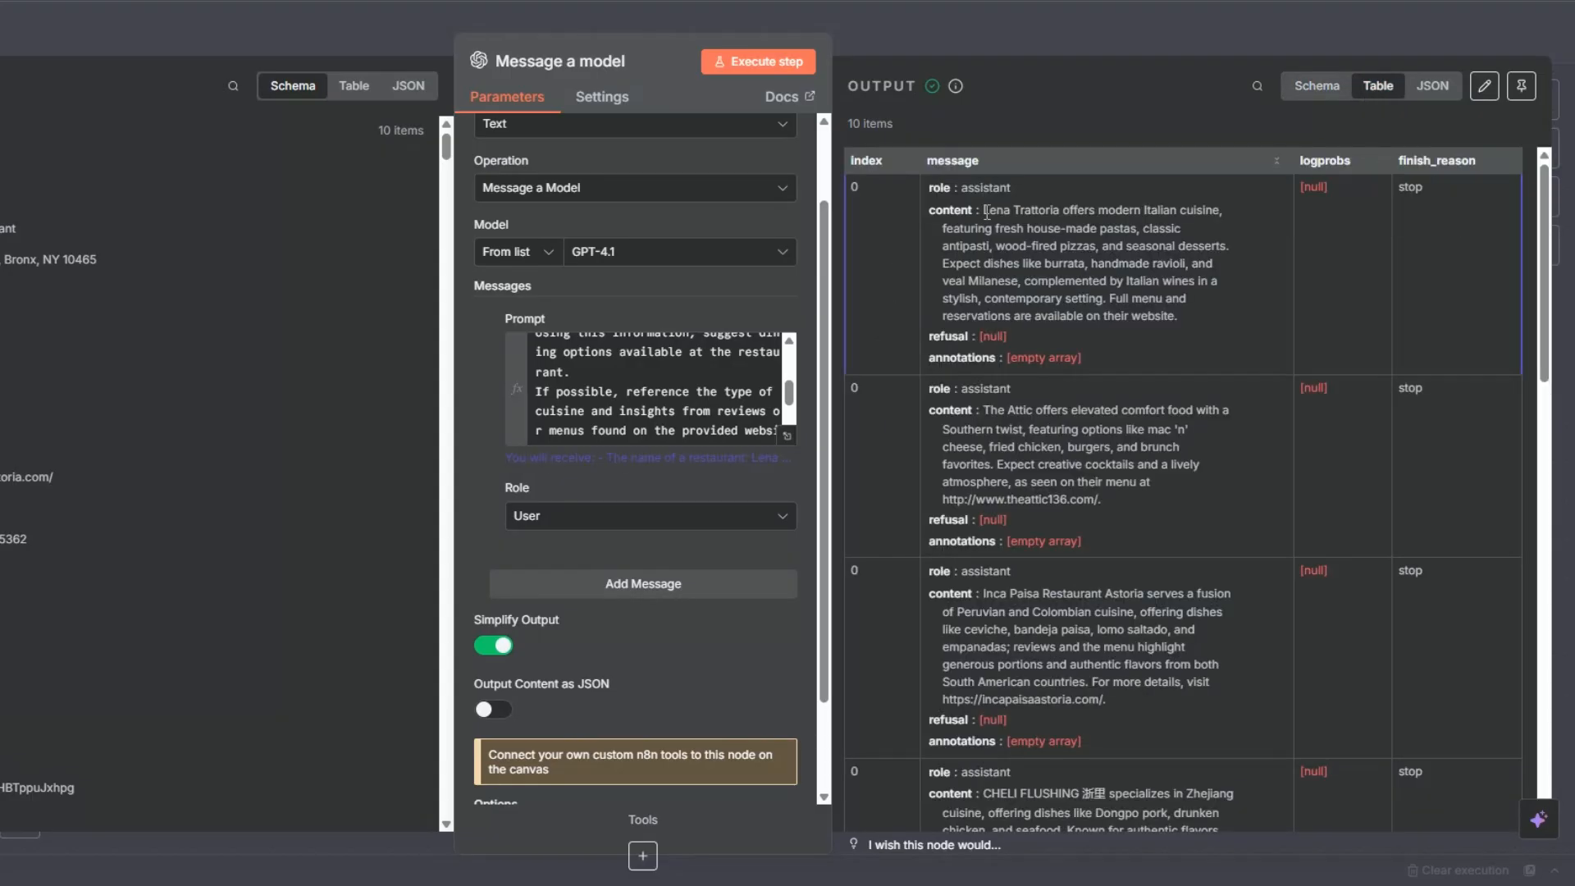
{"action": "left_click_drag", "start_coordinate": [984, 210], "coordinate": [1062, 209]}
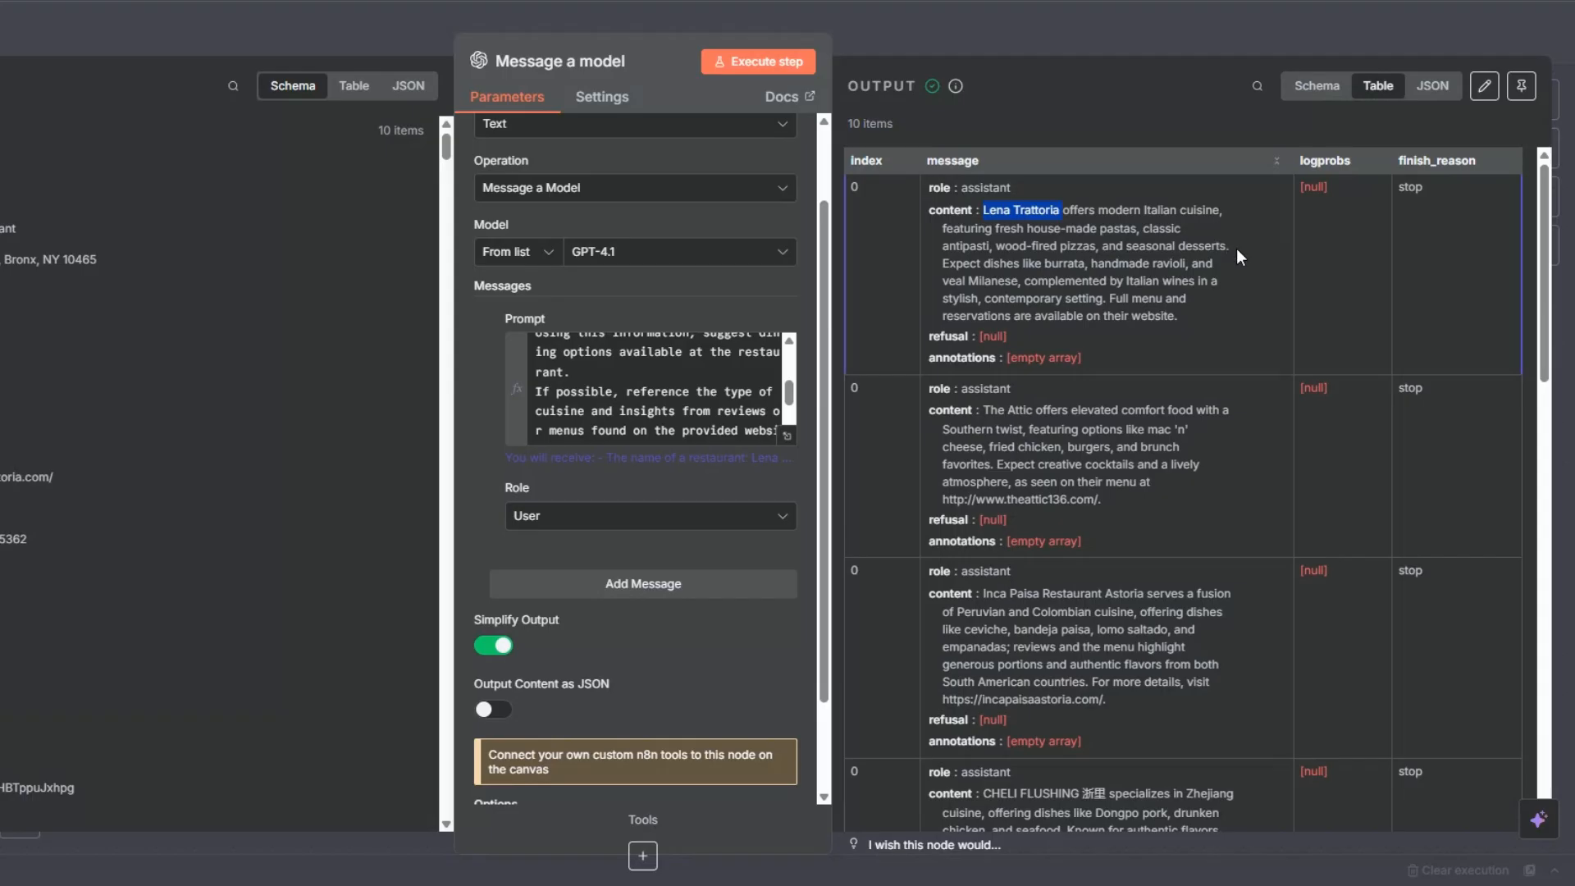
{"action": "scroll", "coordinate": [1229, 262], "scroll_direction": "down", "scroll_amount": 10}
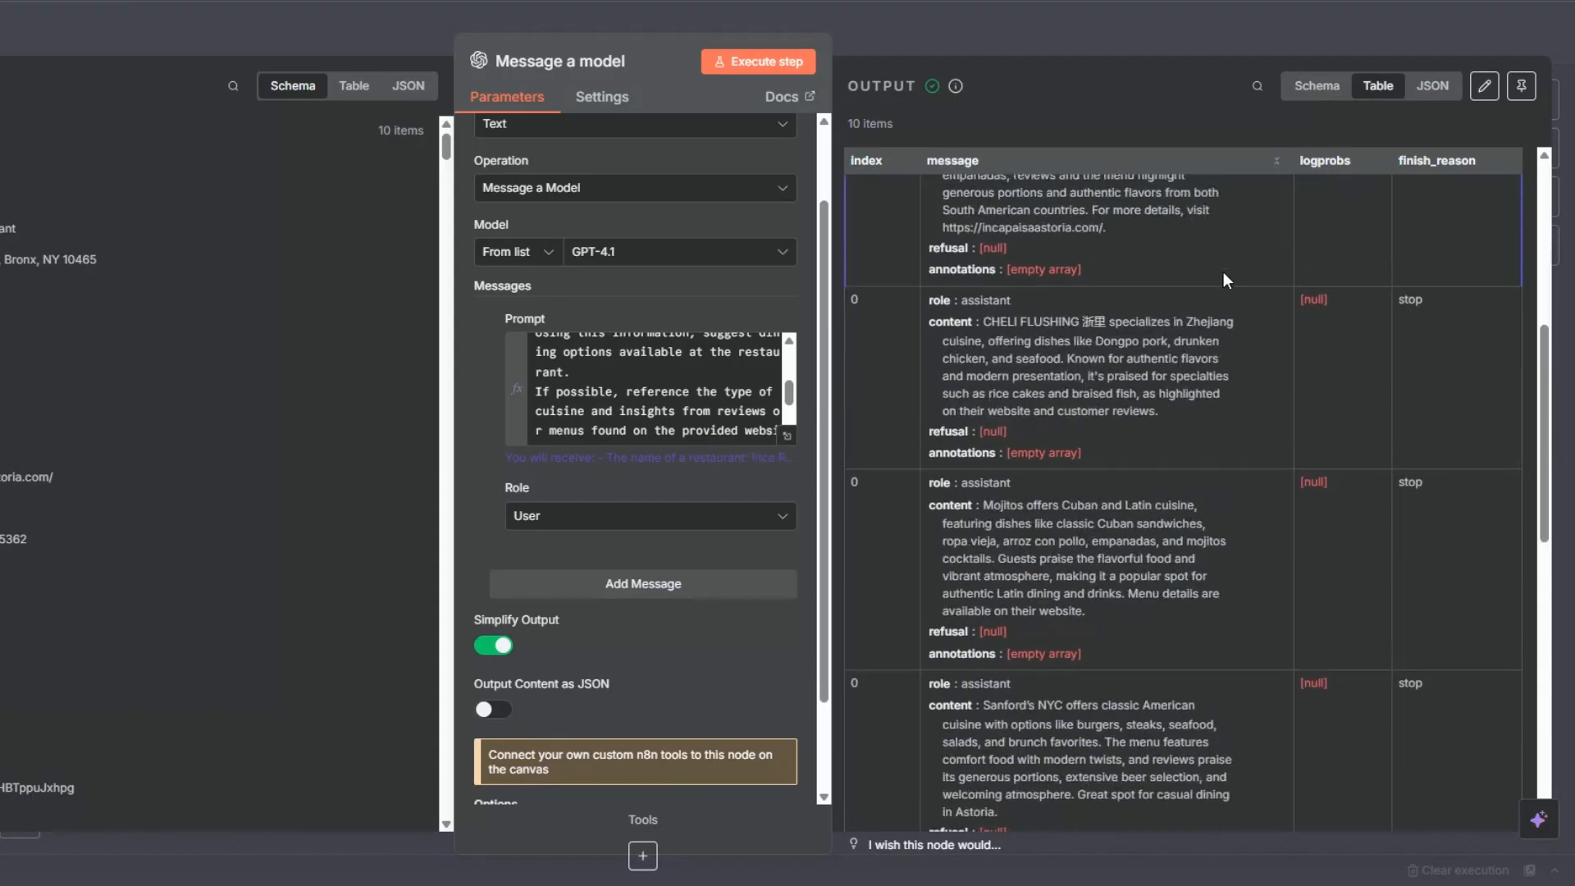
{"action": "scroll", "coordinate": [1225, 279], "scroll_direction": "down", "scroll_amount": 4}
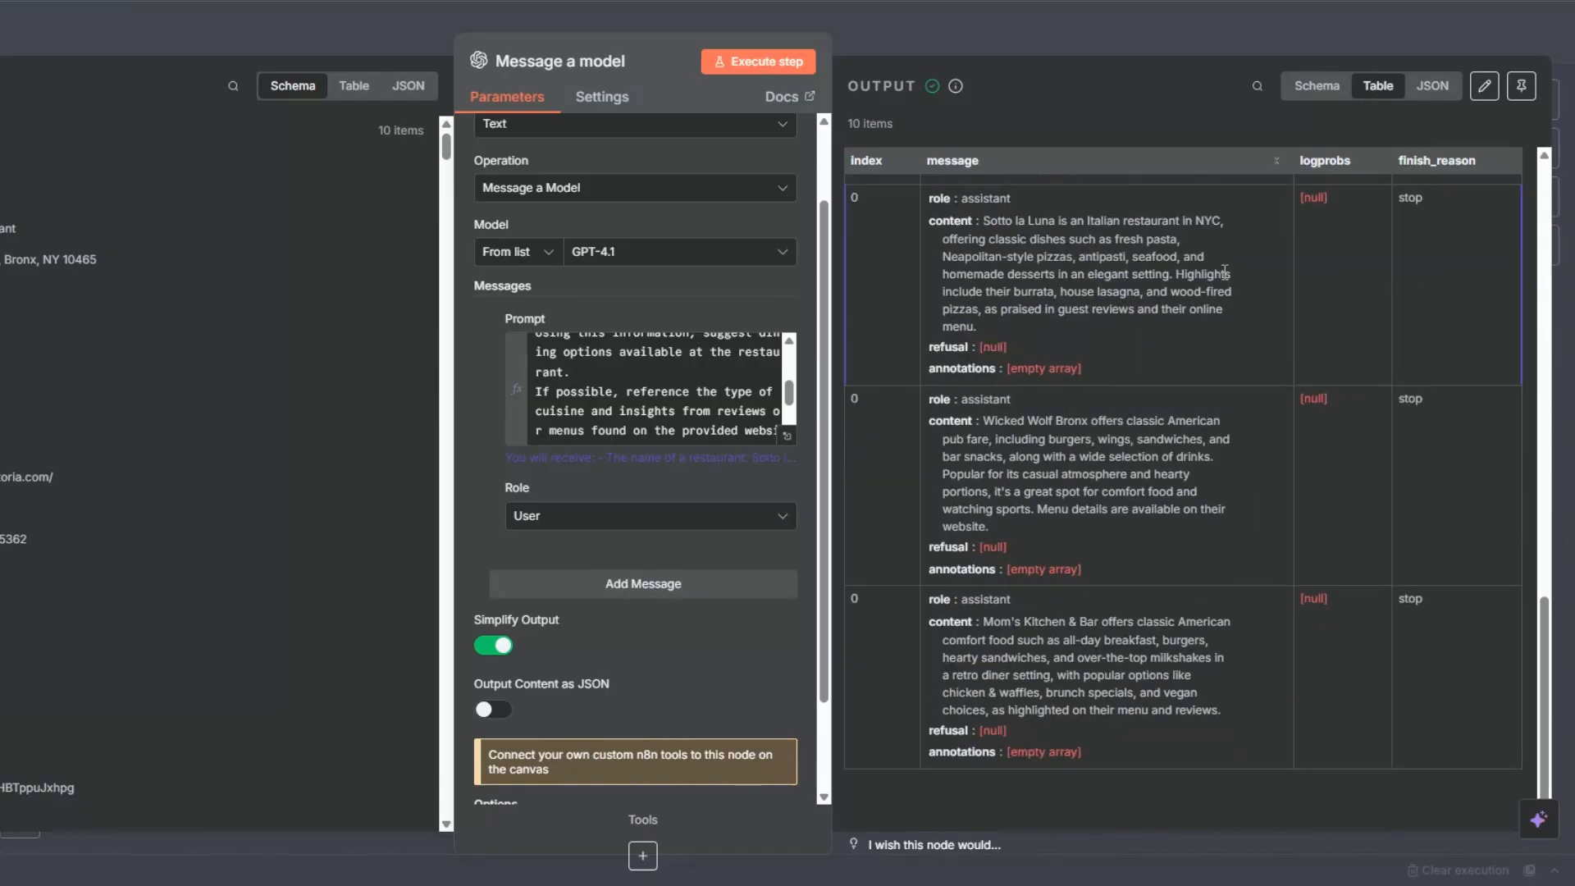
{"action": "scroll", "coordinate": [1225, 272], "scroll_direction": "up", "scroll_amount": 10}
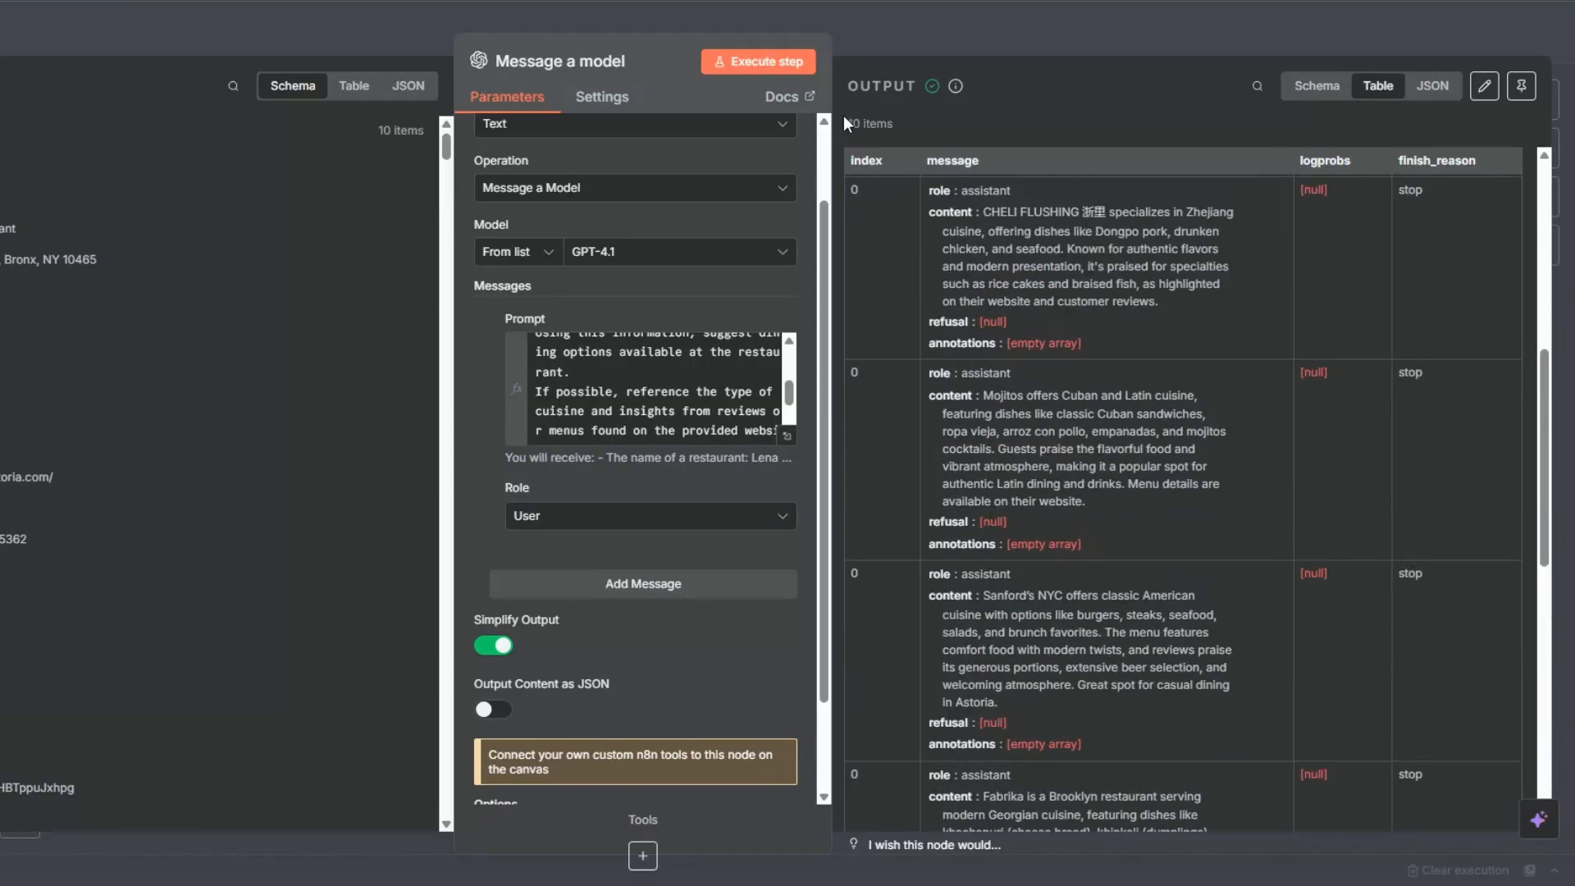
{"action": "key", "text": "Escape"}
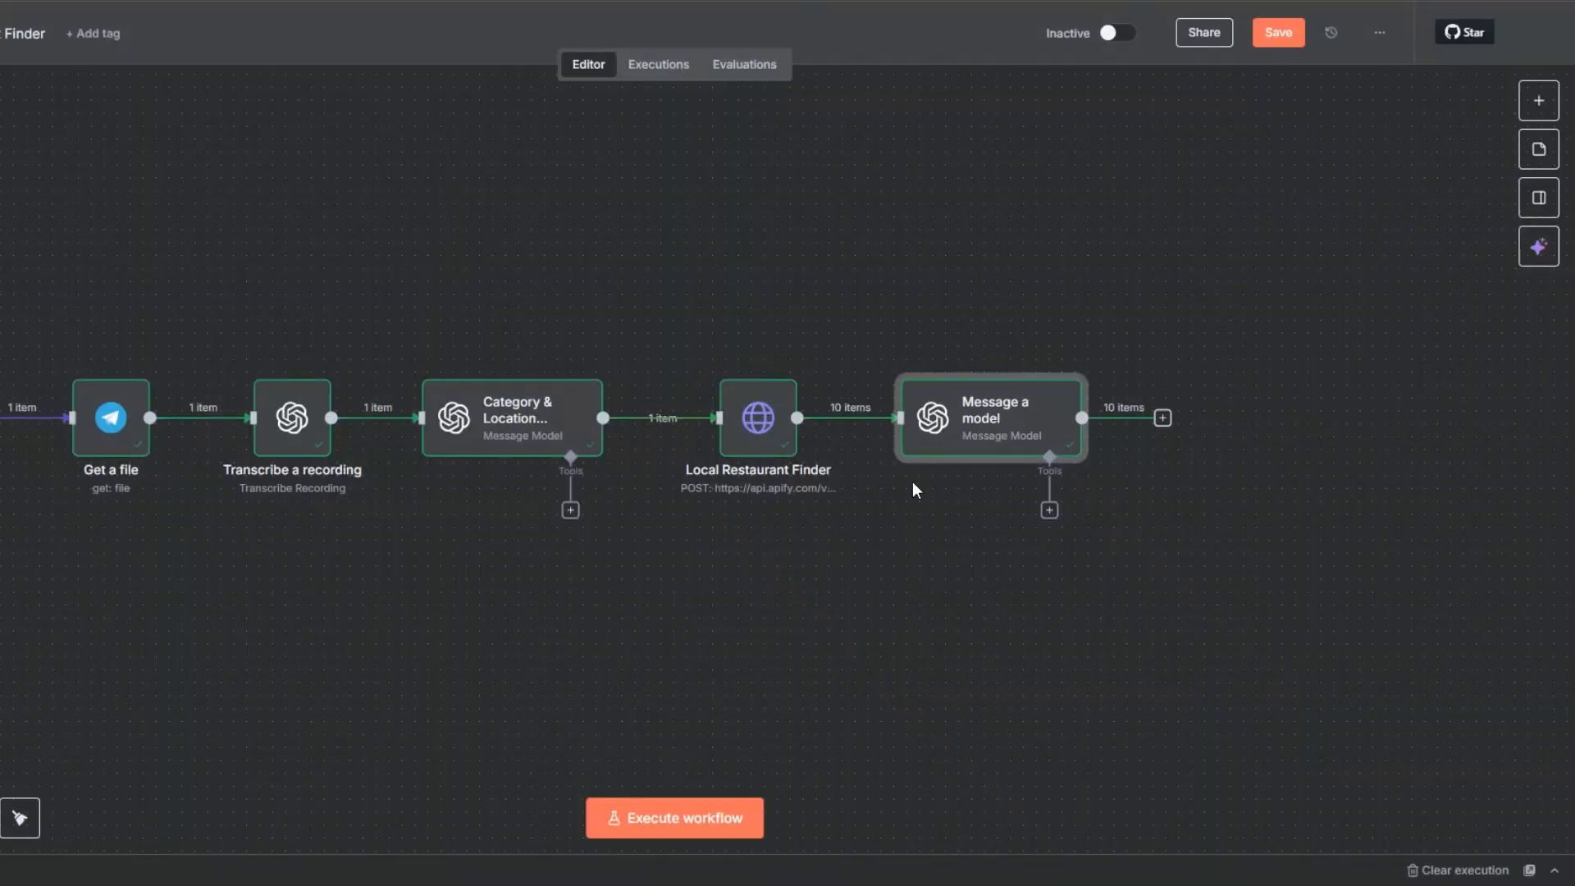
Step: Rename the Message a model node to Cuisine & Dining Suggestions and save the workflow
{"action": "right_click", "coordinate": [976, 434]}
{"action": "left_click", "coordinate": [1017, 512]}
{"action": "type", "text": "Cuisine & Dining Suggestions"}
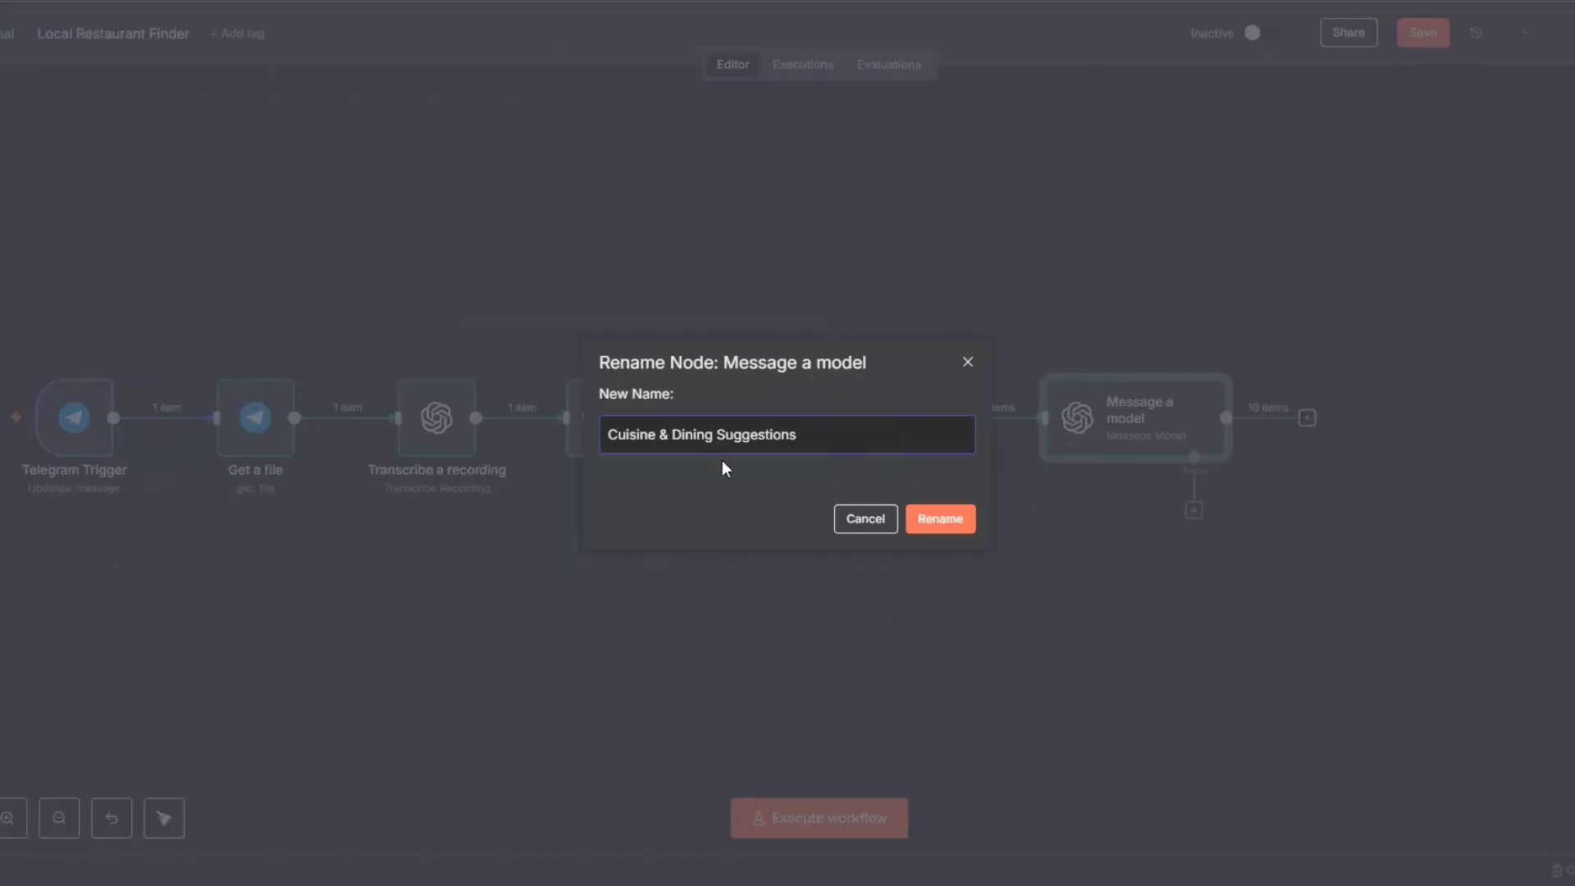
{"action": "left_click", "coordinate": [932, 521]}
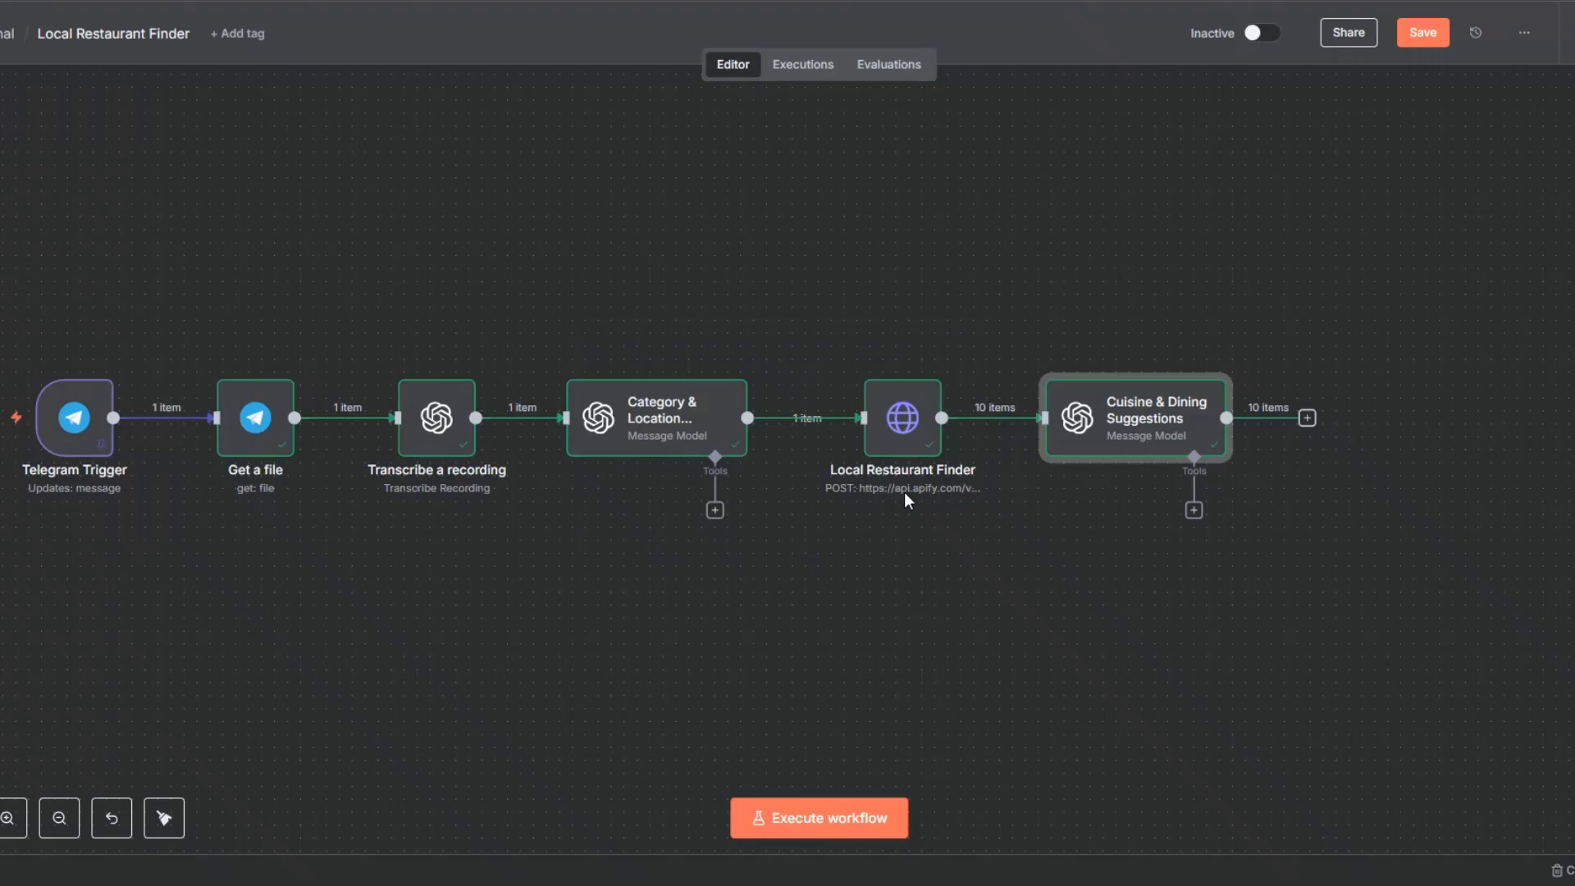
{"action": "left_click", "coordinate": [1423, 33]}
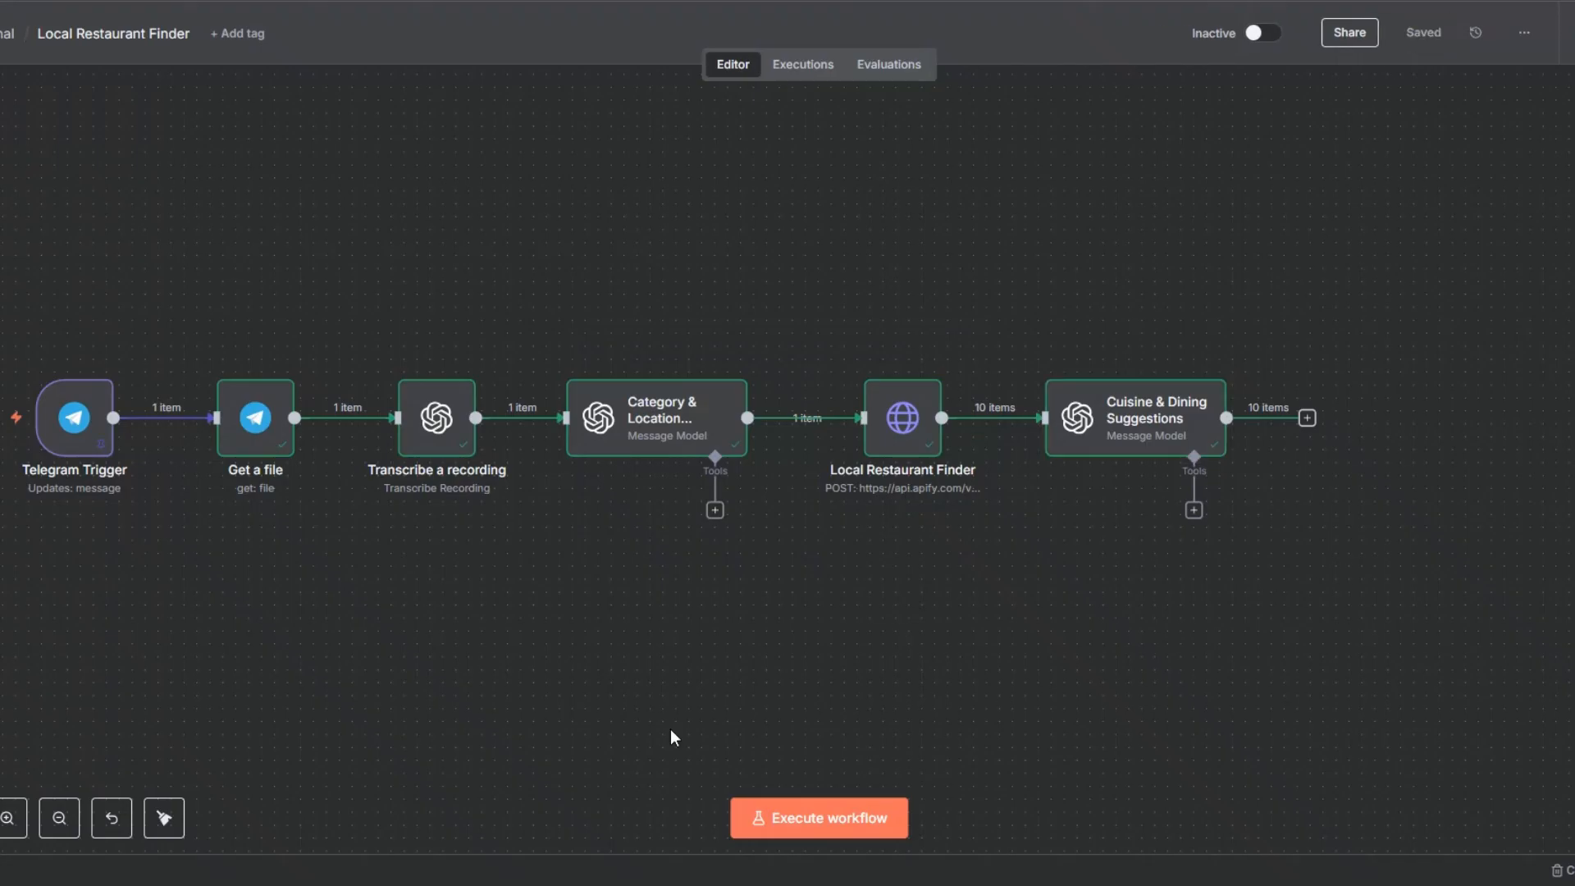
Step: Start adding a new node after the Cuisine & Dining Suggestions node
{"action": "key", "text": "minus"}
{"action": "left_click_drag", "start_coordinate": [597, 596], "coordinate": [405, 577]}
{"action": "left_click", "coordinate": [874, 425]}
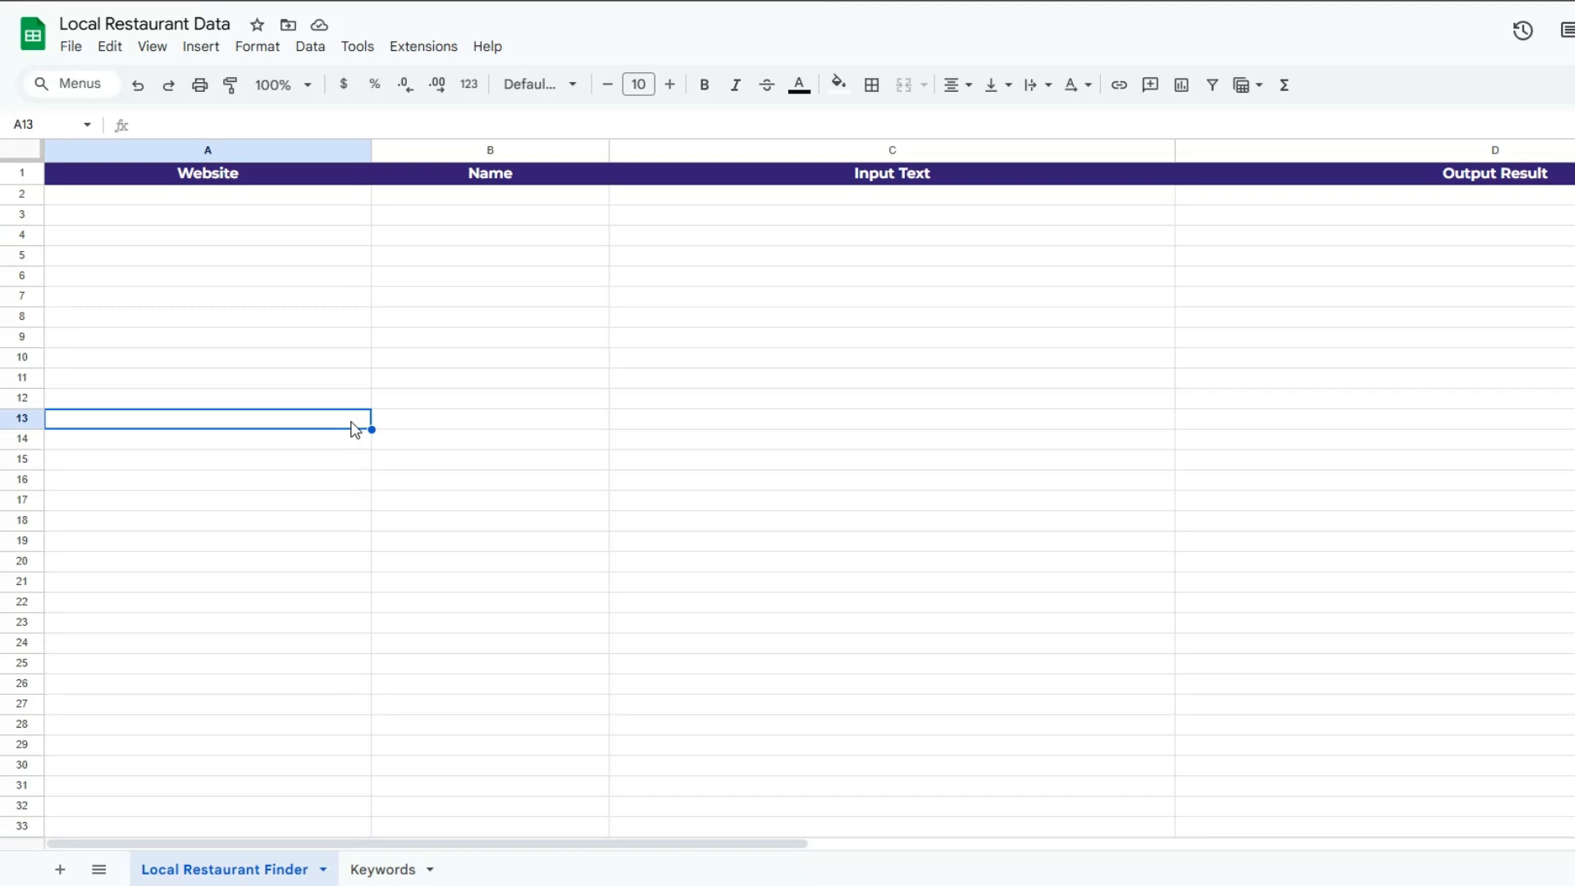
Step: In the Local Restaurant Data Google Sheet, examine the Website, Name, Input Text and Output Result columns
{"action": "left_click", "coordinate": [214, 516]}
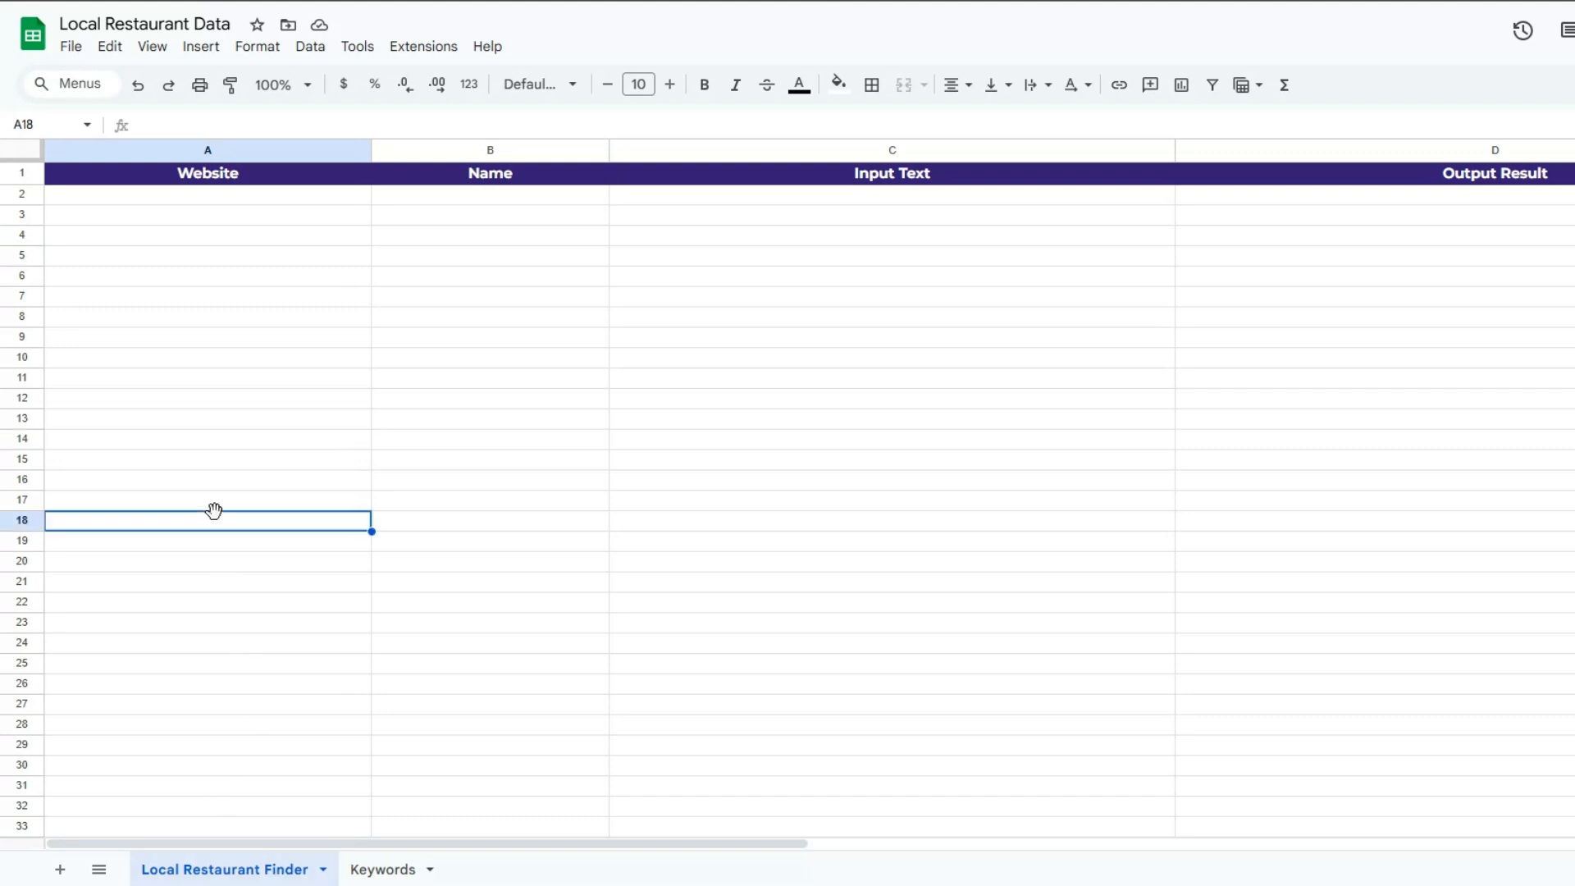
{"action": "left_click", "coordinate": [207, 404]}
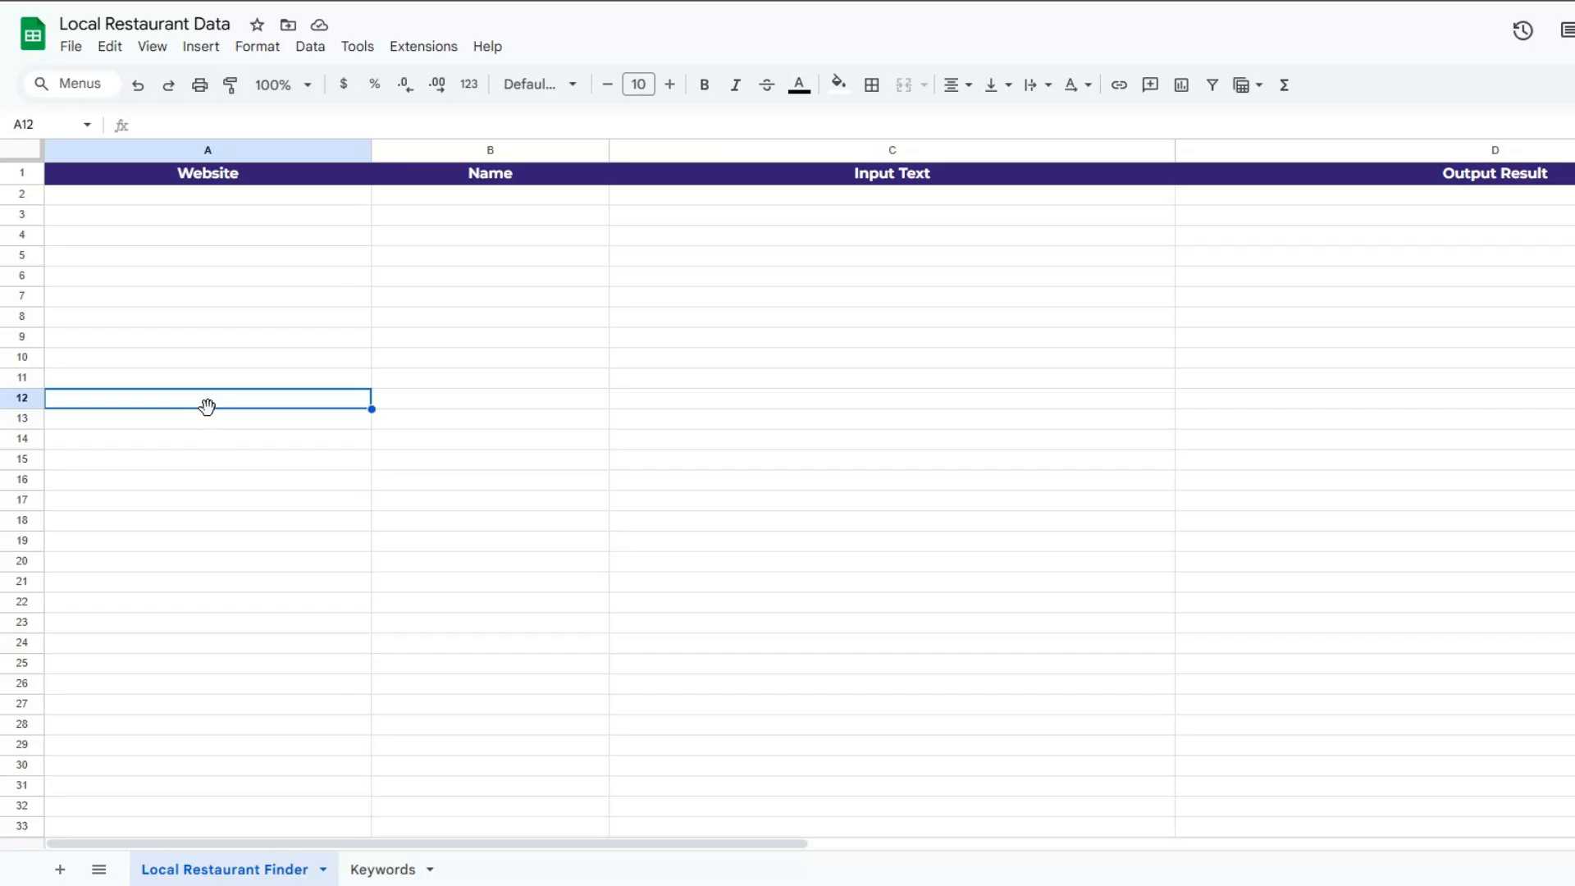
{"action": "left_click", "coordinate": [492, 379]}
{"action": "left_click", "coordinate": [924, 341]}
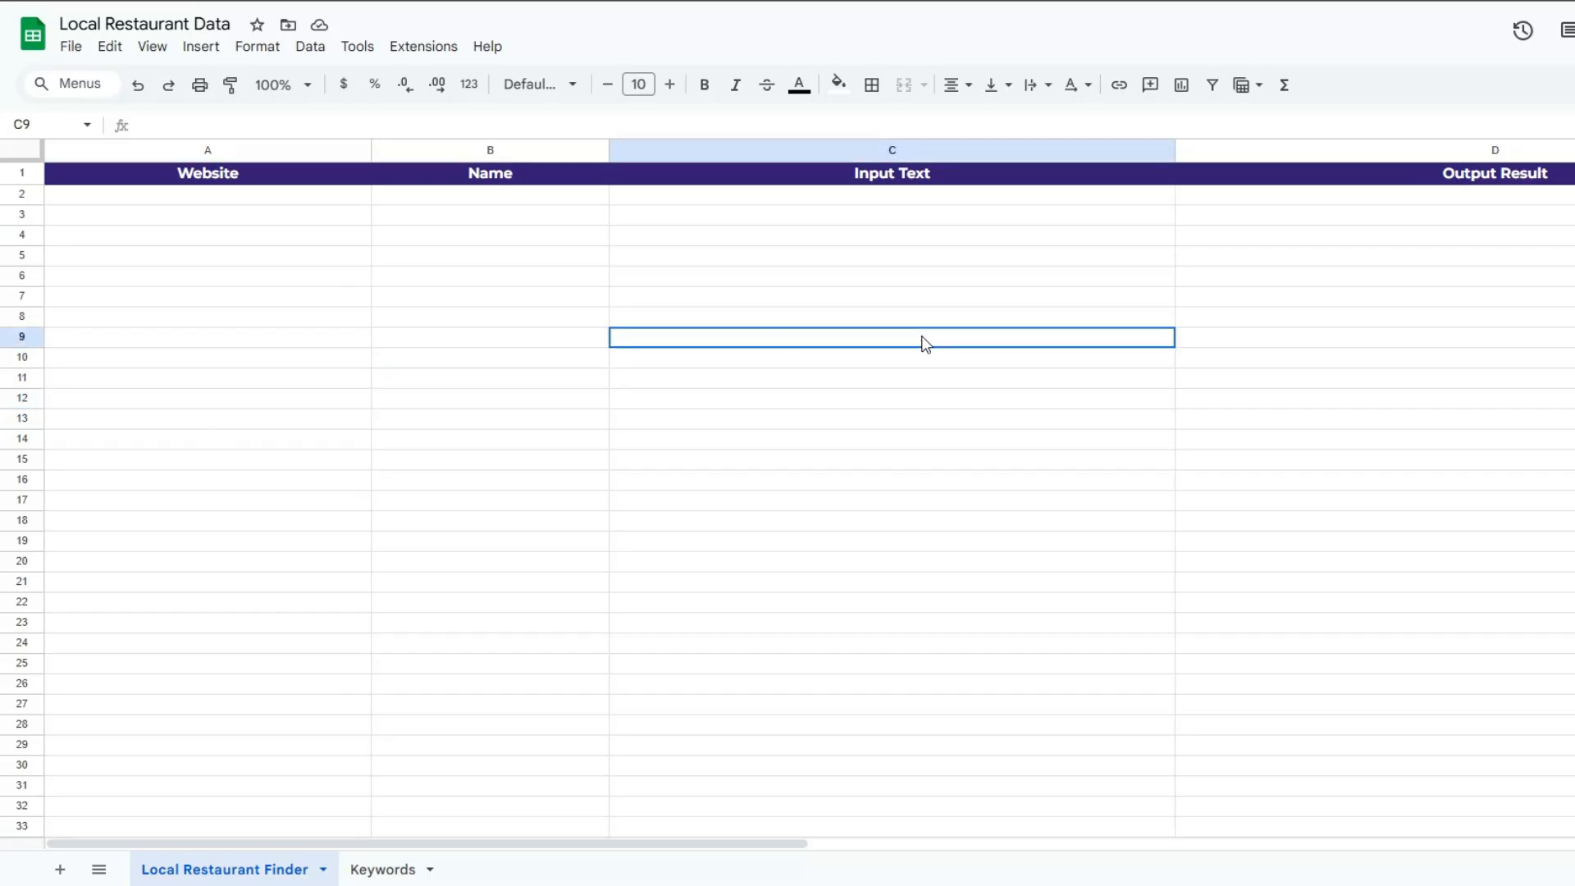
{"action": "left_click", "coordinate": [1520, 296]}
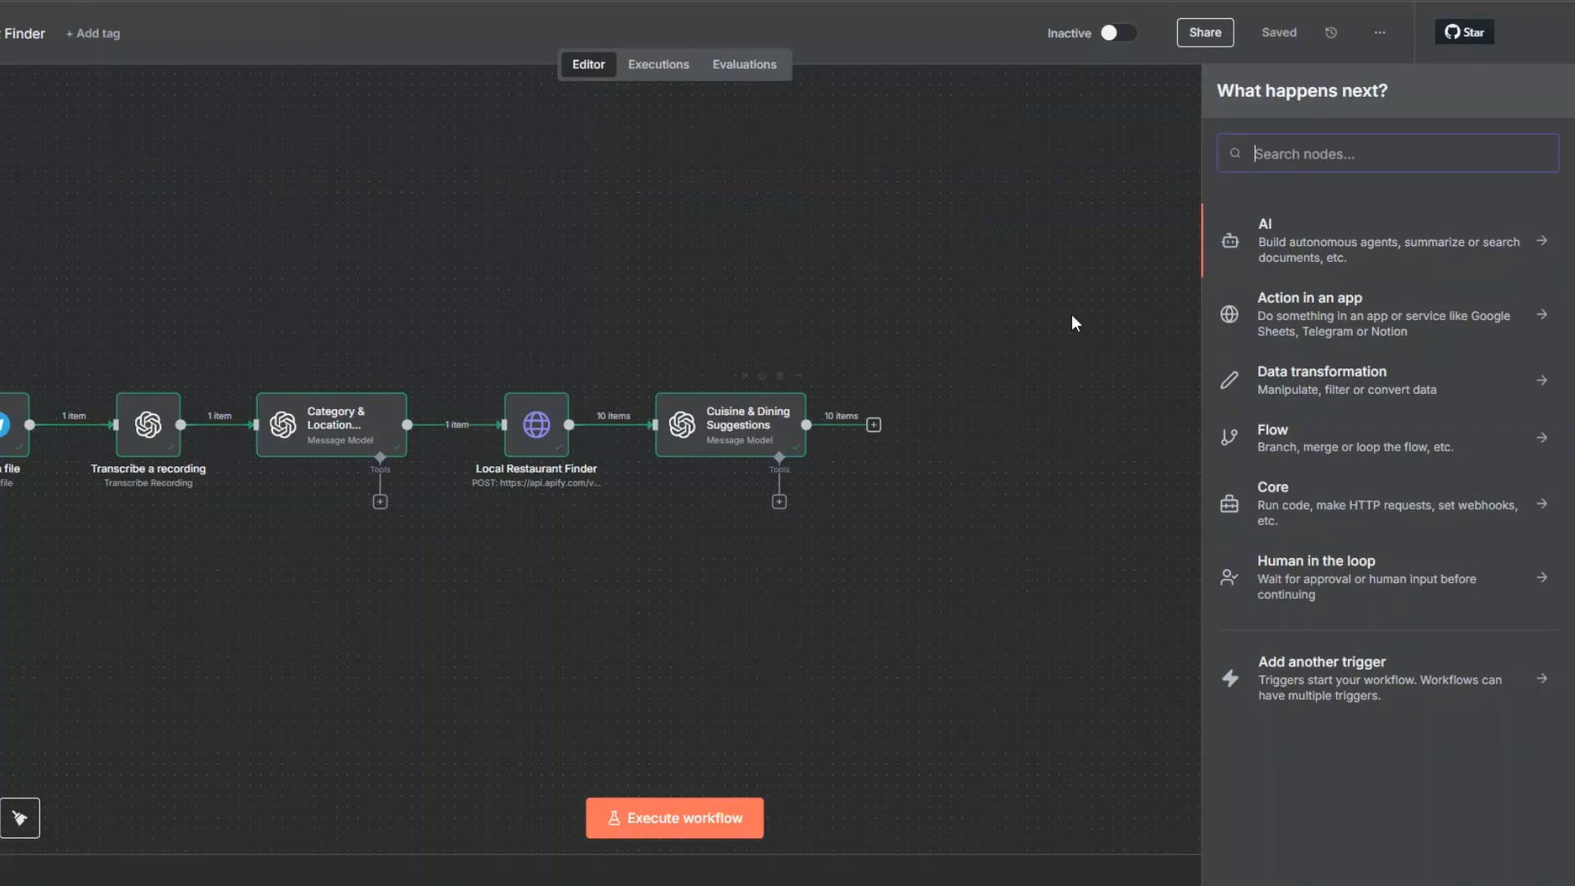
Step: Back in n8n, add a Google Sheets node with the Append row in sheet action after Cuisine & Dining Suggestions
{"action": "type", "text": "goo"}
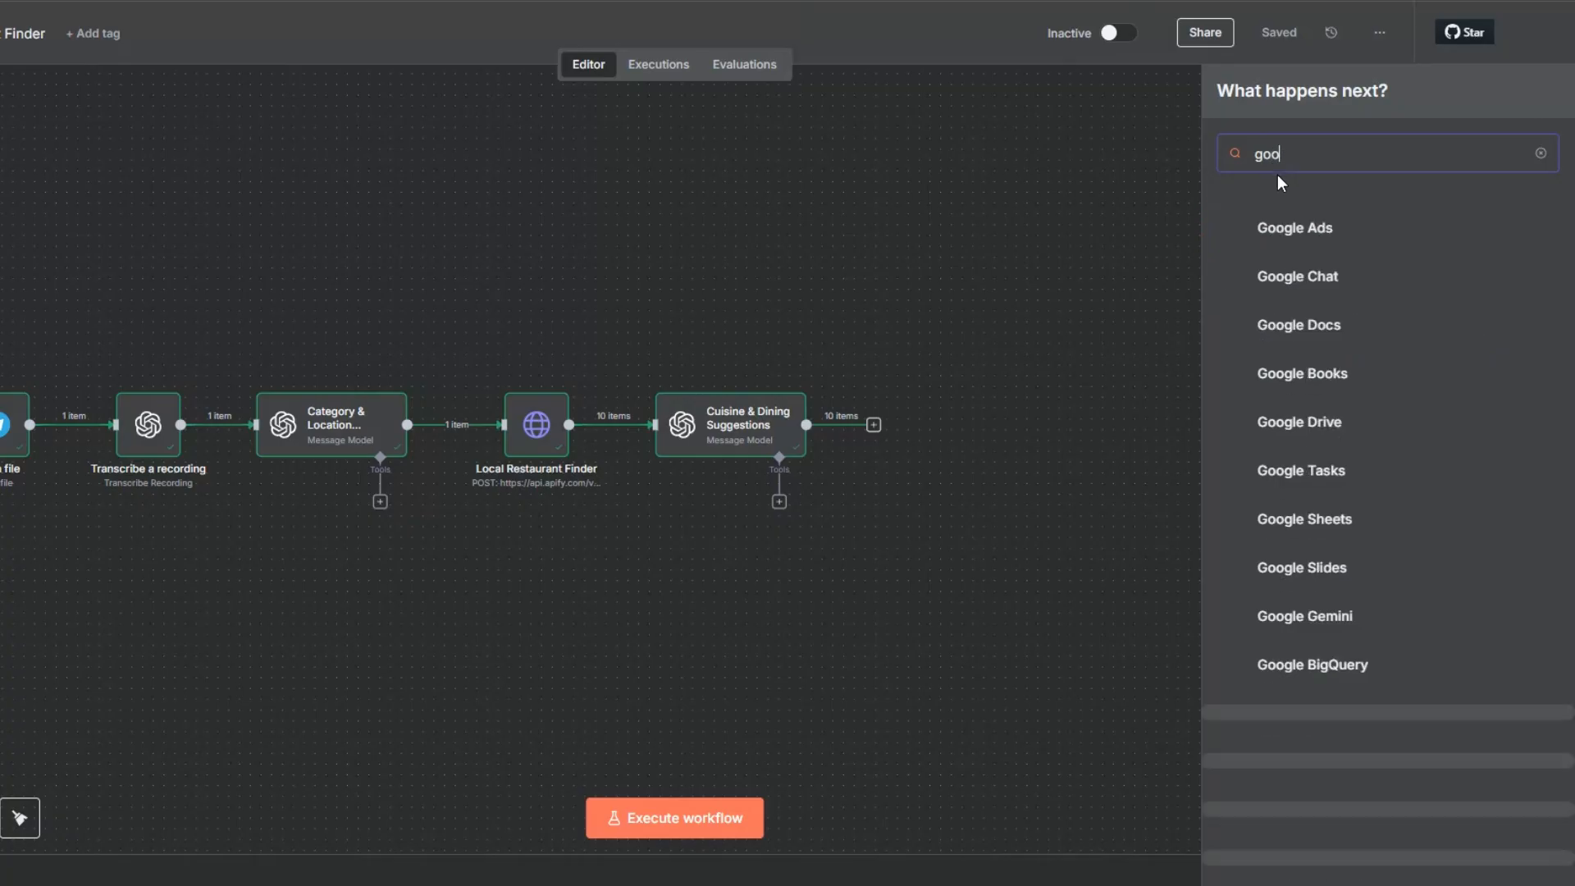
{"action": "left_click", "coordinate": [1292, 518]}
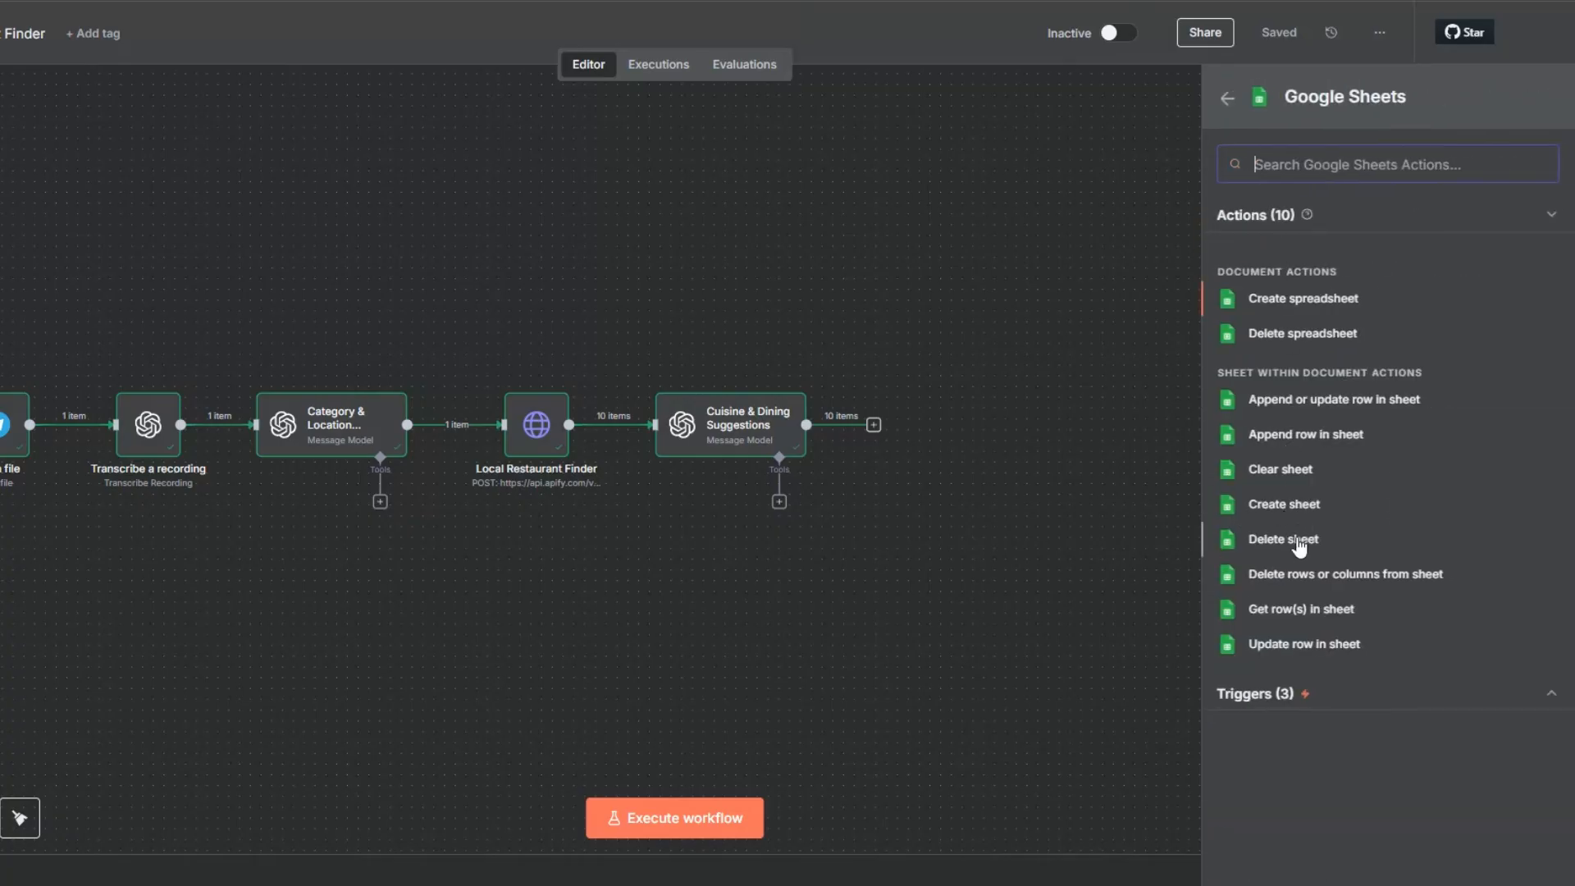
{"action": "left_click", "coordinate": [1291, 433]}
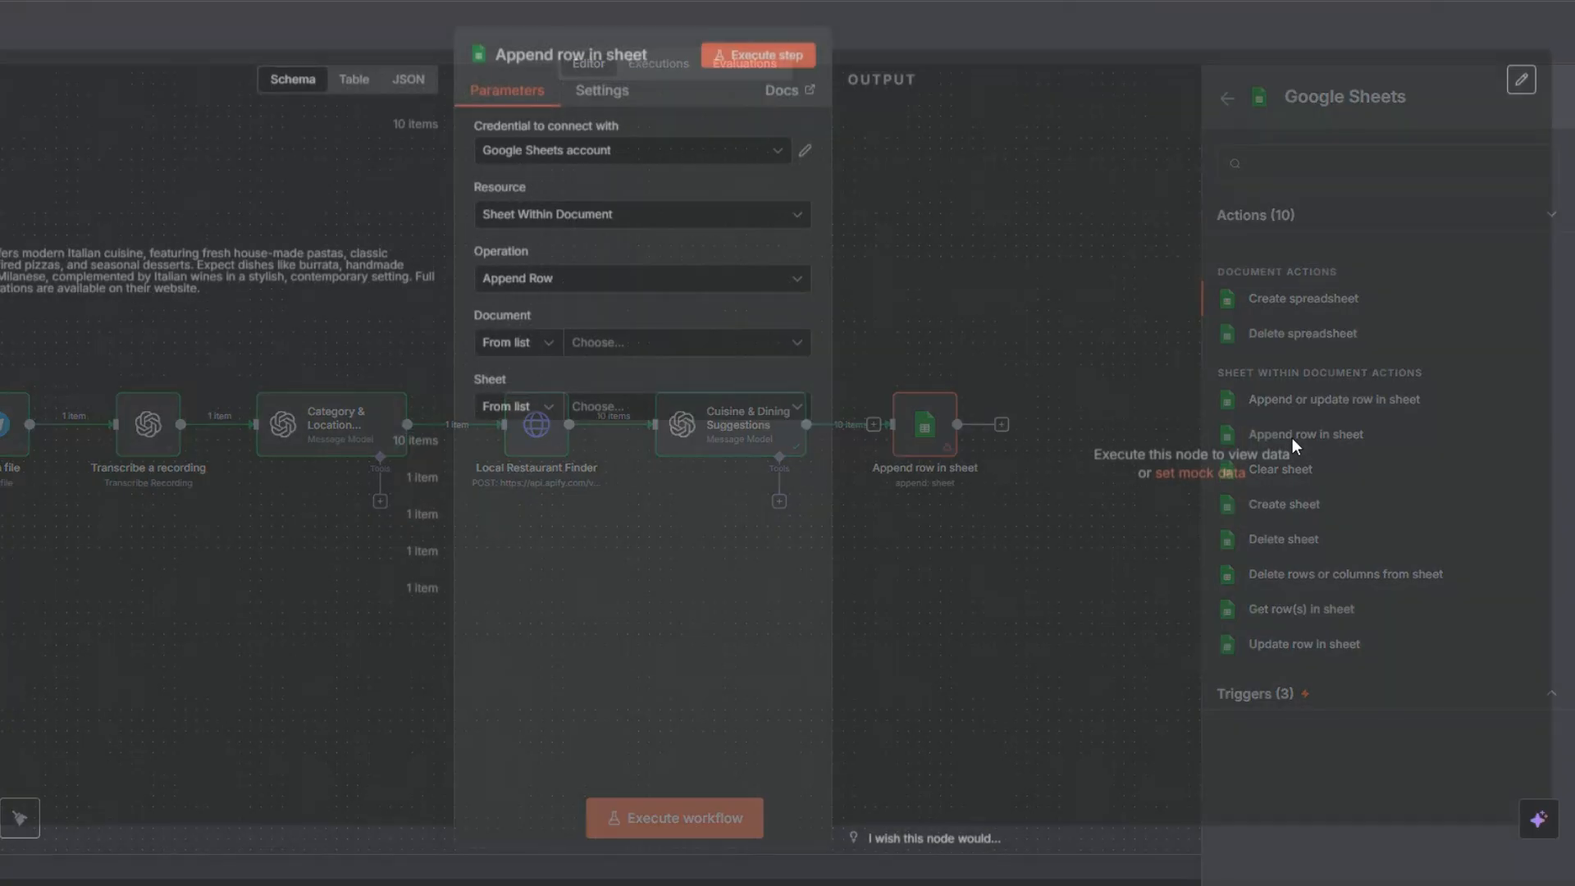
{"action": "left_click", "coordinate": [558, 157]}
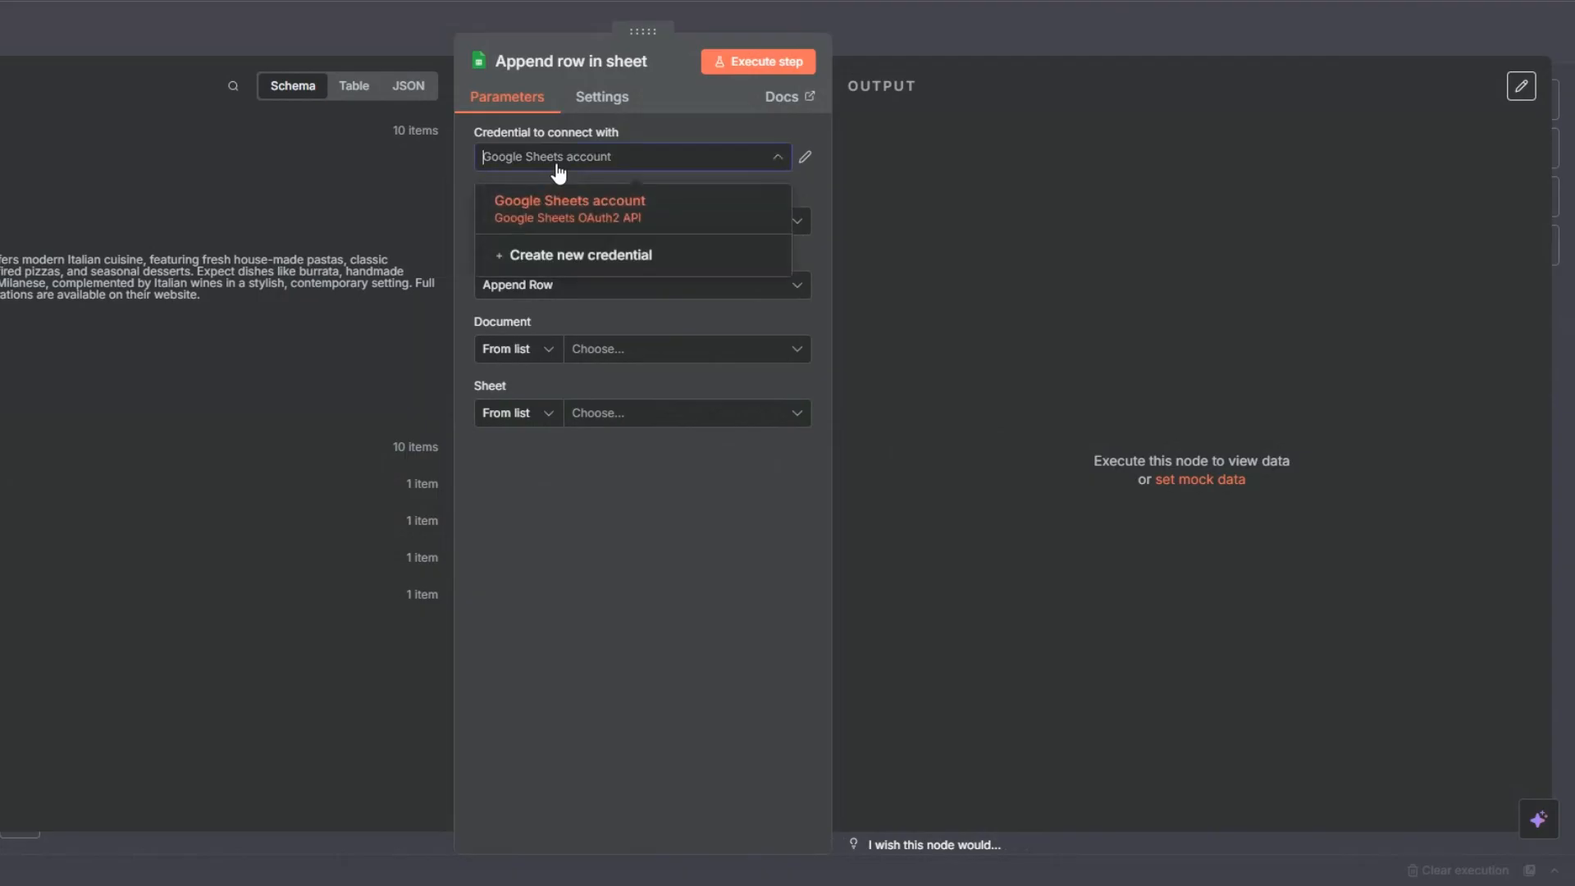
{"action": "left_click", "coordinate": [573, 256]}
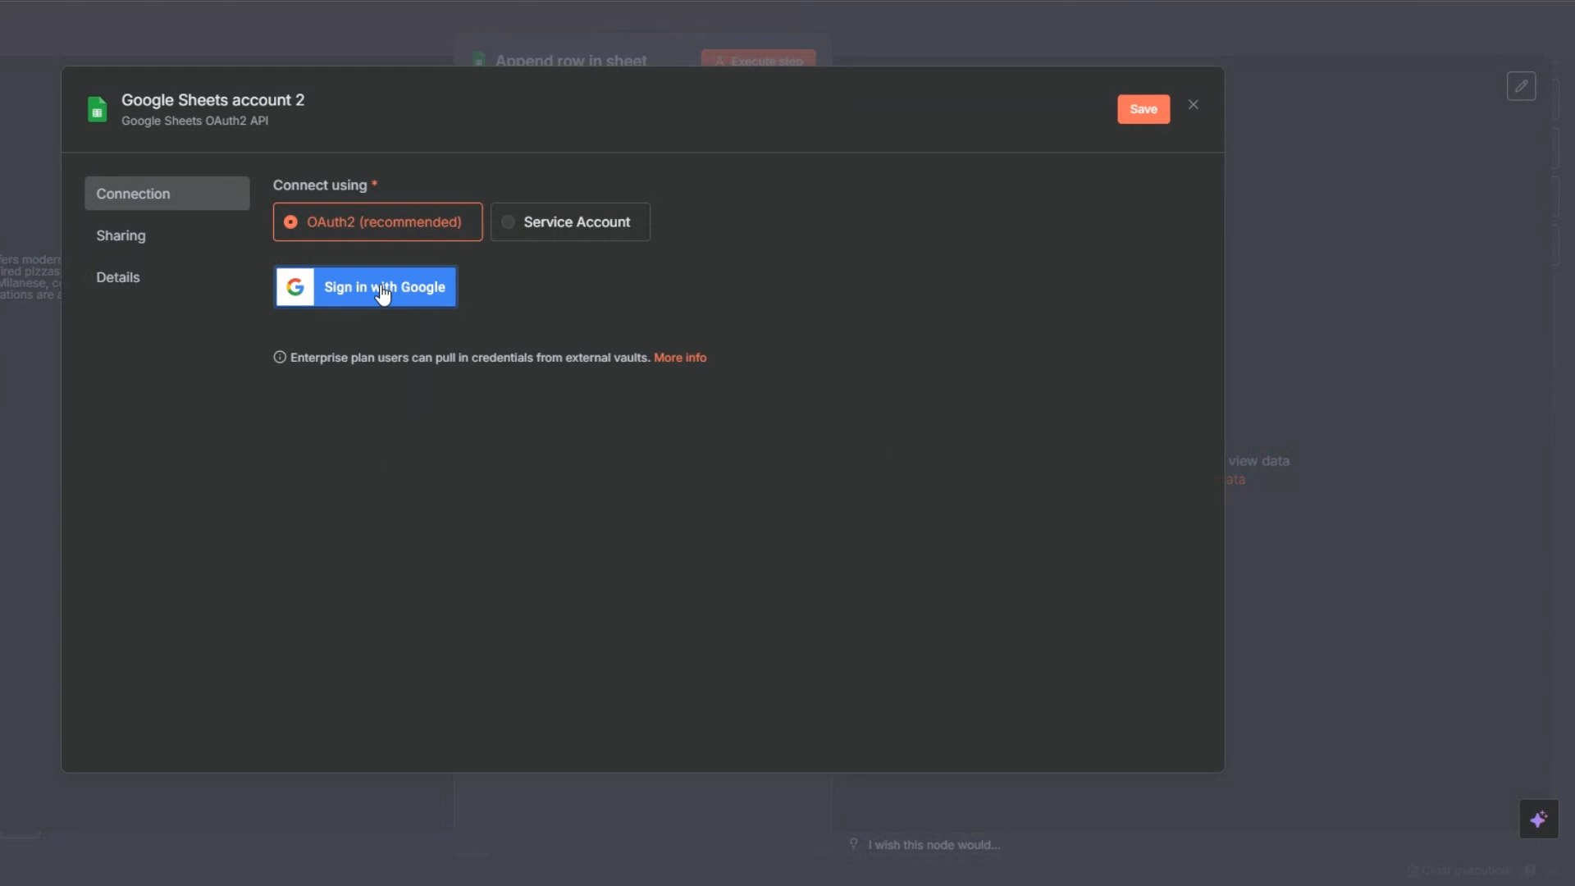
{"action": "left_click", "coordinate": [1193, 106]}
Step: Select the Local Restaurant Data document and its Local Restaurant Finder sheet as the target for the appended rows
{"action": "left_click", "coordinate": [681, 484]}
{"action": "left_click", "coordinate": [600, 357]}
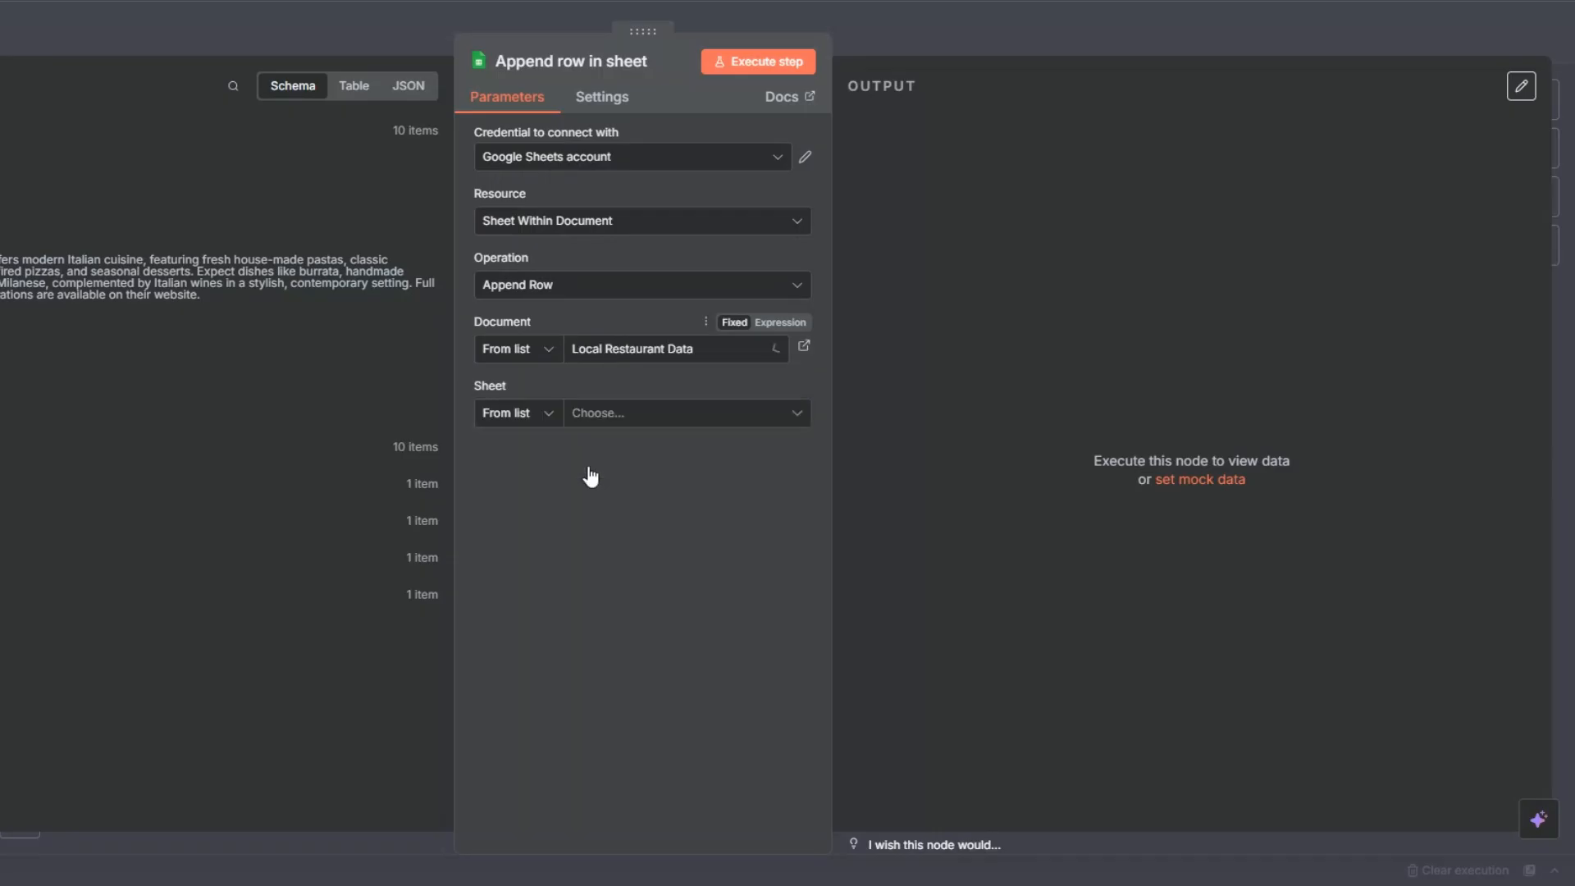
{"action": "left_click", "coordinate": [589, 464]}
{"action": "left_click", "coordinate": [597, 415]}
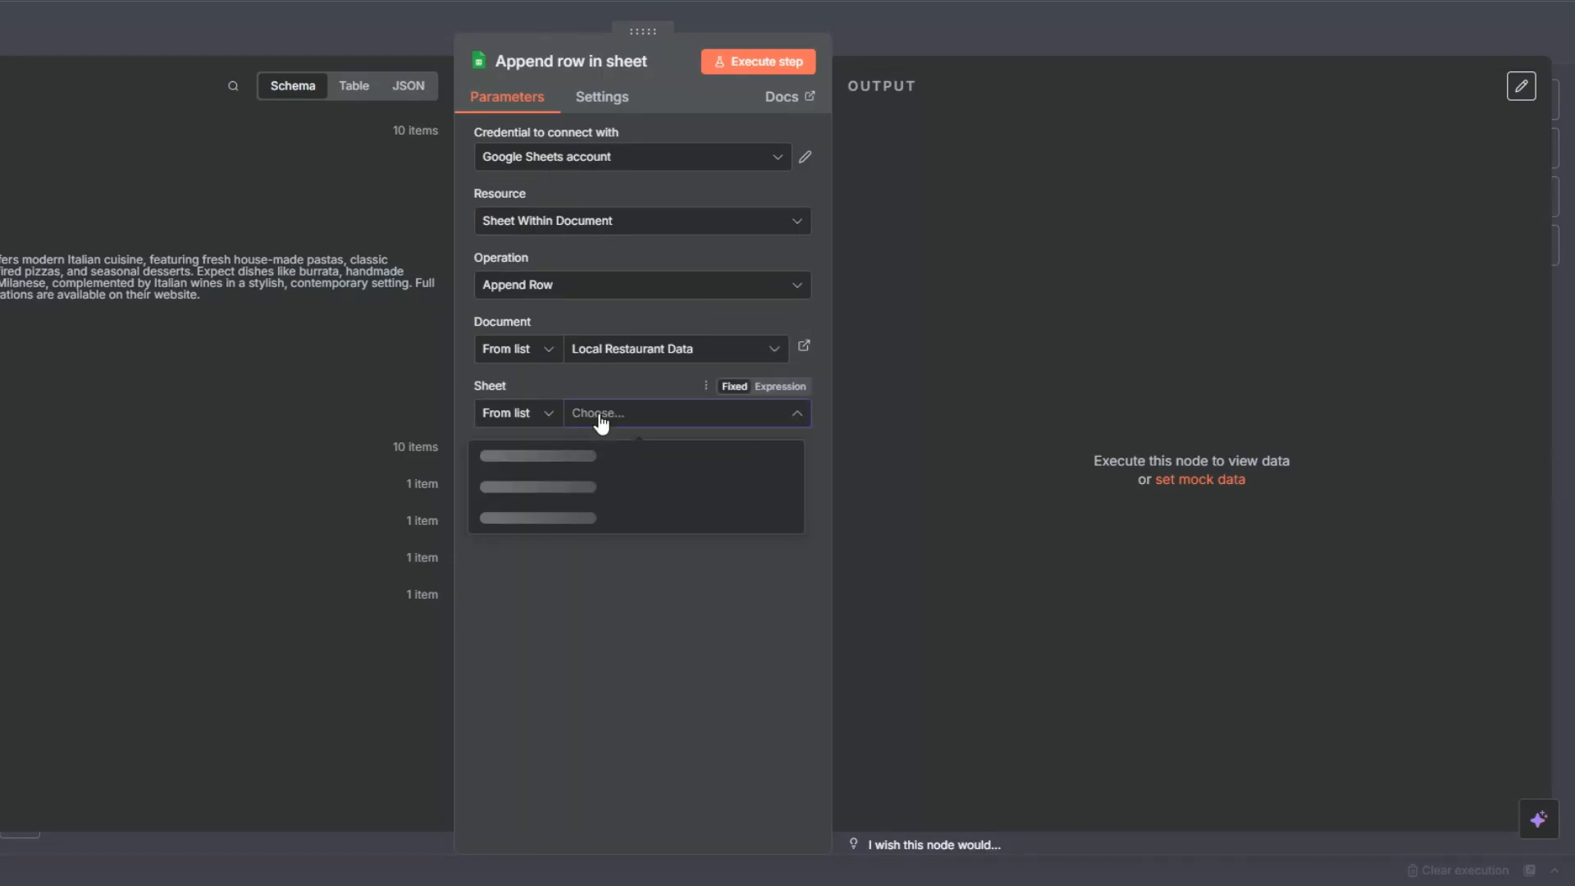
{"action": "left_click", "coordinate": [588, 452]}
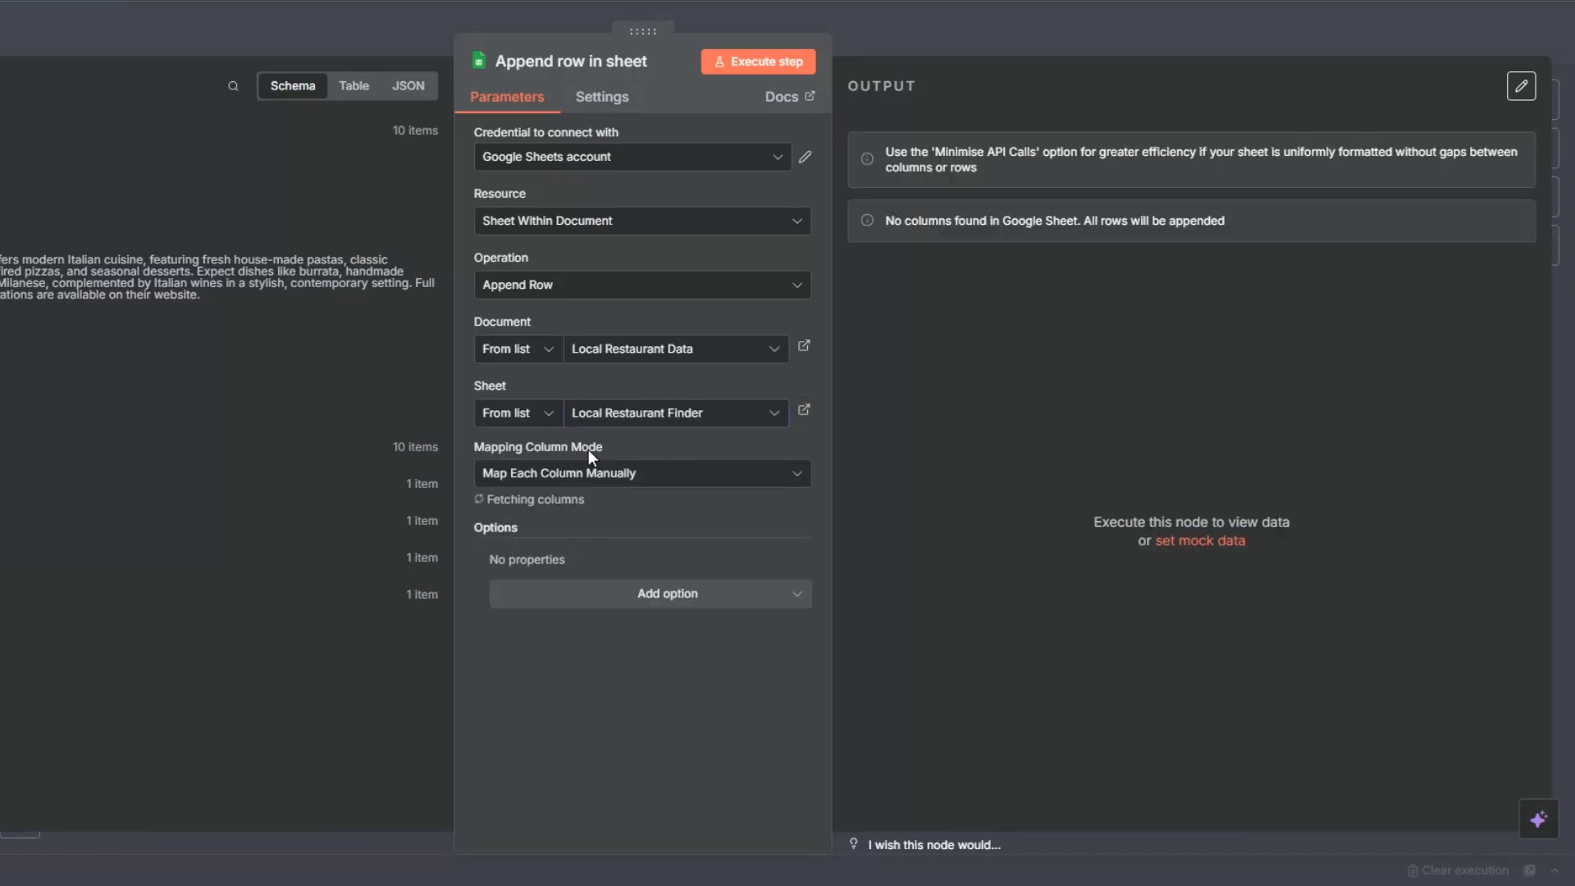
Step: Map the Website column to the Local Restaurant Finder node's website field and the Name column to its title field
{"action": "scroll", "coordinate": [587, 451], "scroll_direction": "down", "scroll_amount": 3}
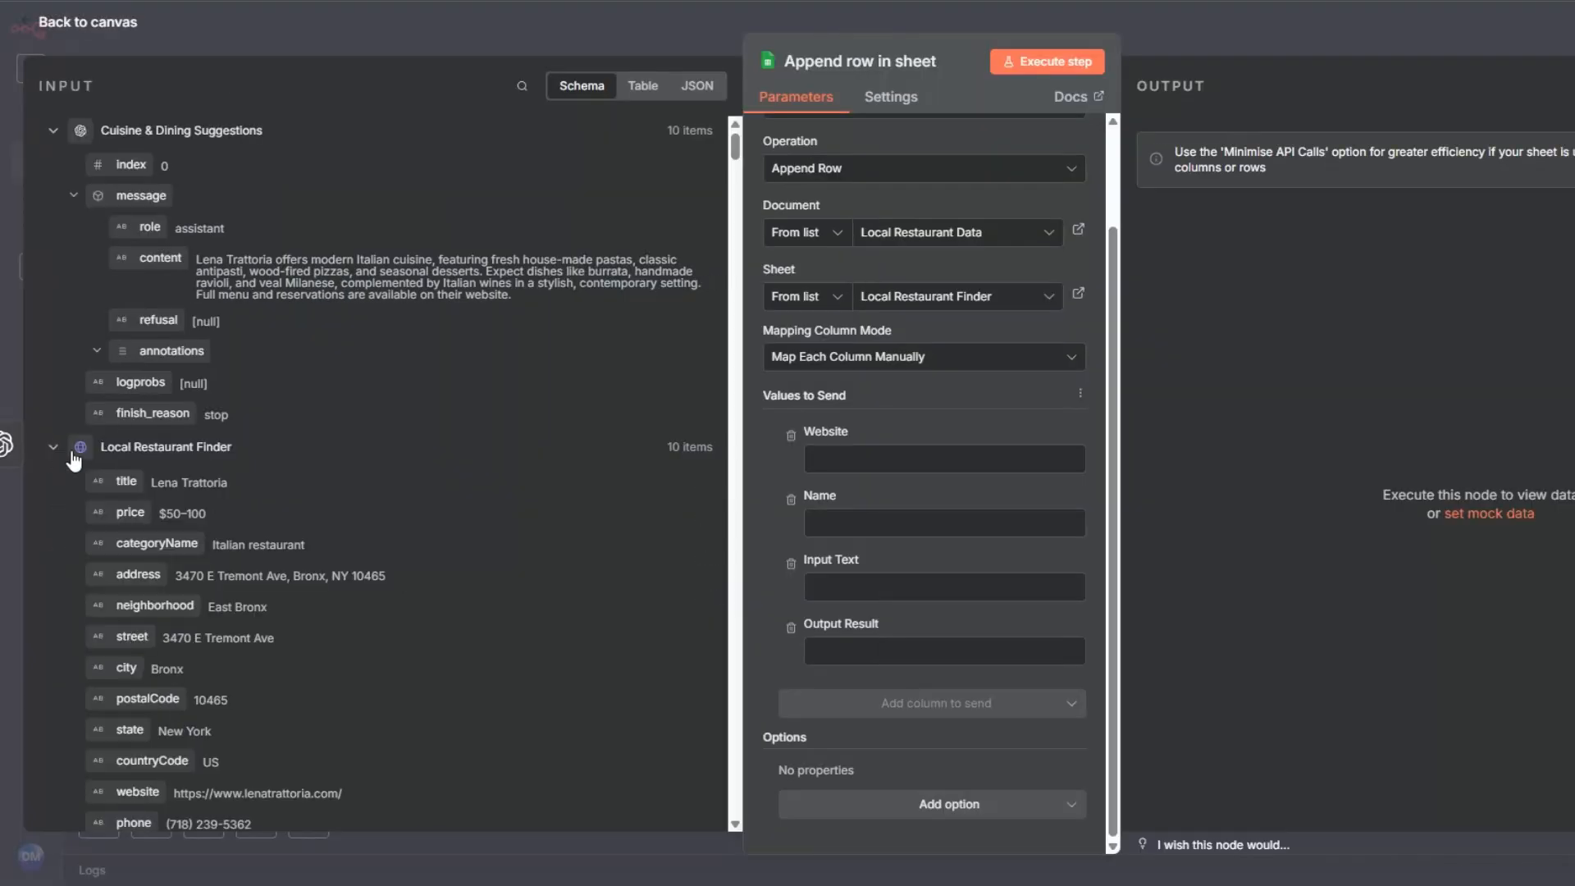
{"action": "scroll", "coordinate": [315, 451], "scroll_direction": "down", "scroll_amount": 3}
{"action": "left_click", "coordinate": [855, 463]}
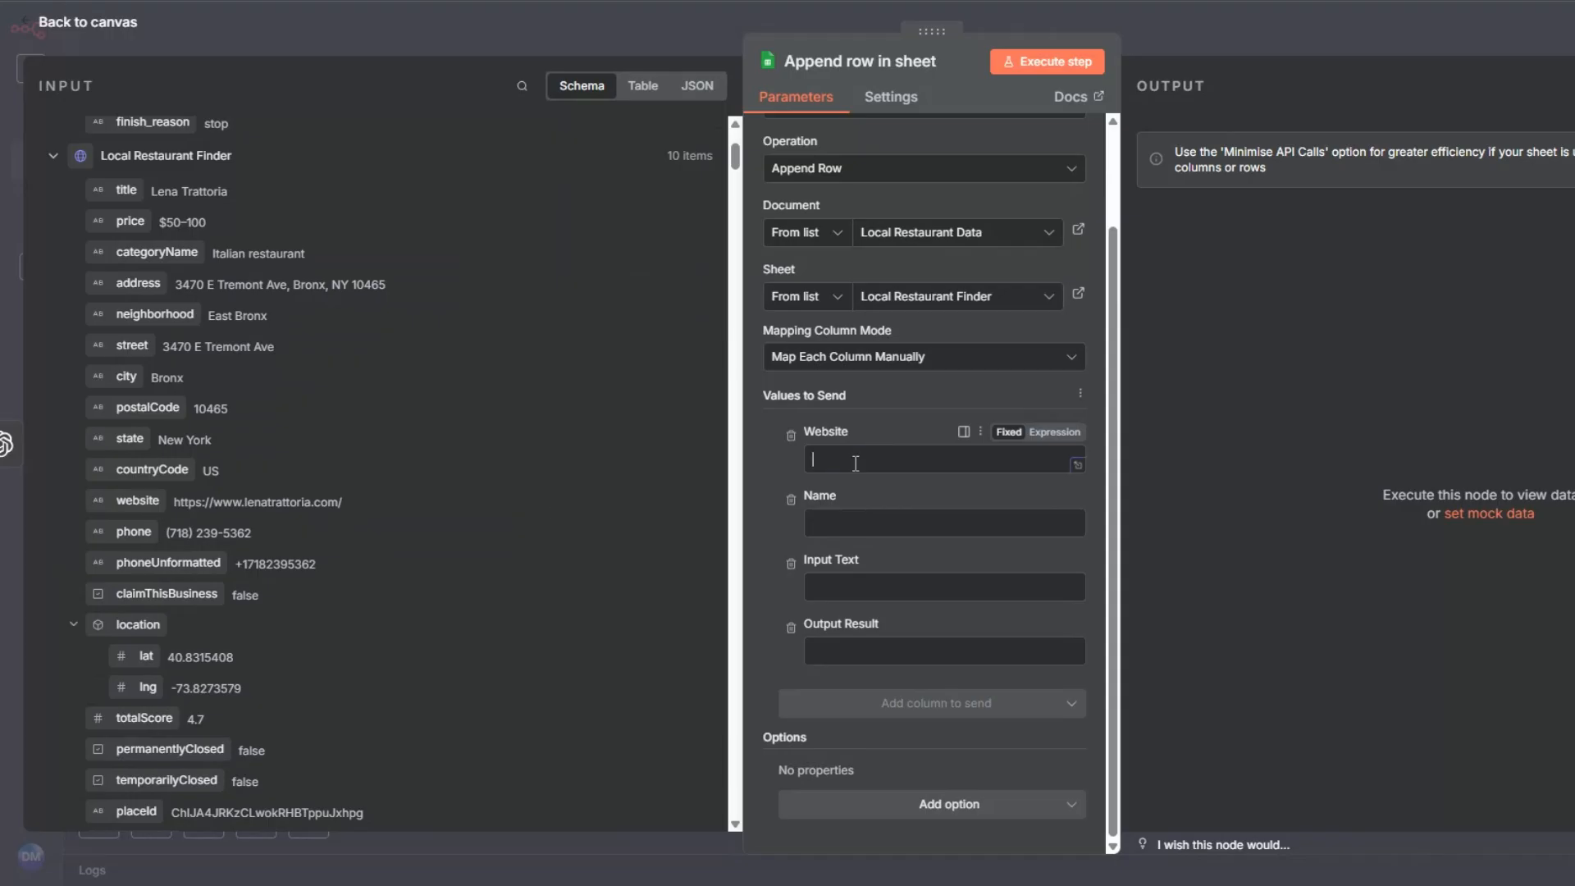
{"action": "left_click_drag", "start_coordinate": [131, 501], "coordinate": [824, 466]}
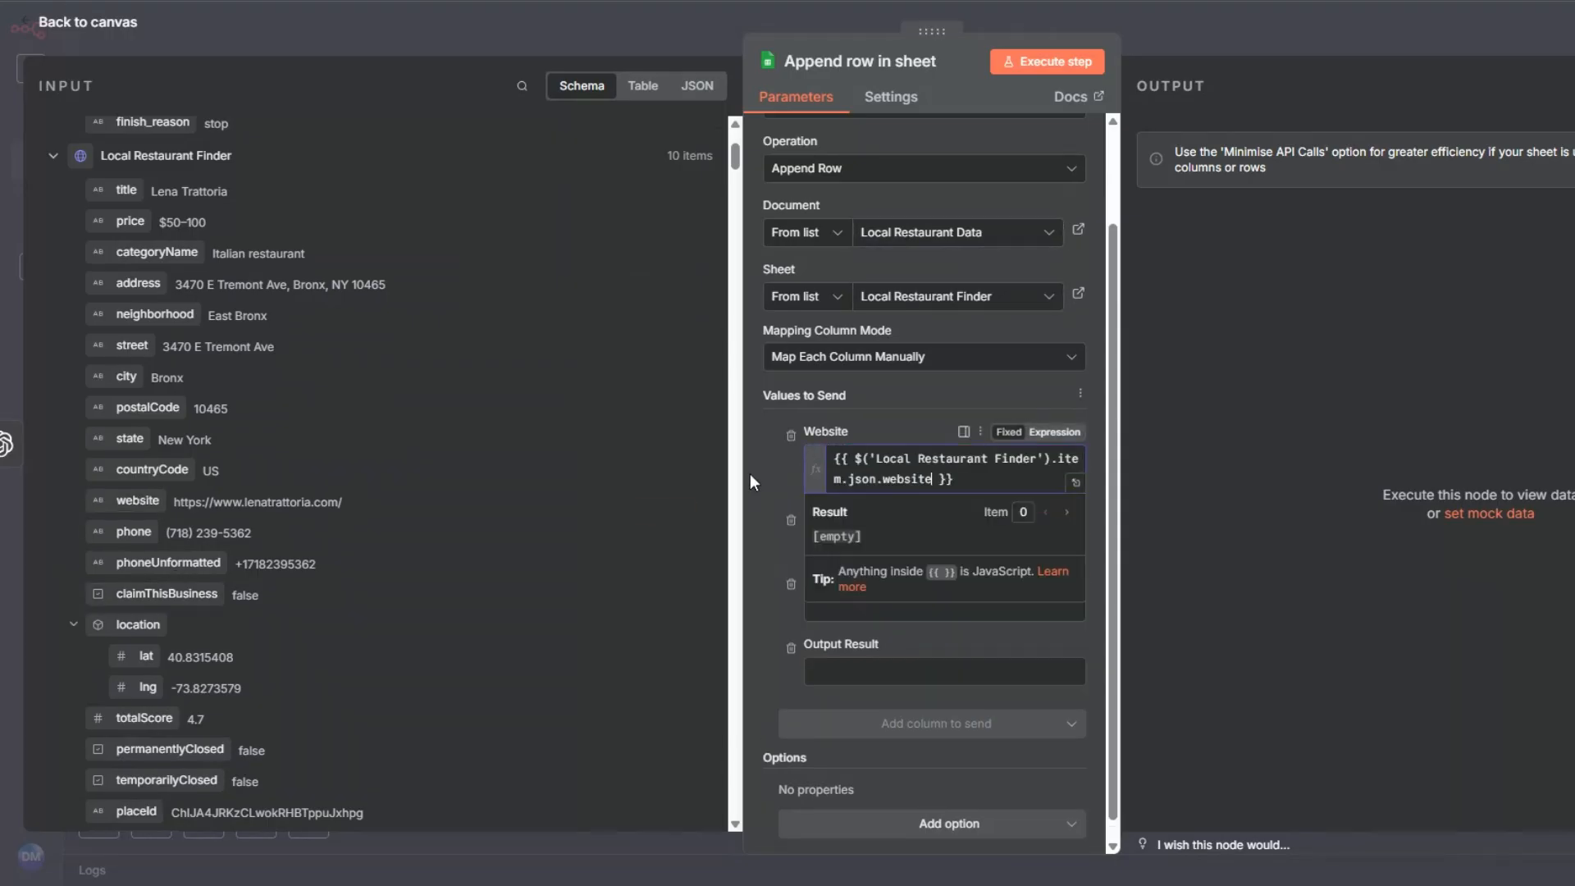
{"action": "key", "text": "Tab"}
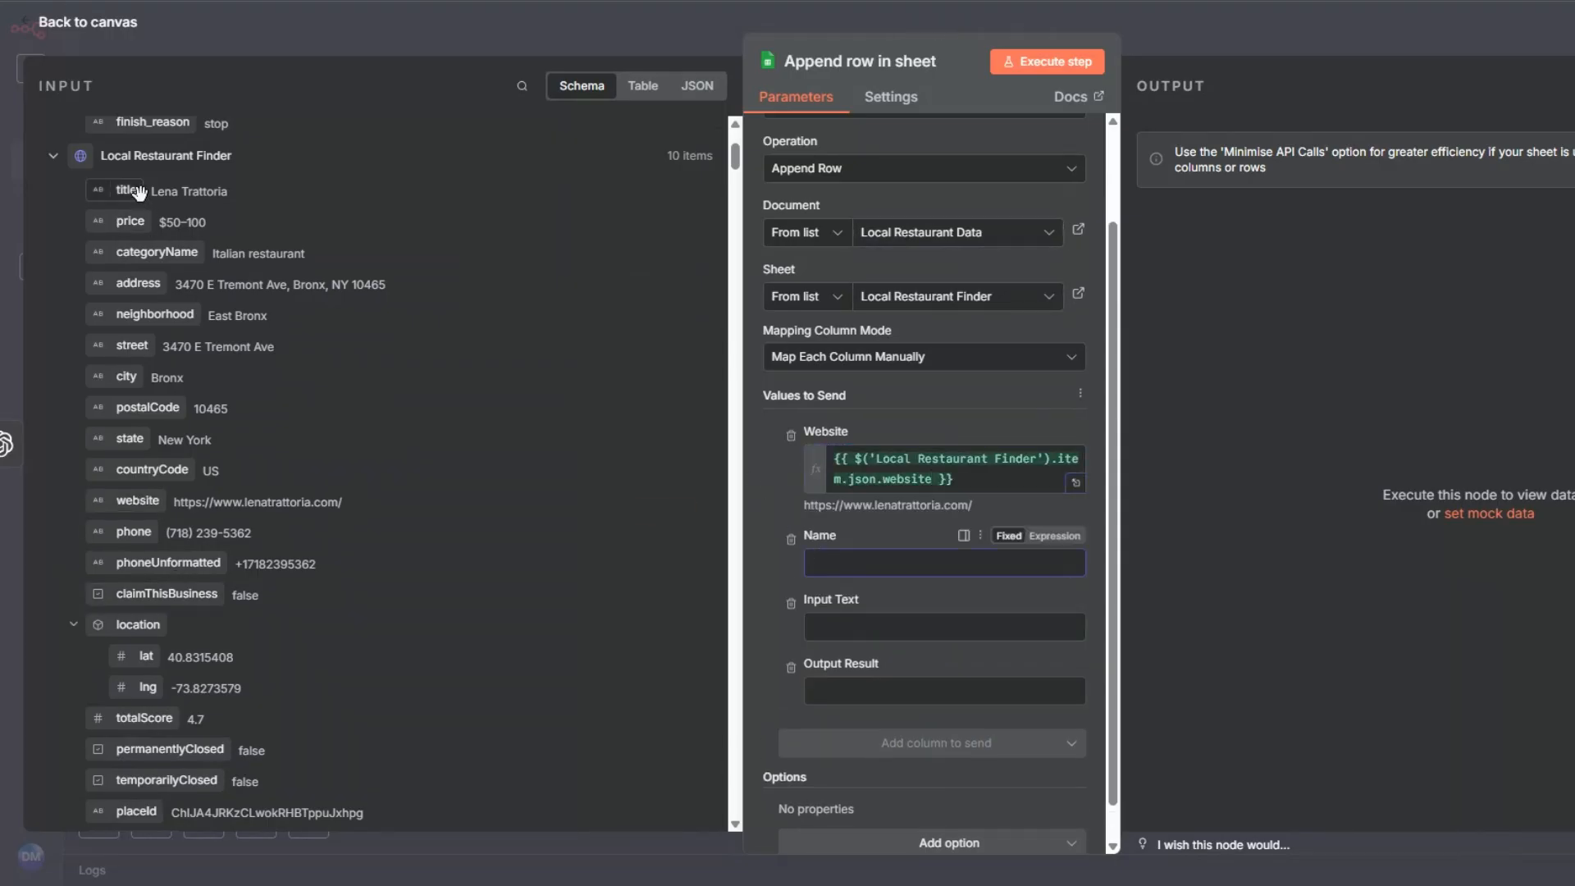
{"action": "left_click_drag", "start_coordinate": [138, 191], "coordinate": [827, 564]}
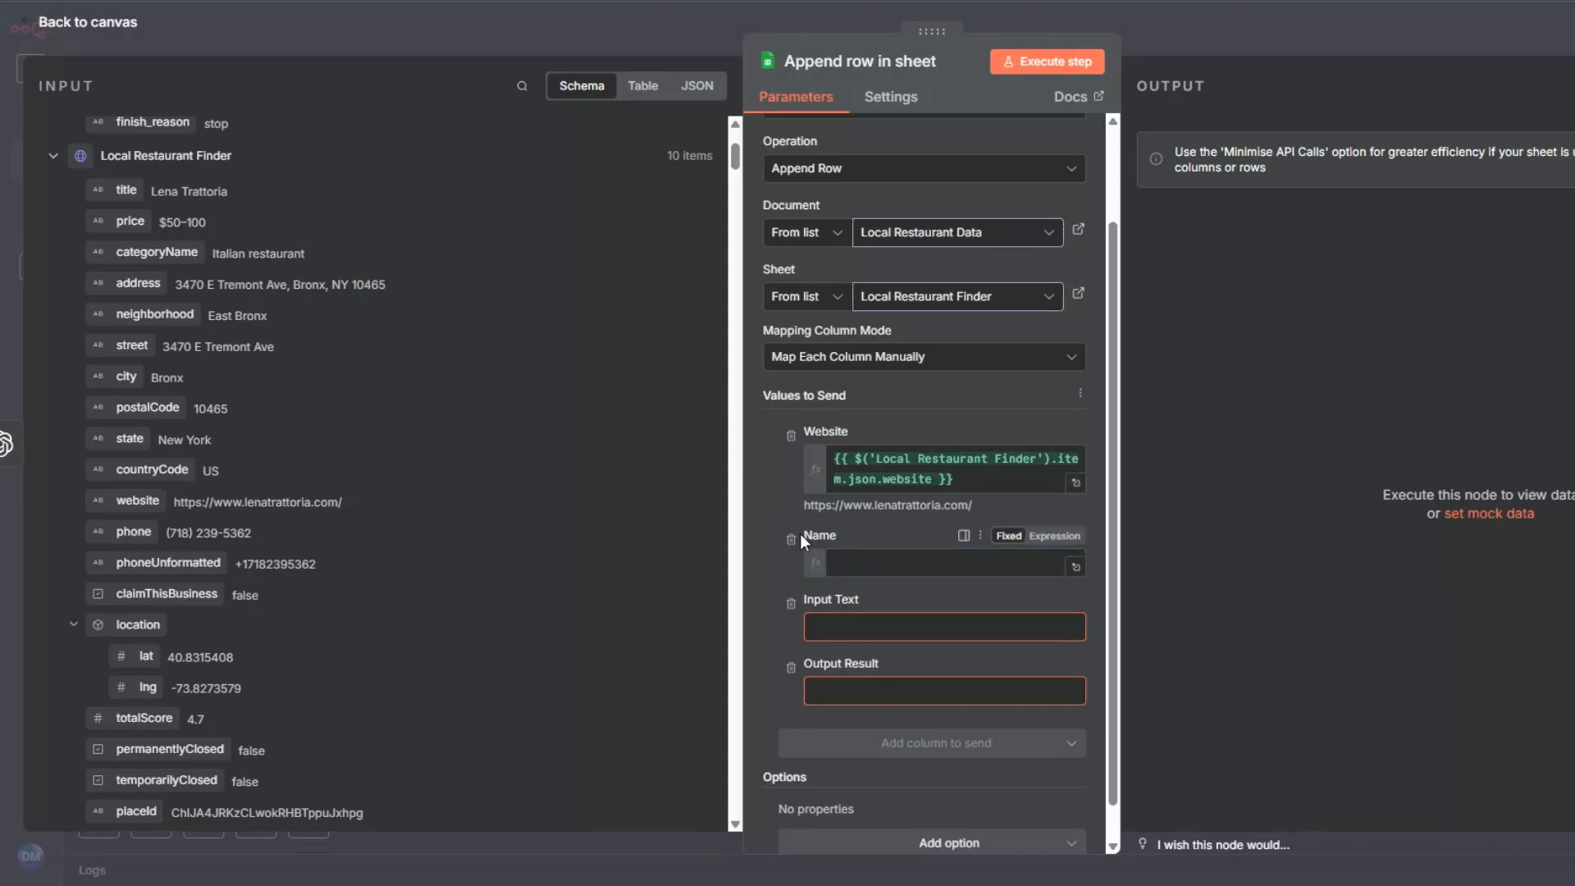
{"action": "left_click", "coordinate": [770, 489]}
Step: Map the Input Text column to the text field from the Transcribe a recording node
{"action": "scroll", "coordinate": [432, 422], "scroll_direction": "down", "scroll_amount": 10}
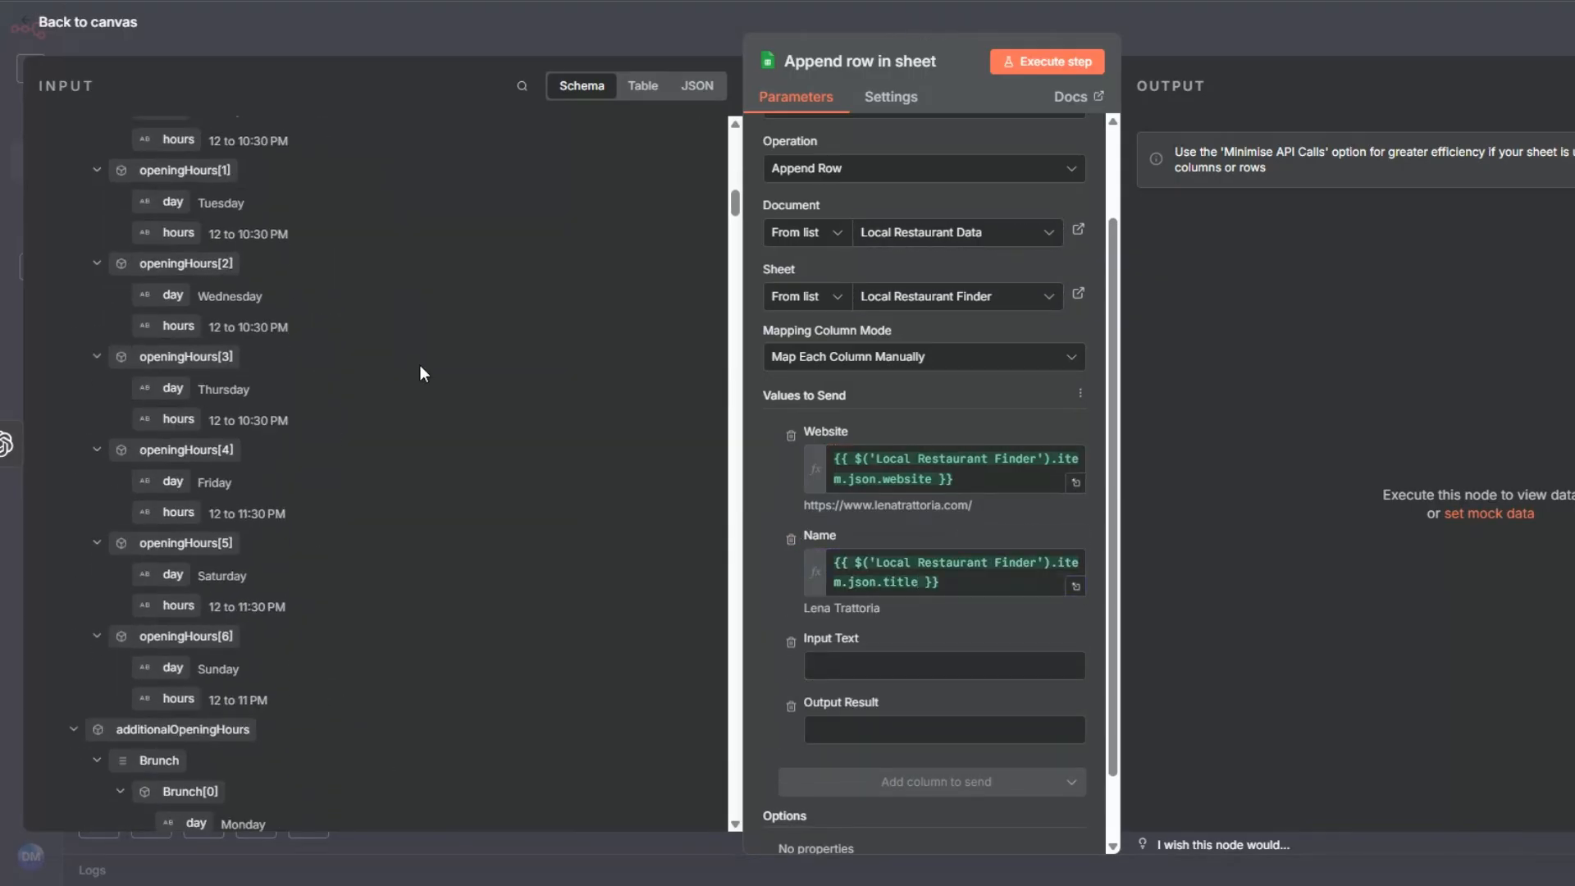
{"action": "left_click_drag", "start_coordinate": [735, 205], "coordinate": [731, 799]}
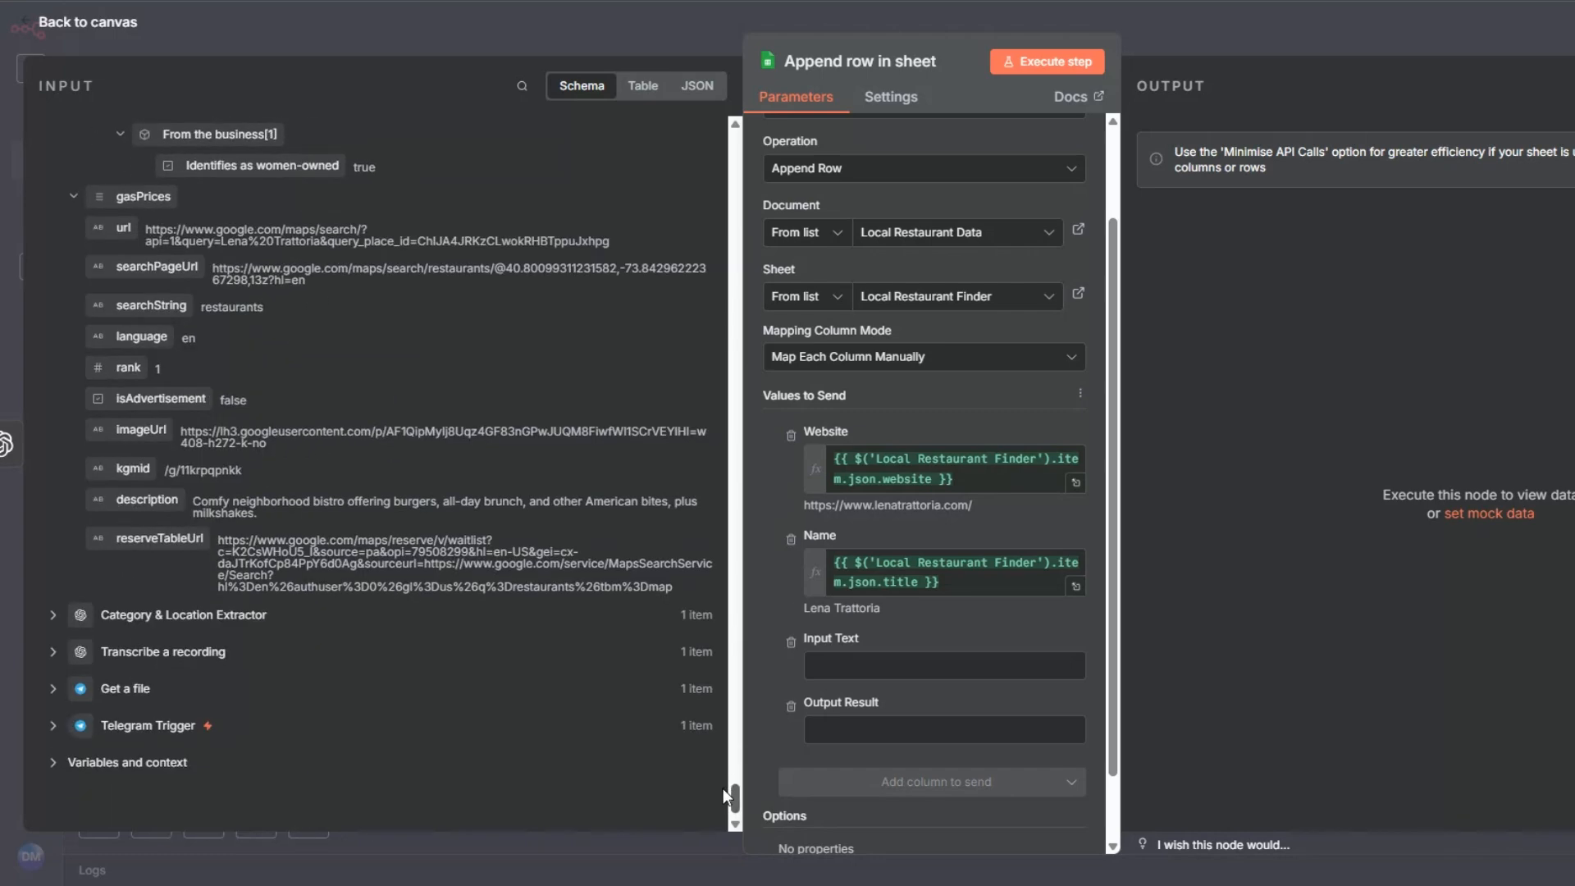
{"action": "left_click", "coordinate": [52, 725]}
{"action": "scroll", "coordinate": [328, 525], "scroll_direction": "down", "scroll_amount": 5}
{"action": "scroll", "coordinate": [341, 518], "scroll_direction": "up", "scroll_amount": 5}
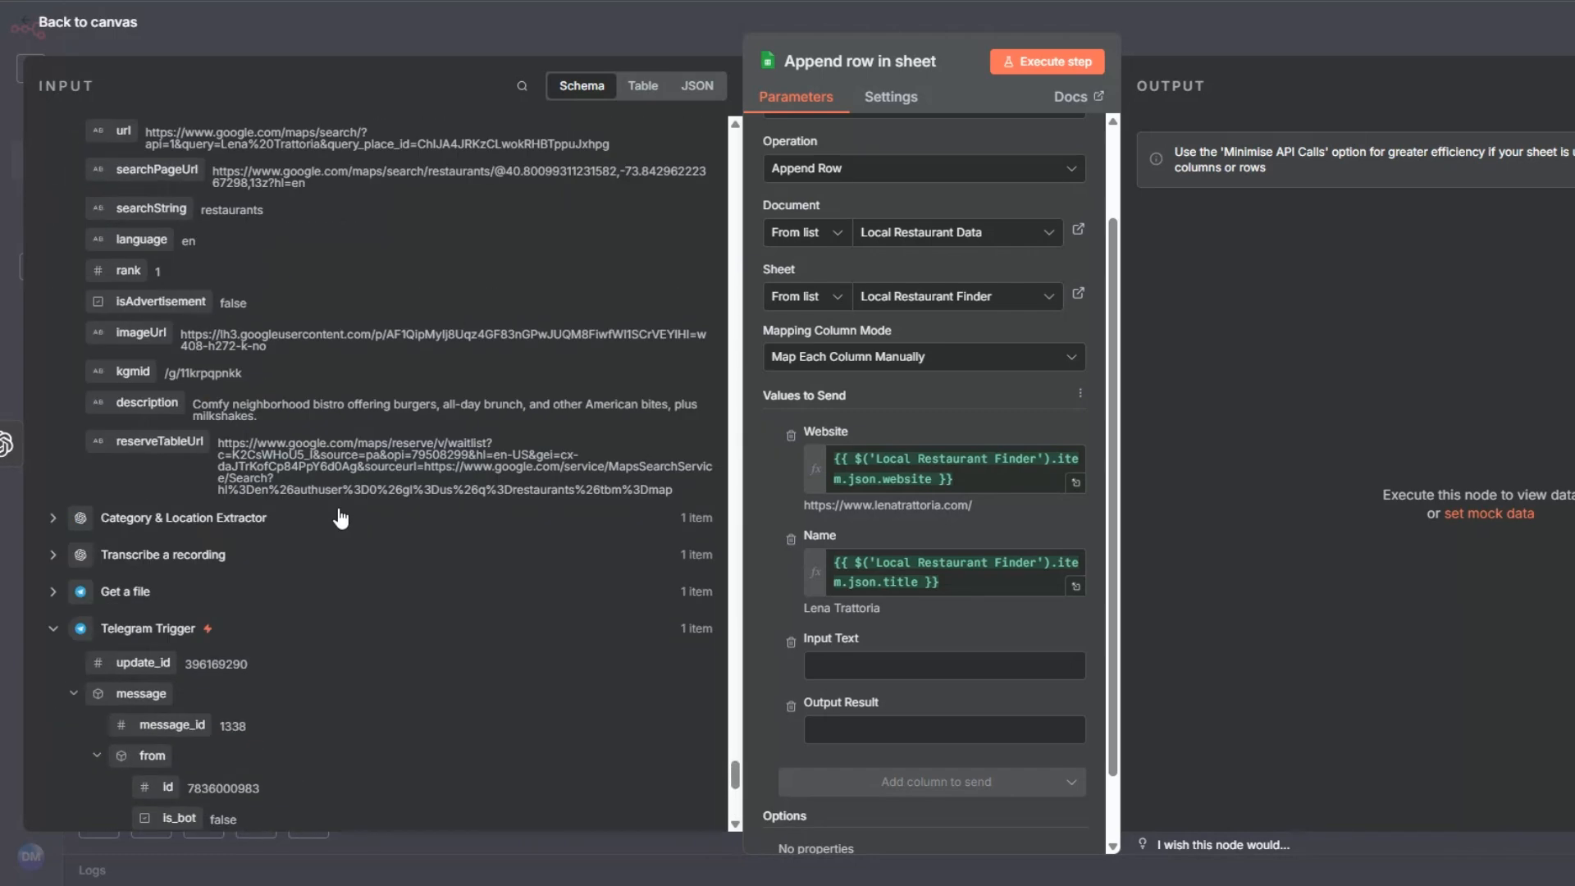
{"action": "left_click", "coordinate": [77, 556]}
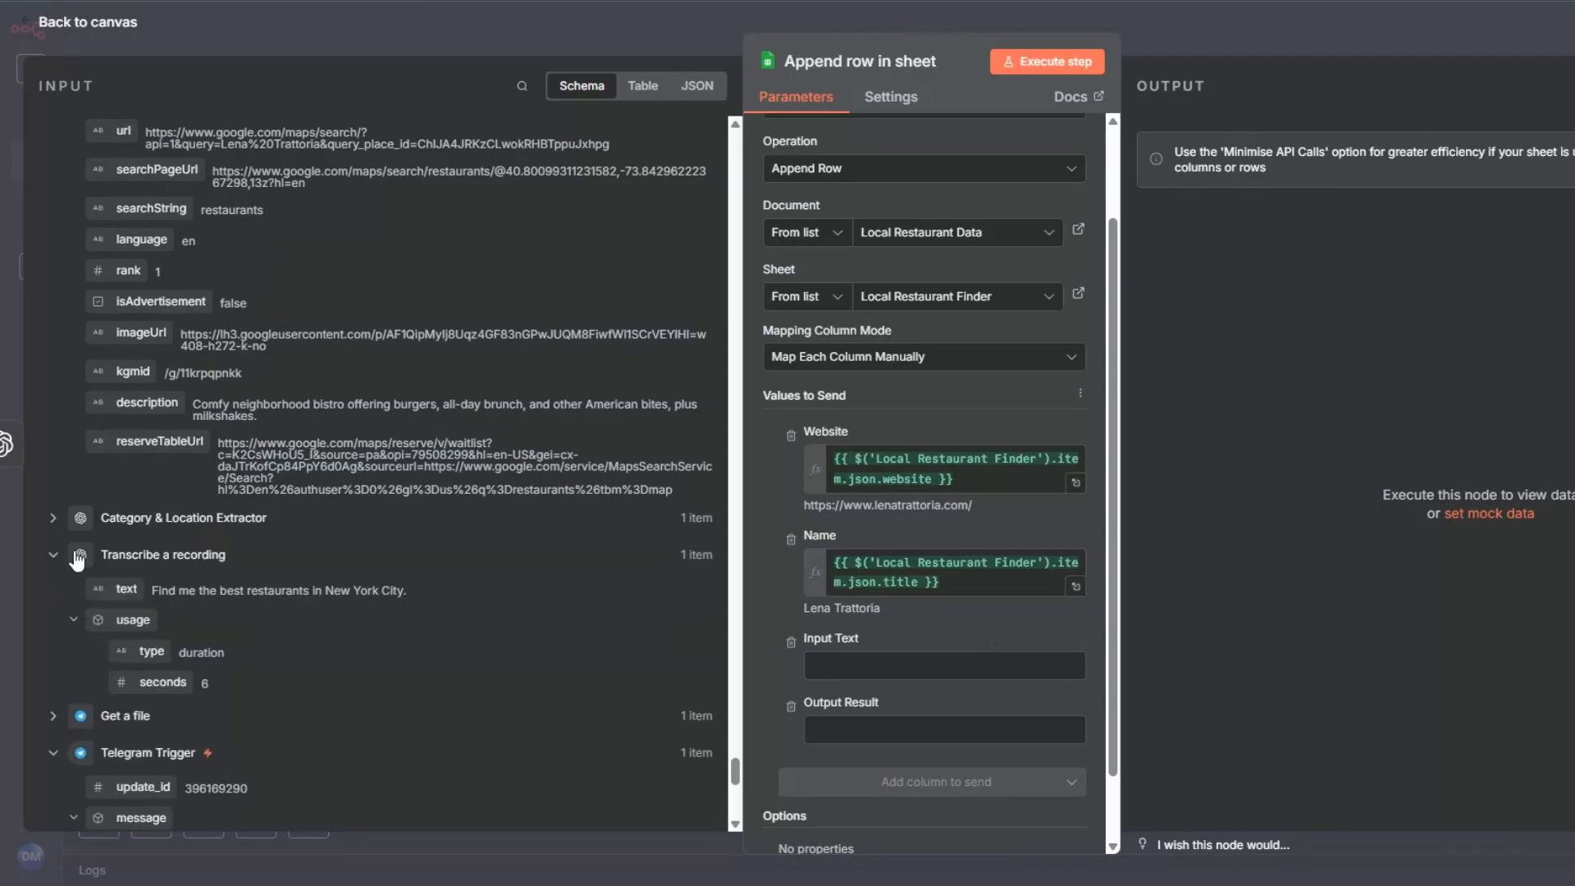
{"action": "left_click_drag", "start_coordinate": [126, 589], "coordinate": [822, 671]}
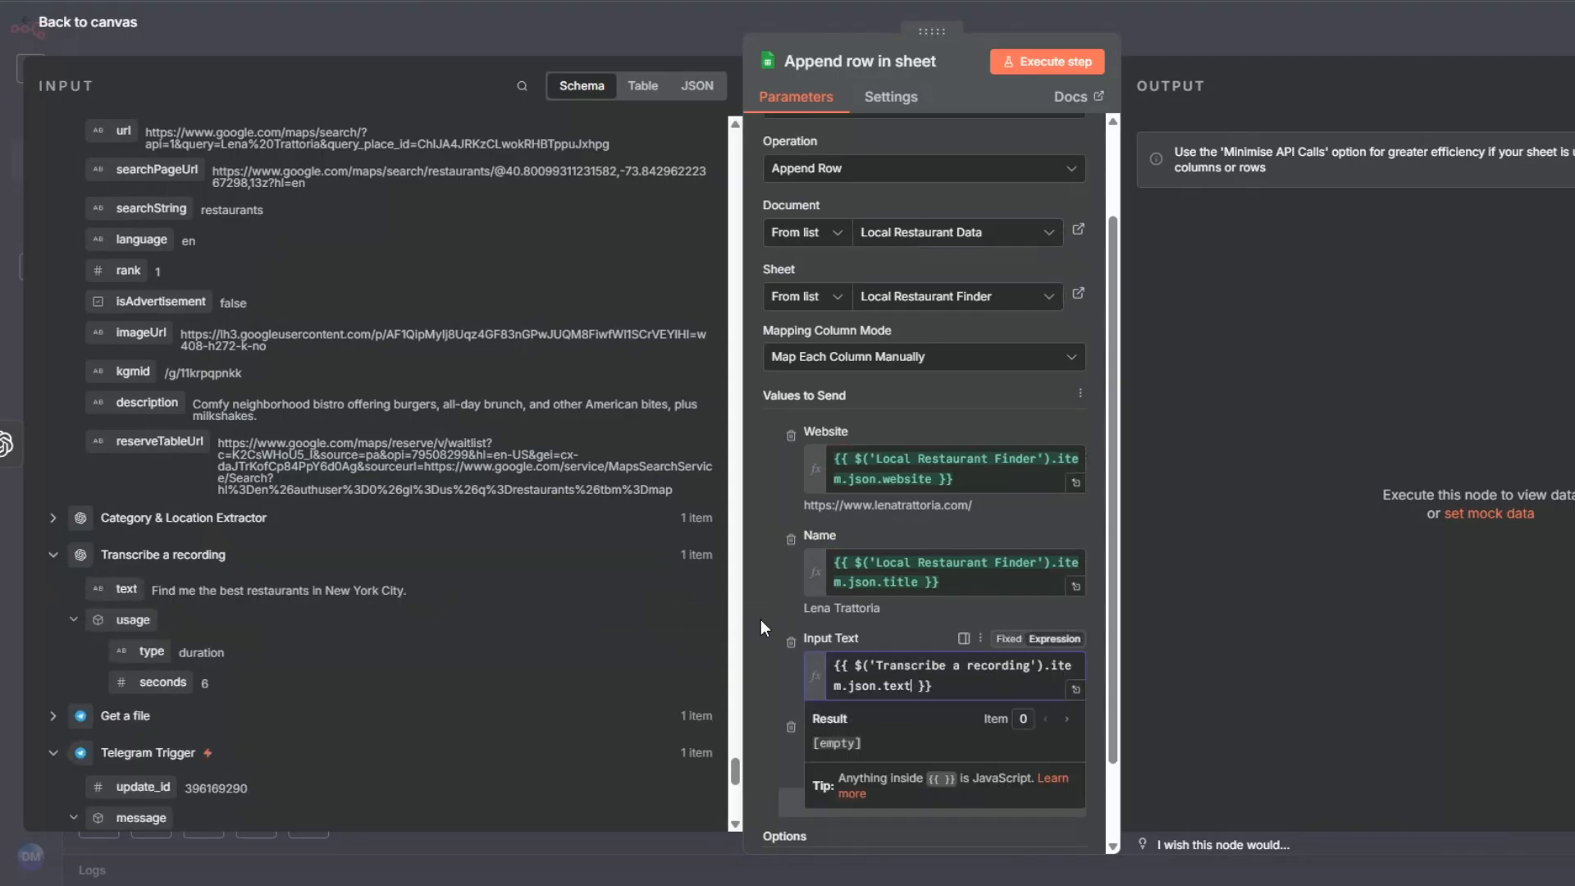
{"action": "left_click", "coordinate": [760, 619]}
Step: Map the Output Result column to {{ $json.message.content }} from Cuisine & Dining Suggestions and execute the Append row in sheet node
{"action": "scroll", "coordinate": [771, 566], "scroll_direction": "down", "scroll_amount": 3}
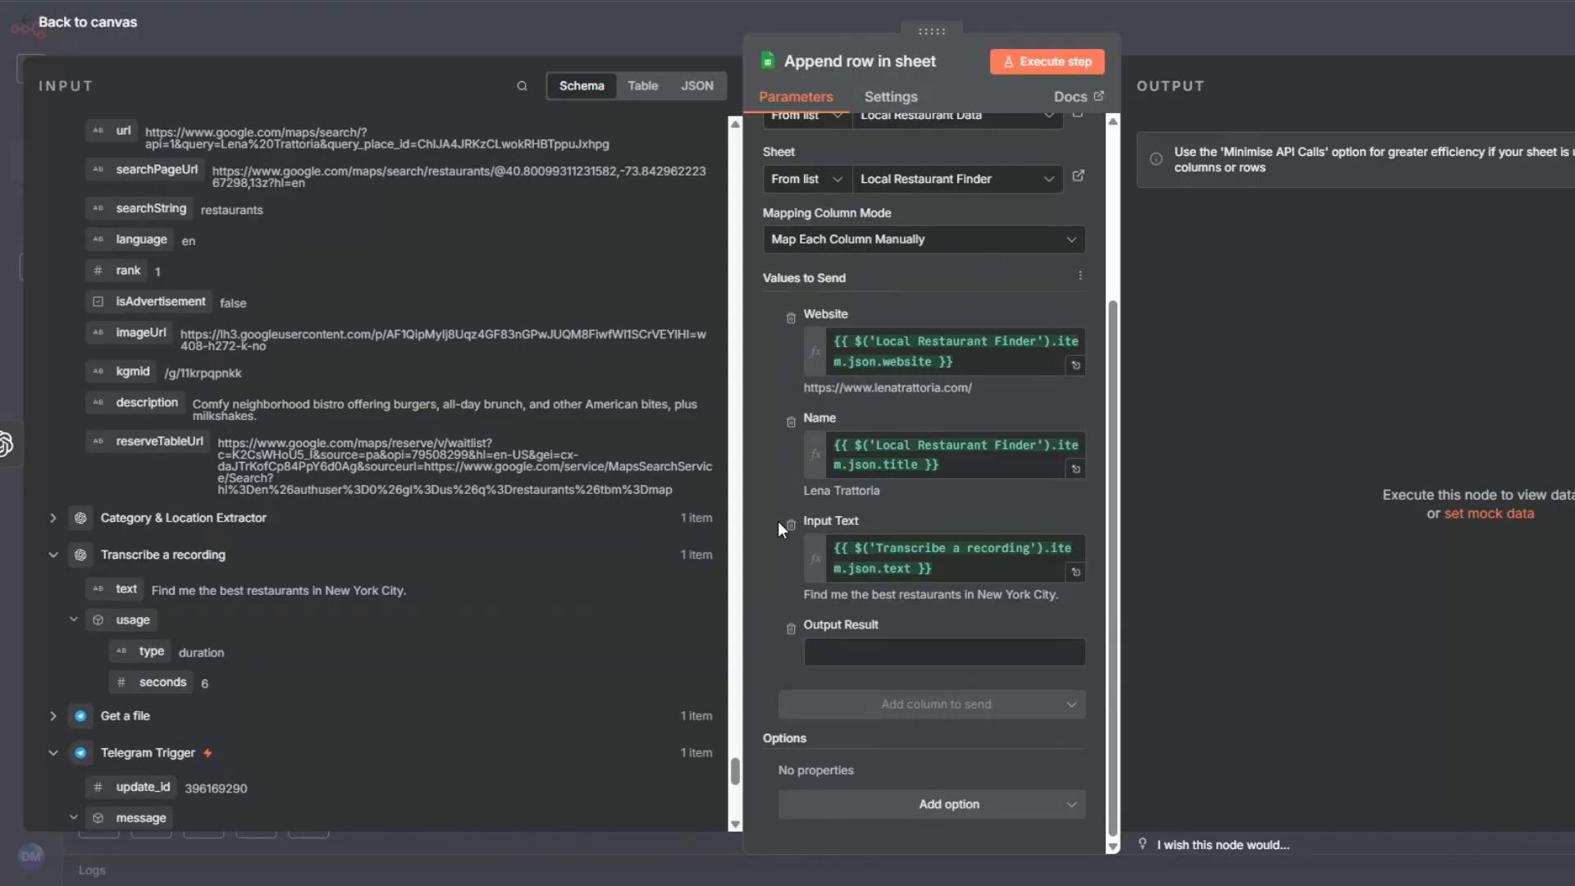
{"action": "left_click", "coordinate": [845, 652]}
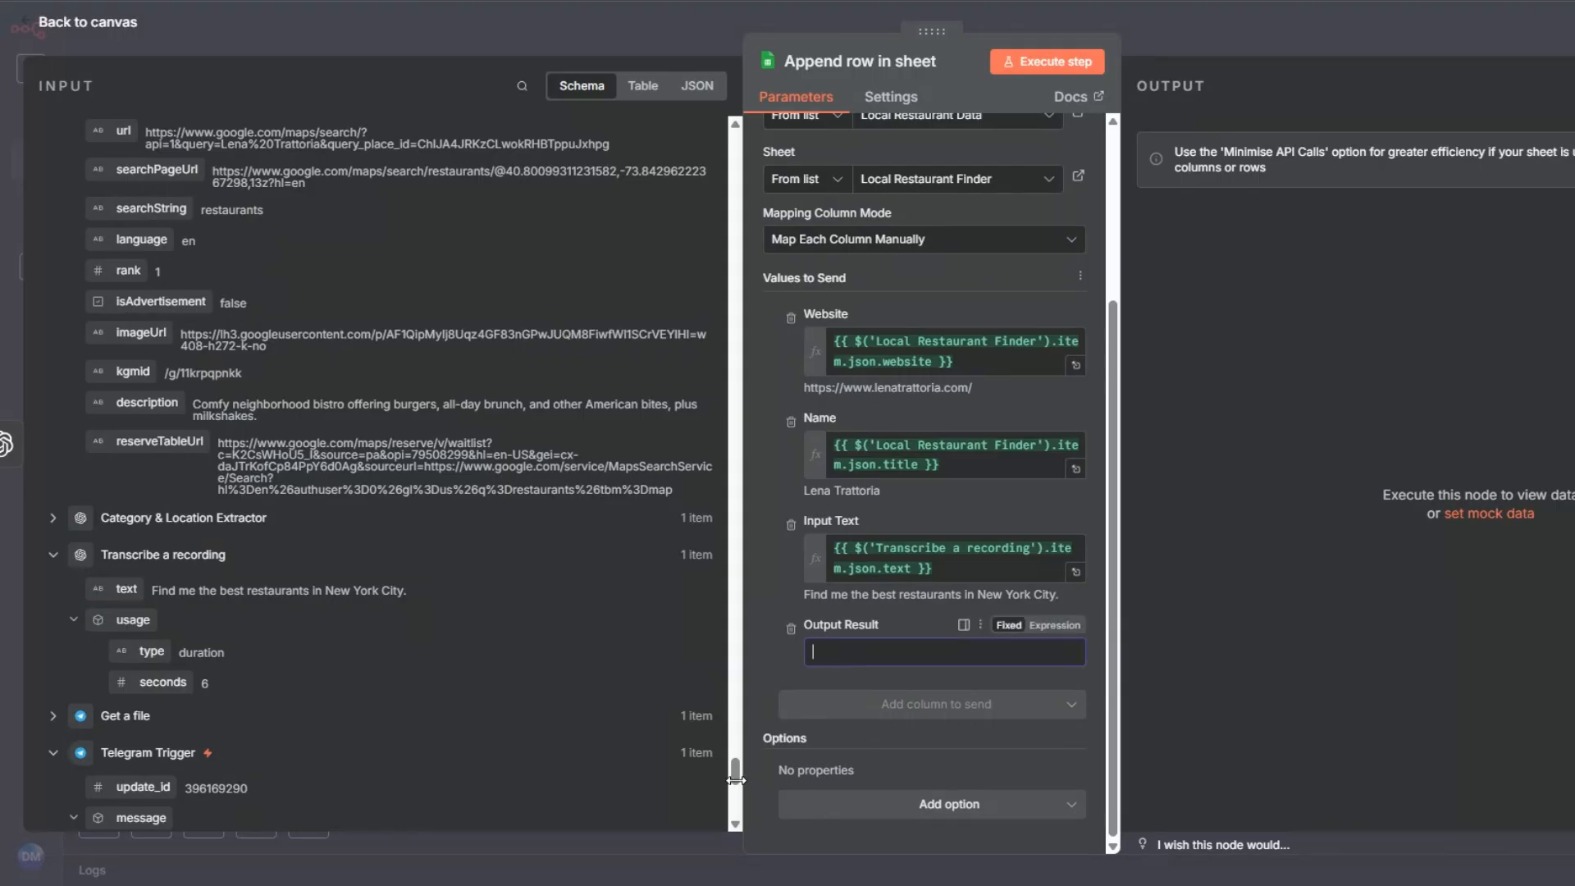
{"action": "left_click_drag", "start_coordinate": [734, 775], "coordinate": [722, 123]}
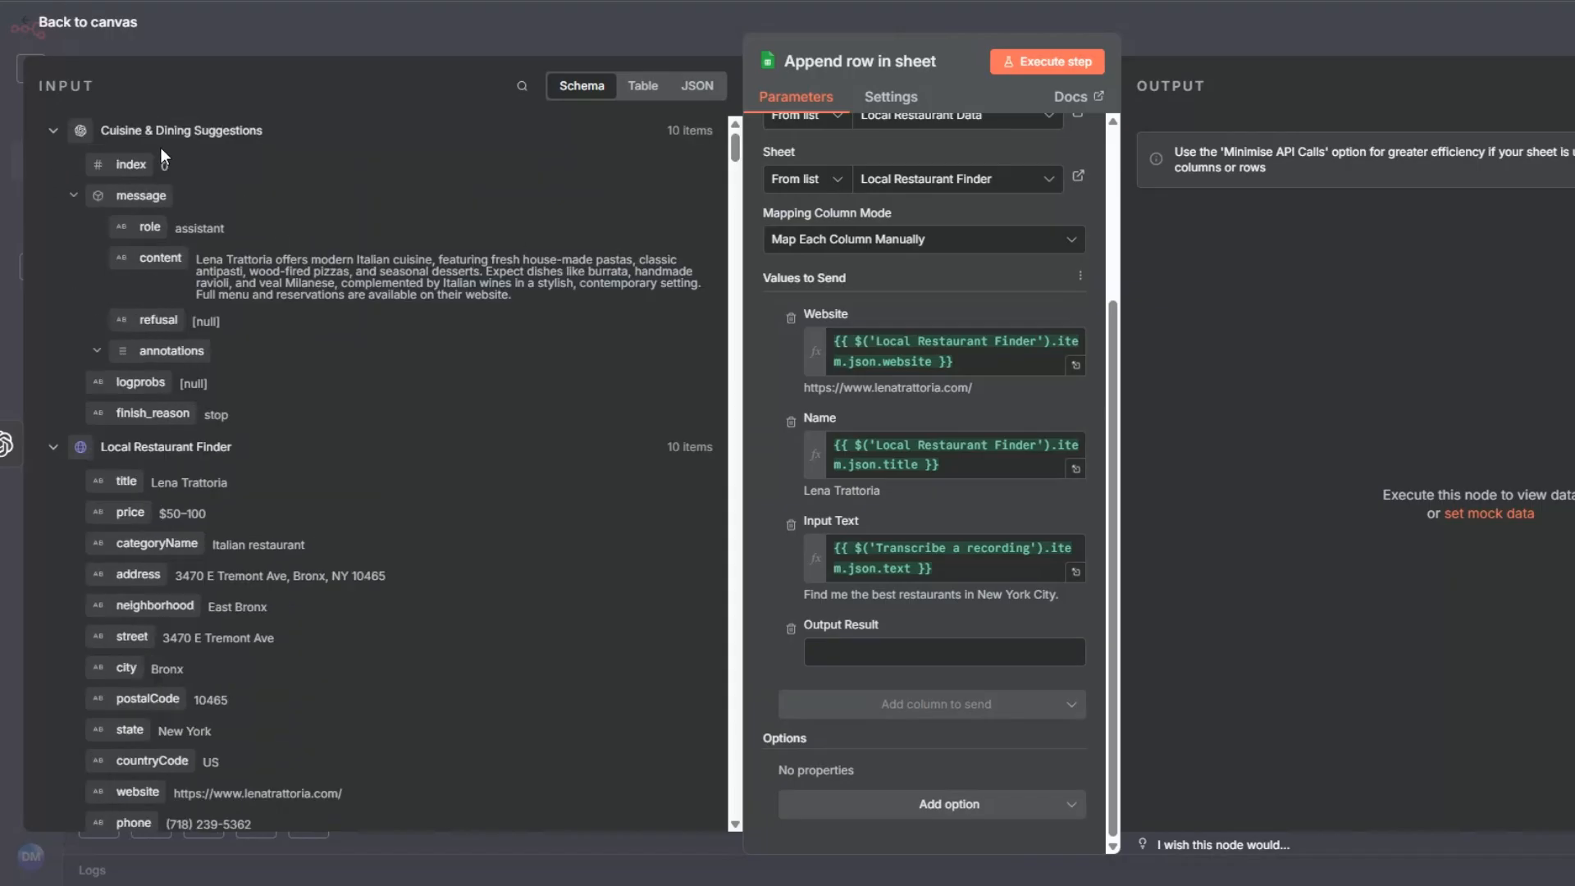
{"action": "left_click_drag", "start_coordinate": [157, 259], "coordinate": [820, 662]}
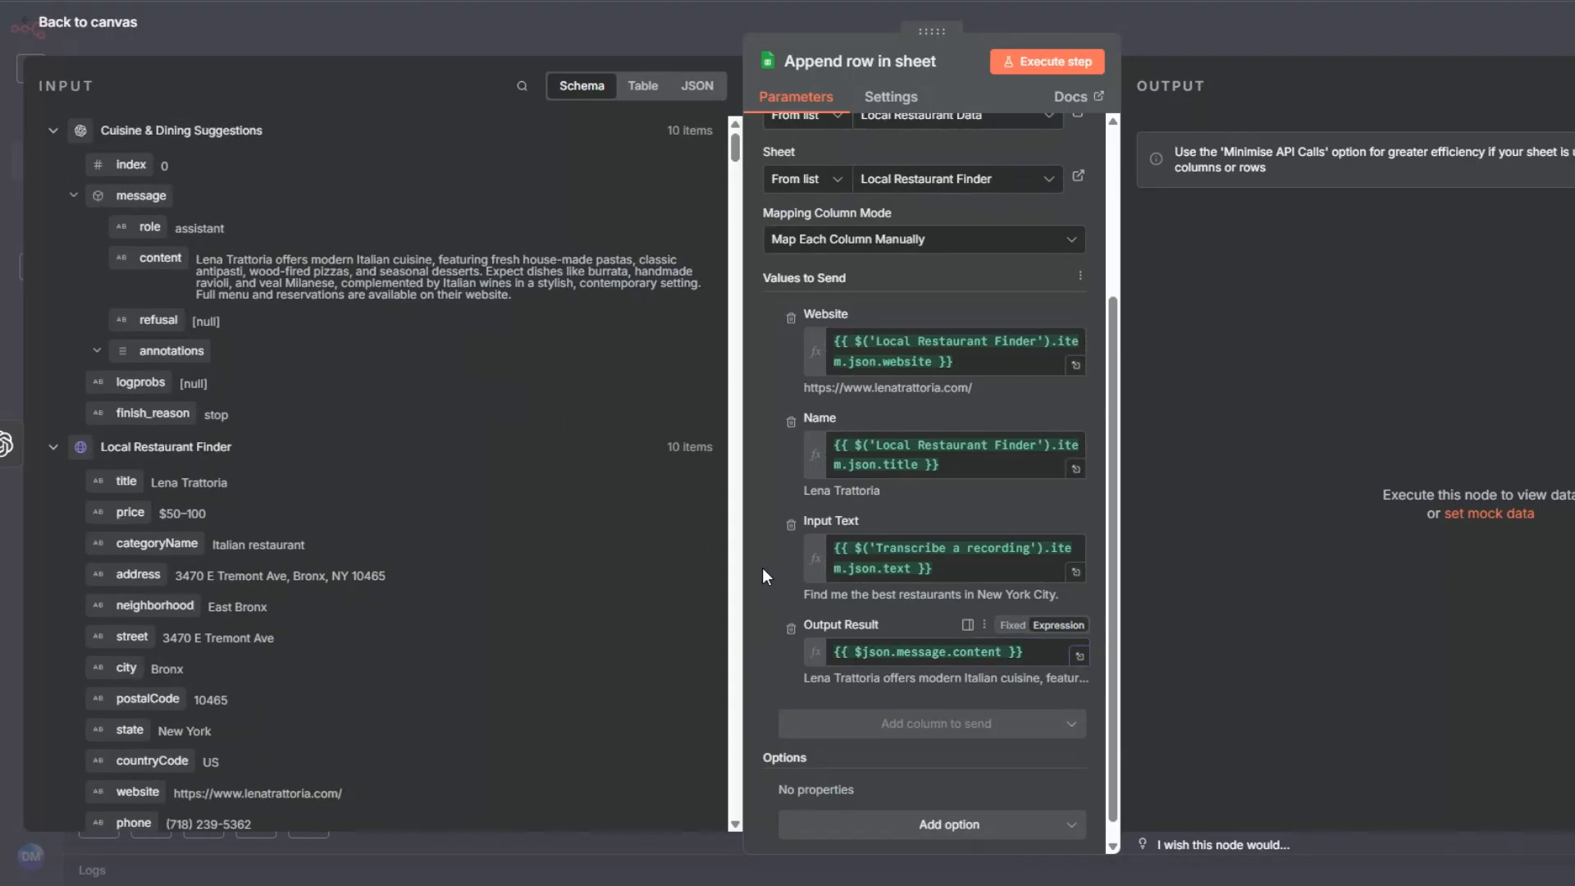
{"action": "left_click", "coordinate": [1047, 61]}
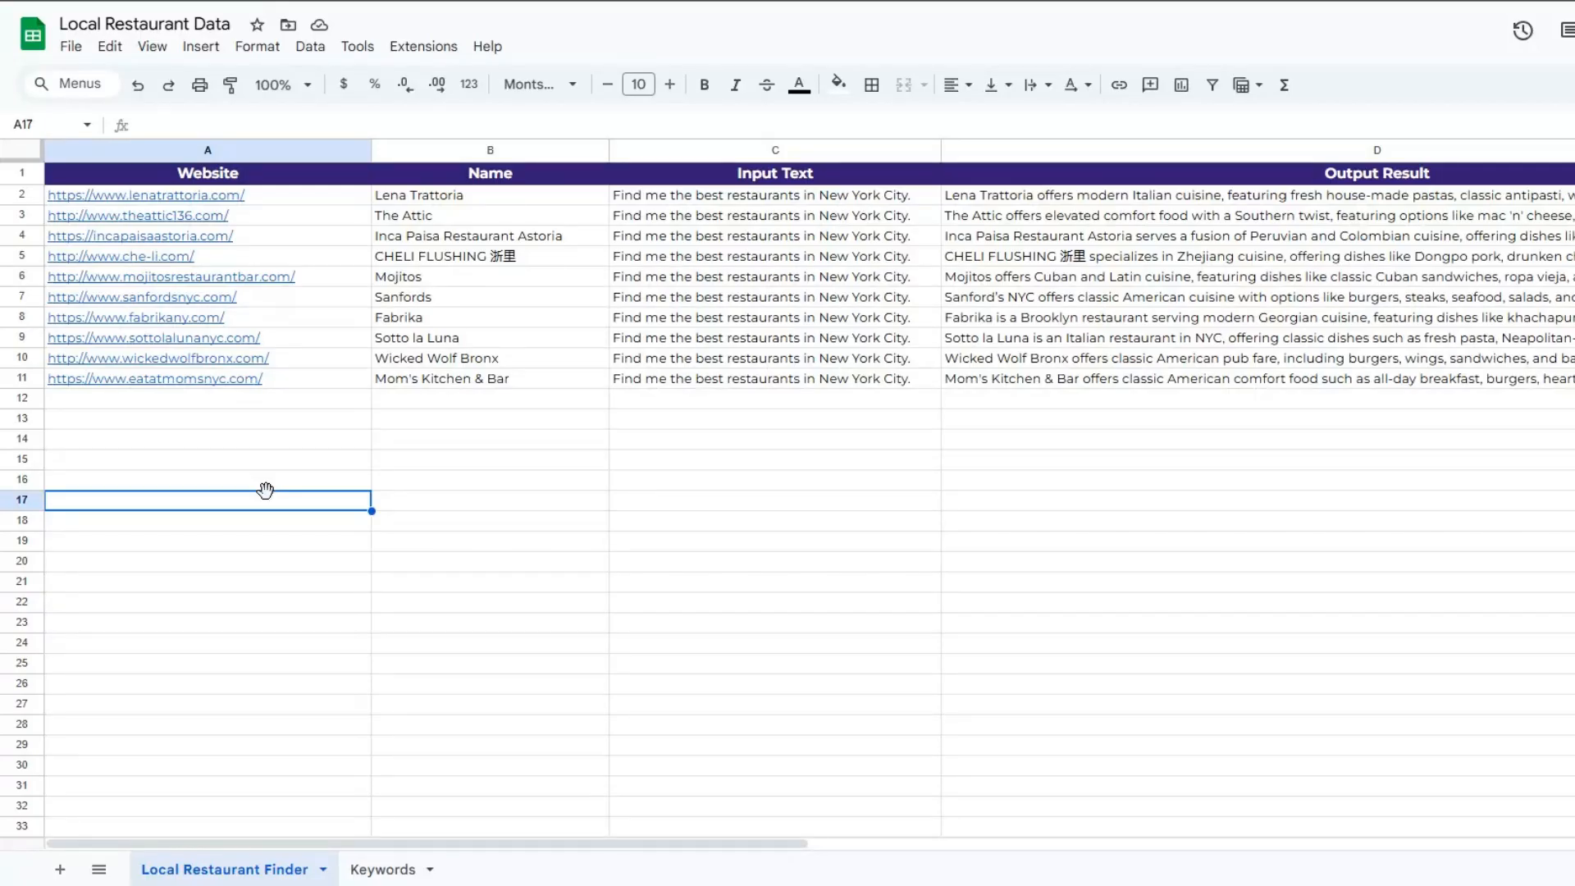
Step: Review the appended restaurant rows in the Local Restaurant Data Google Sheet, reading several Output Result cells, and return to the n8n canvas
{"action": "left_click", "coordinate": [271, 443]}
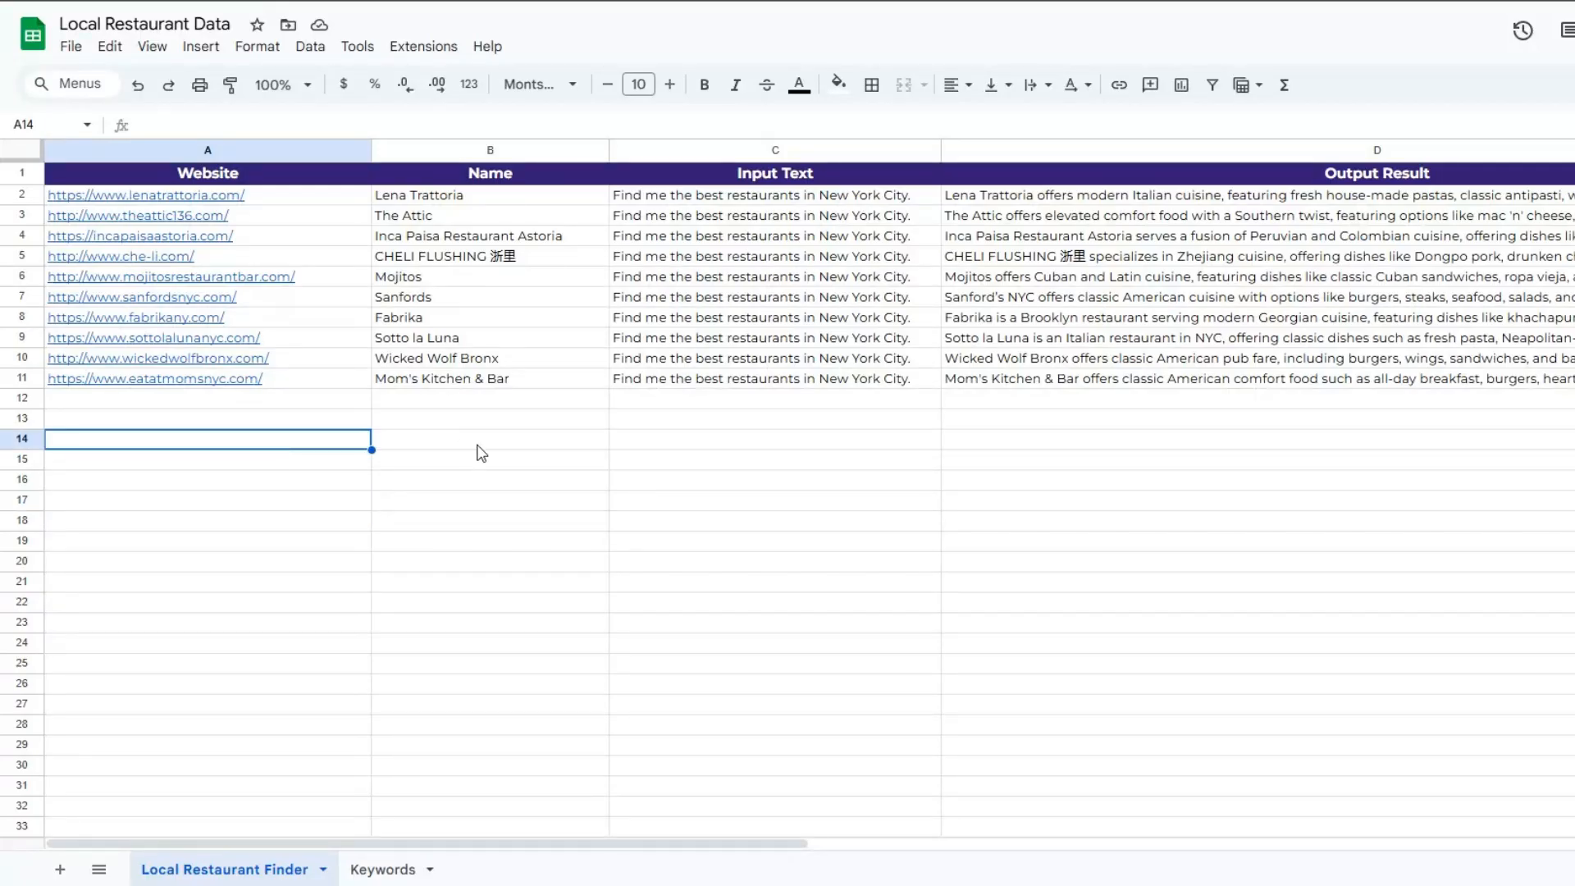
{"action": "left_click", "coordinate": [479, 443]}
{"action": "left_click", "coordinate": [754, 447]}
{"action": "left_click", "coordinate": [968, 442]}
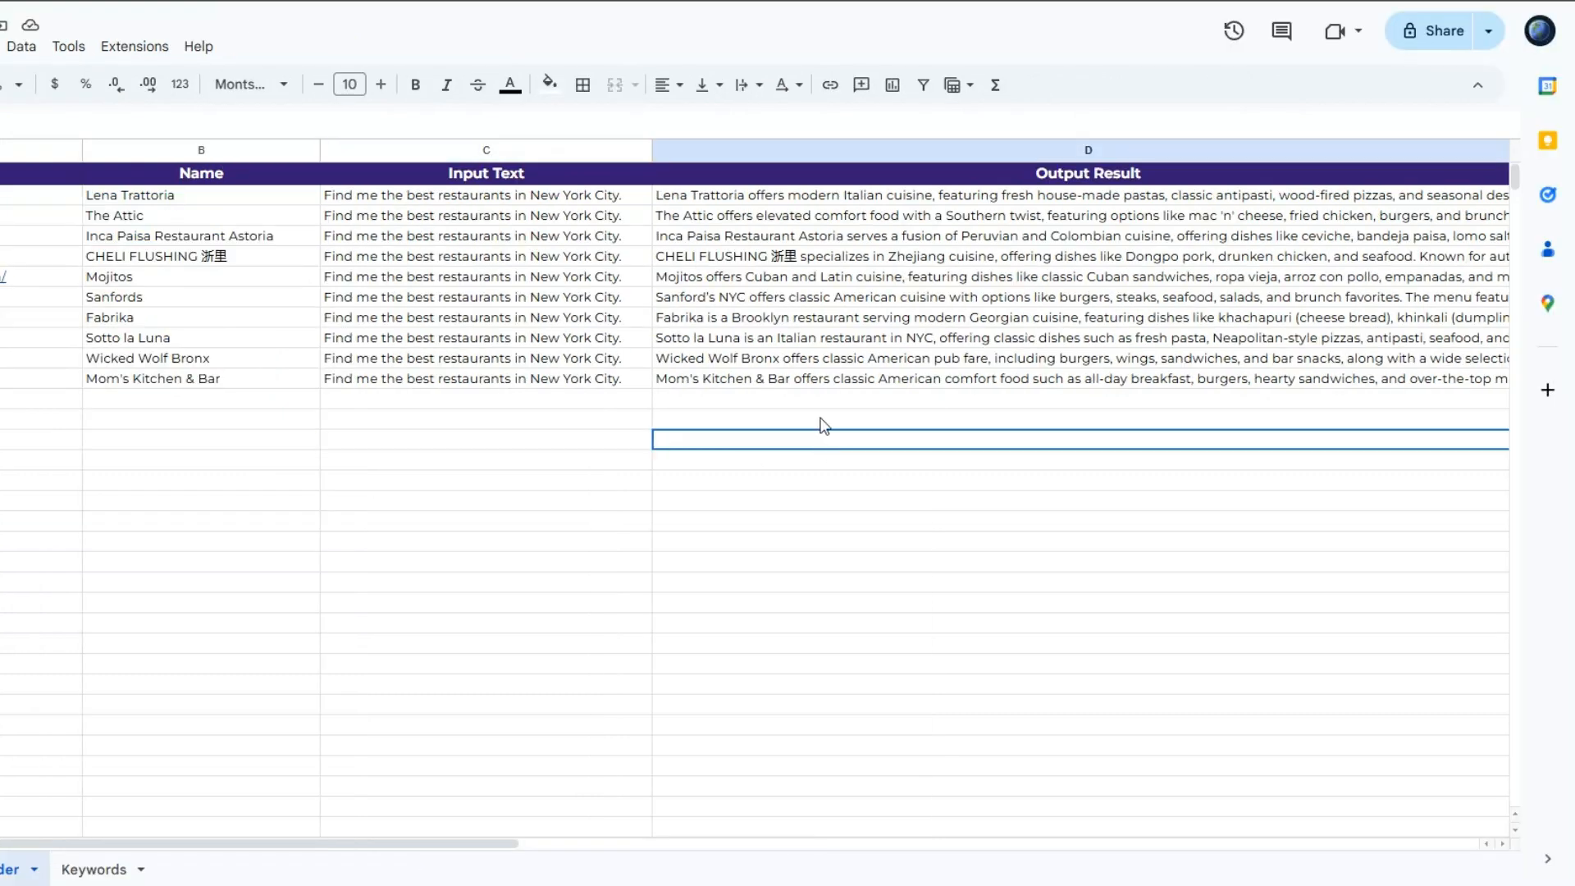
{"action": "left_click", "coordinate": [1105, 378]}
{"action": "double_click", "coordinate": [816, 380]}
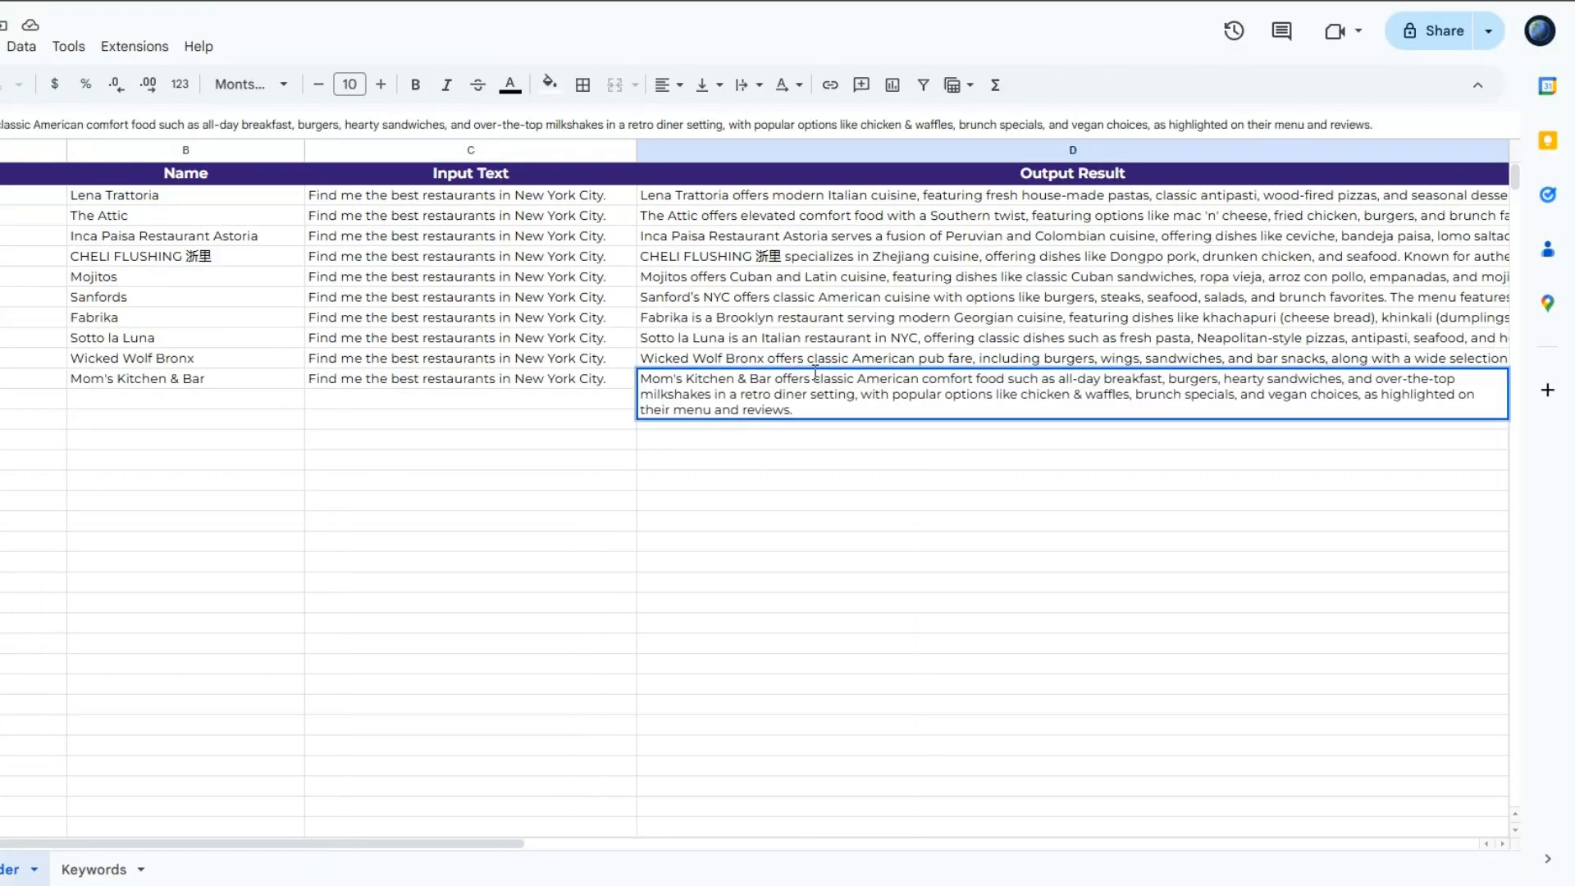
{"action": "left_click", "coordinate": [898, 483]}
{"action": "double_click", "coordinate": [800, 277]}
{"action": "left_click", "coordinate": [869, 461]}
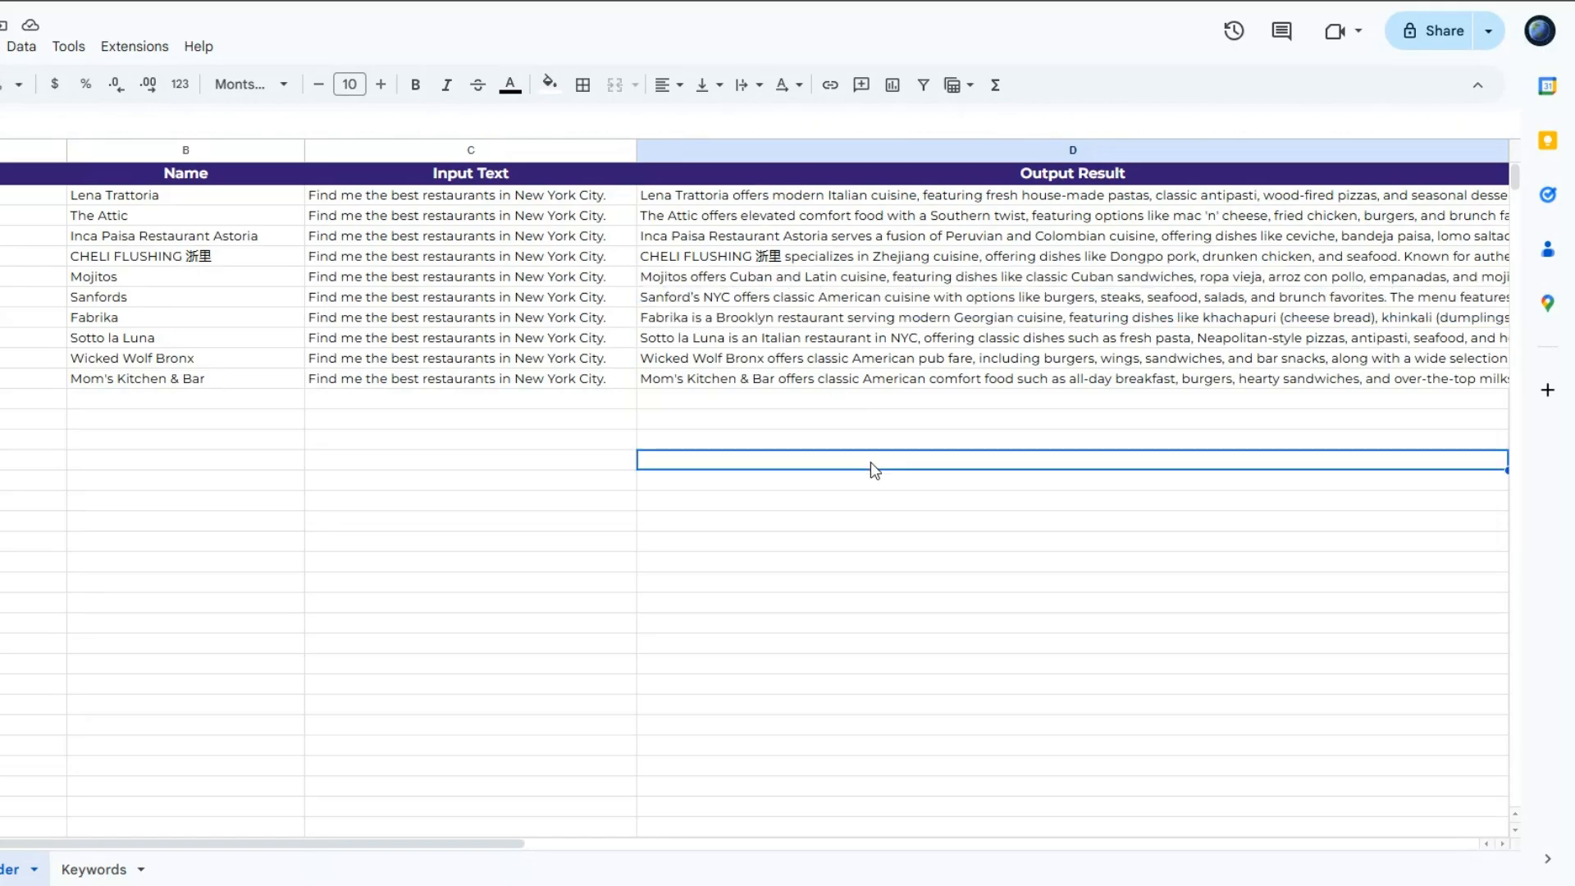
{"action": "left_click", "coordinate": [809, 203]}
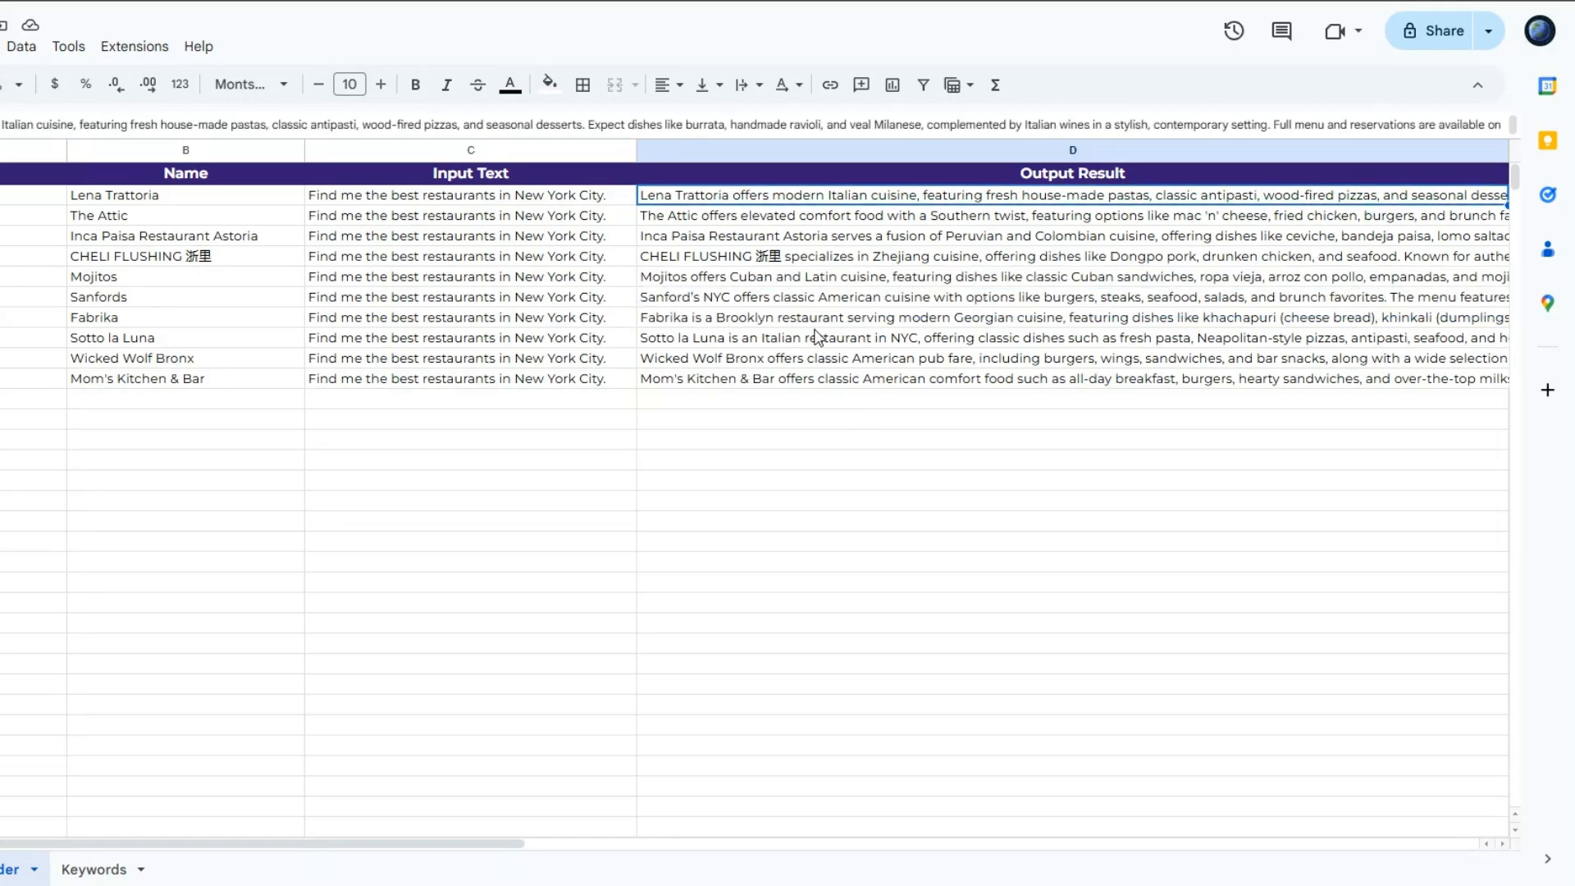
{"action": "left_click", "coordinate": [812, 422]}
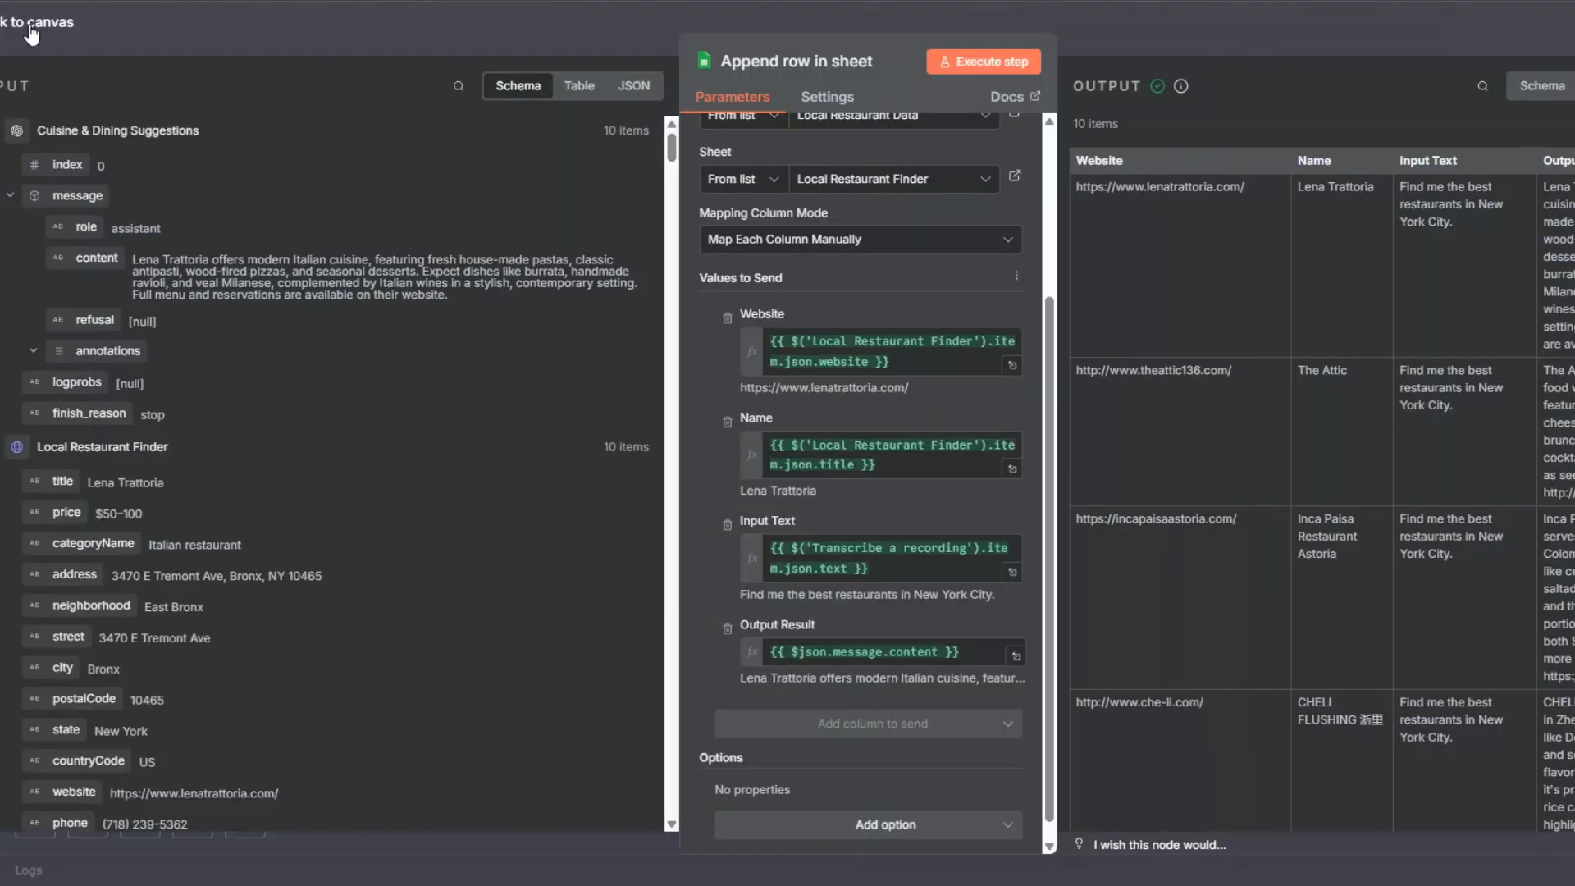
{"action": "left_click", "coordinate": [30, 28]}
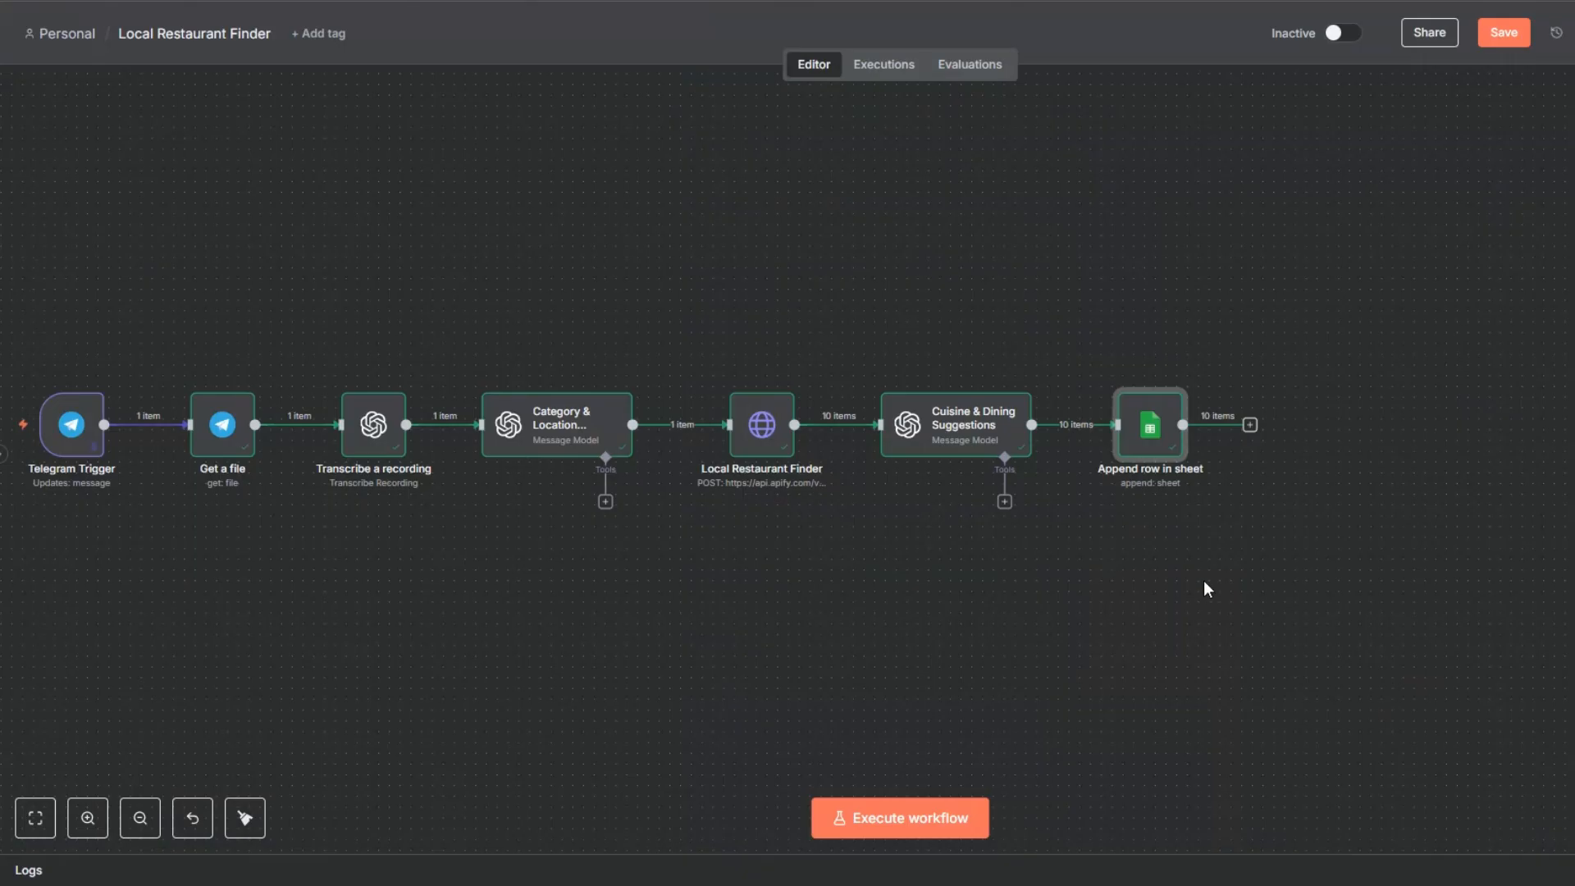
Step: Rename the Append row in sheet node to "Restaurant Data"
{"action": "right_click", "coordinate": [1148, 443]}
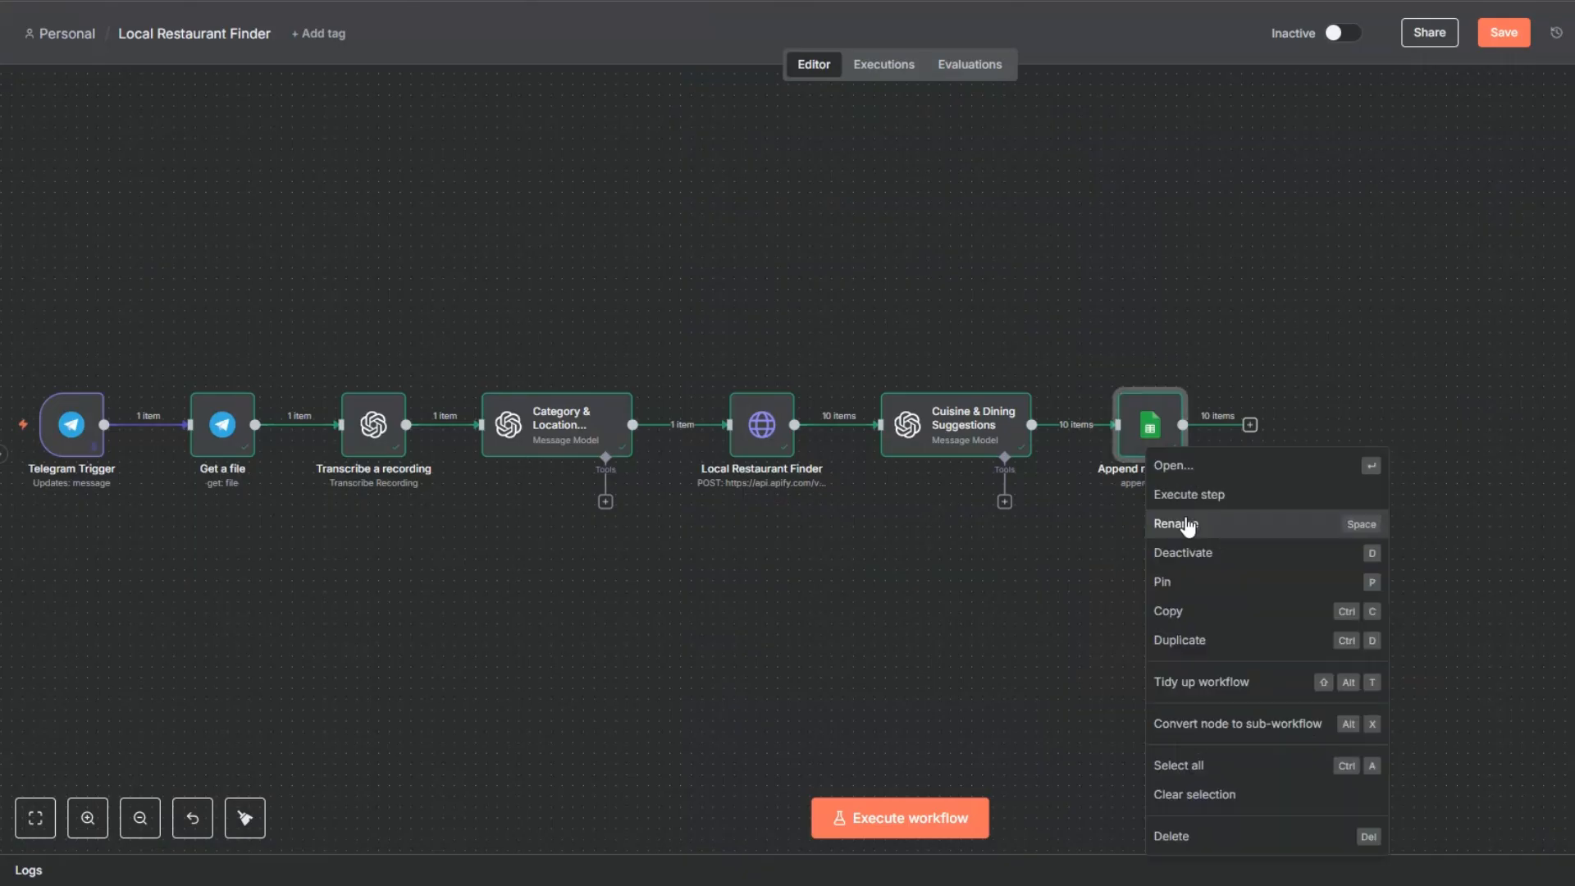
{"action": "left_click", "coordinate": [1185, 522]}
{"action": "type", "text": "Restaura"}
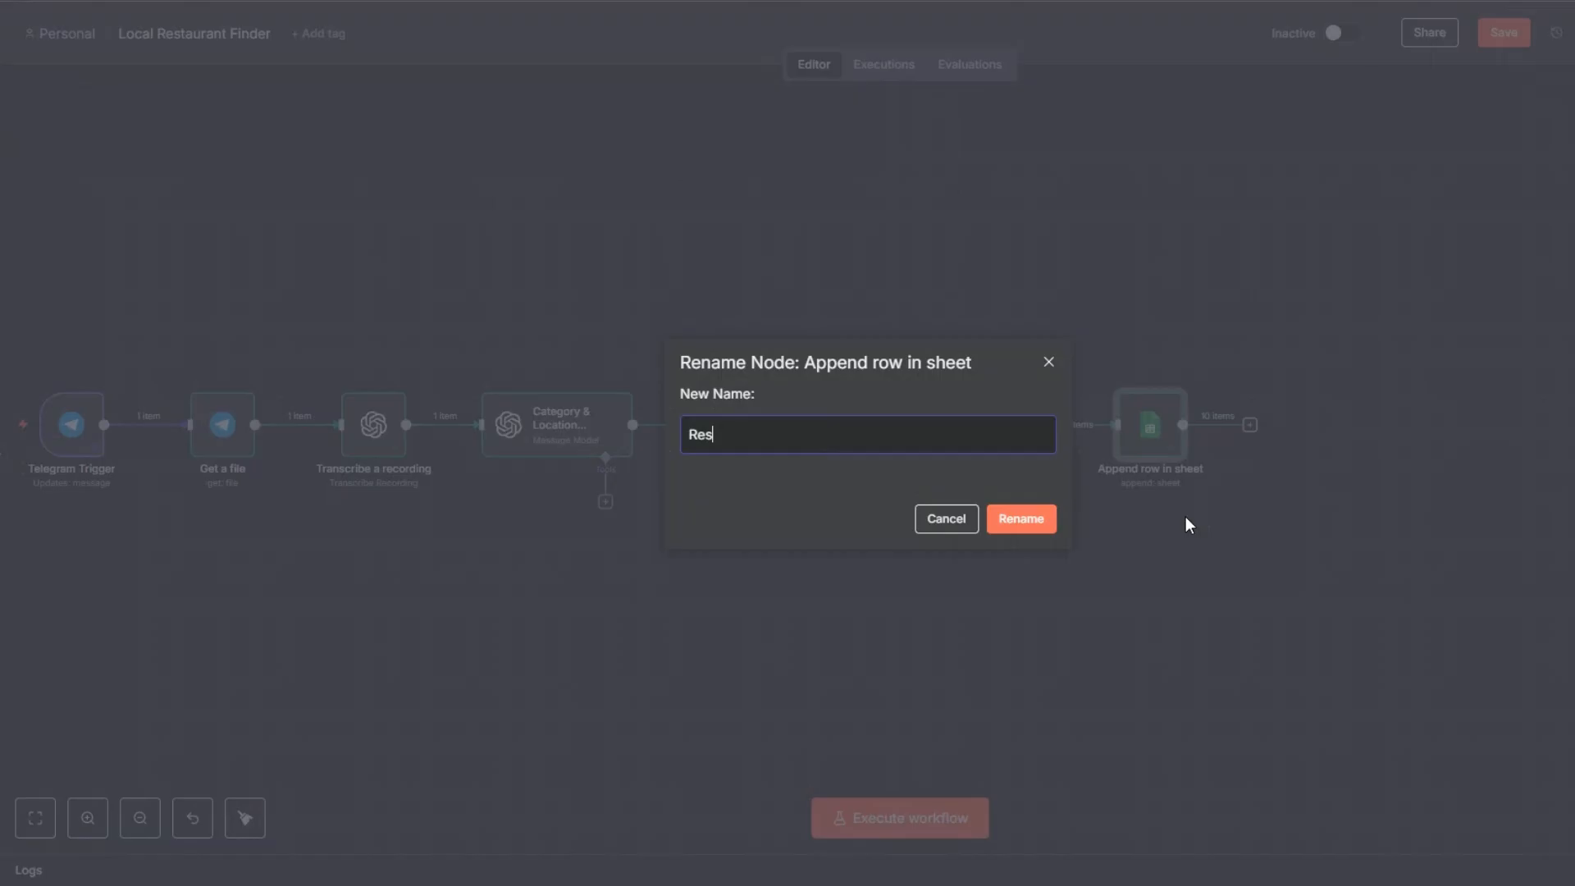
{"action": "type", "text": "nt Data"}
{"action": "left_click", "coordinate": [1017, 513]}
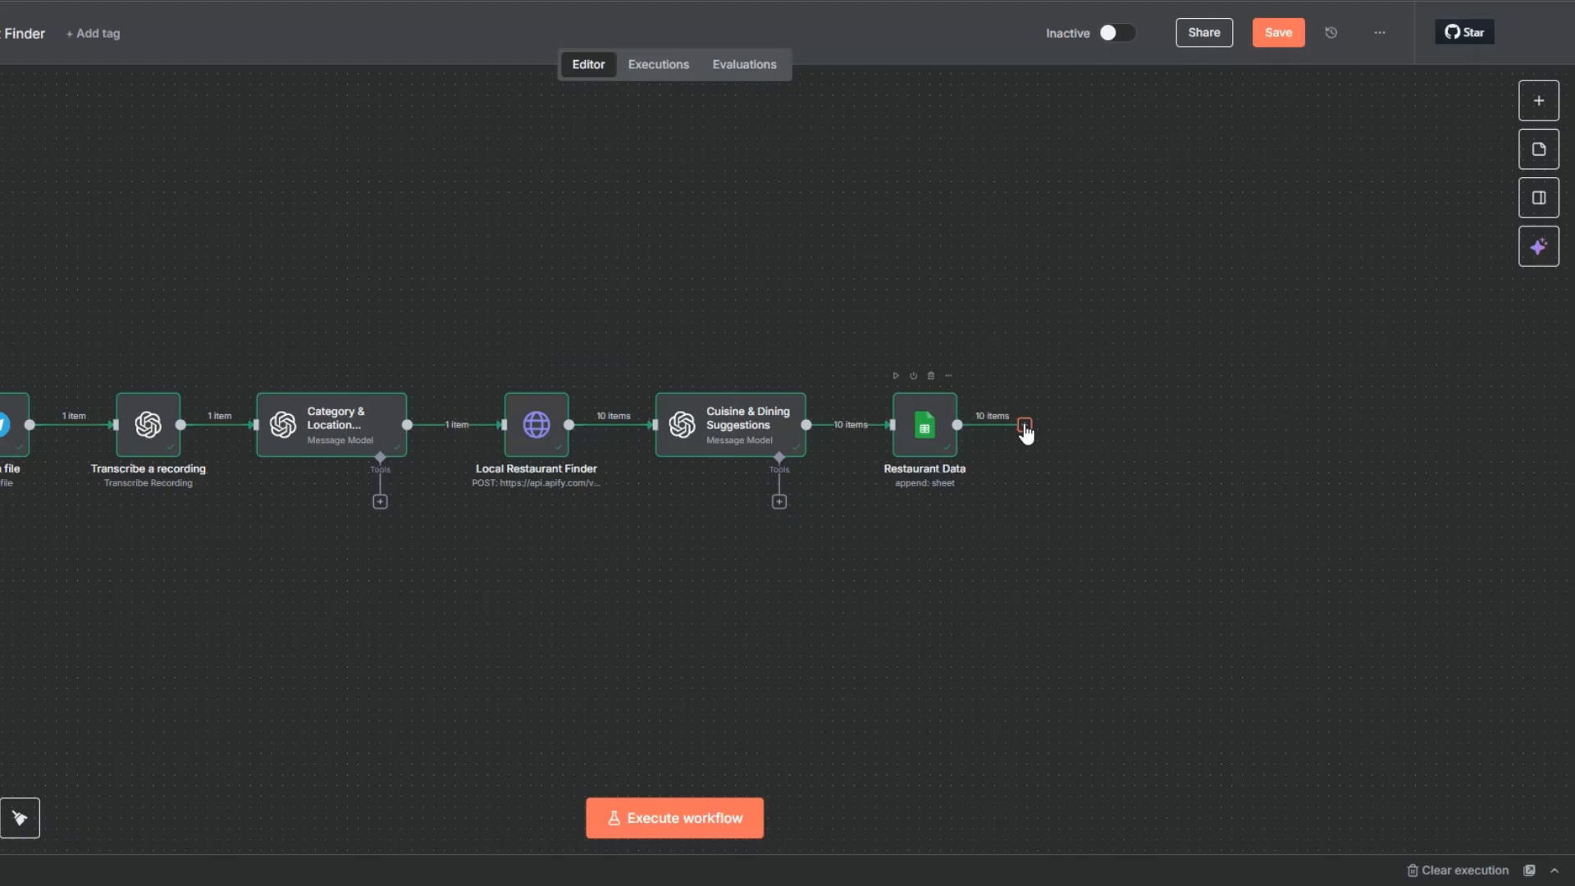
Step: Add a Telegram "Send a text message" node after the Restaurant Data node
{"action": "left_click", "coordinate": [1024, 425]}
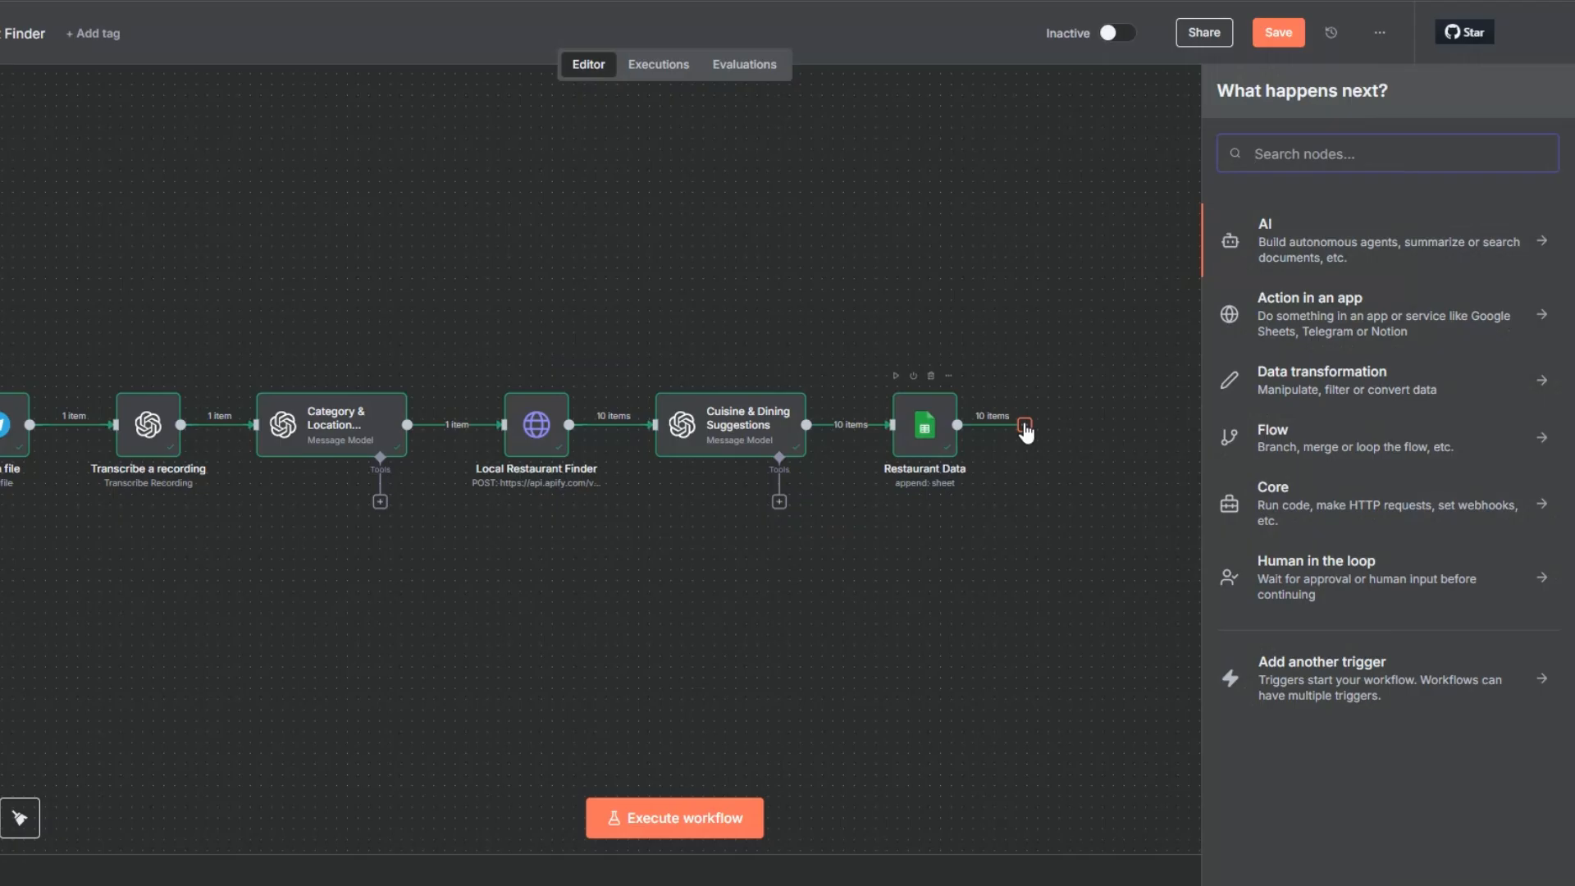
{"action": "type", "text": "tel"}
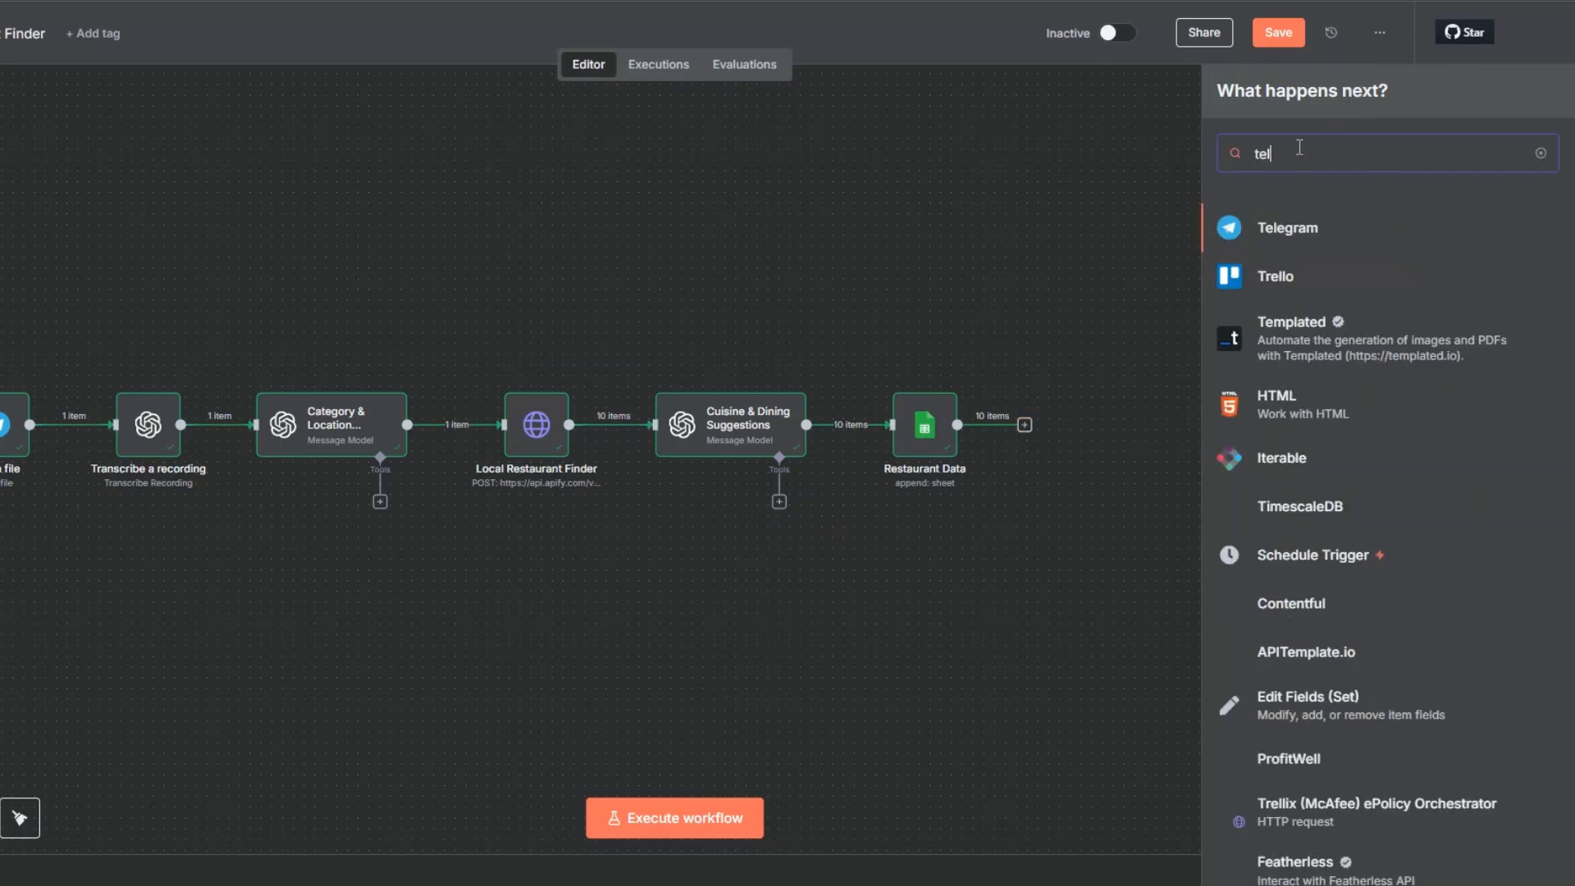
{"action": "left_click", "coordinate": [1291, 227]}
{"action": "scroll", "coordinate": [1301, 654], "scroll_direction": "down", "scroll_amount": 5}
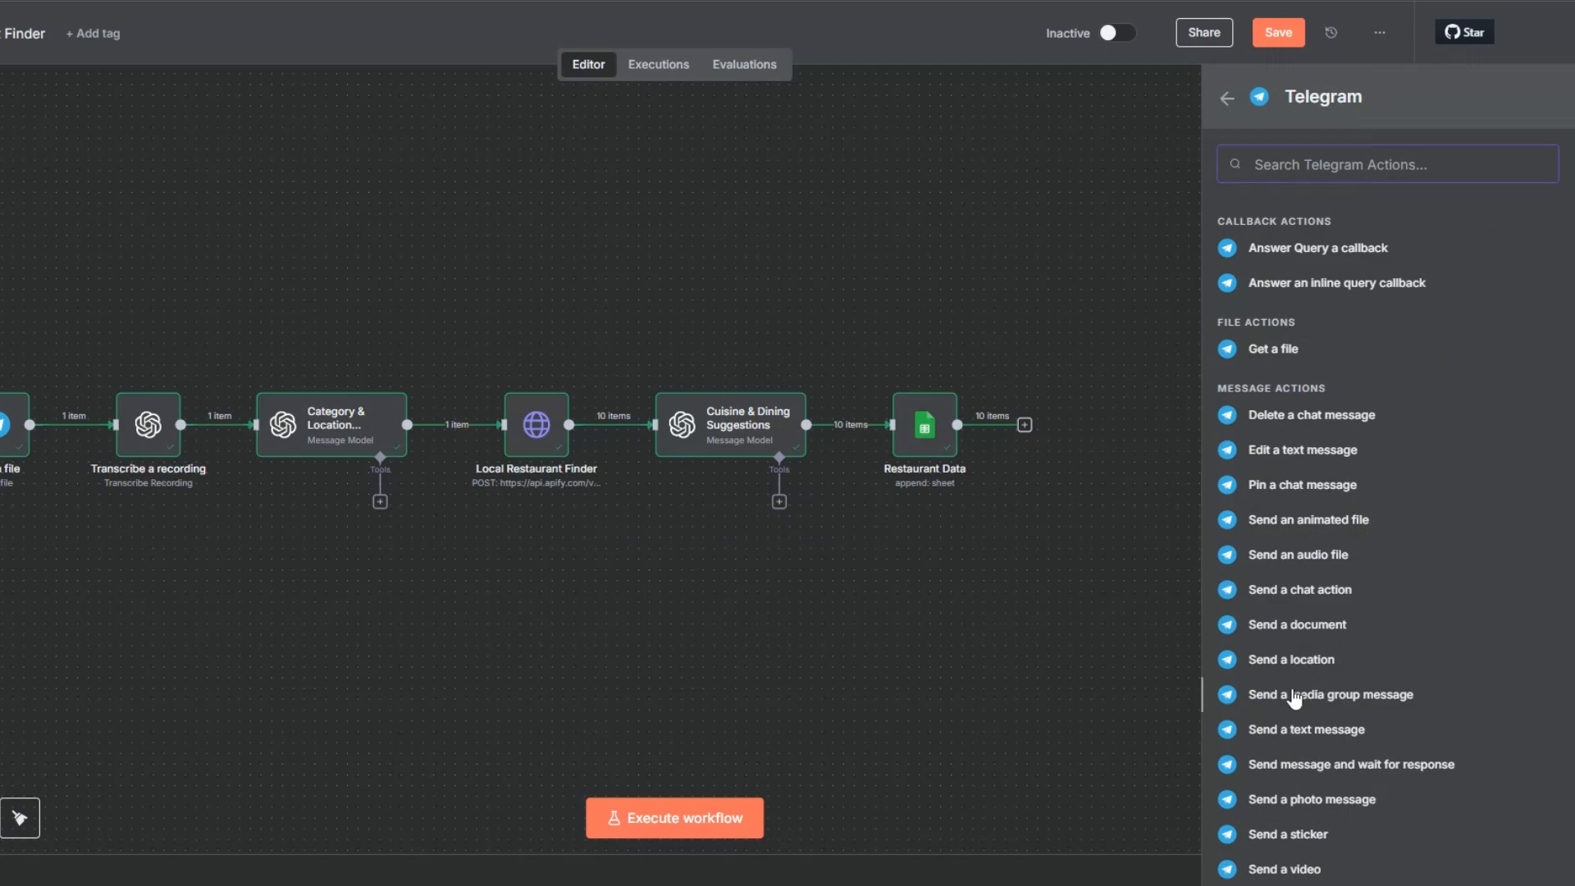
{"action": "key", "text": "Return"}
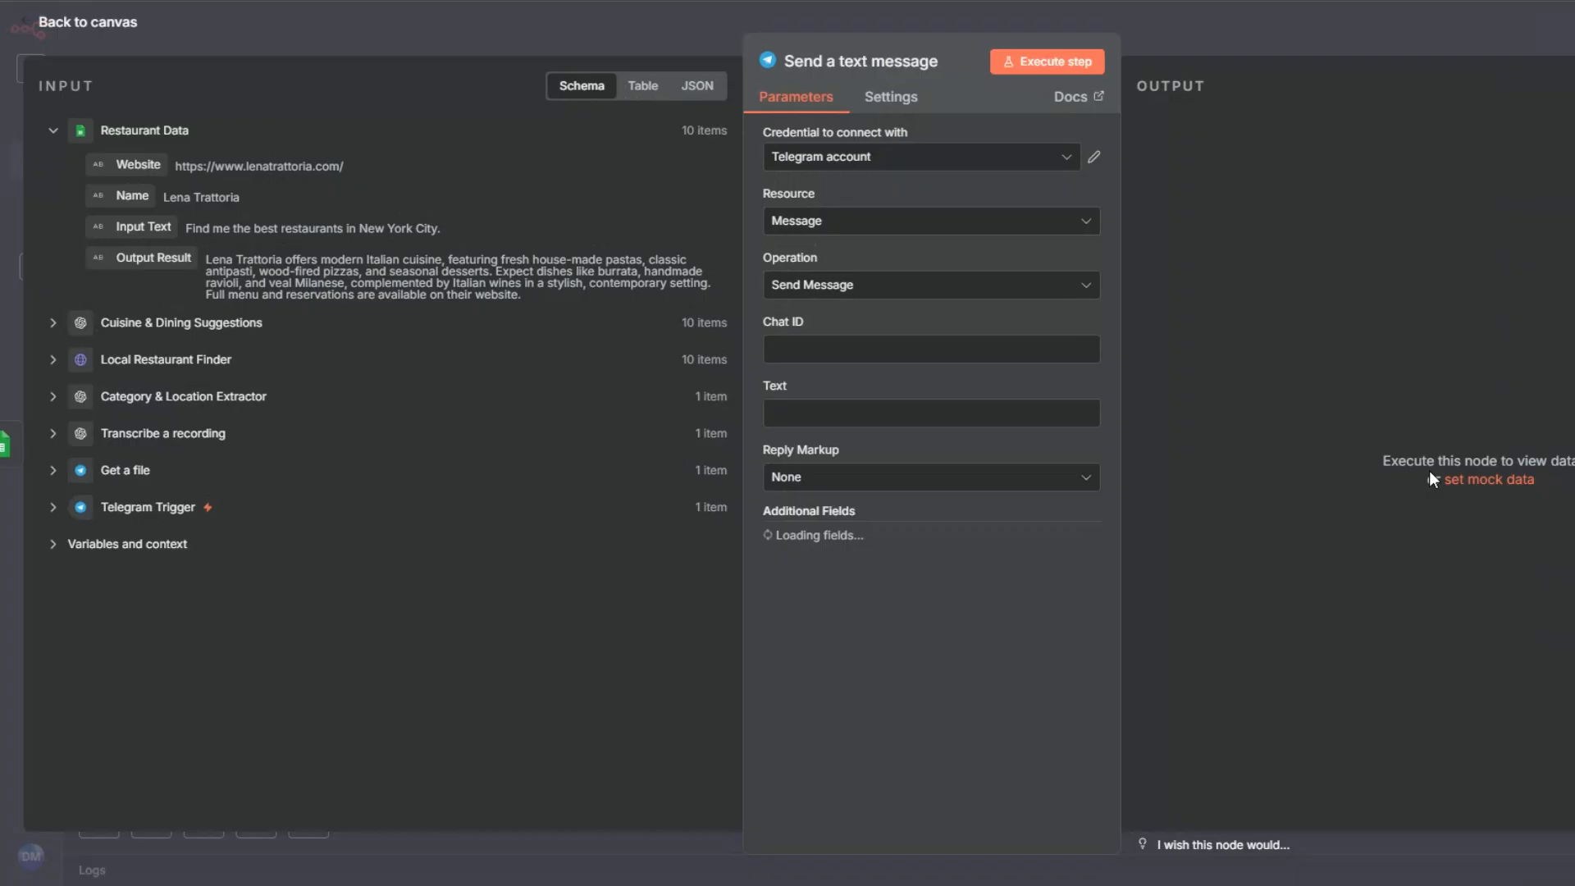
Step: Map the message node's Chat ID to the chat id from the Telegram Trigger, {{ $('Telegram Trigger').item.json.message.chat.id }}
{"action": "left_click", "coordinate": [96, 544]}
{"action": "left_click", "coordinate": [53, 507]}
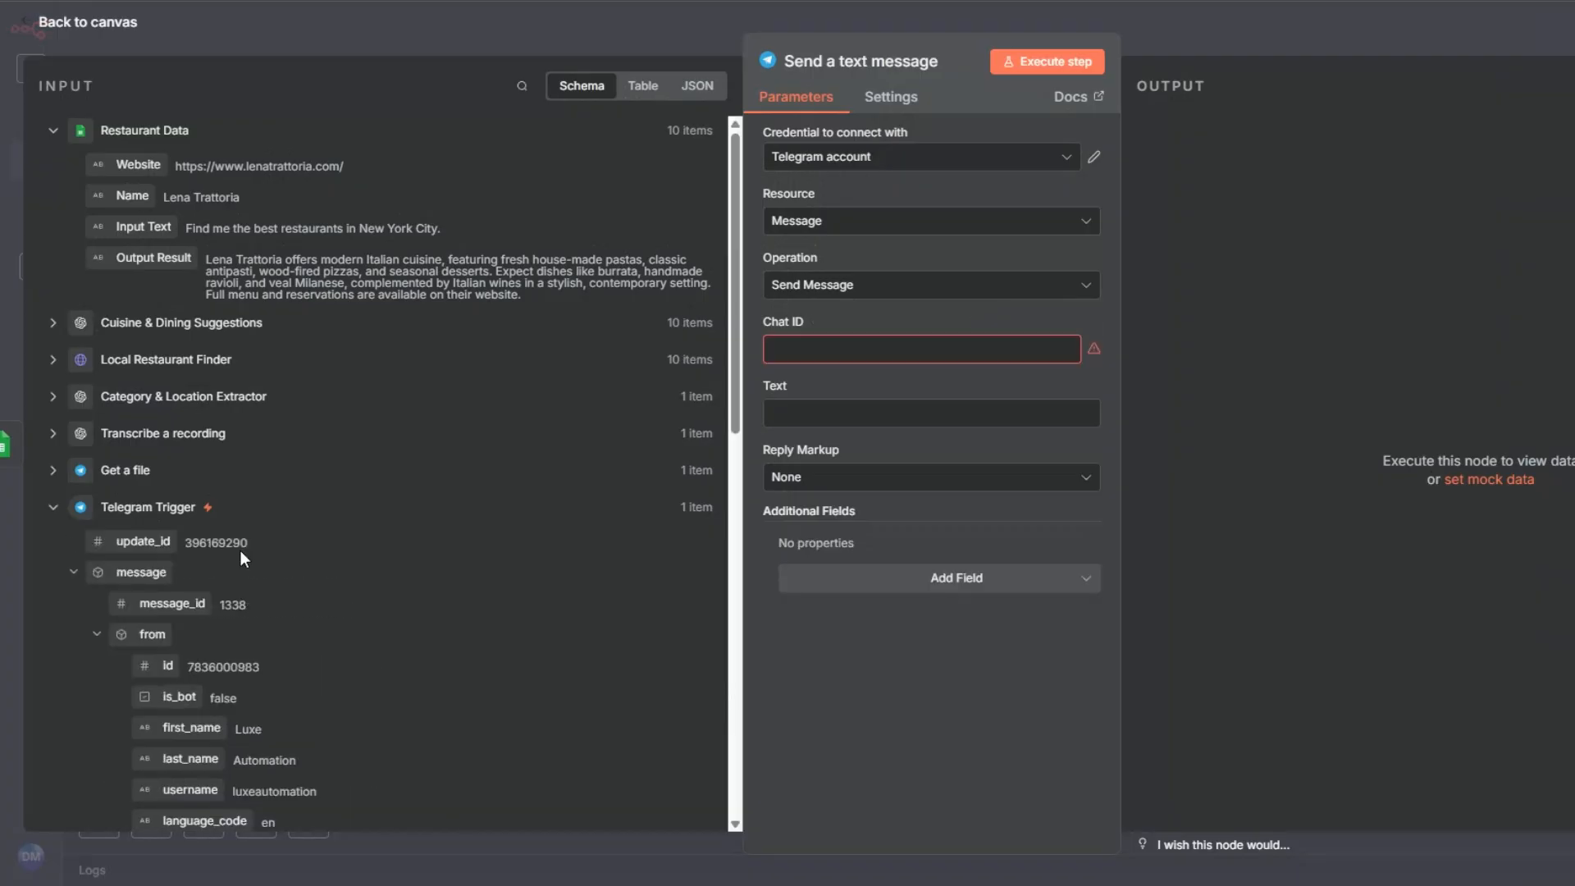
{"action": "scroll", "coordinate": [241, 554], "scroll_direction": "down", "scroll_amount": 3}
{"action": "scroll", "coordinate": [156, 495], "scroll_direction": "down", "scroll_amount": 3}
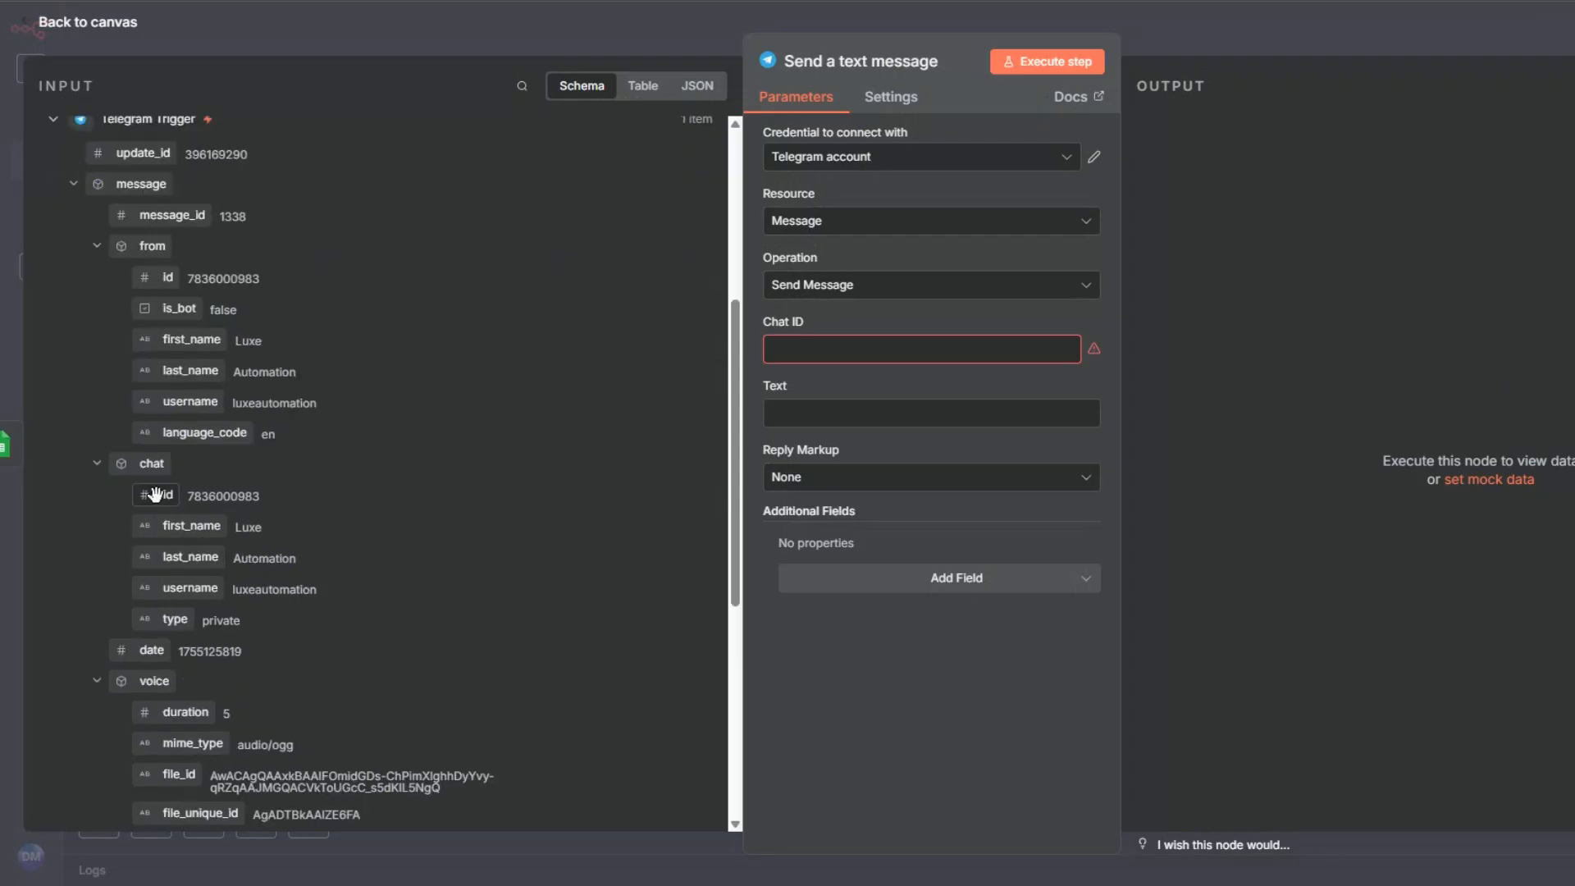
{"action": "left_click_drag", "start_coordinate": [156, 495], "coordinate": [812, 351]}
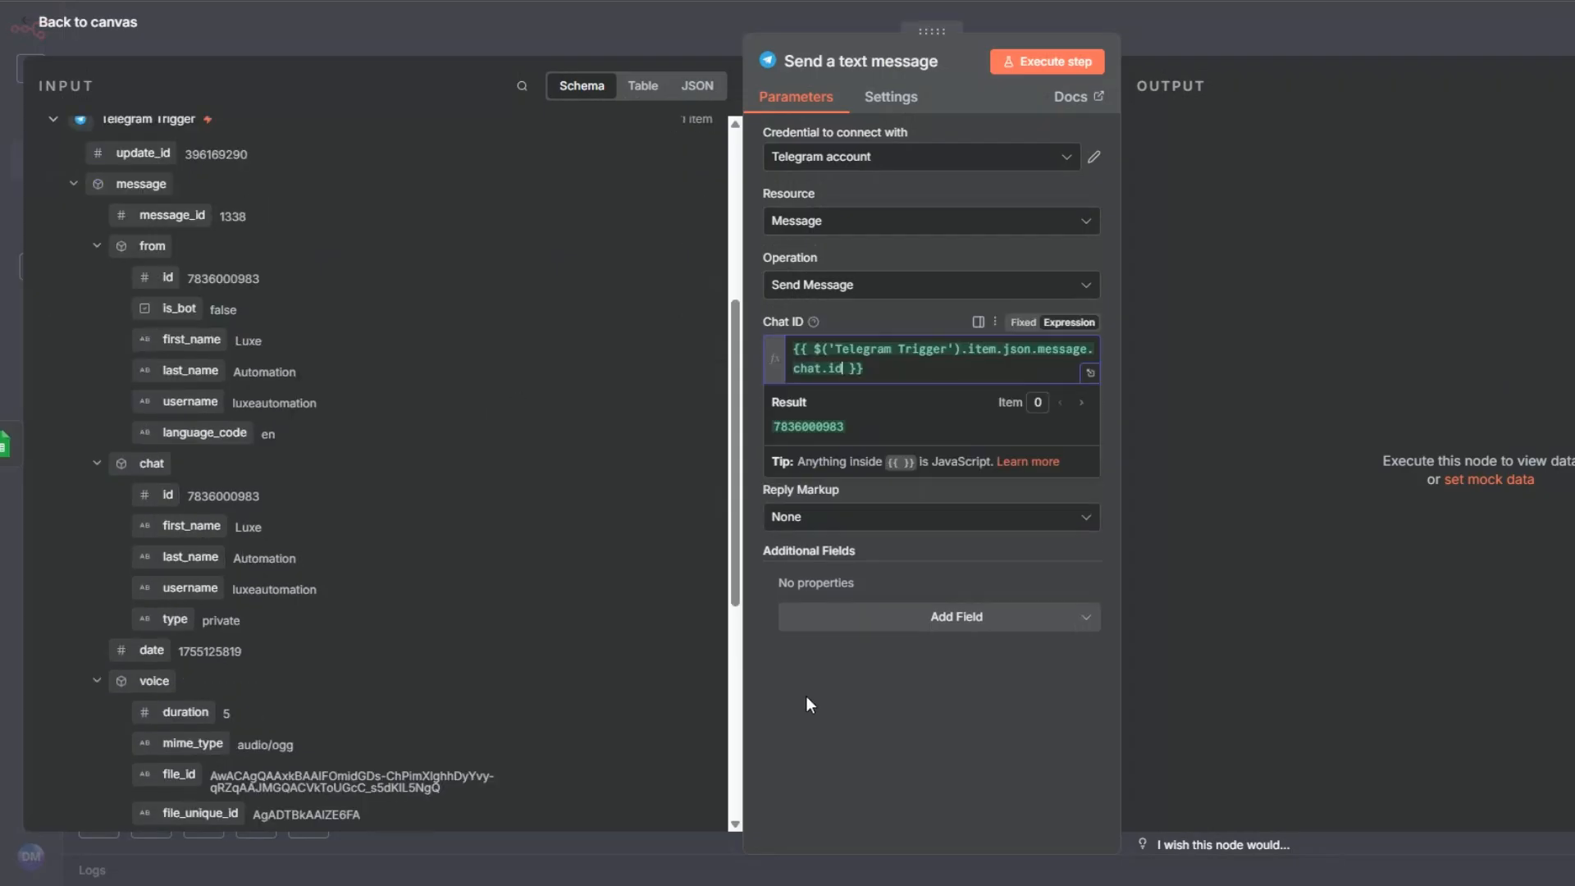
Step: Map the message's Text to Restaurant Data's Output Result, {{ $json['Output Result'] }}, and execute the Send a text message node
{"action": "left_click", "coordinate": [808, 454]}
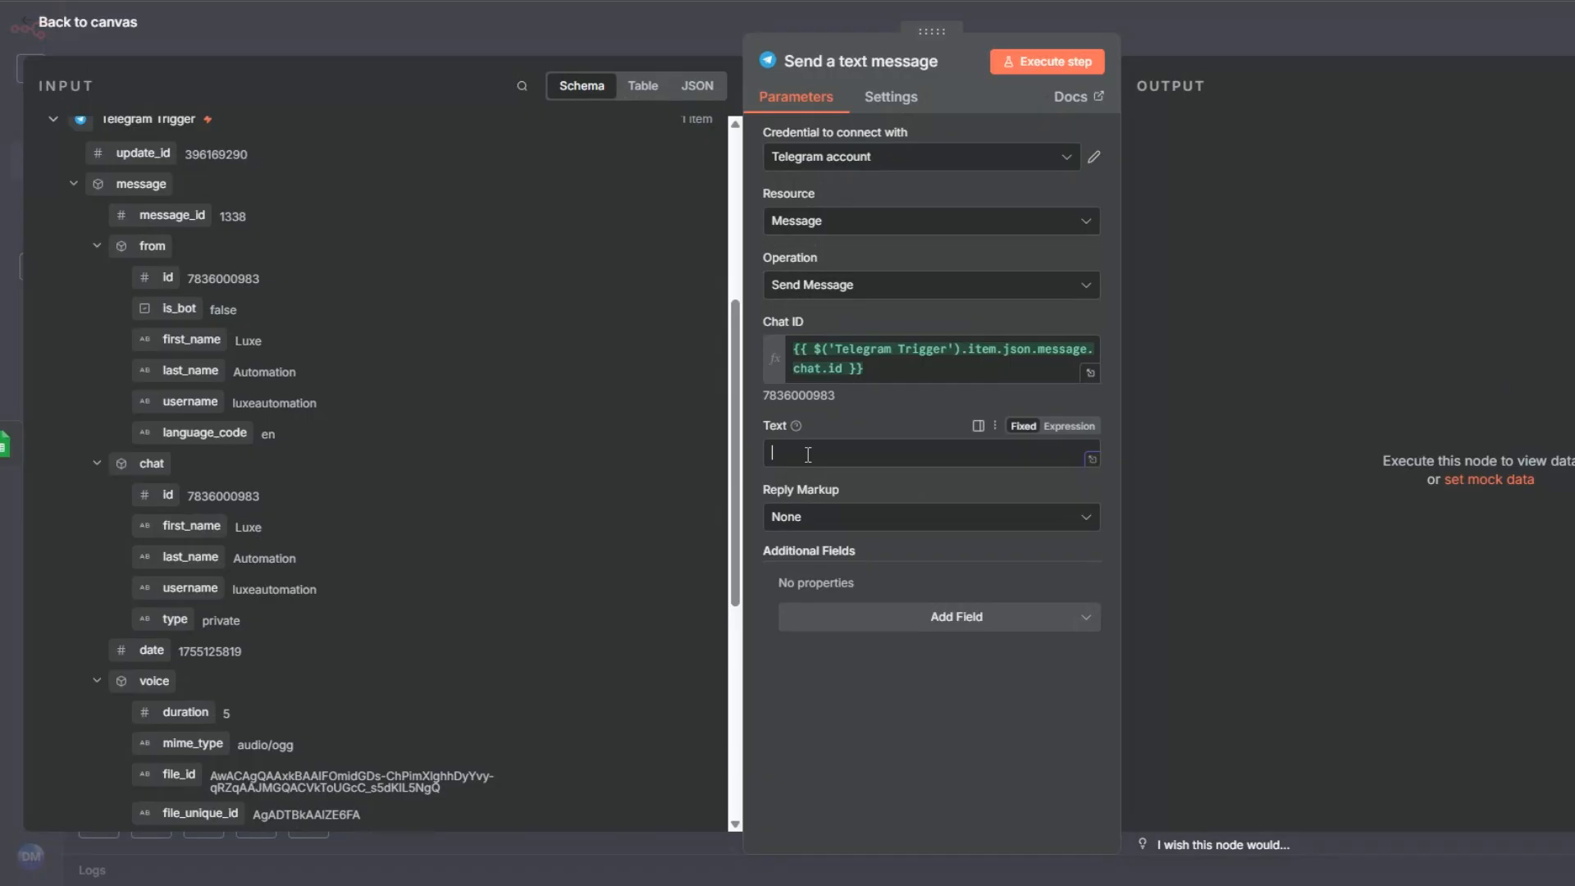
{"action": "left_click_drag", "start_coordinate": [733, 530], "coordinate": [733, 361]}
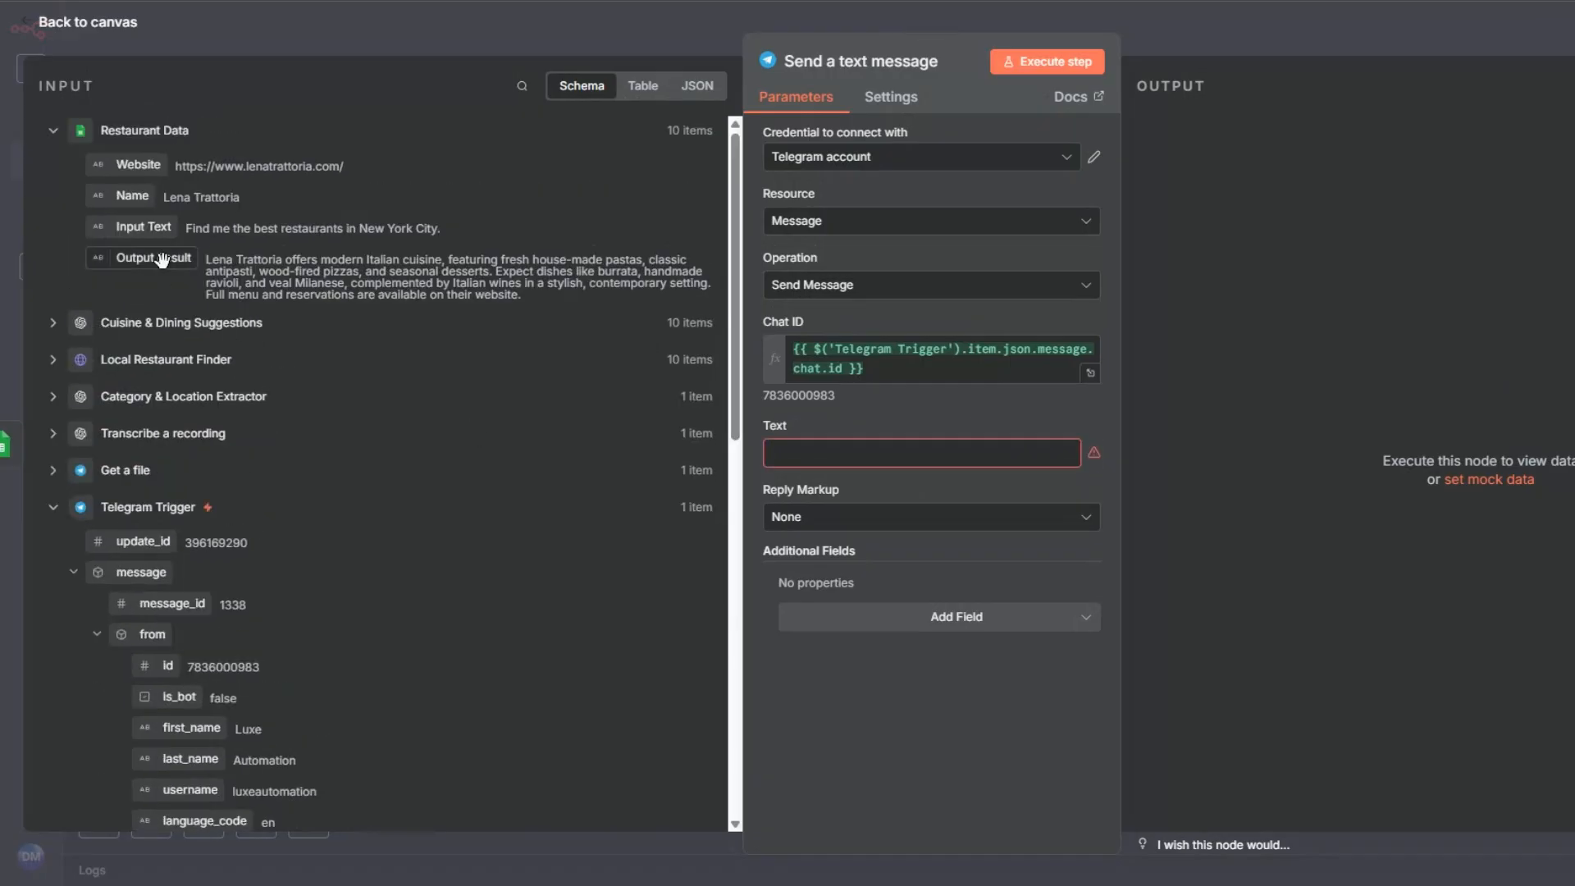
{"action": "left_click_drag", "start_coordinate": [162, 260], "coordinate": [816, 453]}
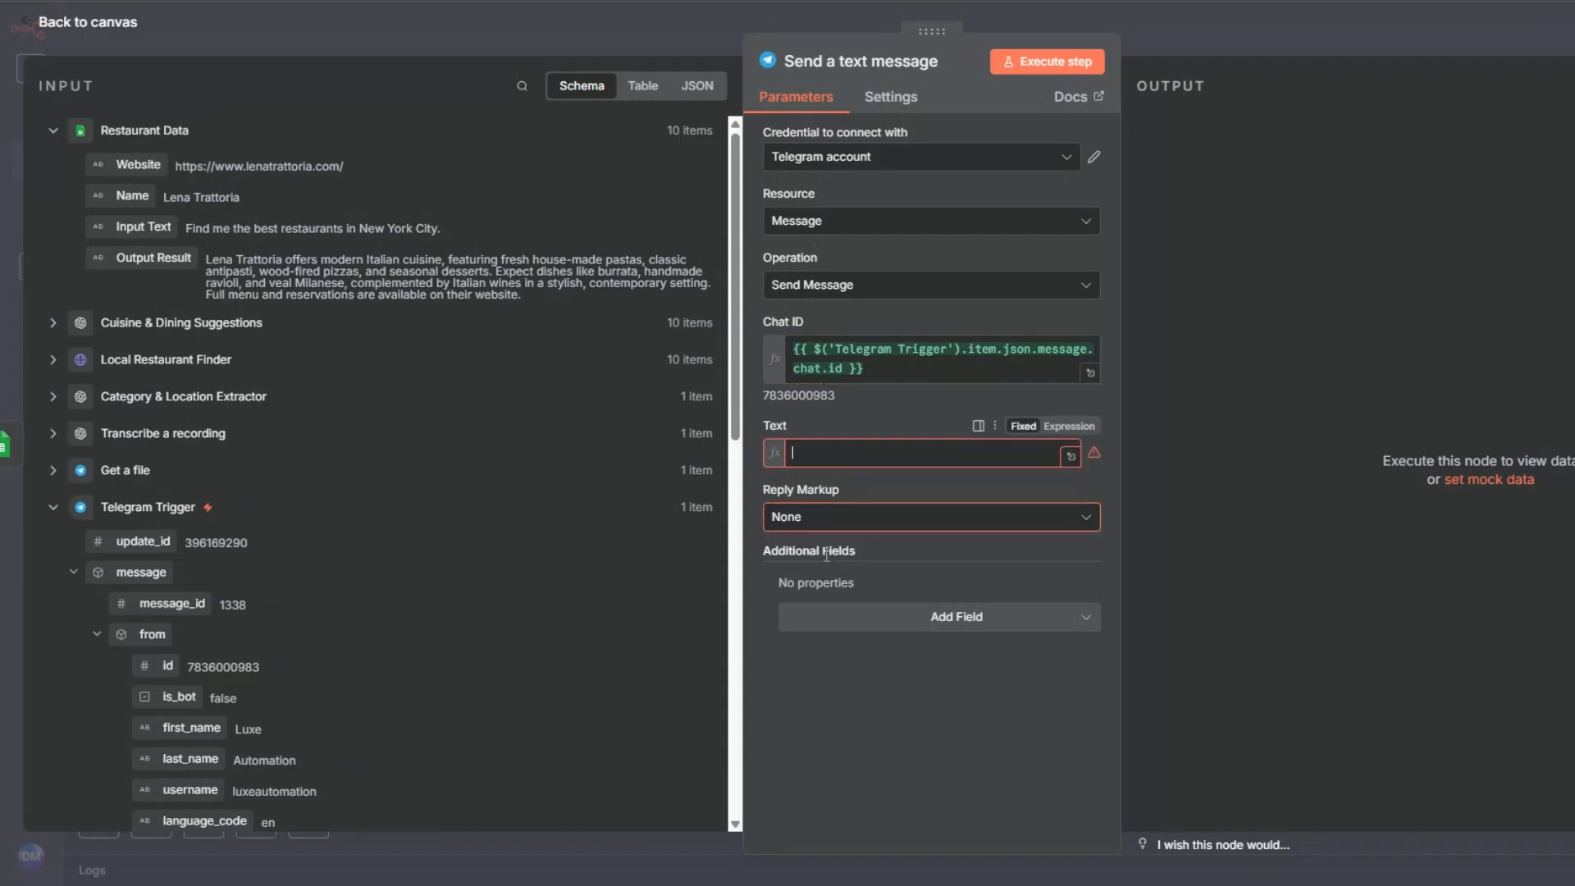
{"action": "left_click", "coordinate": [828, 699]}
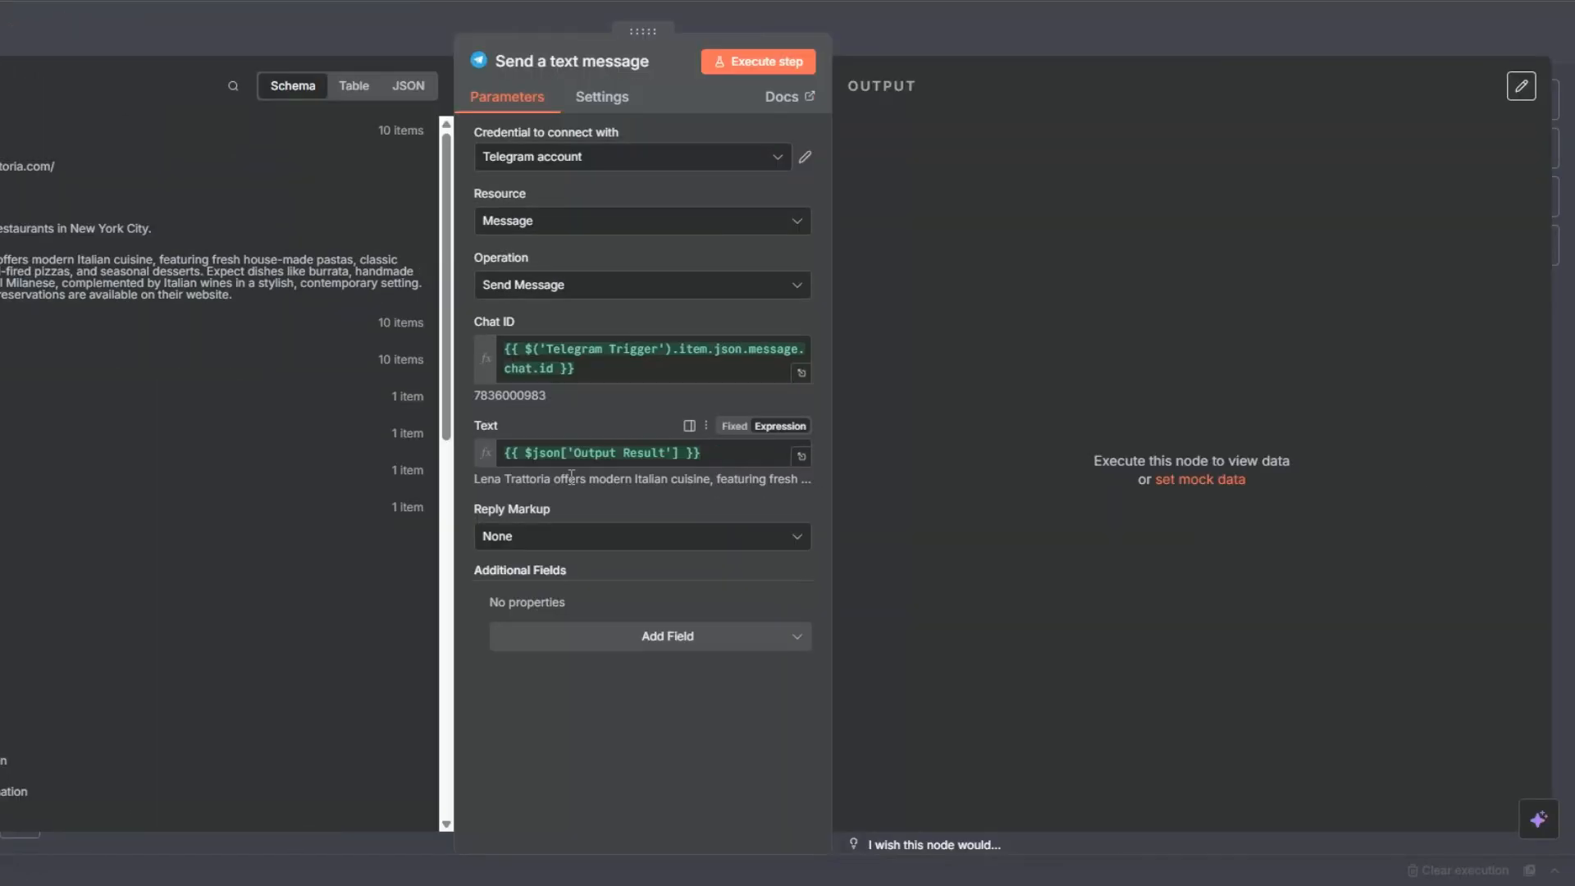
{"action": "left_click", "coordinate": [744, 71]}
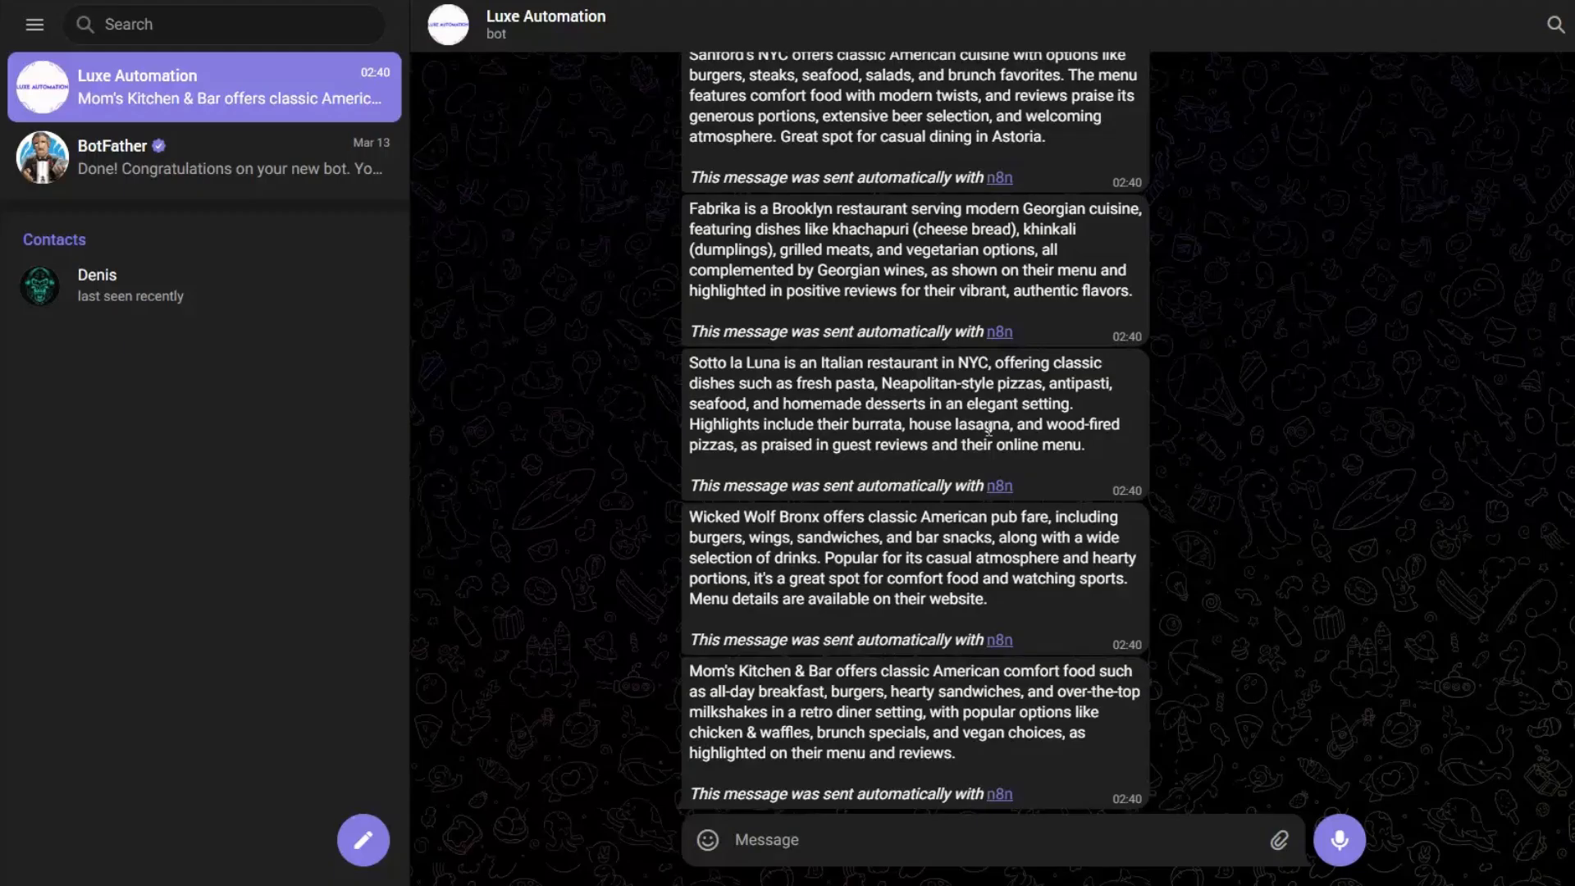
Step: Switch to Telegram and review the restaurant messages in the Luxe Automation bot chat, including names, cuisine descriptions and the n8n attribution line
{"action": "scroll", "coordinate": [986, 427], "scroll_direction": "up", "scroll_amount": 10}
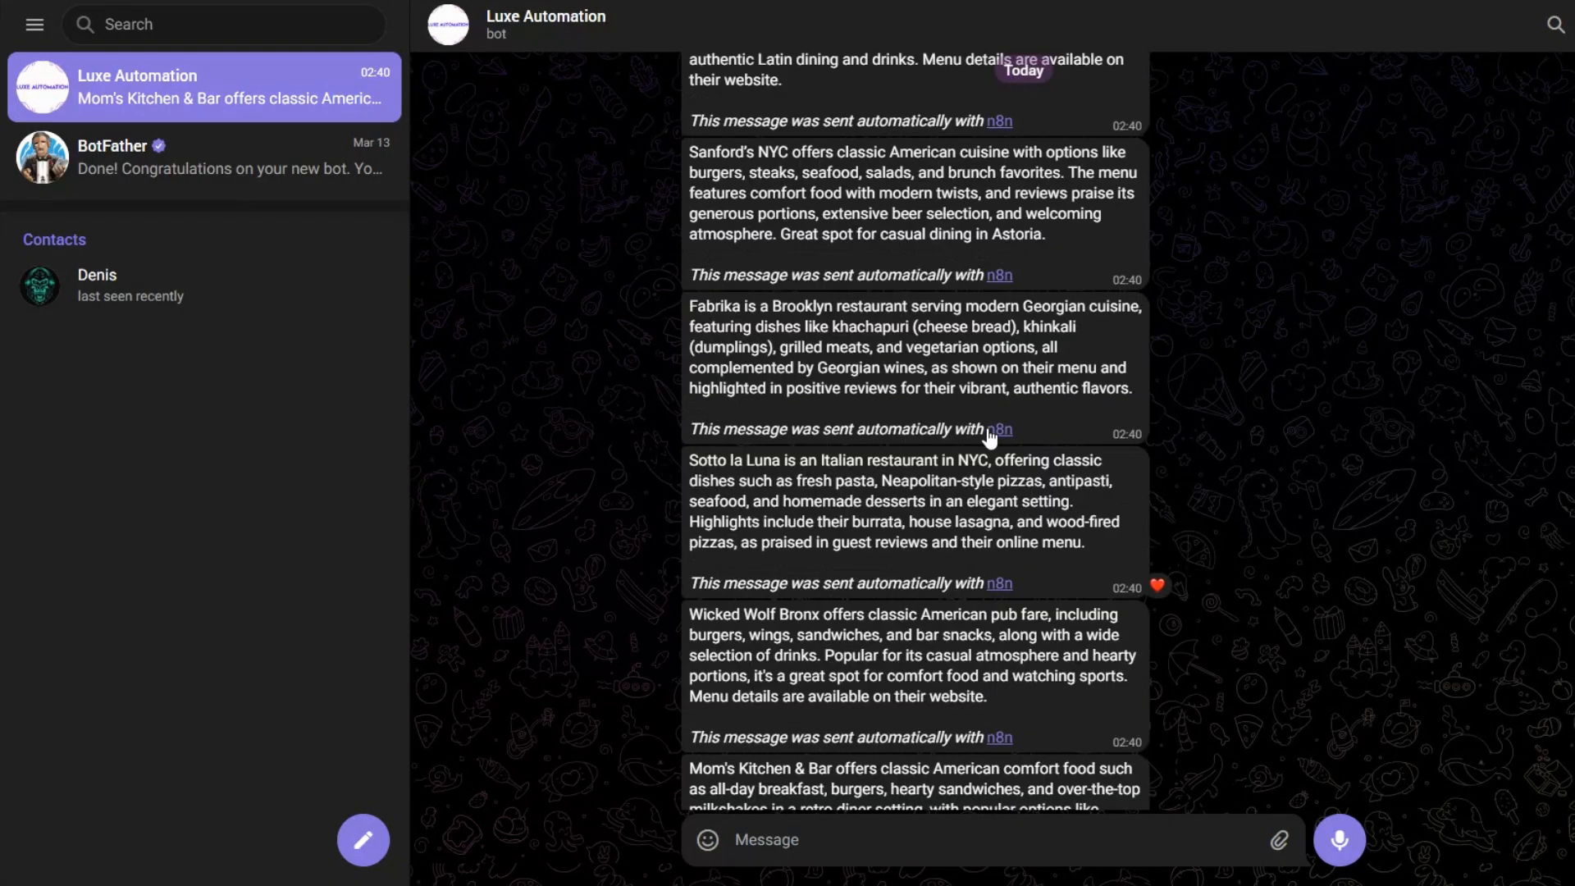
{"action": "scroll", "coordinate": [987, 427], "scroll_direction": "up", "scroll_amount": 1}
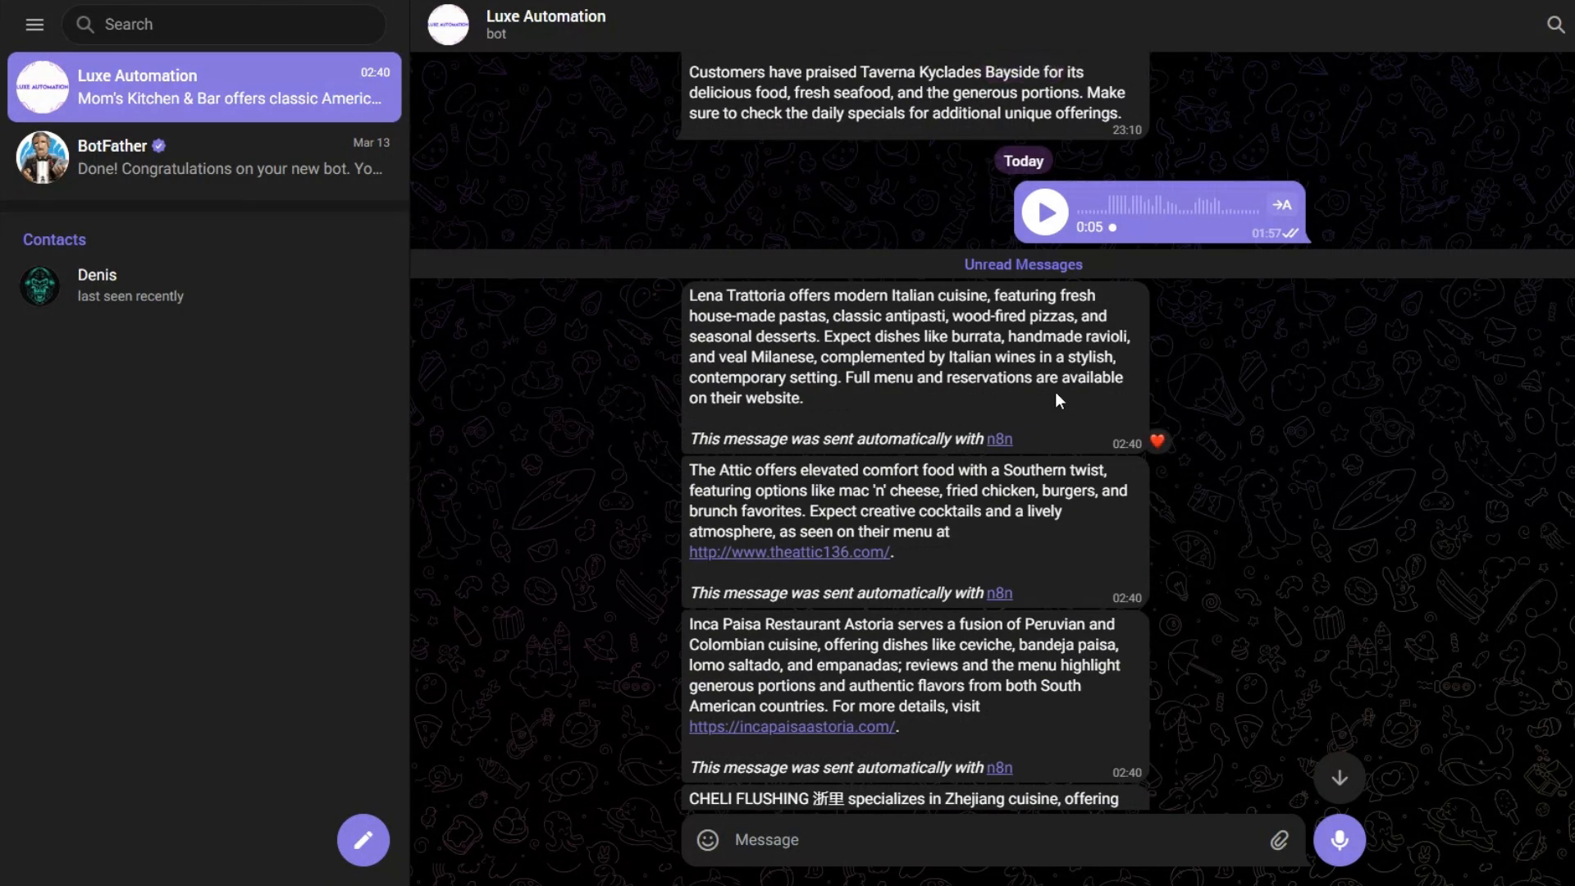
{"action": "scroll", "coordinate": [1056, 401], "scroll_direction": "down", "scroll_amount": 12}
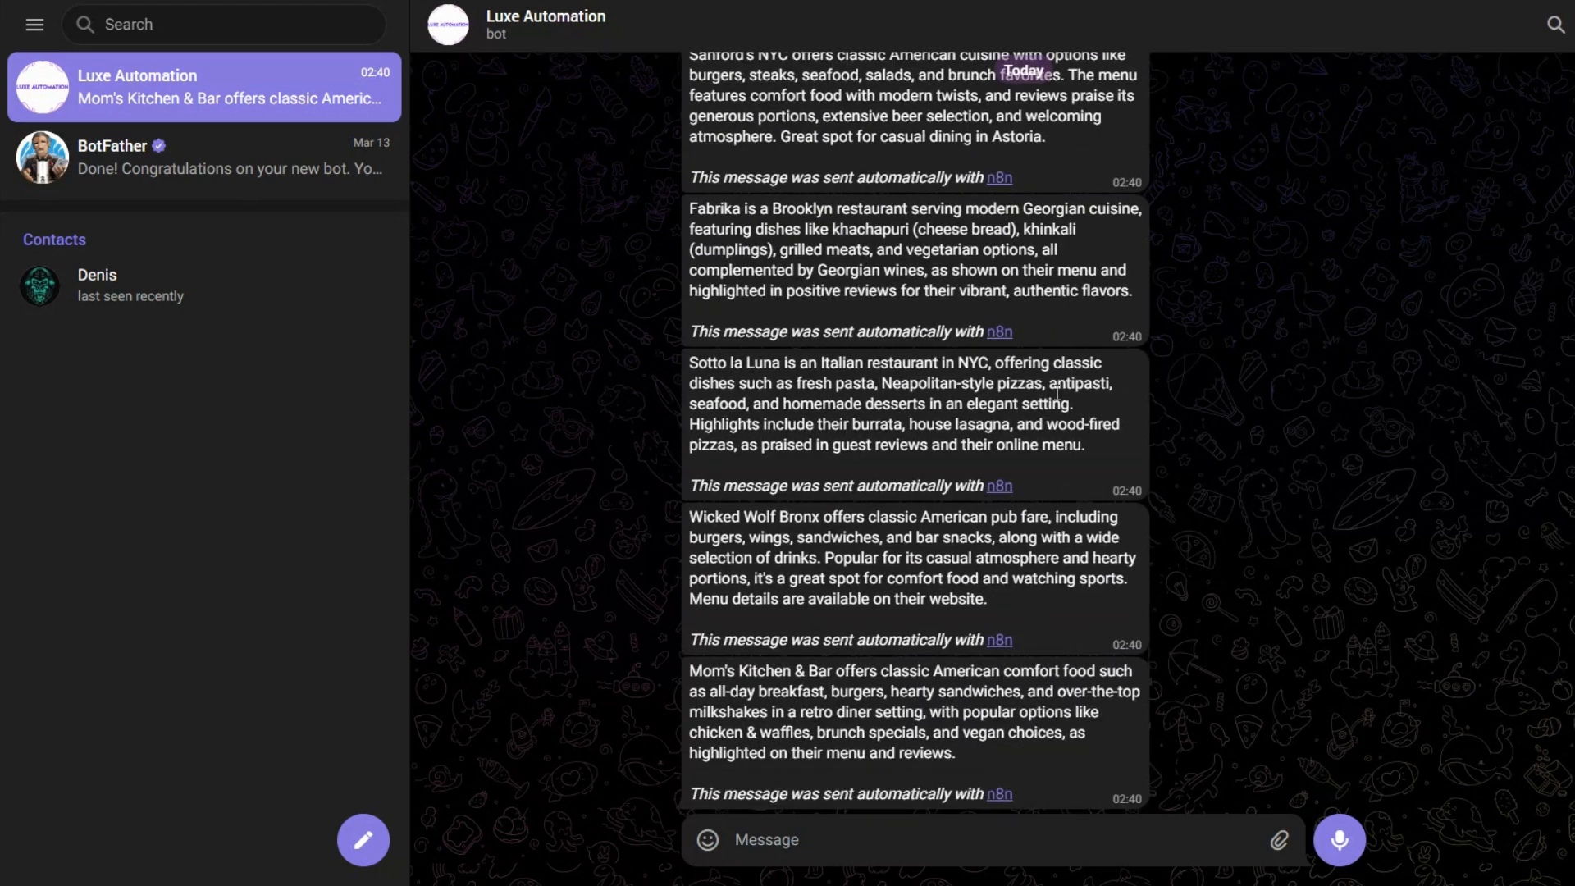
{"action": "scroll", "coordinate": [1056, 399], "scroll_direction": "up", "scroll_amount": 5}
{"action": "scroll", "coordinate": [1056, 400], "scroll_direction": "up", "scroll_amount": 8}
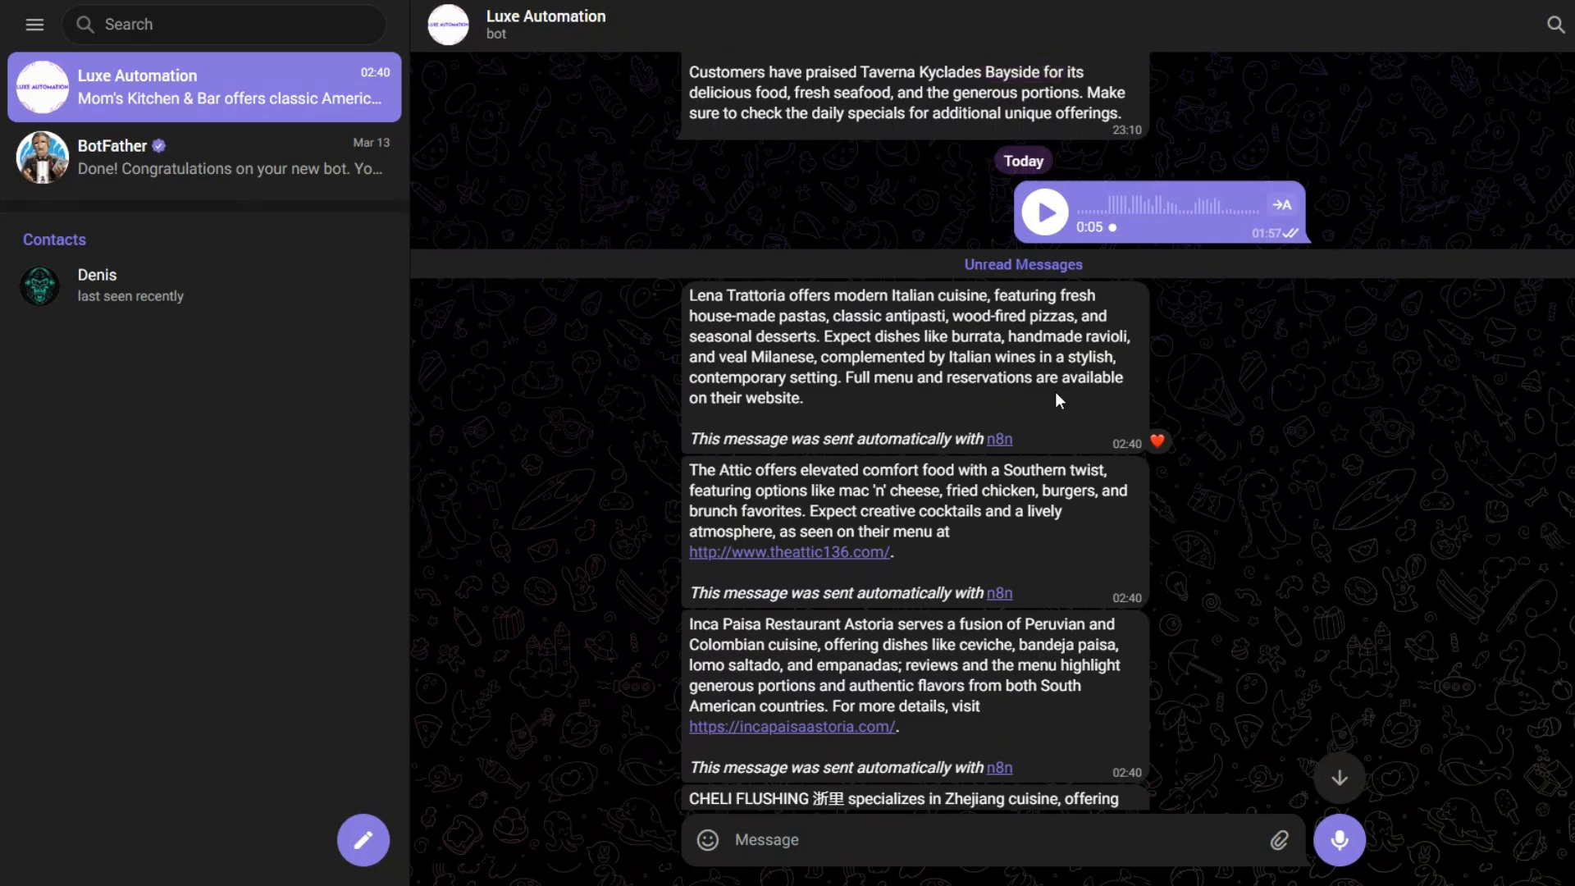
{"action": "left_click_drag", "start_coordinate": [686, 297], "coordinate": [790, 298]}
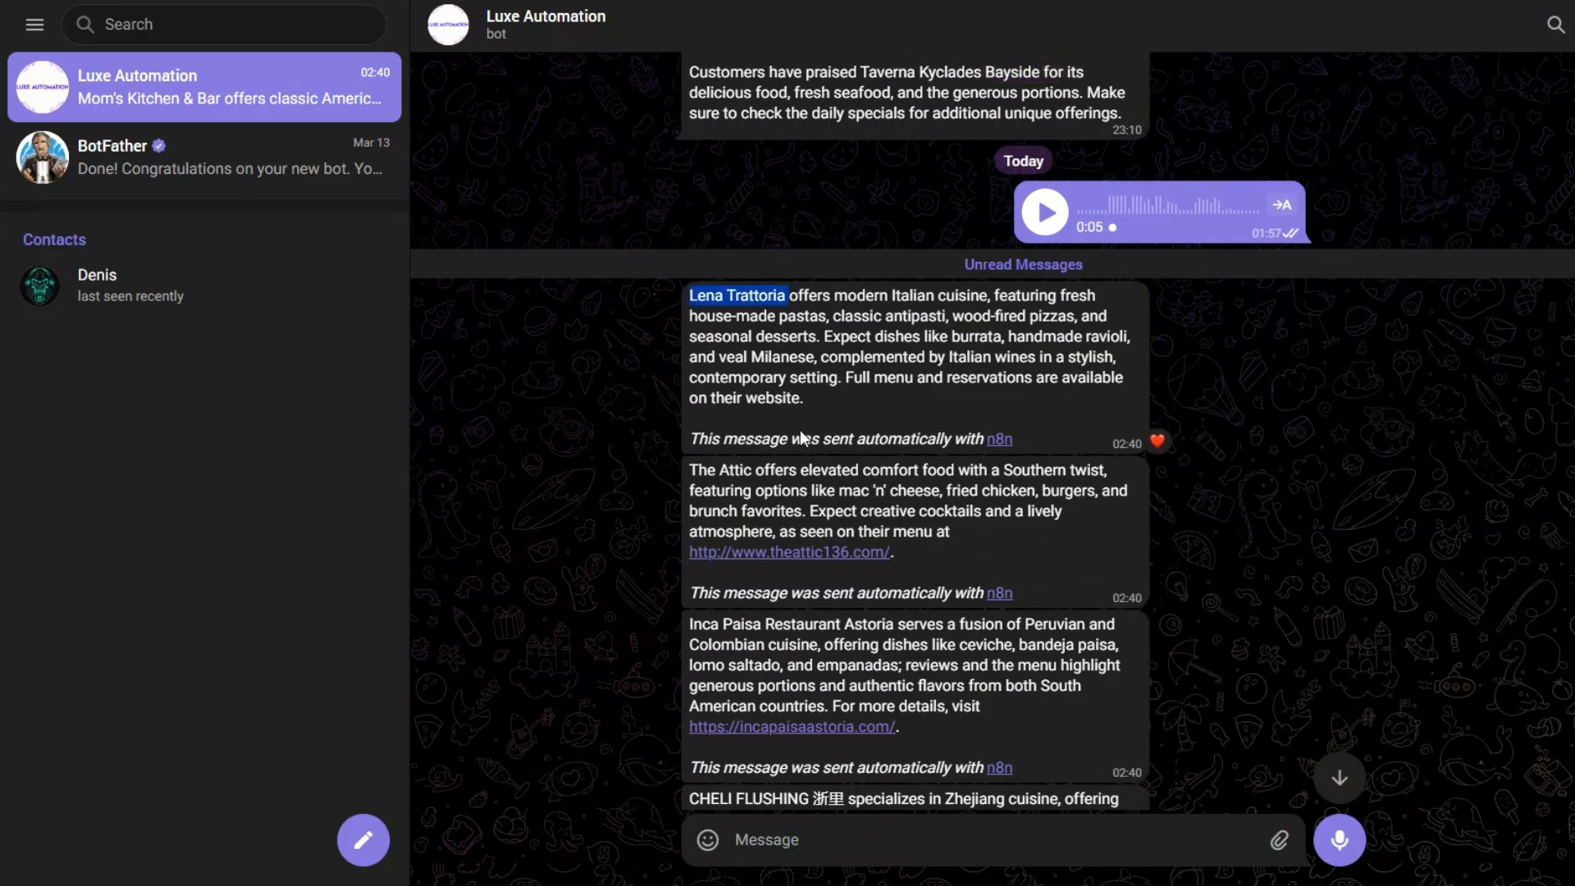
{"action": "left_click_drag", "start_coordinate": [699, 470], "coordinate": [790, 471]}
{"action": "left_click_drag", "start_coordinate": [701, 625], "coordinate": [982, 707]}
{"action": "scroll", "coordinate": [942, 579], "scroll_direction": "down", "scroll_amount": 3}
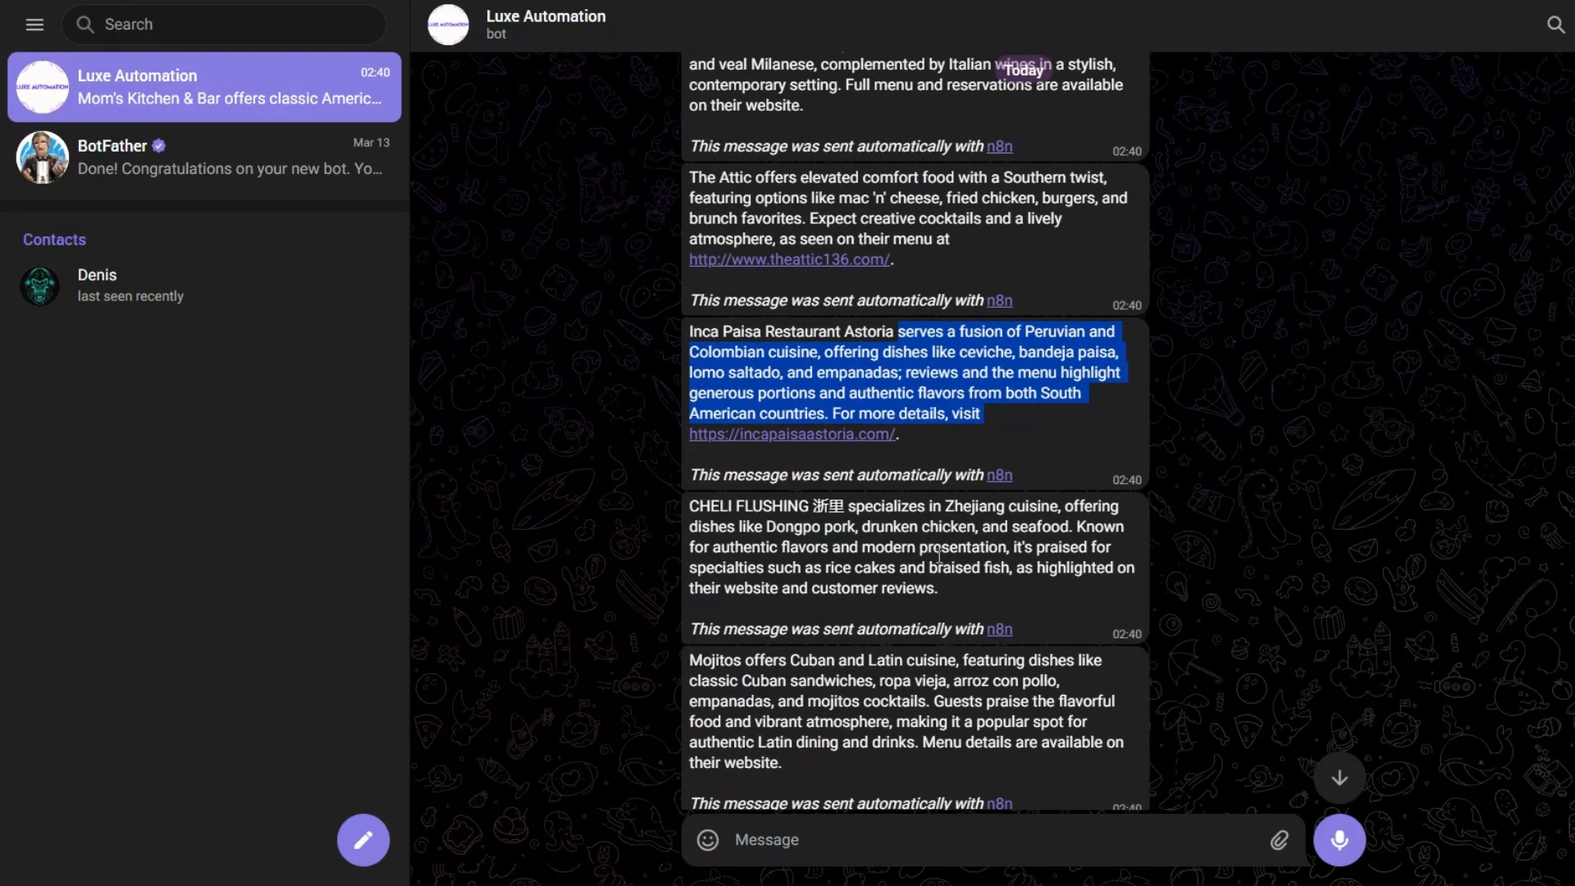
{"action": "scroll", "coordinate": [861, 361], "scroll_direction": "down", "scroll_amount": 3}
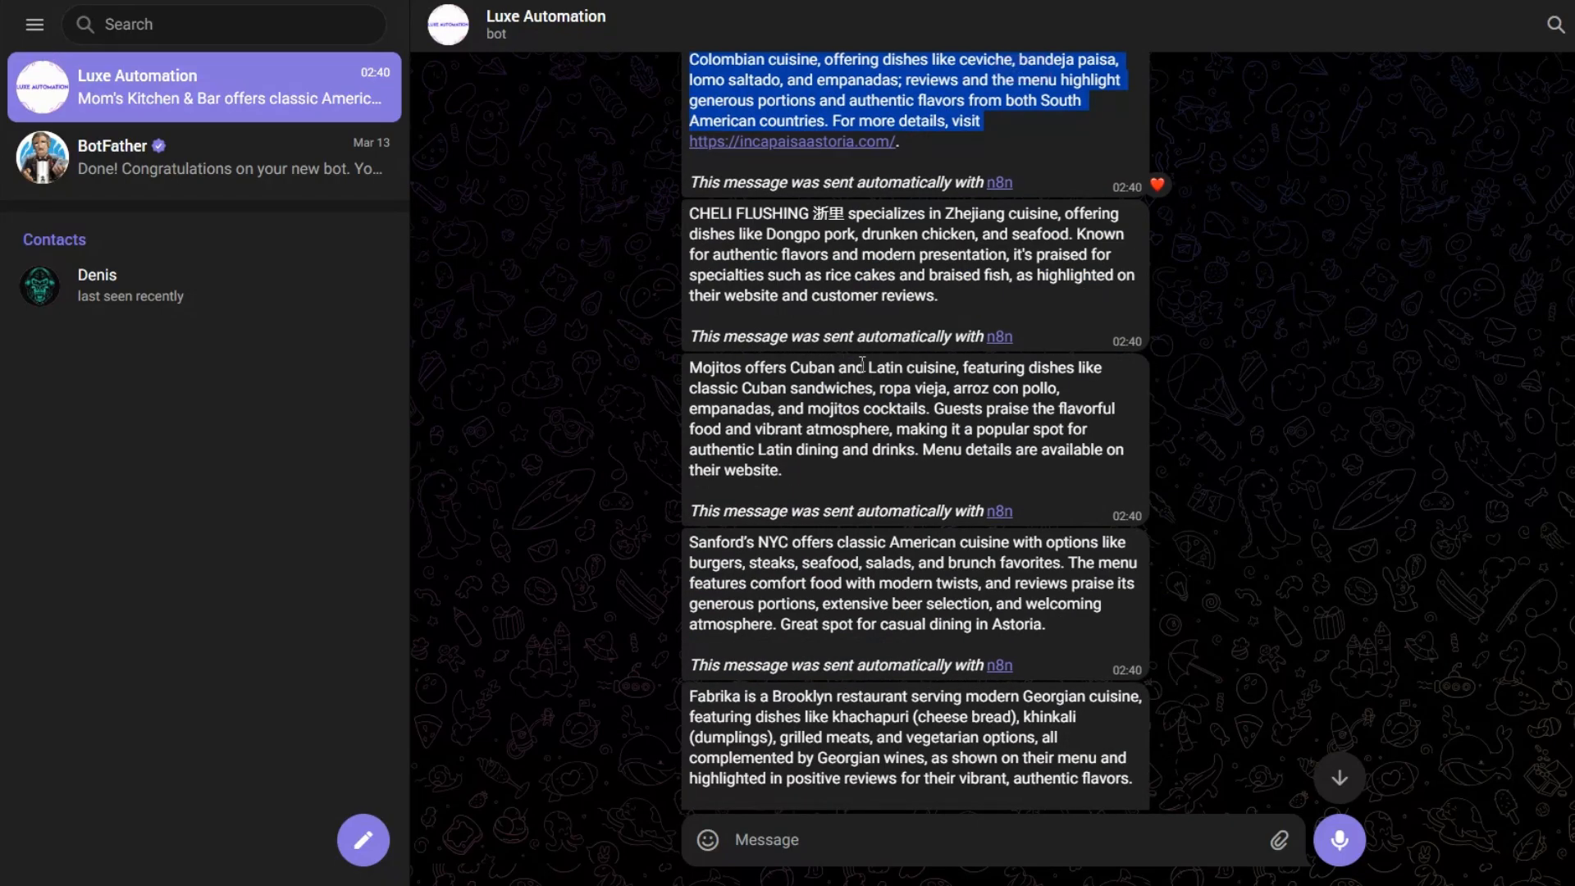
{"action": "scroll", "coordinate": [862, 363], "scroll_direction": "down", "scroll_amount": 5}
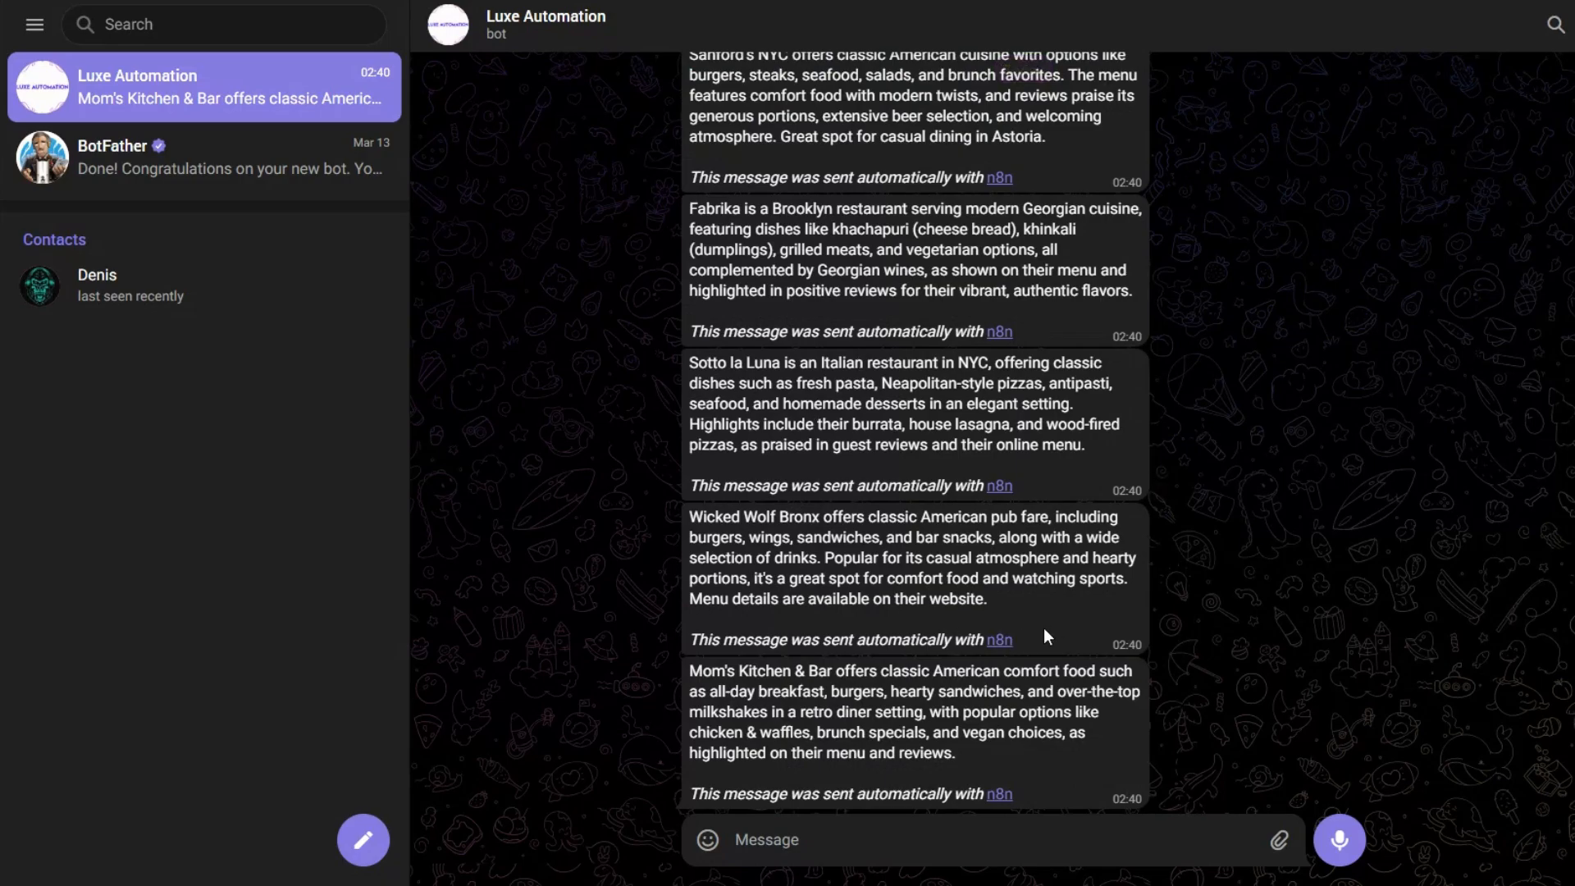
{"action": "left_click_drag", "start_coordinate": [687, 640], "coordinate": [996, 649]}
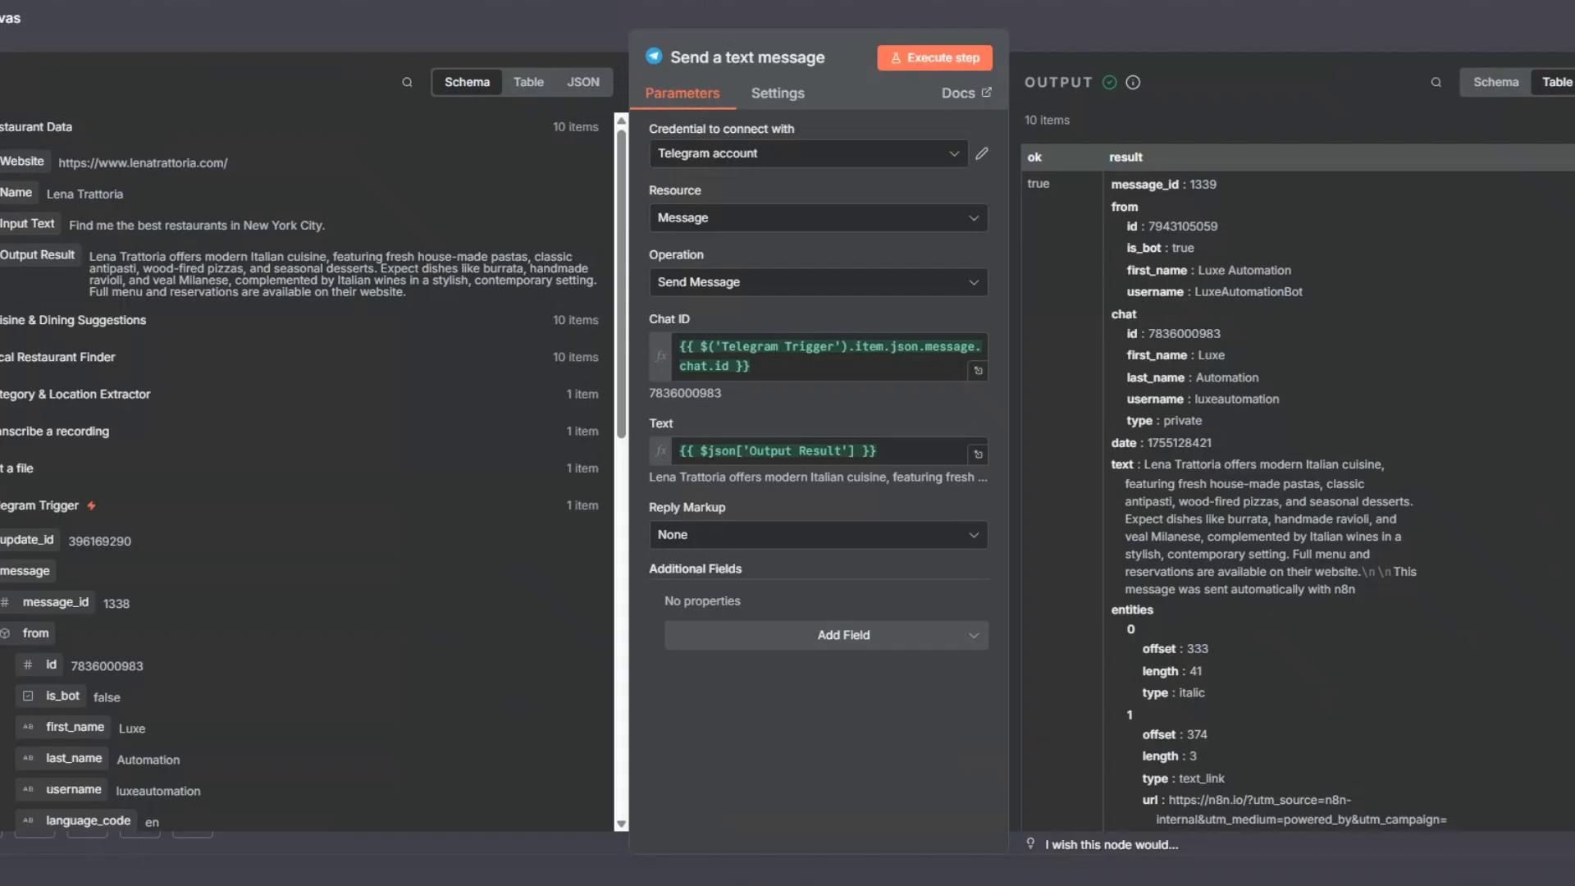
Step: Back in n8n, add the Append n8n Attribution field to the message node, turn it off and execute the node again
{"action": "left_click", "coordinate": [857, 635]}
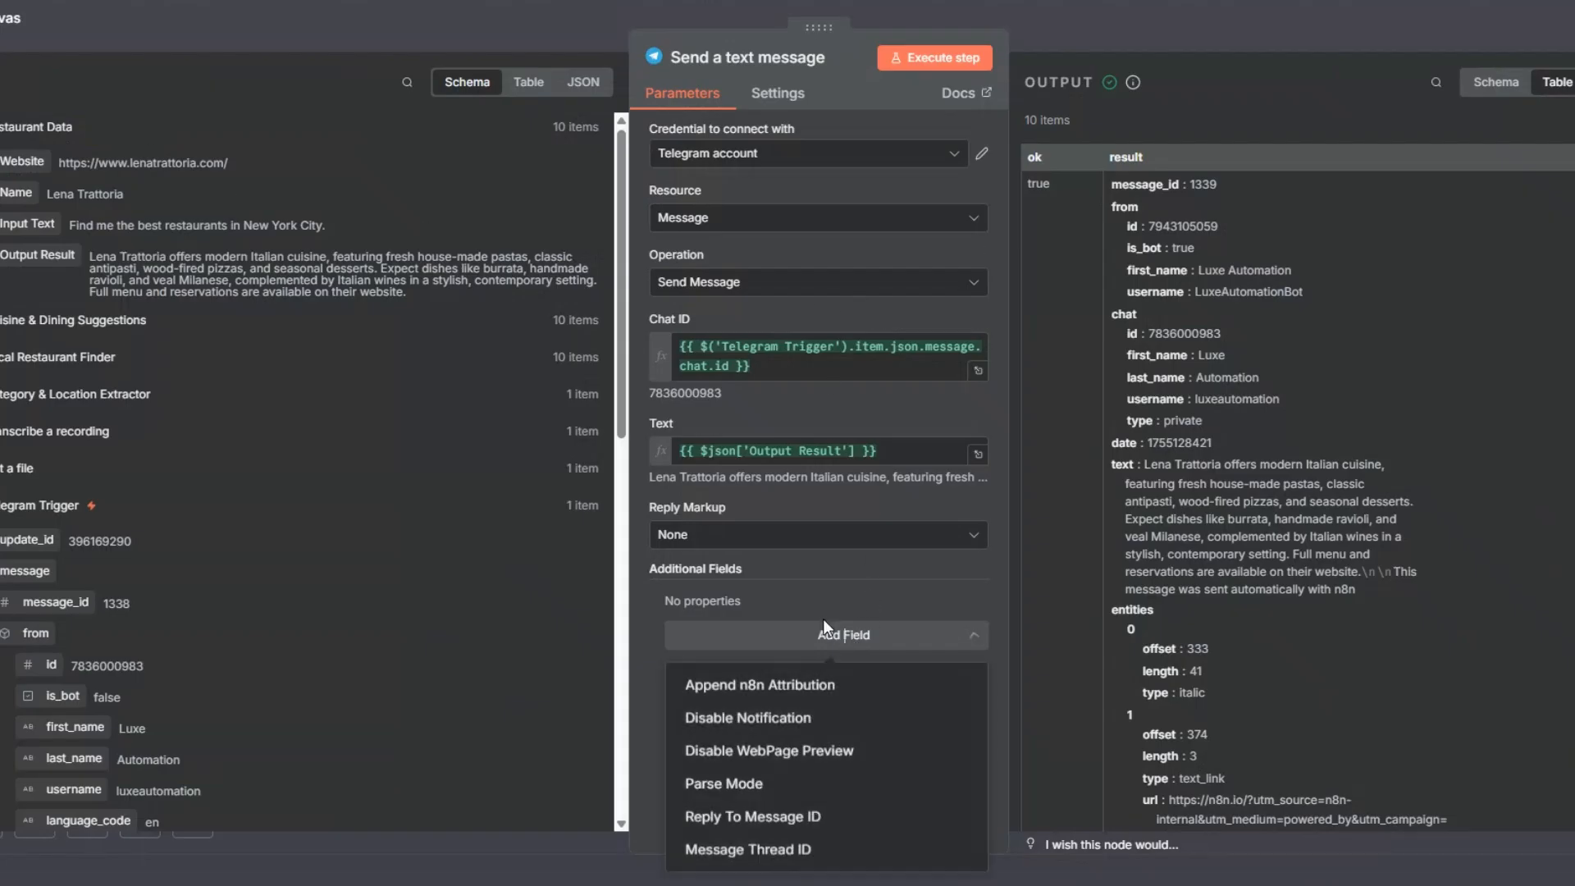
{"action": "left_click", "coordinate": [838, 686]}
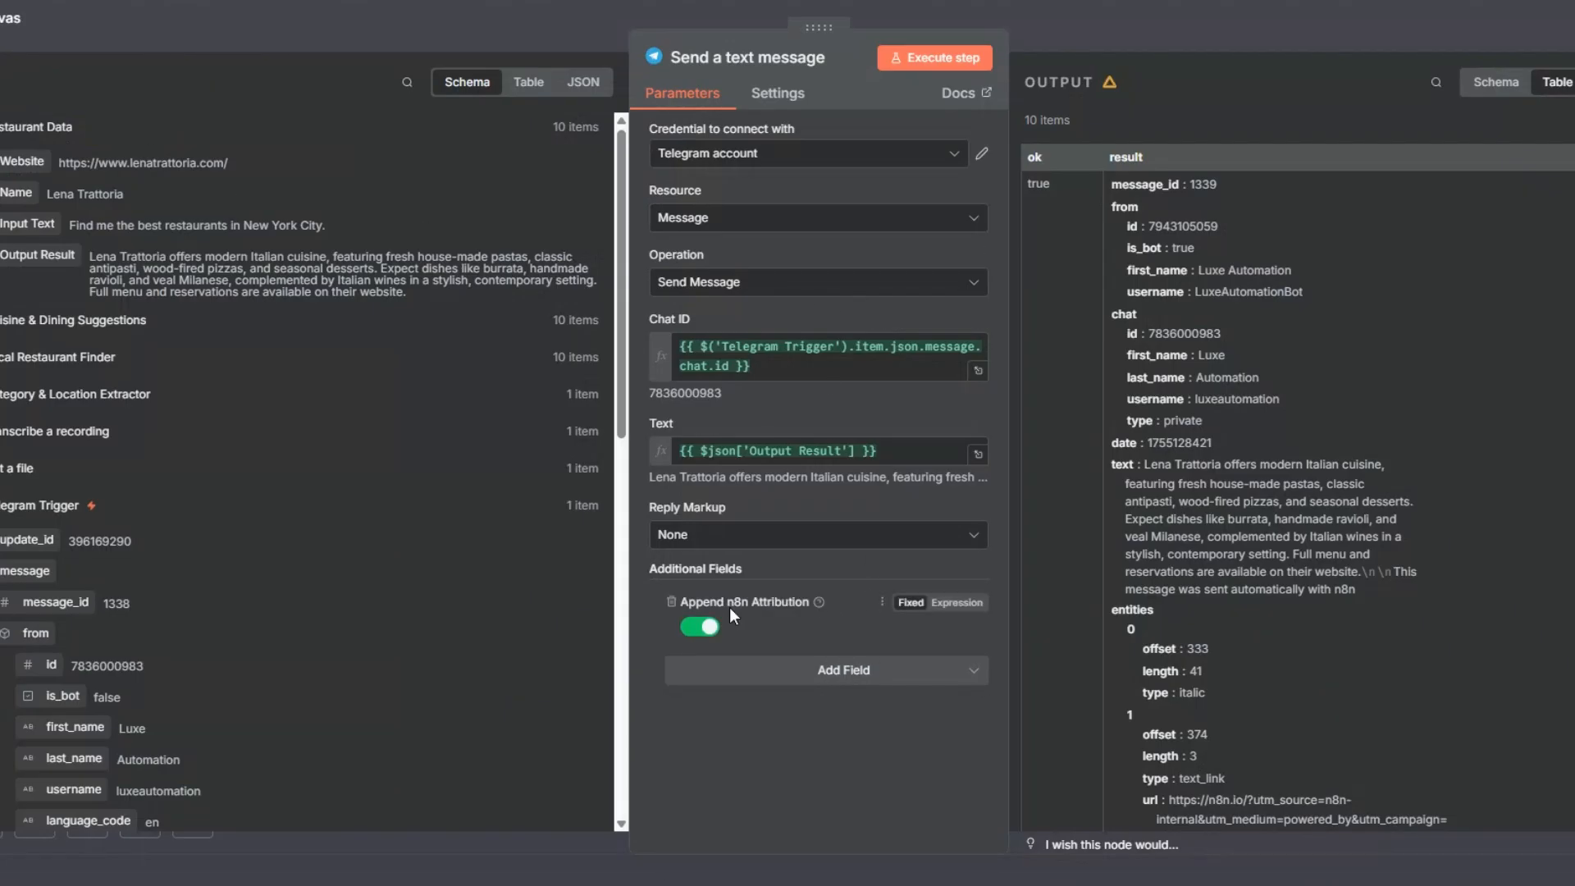
{"action": "left_click", "coordinate": [704, 627]}
{"action": "left_click", "coordinate": [903, 59]}
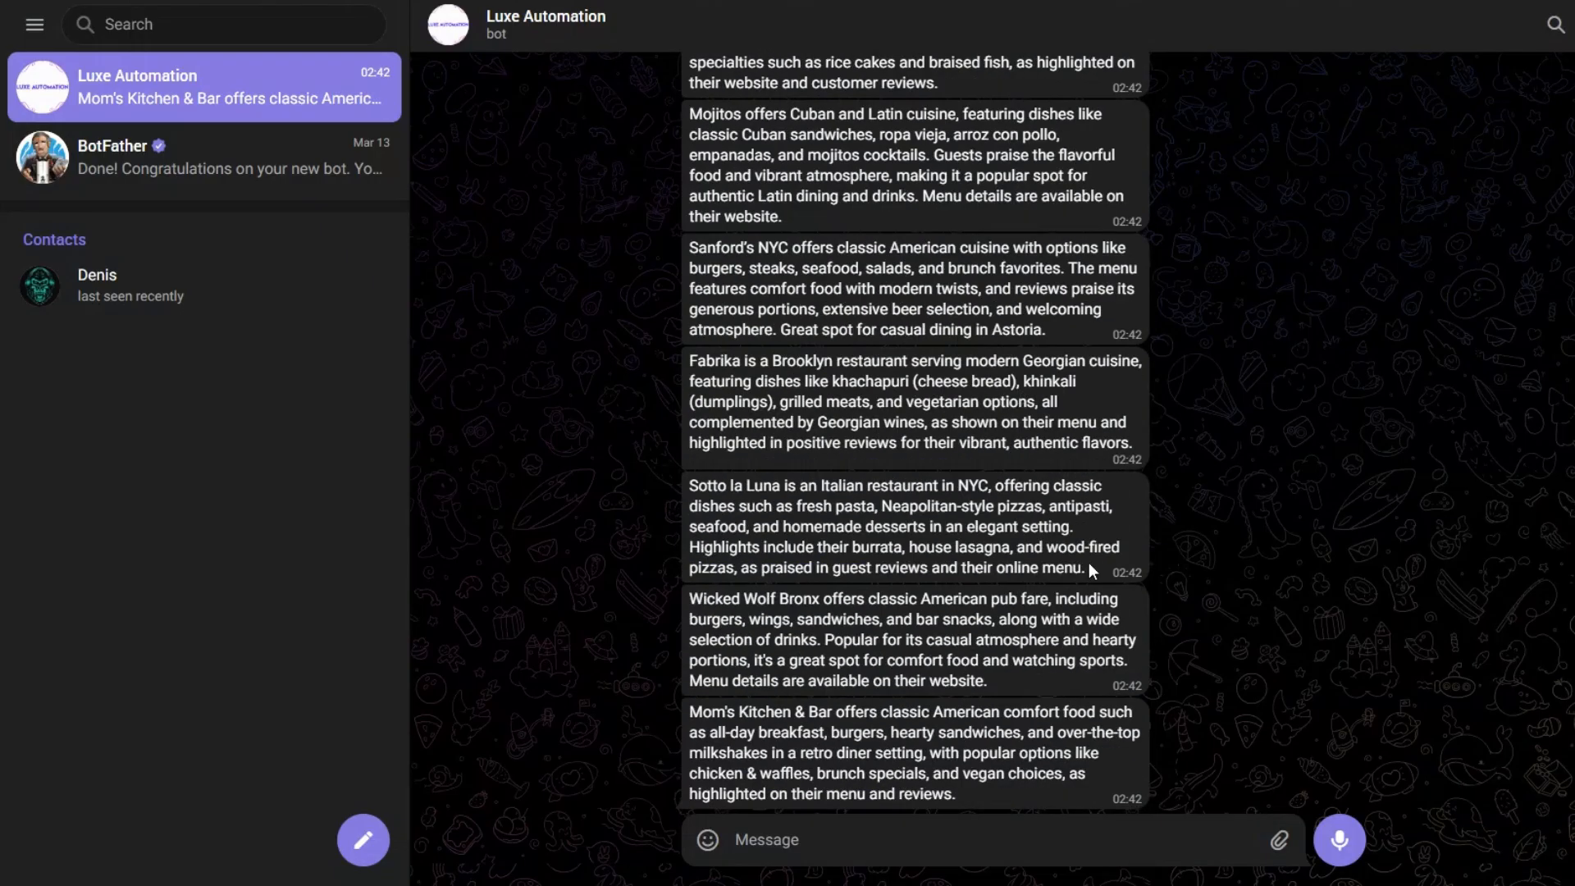
Step: Compare the newly sent restaurant messages with the earlier ones in the Telegram bot chat, and save the n8n workflow
{"action": "scroll", "coordinate": [957, 474], "scroll_direction": "up", "scroll_amount": 6}
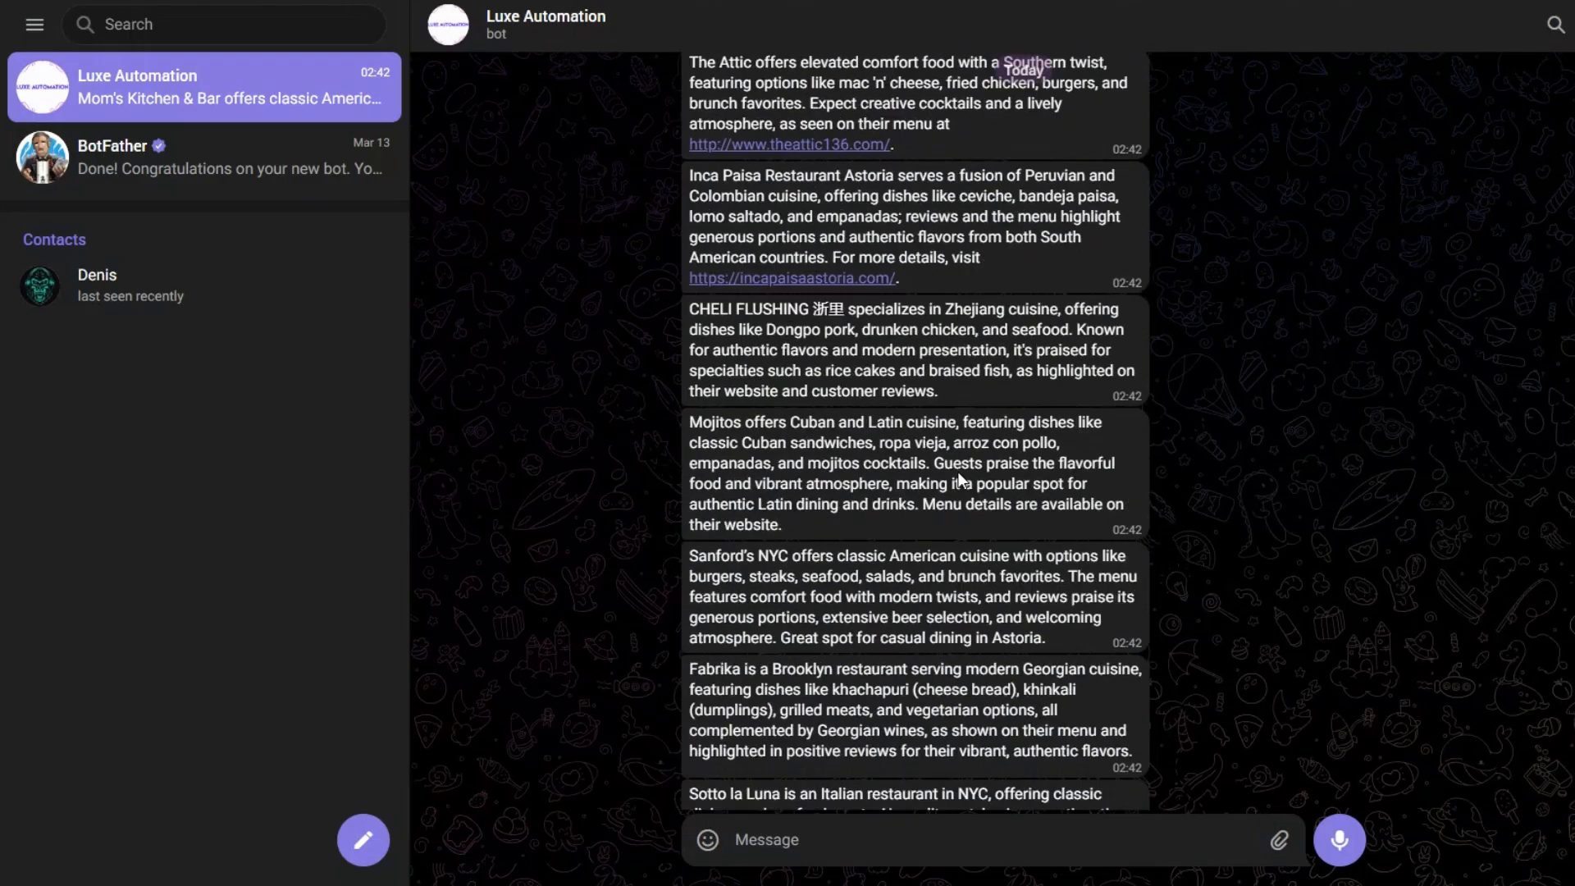
{"action": "scroll", "coordinate": [957, 474], "scroll_direction": "up", "scroll_amount": 5}
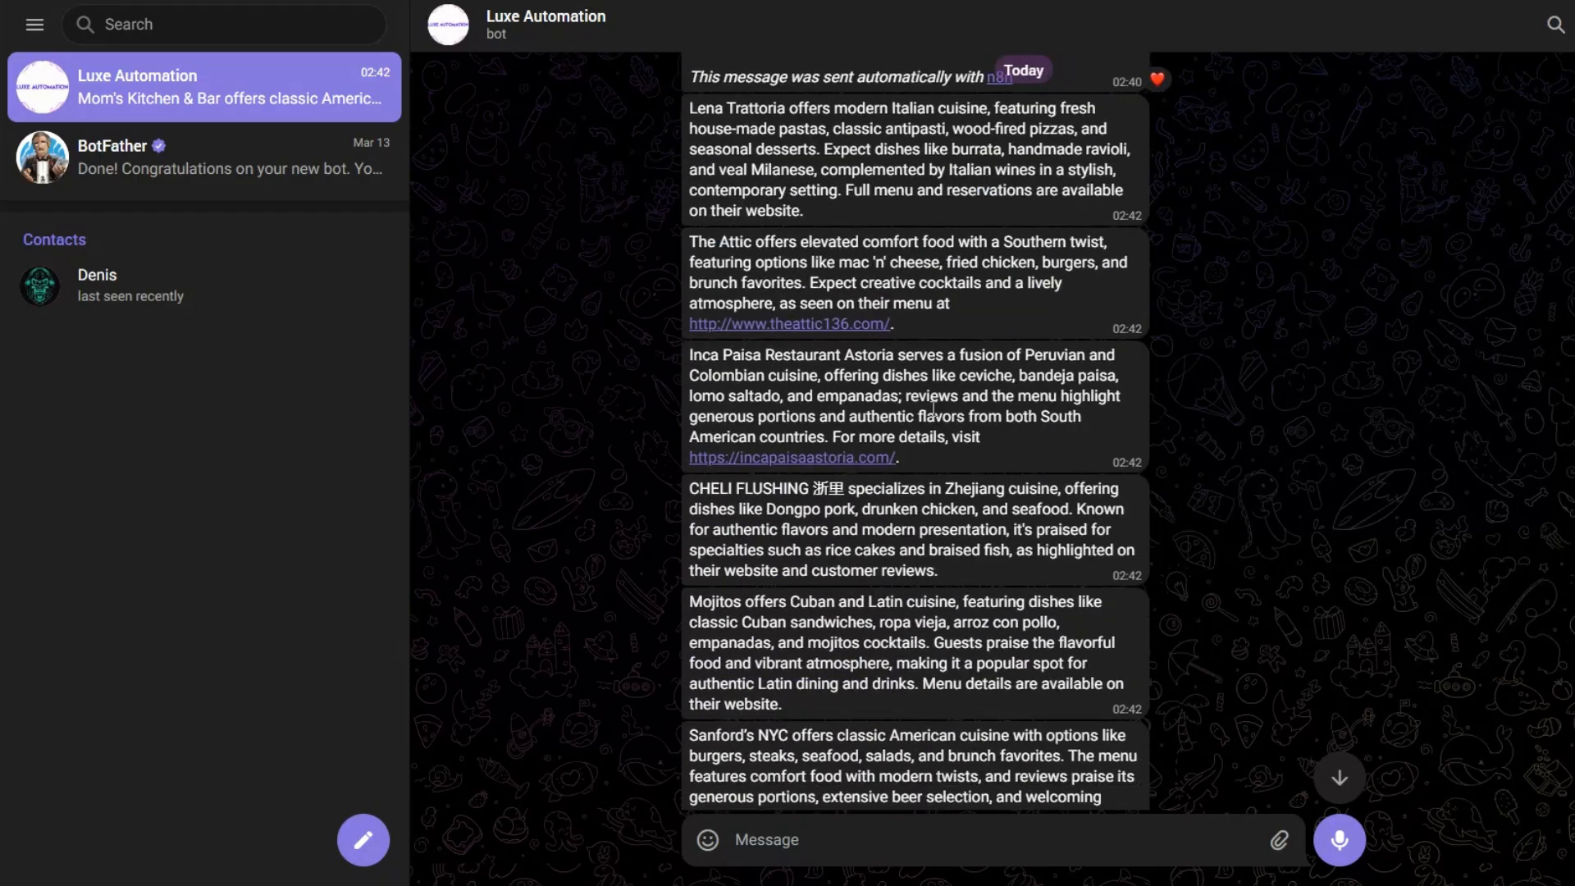
{"action": "scroll", "coordinate": [932, 408], "scroll_direction": "down", "scroll_amount": 5}
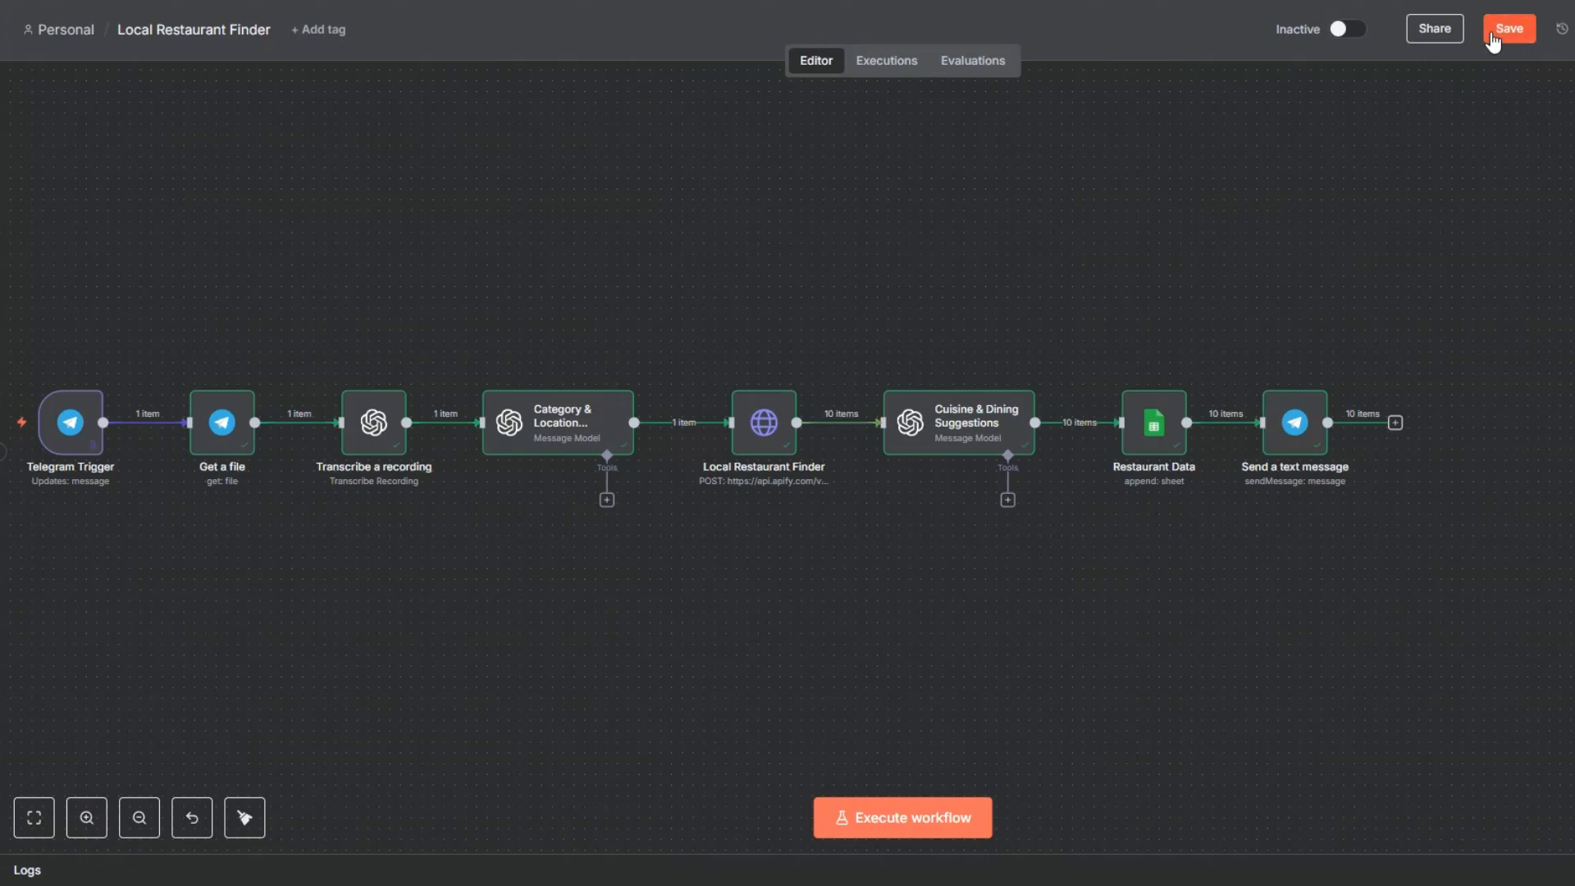
{"action": "left_click", "coordinate": [1501, 30]}
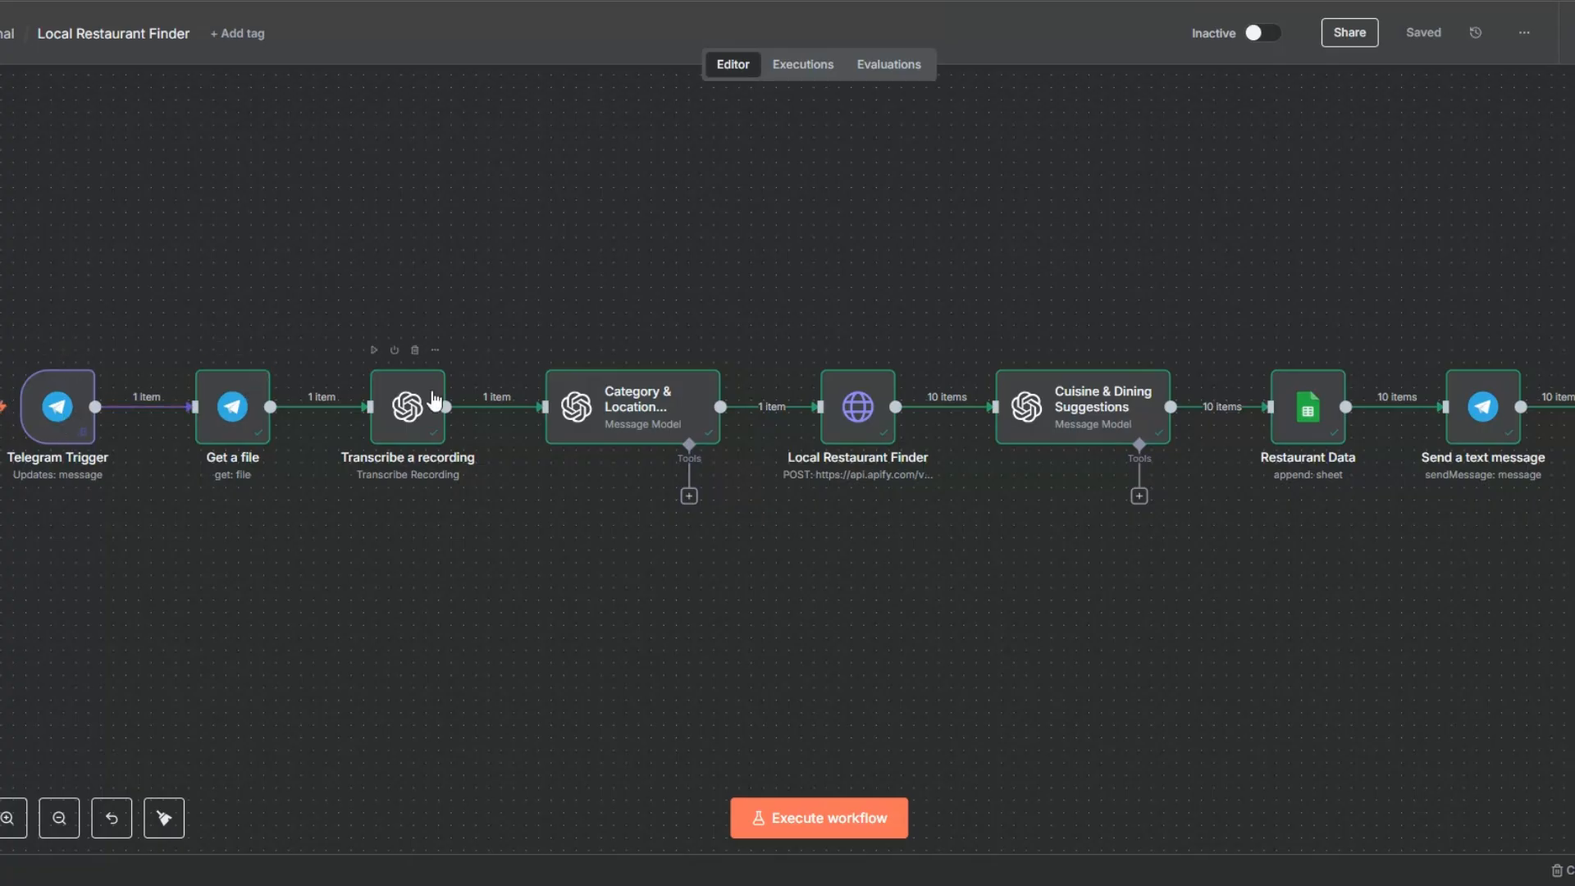
Step: Review the Category & Location Extractor node's prompts and output, and return to the workflow canvas
{"action": "right_click", "coordinate": [604, 402]}
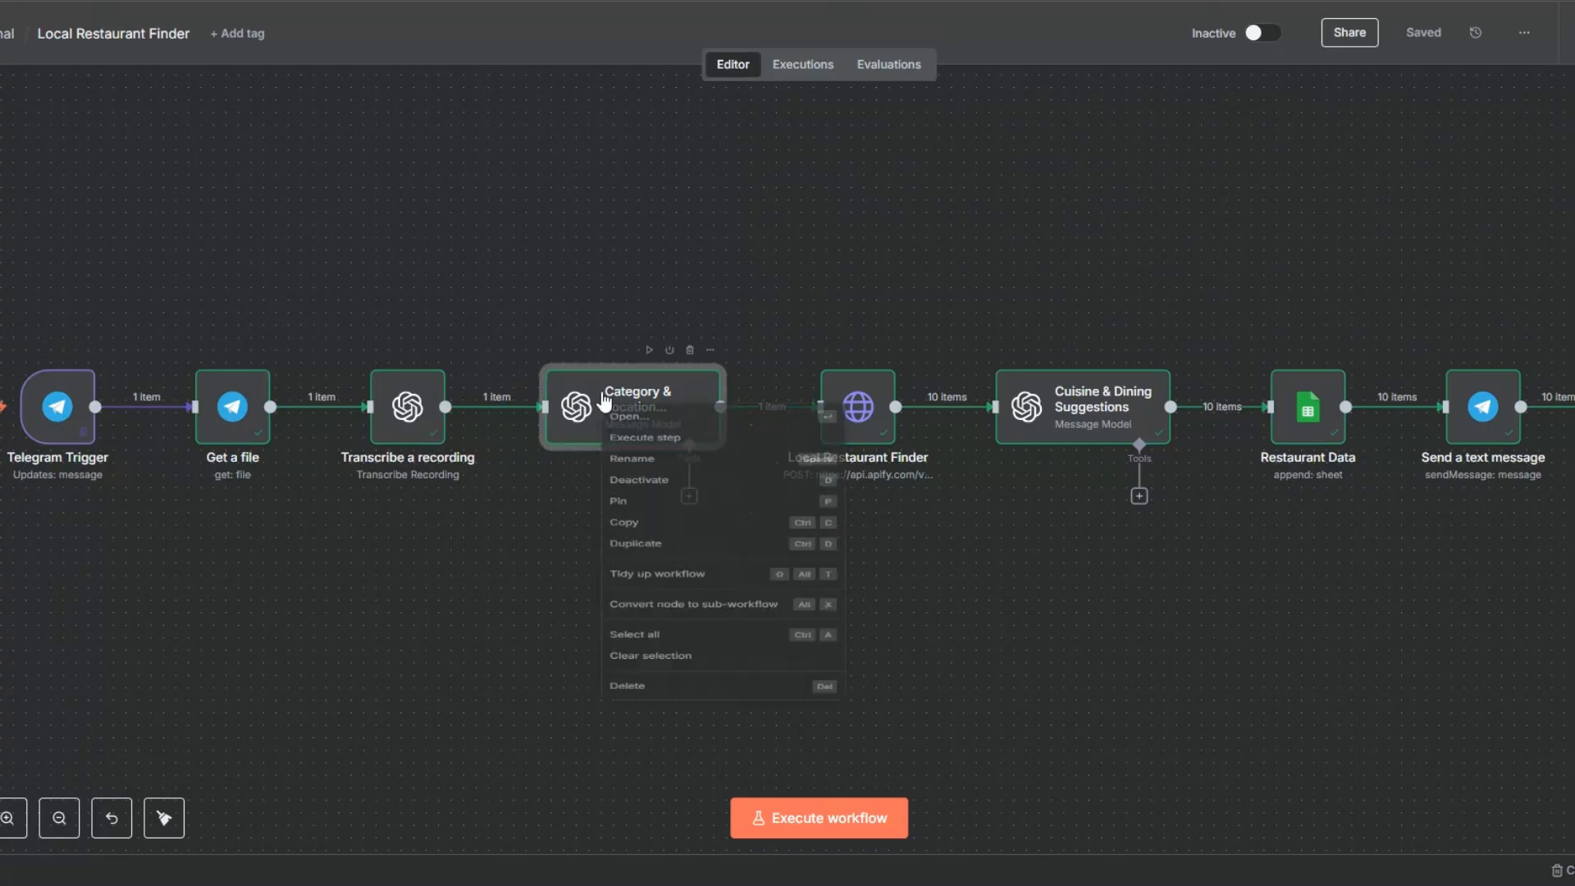
{"action": "left_click", "coordinate": [623, 421]}
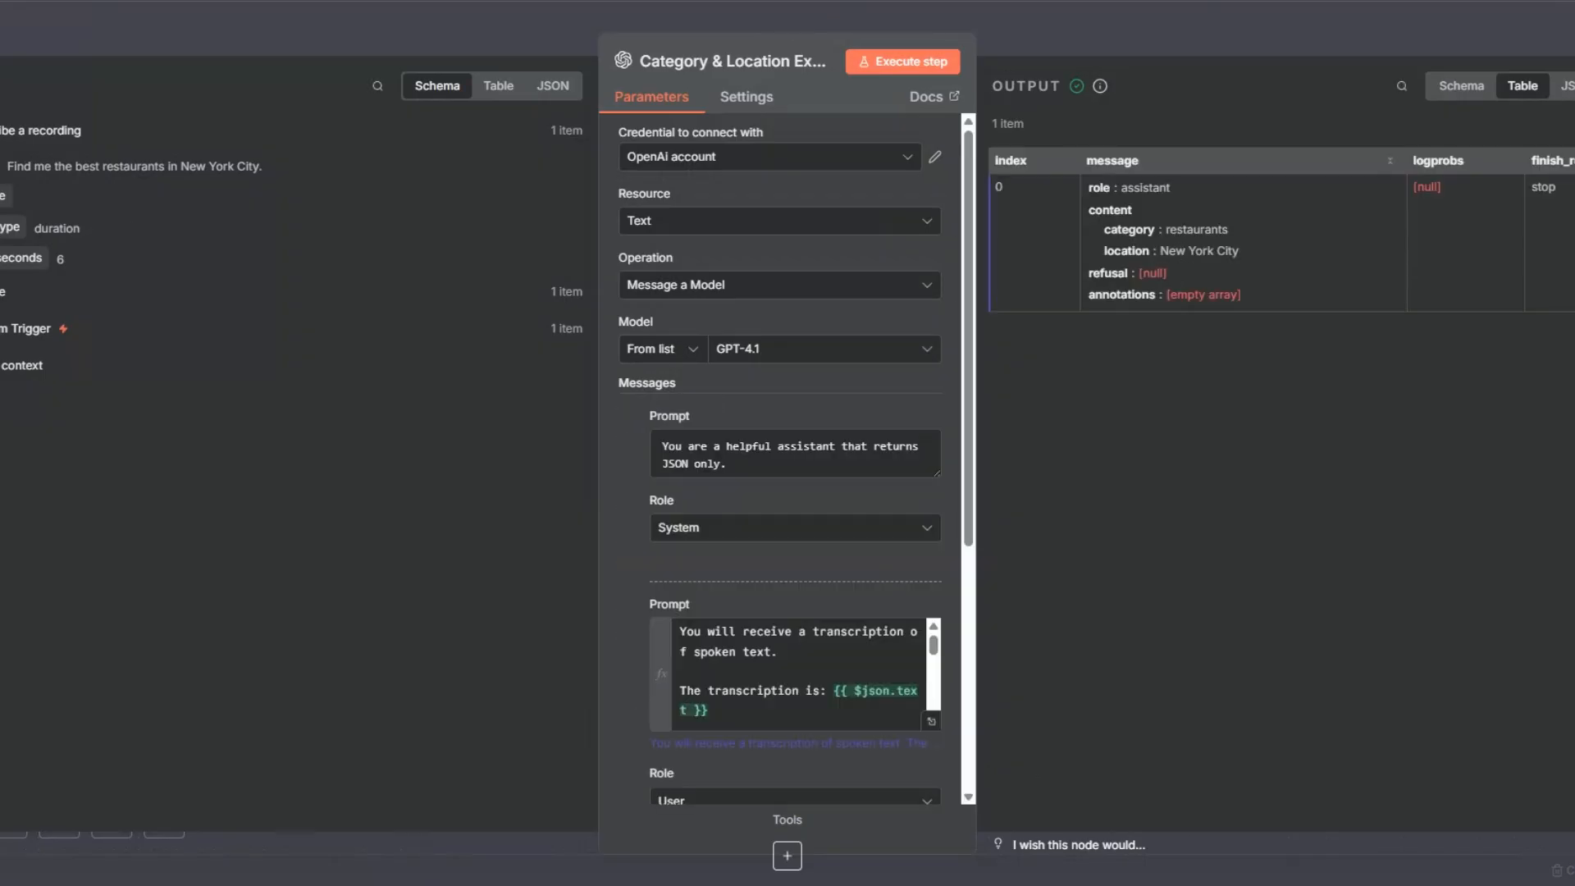
{"action": "key", "text": "Escape"}
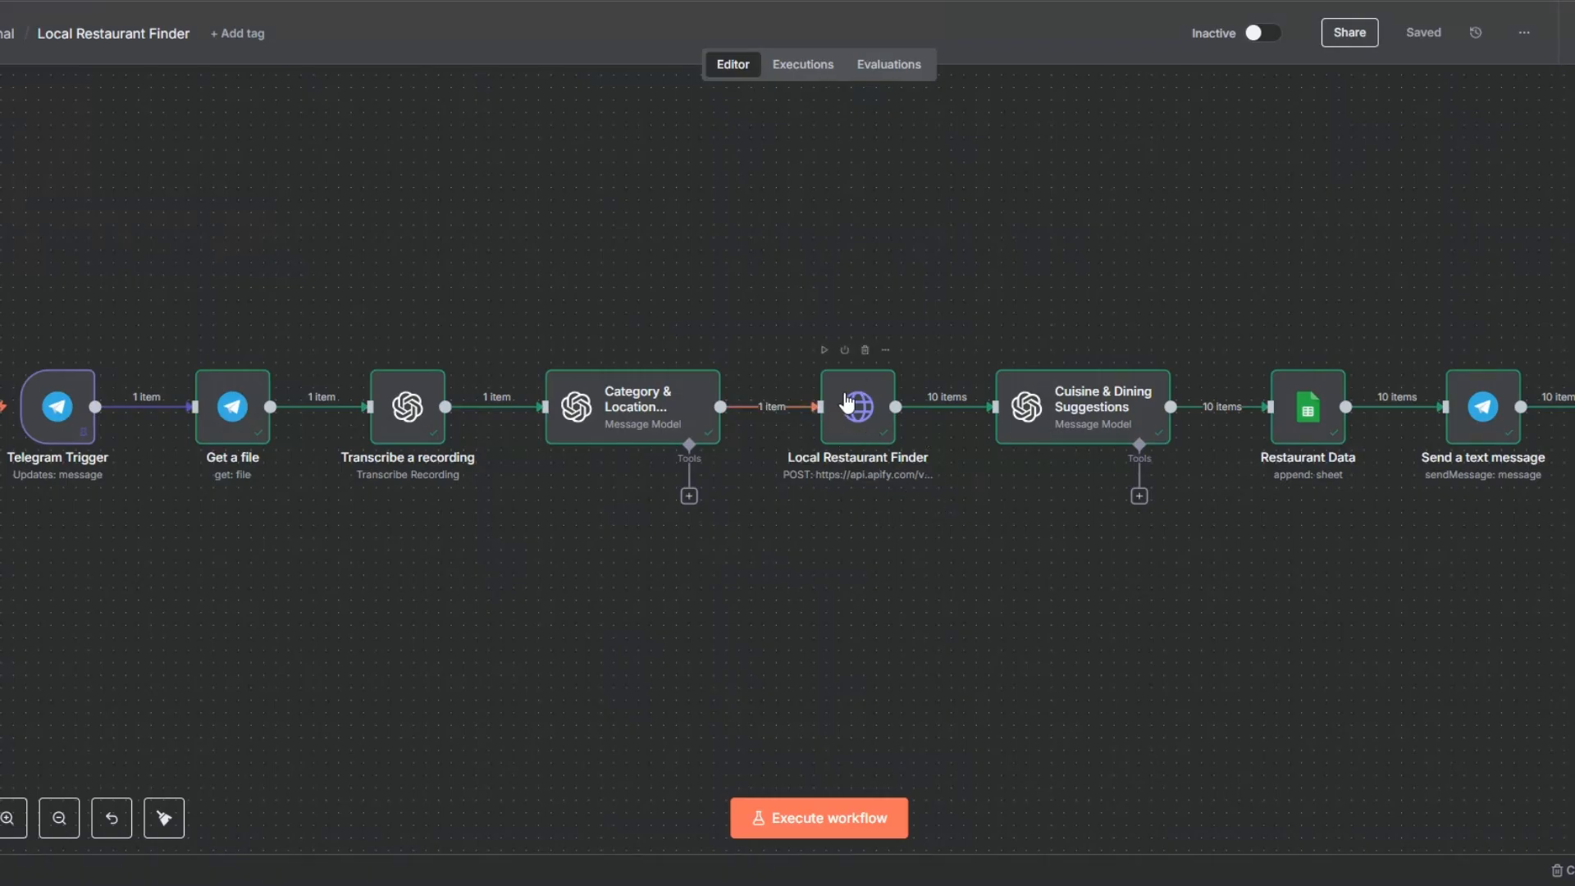
{"action": "mouse_move", "coordinate": [905, 419]}
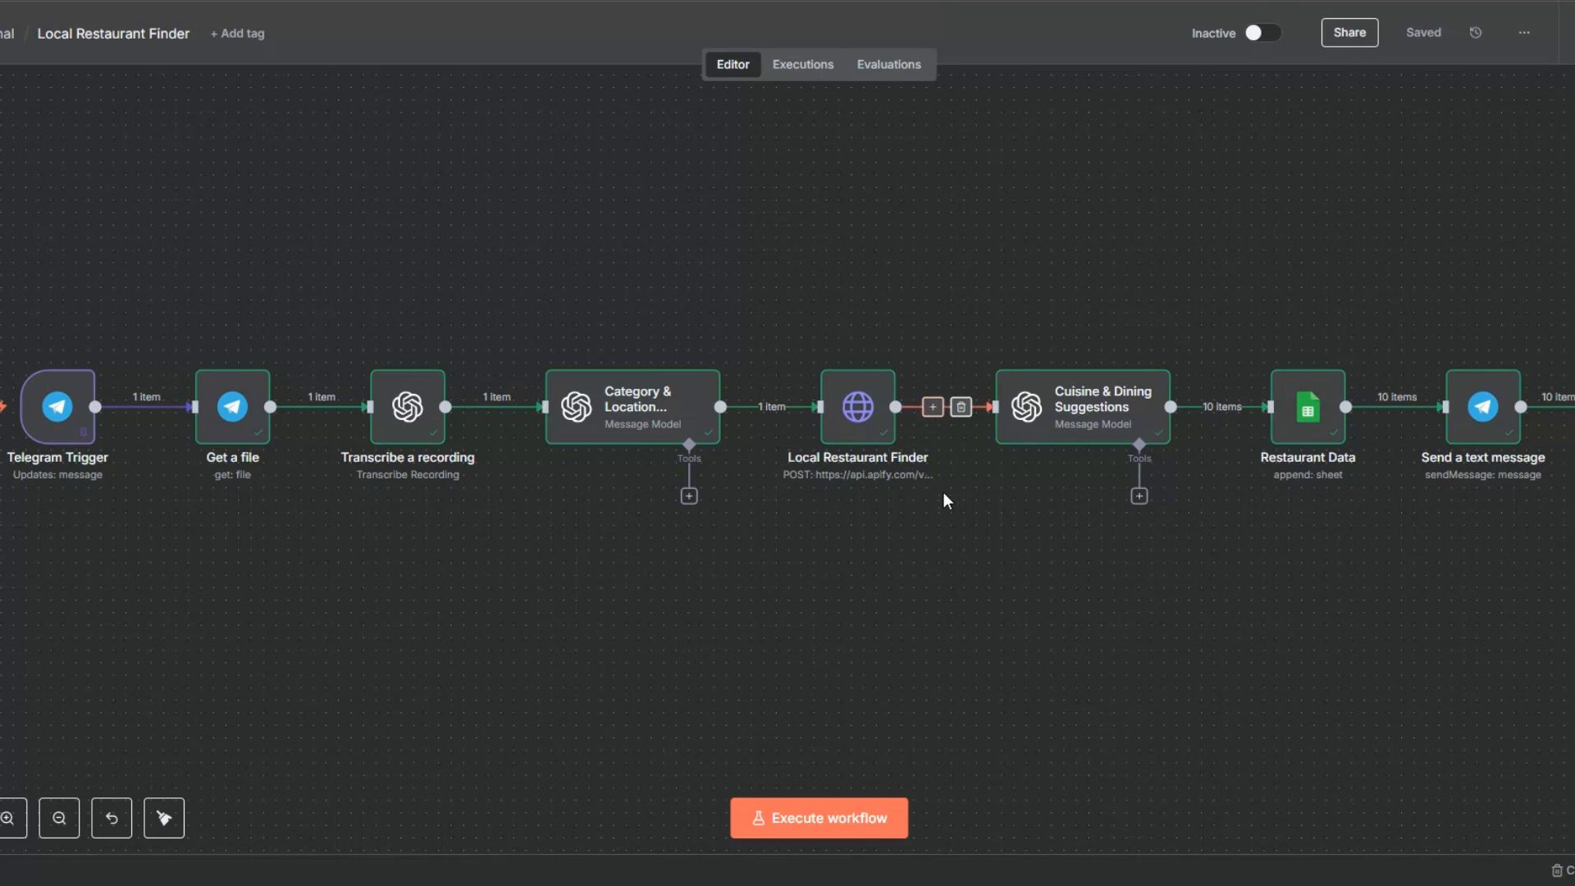
Step: Review the Cuisine & Dining Suggestions node's prompt and generated restaurant descriptions, and return to the workflow canvas
{"action": "mouse_move", "coordinate": [1038, 420]}
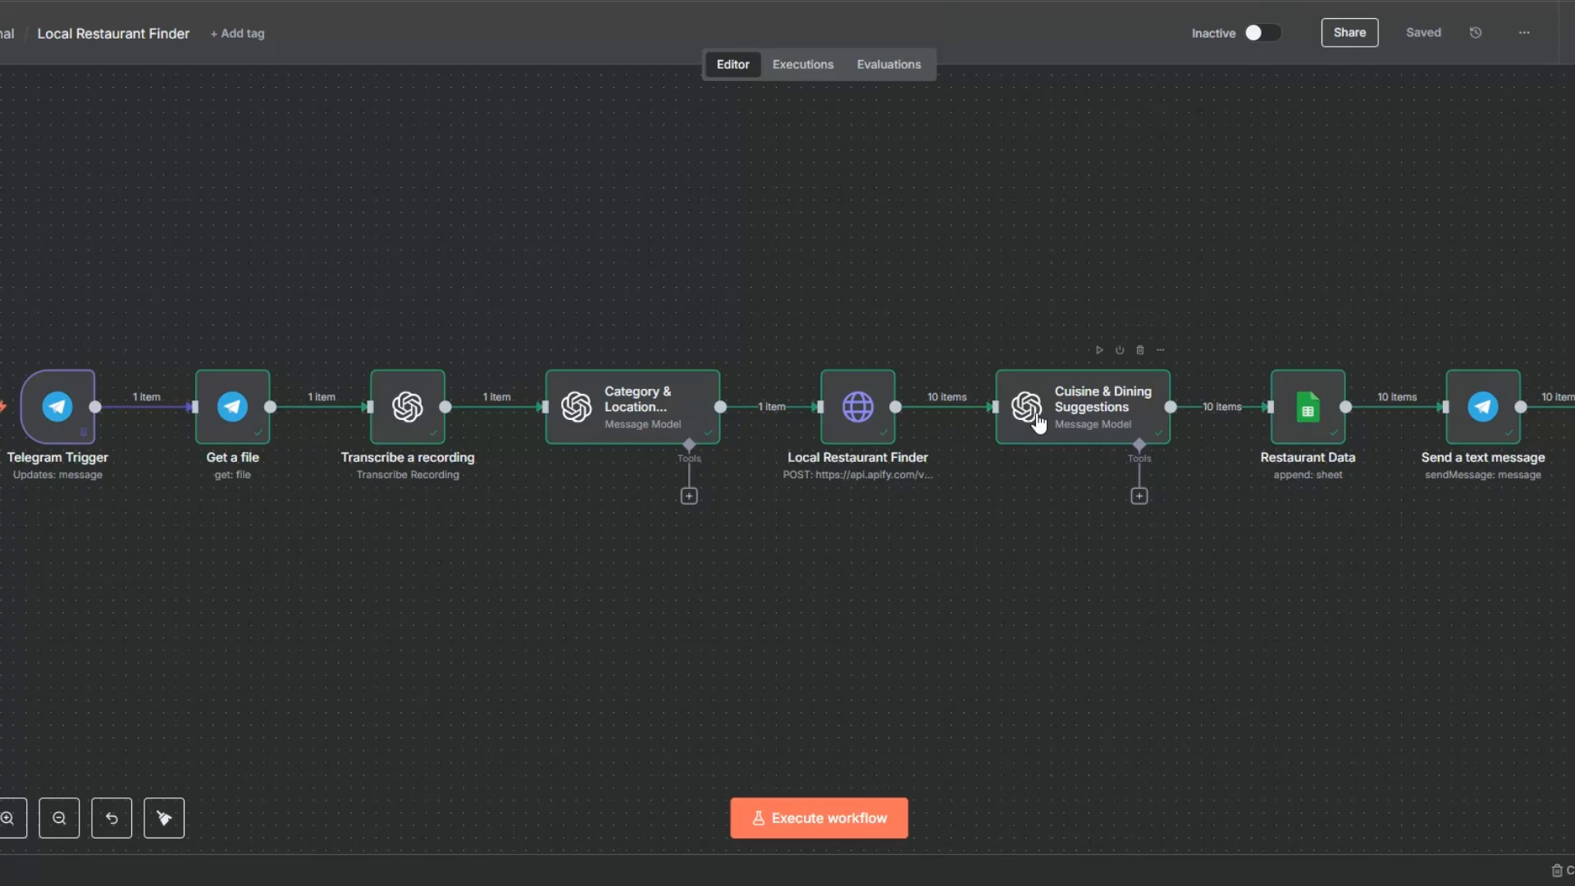
{"action": "right_click", "coordinate": [1068, 433]}
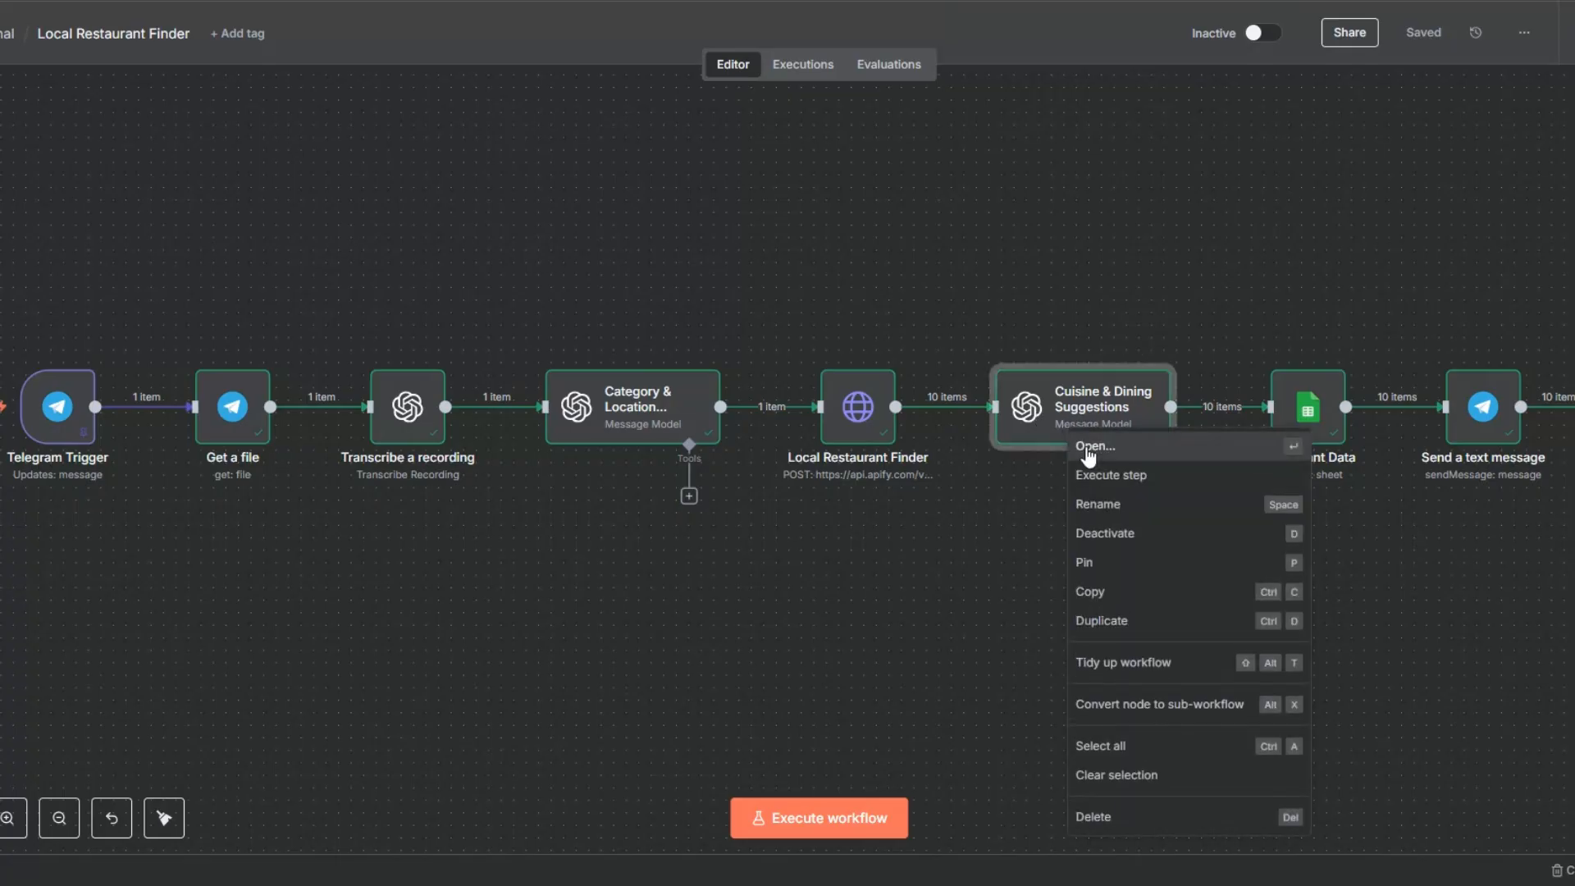
{"action": "left_click", "coordinate": [1086, 446]}
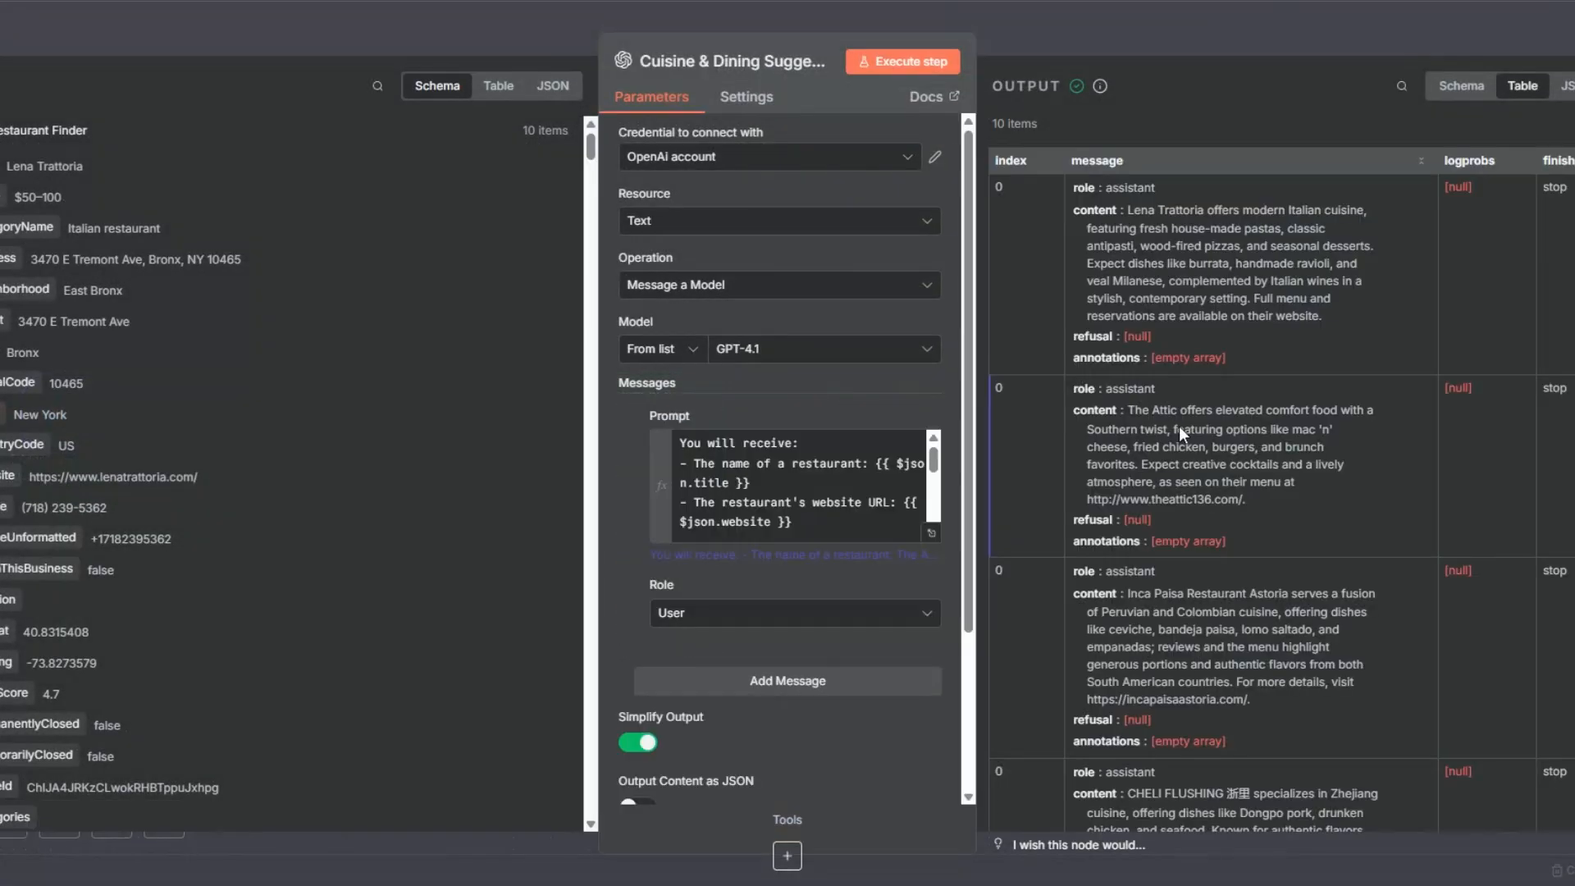
{"action": "key", "text": "Escape"}
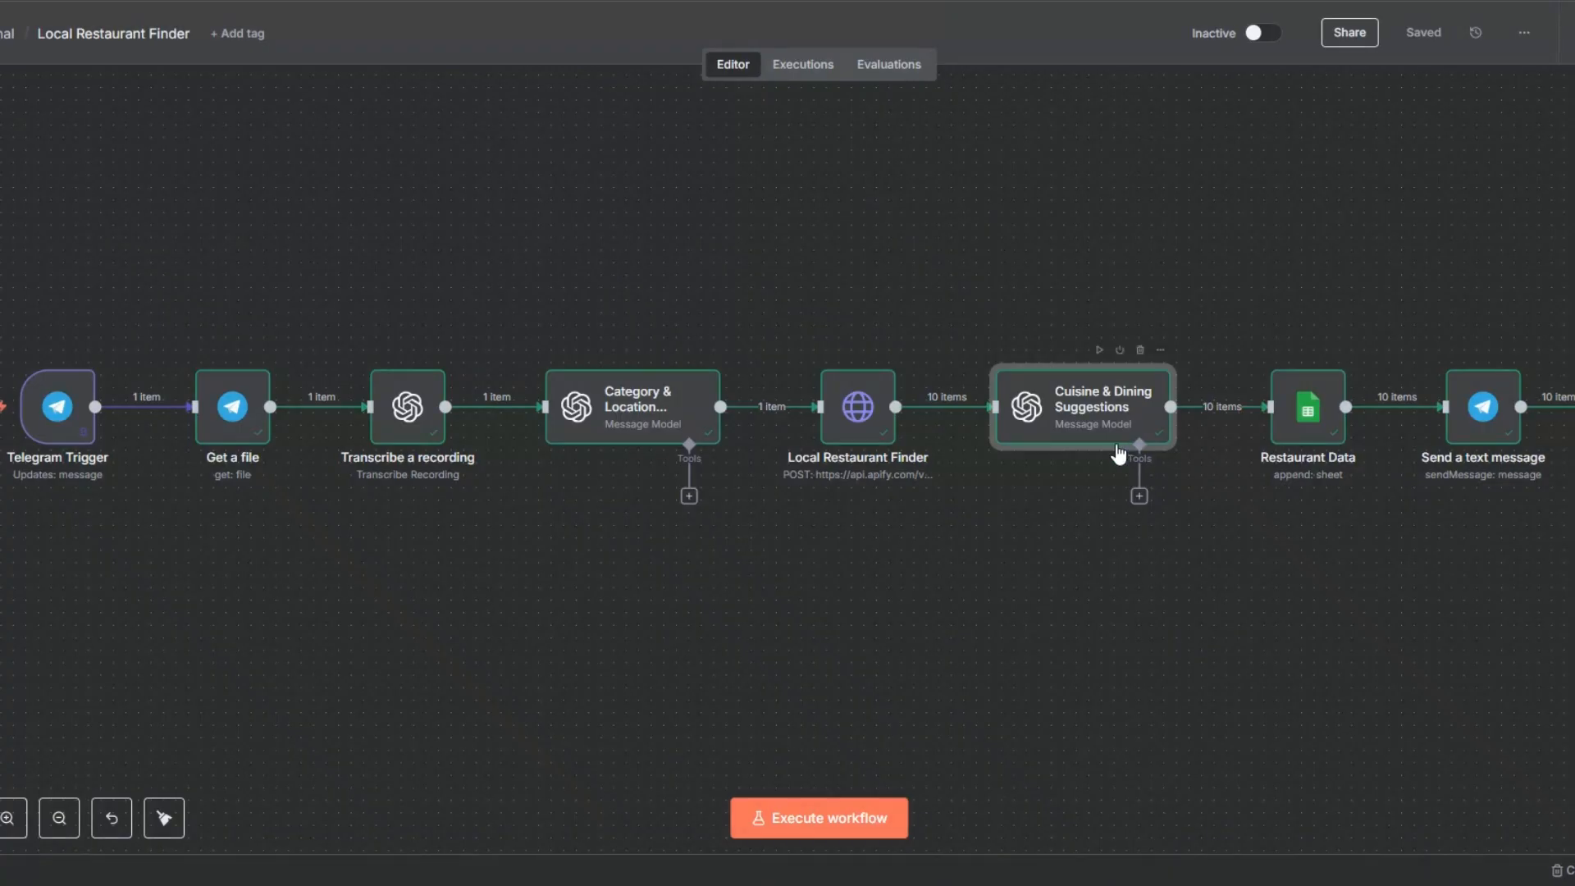
Step: Switch to Google Sheets and review the Website, Name, Input Text and Output Result columns of the Local Restaurant Finder sheet
{"action": "mouse_move", "coordinate": [1284, 367]}
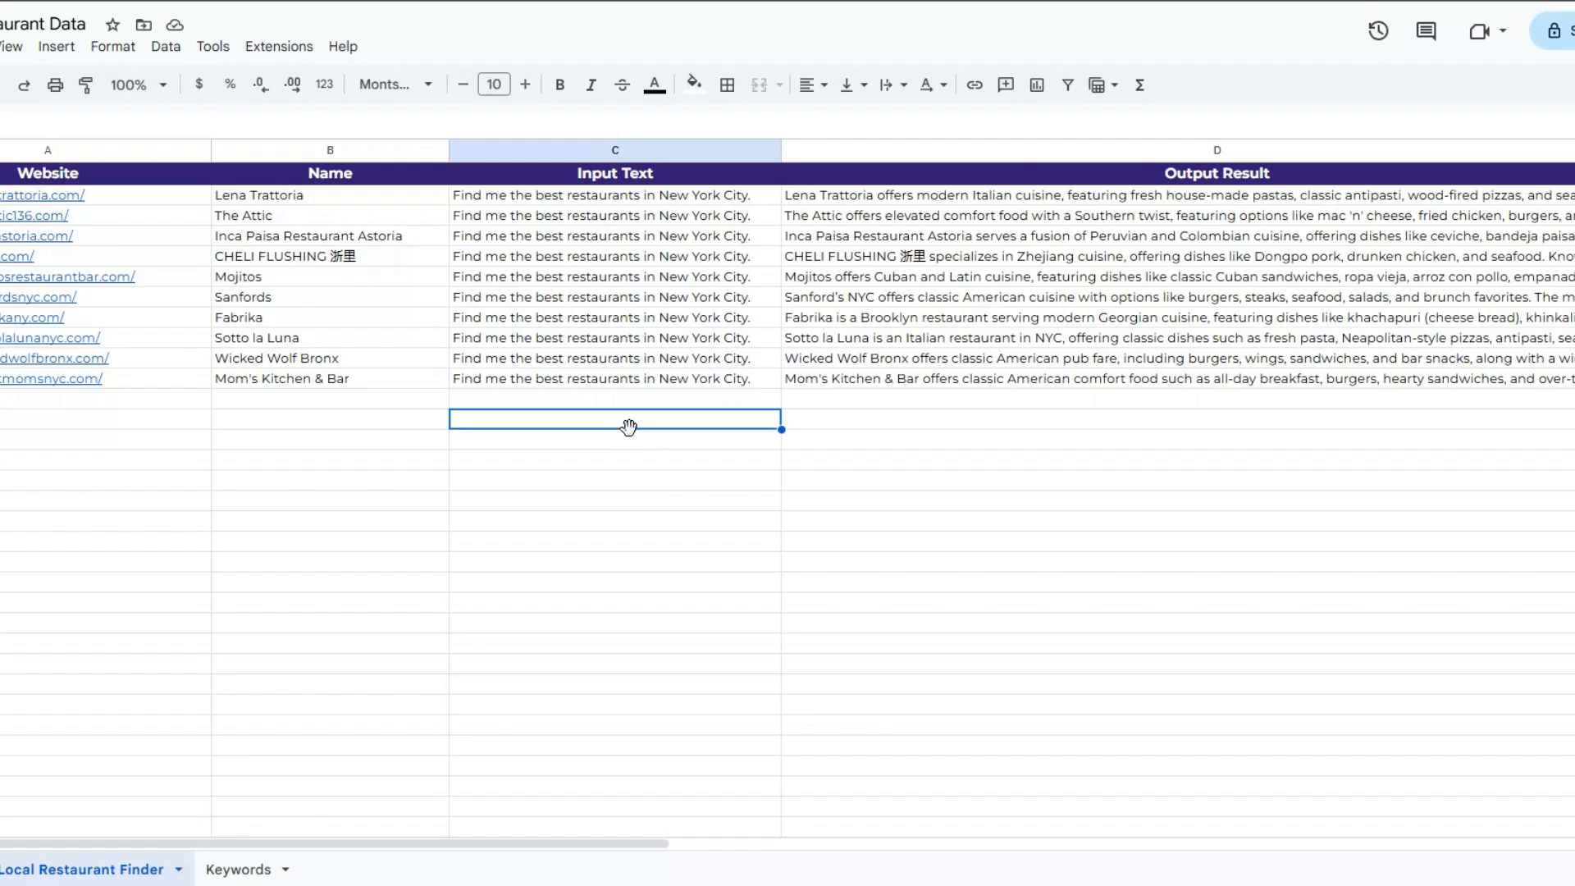
{"action": "left_click", "coordinate": [136, 484]}
{"action": "left_click", "coordinate": [334, 502]}
{"action": "left_click", "coordinate": [597, 503]}
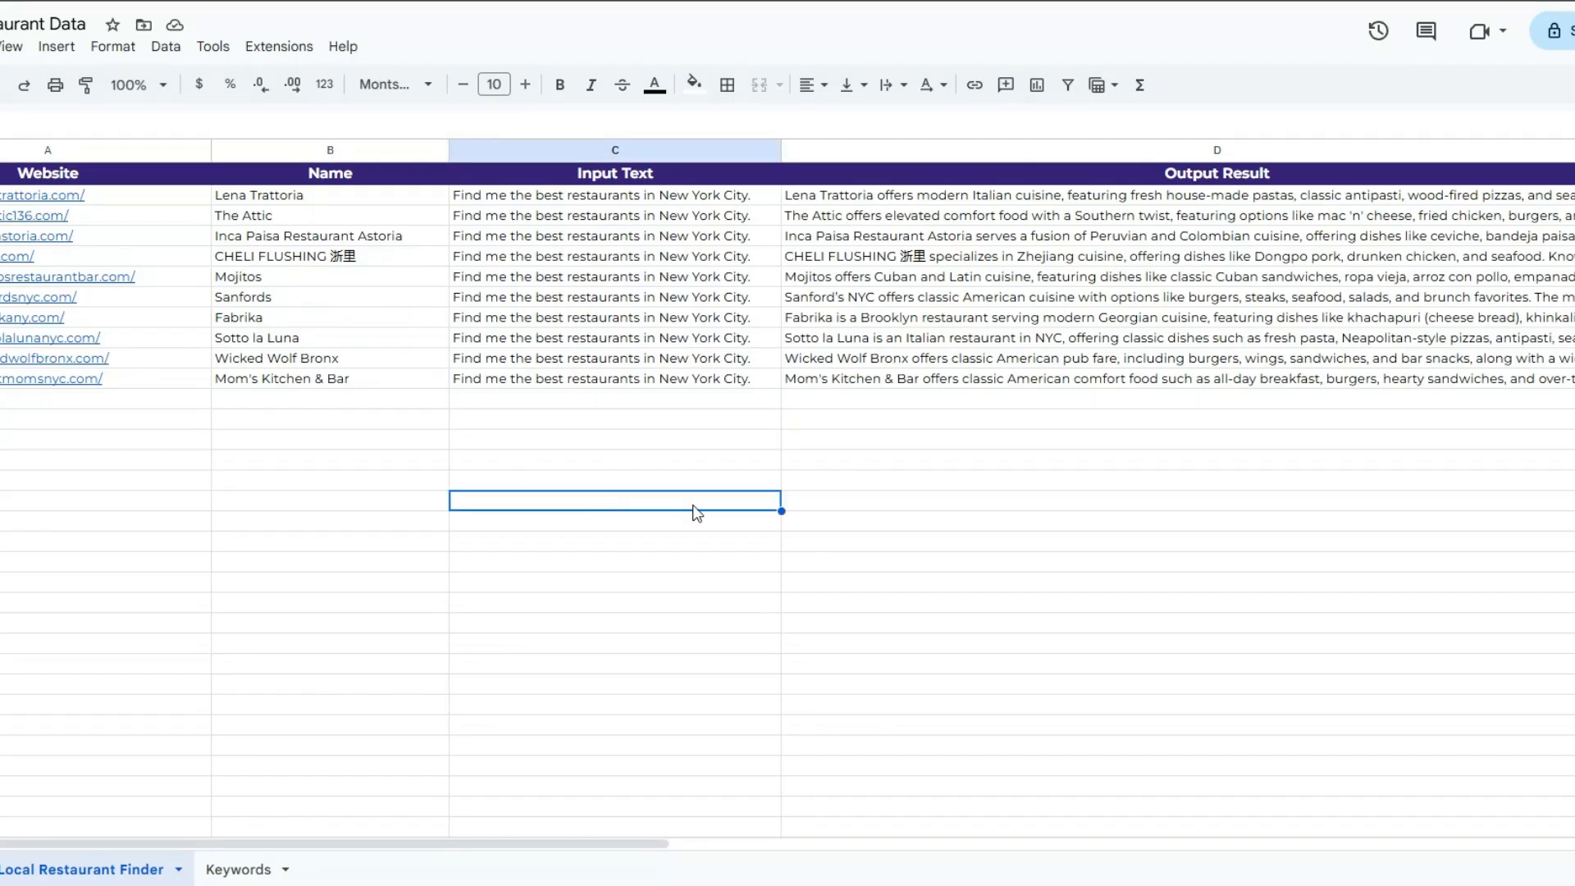
{"action": "left_click", "coordinate": [943, 524]}
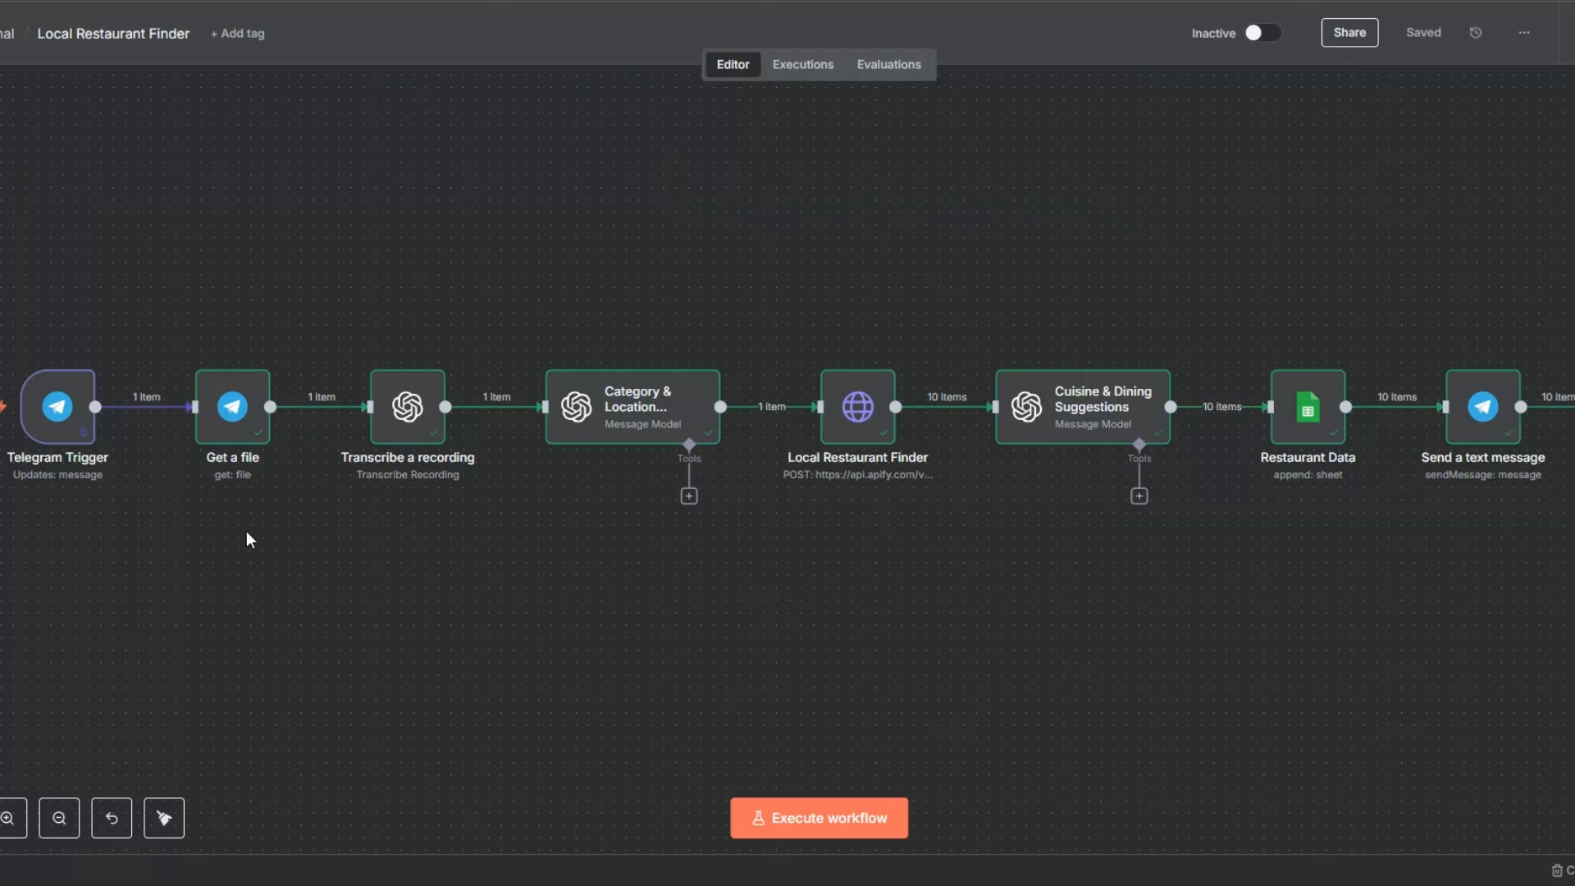
Step: Back in n8n, unpin the Telegram Trigger node's data and save the workflow
{"action": "right_click", "coordinate": [55, 427]}
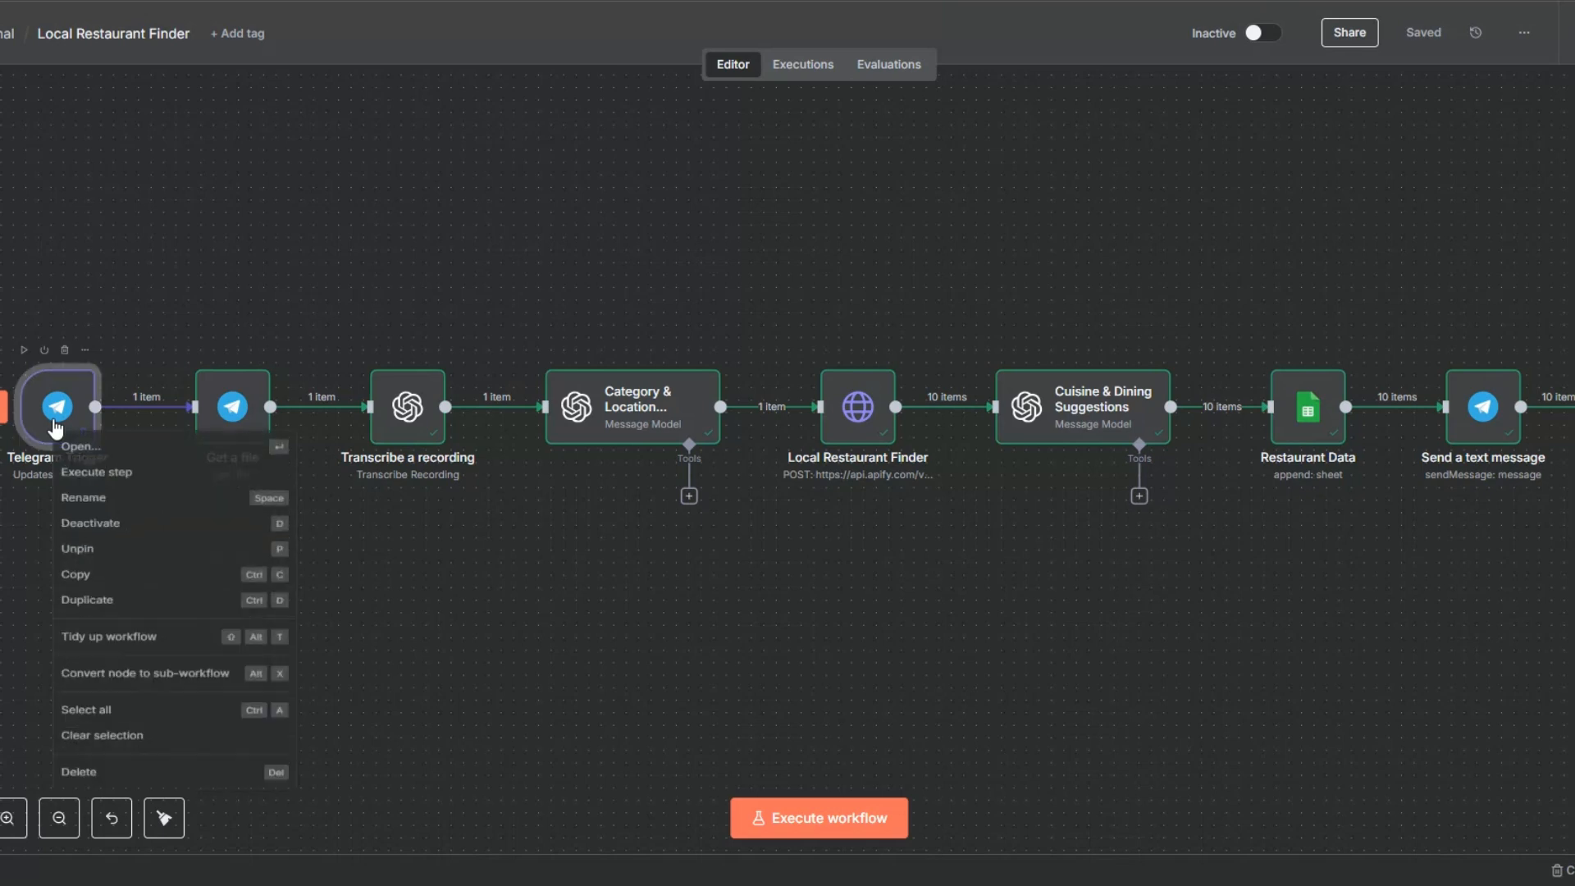
{"action": "left_click", "coordinate": [107, 566]}
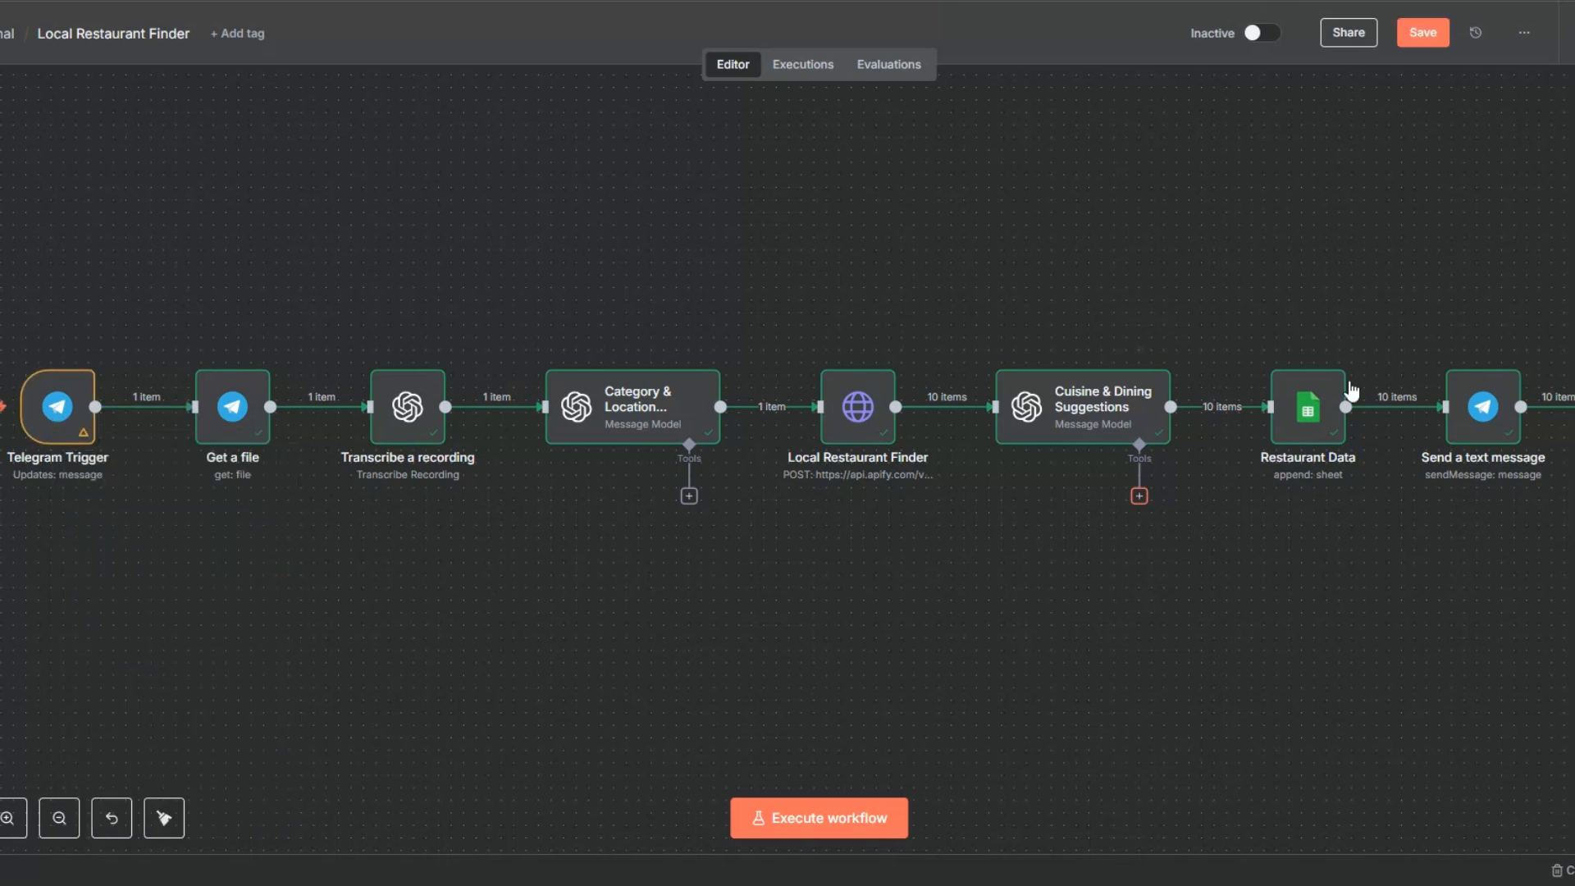
{"action": "left_click", "coordinate": [1418, 41]}
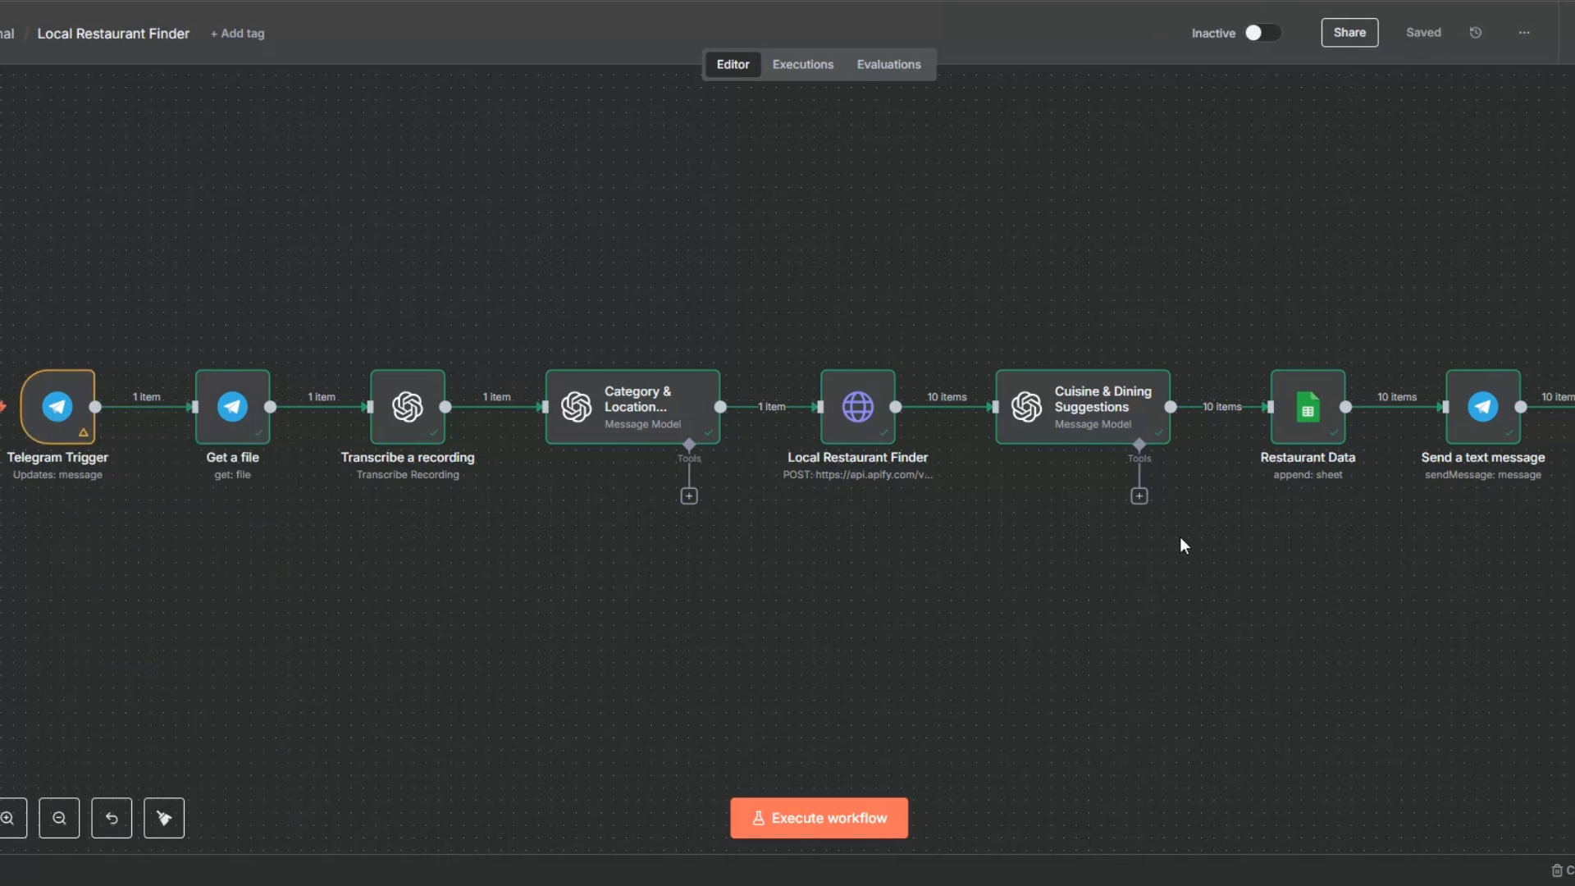
Step: Execute the whole workflow, switch to Telegram, and record and send a voice message of about 4 seconds to the Luxe Automation bot
{"action": "left_click", "coordinate": [830, 820]}
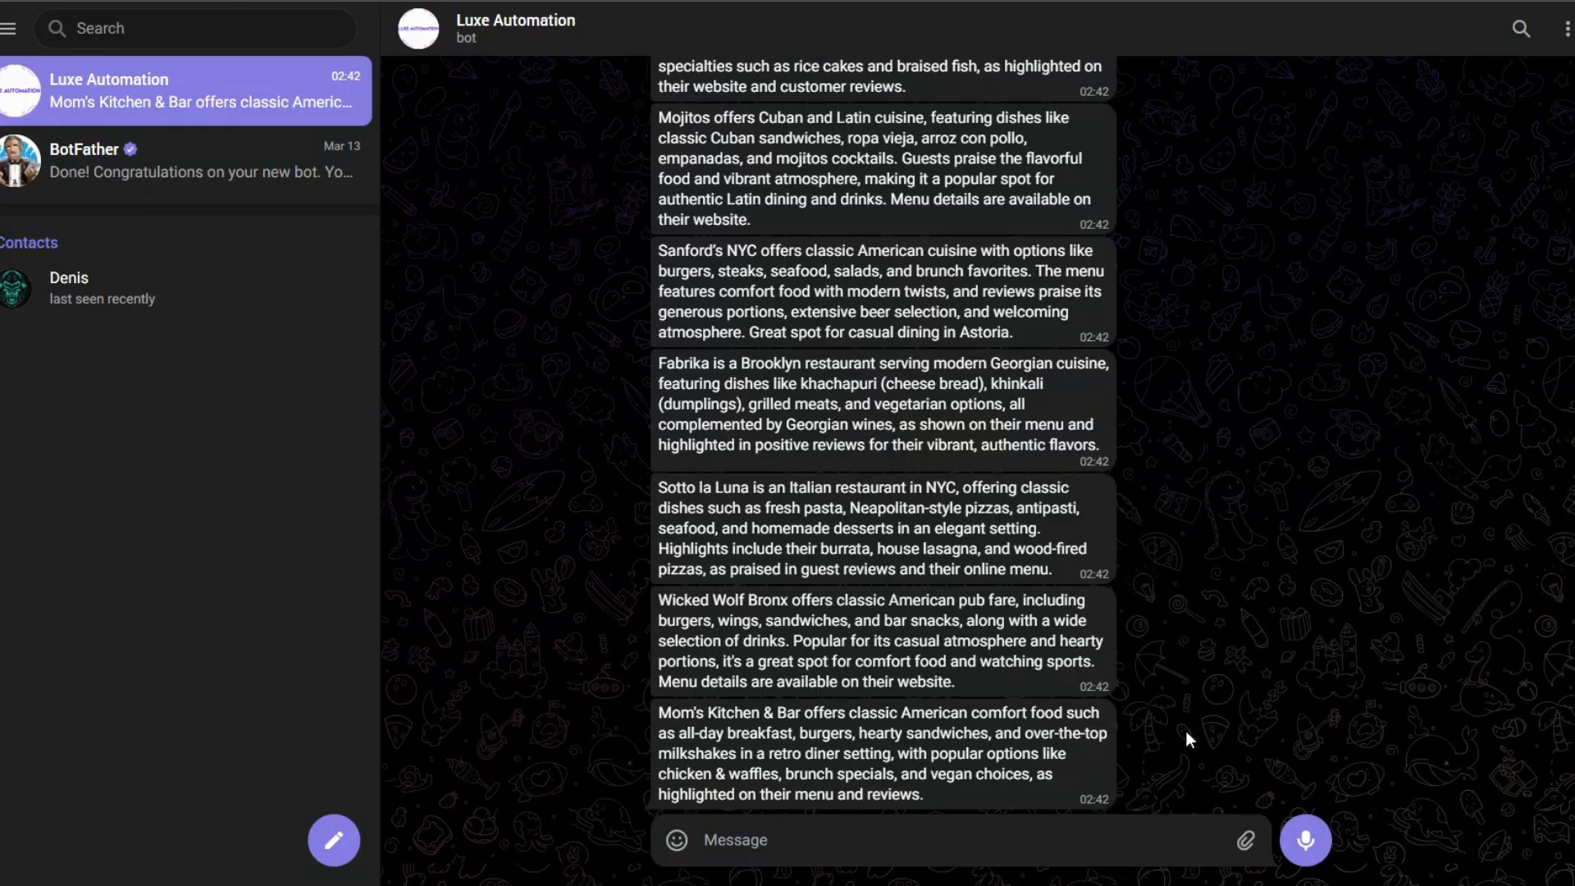
{"action": "left_click", "coordinate": [1310, 844]}
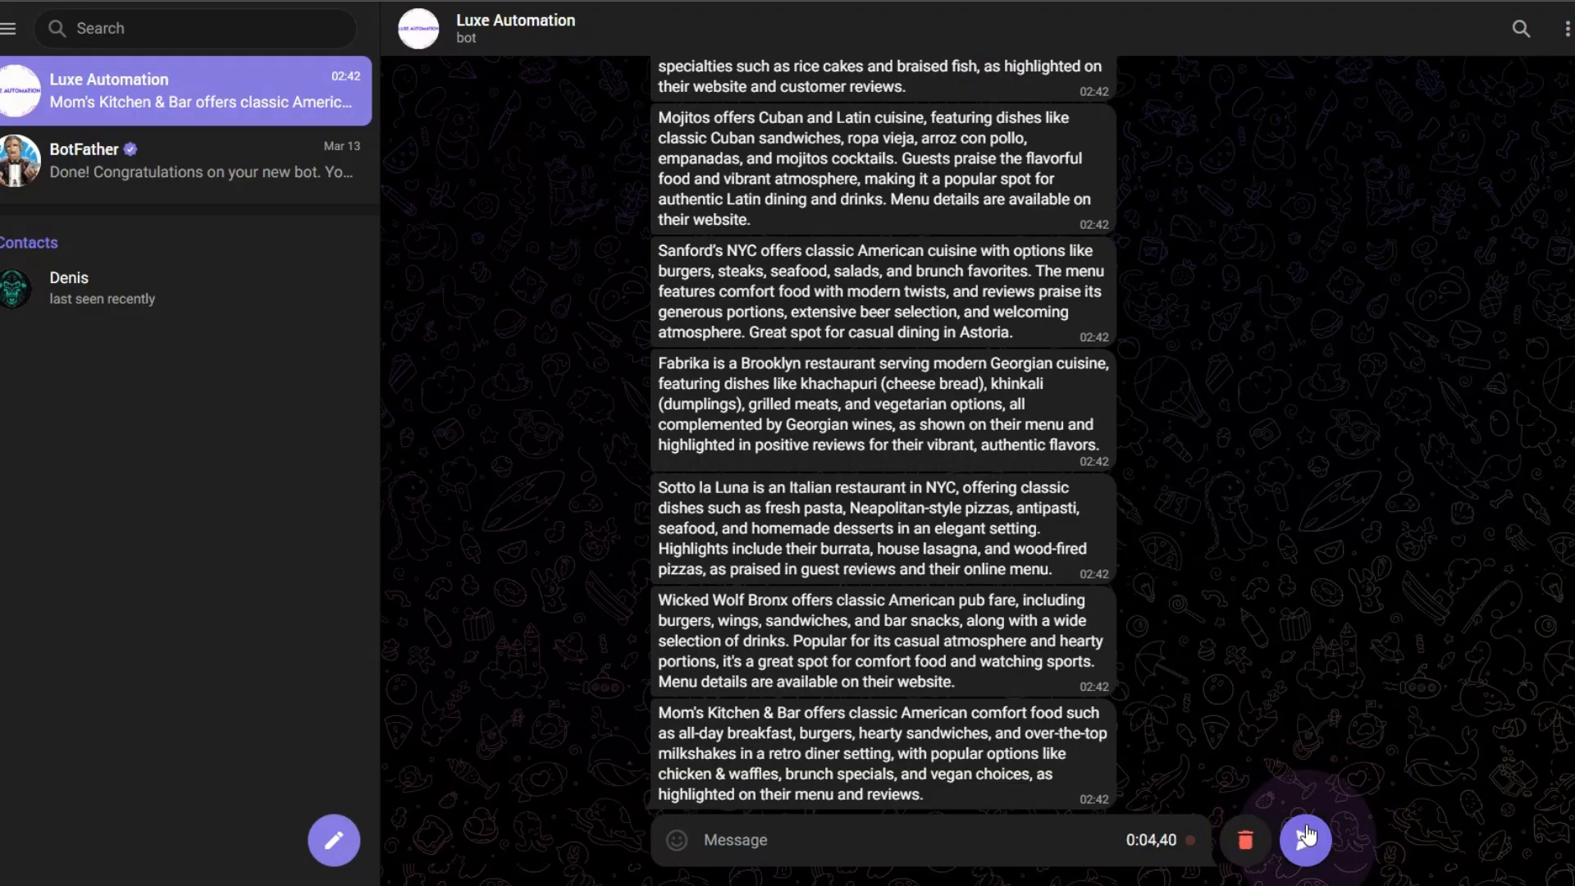
{"action": "left_click", "coordinate": [1306, 836]}
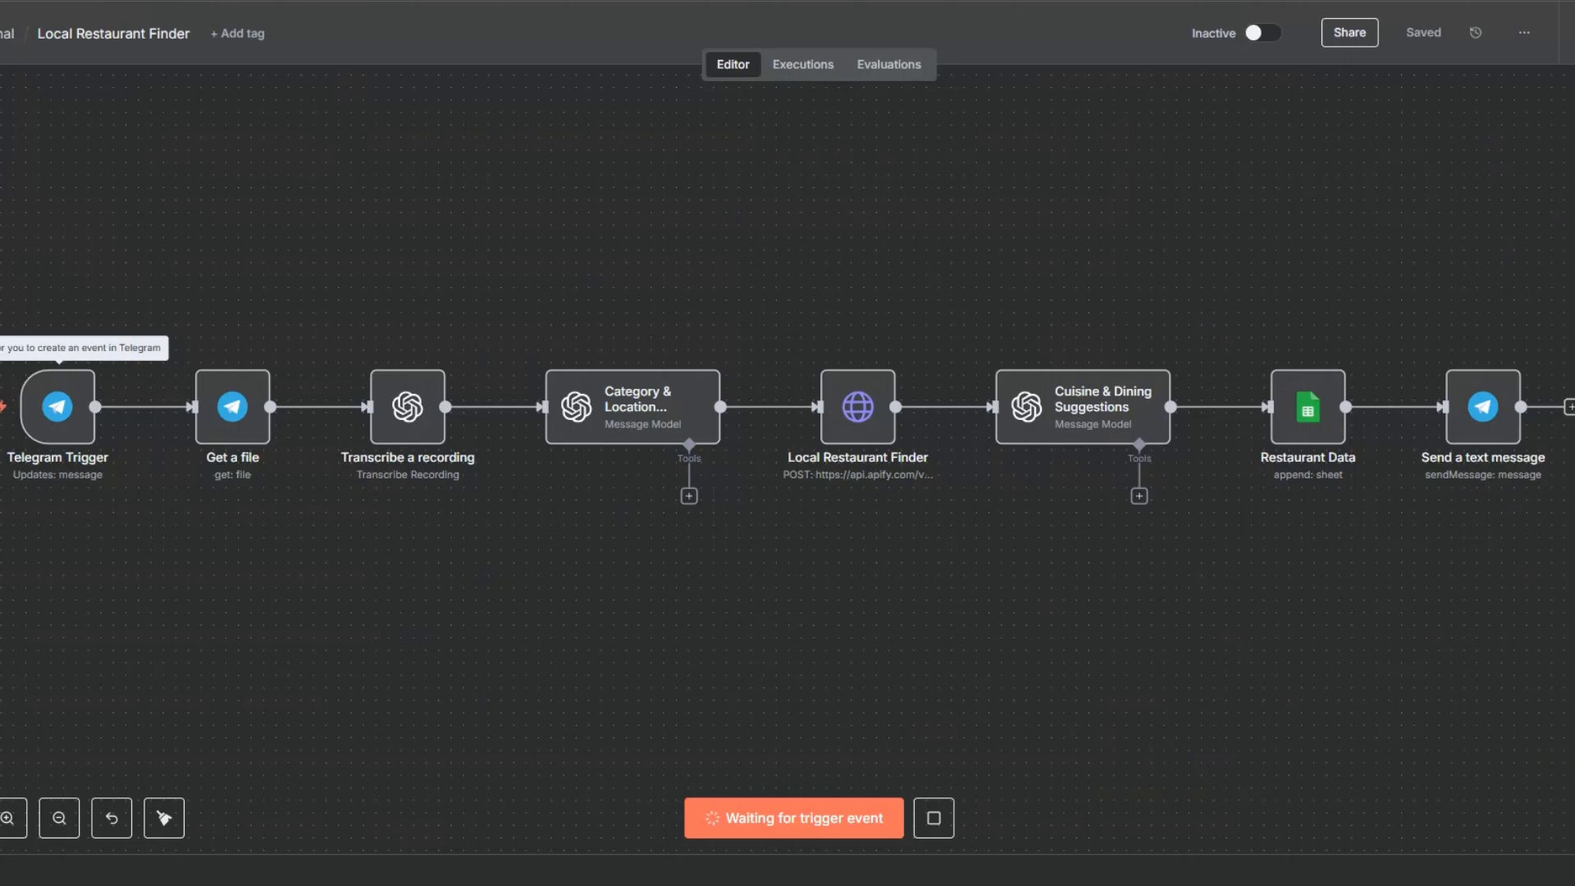
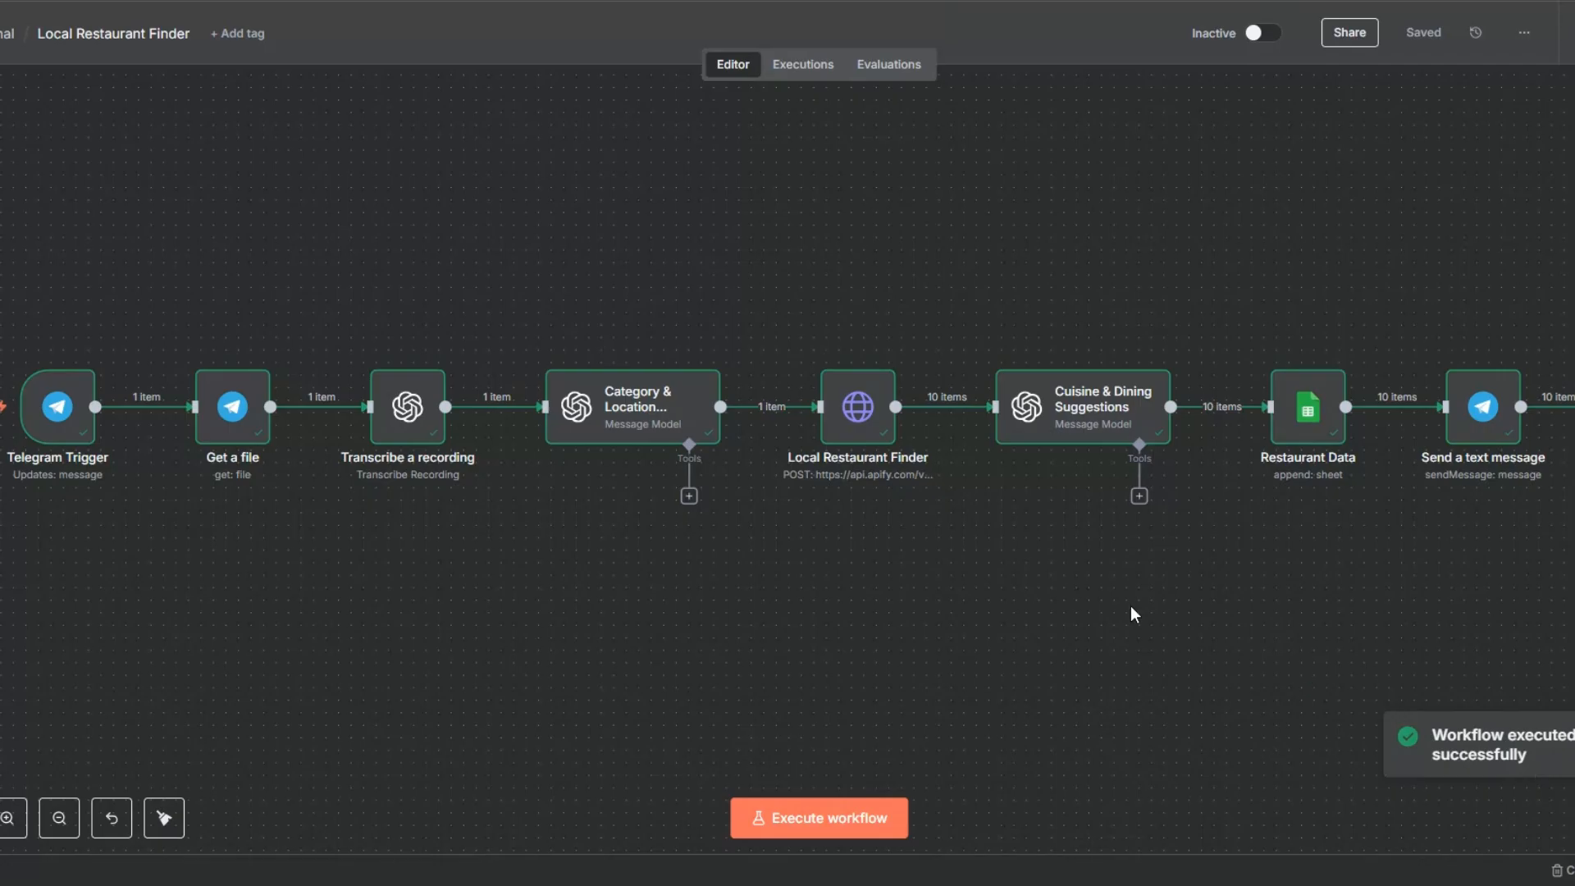
Step: Inspect the voice file_id in the Telegram Trigger output and the downloaded audio file in the Get a file node
{"action": "right_click", "coordinate": [42, 420]}
{"action": "left_click", "coordinate": [84, 443]}
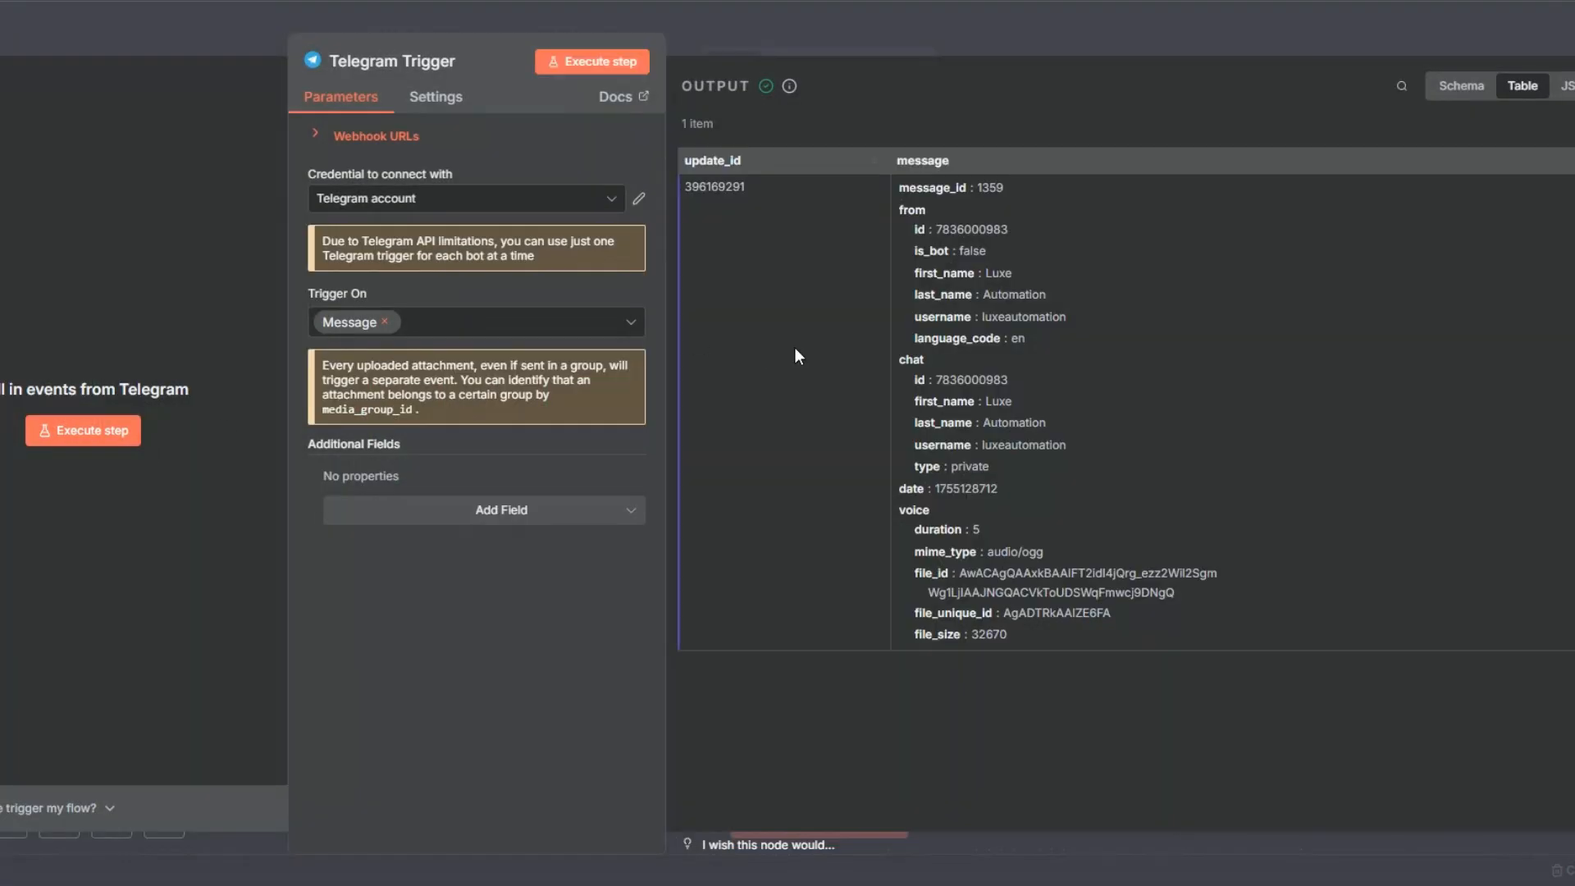
{"action": "left_click_drag", "start_coordinate": [958, 571], "coordinate": [1182, 594]}
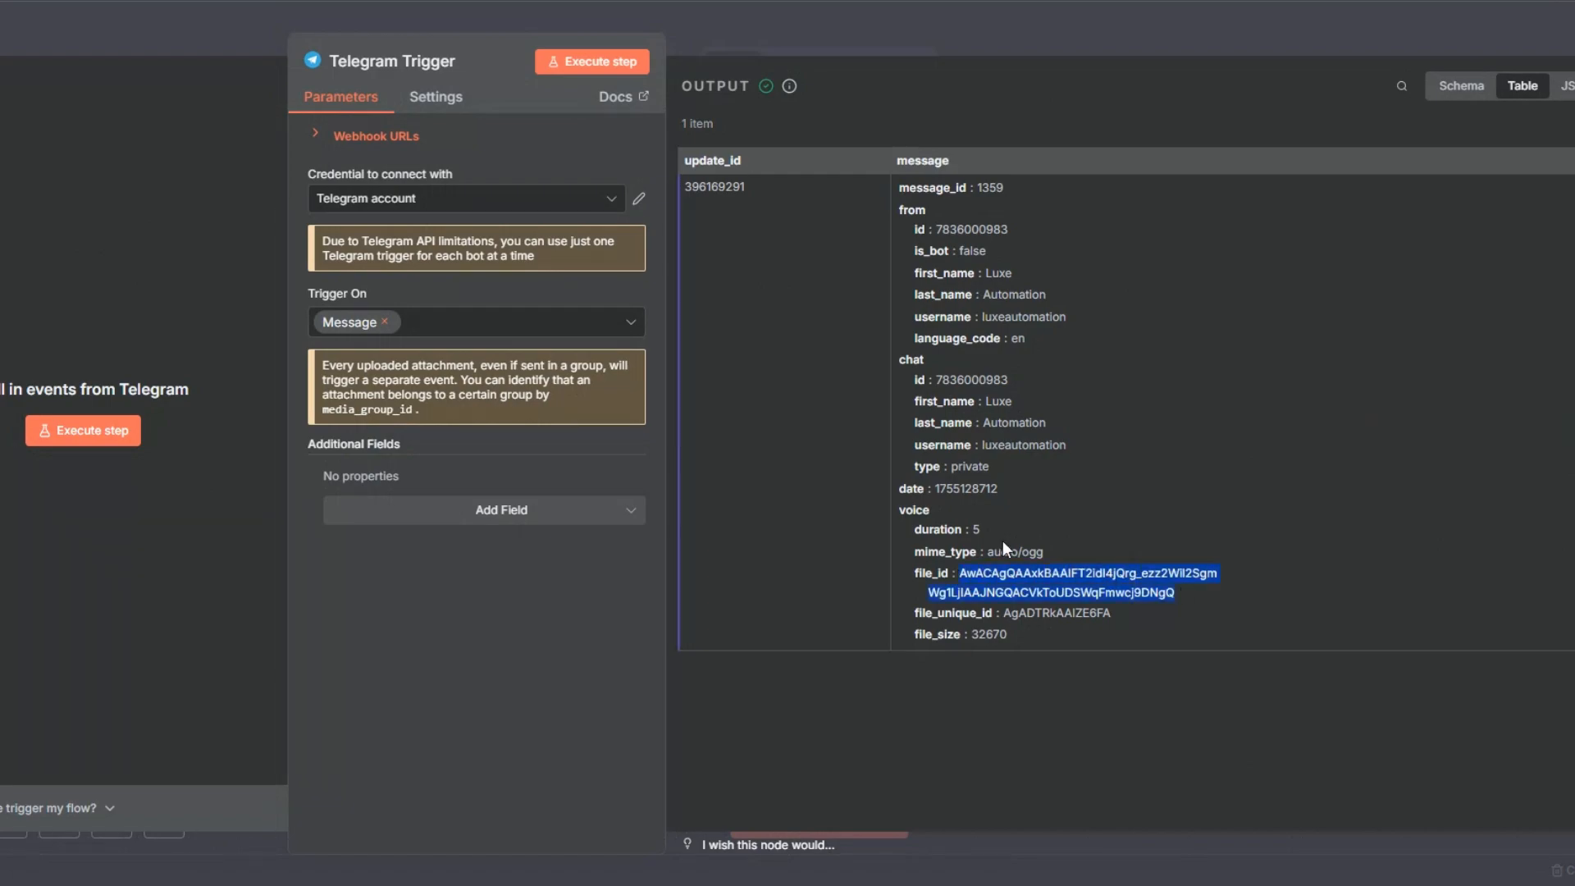
{"action": "key", "text": "Escape"}
{"action": "right_click", "coordinate": [238, 428]}
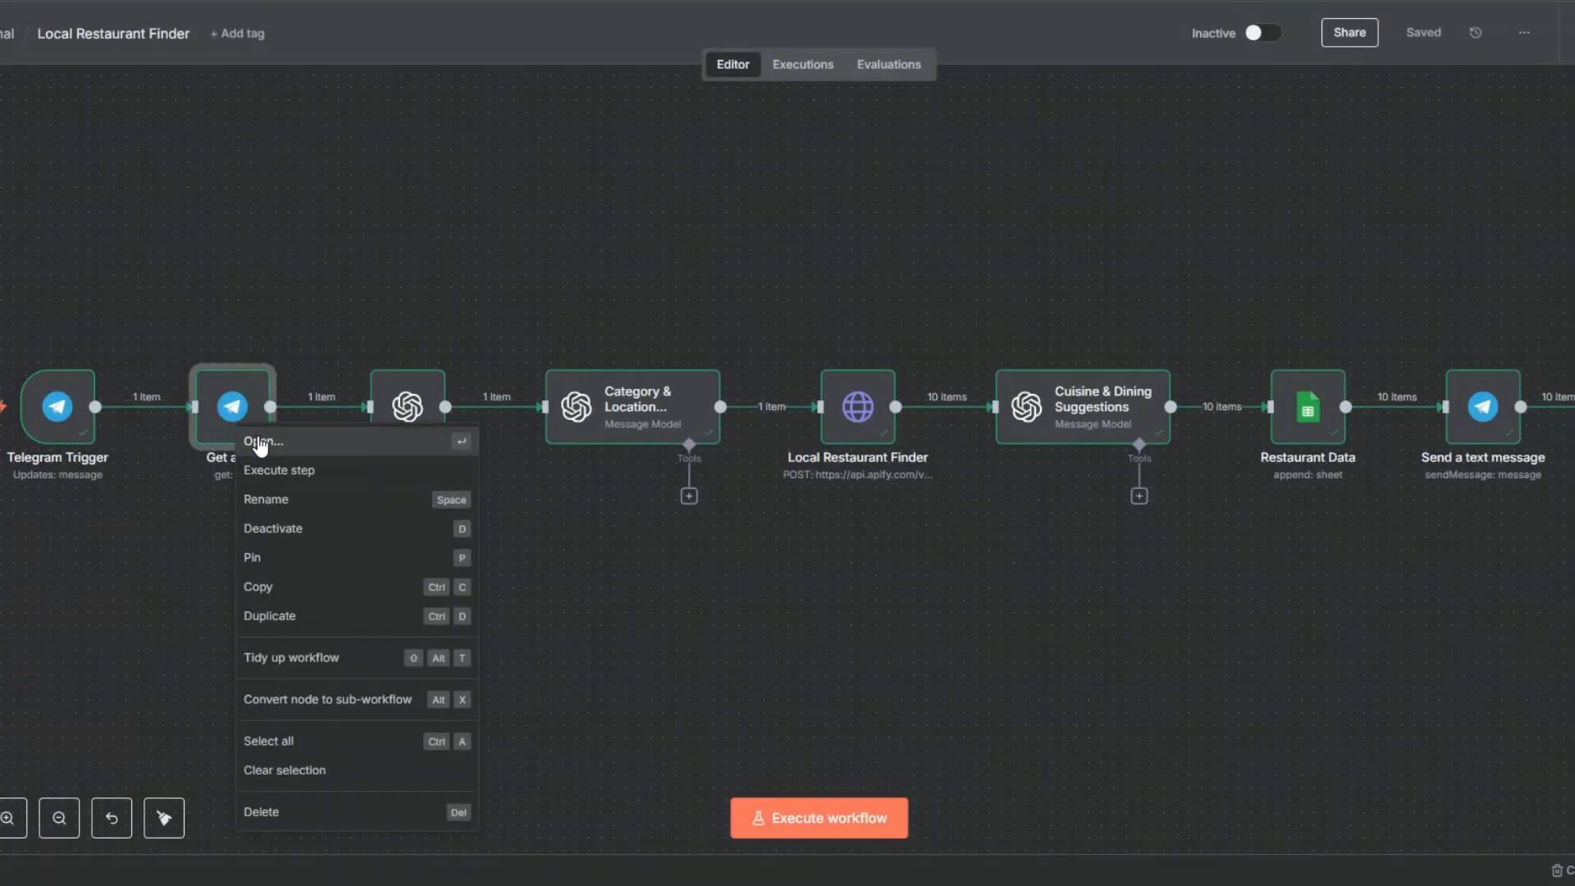
{"action": "left_click", "coordinate": [259, 443]}
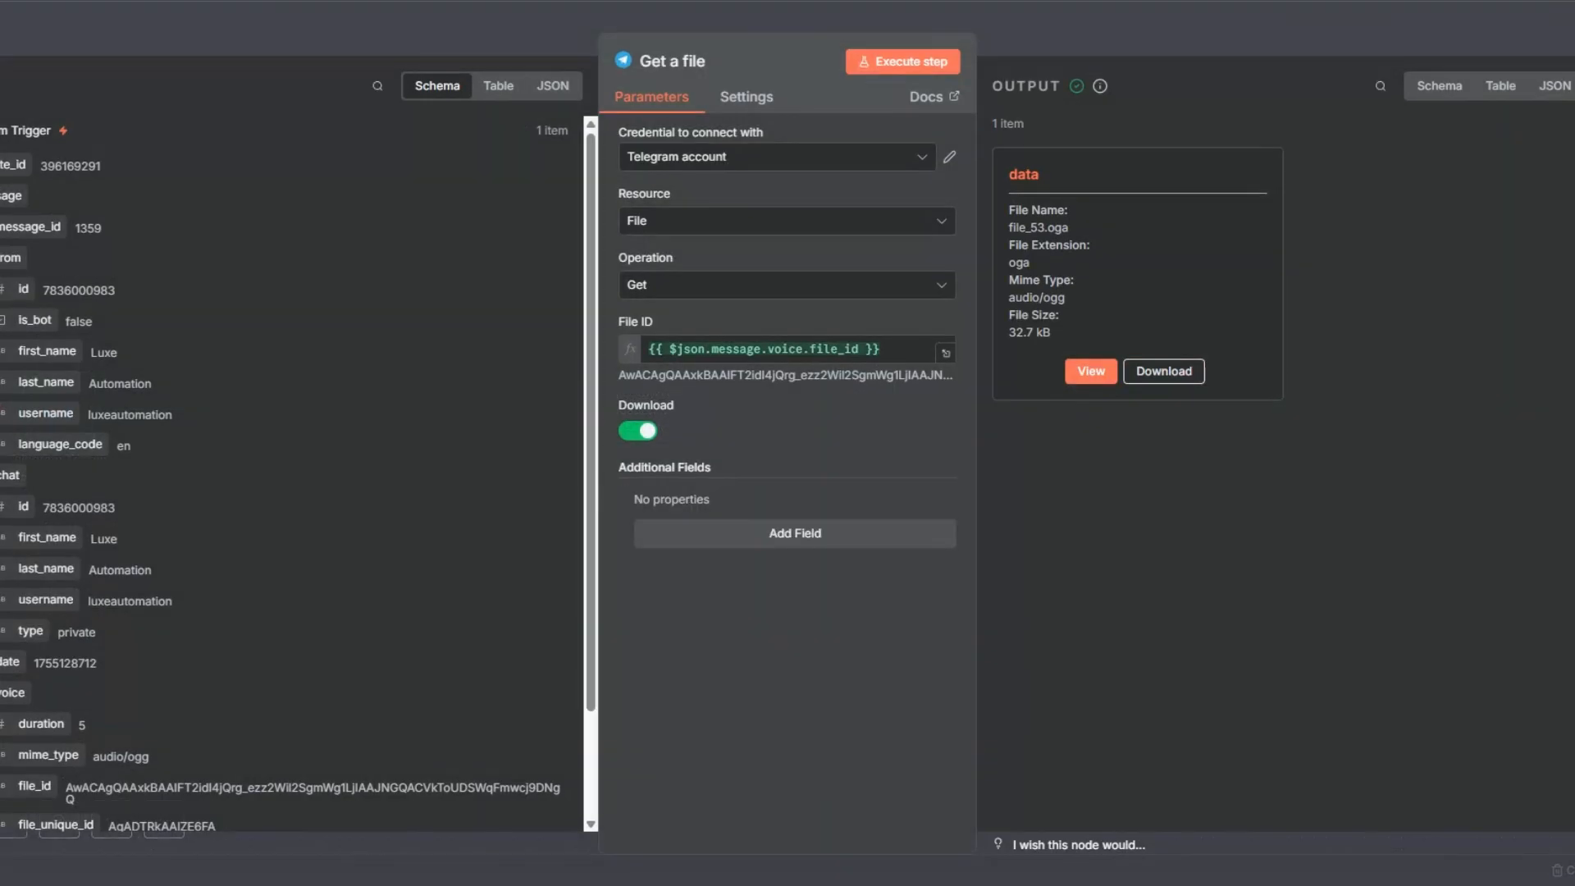
{"action": "key", "text": "Escape"}
Step: Check the transcribed text in the Transcribe a recording node's output and return to the canvas
{"action": "right_click", "coordinate": [414, 433]}
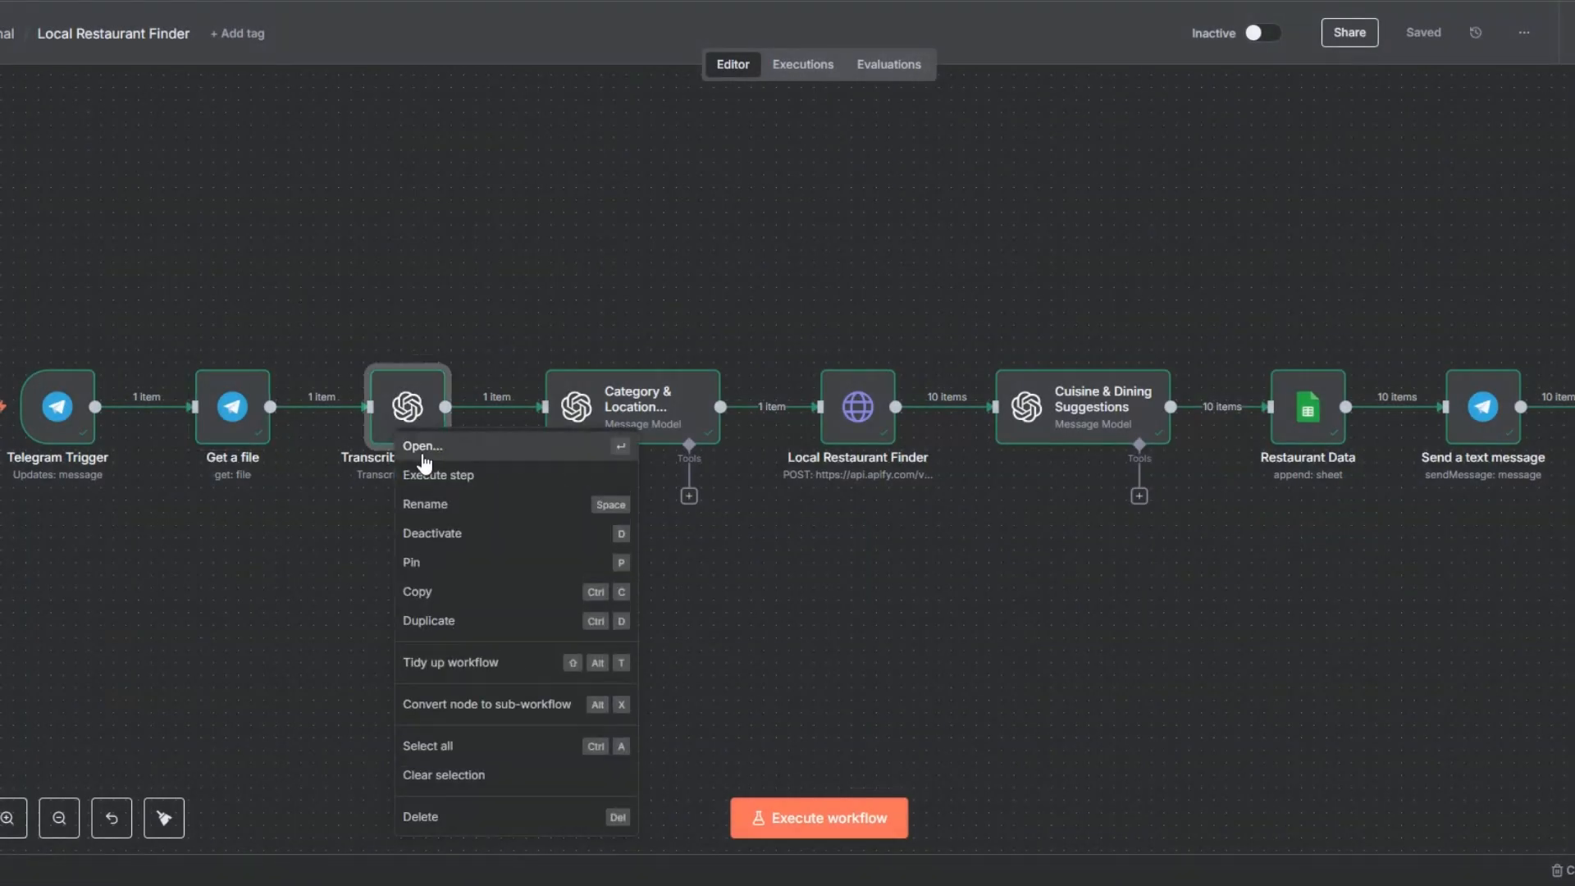
{"action": "left_click", "coordinate": [423, 452]}
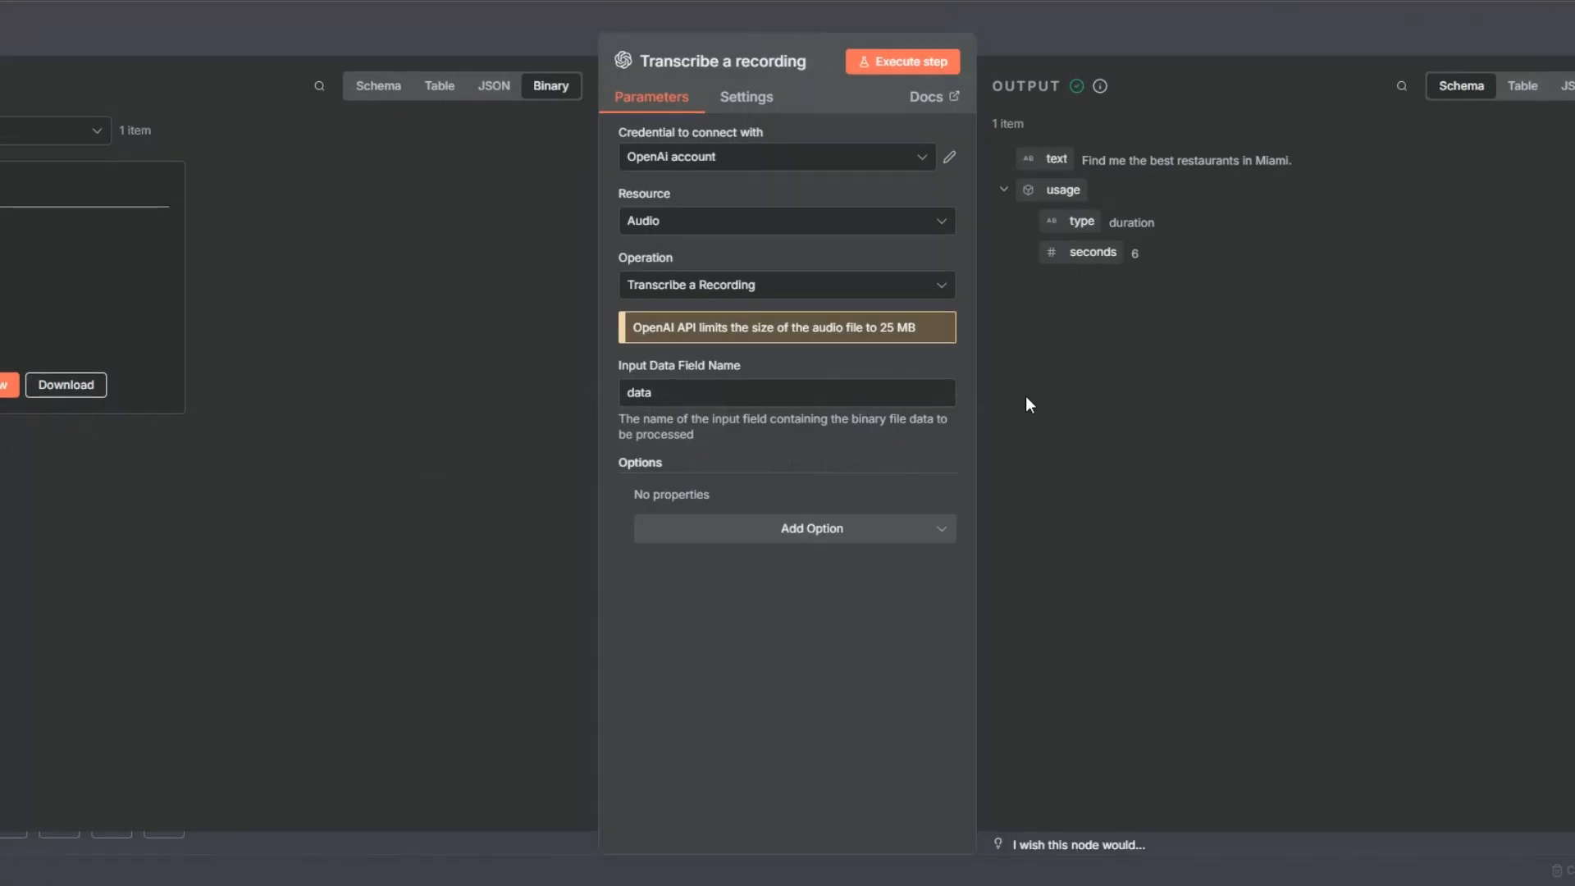
{"action": "left_click_drag", "start_coordinate": [1081, 160], "coordinate": [1314, 164]}
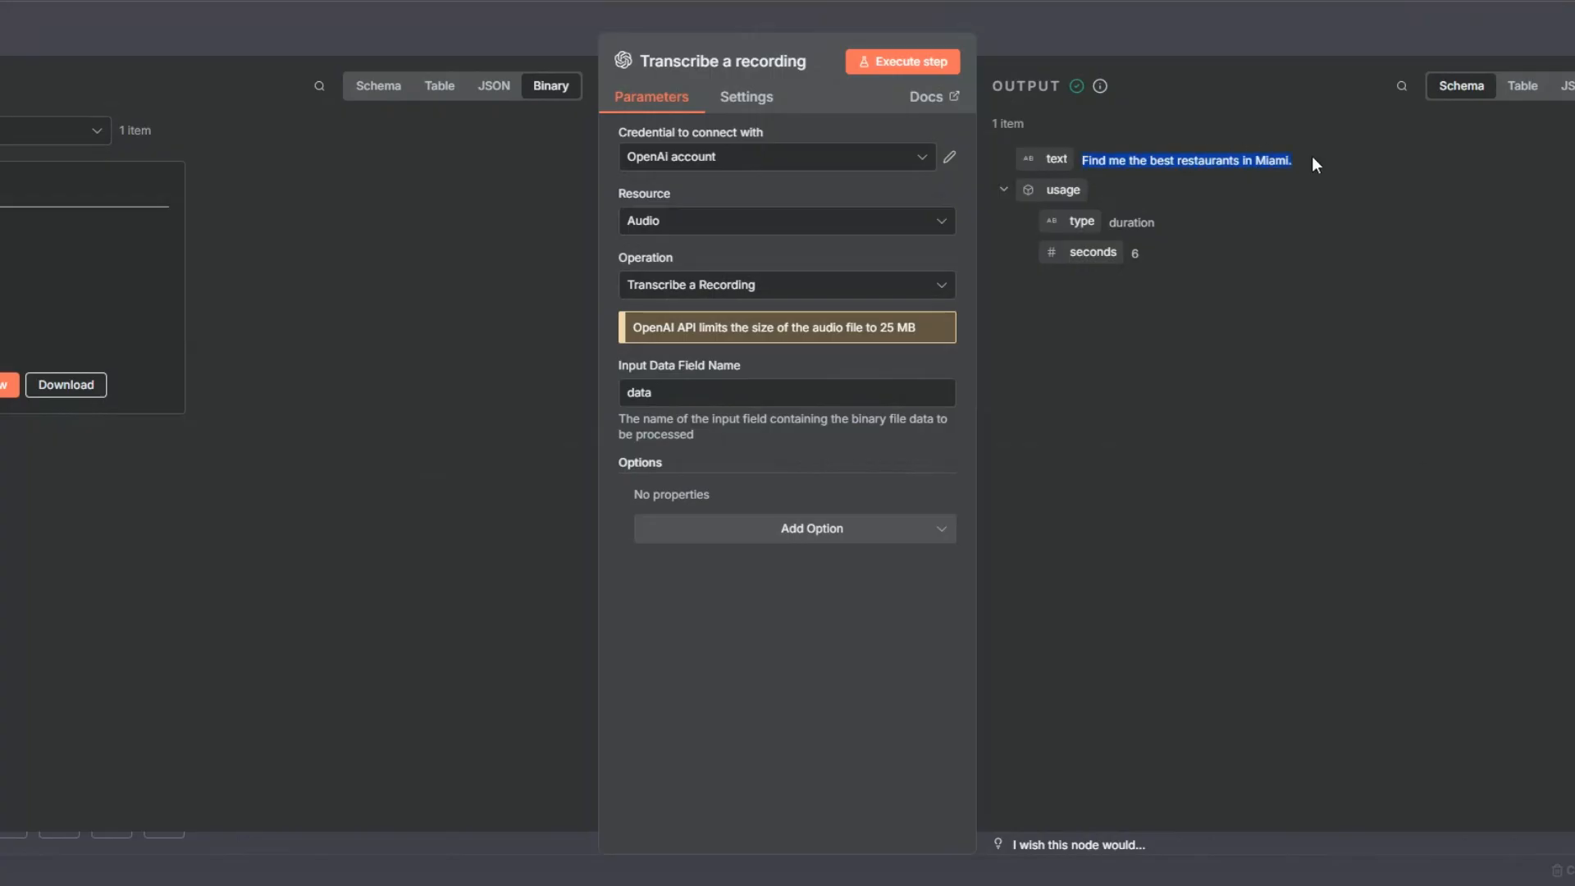
{"action": "left_click", "coordinate": [1144, 161]}
{"action": "key", "text": "Escape"}
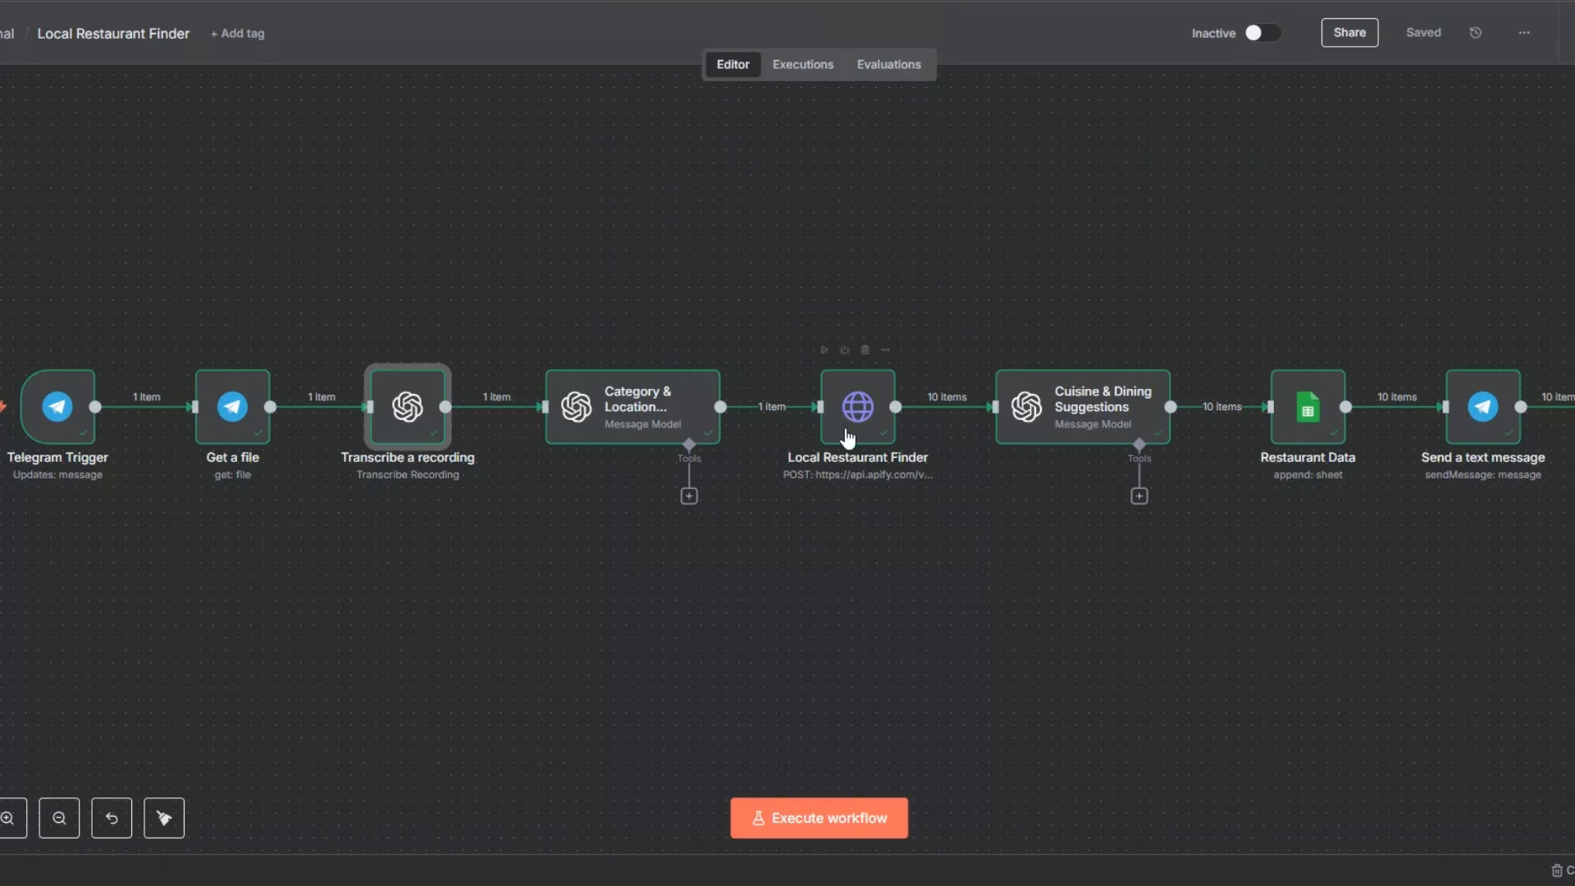
Step: Check the category and location extracted by the Category & Location Extractor node, and close the node
{"action": "right_click", "coordinate": [639, 412]}
{"action": "left_click", "coordinate": [666, 440]}
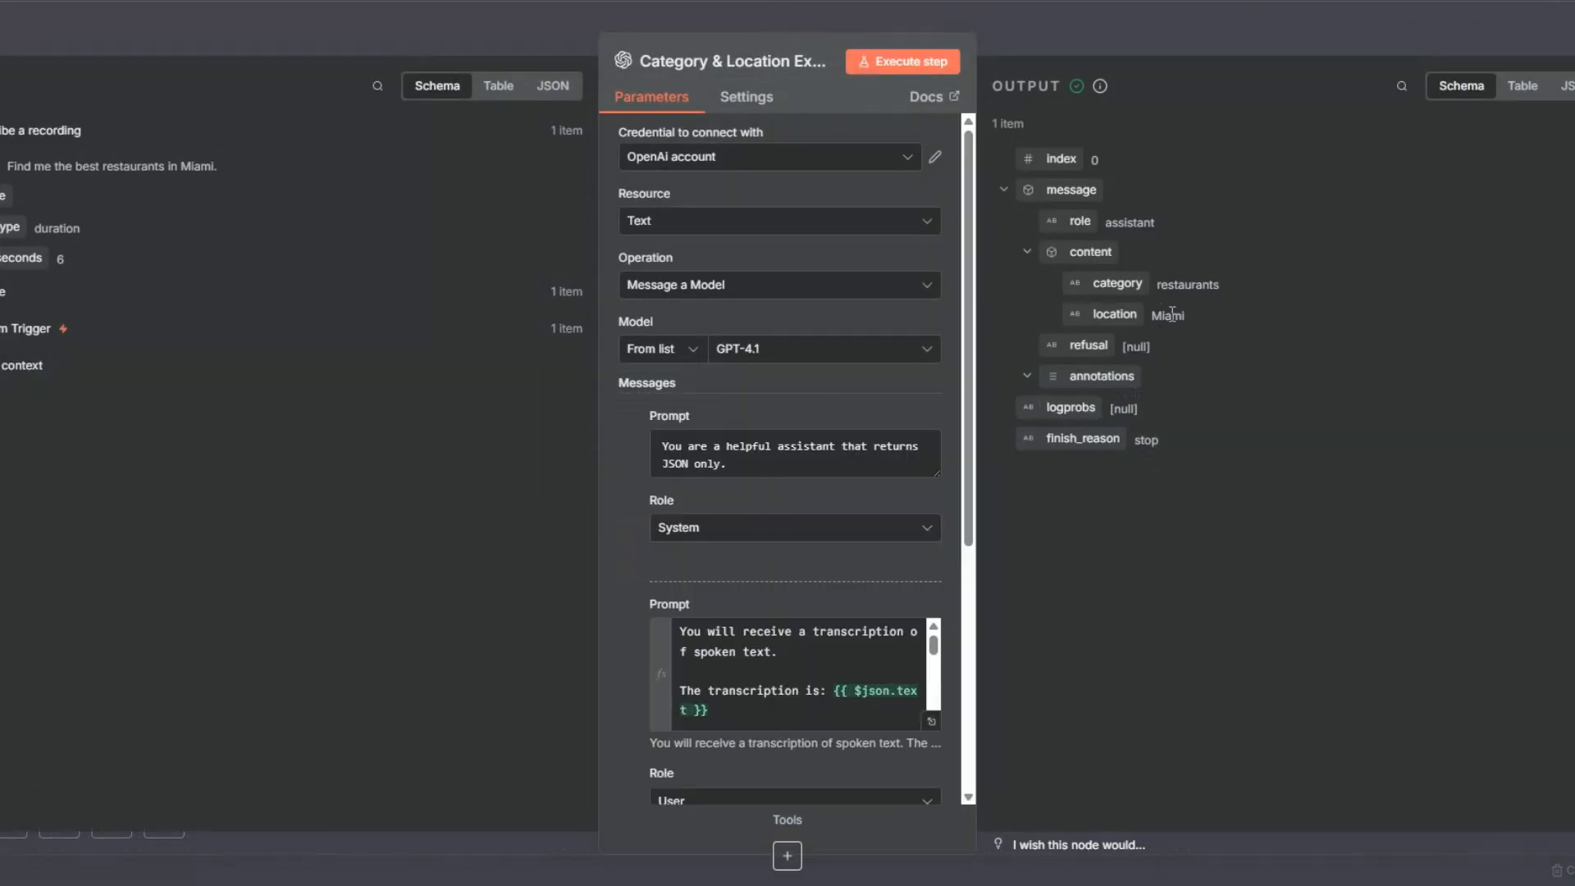
{"action": "left_click_drag", "start_coordinate": [1158, 284], "coordinate": [1237, 293]}
{"action": "key", "text": "Escape"}
Step: Review the Local Restaurant Finder node's output items and the maxCrawledPlacesPerSearch value in its JSON body, and return to the canvas
{"action": "right_click", "coordinate": [852, 439]}
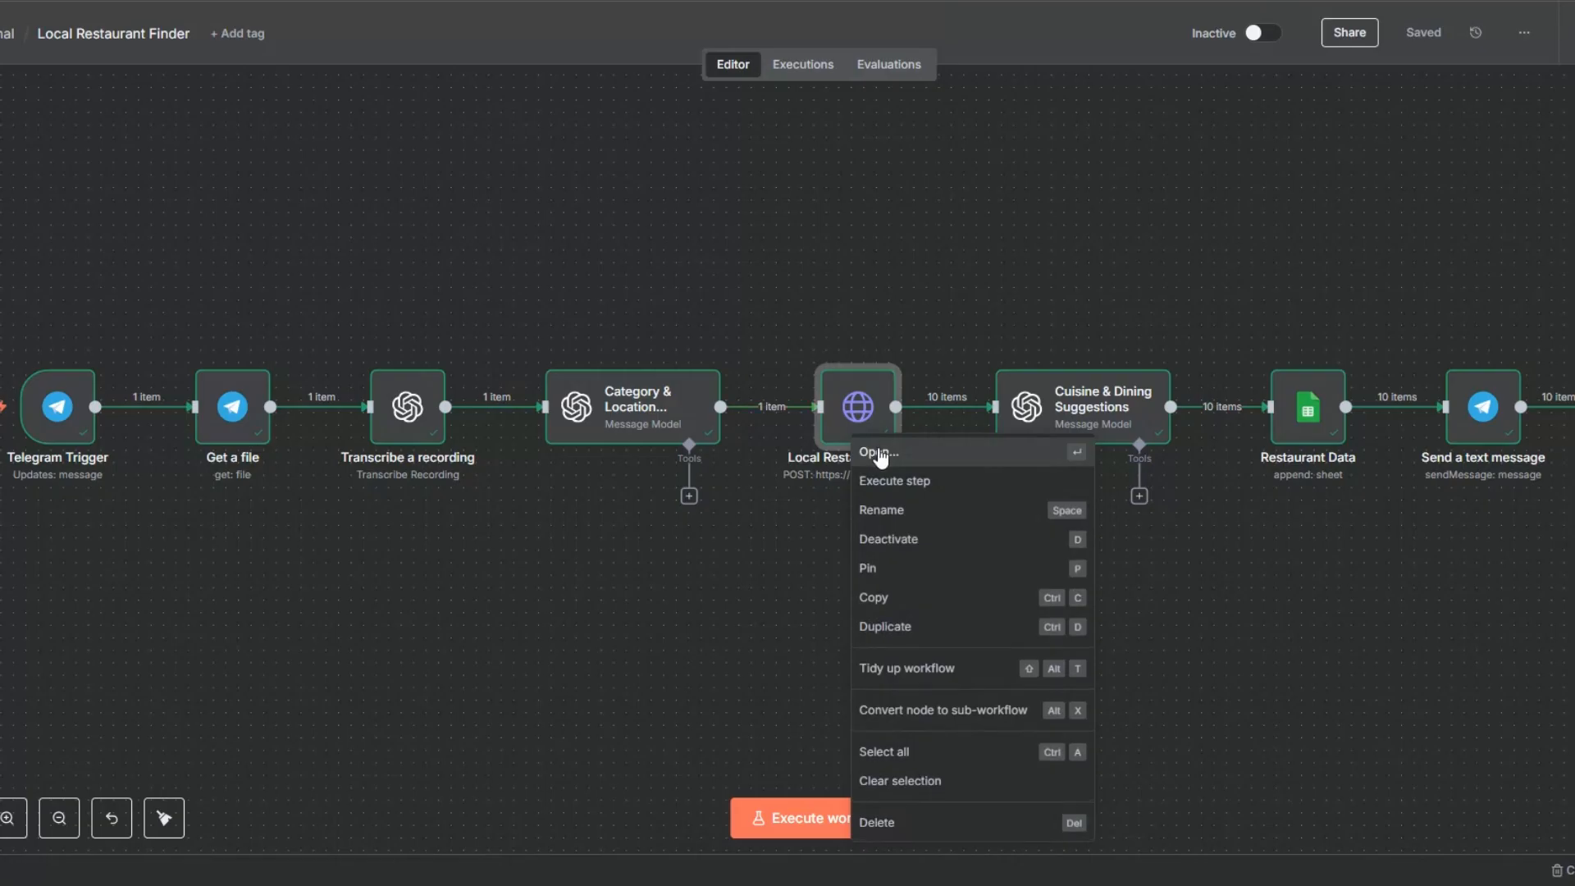
{"action": "left_click", "coordinate": [874, 452]}
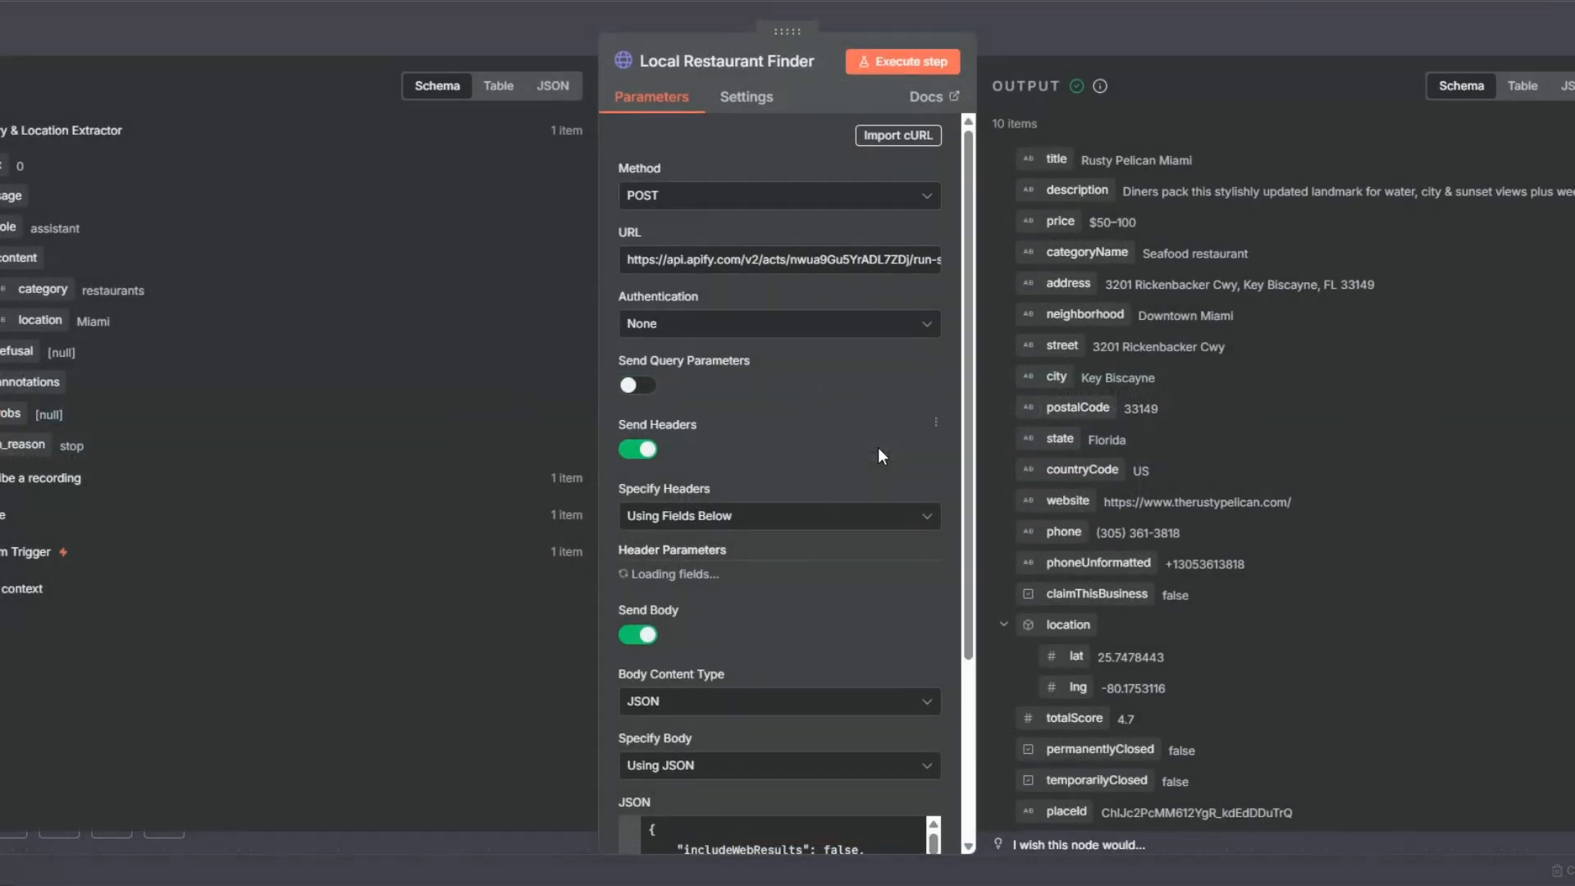
{"action": "left_click_drag", "start_coordinate": [992, 123], "coordinate": [1038, 122]}
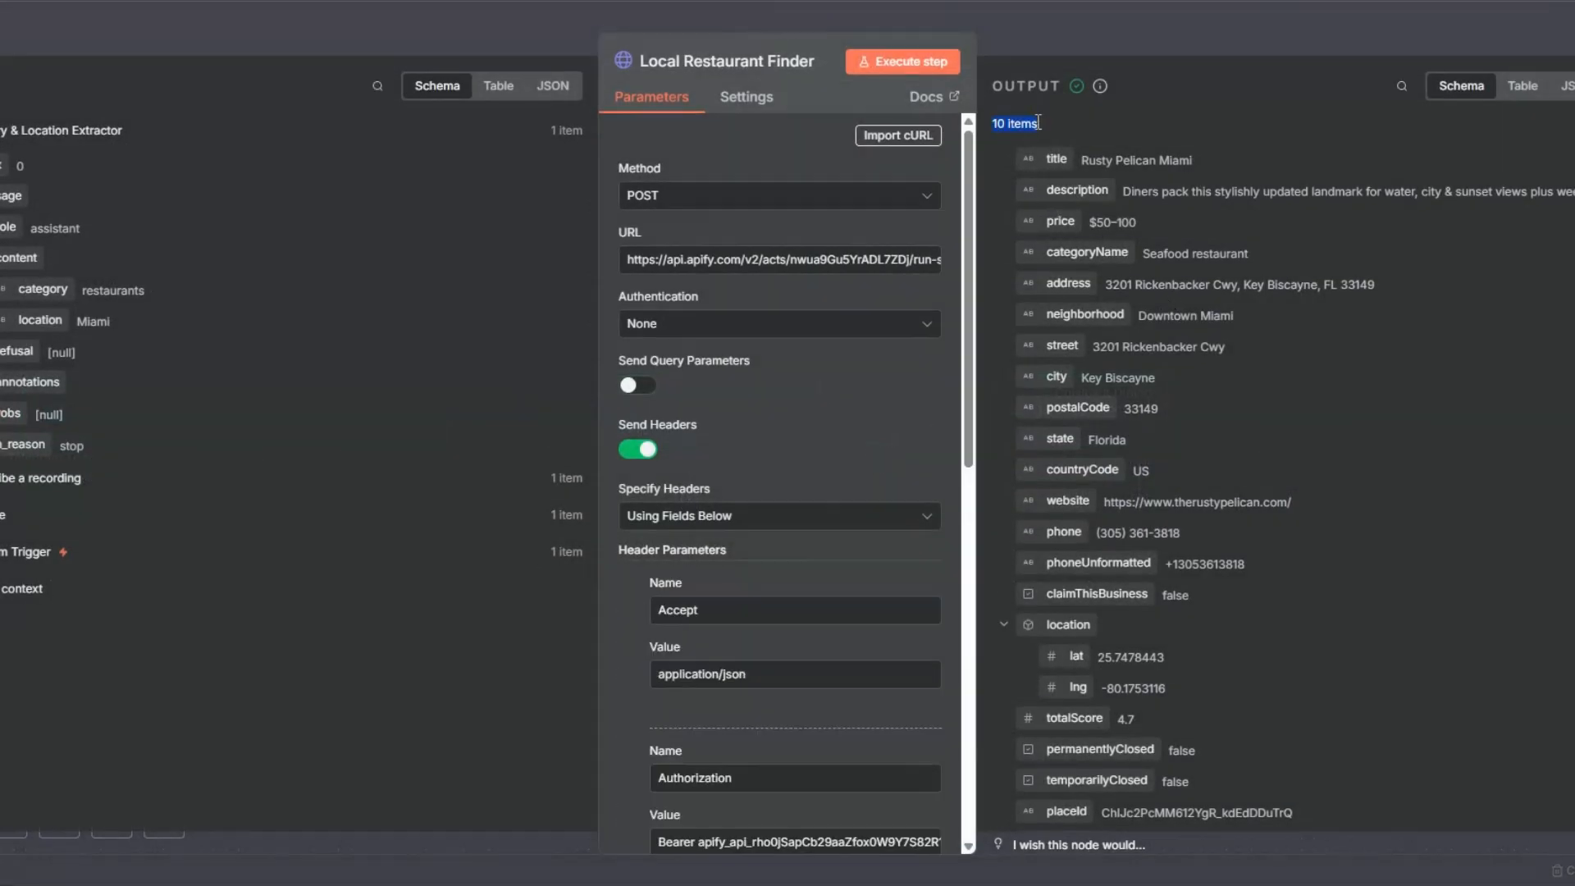
{"action": "scroll", "coordinate": [666, 426], "scroll_direction": "down", "scroll_amount": 10}
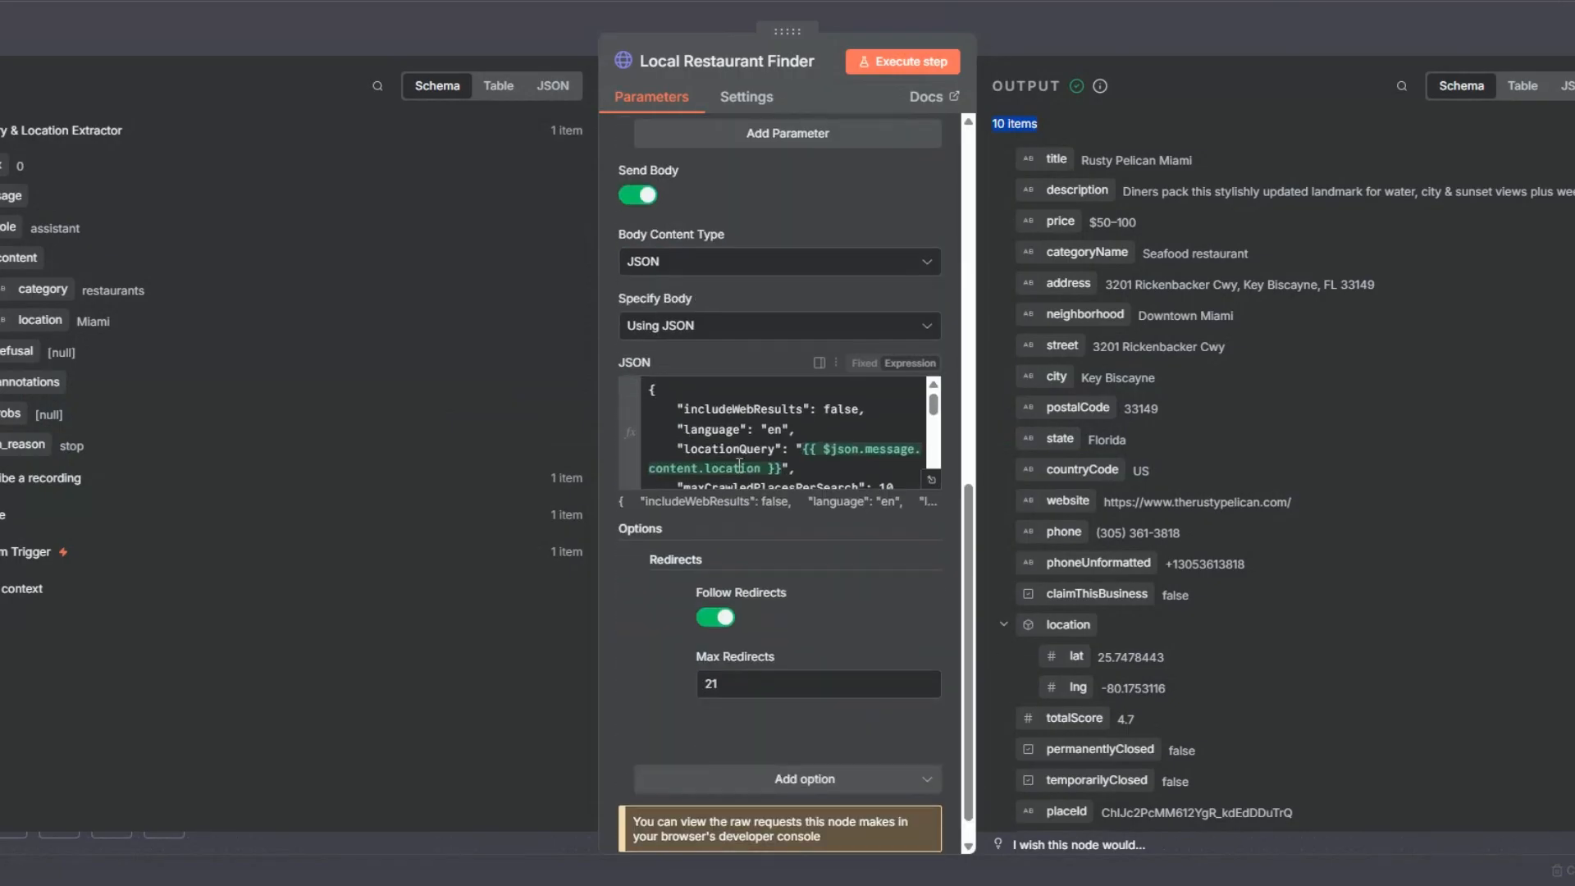
{"action": "scroll", "coordinate": [748, 465], "scroll_direction": "up", "scroll_amount": 2}
{"action": "left_click_drag", "start_coordinate": [934, 408], "coordinate": [935, 423]}
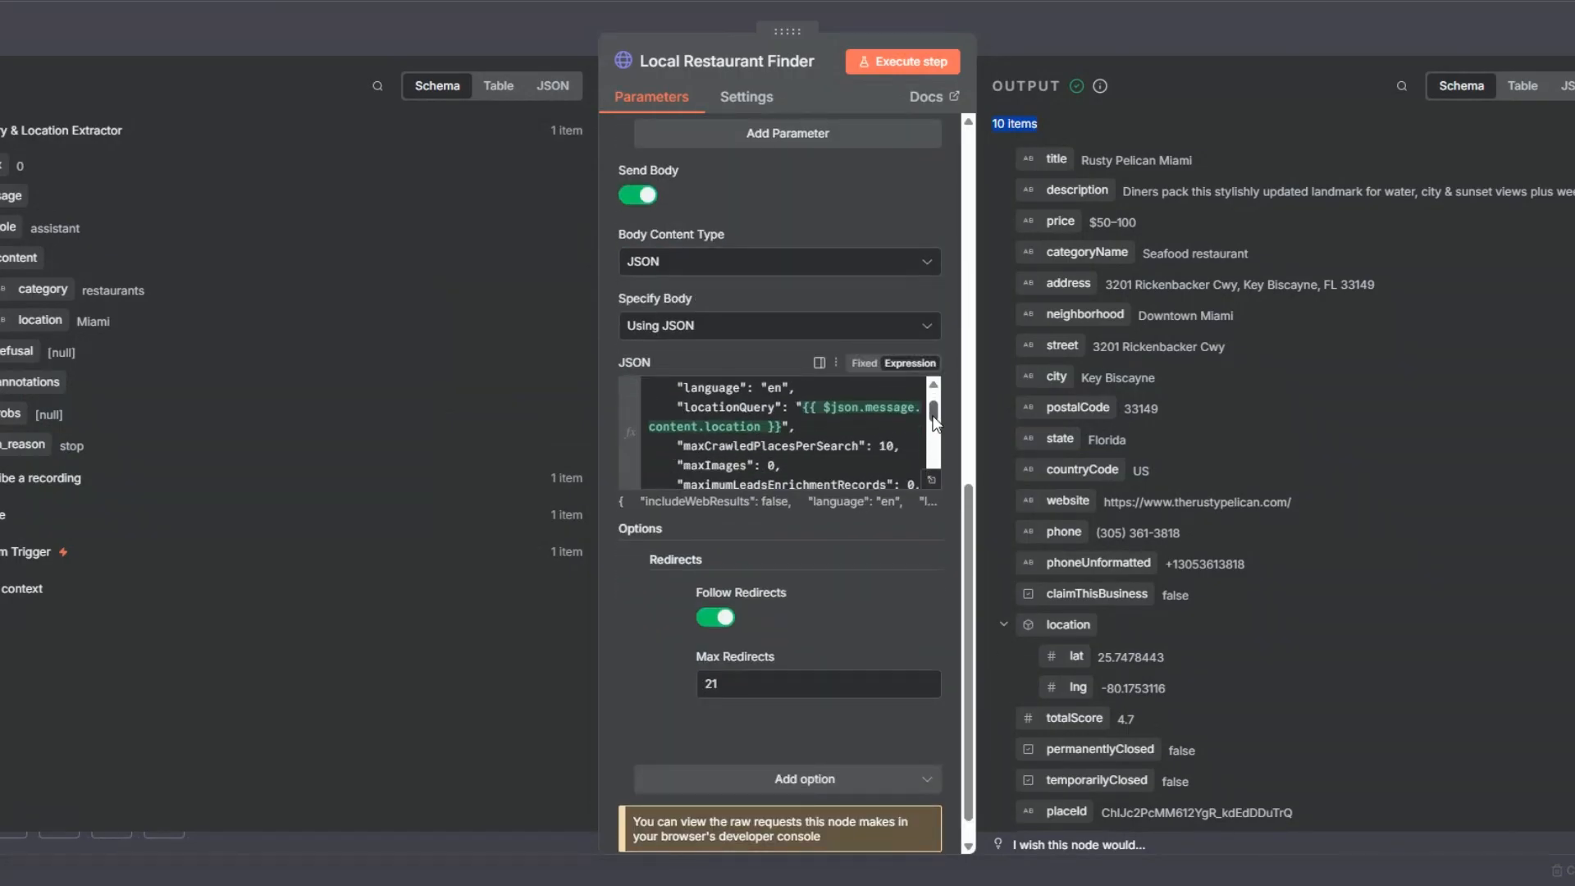
{"action": "double_click", "coordinate": [887, 447]}
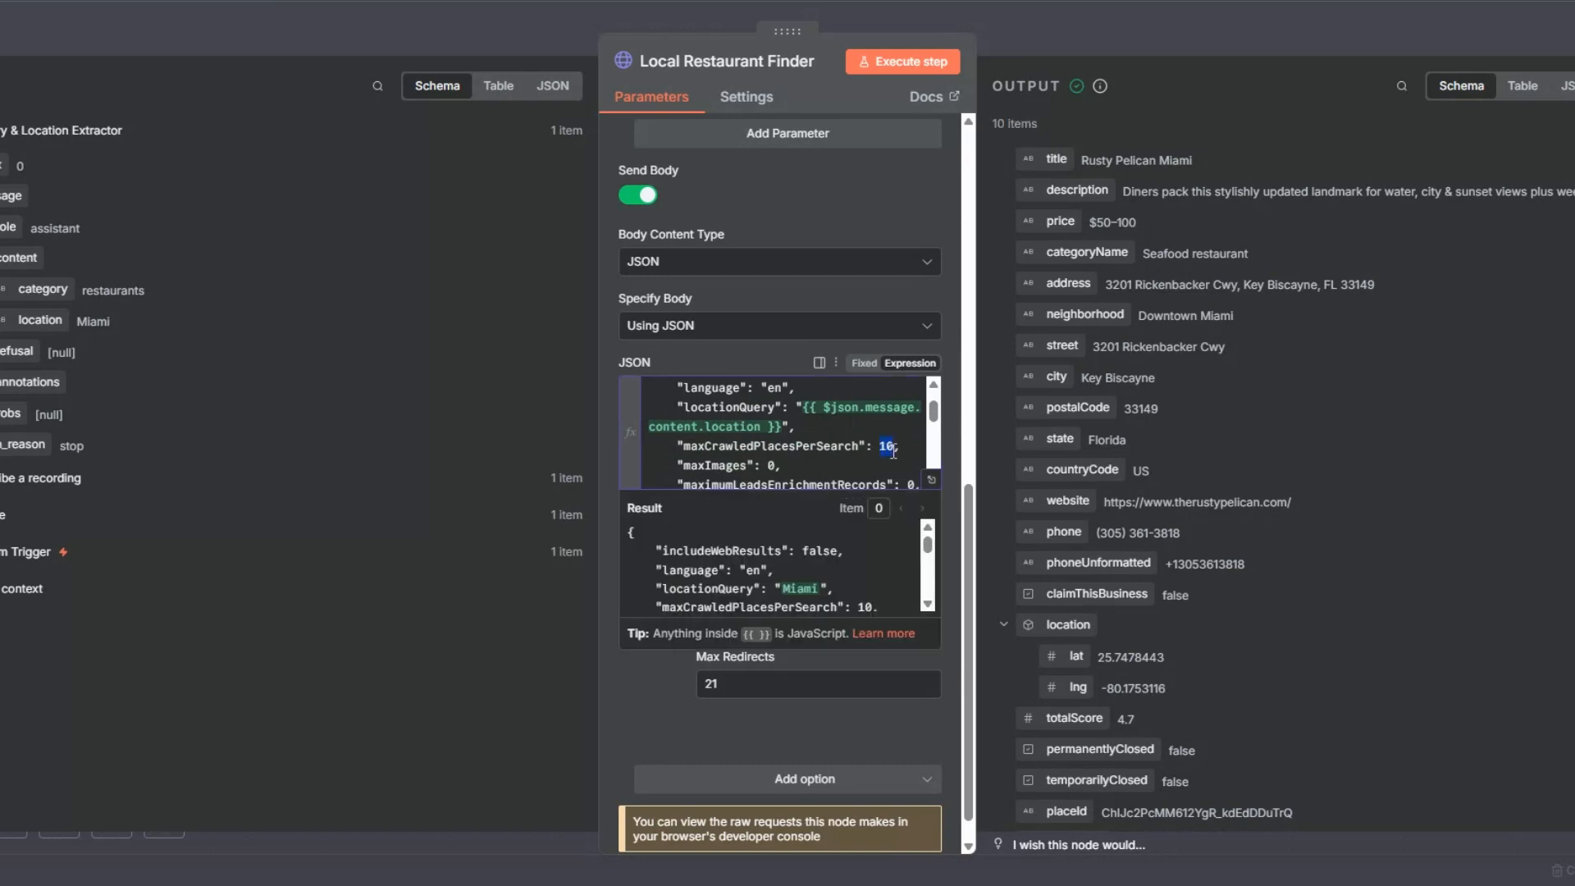
{"action": "left_click", "coordinate": [1149, 119]}
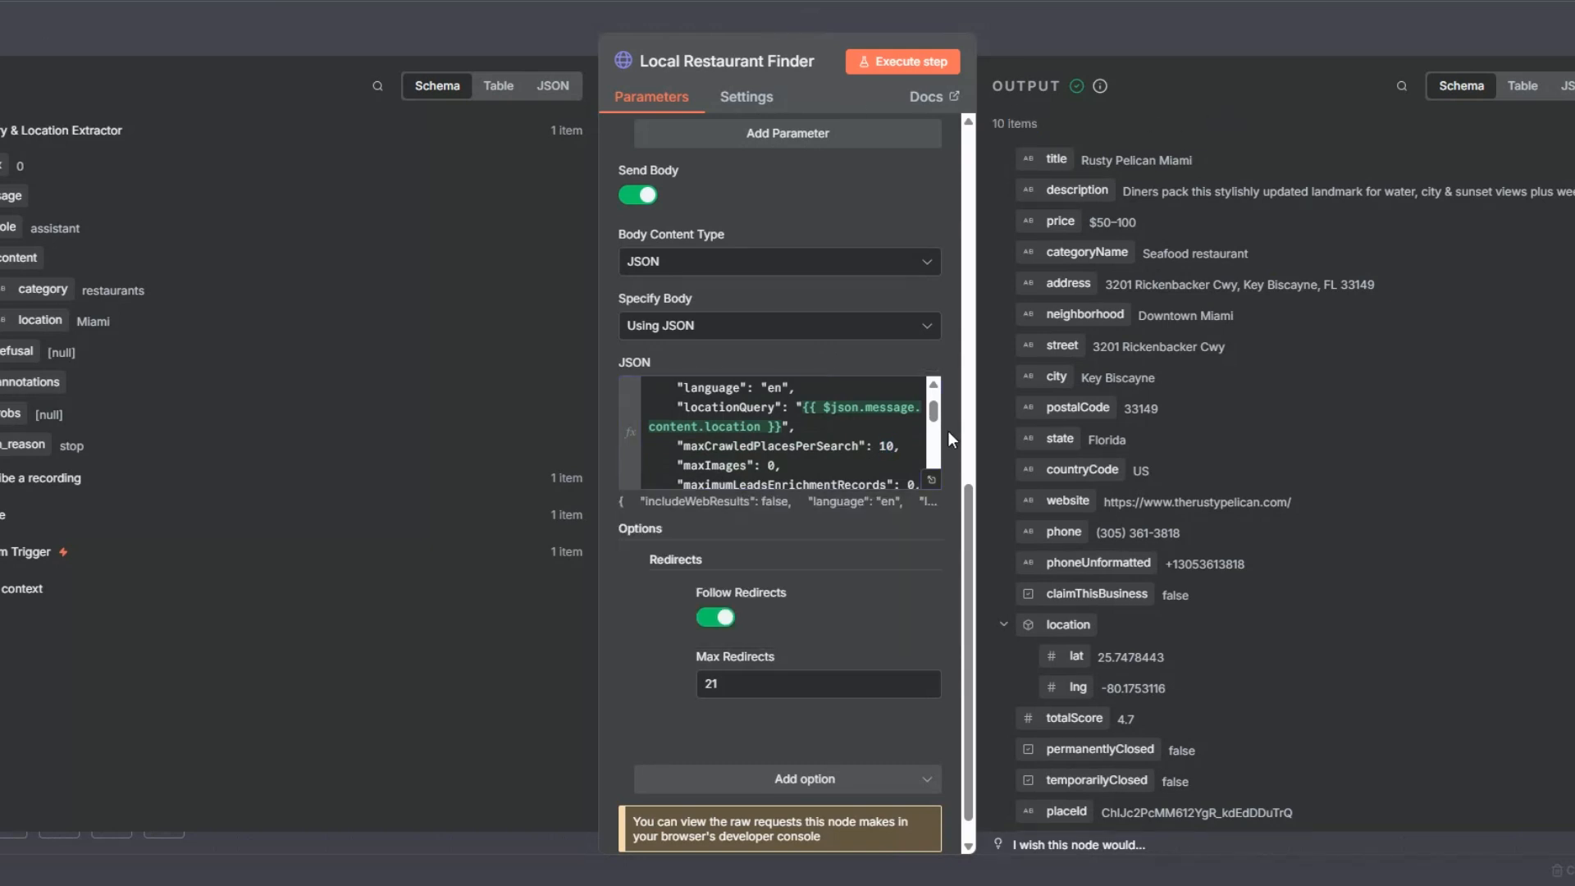
{"action": "left_click", "coordinate": [67, 74]}
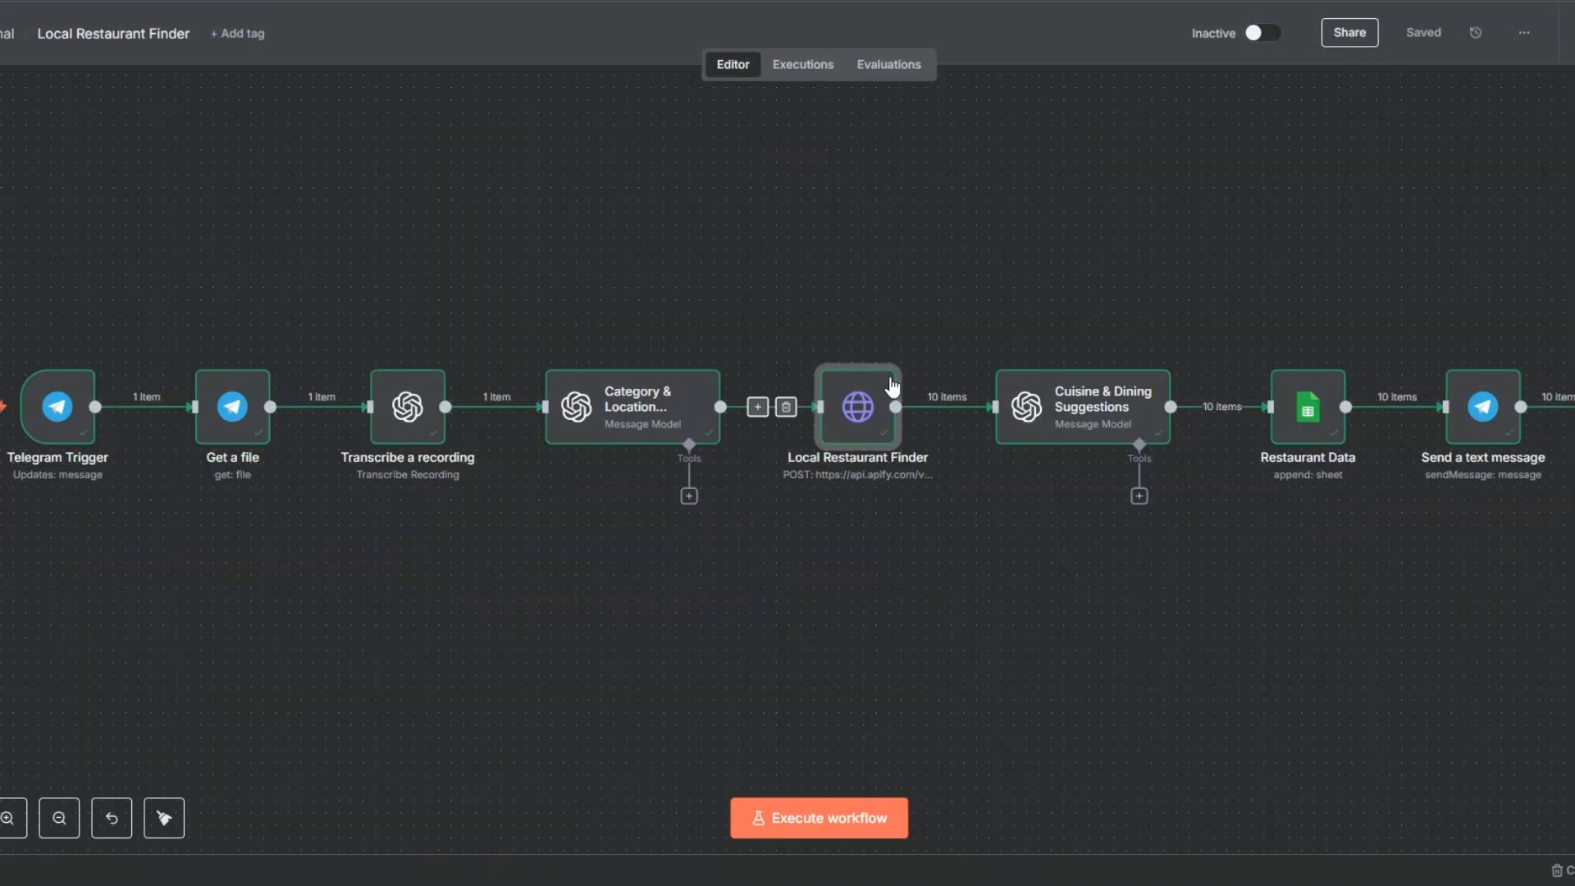
Step: Review the Cuisine & Dining Suggestions node's prompt and generated content, and return to the canvas
{"action": "double_click", "coordinate": [1058, 406]}
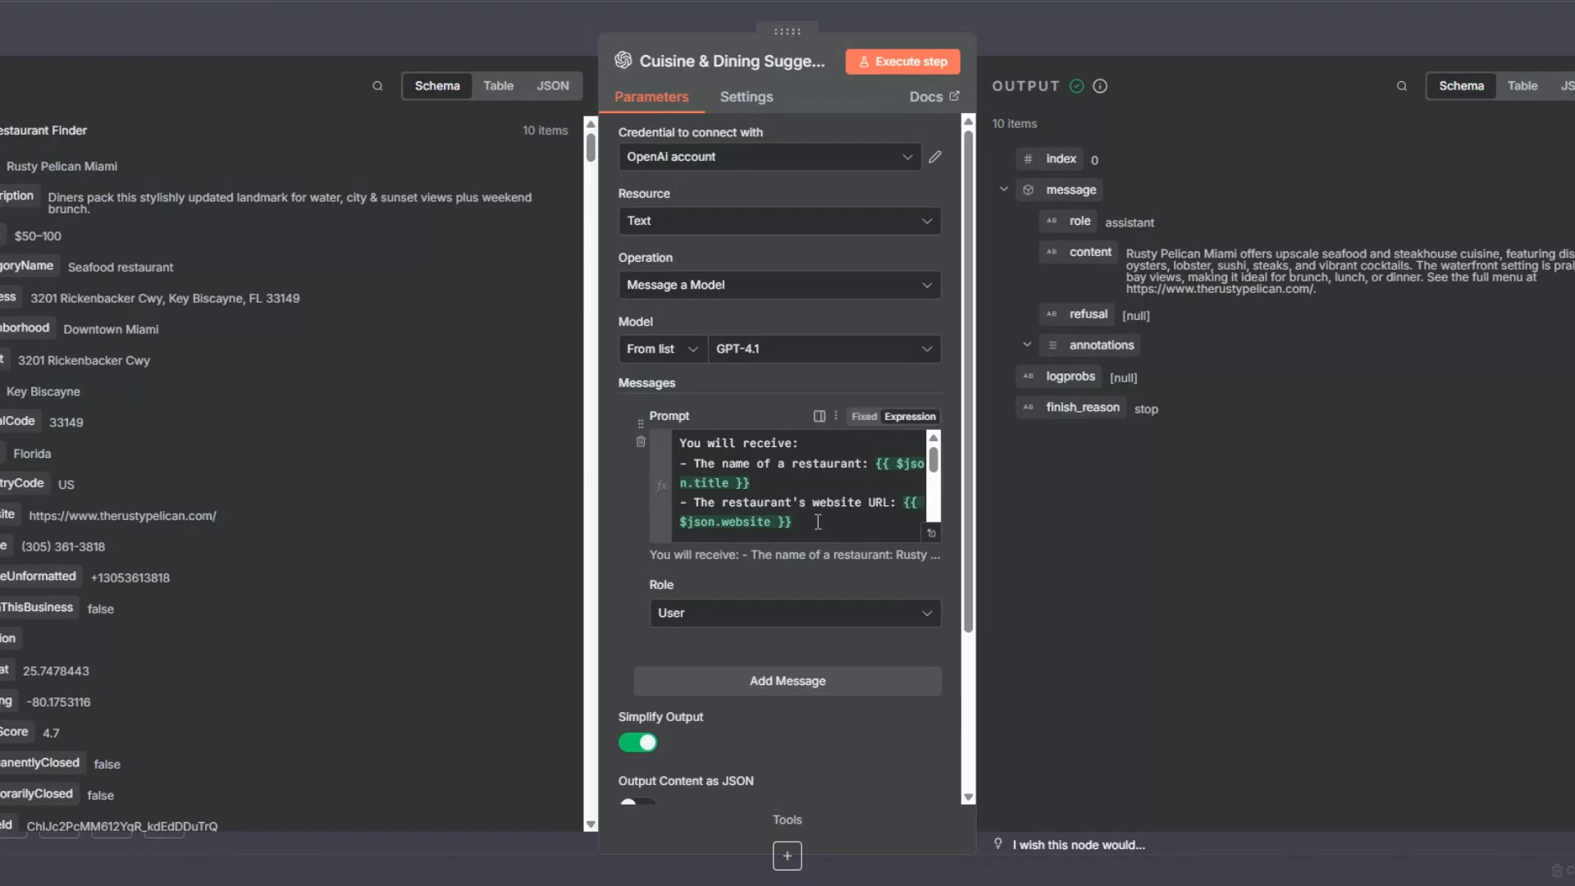
{"action": "key", "text": "Escape"}
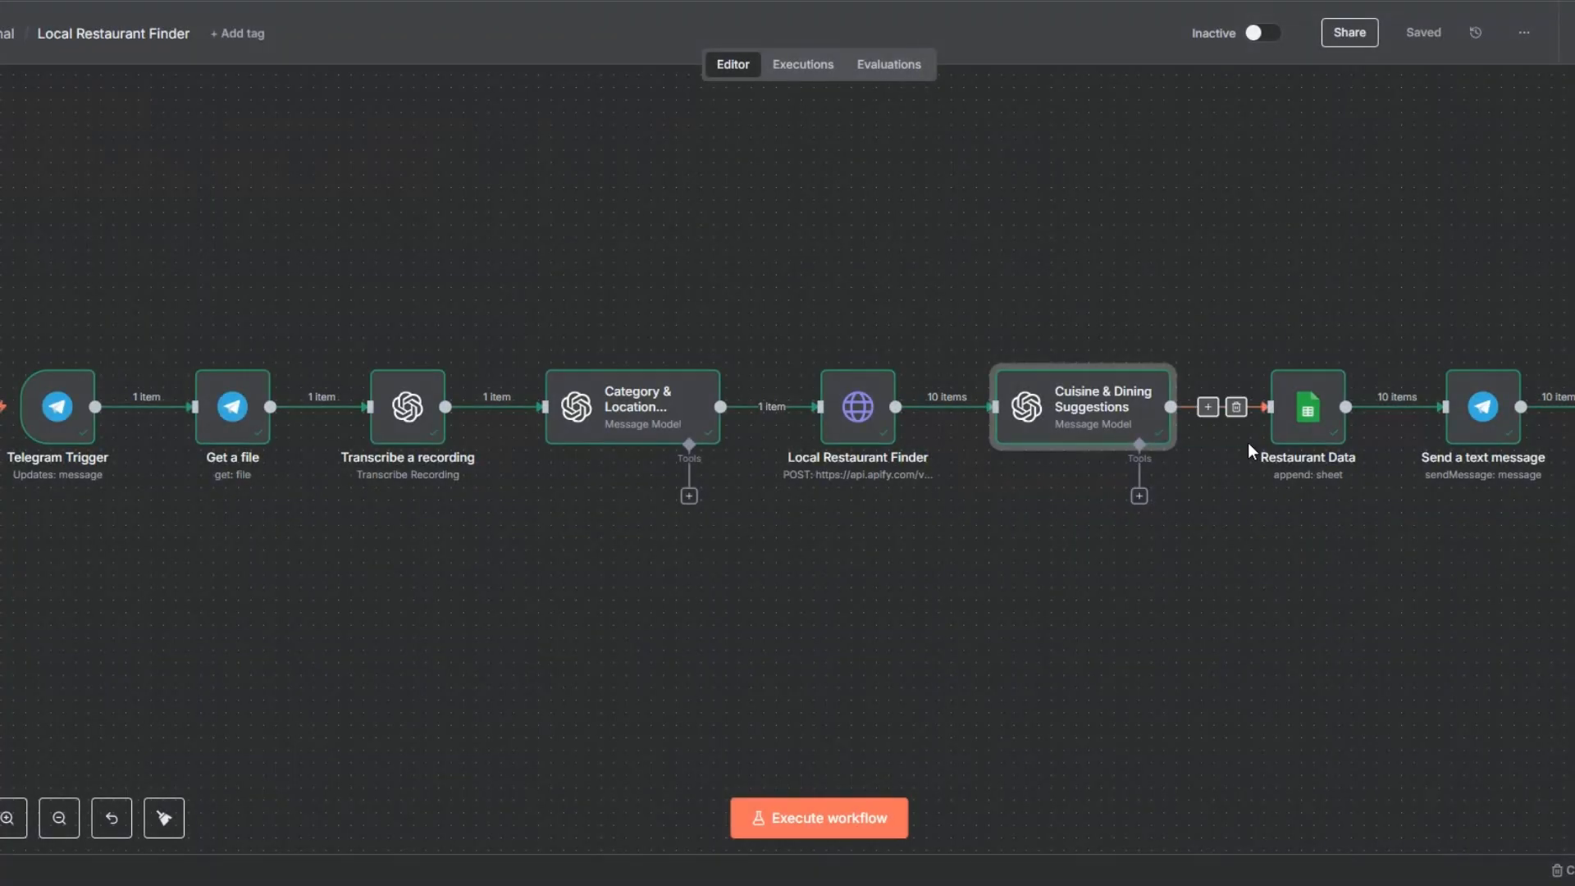
{"action": "left_click", "coordinate": [1331, 482]}
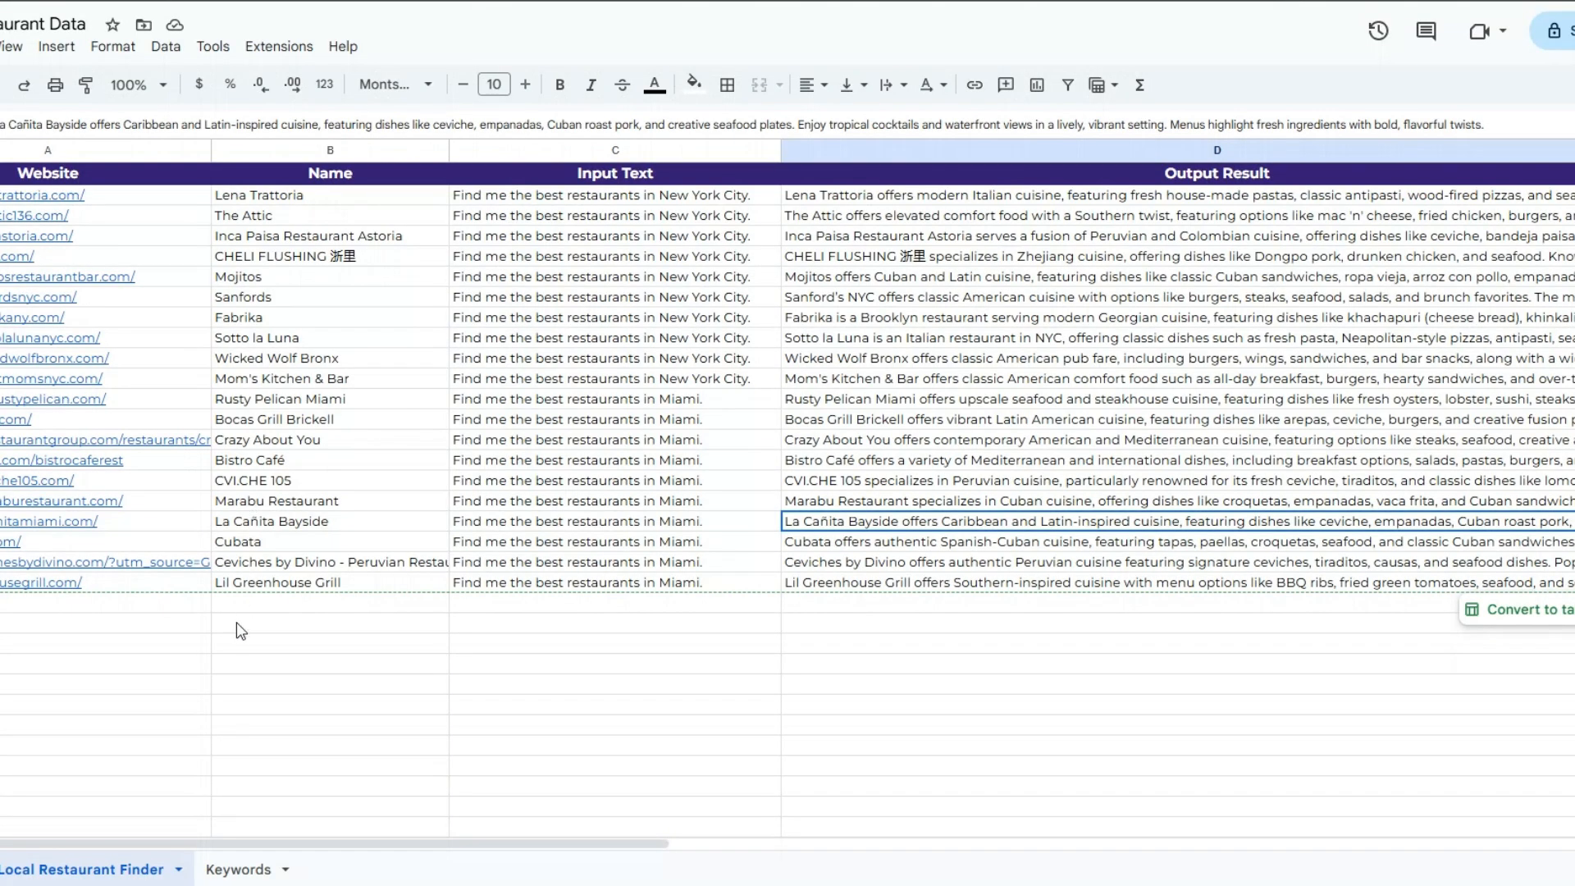
Step: Switch to Google Sheets and insert one blank row above the Rusty Pelican Miami row
{"action": "left_click", "coordinate": [236, 621]}
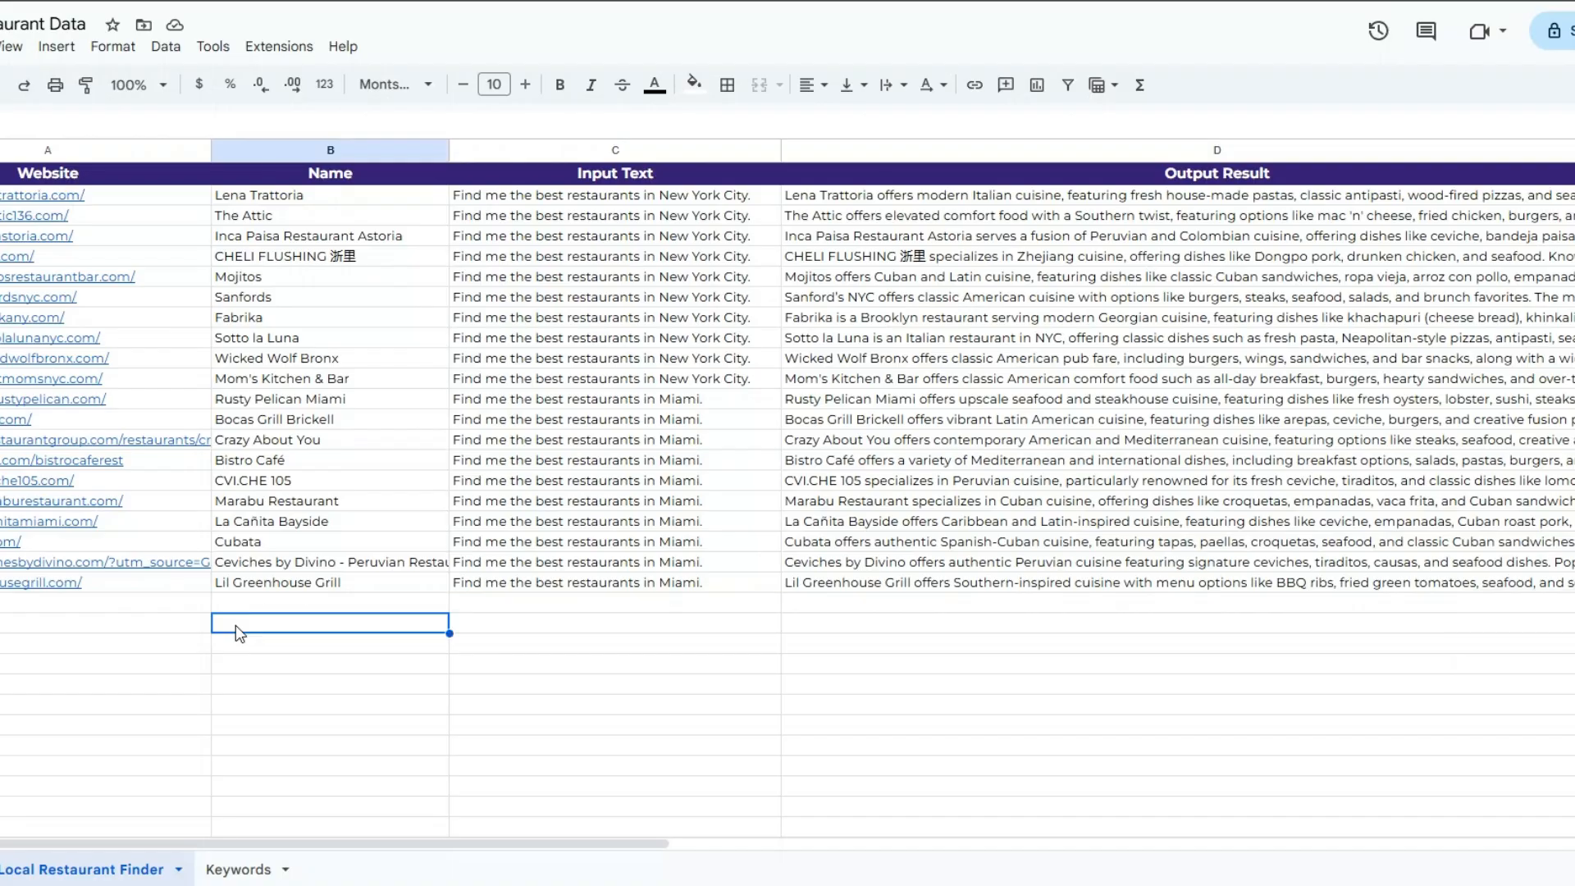
{"action": "right_click", "coordinate": [228, 402]}
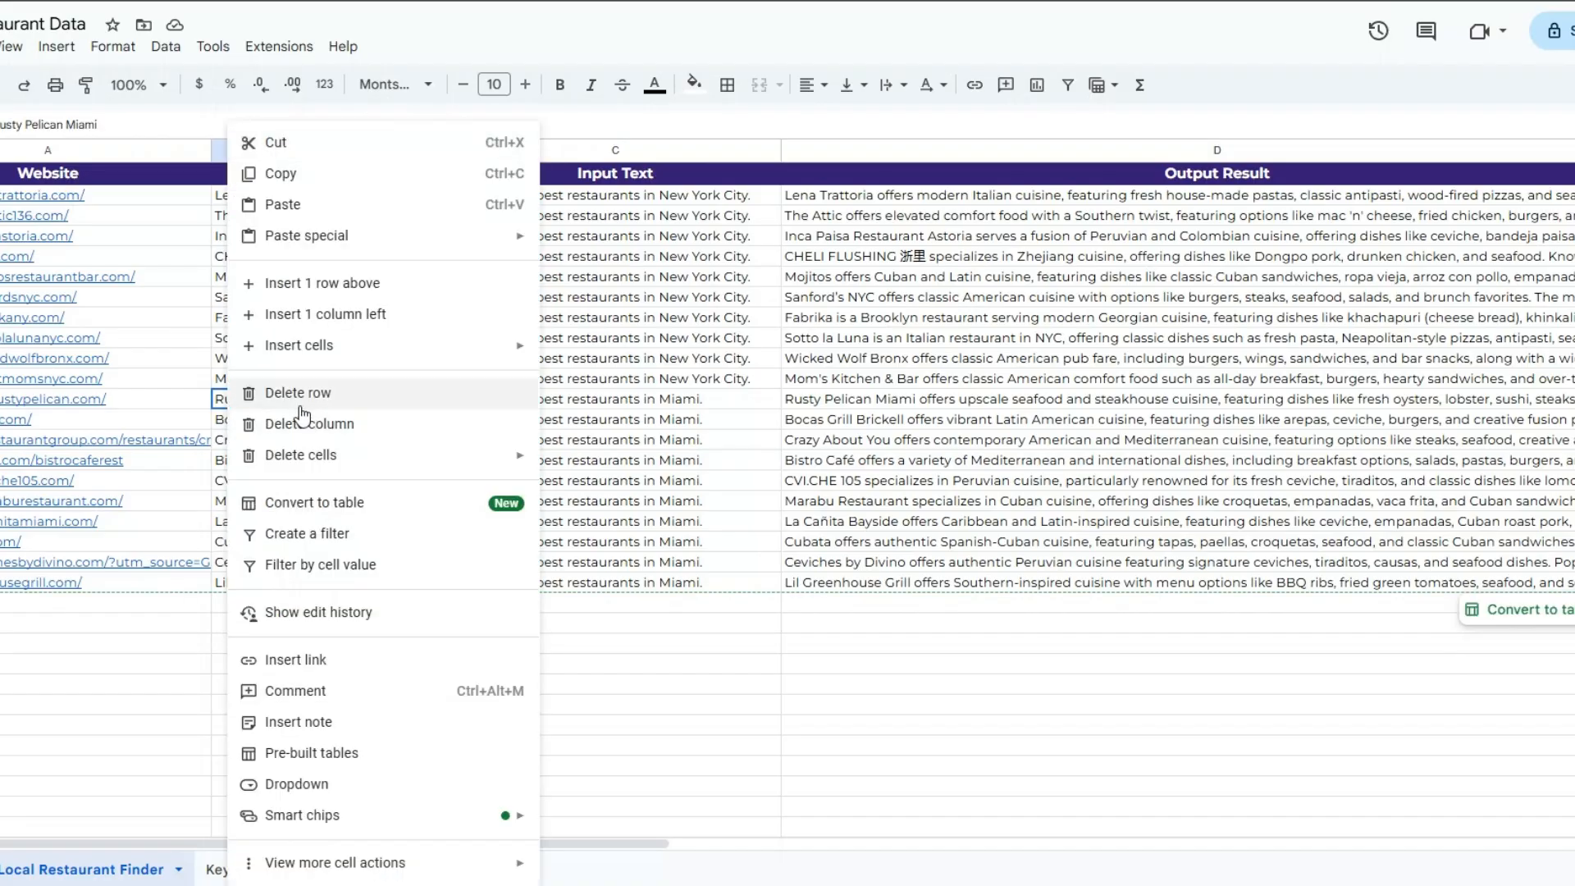
{"action": "left_click", "coordinate": [332, 285]}
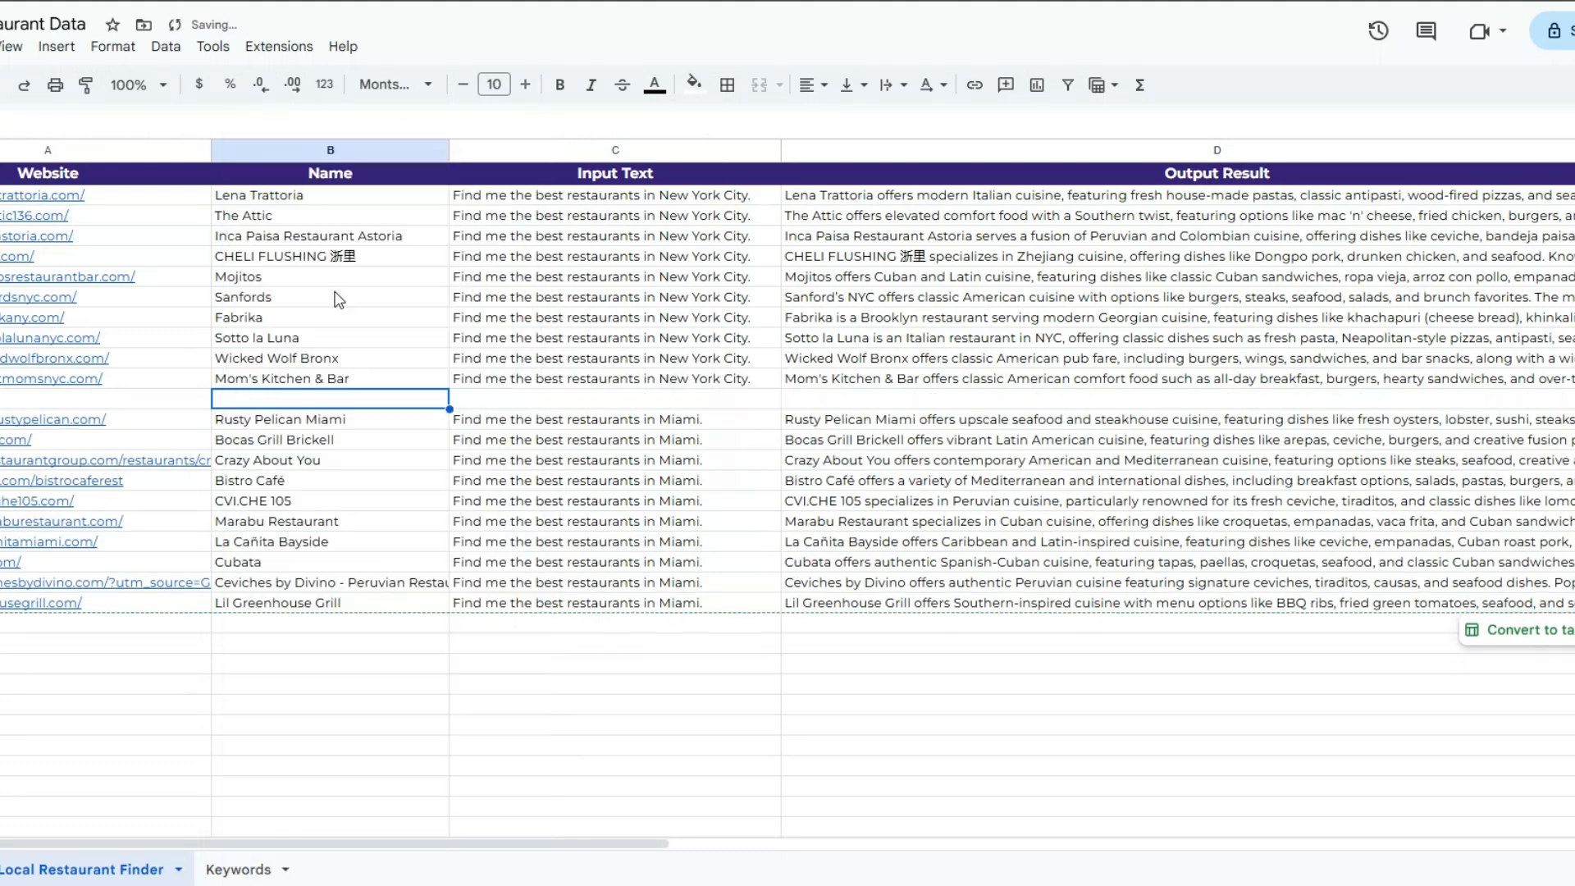
Step: Review the website, name, input text and output result of the Miami restaurant rows in the sheet
{"action": "left_click", "coordinate": [100, 563]}
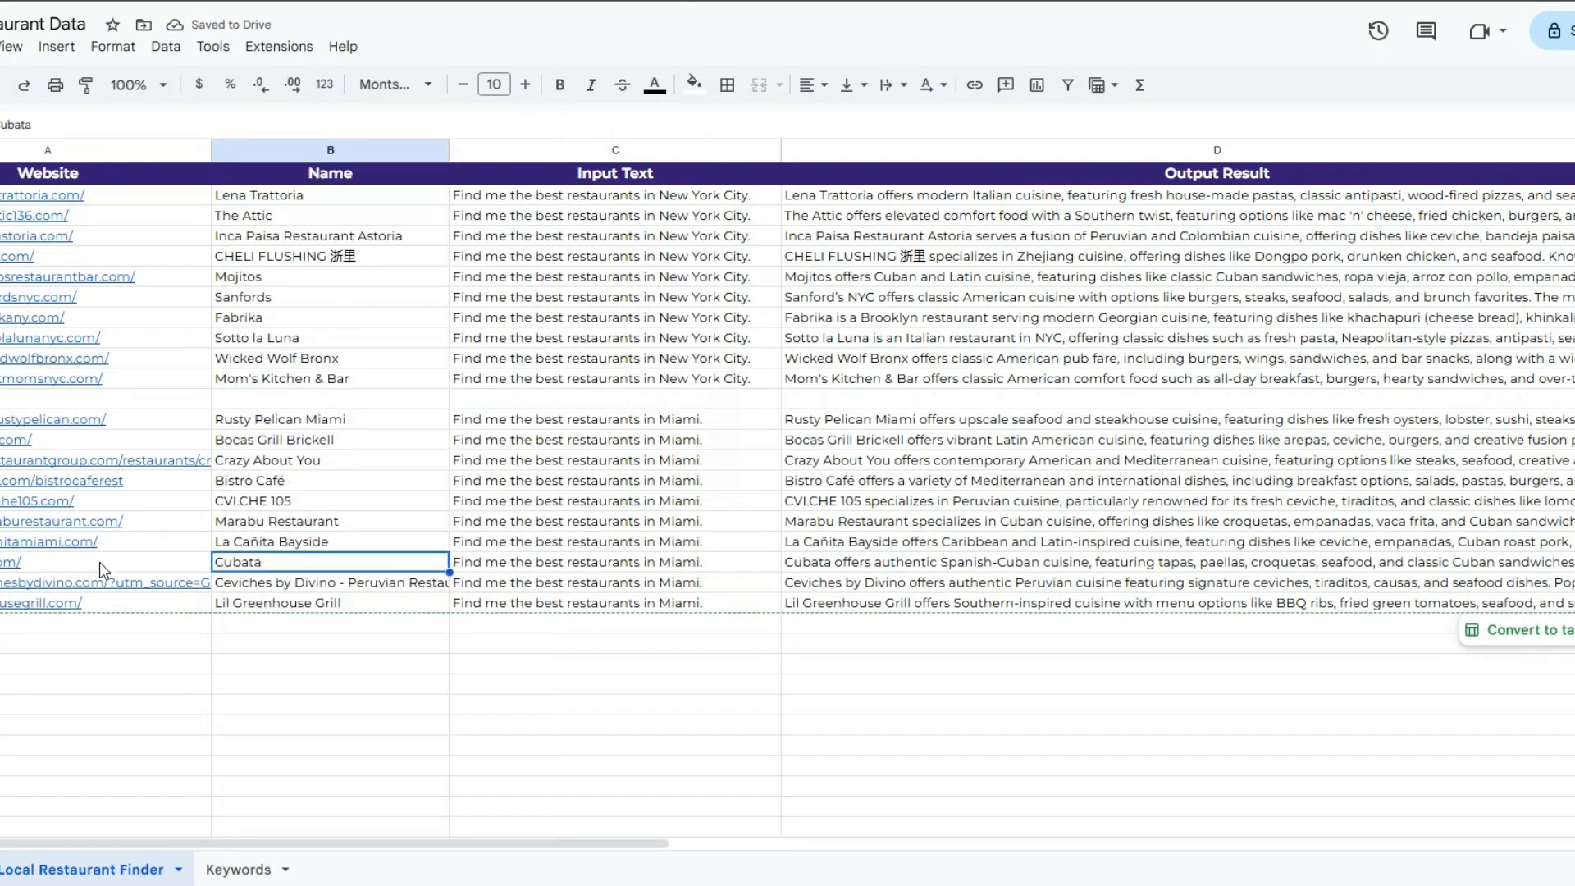
{"action": "left_click", "coordinate": [333, 546]}
{"action": "left_click", "coordinate": [712, 523]}
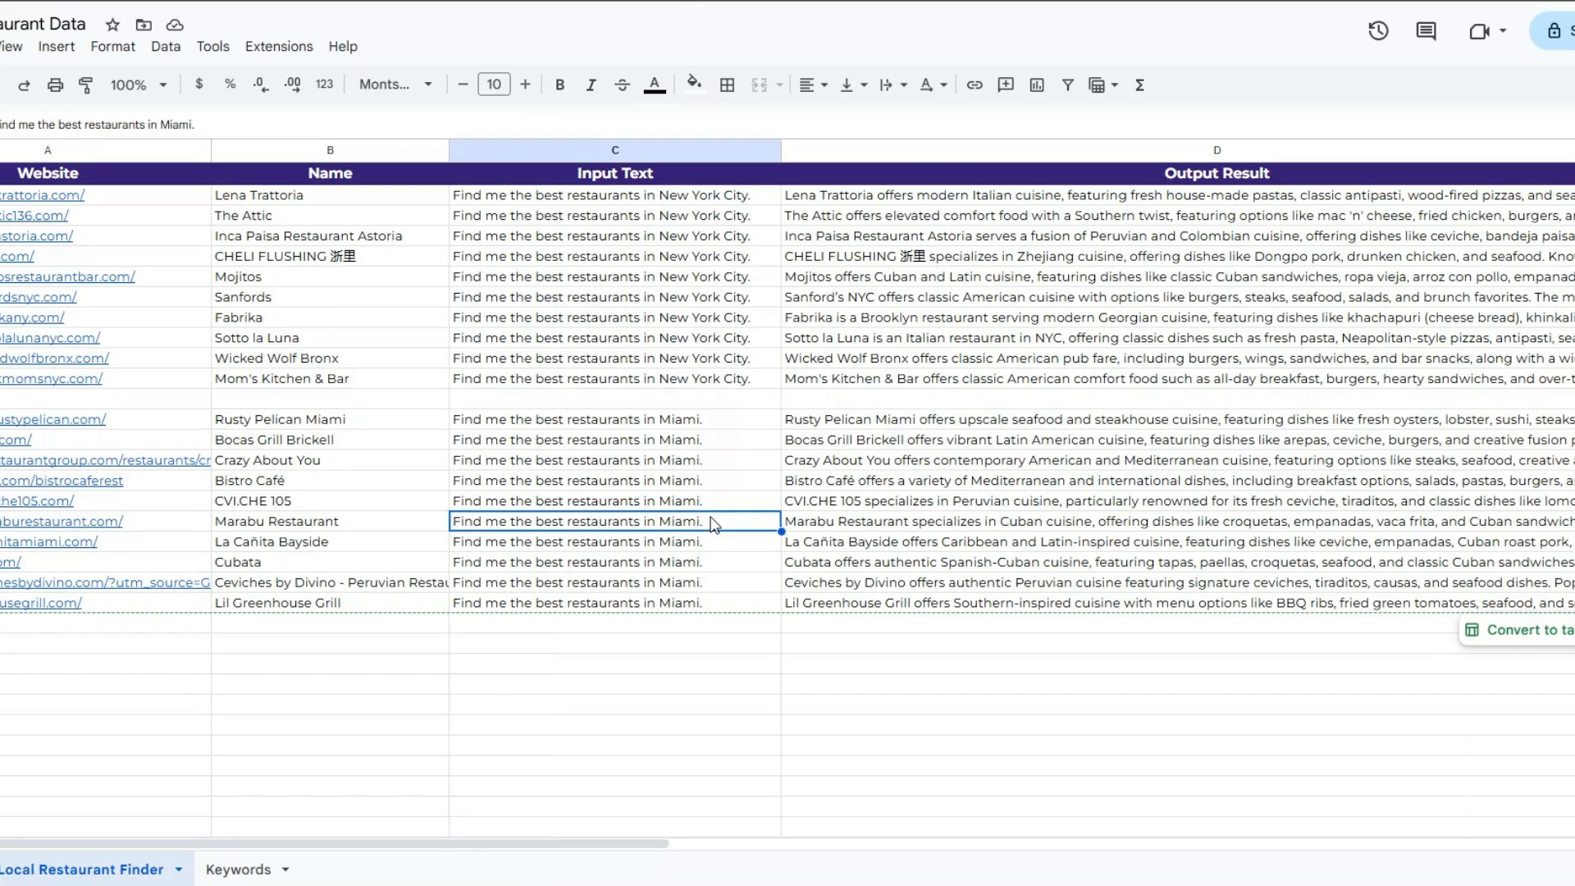
{"action": "left_click", "coordinate": [1123, 503]}
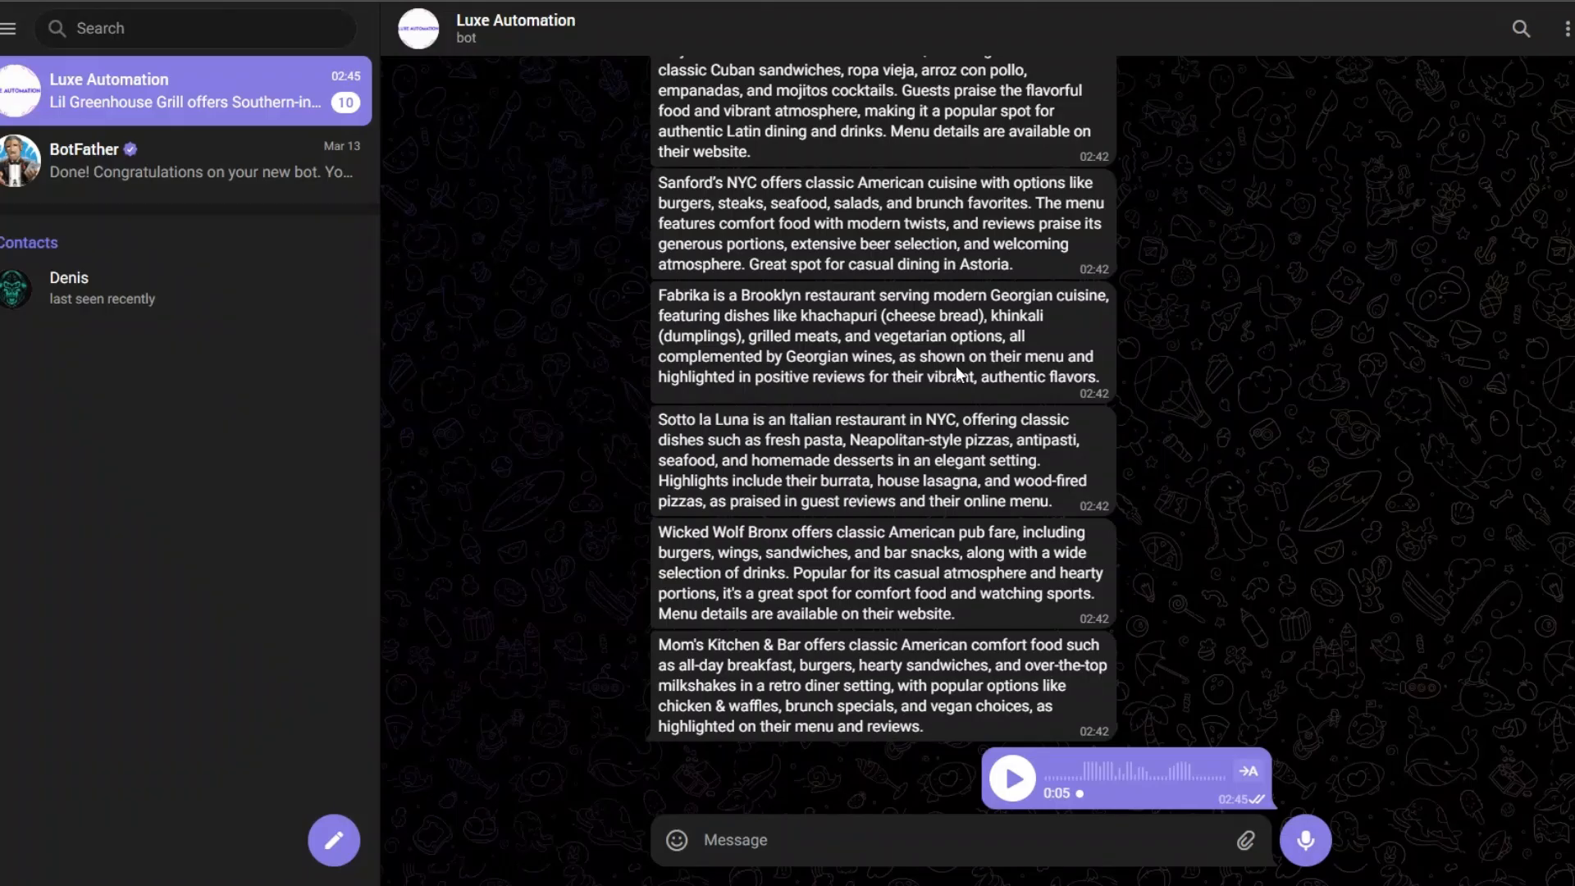
Step: Switch to Telegram, read the Luxe Automation bot's Miami restaurant replies, and highlight the name Cubata in its message
{"action": "scroll", "coordinate": [957, 365], "scroll_direction": "down", "scroll_amount": 10}
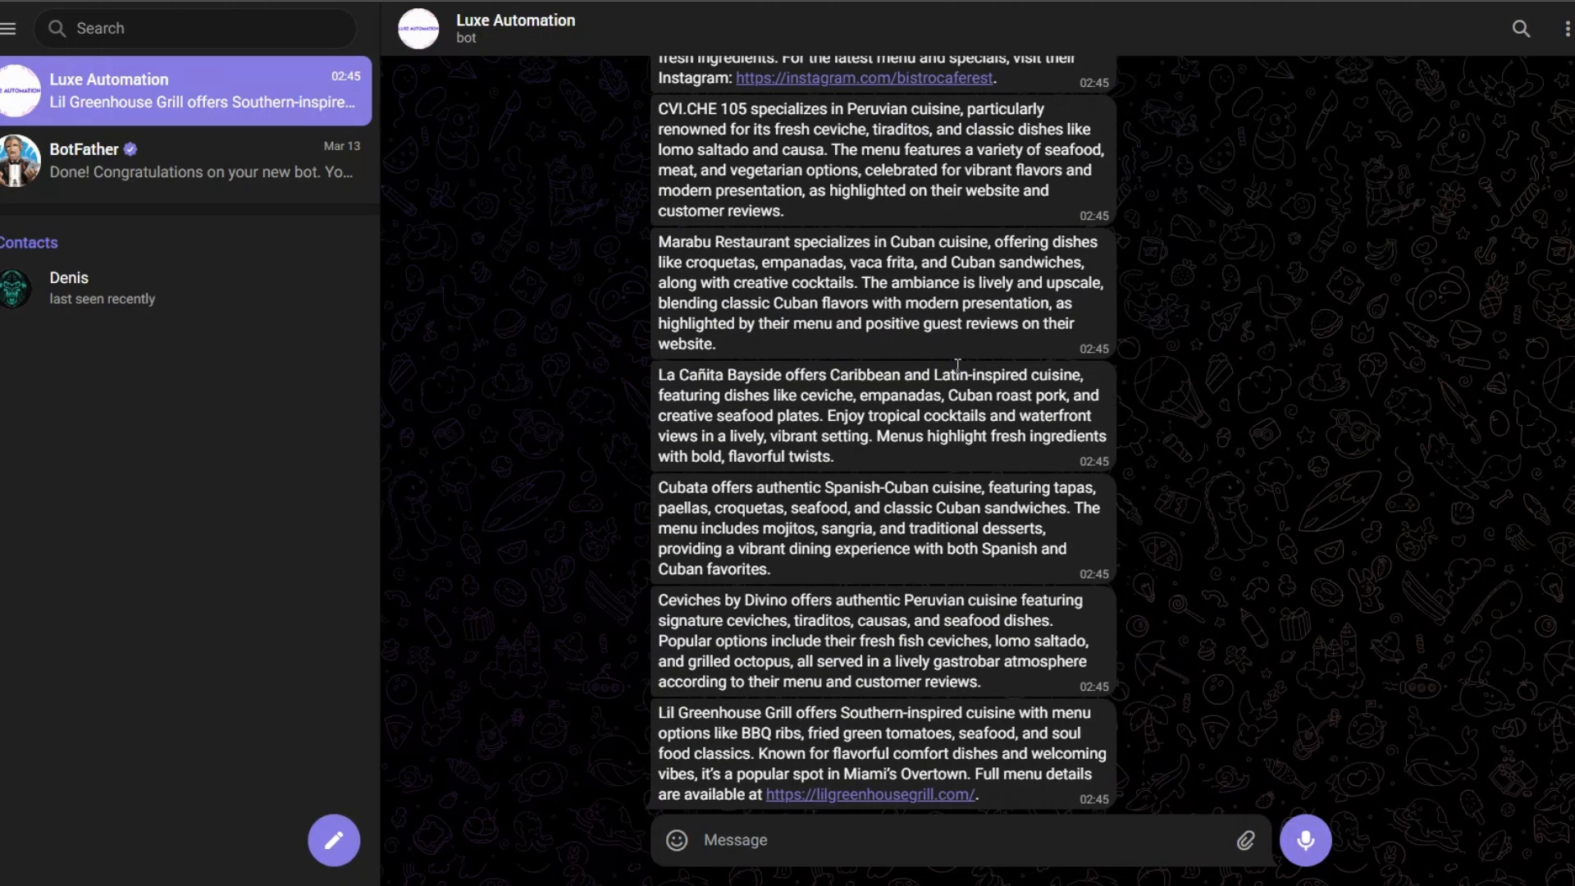
{"action": "scroll", "coordinate": [957, 366], "scroll_direction": "up", "scroll_amount": 7}
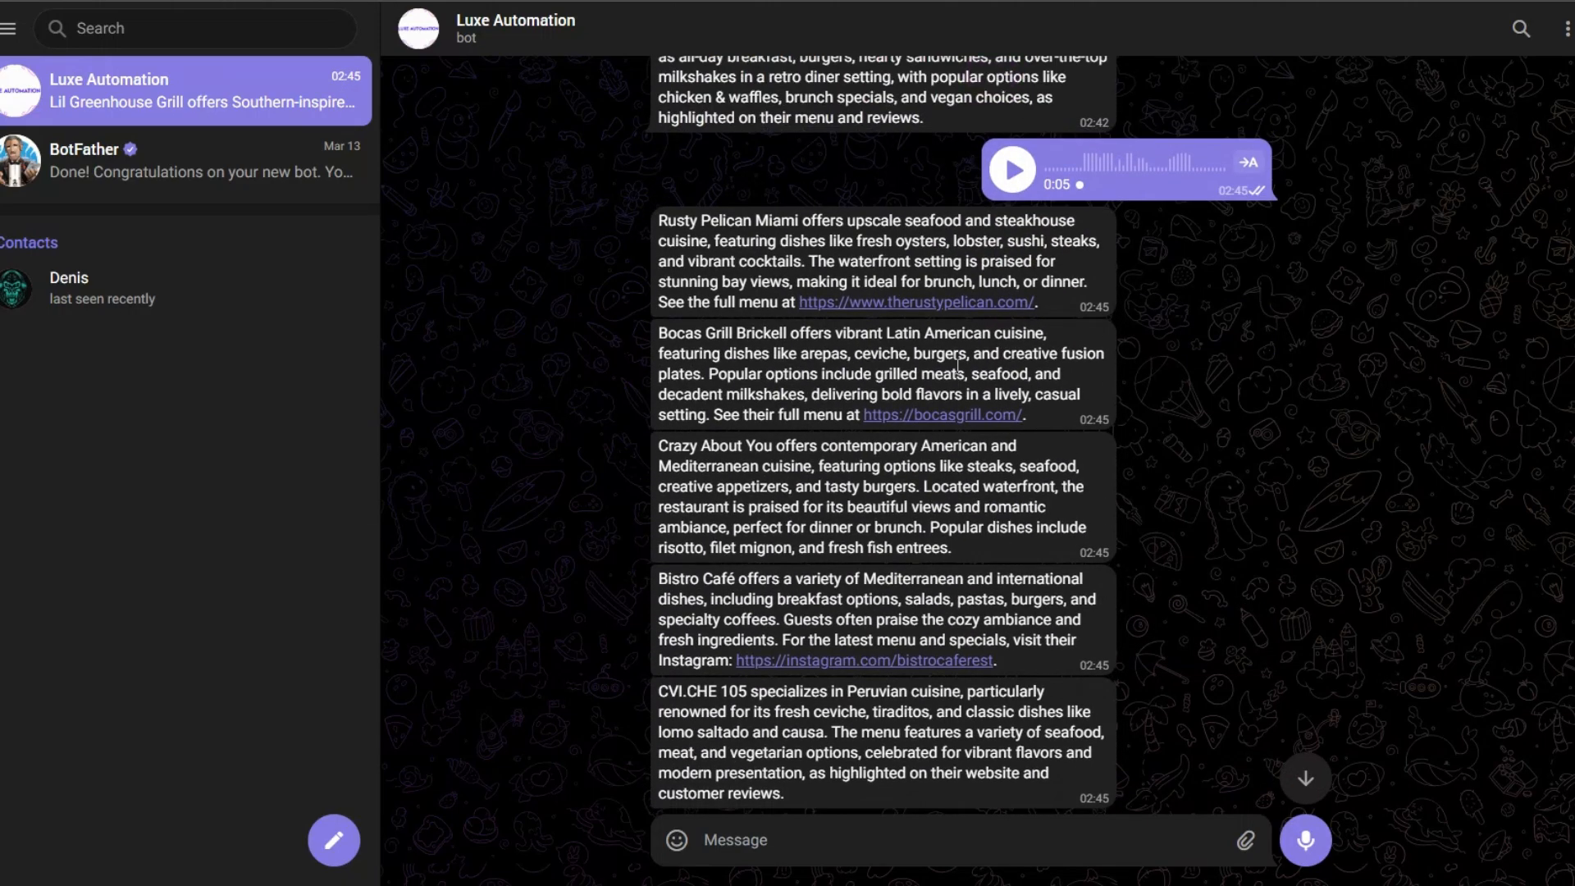
{"action": "scroll", "coordinate": [871, 333], "scroll_direction": "down", "scroll_amount": 7}
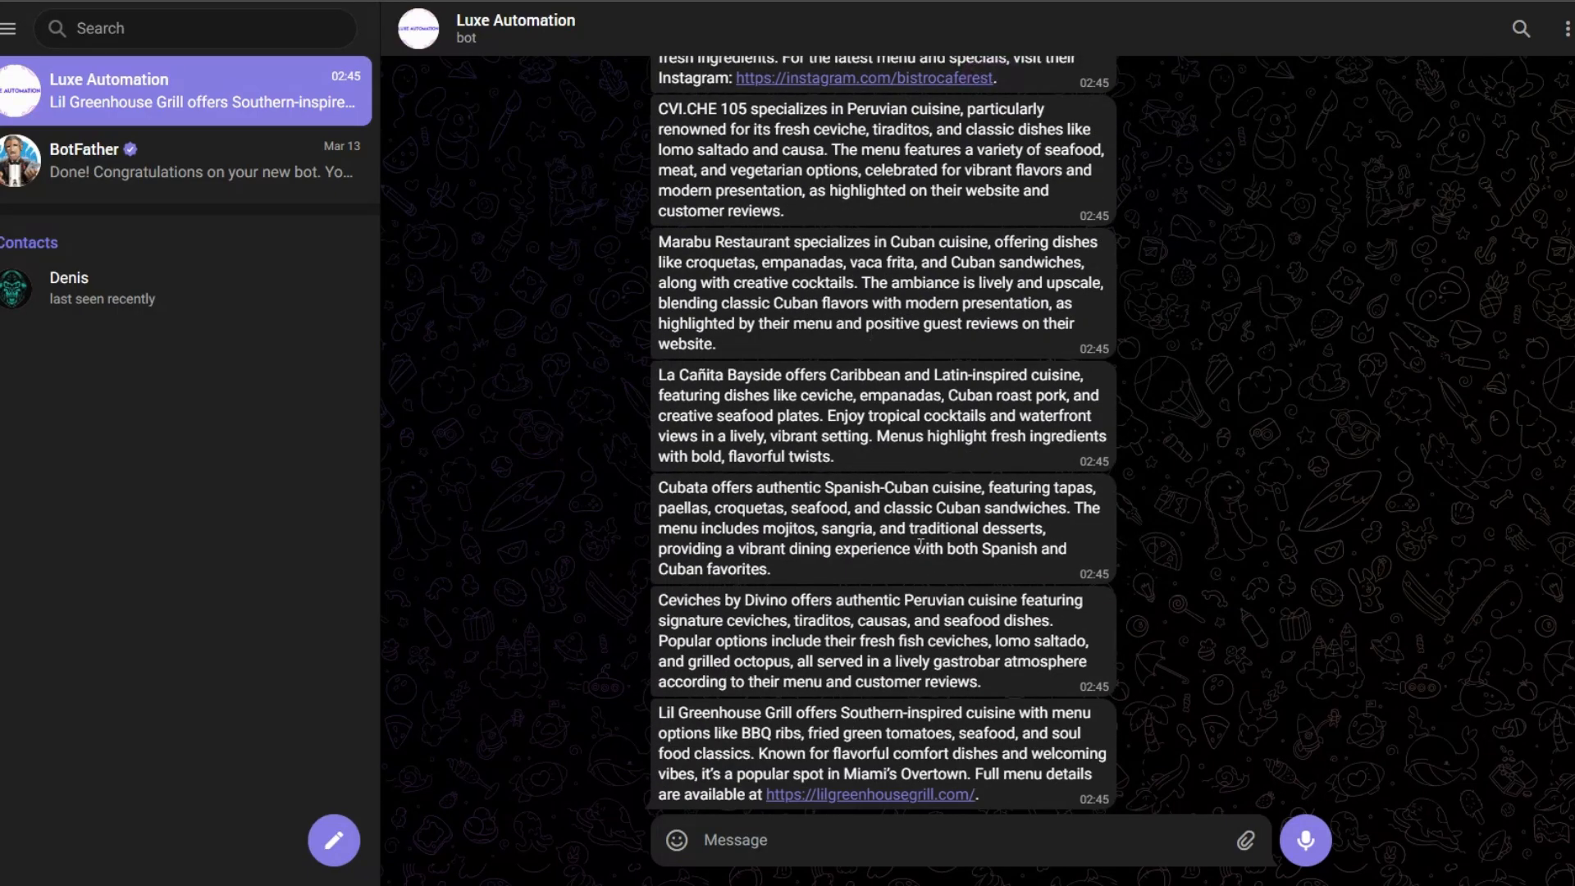
{"action": "double_click", "coordinate": [927, 575]}
{"action": "left_click_drag", "start_coordinate": [663, 489], "coordinate": [713, 489]}
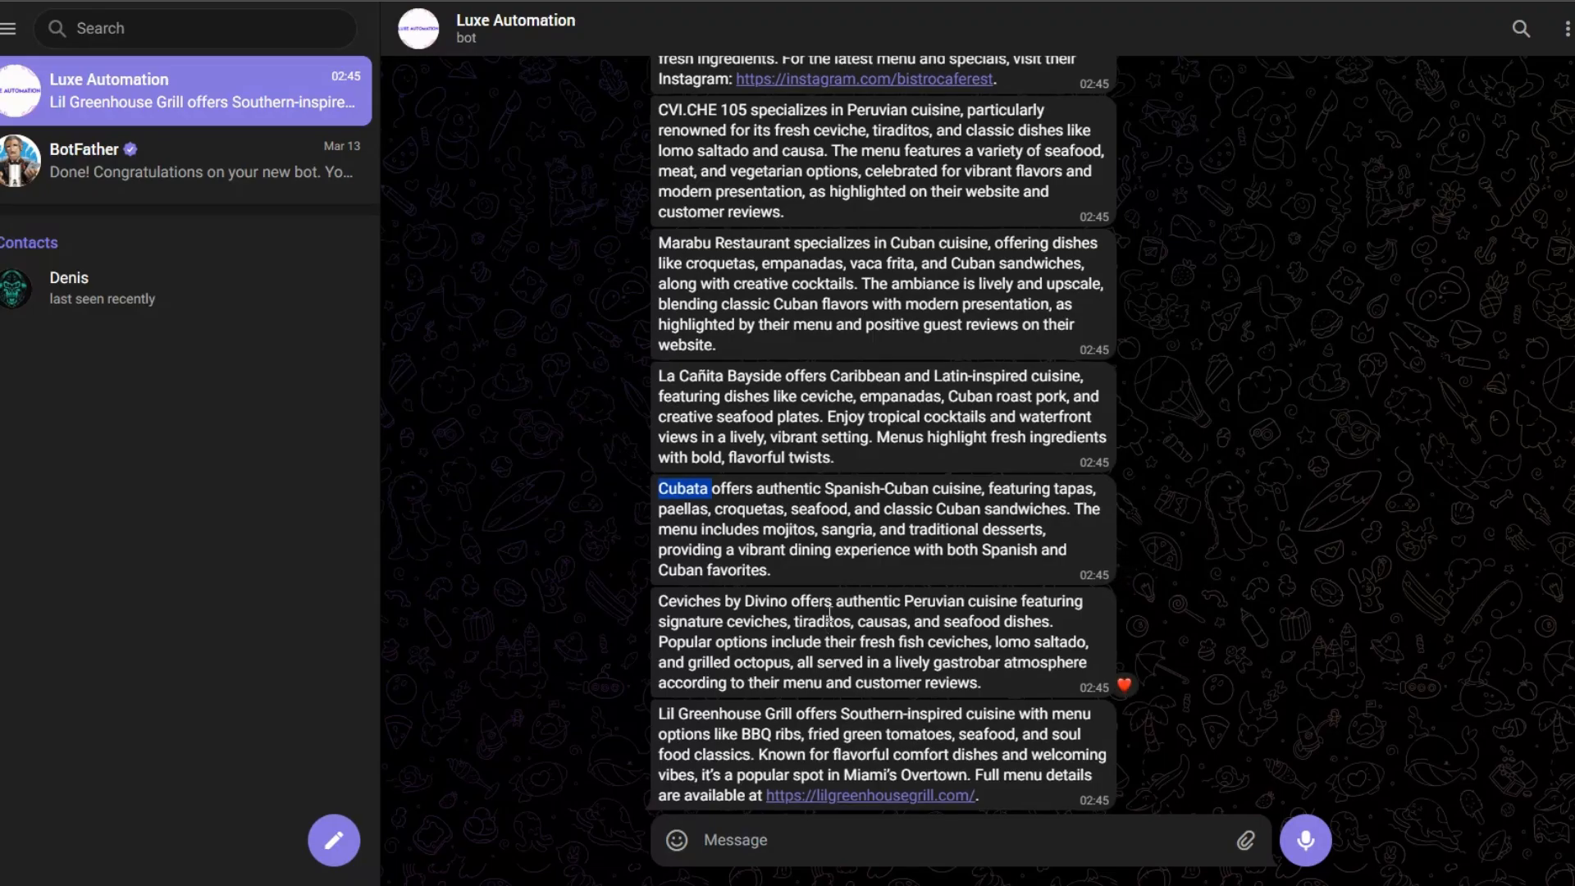
Step: Compare the sent voice message with the bot's replies below it, from Rusty Pelican Miami to Lil Greenhouse Grill
{"action": "scroll", "coordinate": [828, 611], "scroll_direction": "up", "scroll_amount": 5}
{"action": "scroll", "coordinate": [830, 617], "scroll_direction": "up", "scroll_amount": 3}
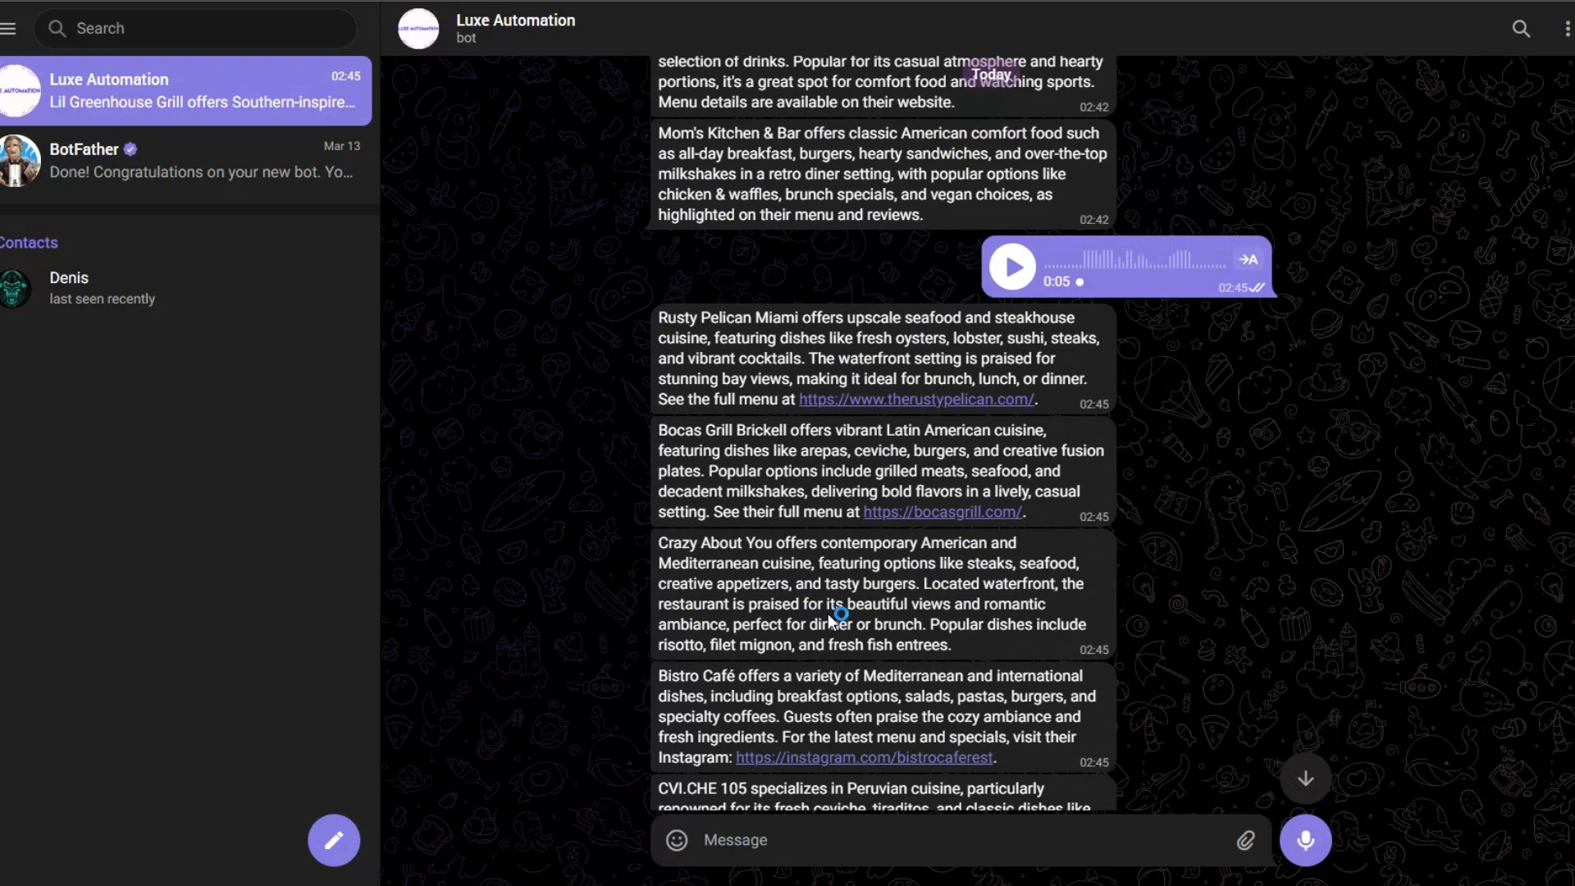
{"action": "scroll", "coordinate": [828, 621], "scroll_direction": "down", "scroll_amount": 8}
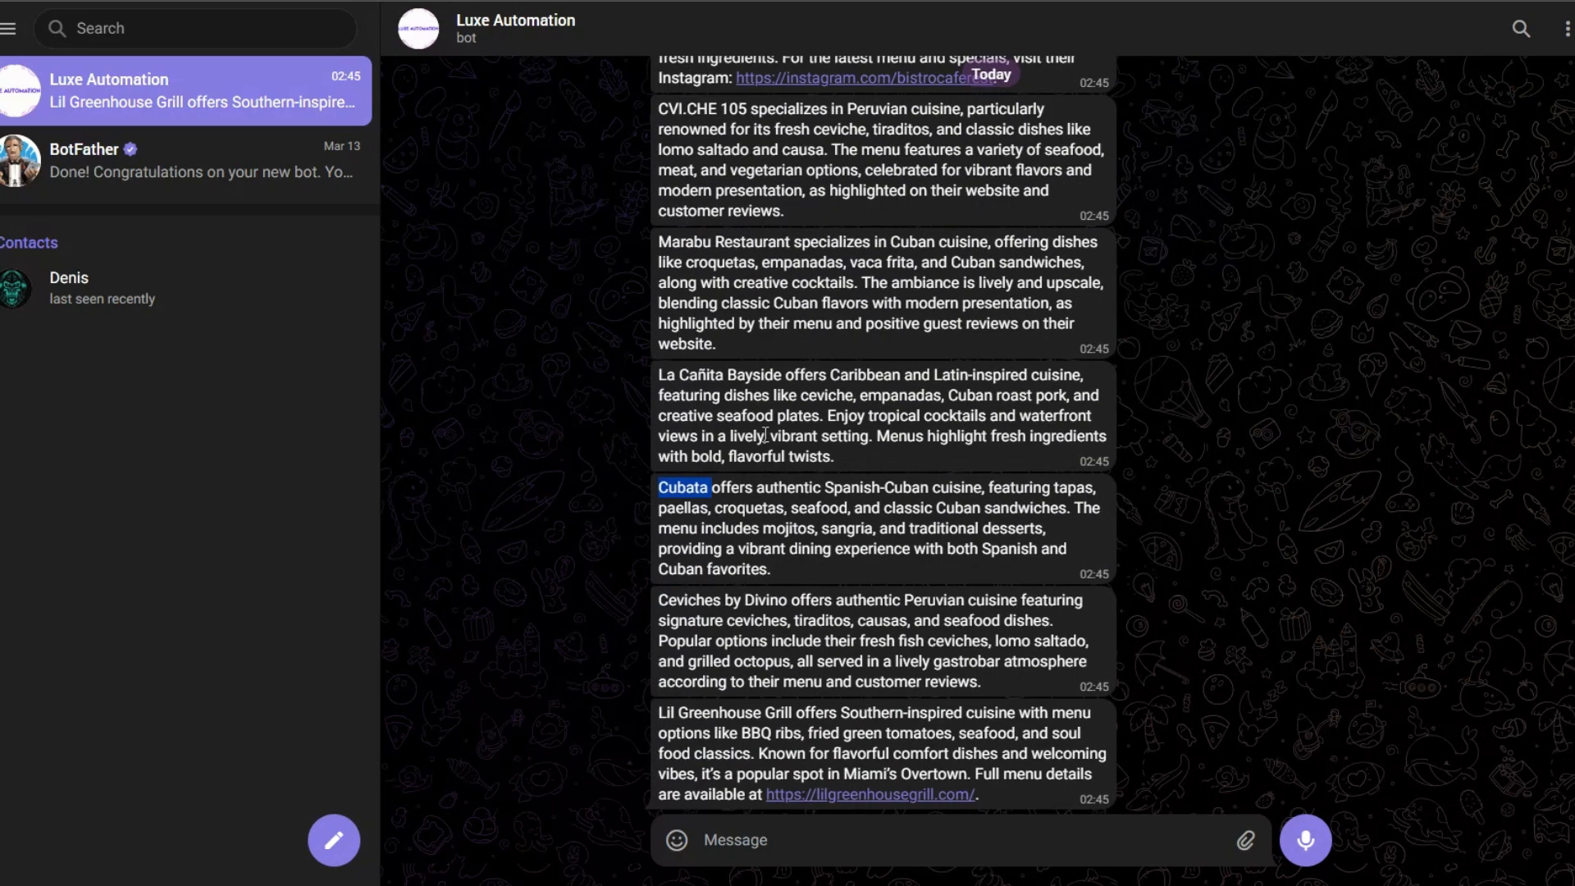
{"action": "scroll", "coordinate": [861, 394], "scroll_direction": "up", "scroll_amount": 5}
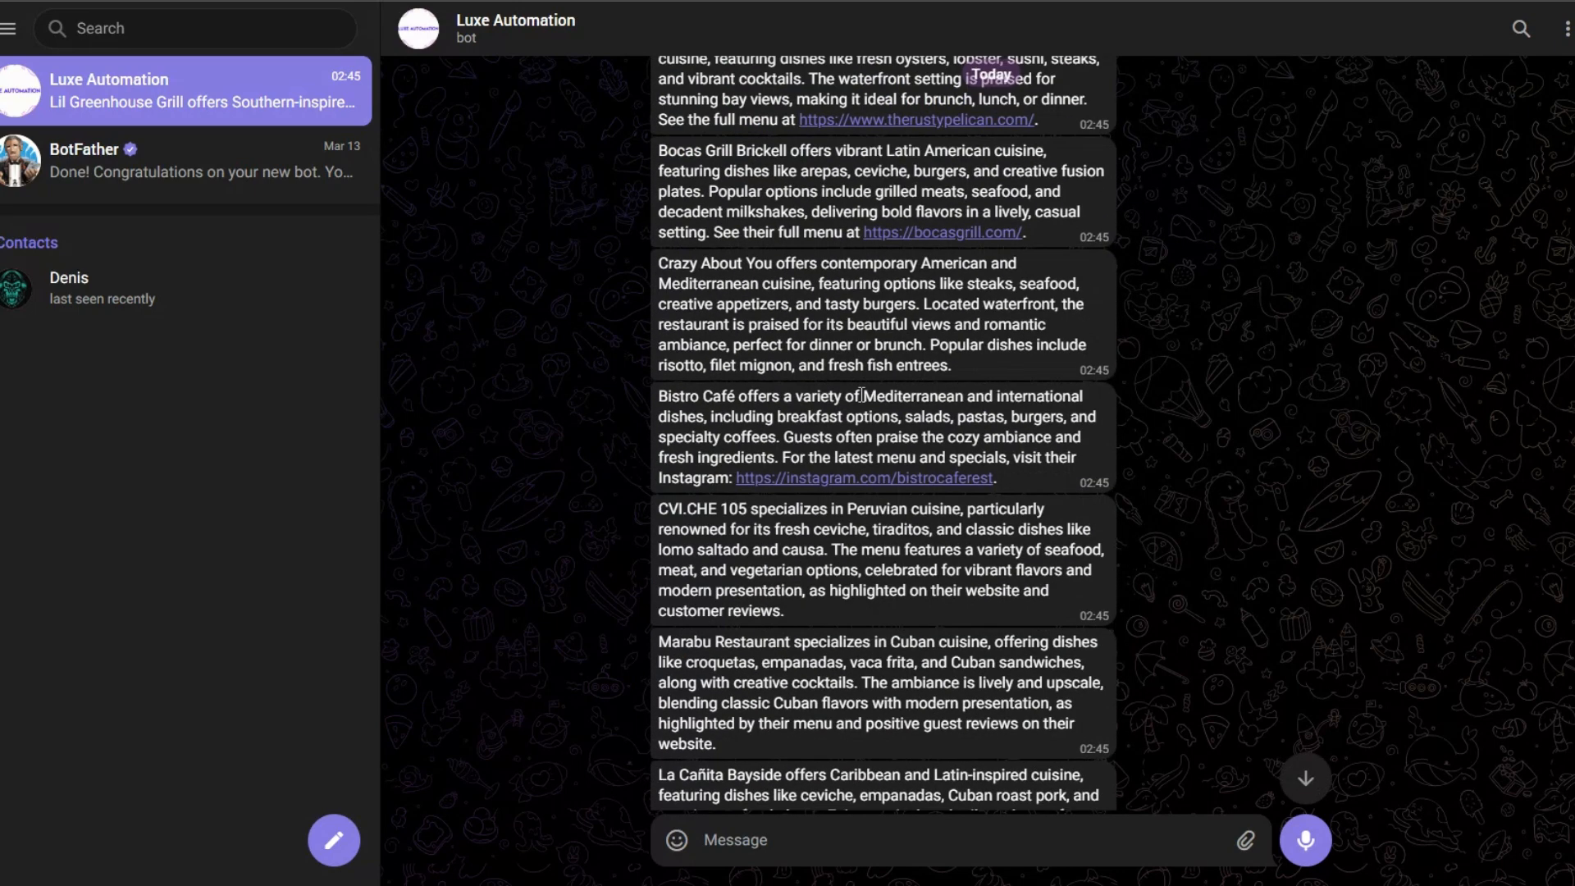
{"action": "scroll", "coordinate": [861, 394], "scroll_direction": "up", "scroll_amount": 4}
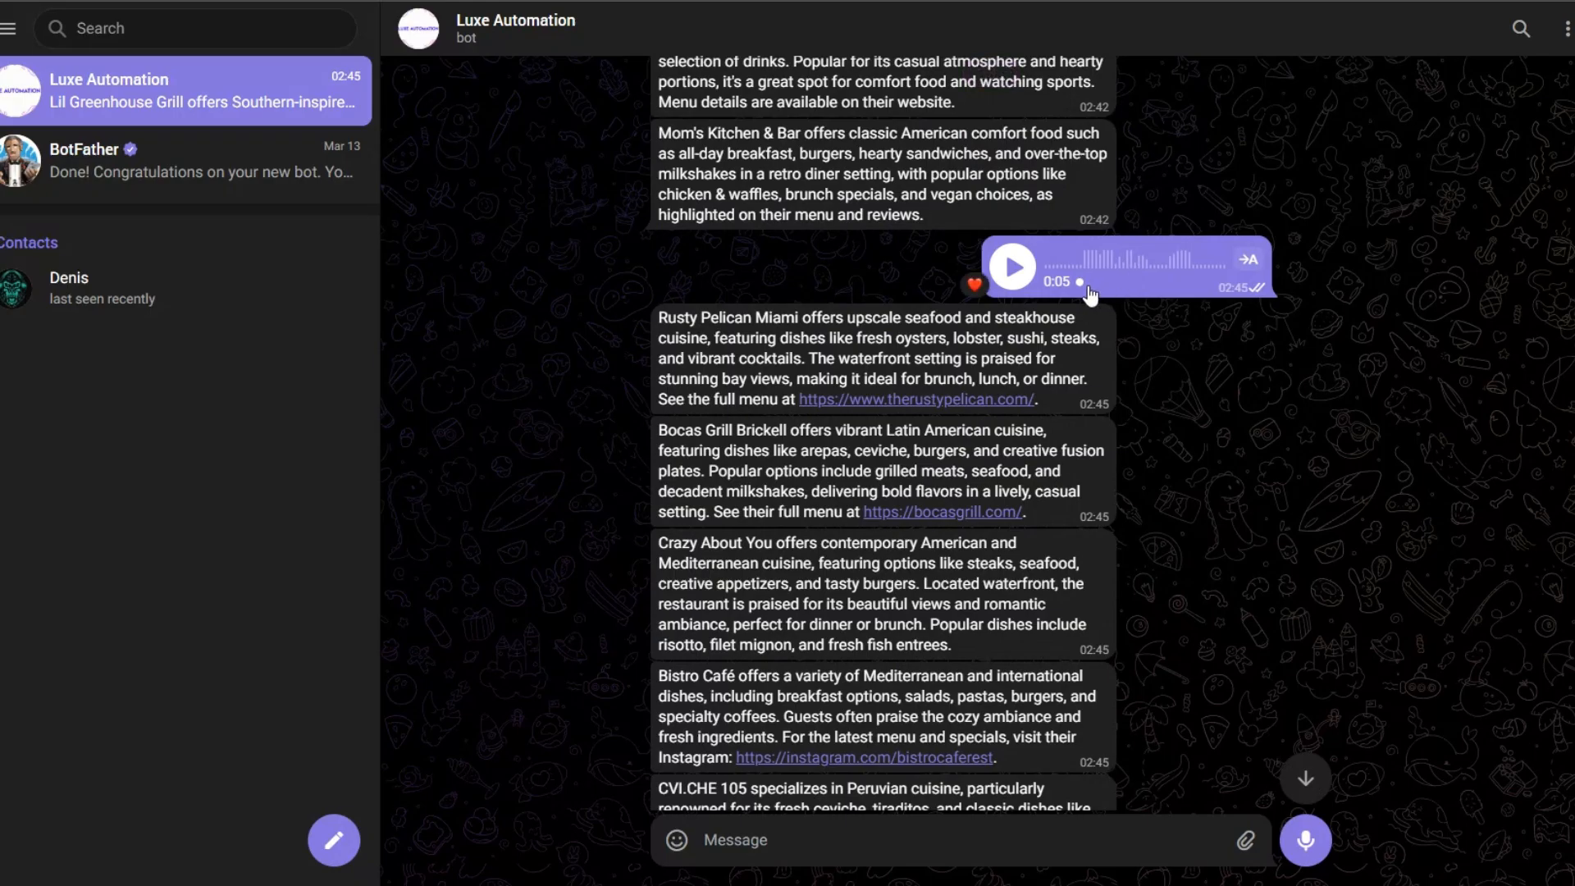
{"action": "scroll", "coordinate": [1056, 445], "scroll_direction": "down", "scroll_amount": 6}
{"action": "scroll", "coordinate": [956, 501], "scroll_direction": "down", "scroll_amount": 3}
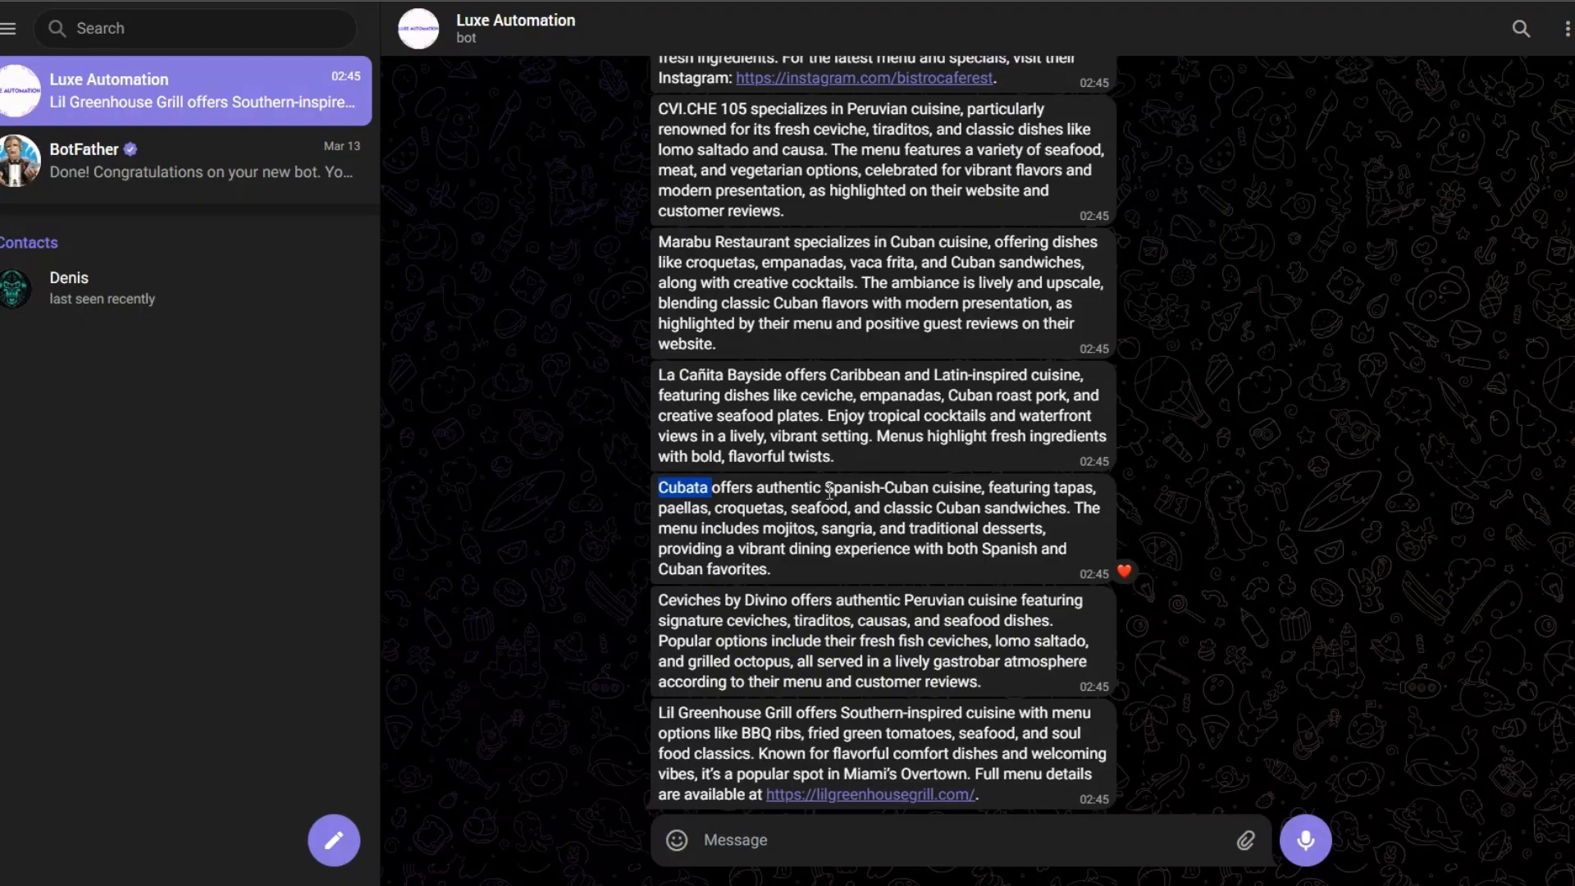
Step: Read the Cubata description in the bot's reply and look back over the Miami restaurant messages above it
{"action": "left_click_drag", "start_coordinate": [825, 489], "coordinate": [988, 568]}
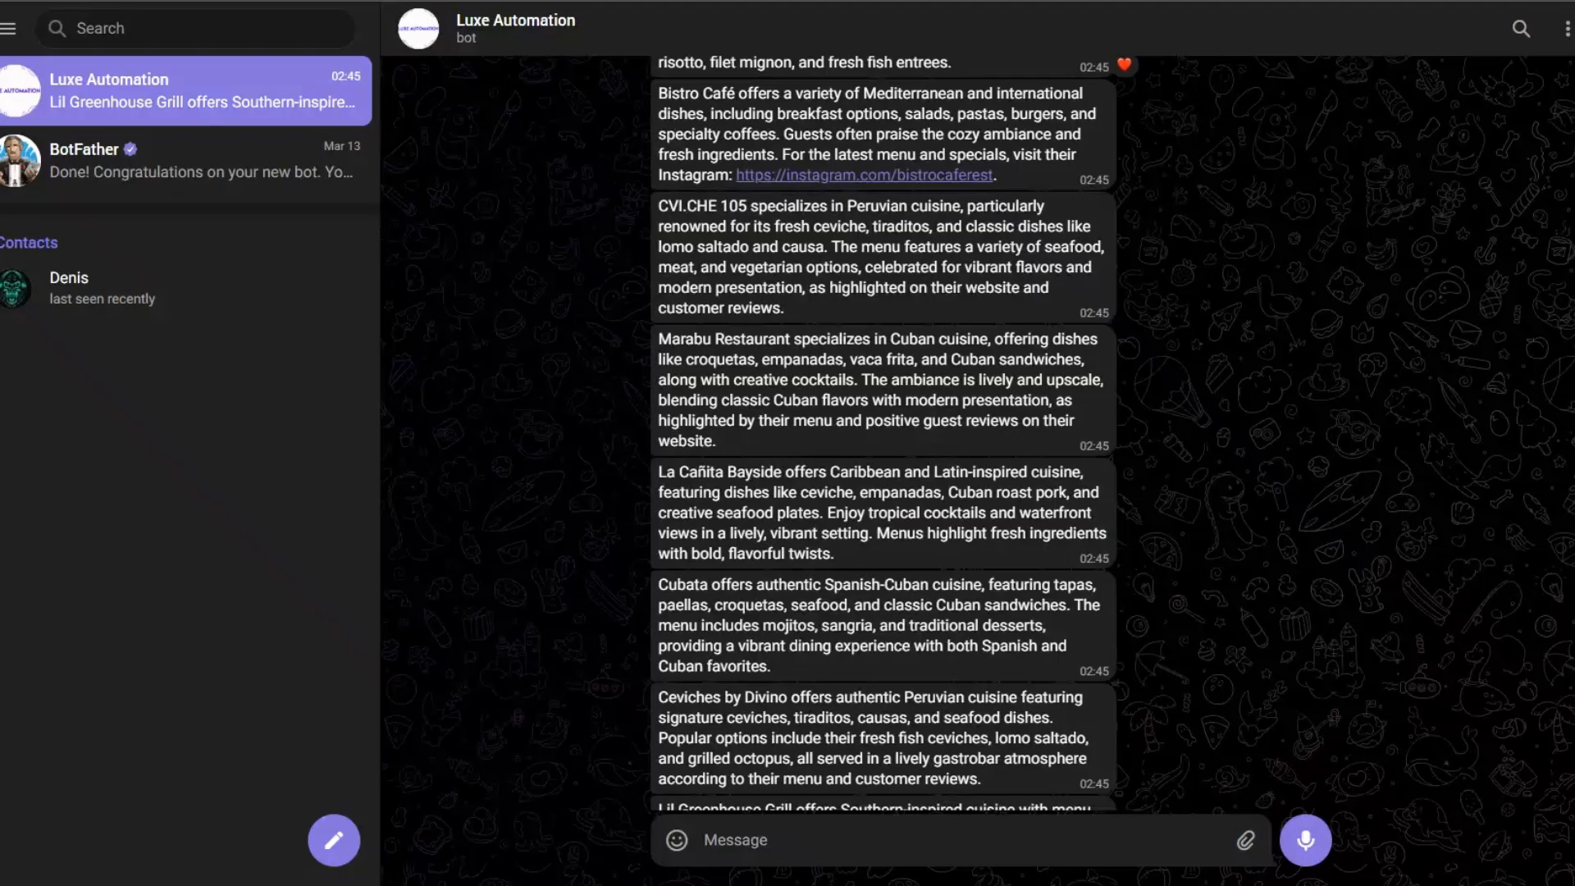
{"action": "scroll", "coordinate": [1058, 392], "scroll_direction": "up", "scroll_amount": 3}
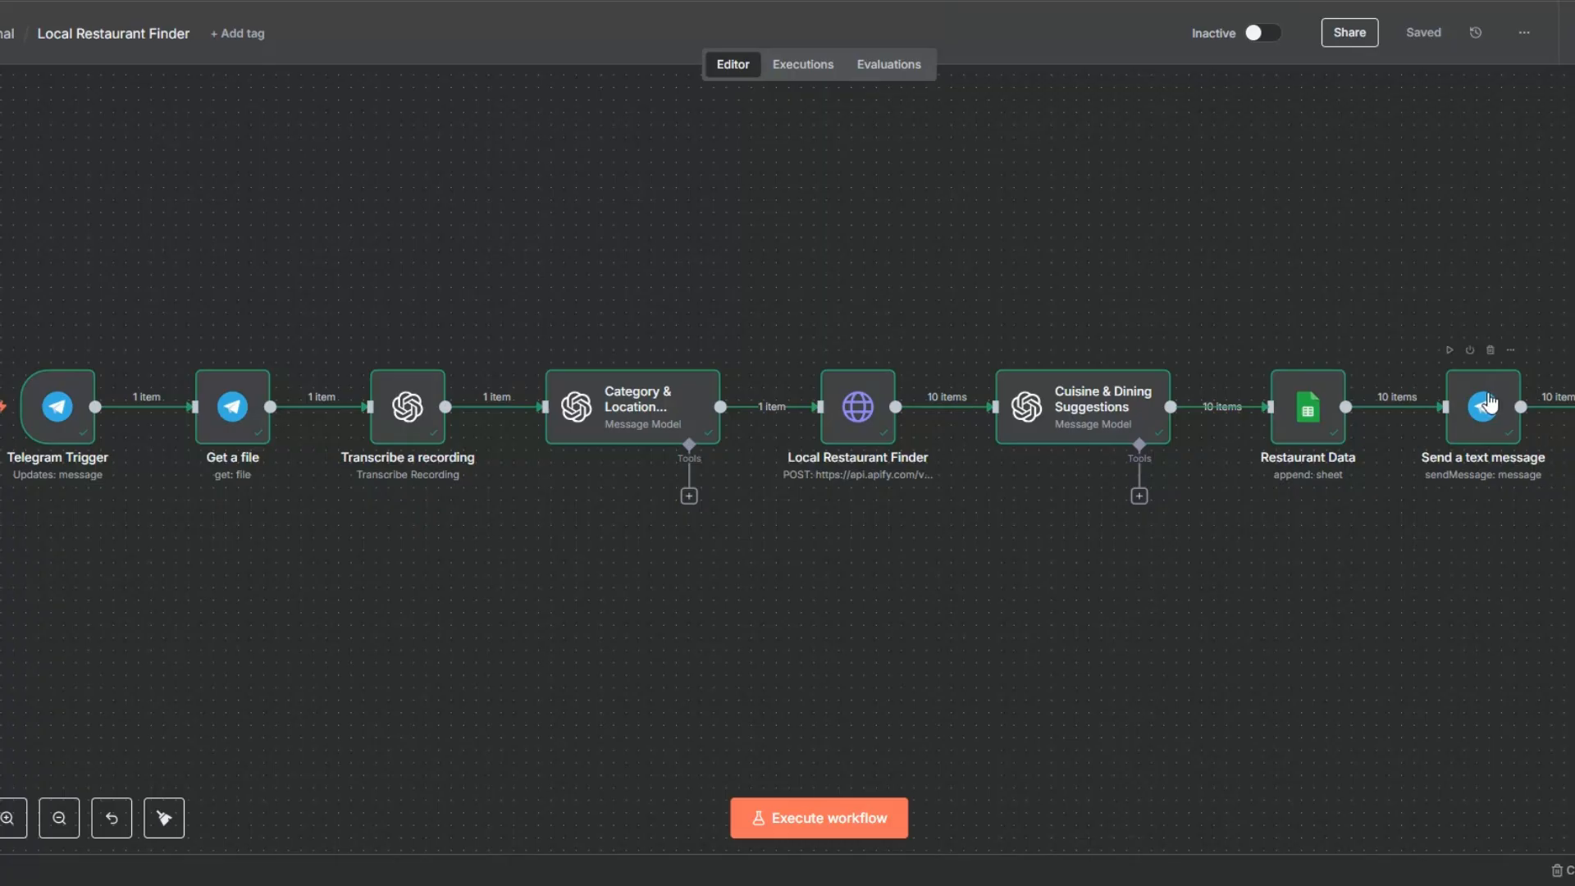
Step: Switch to Google Sheets and check the website, name, input text and output result recorded for Marabu Restaurant and neighbouring Miami rows
{"action": "mouse_move", "coordinate": [1411, 407]}
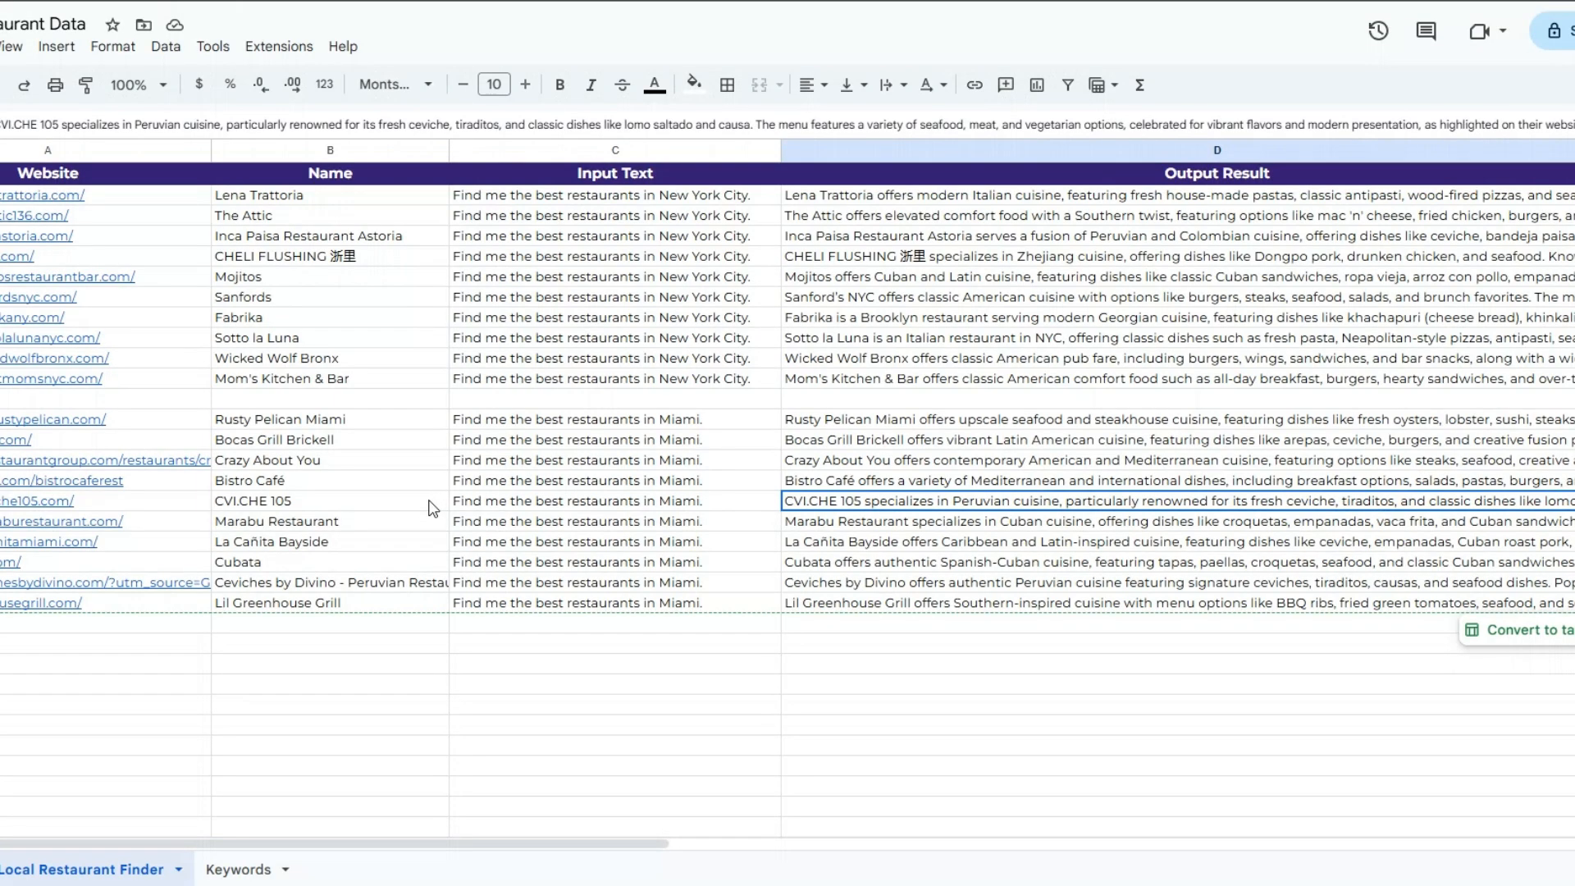
{"action": "left_click", "coordinate": [151, 522]}
{"action": "left_click", "coordinate": [349, 523]}
{"action": "left_click", "coordinate": [623, 522]}
{"action": "left_click", "coordinate": [1015, 505]}
{"action": "left_click", "coordinate": [107, 543]}
{"action": "left_click", "coordinate": [344, 523]}
{"action": "left_click", "coordinate": [590, 525]}
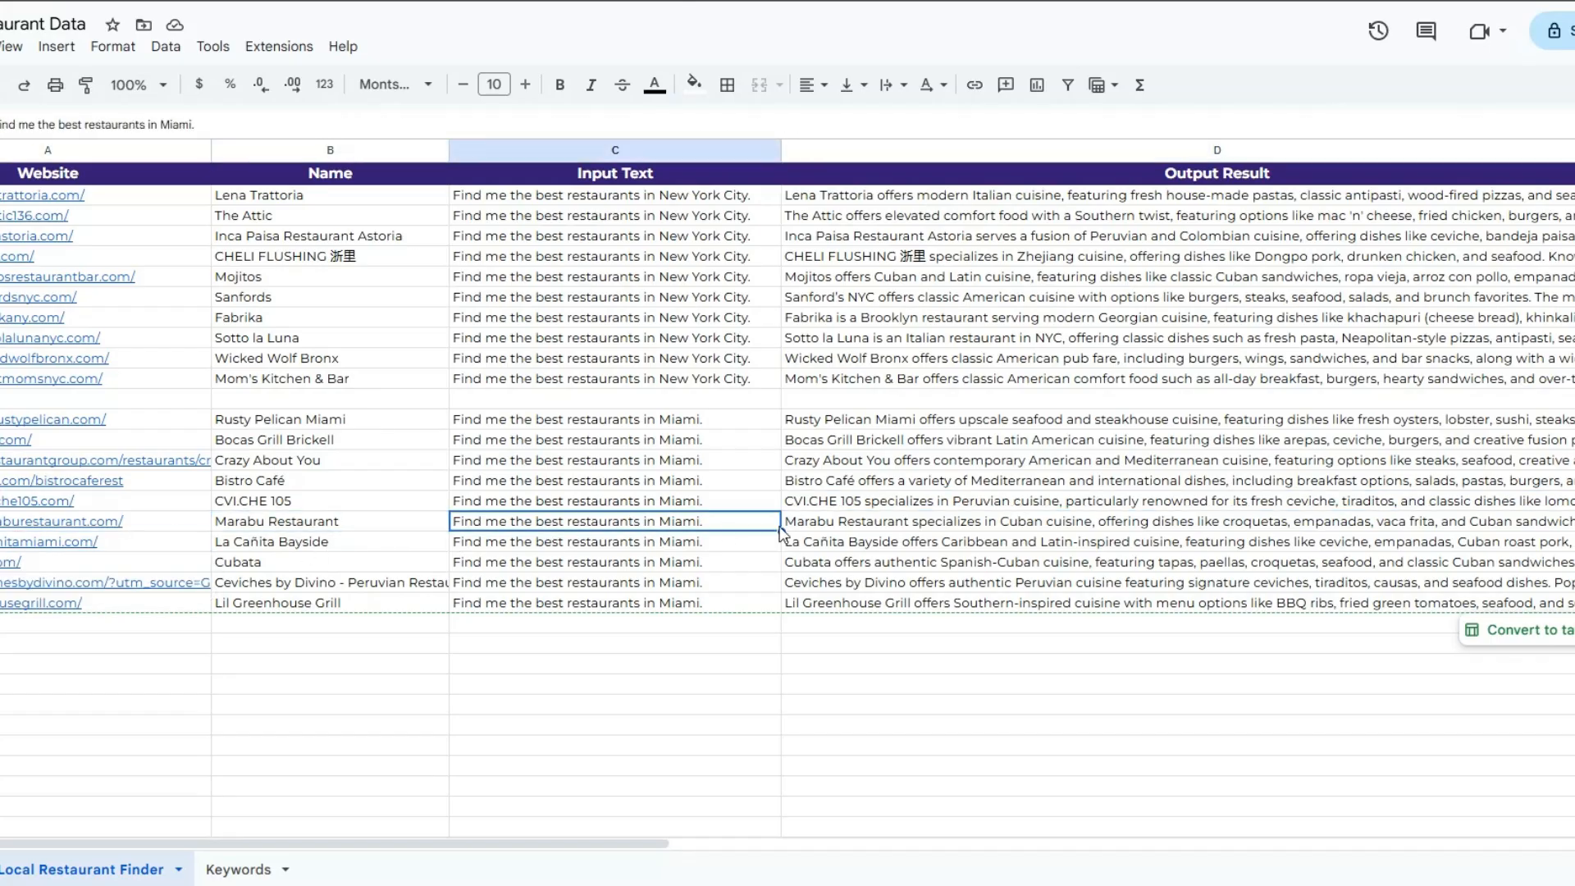
{"action": "left_click", "coordinate": [786, 542]}
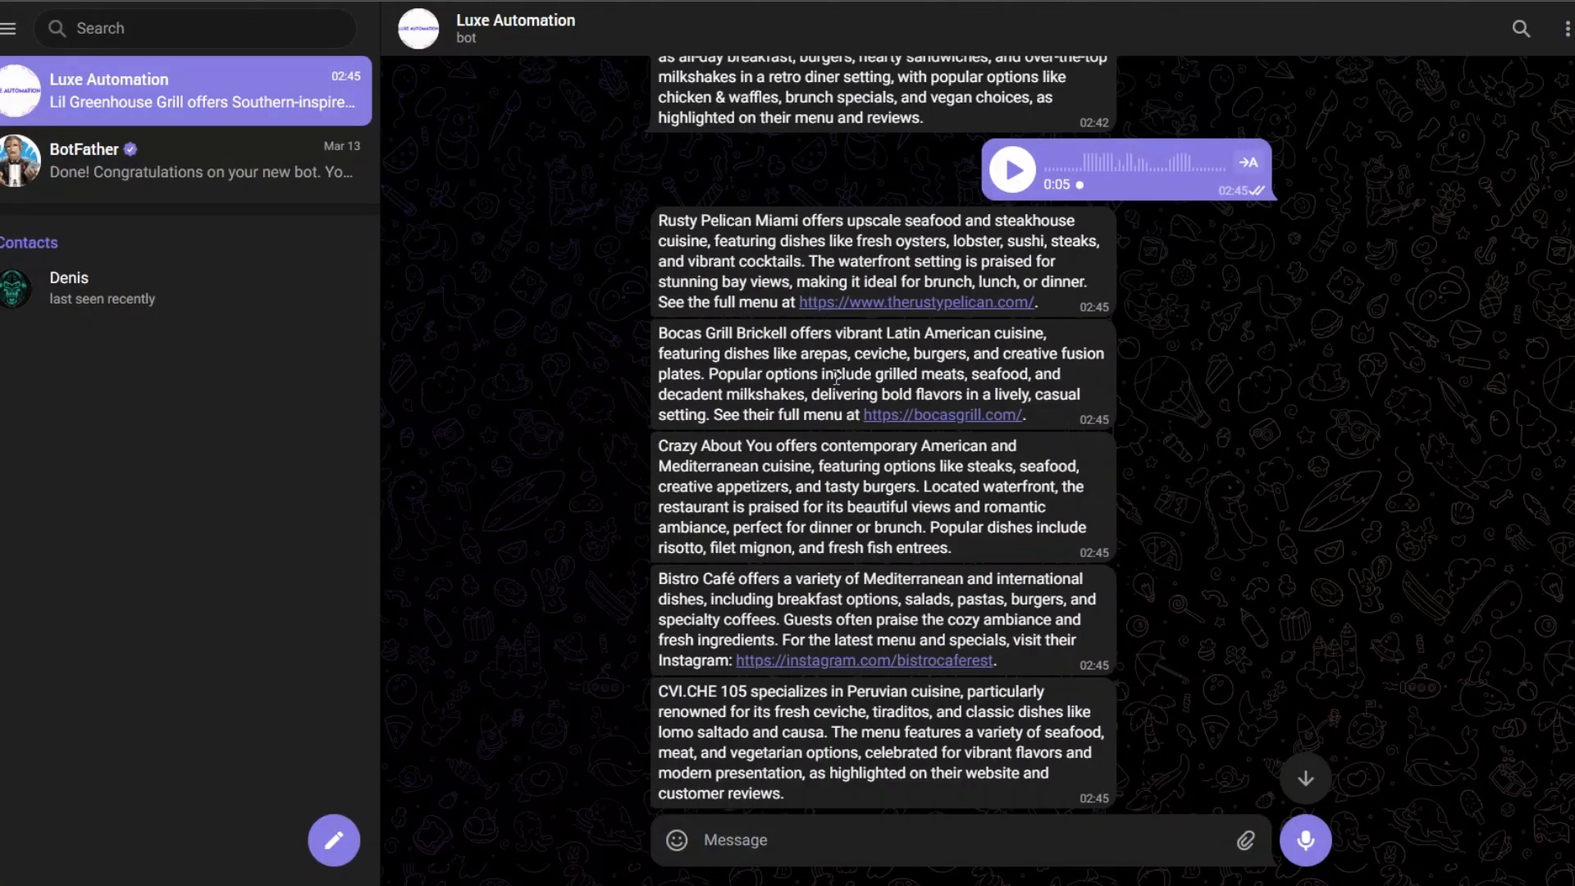
Step: Switch to Telegram, highlight the Marabu Restaurant description in the bot's reply, and read on to the Lil Greenhouse Grill message
{"action": "double_click", "coordinate": [837, 377]}
{"action": "scroll", "coordinate": [837, 377], "scroll_direction": "down", "scroll_amount": 5}
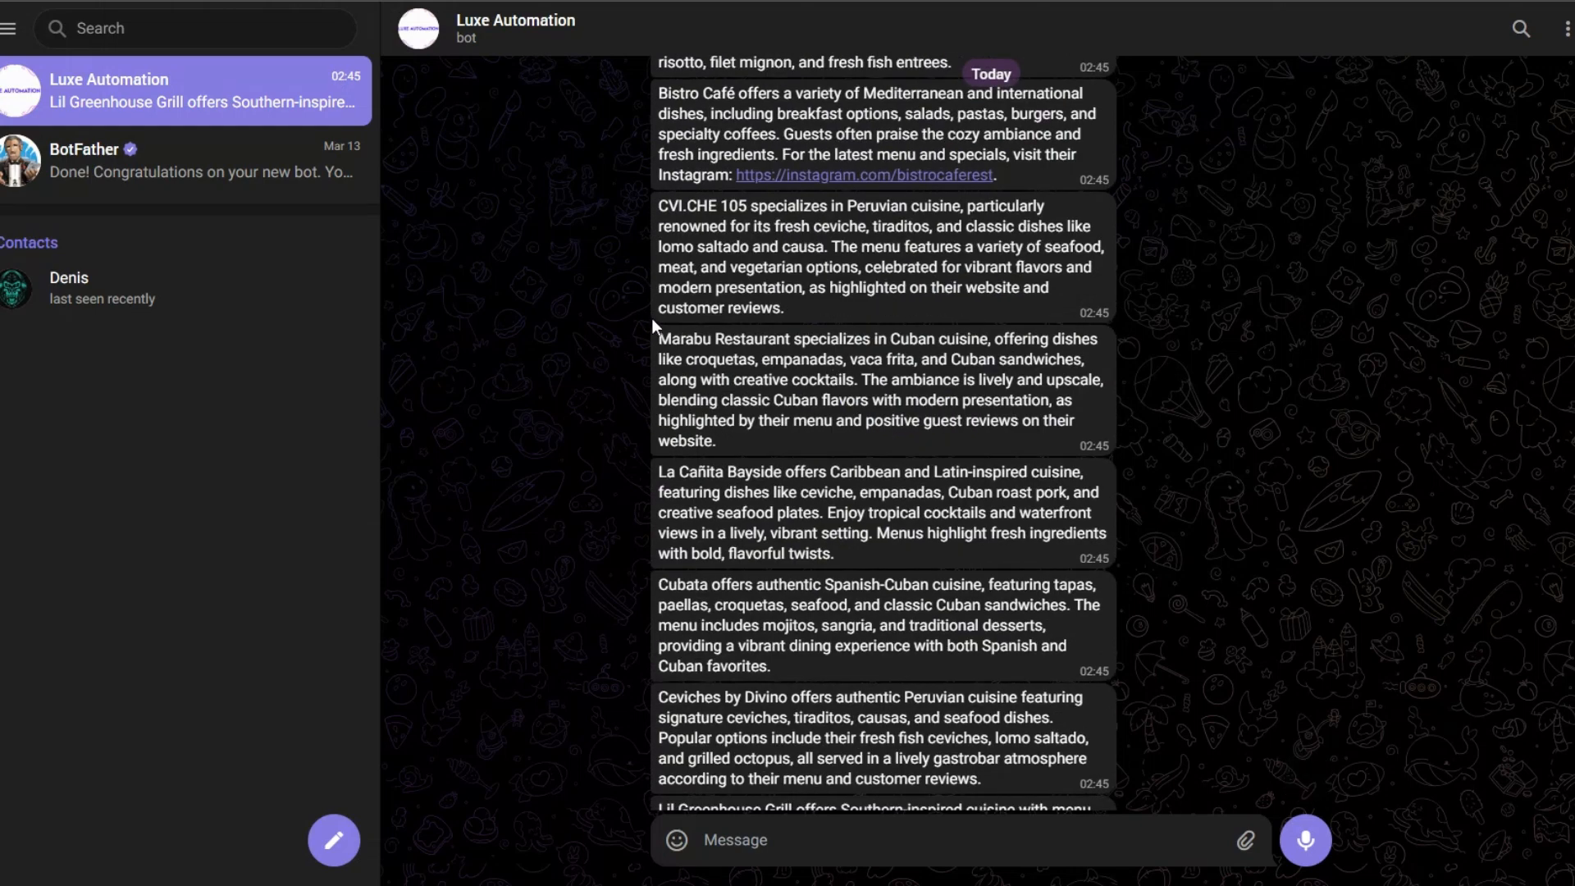
{"action": "double_click", "coordinate": [659, 336]}
{"action": "left_click_drag", "start_coordinate": [658, 338], "coordinate": [958, 457]}
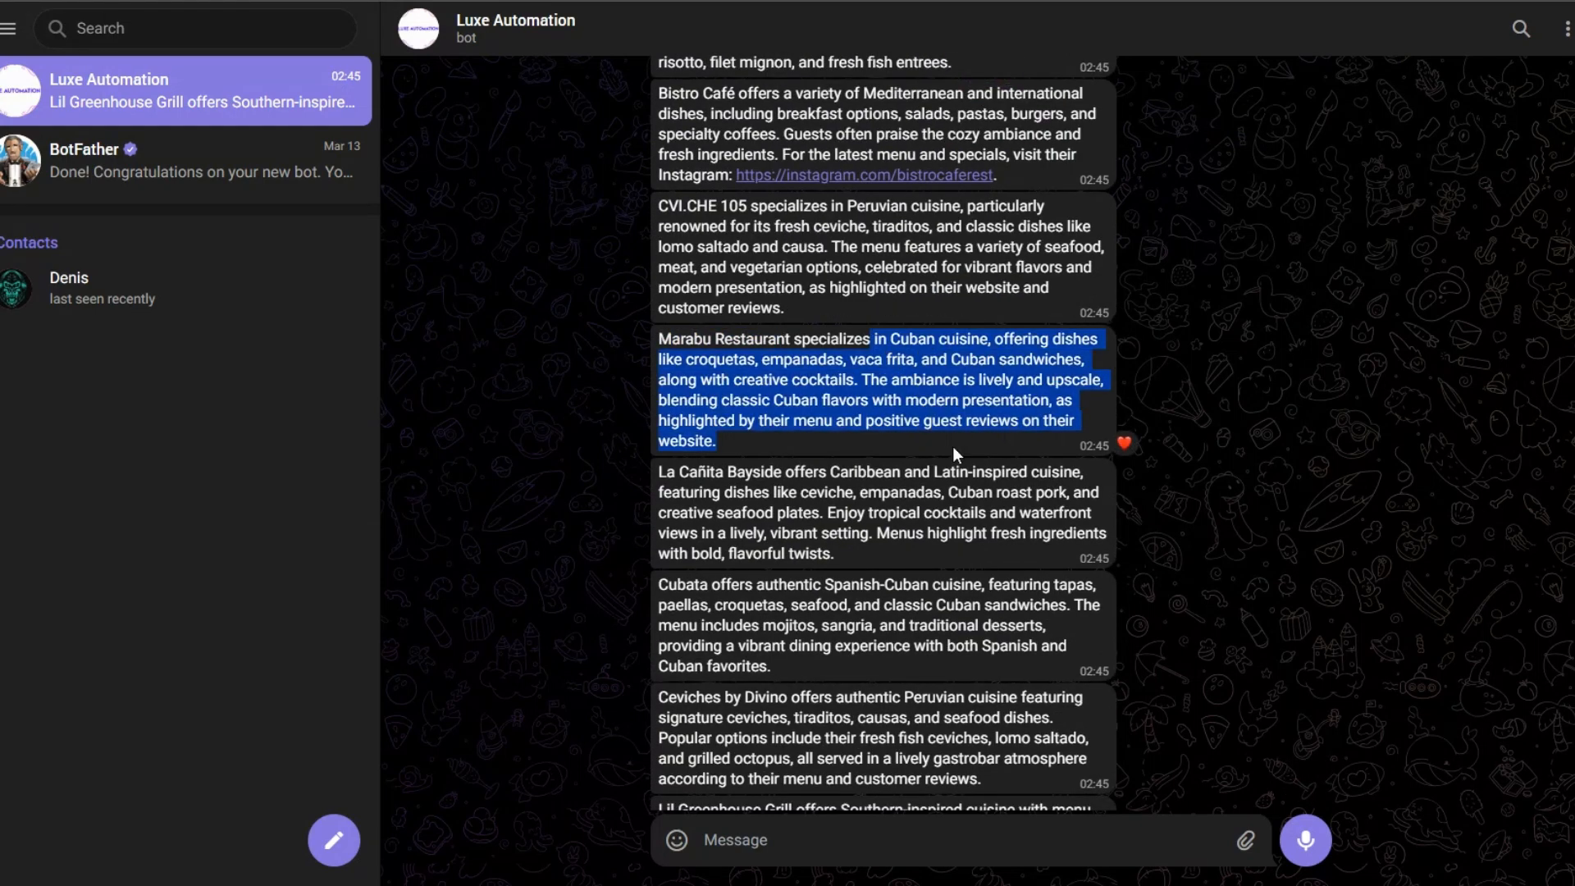
{"action": "scroll", "coordinate": [841, 506], "scroll_direction": "down", "scroll_amount": 1}
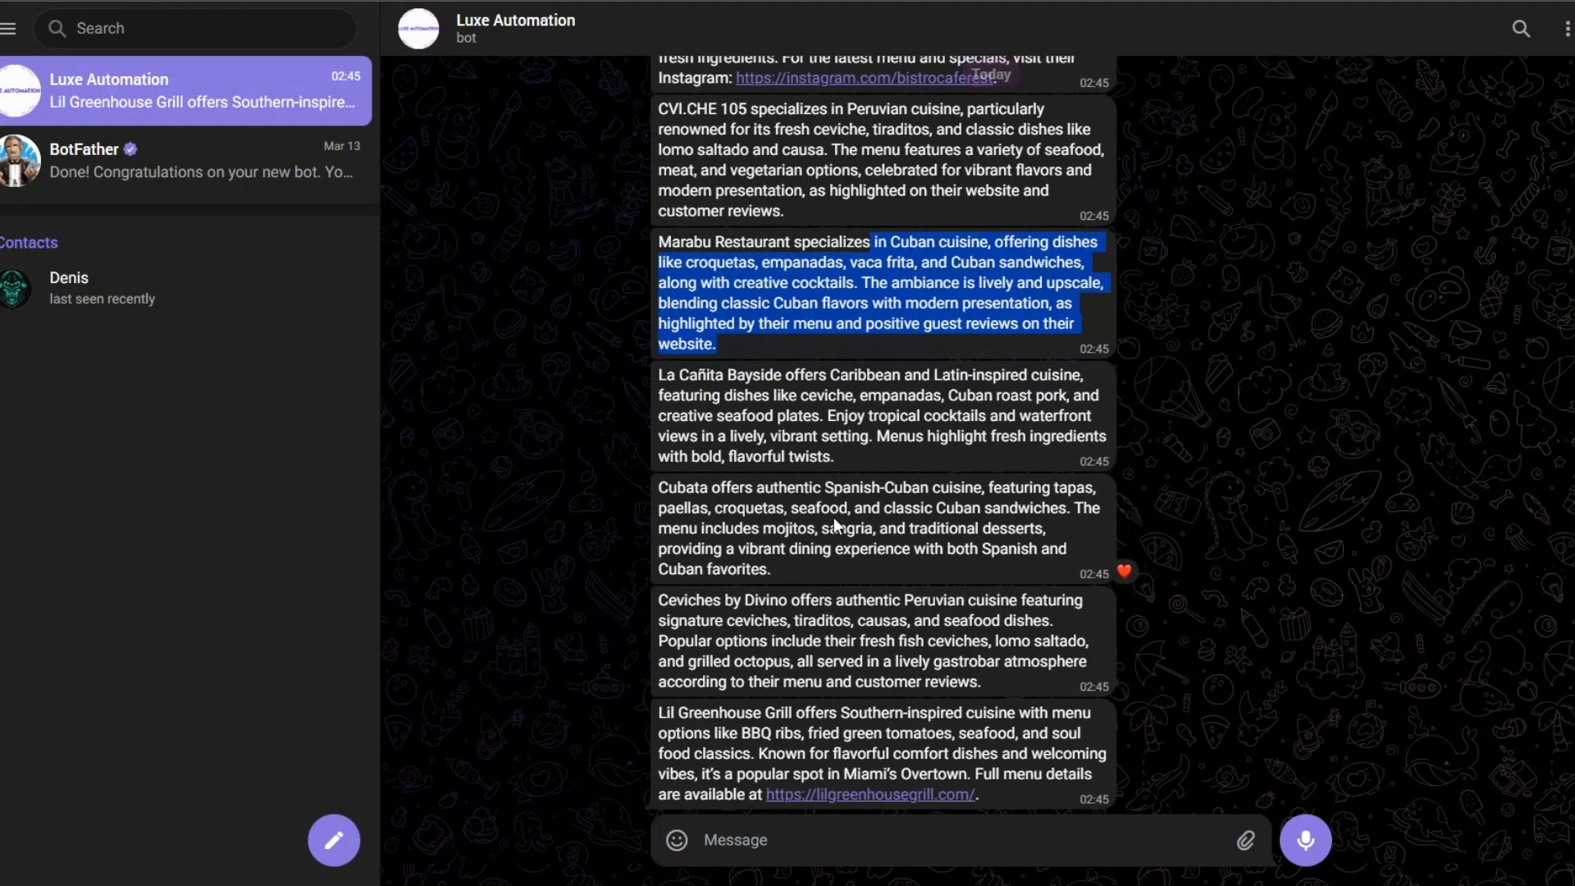